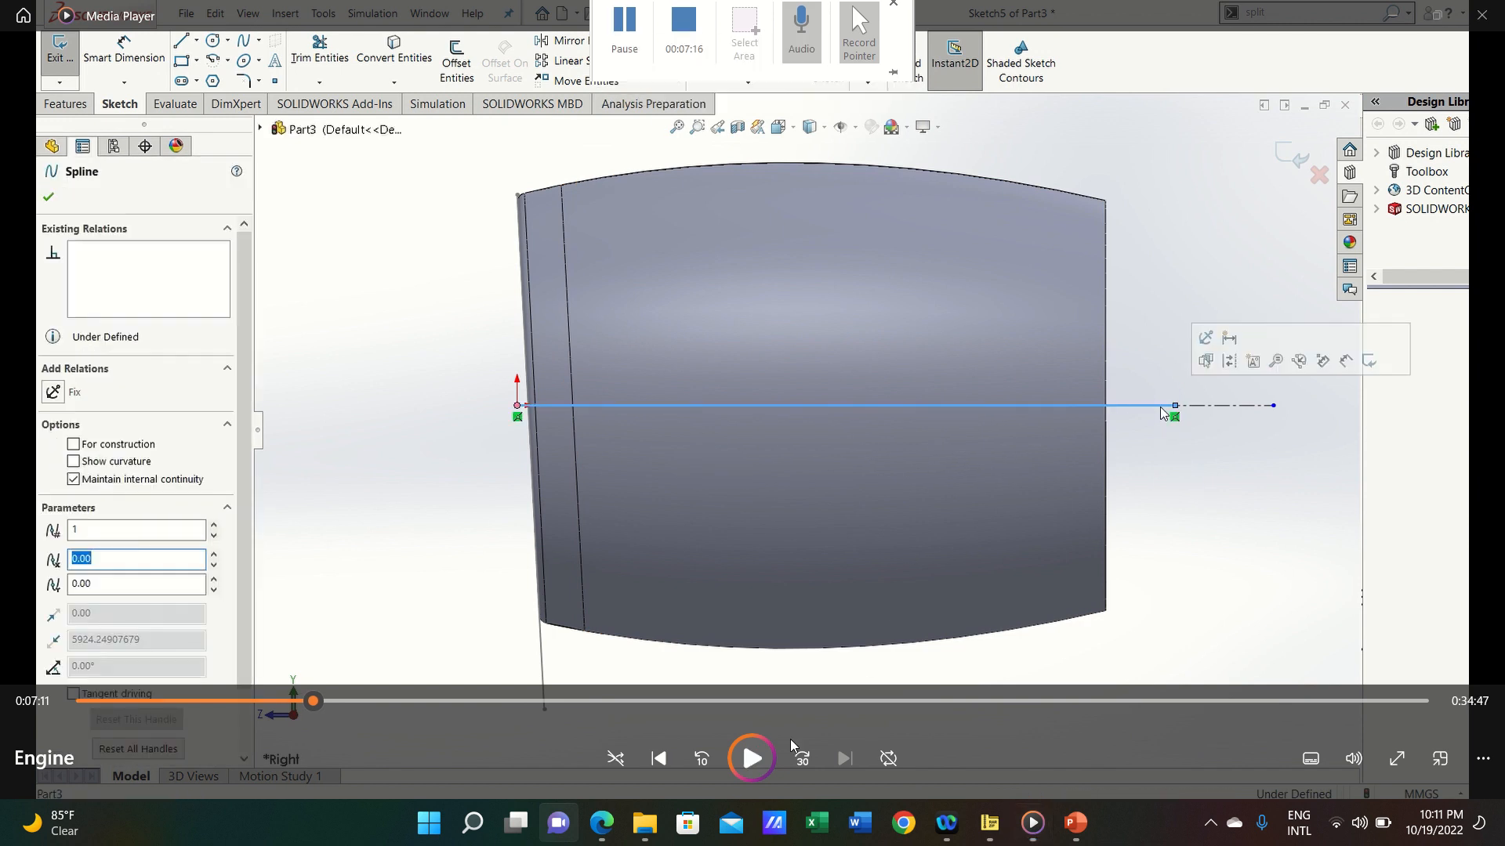
click(752, 758)
click(752, 758)
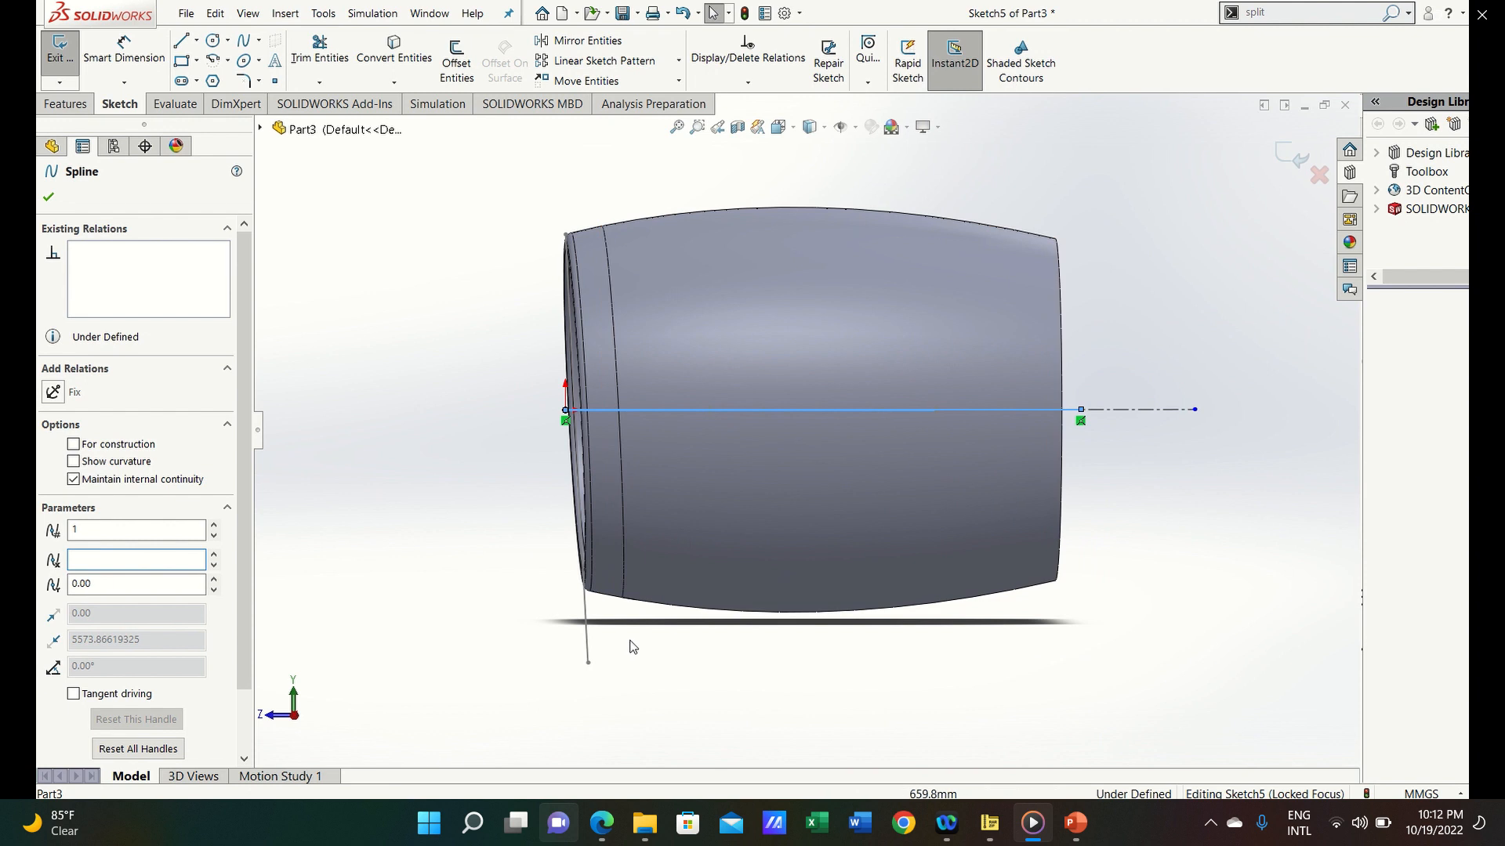
Deselect the spline and orient the model to the Right view
click(676, 623)
key(space)
click(632, 561)
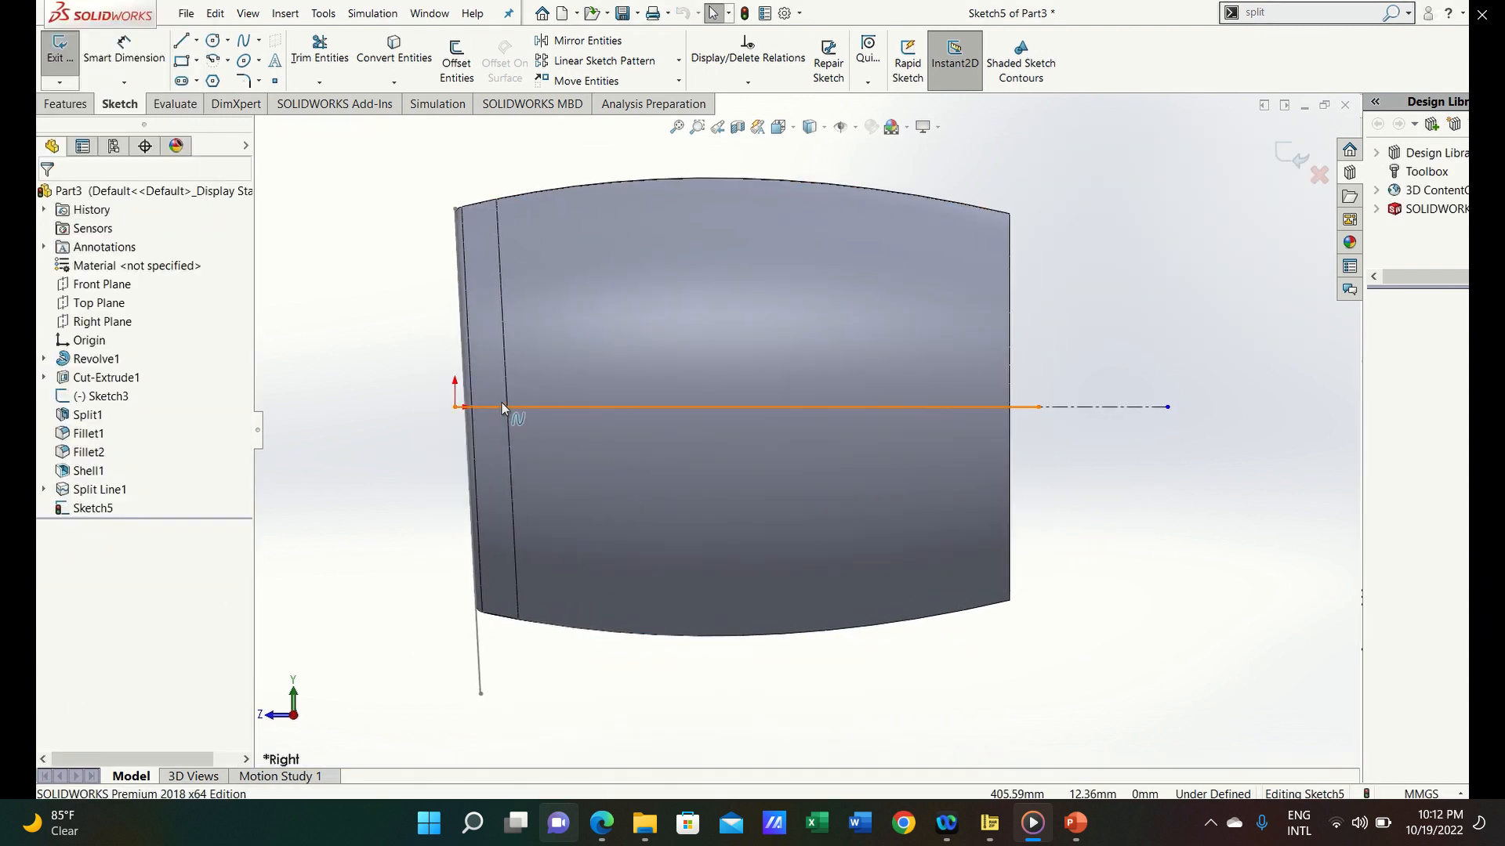
click(503, 407)
mouse_move(537, 406)
mouse_down()
mouse_move(537, 370)
mouse_move(510, 397)
mouse_up()
click(509, 407)
click(518, 407)
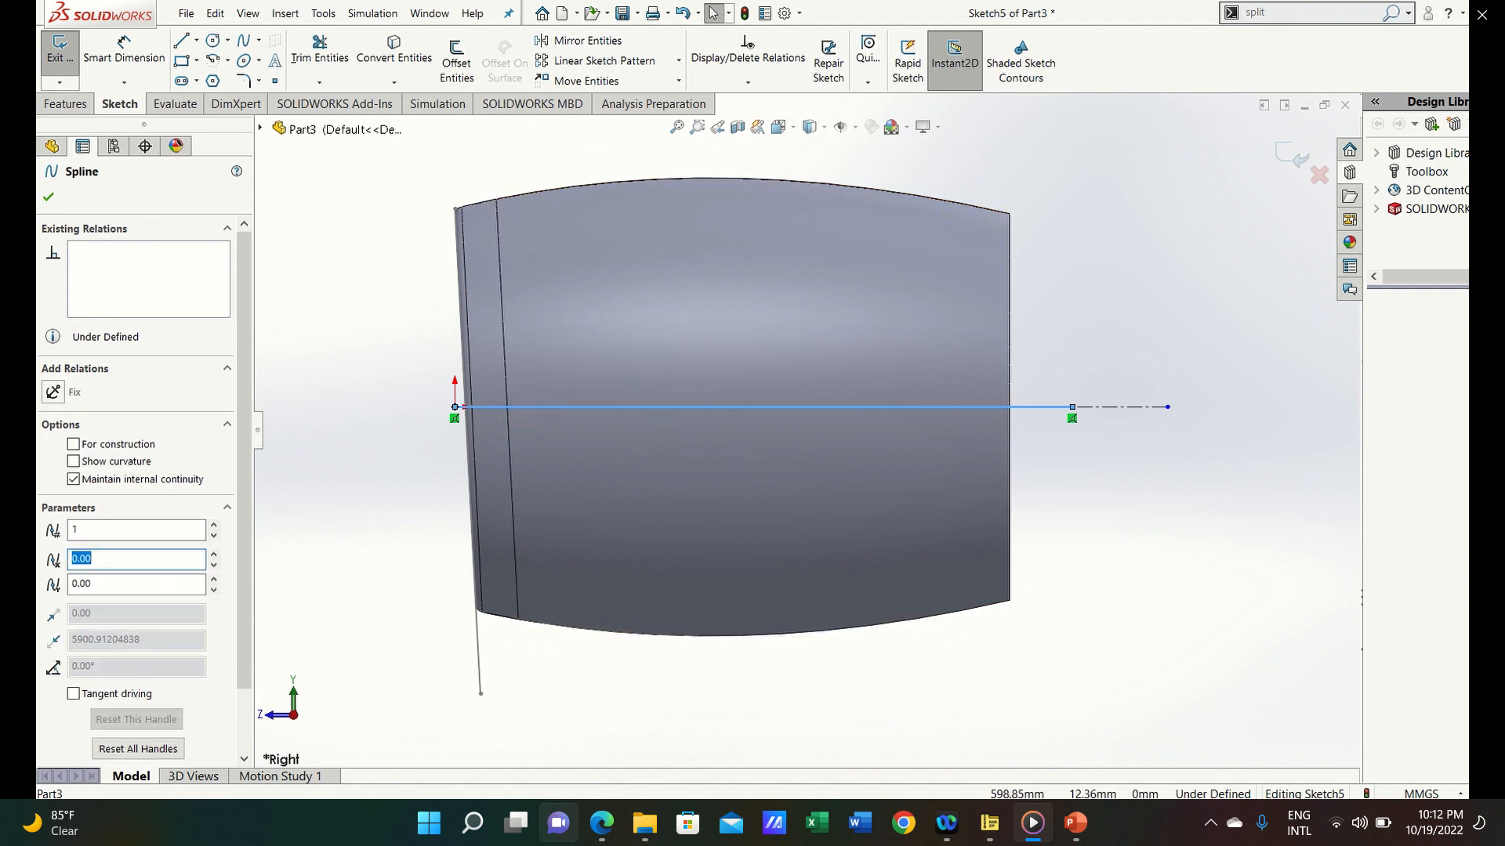
key(ctrl+z)
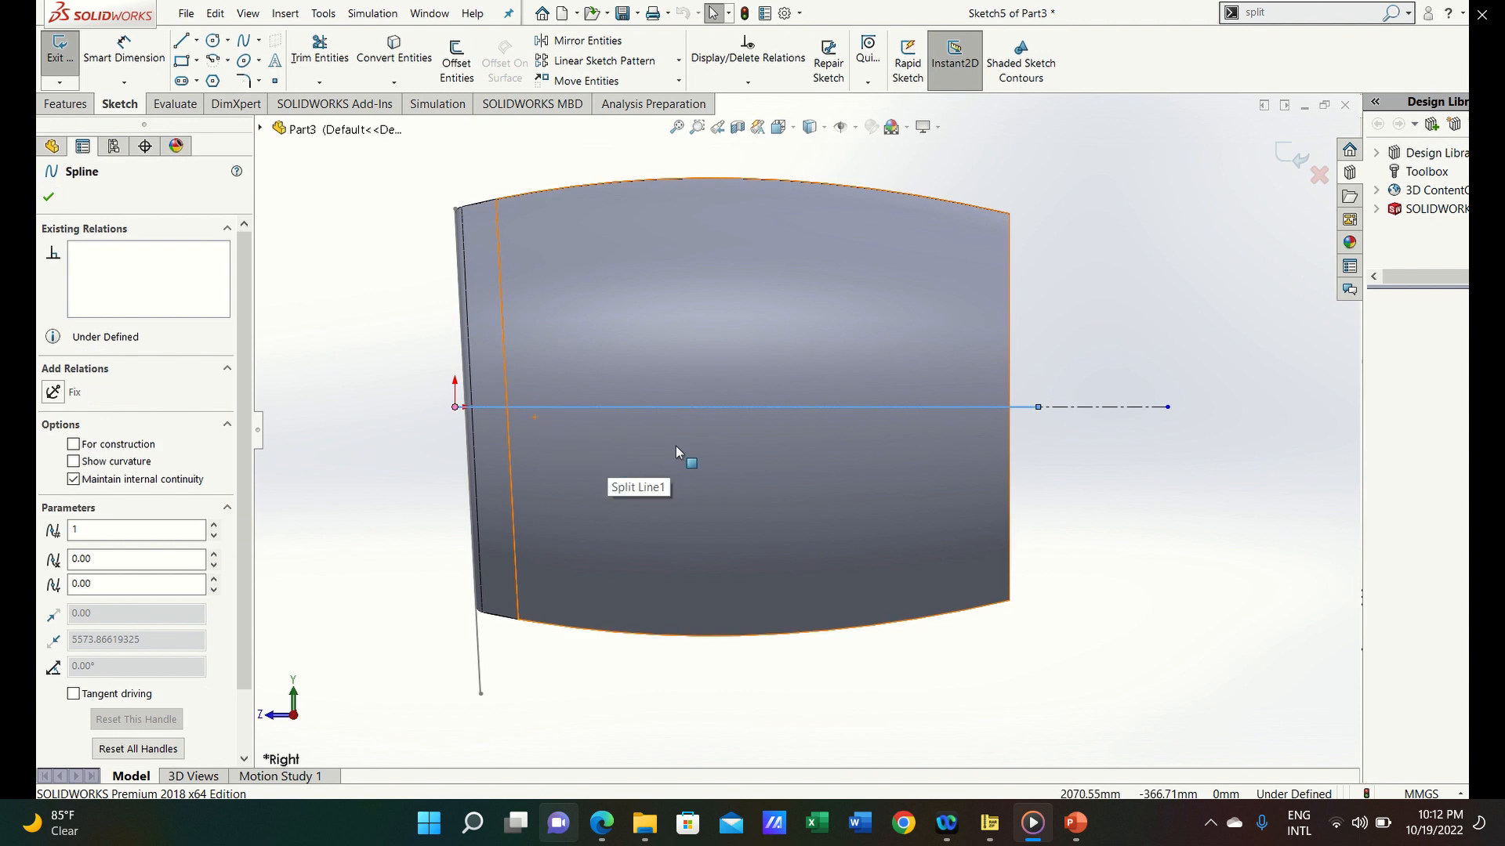
Move the spline's free end point to about 6121 mm from the origin along the centerline and bend the spline upward with its tangent handle there
click(1060, 452)
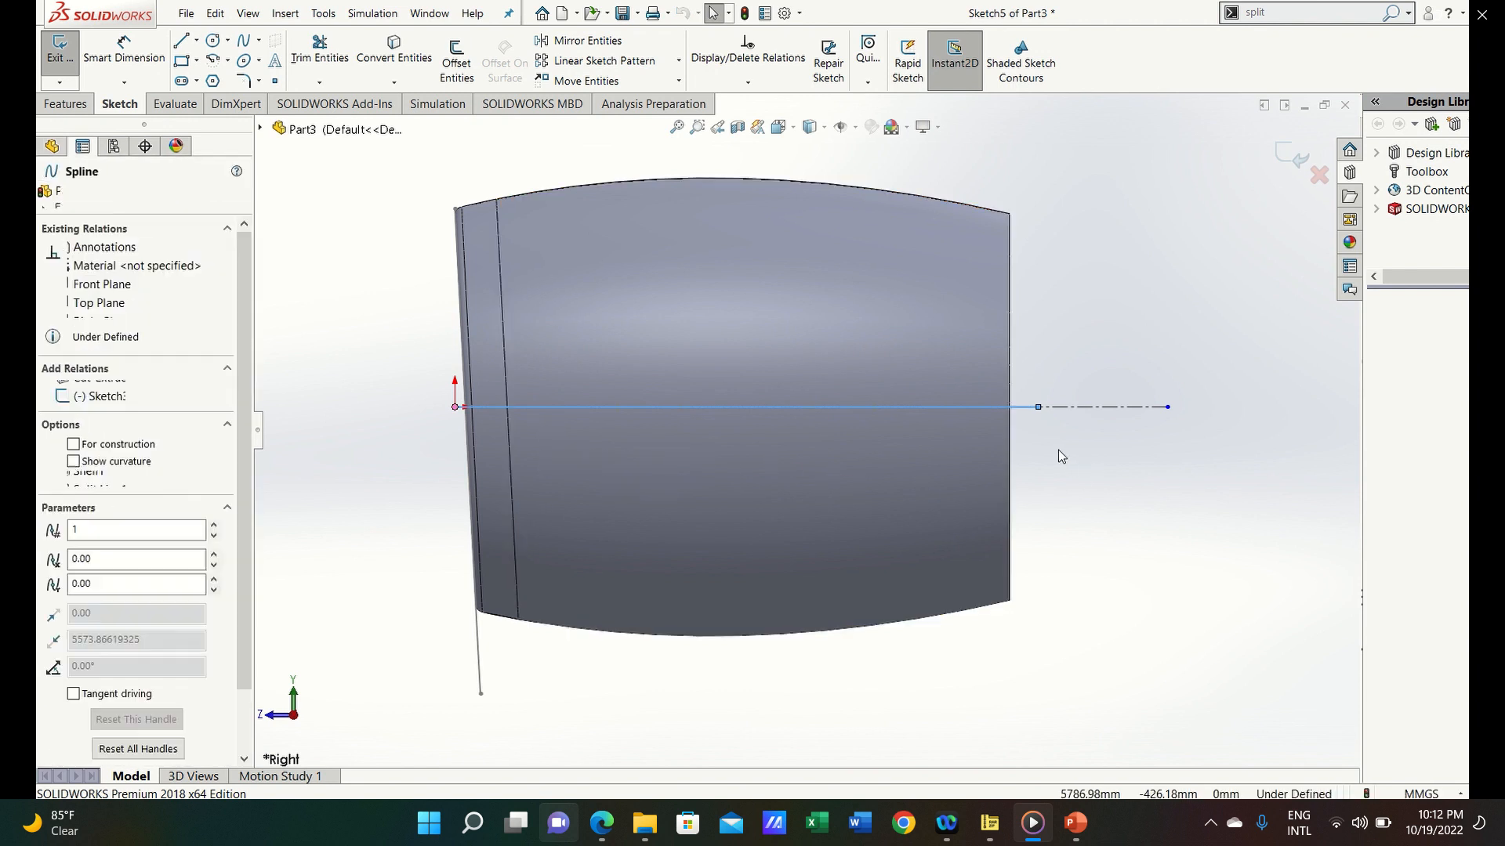
click(1044, 449)
drag(1036, 409, 1099, 406)
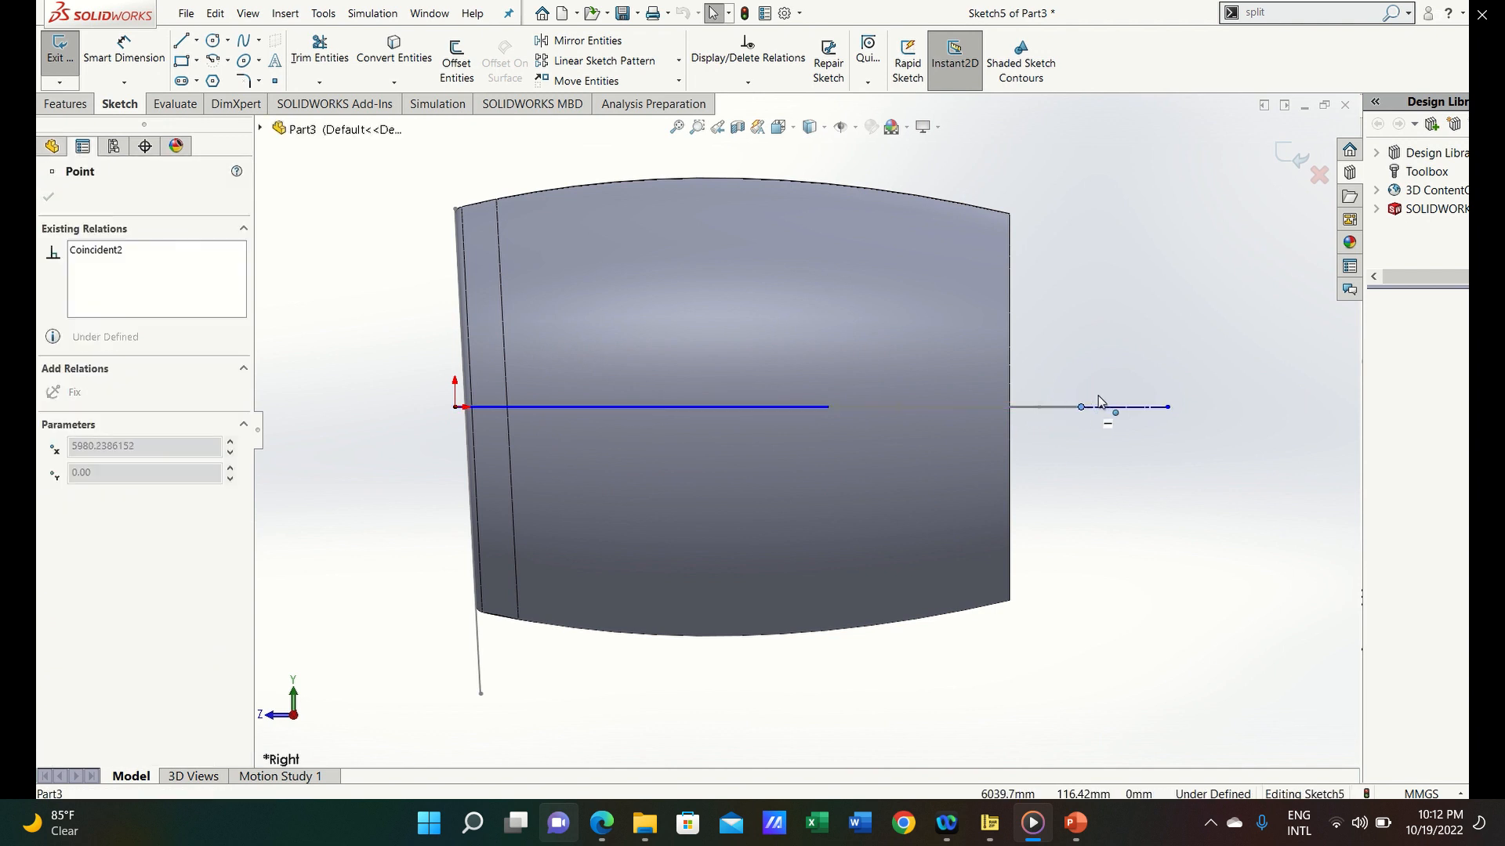
click(1033, 412)
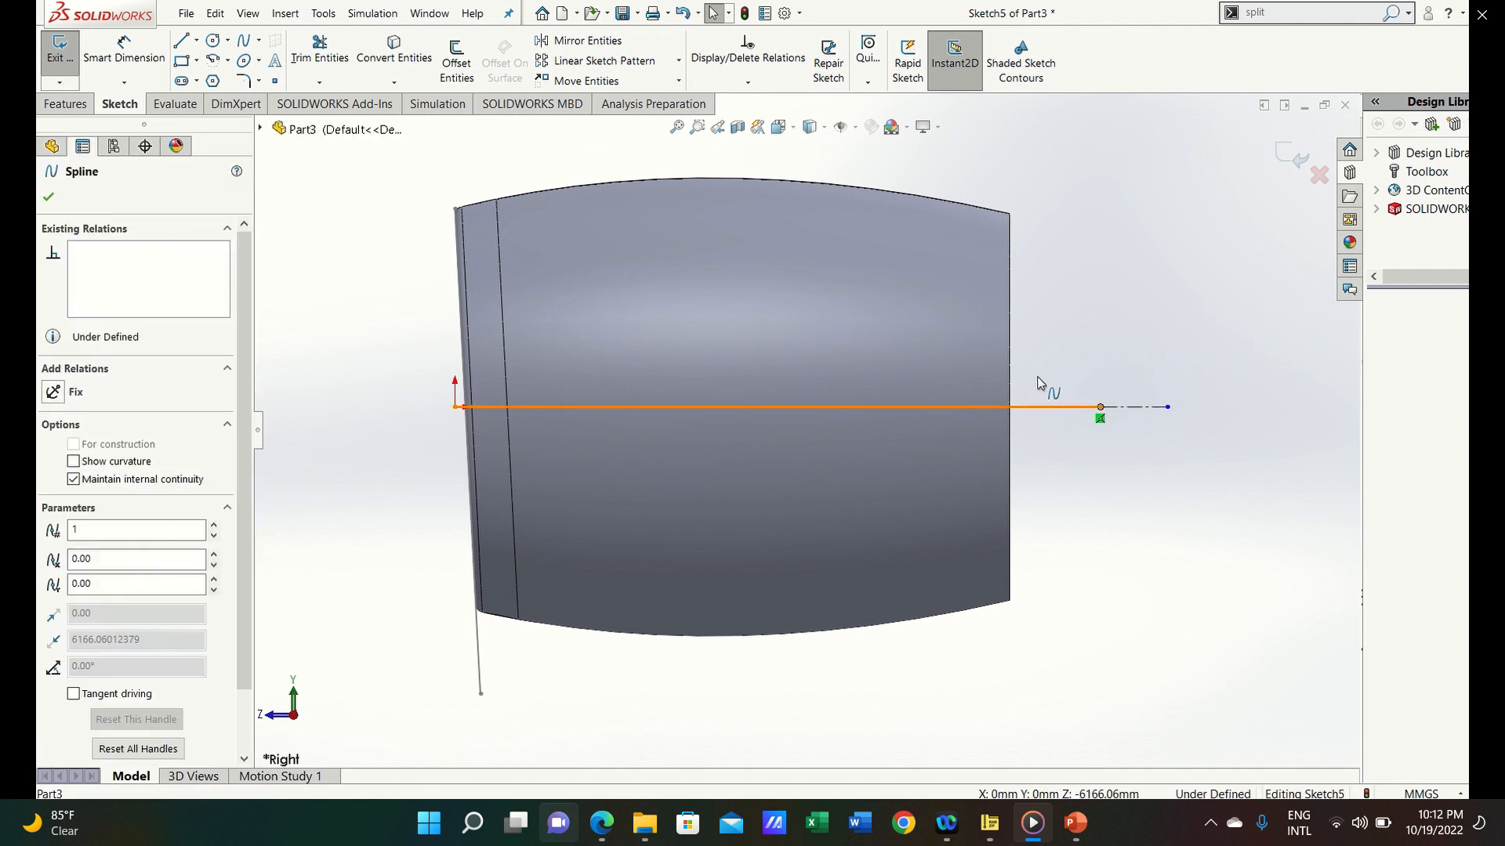
click(932, 404)
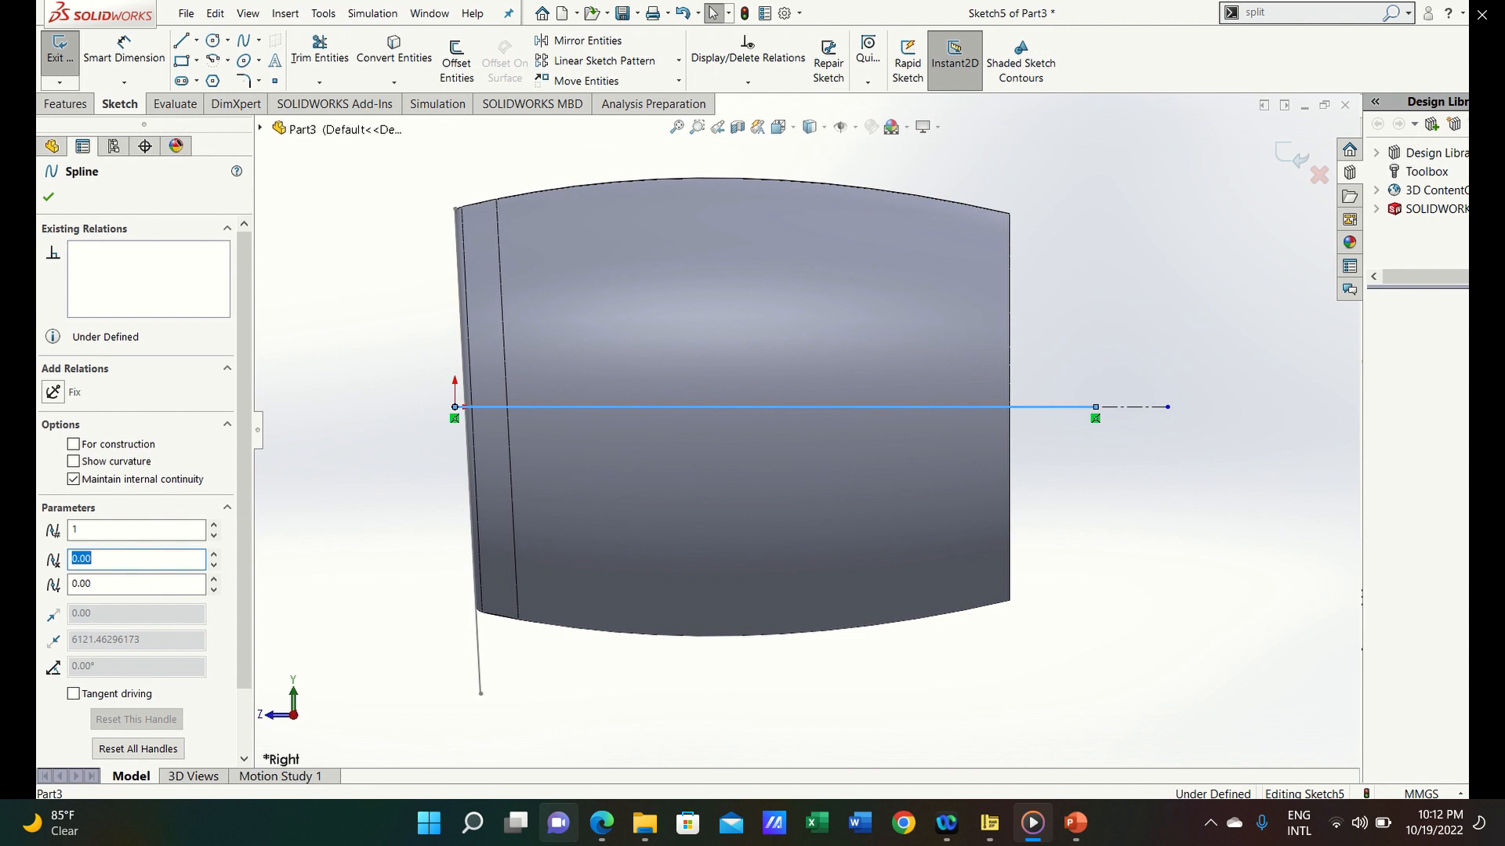
drag(920, 407, 919, 369)
Dimension the tangent handle at the spline's free end and set its tangency length to 10000 mm
key(s)
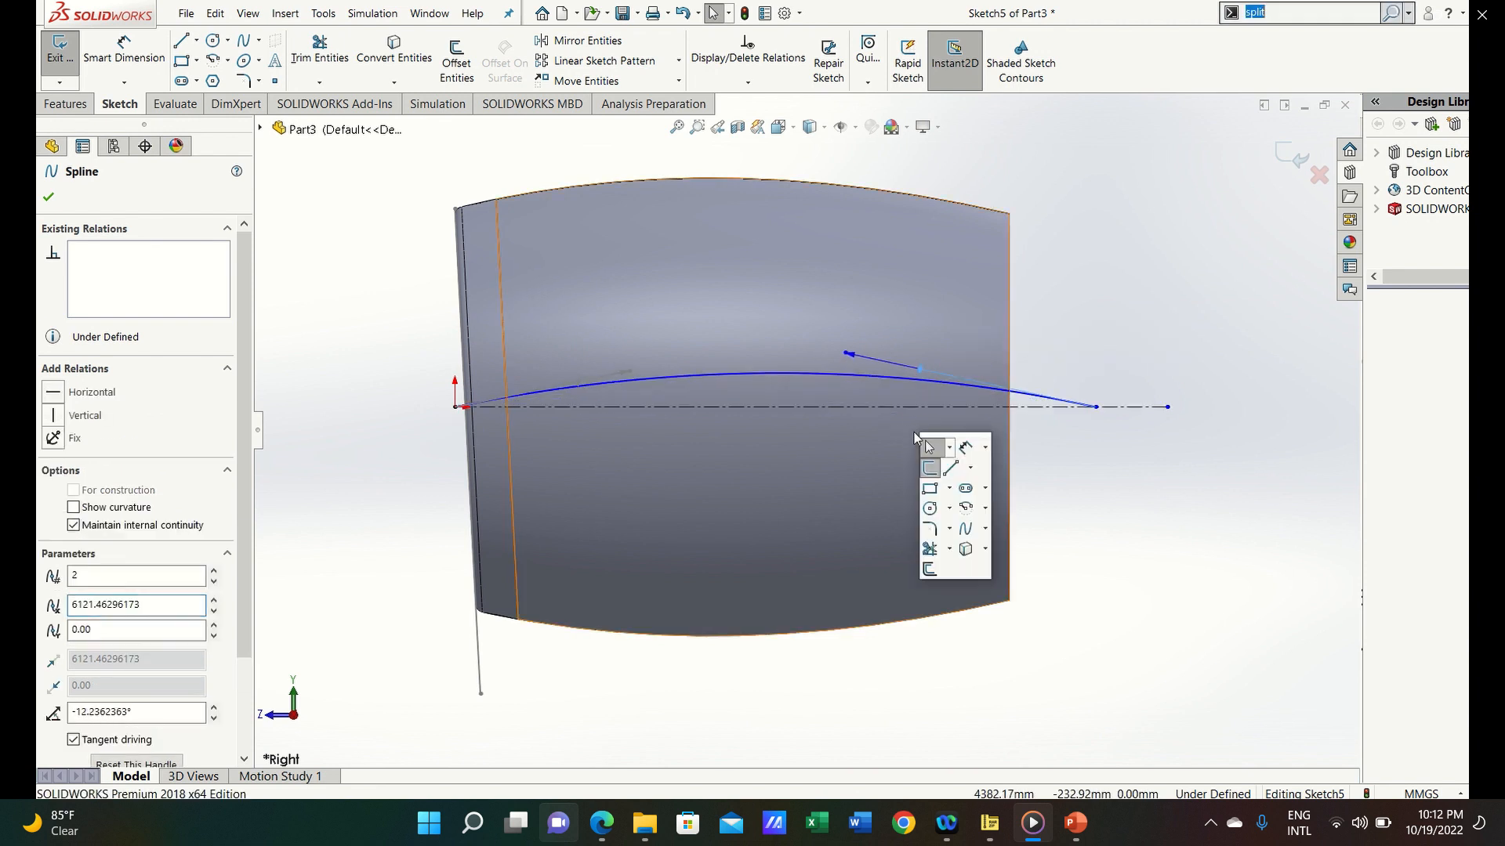
click(965, 448)
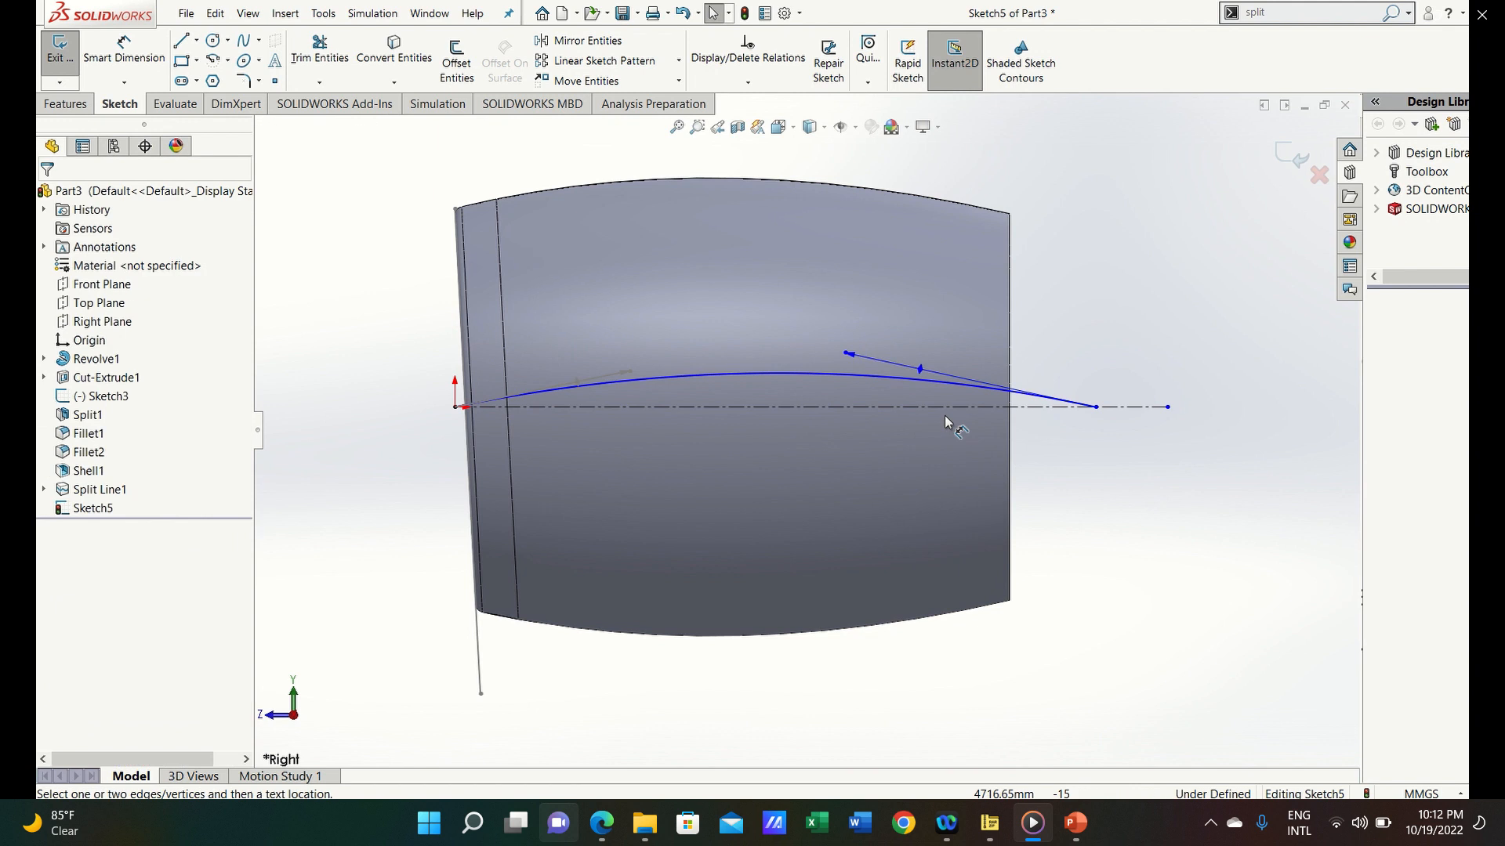
click(849, 356)
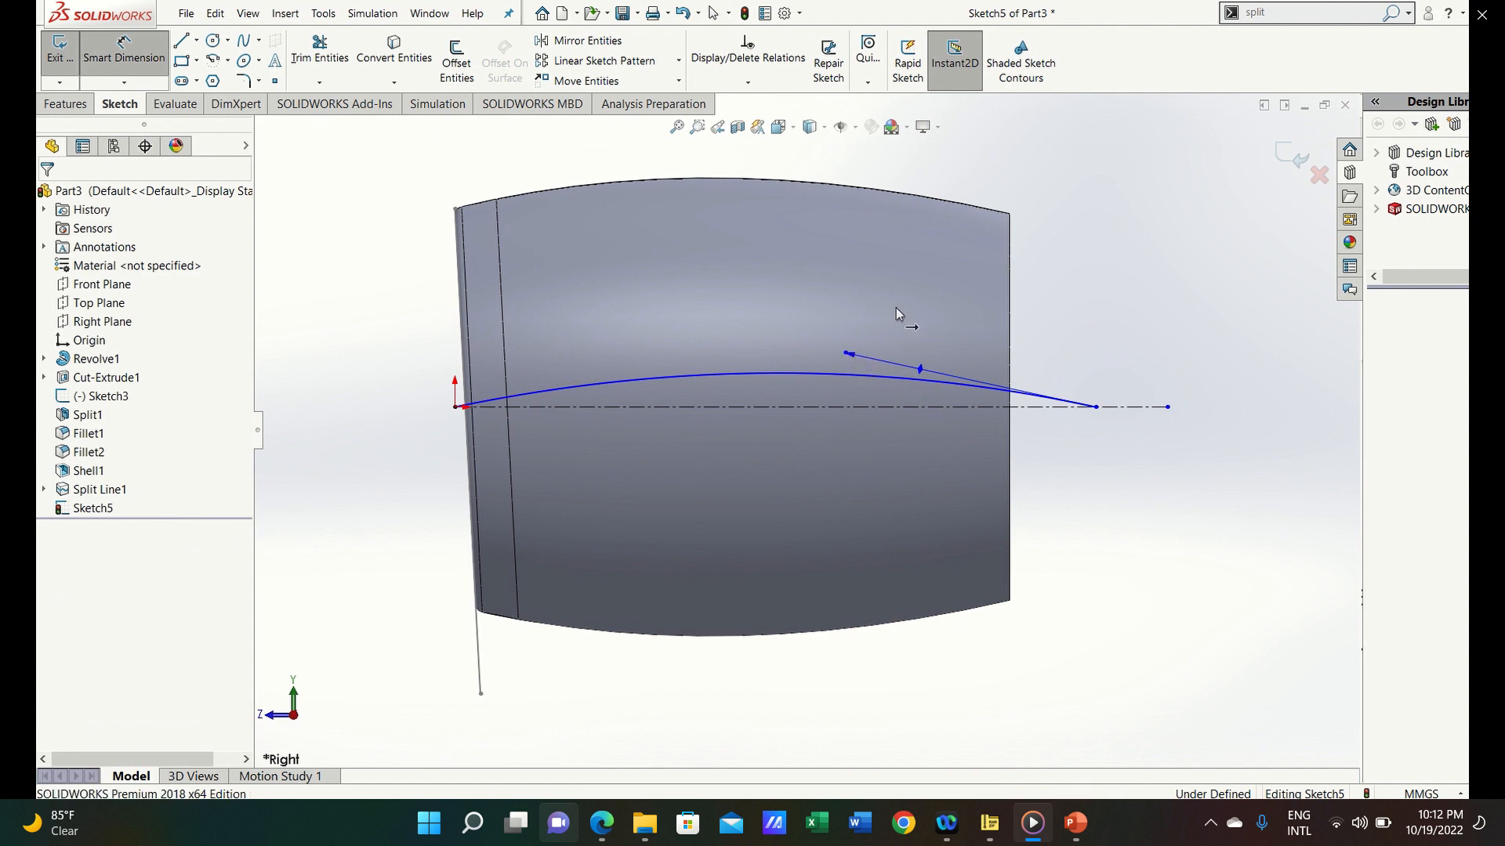
click(909, 300)
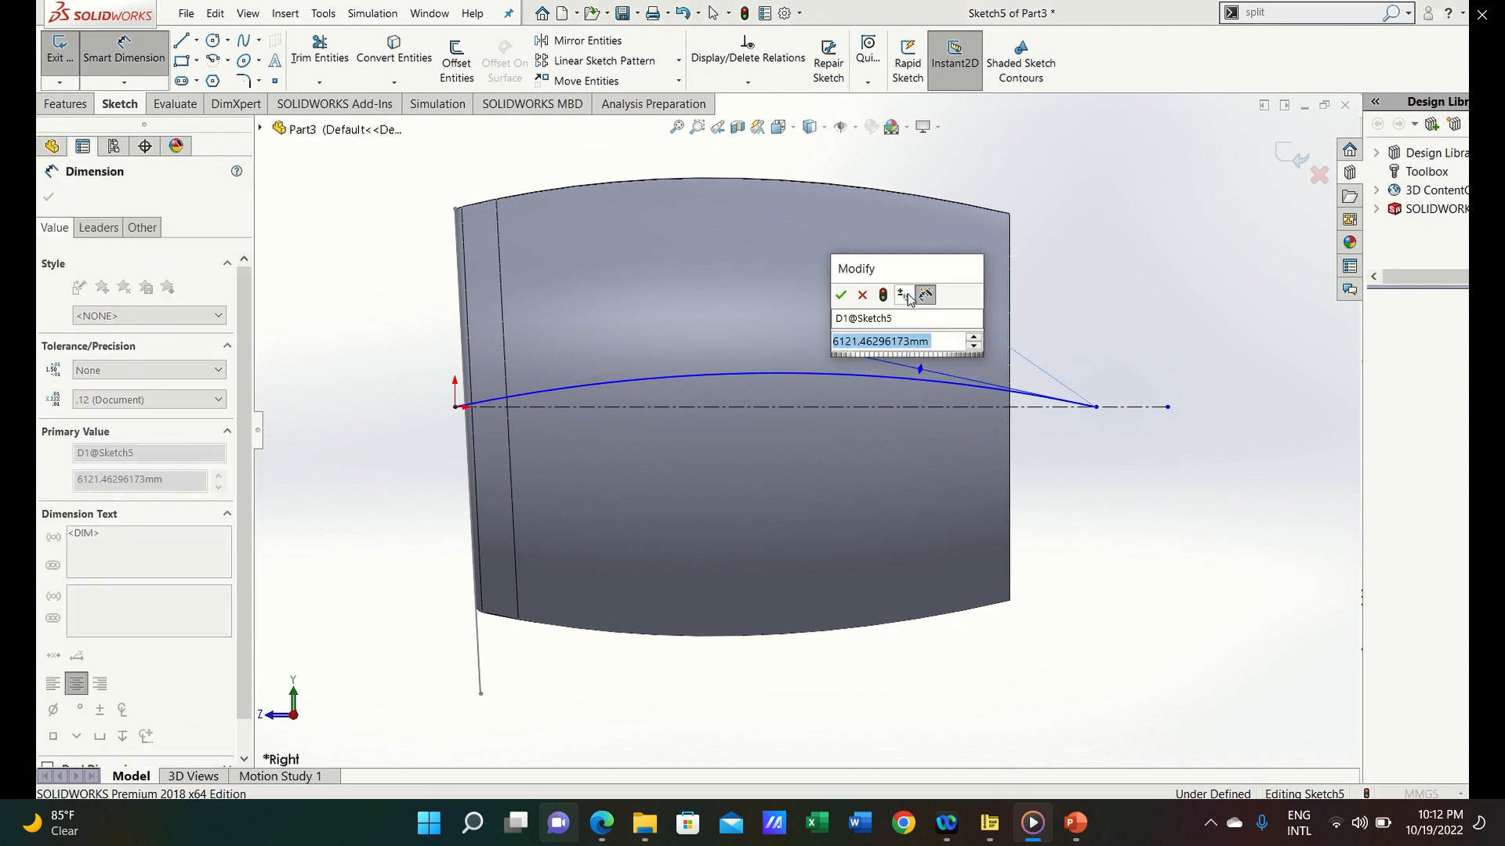
text(10000)
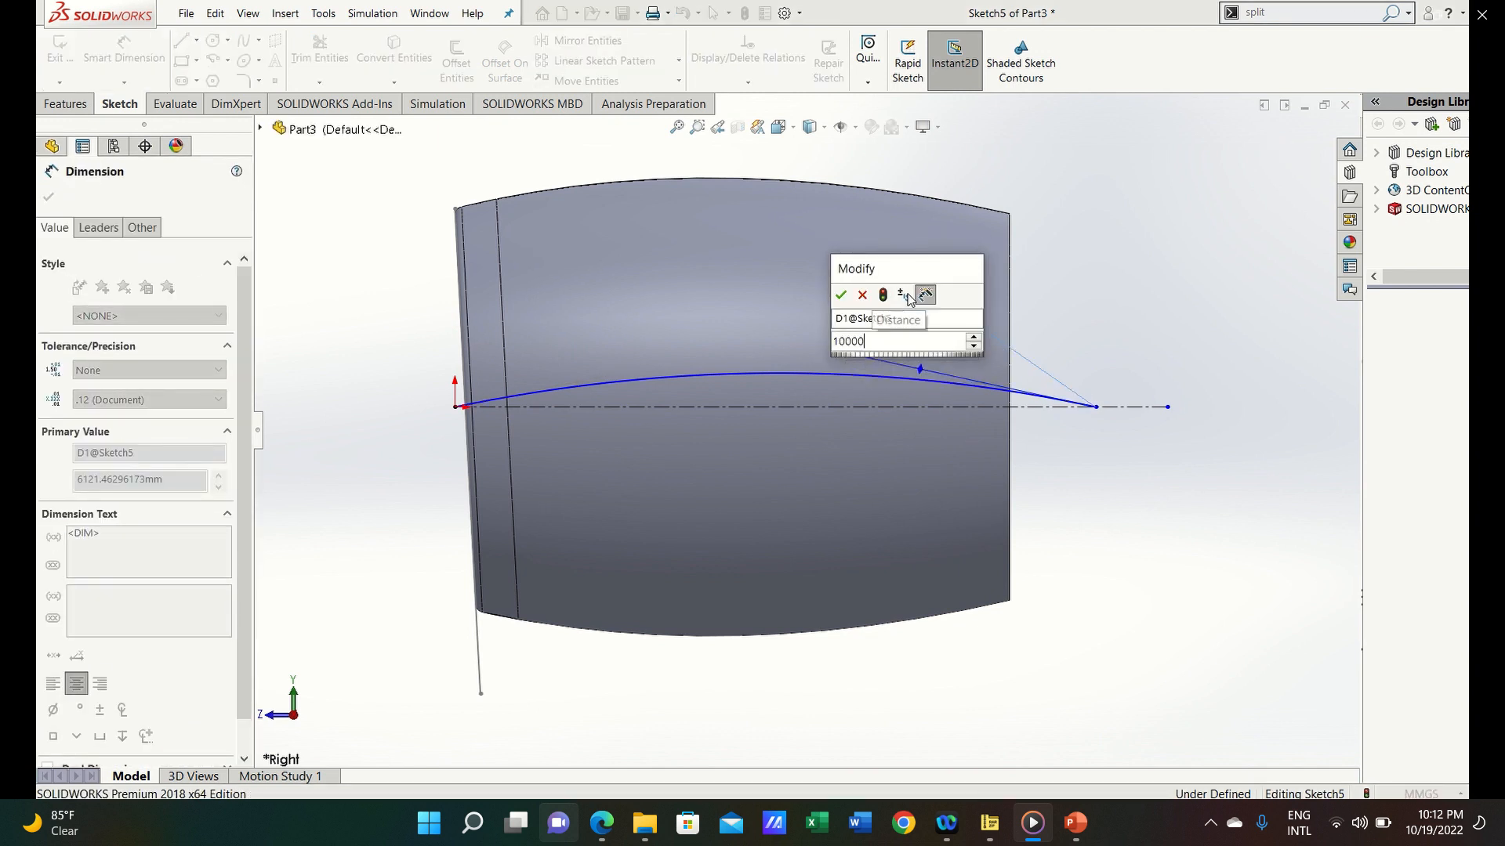
key(Return)
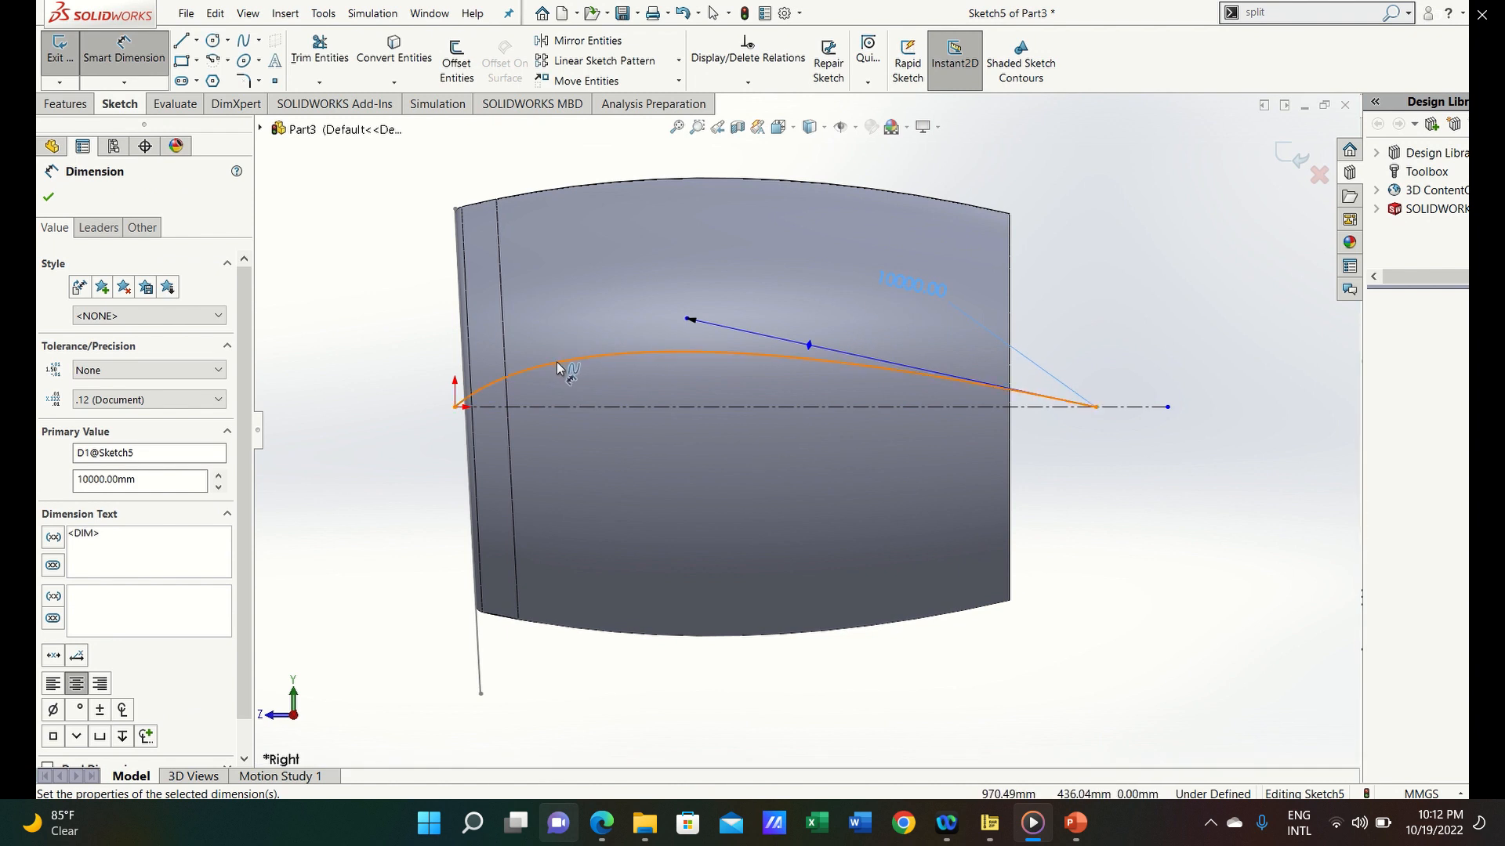
Dimension the angle between the free-end tangent handle and the centerline as 30 degrees
click(812, 349)
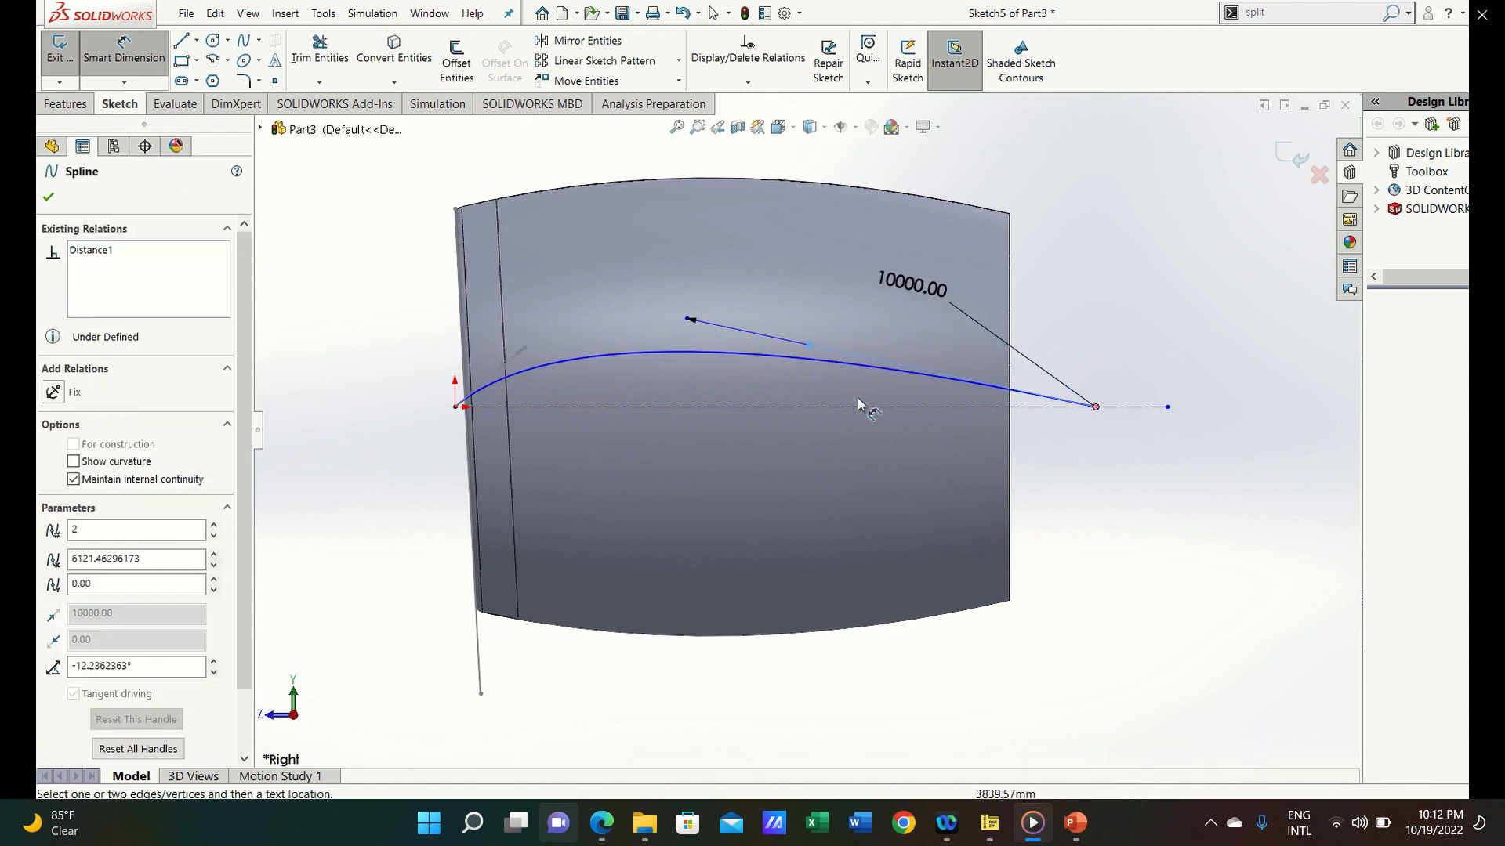
click(862, 406)
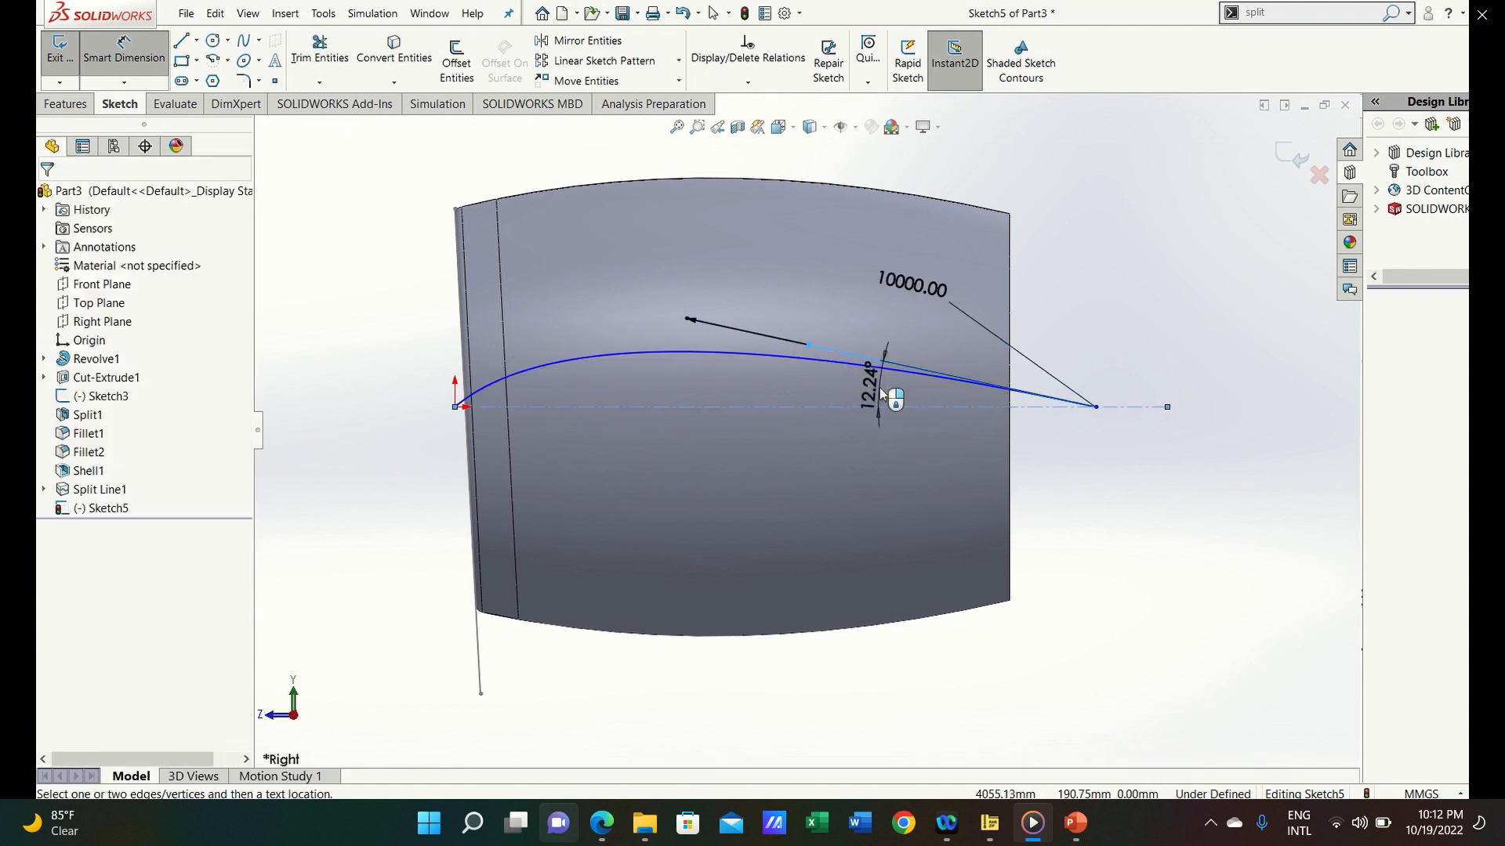
click(879, 388)
text(30)
key(Return)
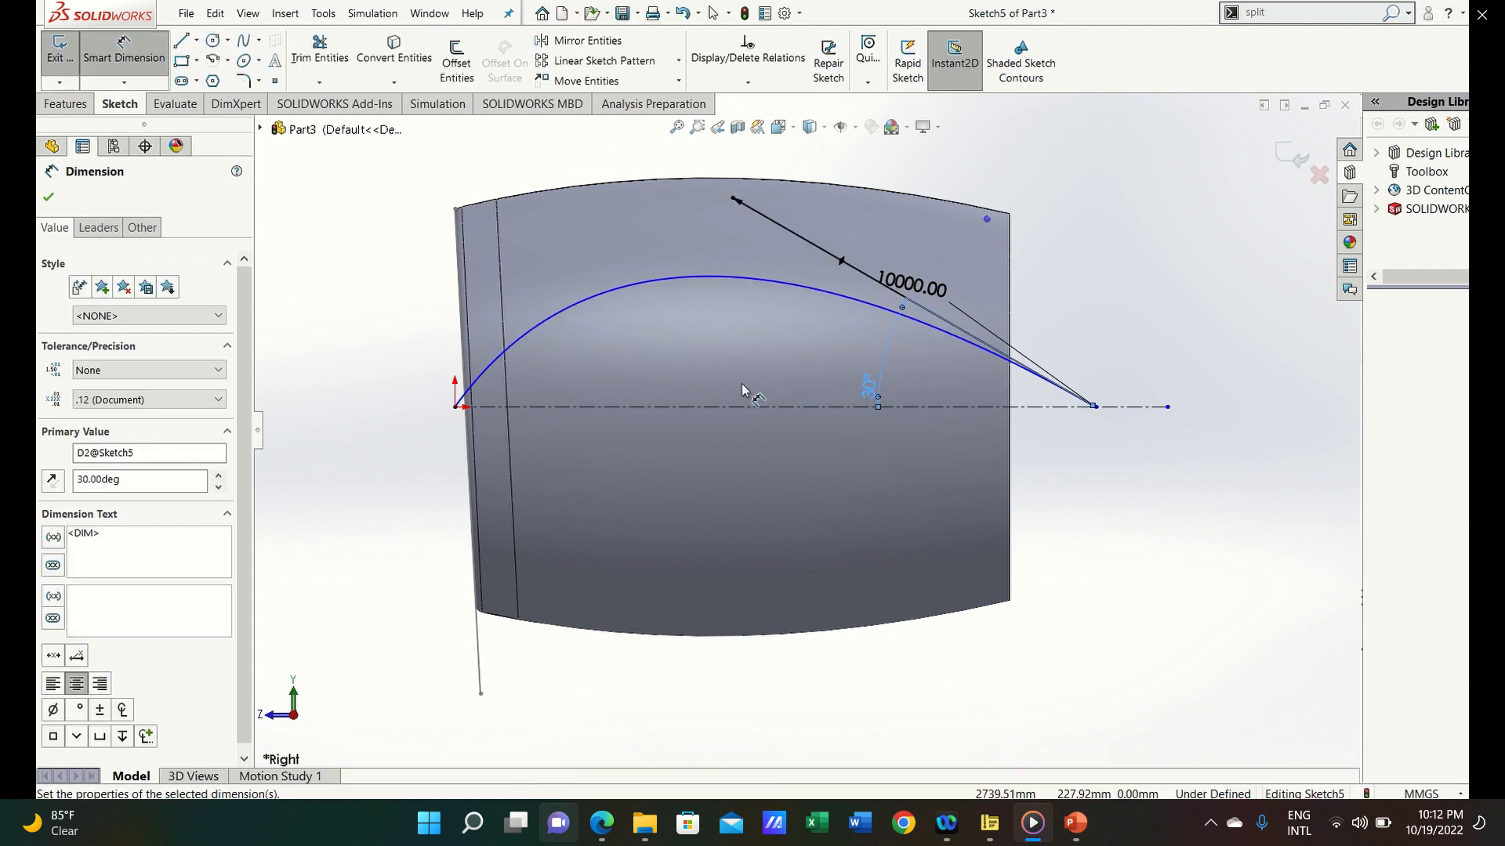
key(Escape)
key(Escape)
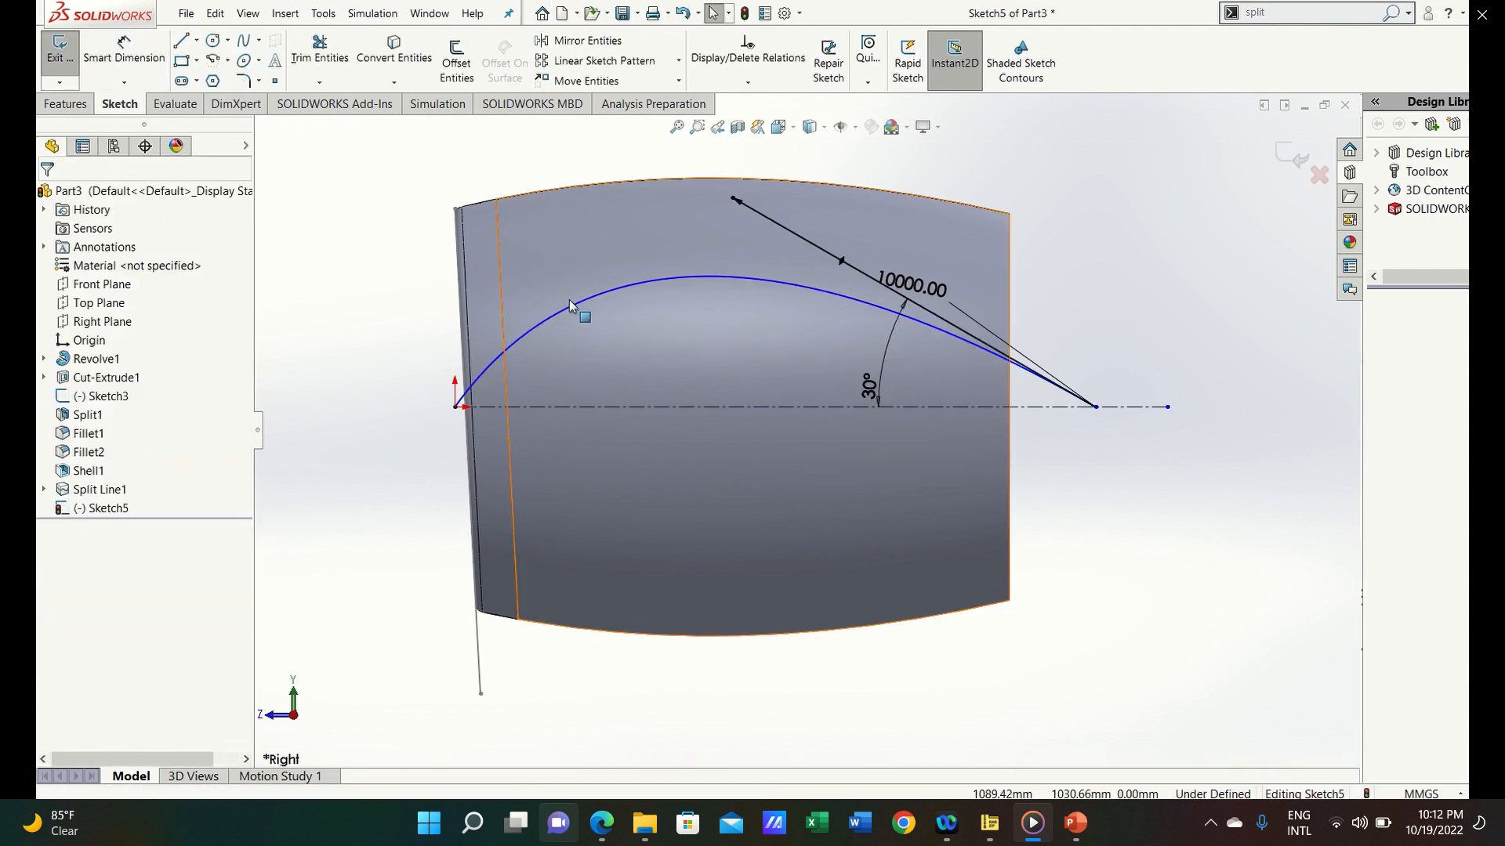
Activate the spline's tangent handle at the origin end and dimension its tangency length as 8500 mm
click(563, 311)
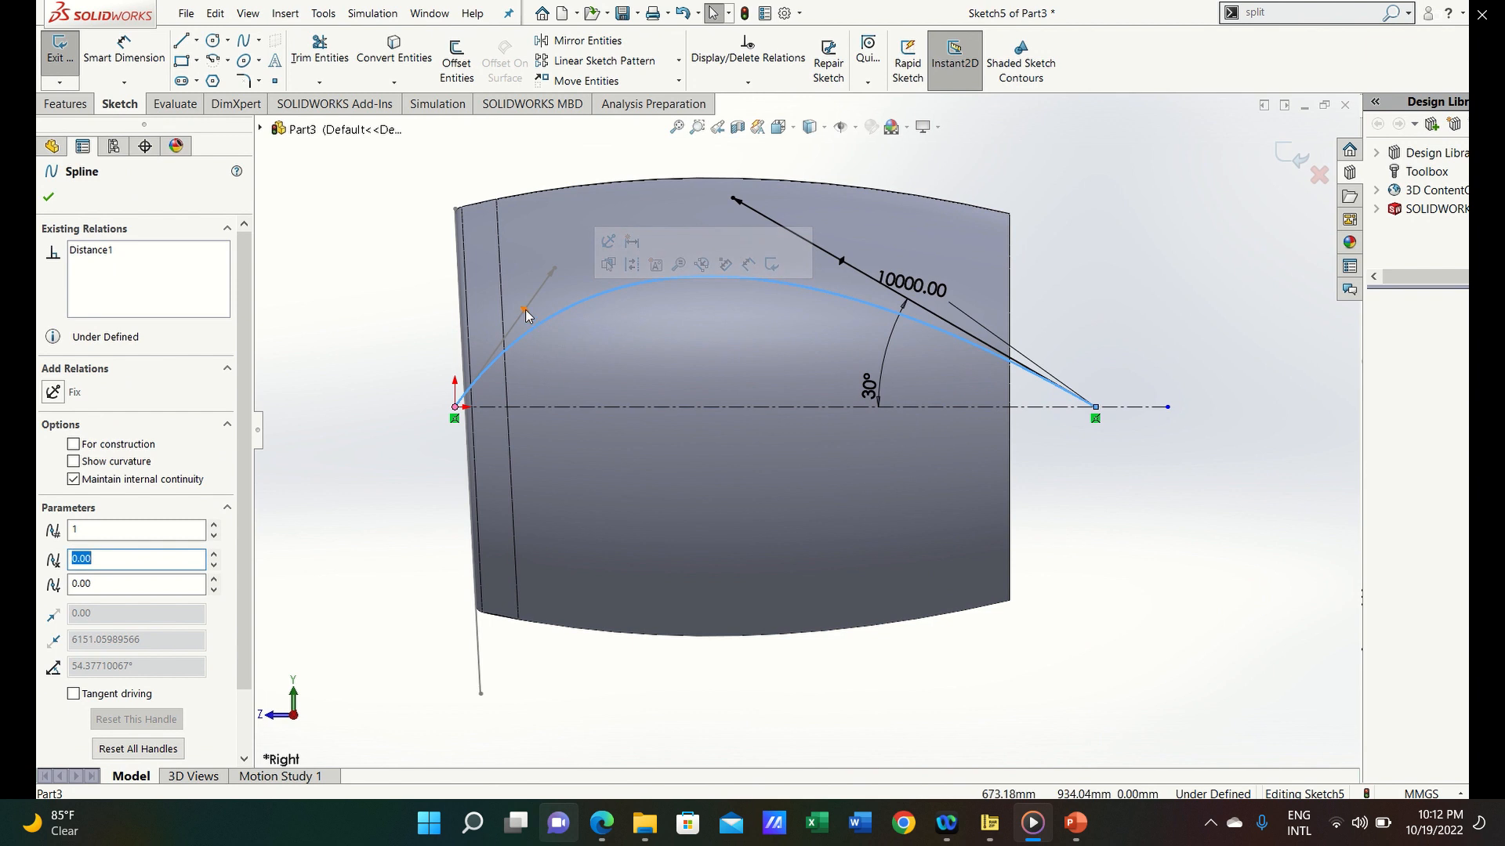
drag(525, 308, 552, 314)
key(s)
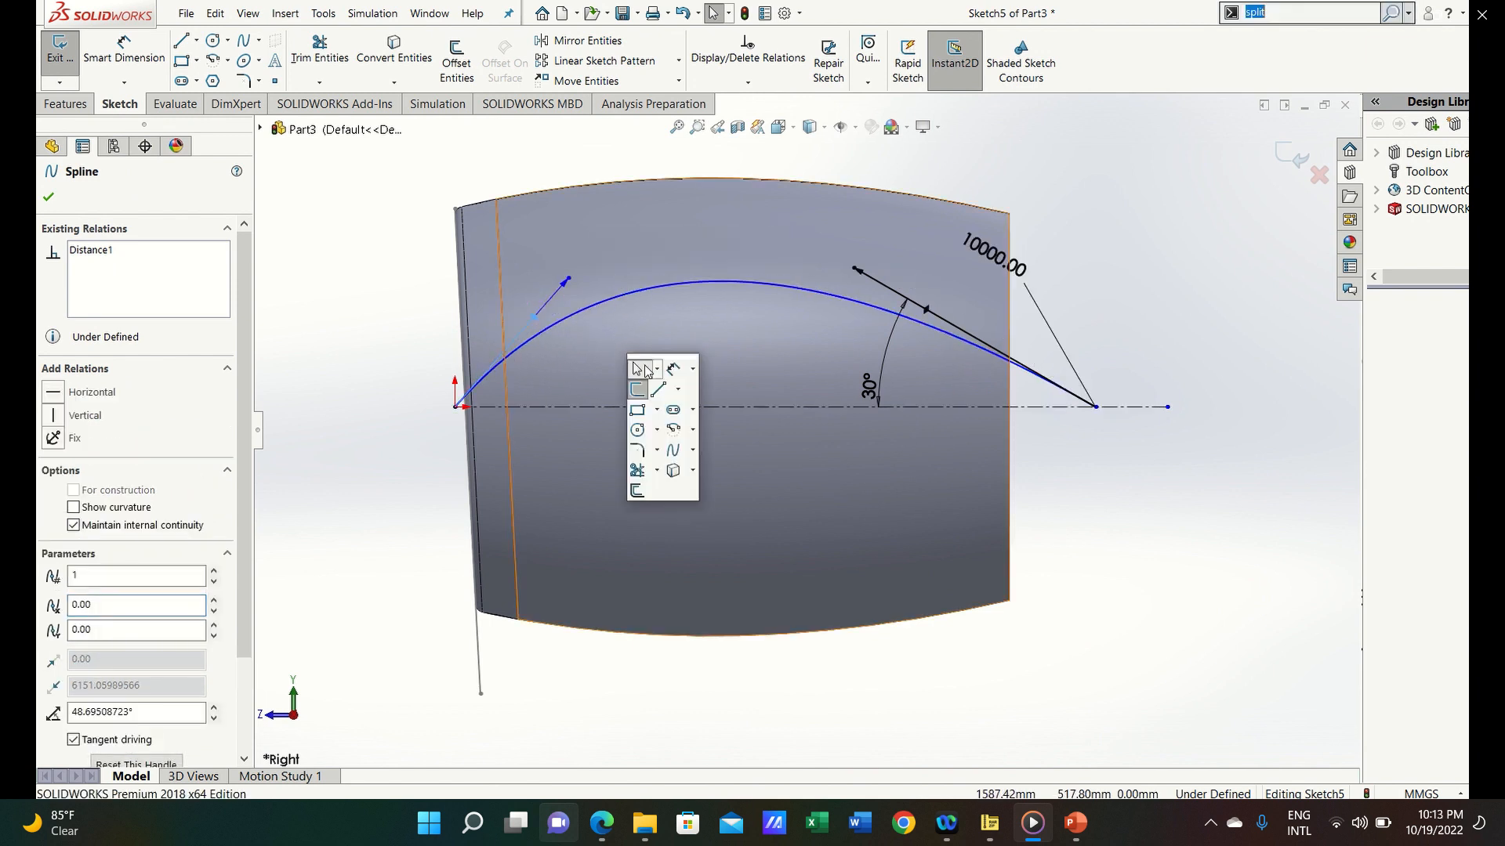
click(662, 375)
click(567, 280)
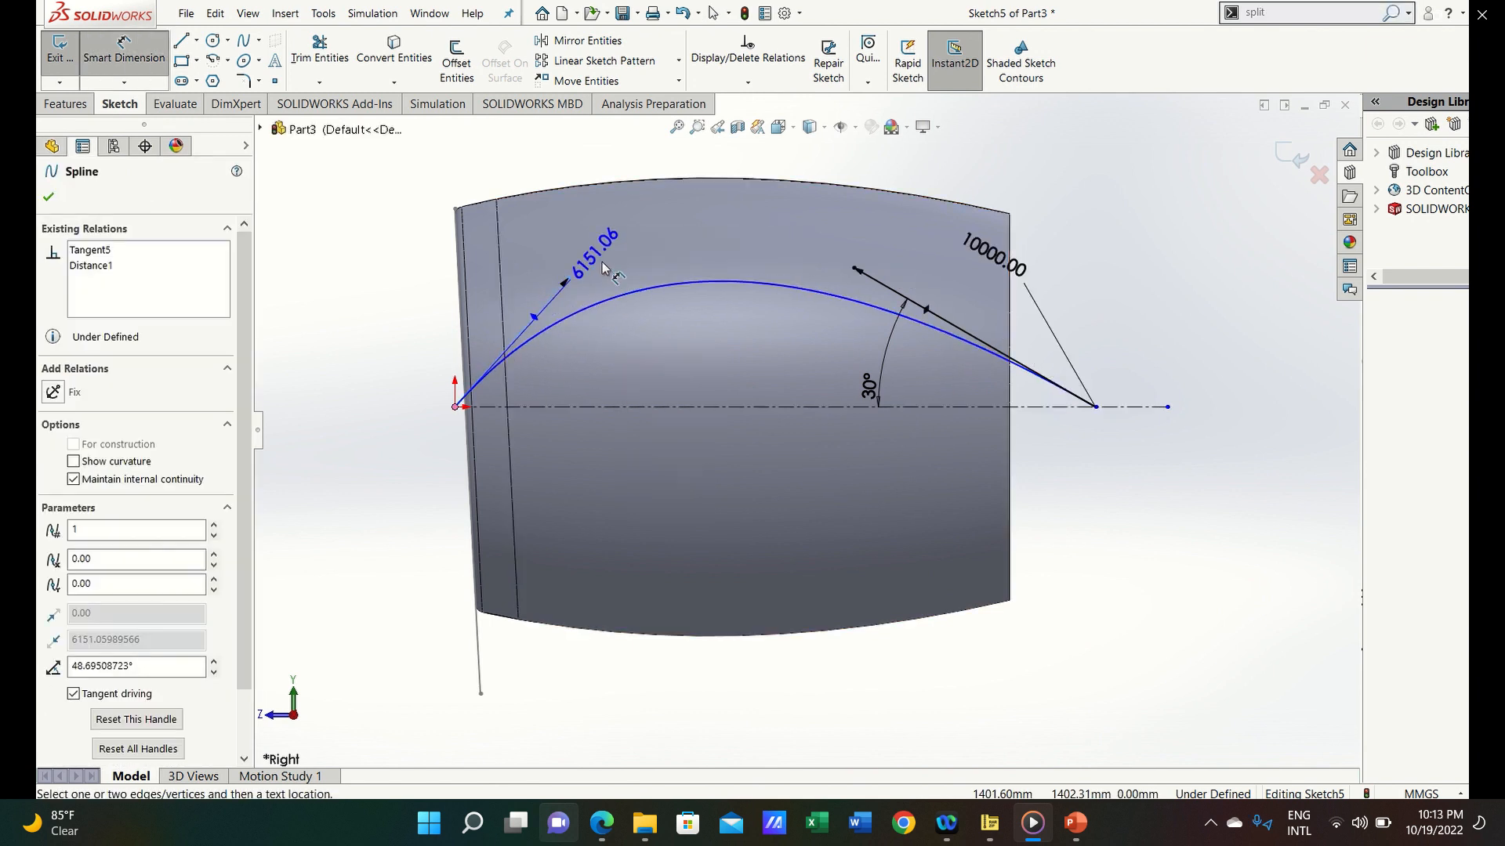
click(629, 255)
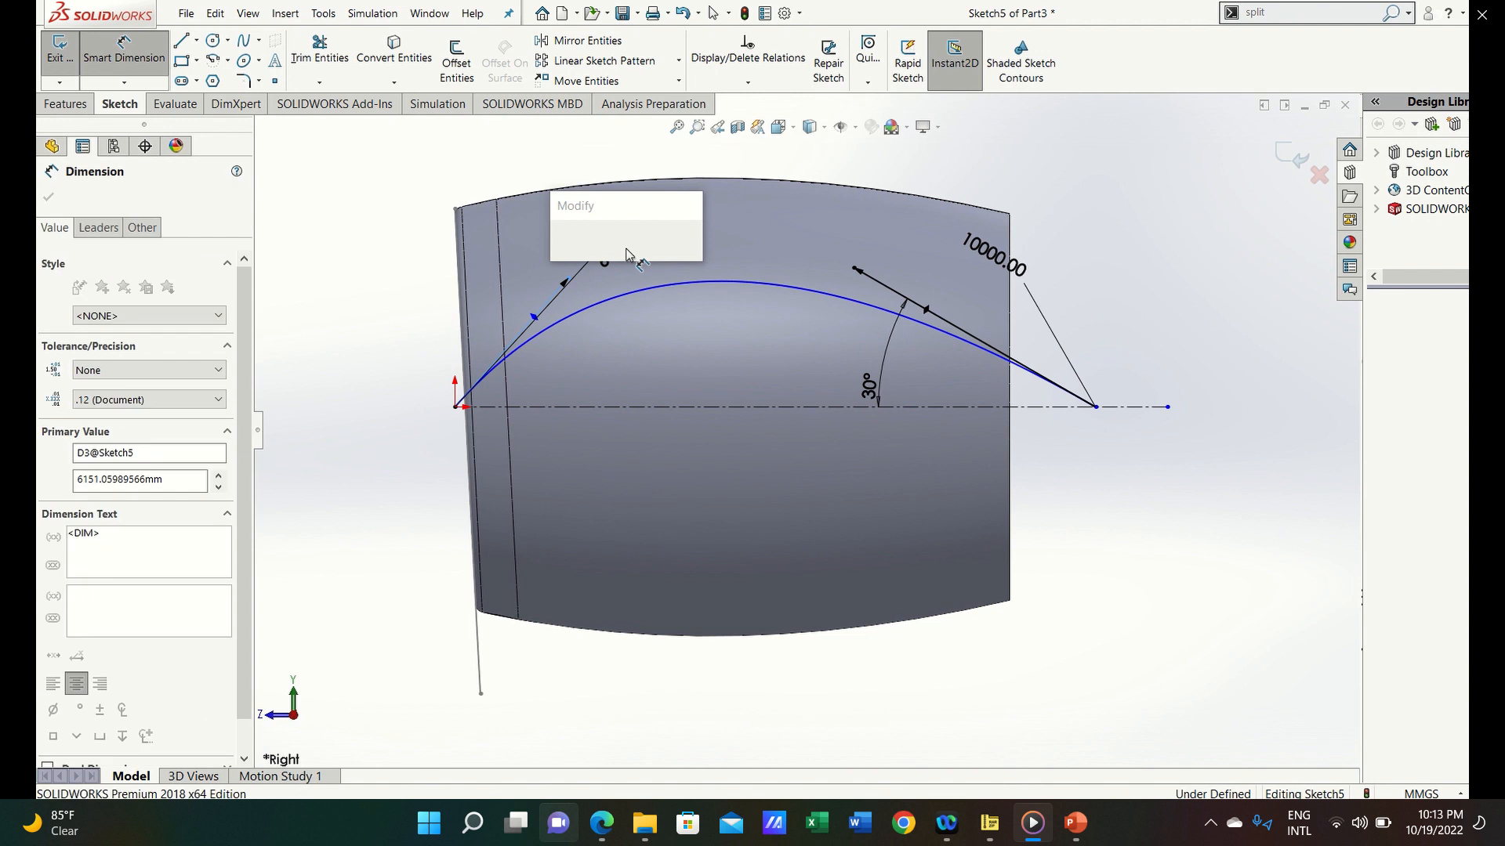
text(8500)
key(Return)
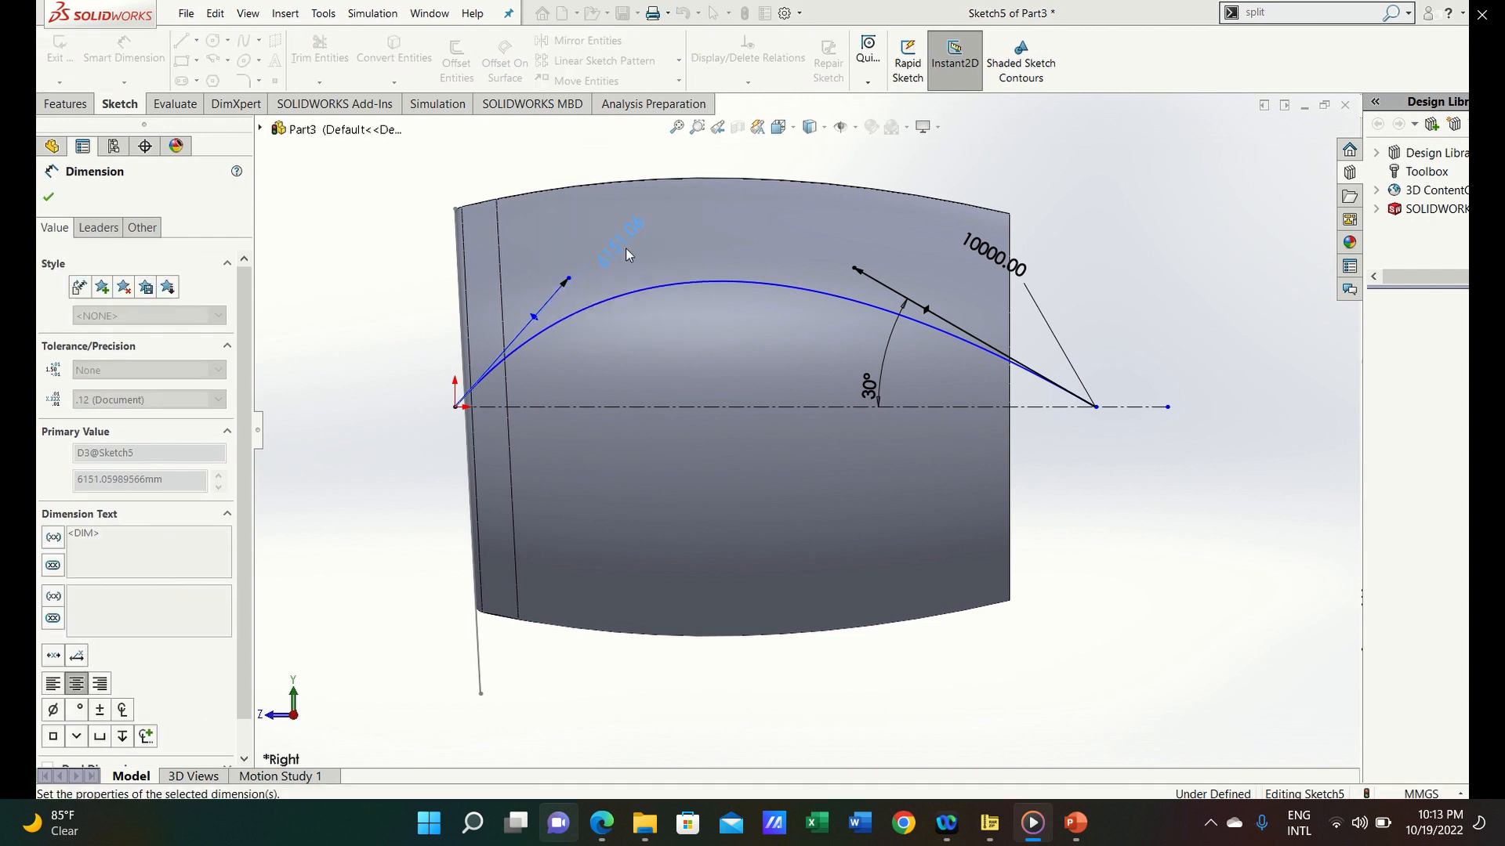
Dimension the angle between the origin-end tangent handle and the centerline as 25 degrees
click(567, 286)
click(598, 407)
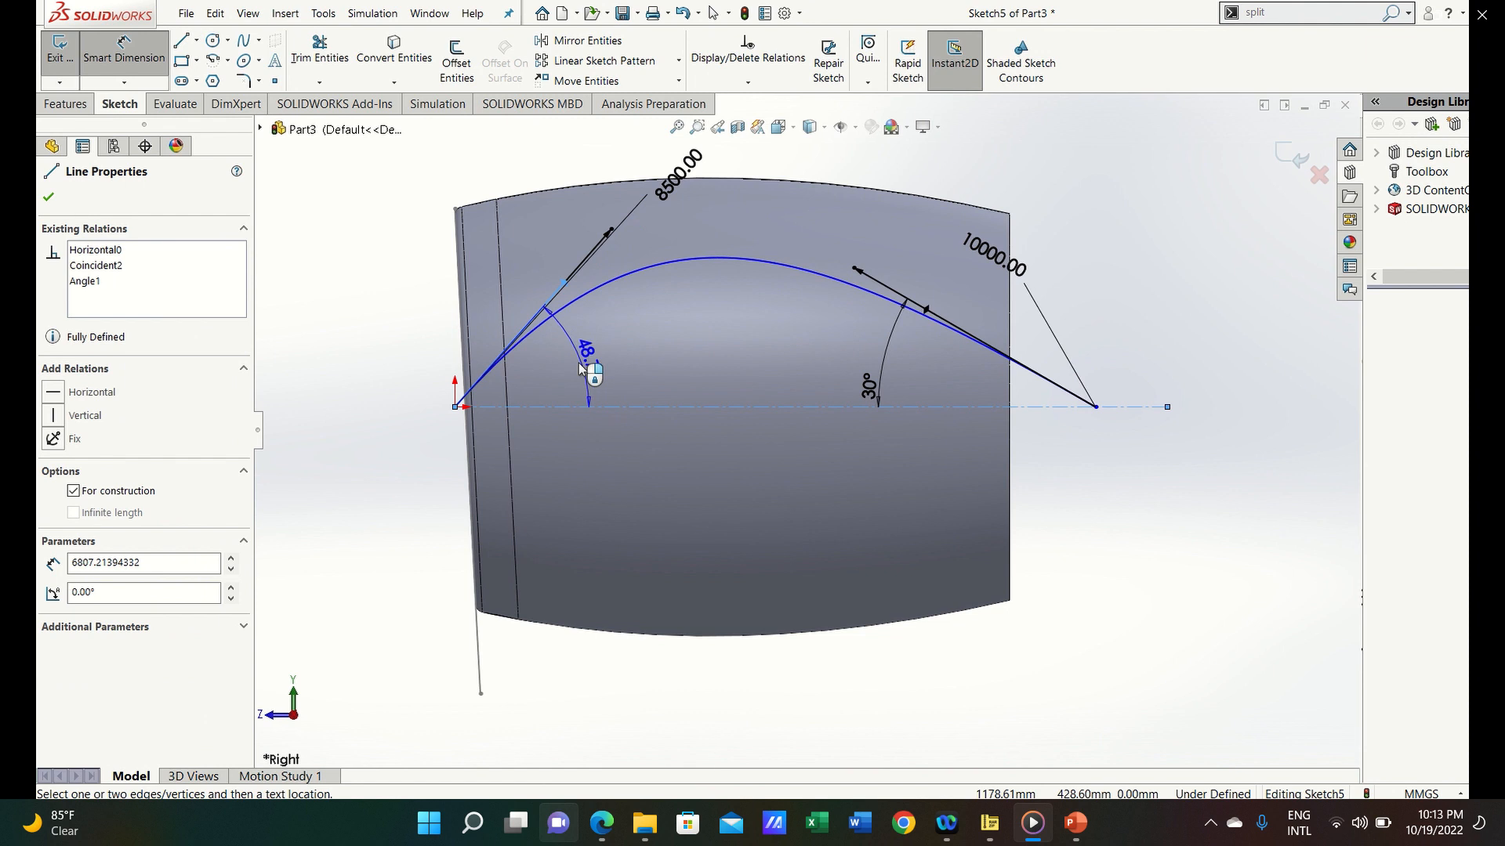
click(578, 365)
text(25)
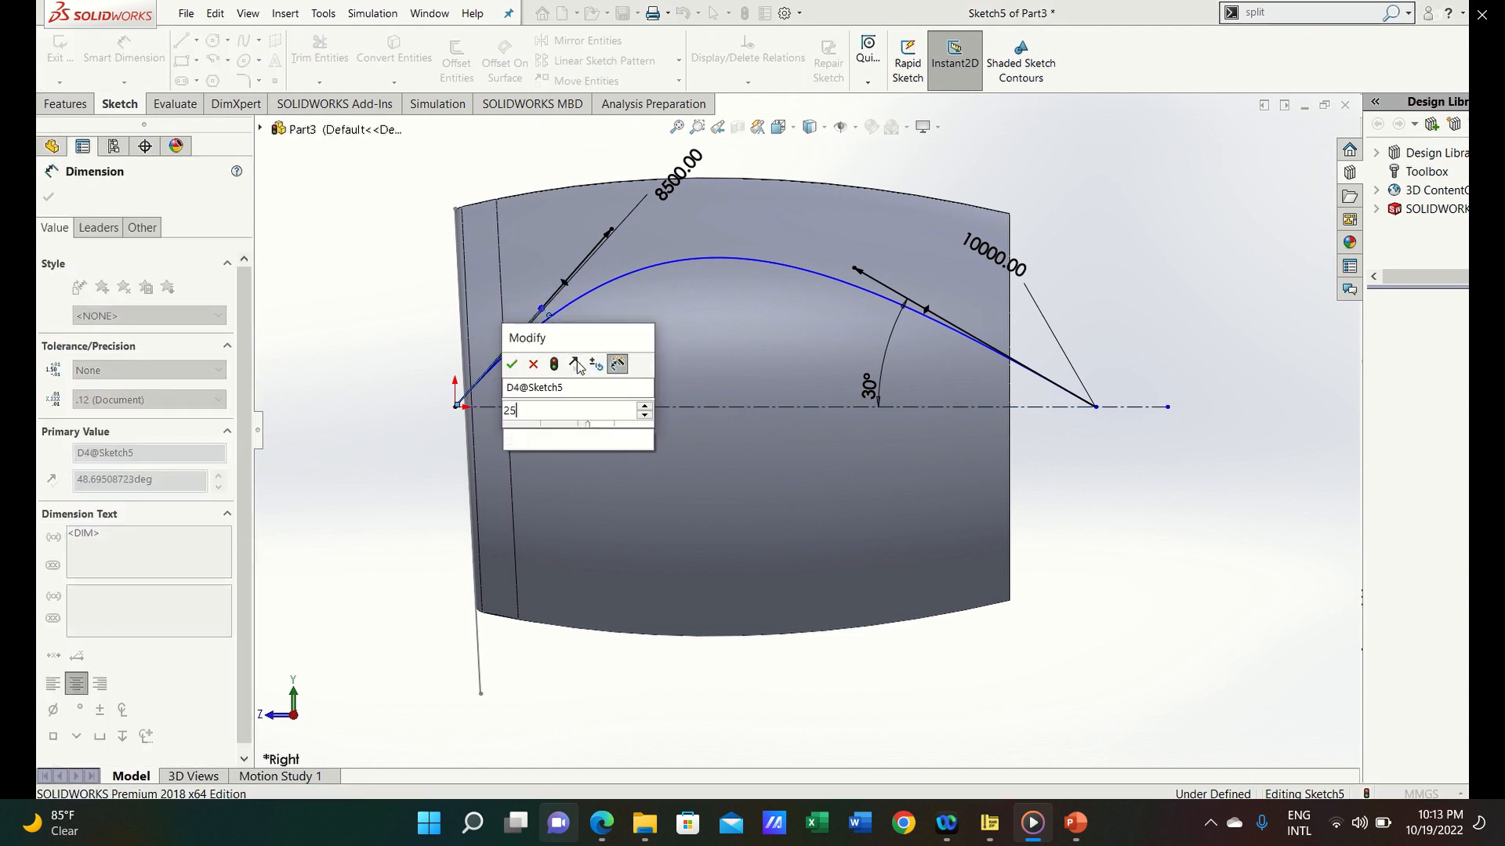
key(Return)
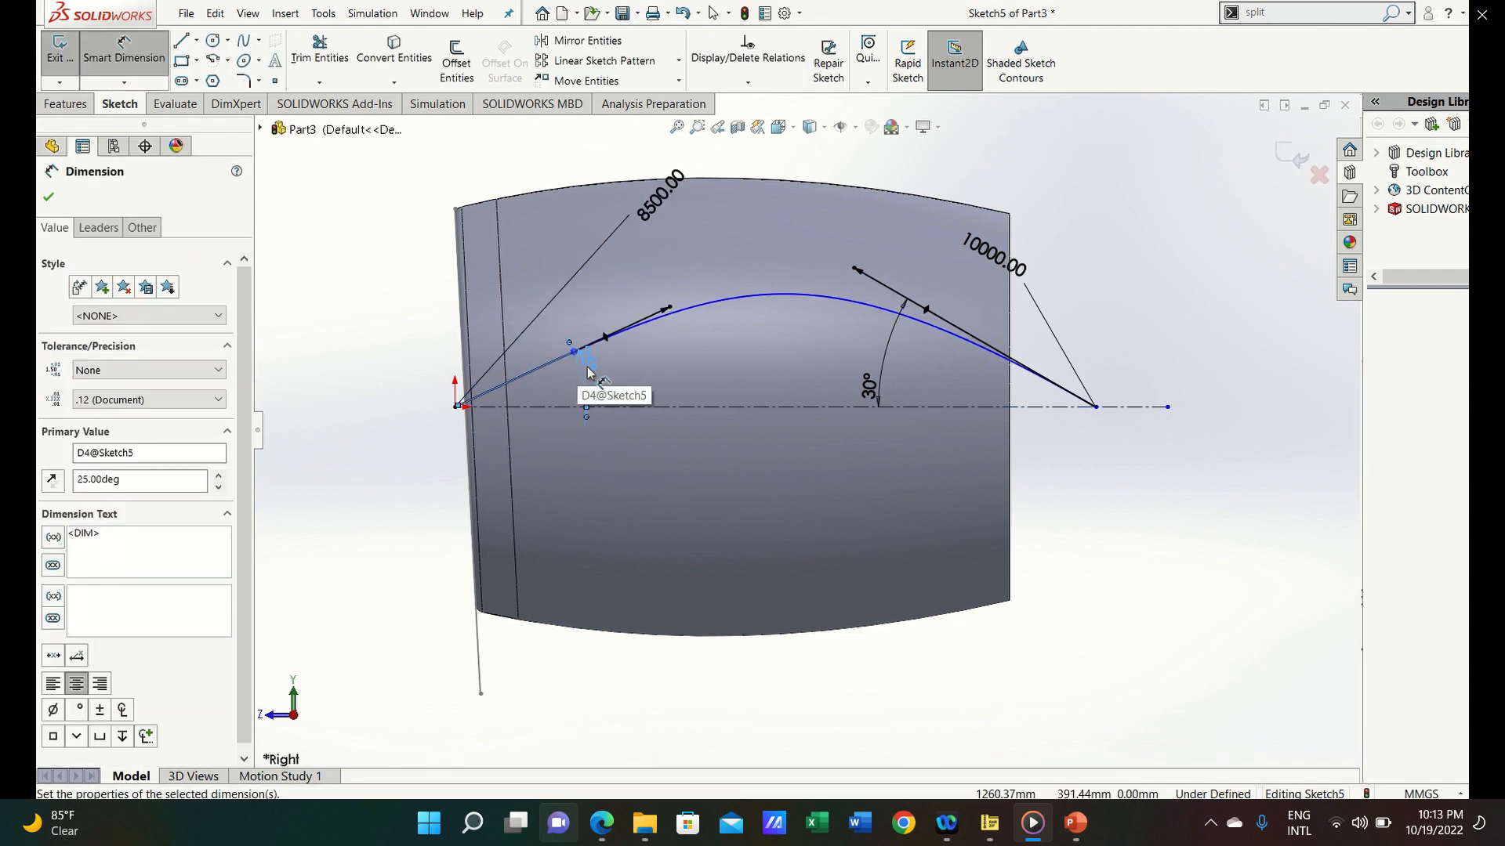
Dimension the distance between the spline's two end points as 8400 mm, placing it below the model
click(1096, 407)
click(455, 408)
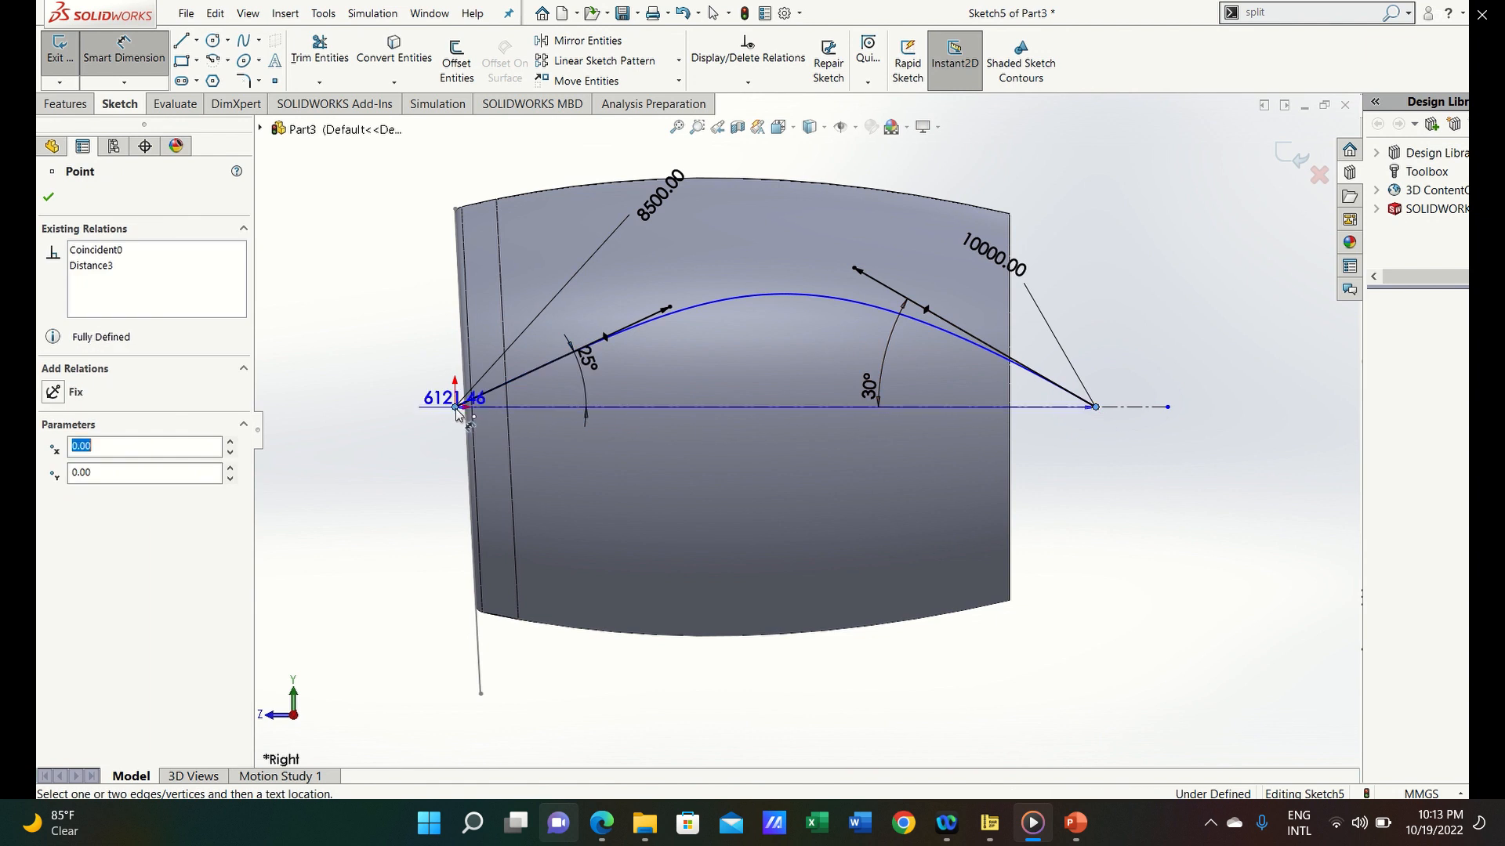
click(800, 546)
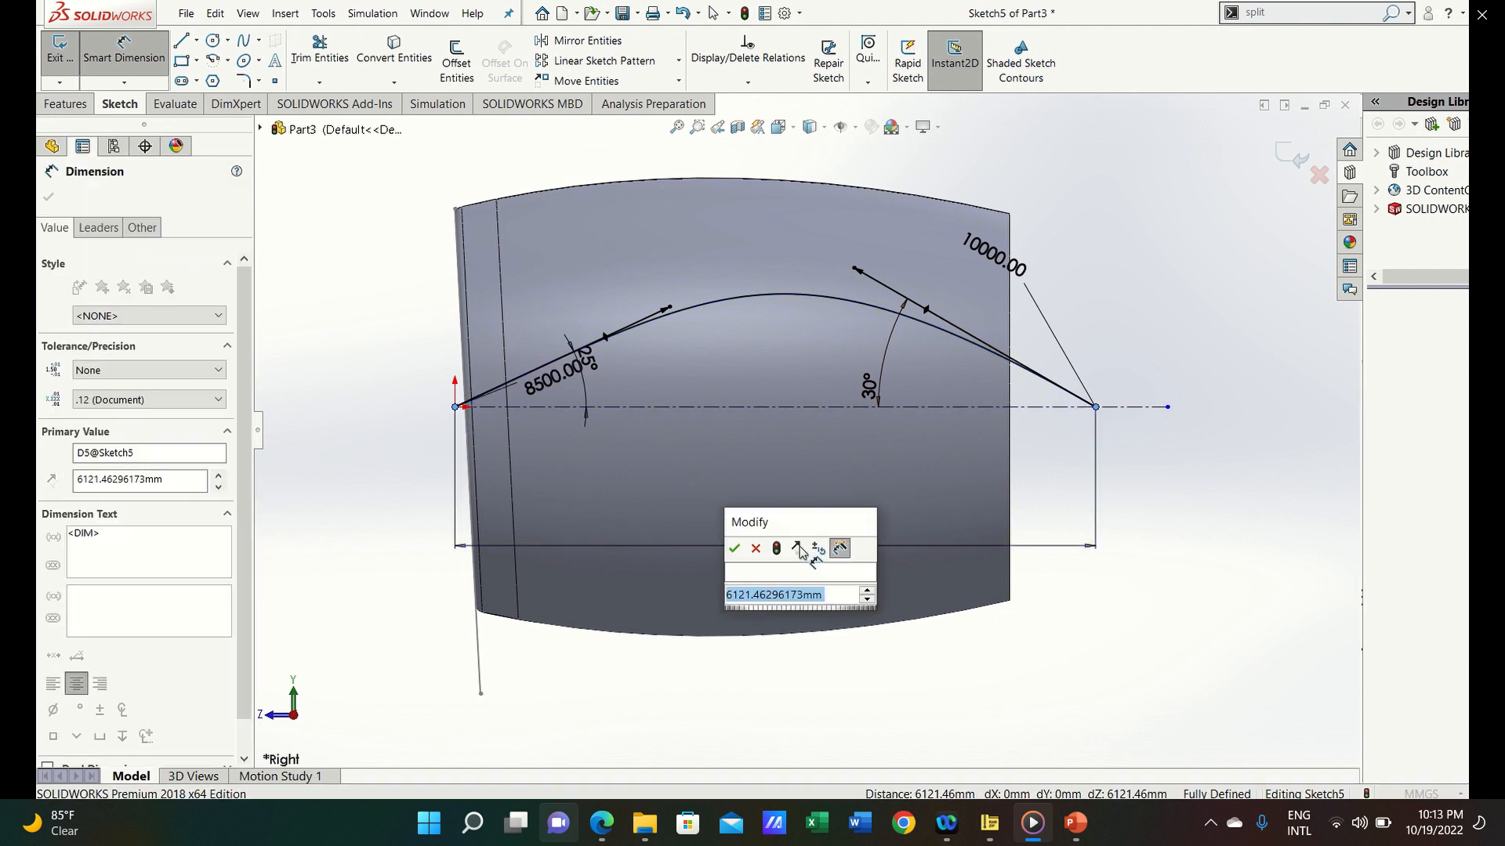
text(8400)
key(Return)
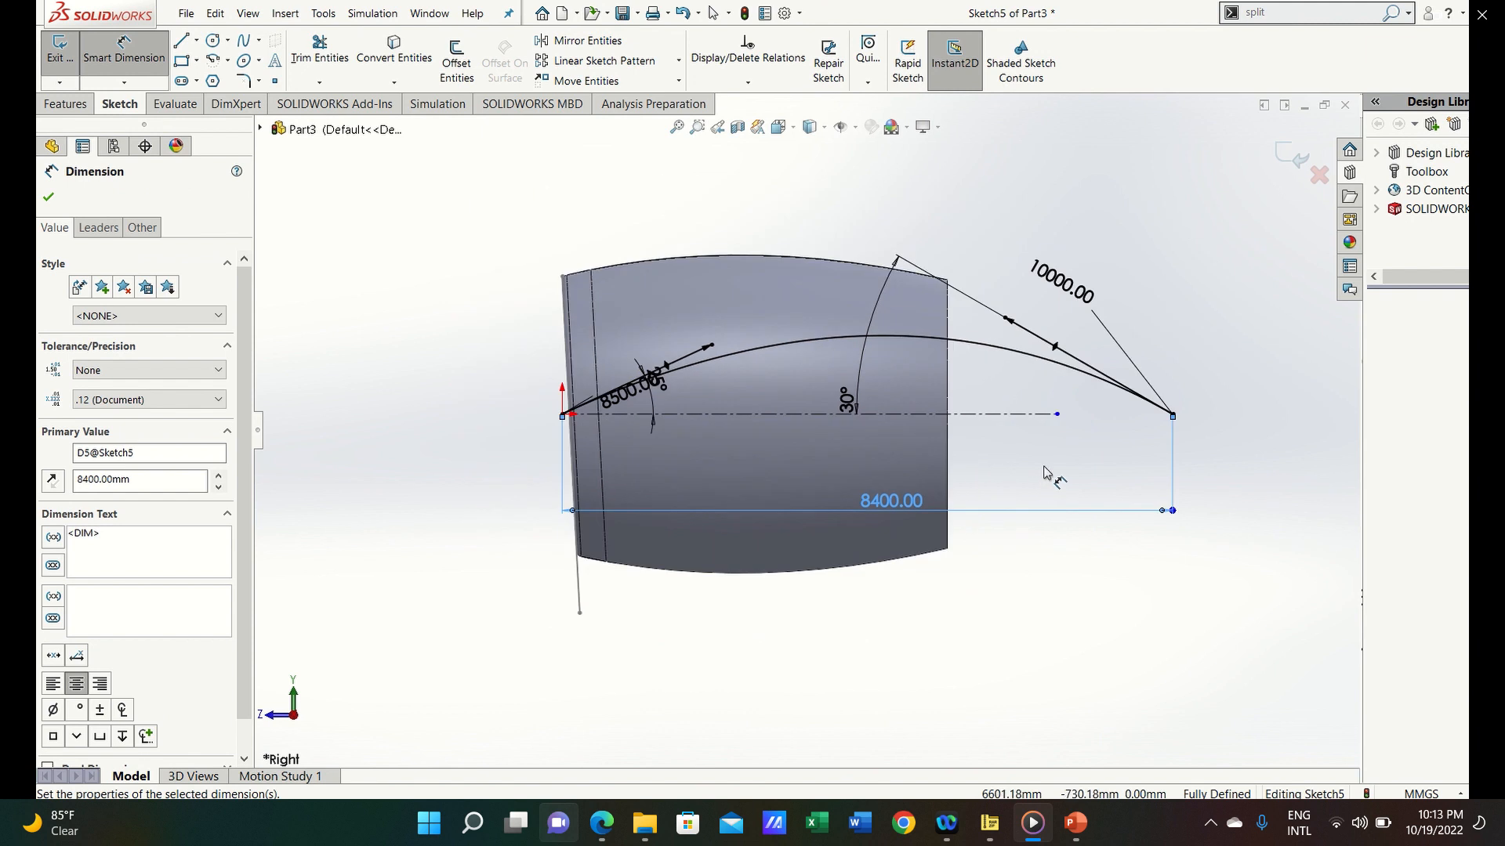
scroll(1064, 447, up, 1)
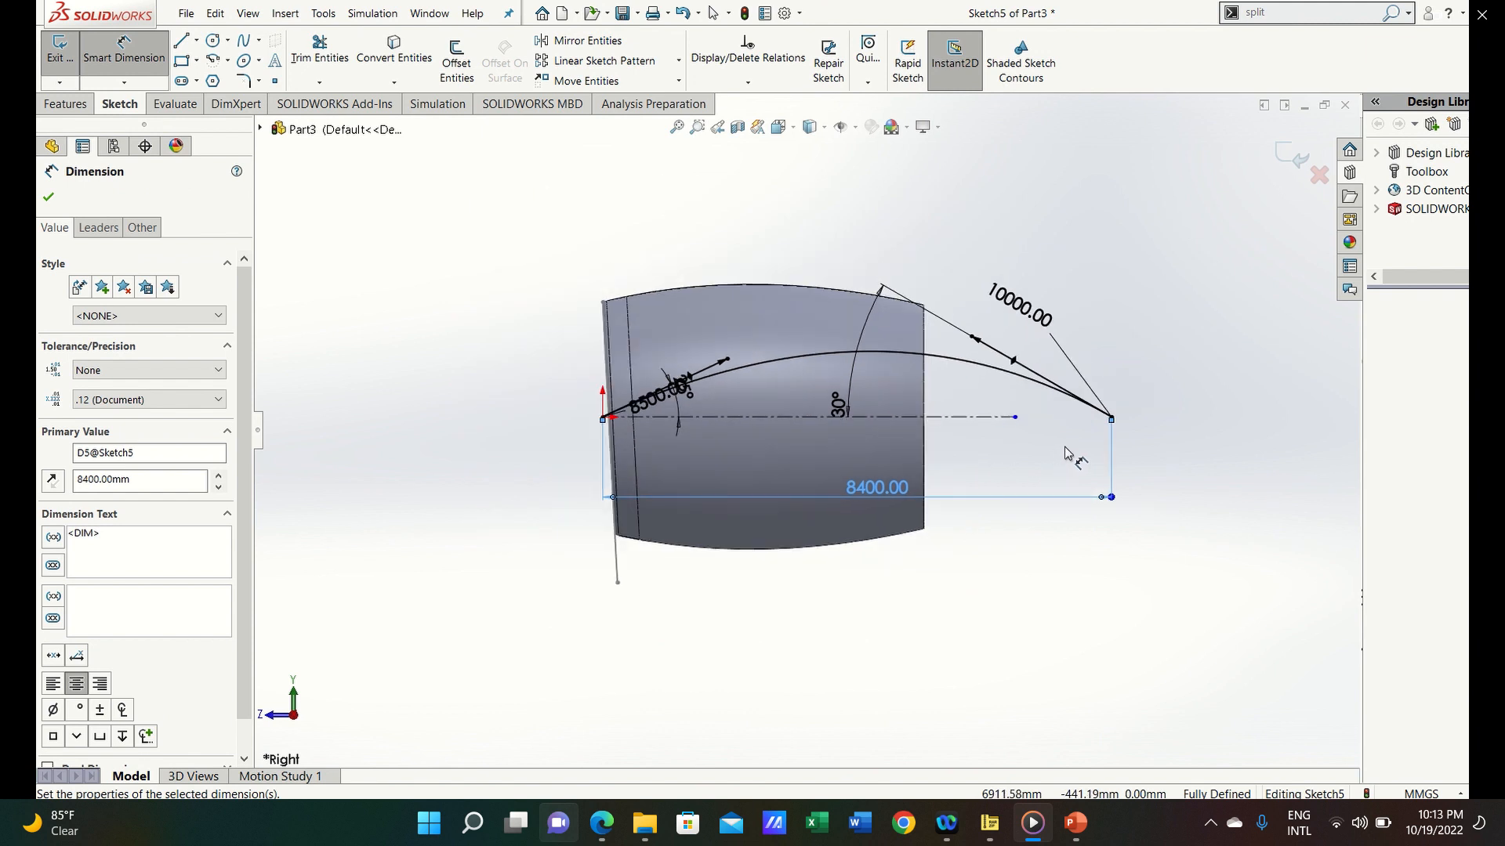
key(Escape)
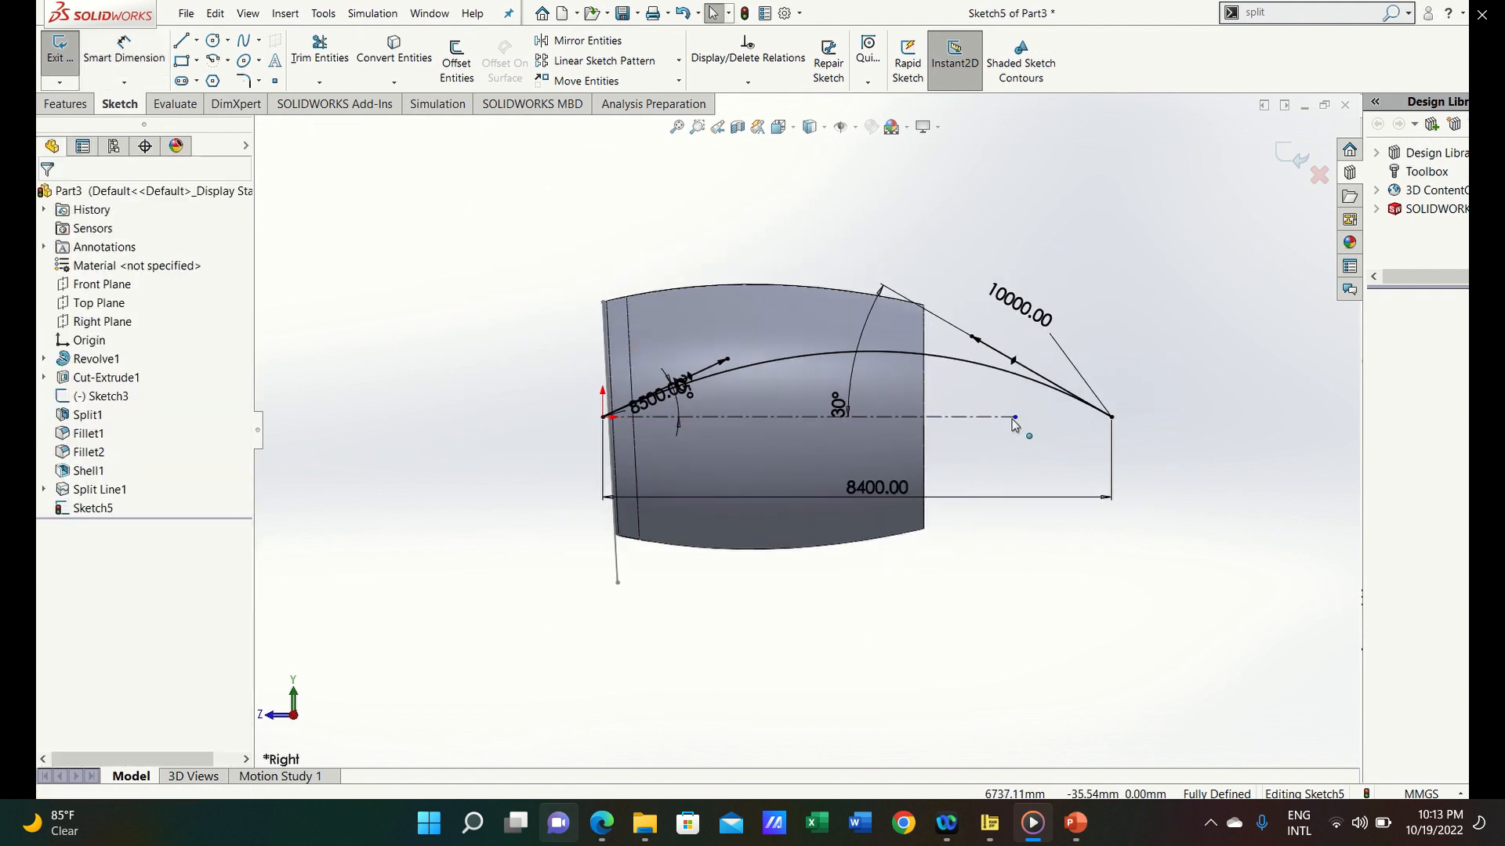
Extend the centerline's end to about 10526 mm from the origin and close the profile with a line joining the spline's end points
drag(1015, 417, 1243, 408)
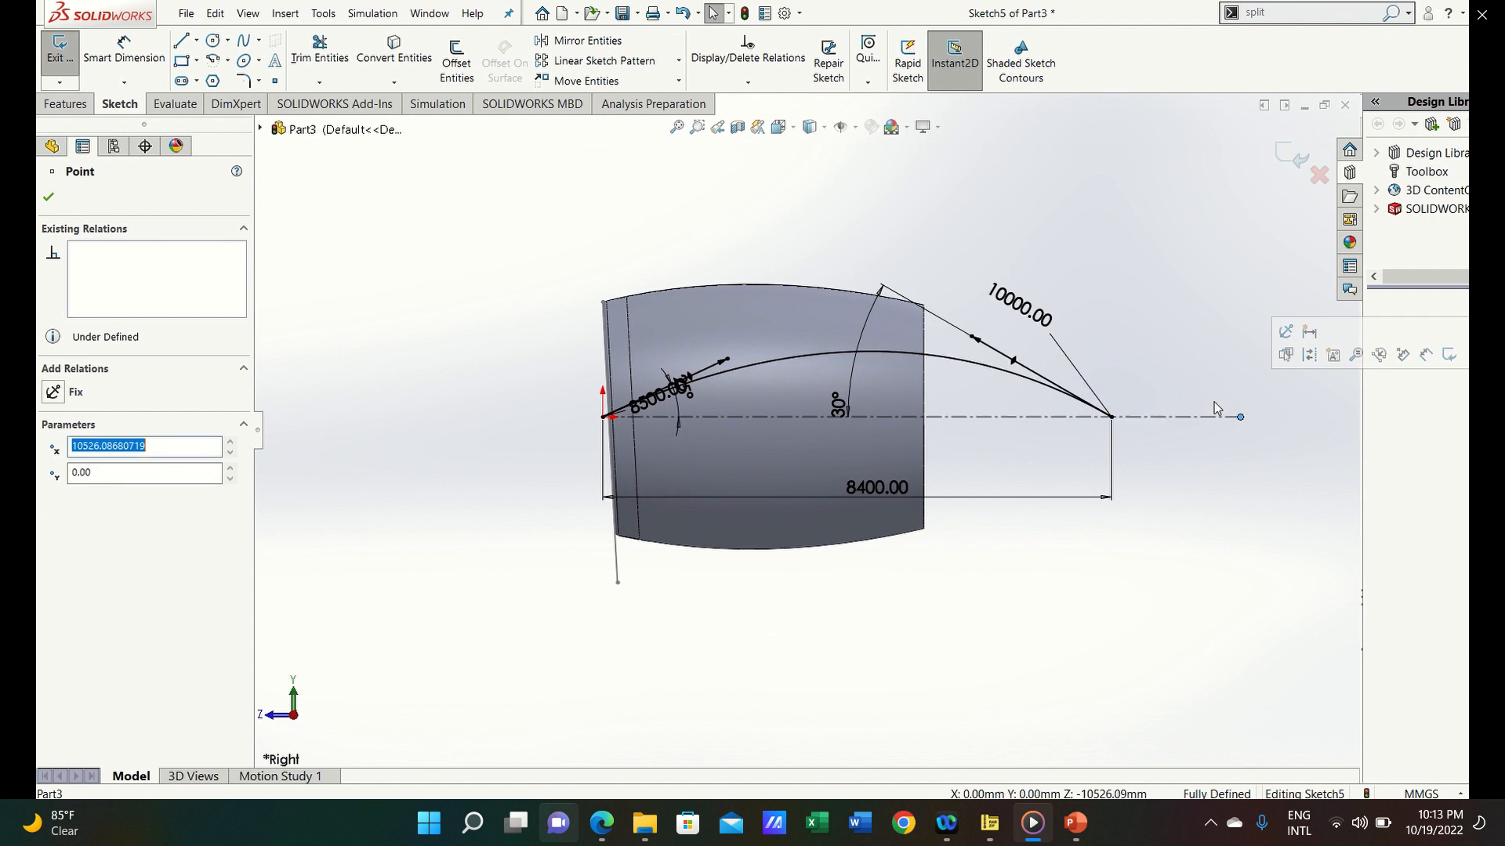
key(l)
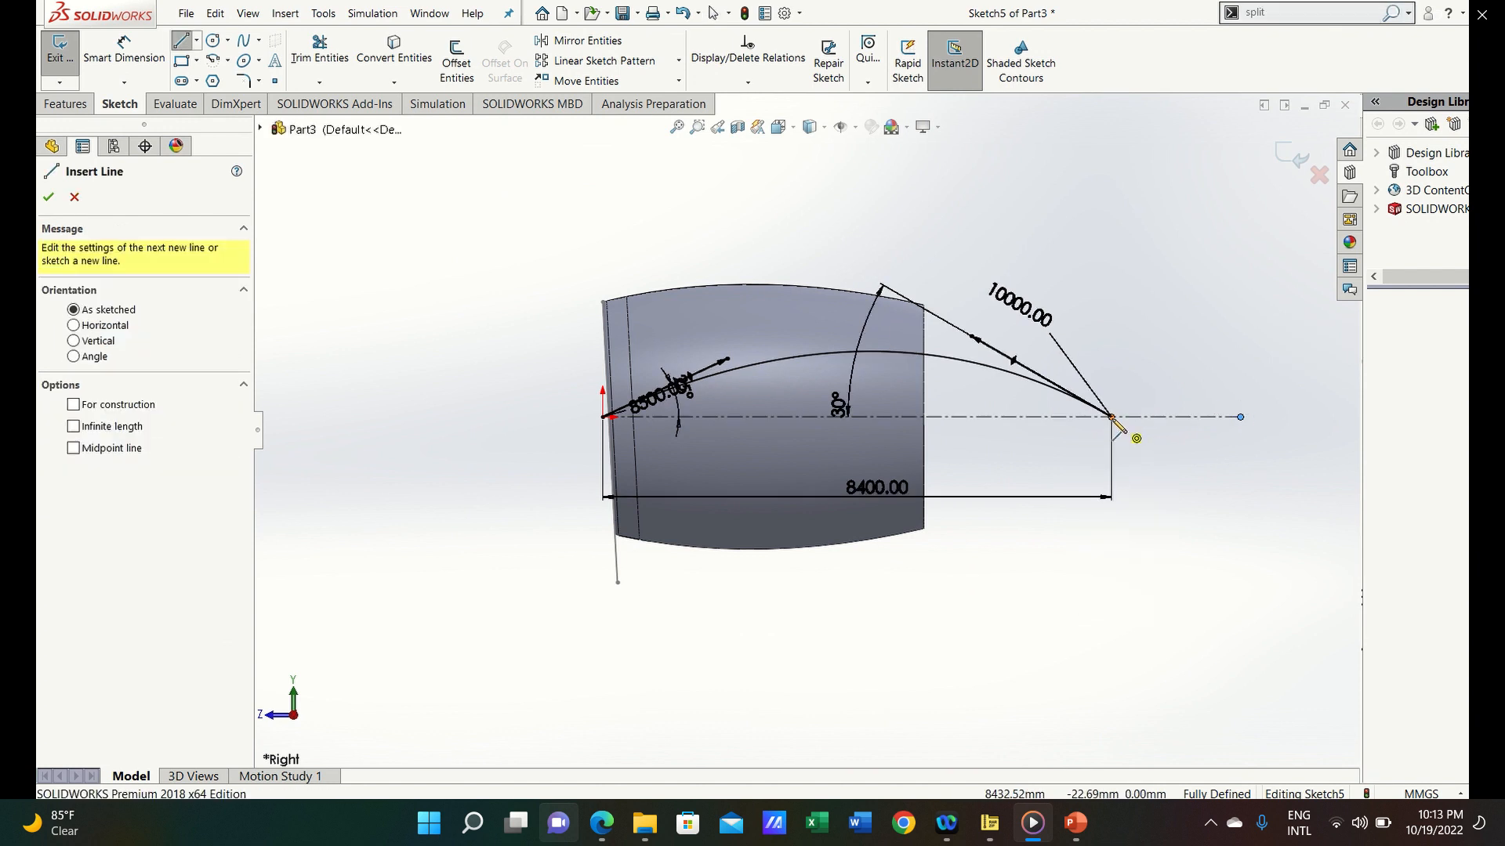
click(1112, 416)
click(604, 417)
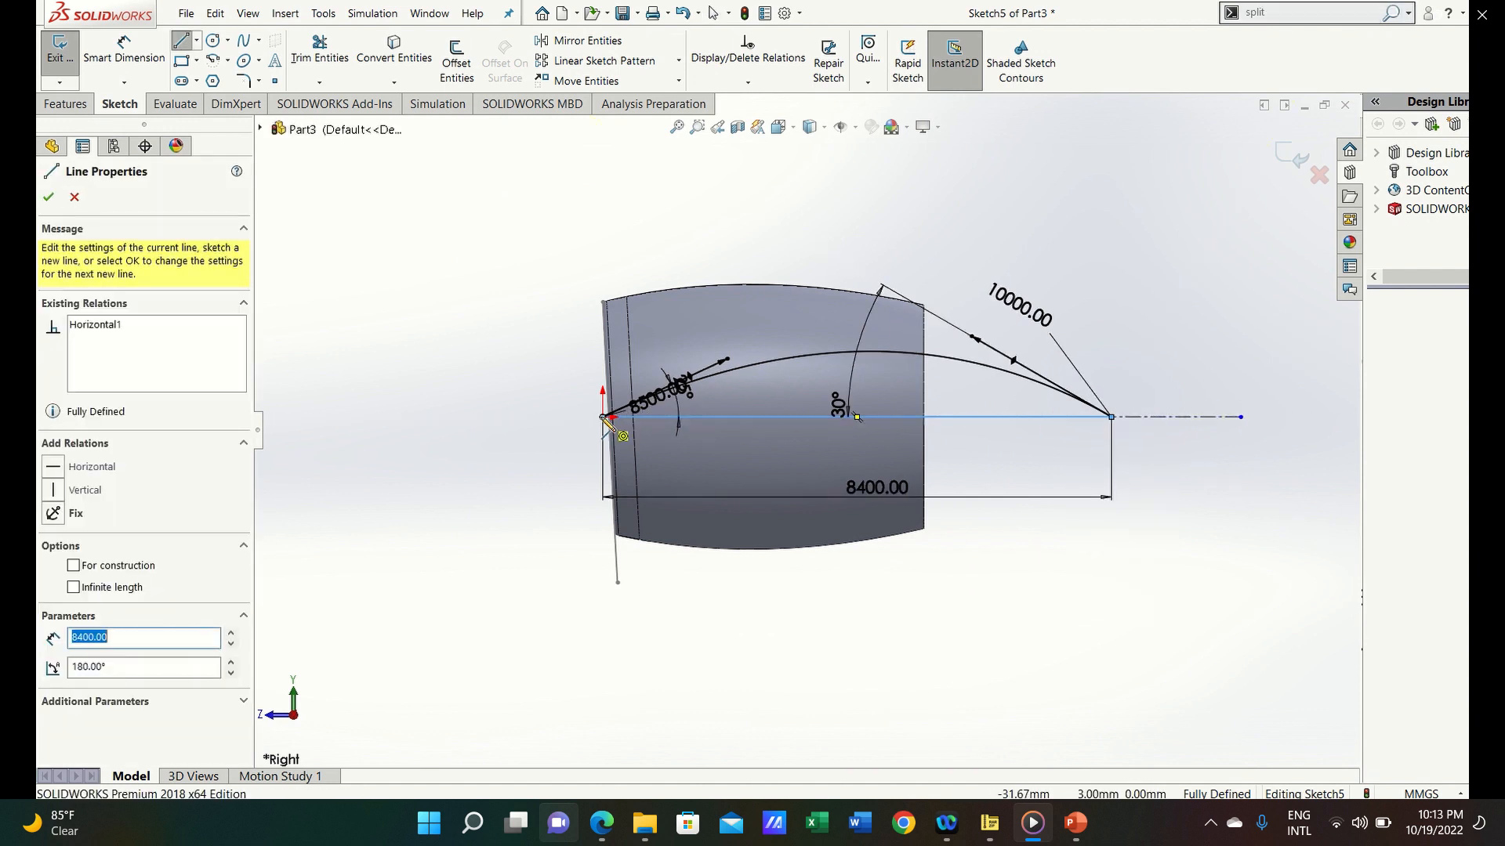
key(Escape)
Revolve the closed spline profile 360 degrees about the centerline with merged result to form the central body
click(96, 103)
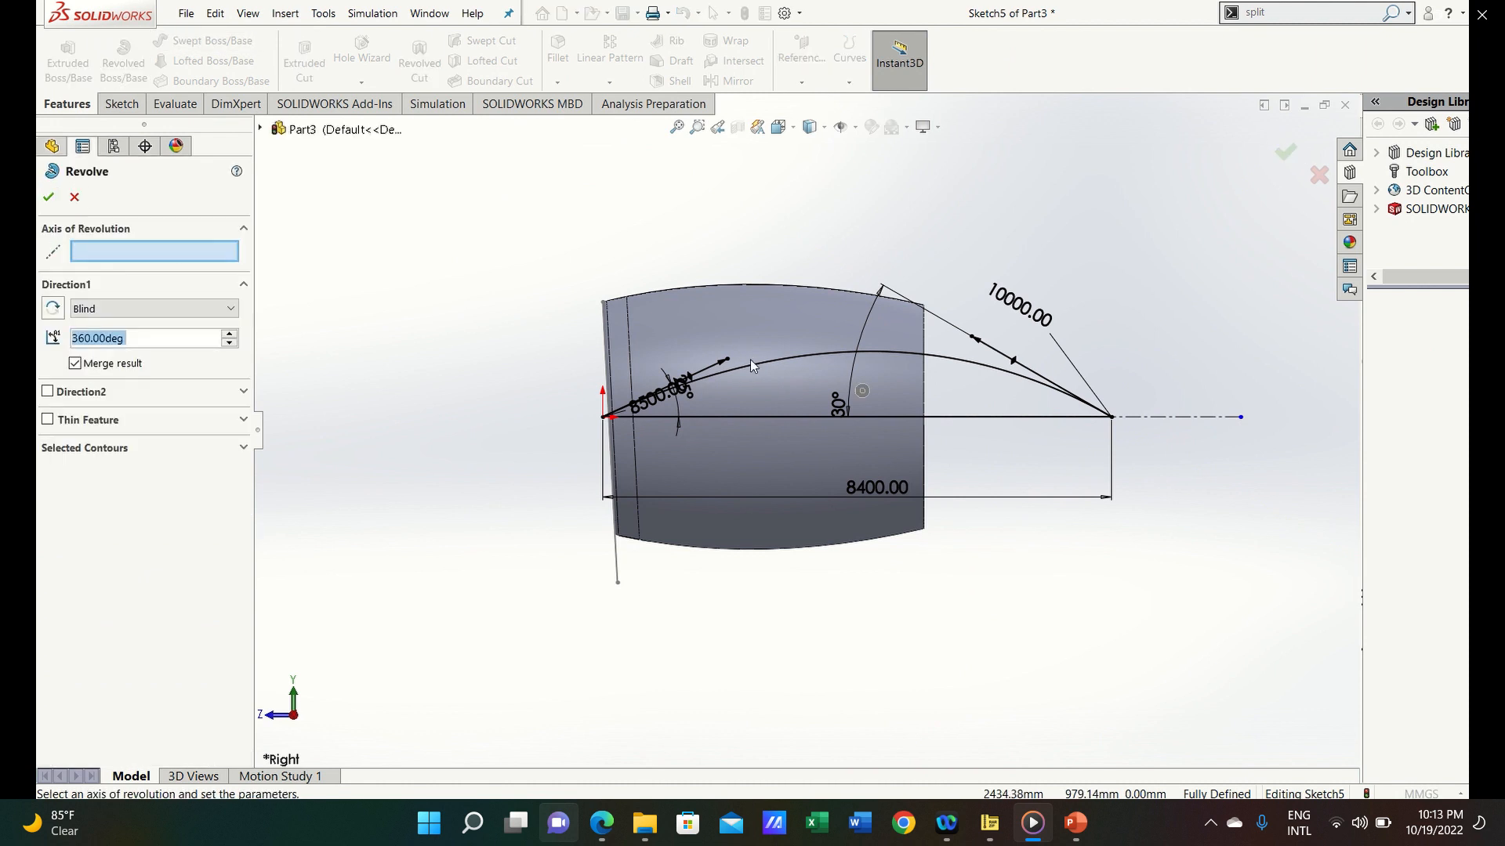
click(1175, 420)
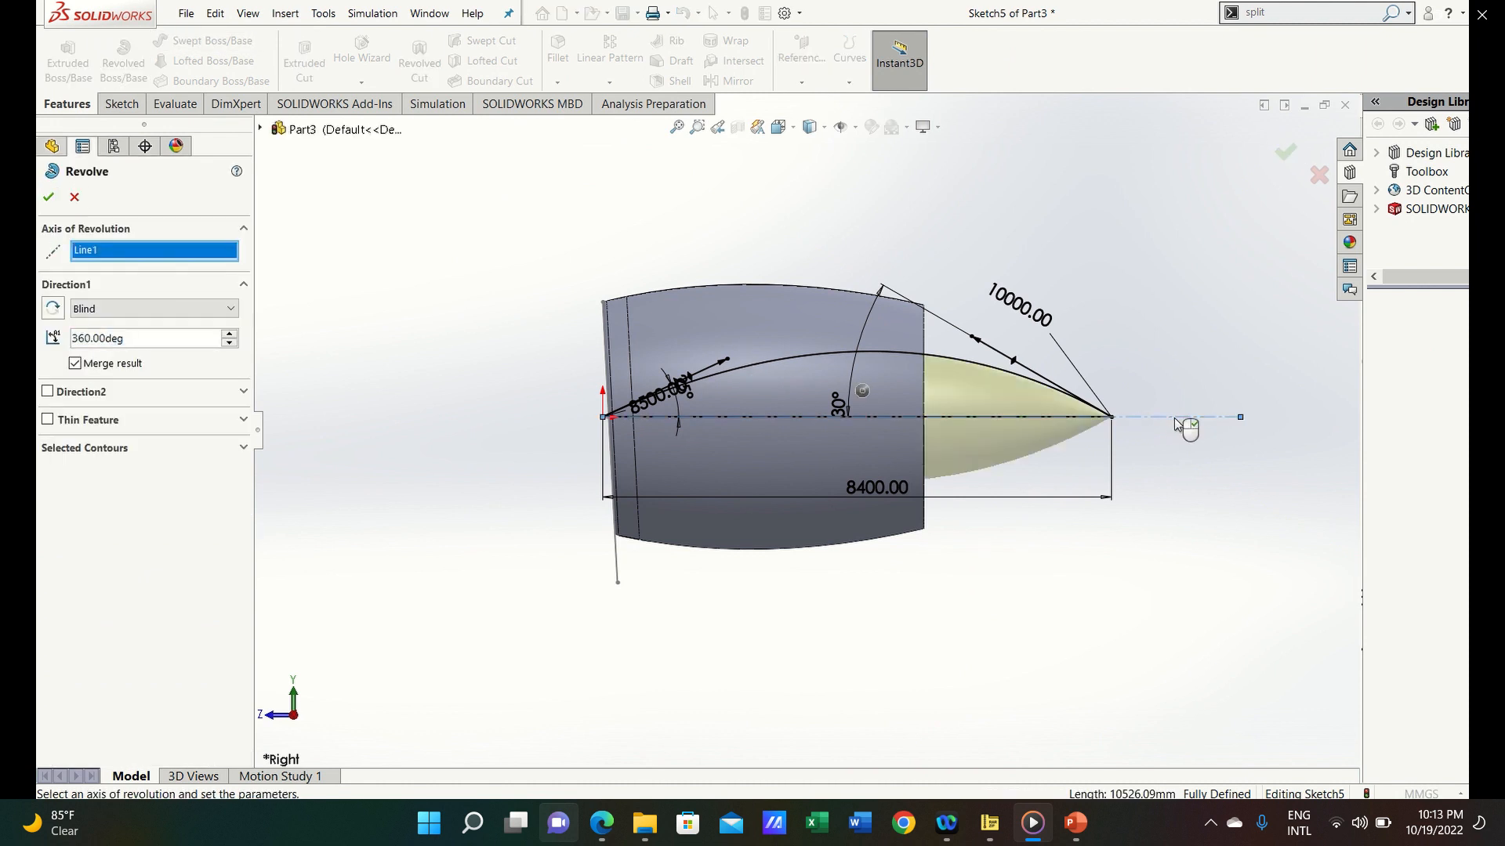
click(50, 199)
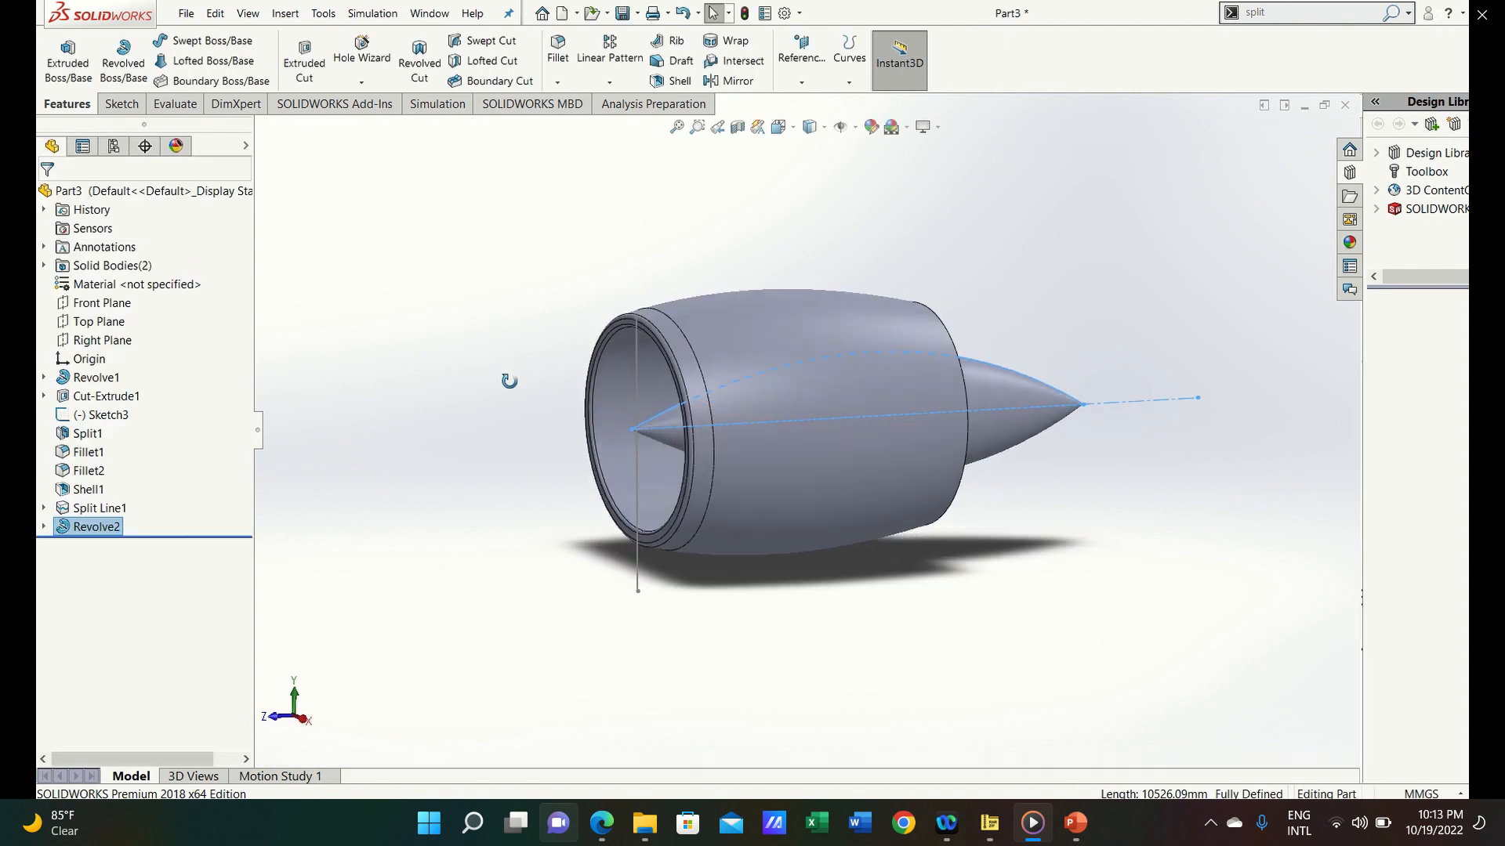
middle_drag(509, 381, 523, 399)
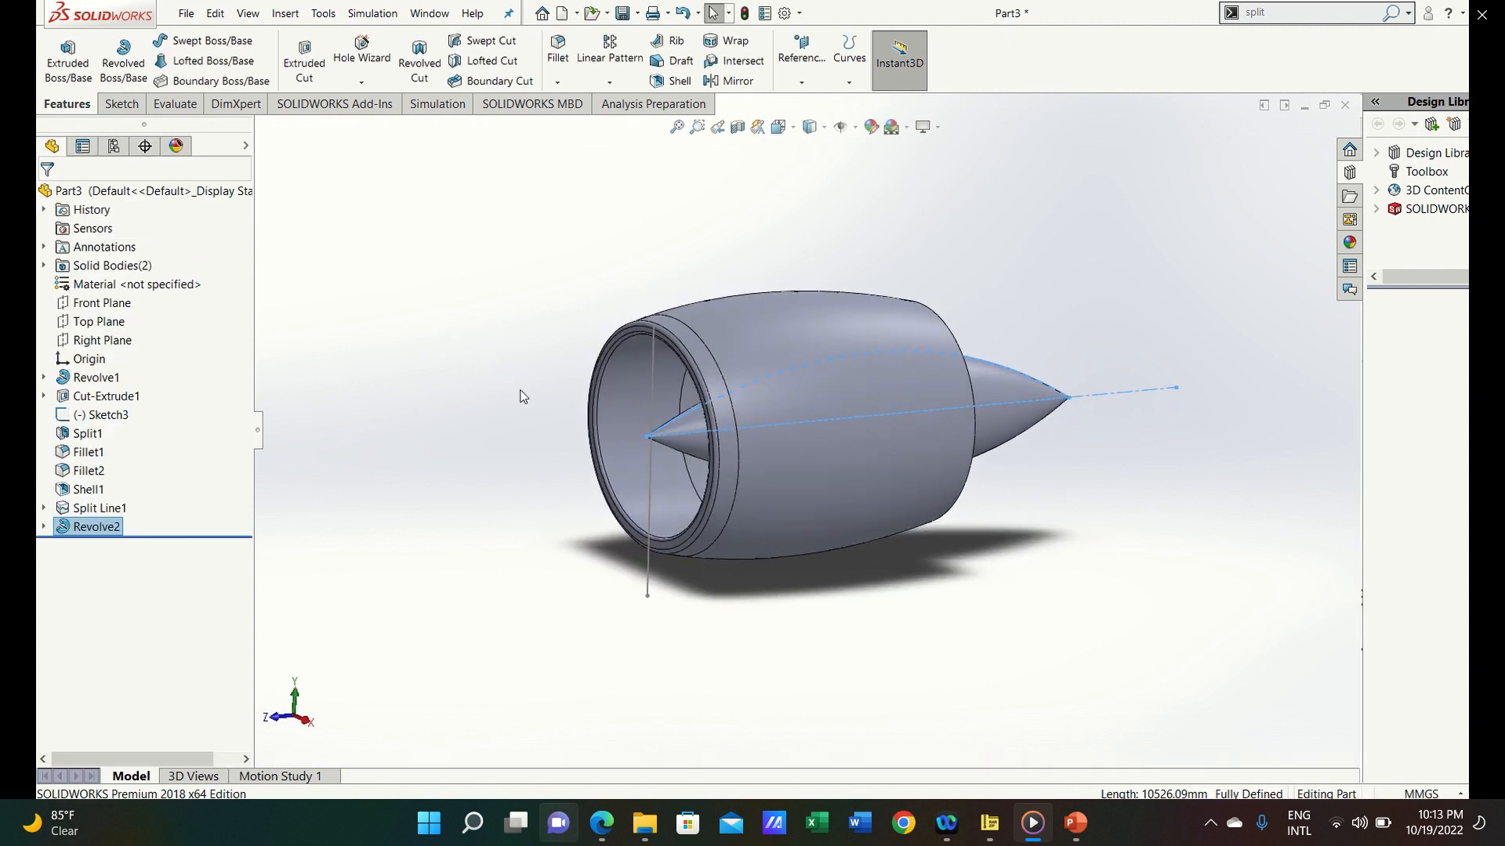
mouse_move(674, 39)
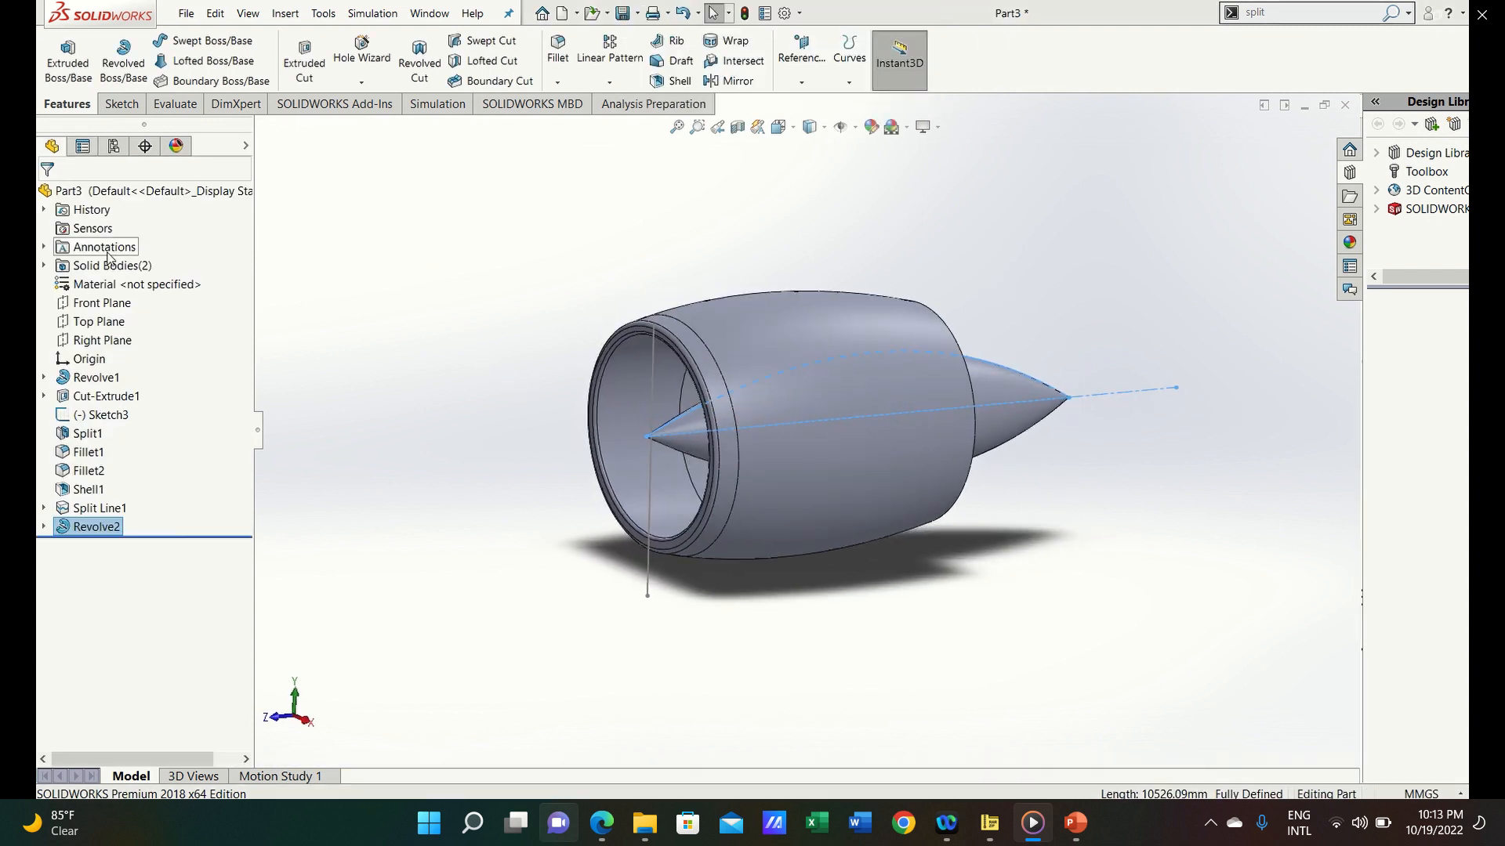
Start a sketch on the Front Plane and draw a circle of about 833 mm radius centred on the origin
click(119, 305)
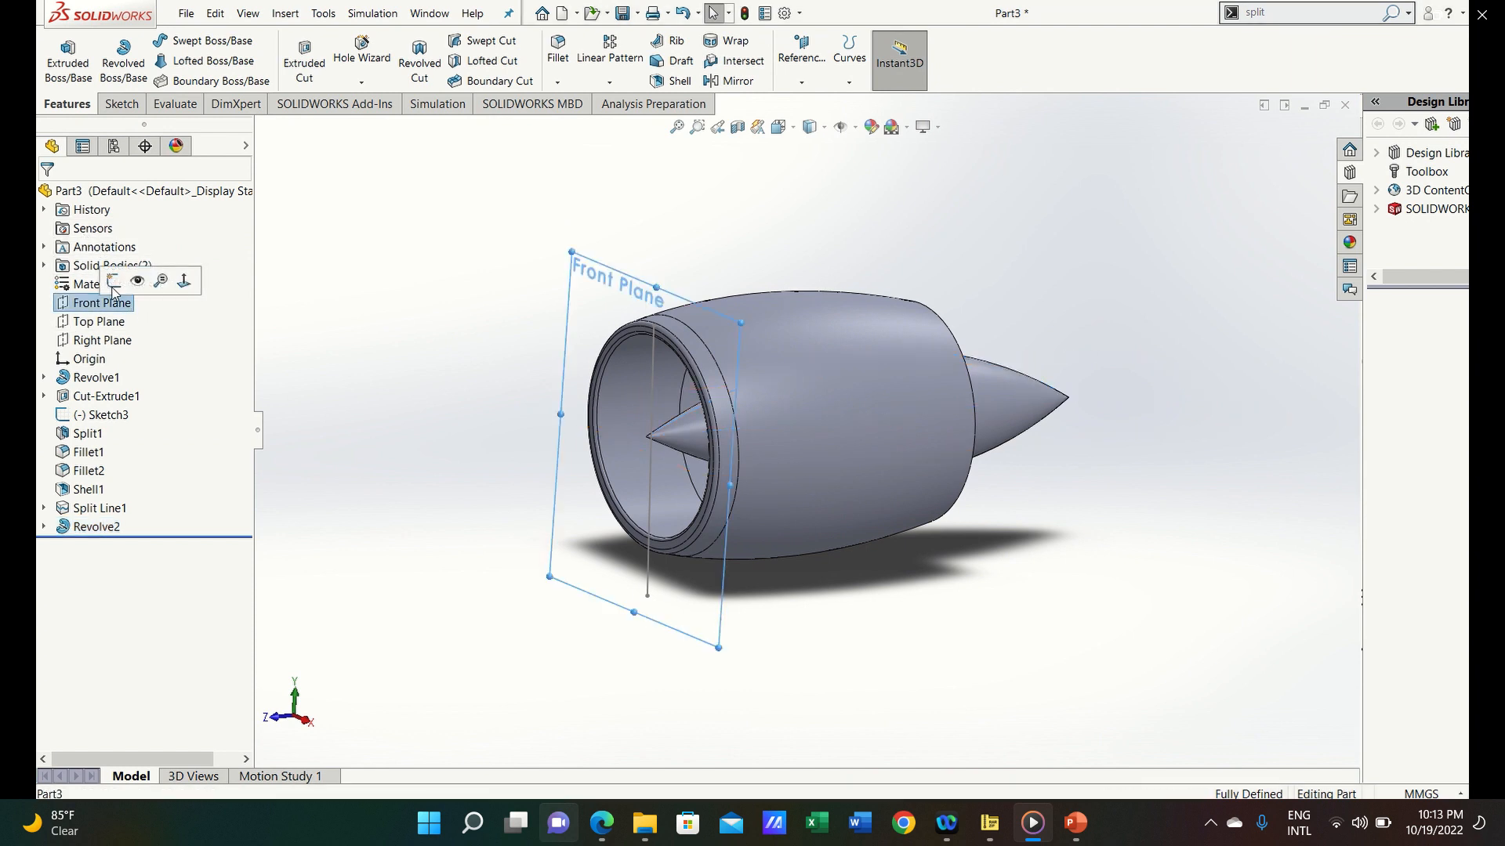
click(113, 282)
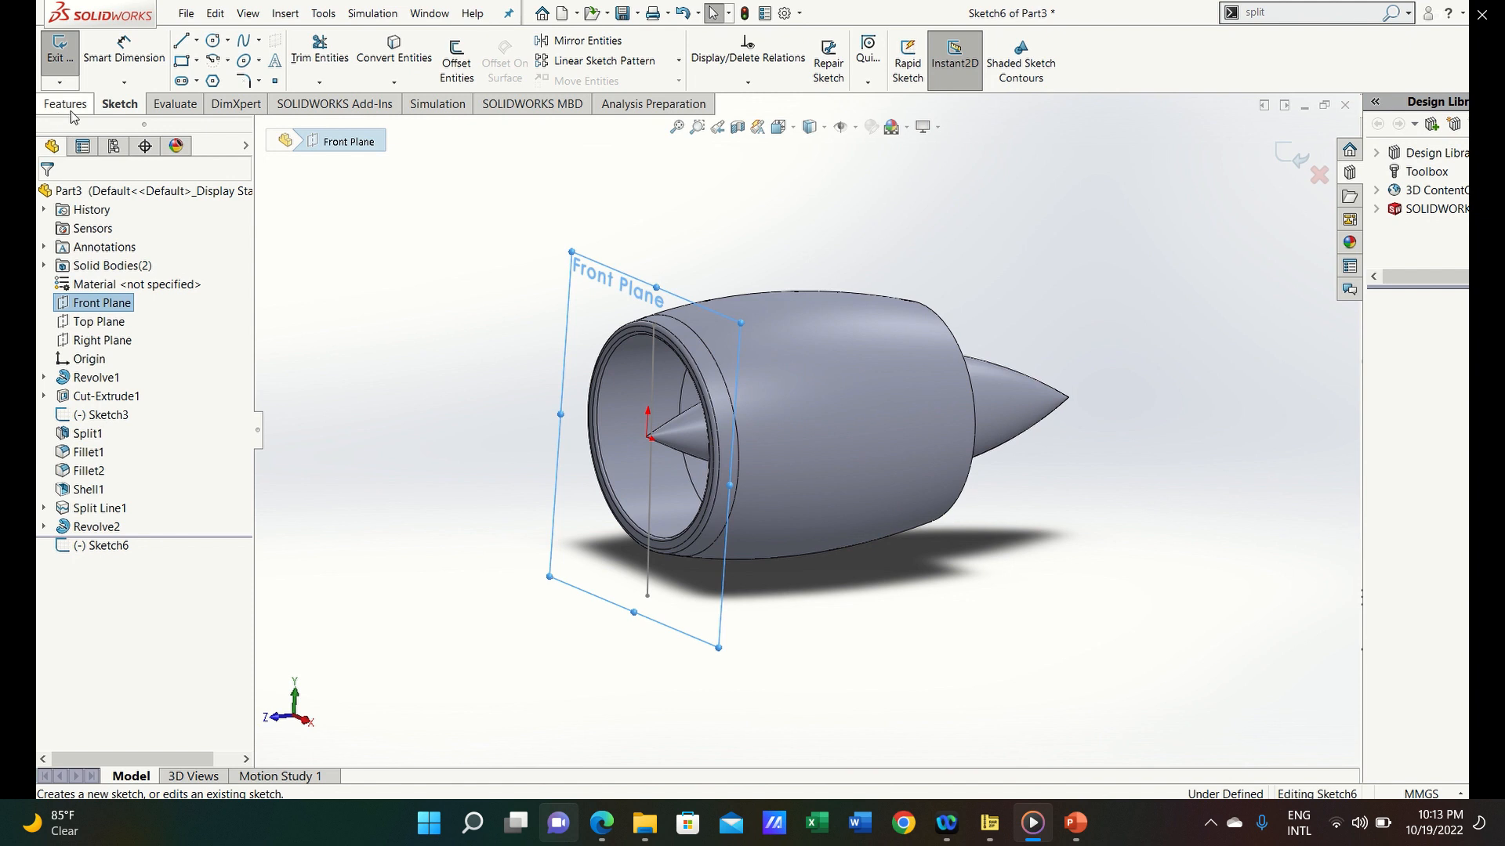
key(space)
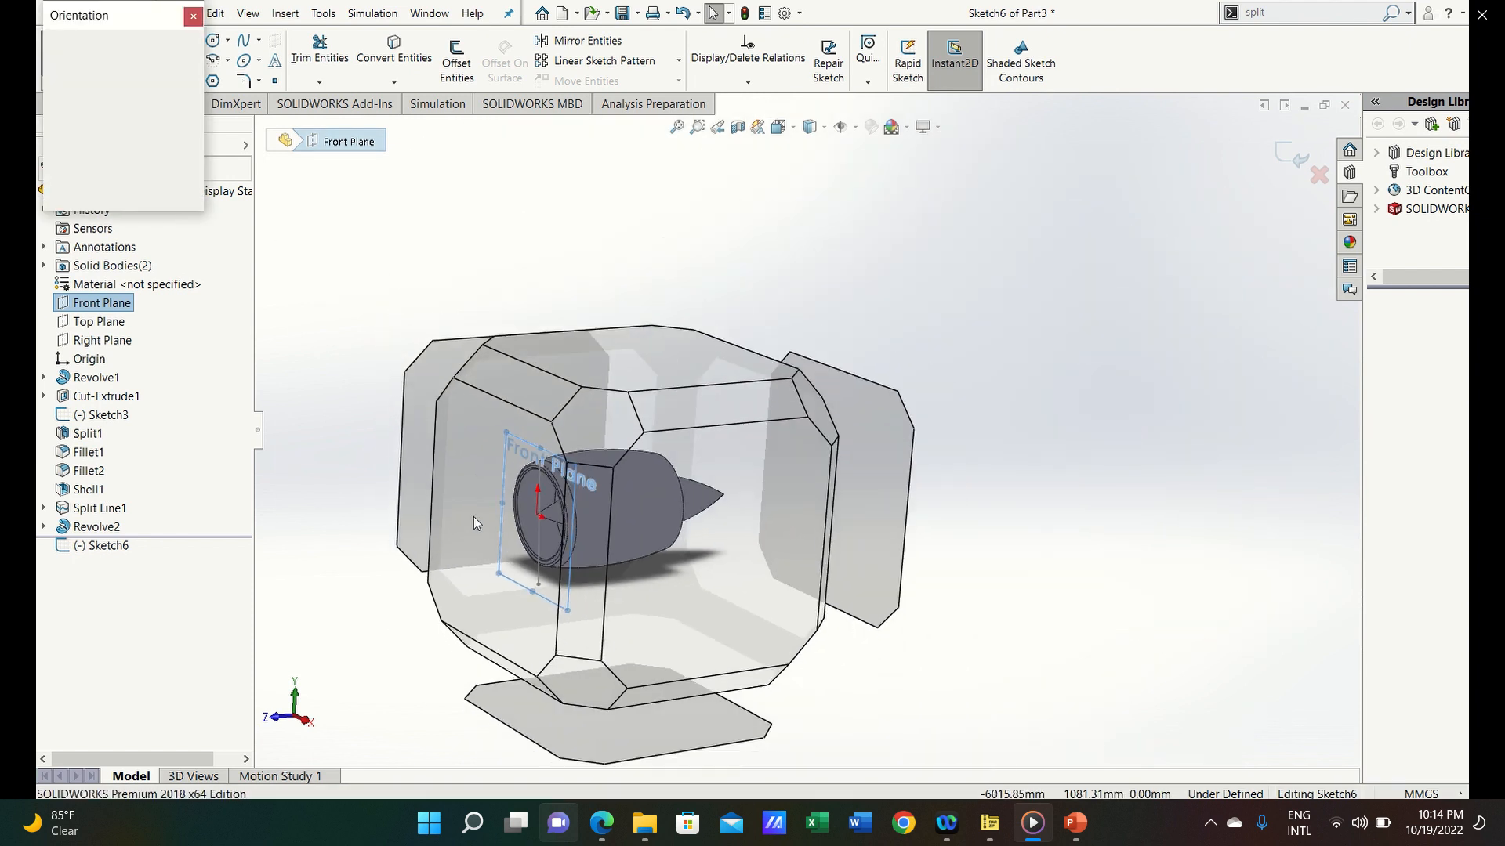
click(491, 495)
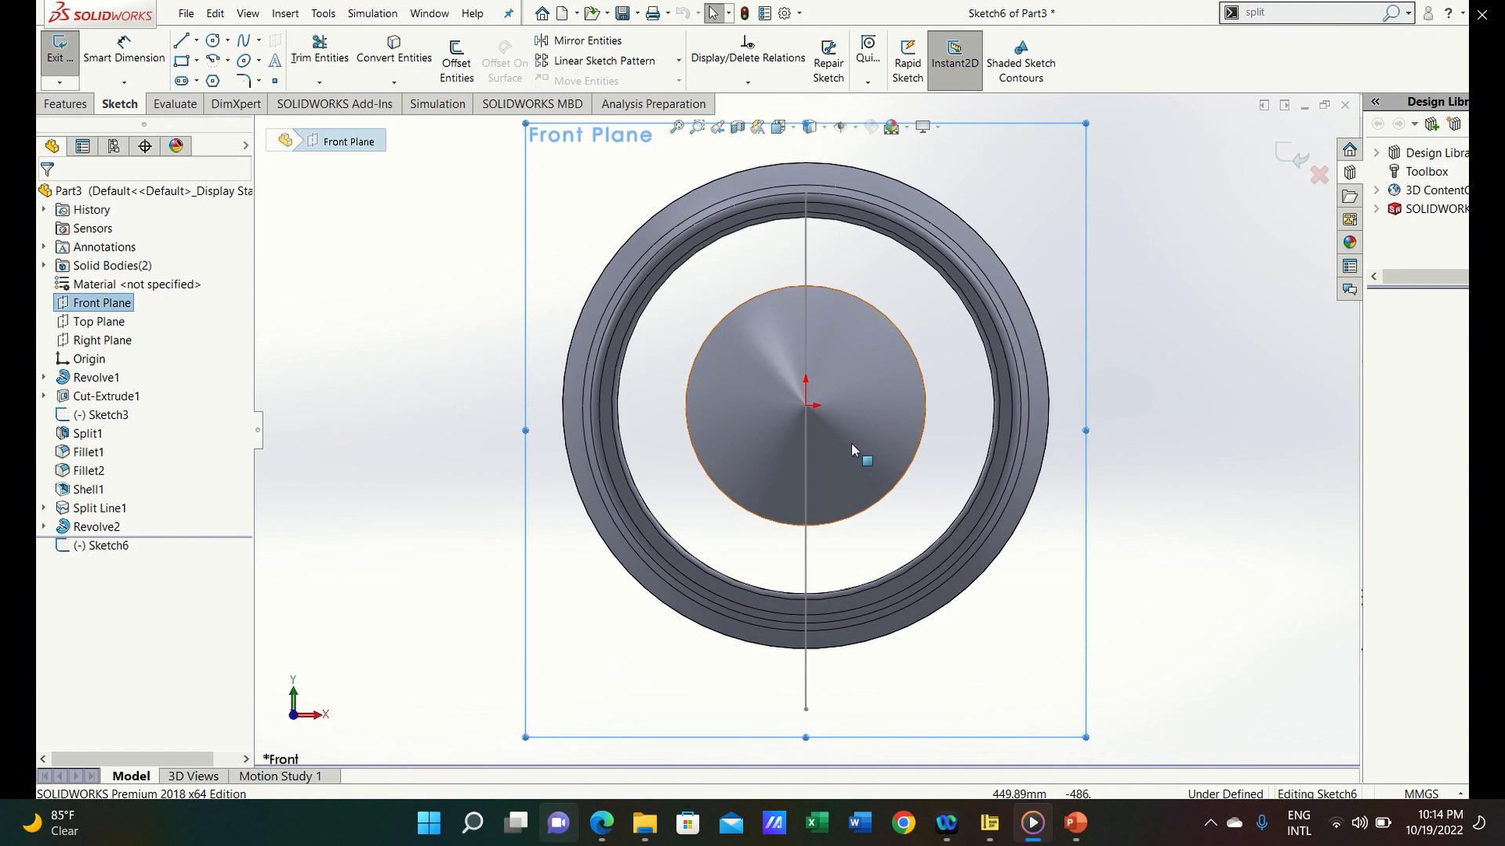
key(s)
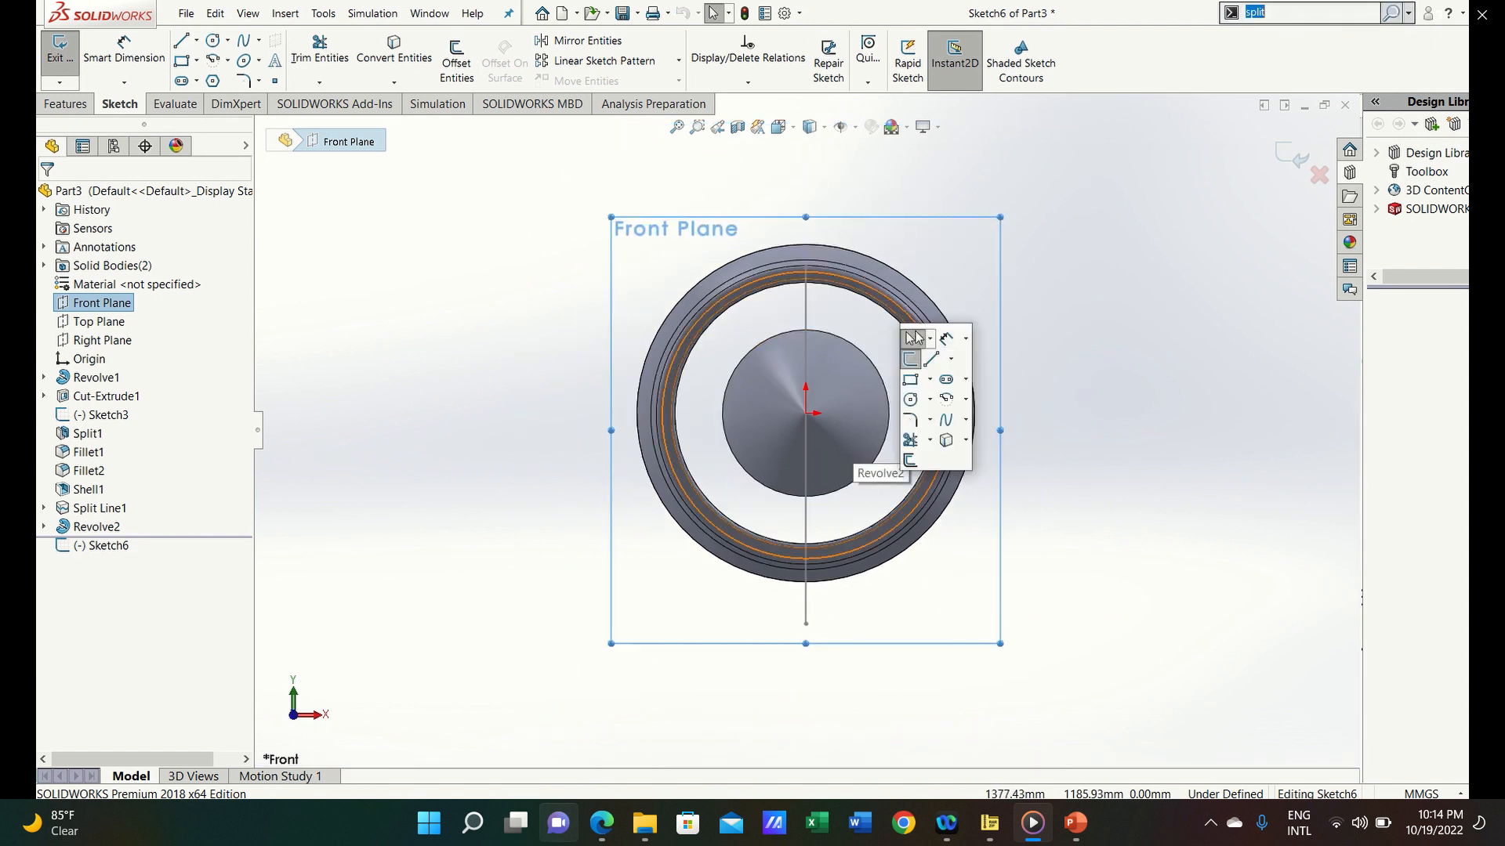
click(910, 400)
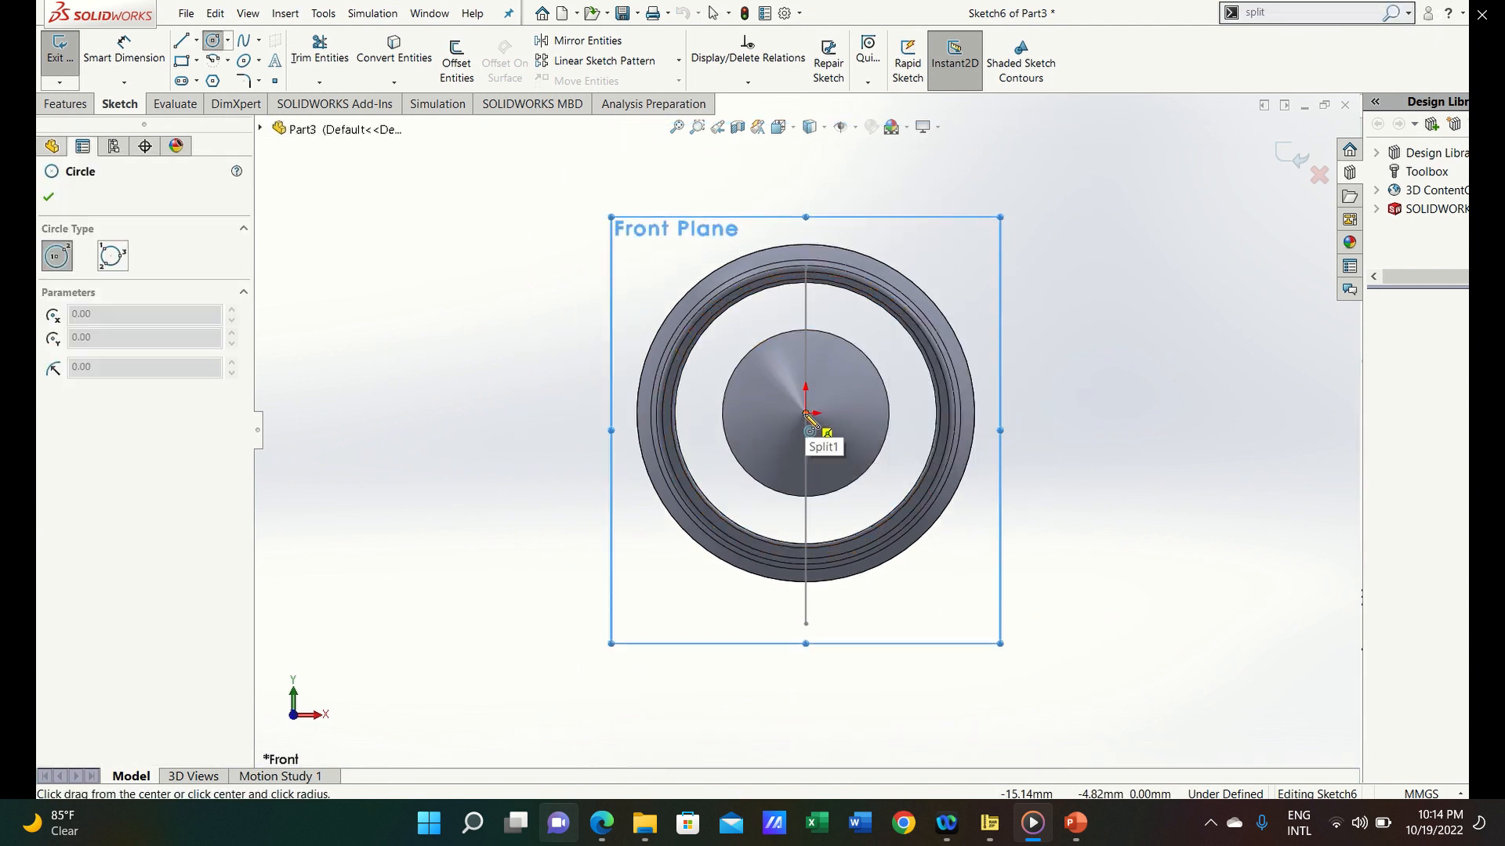
click(805, 413)
click(850, 366)
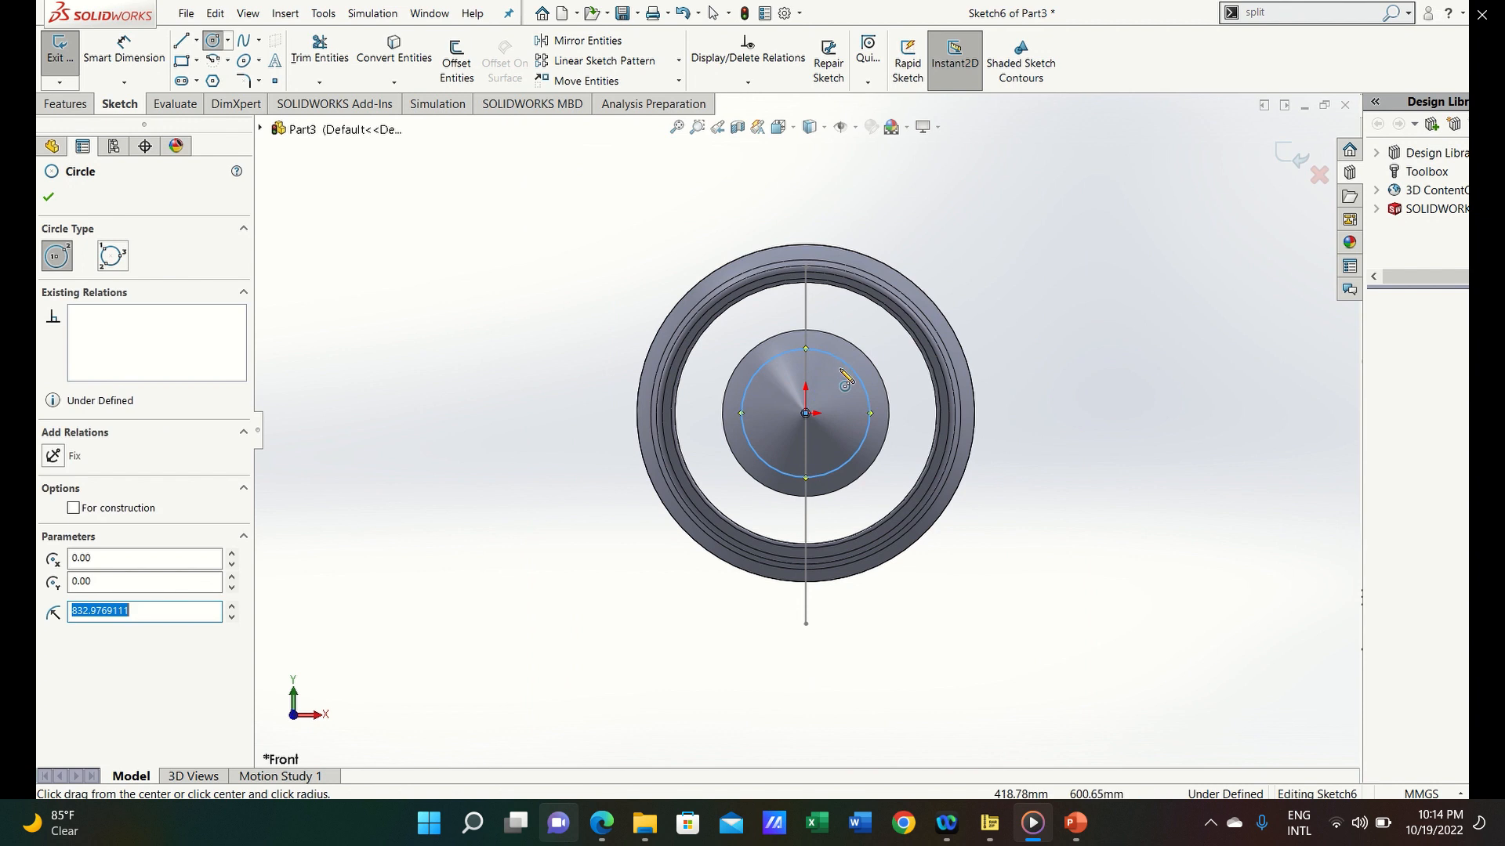
Dimension the circle's diameter as 1500 mm
key(s)
click(891, 384)
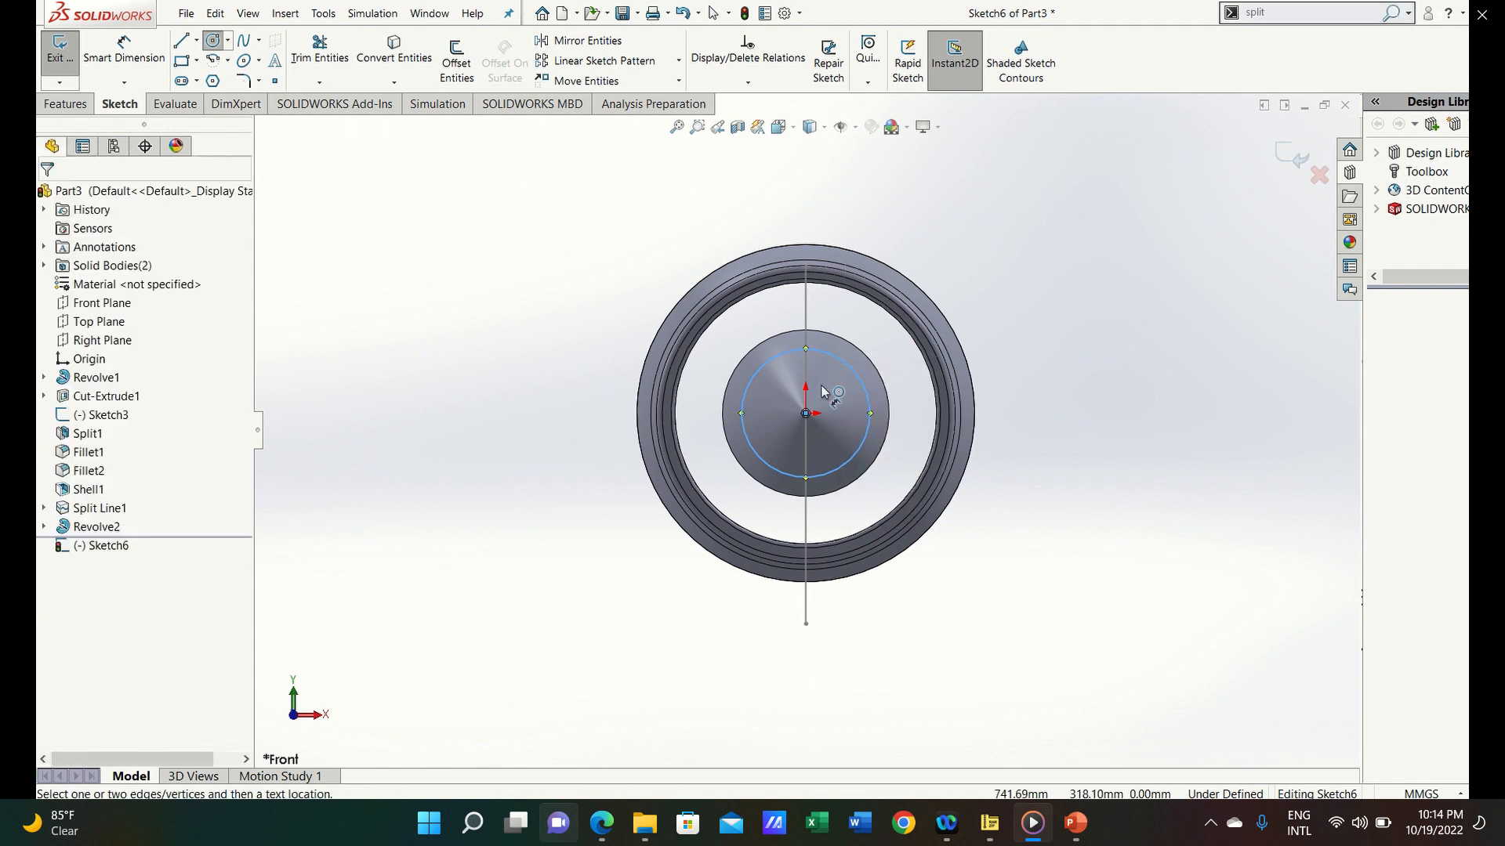
click(746, 379)
click(709, 378)
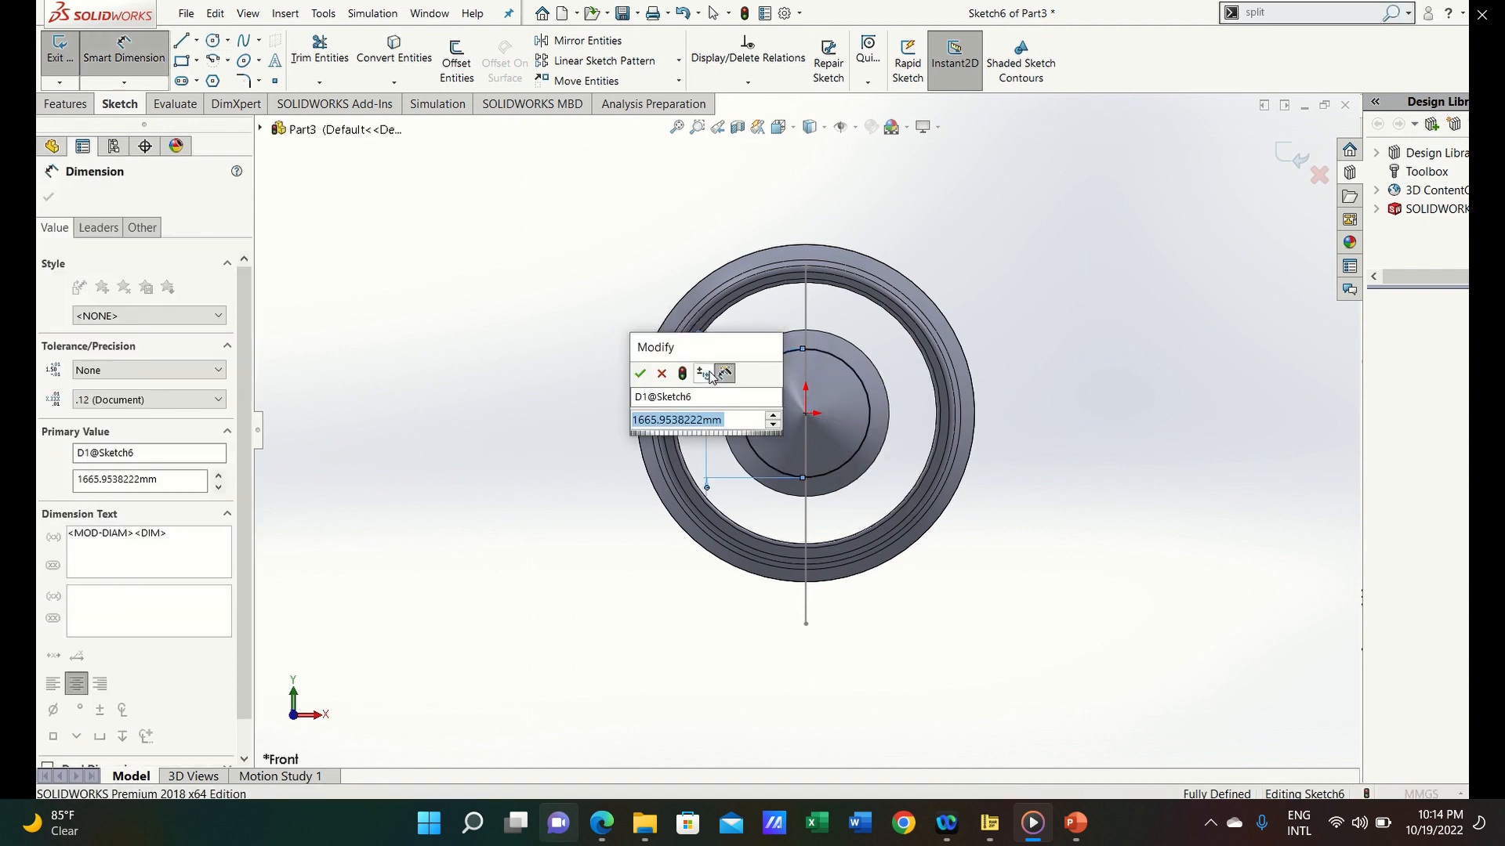
text(1500)
key(Return)
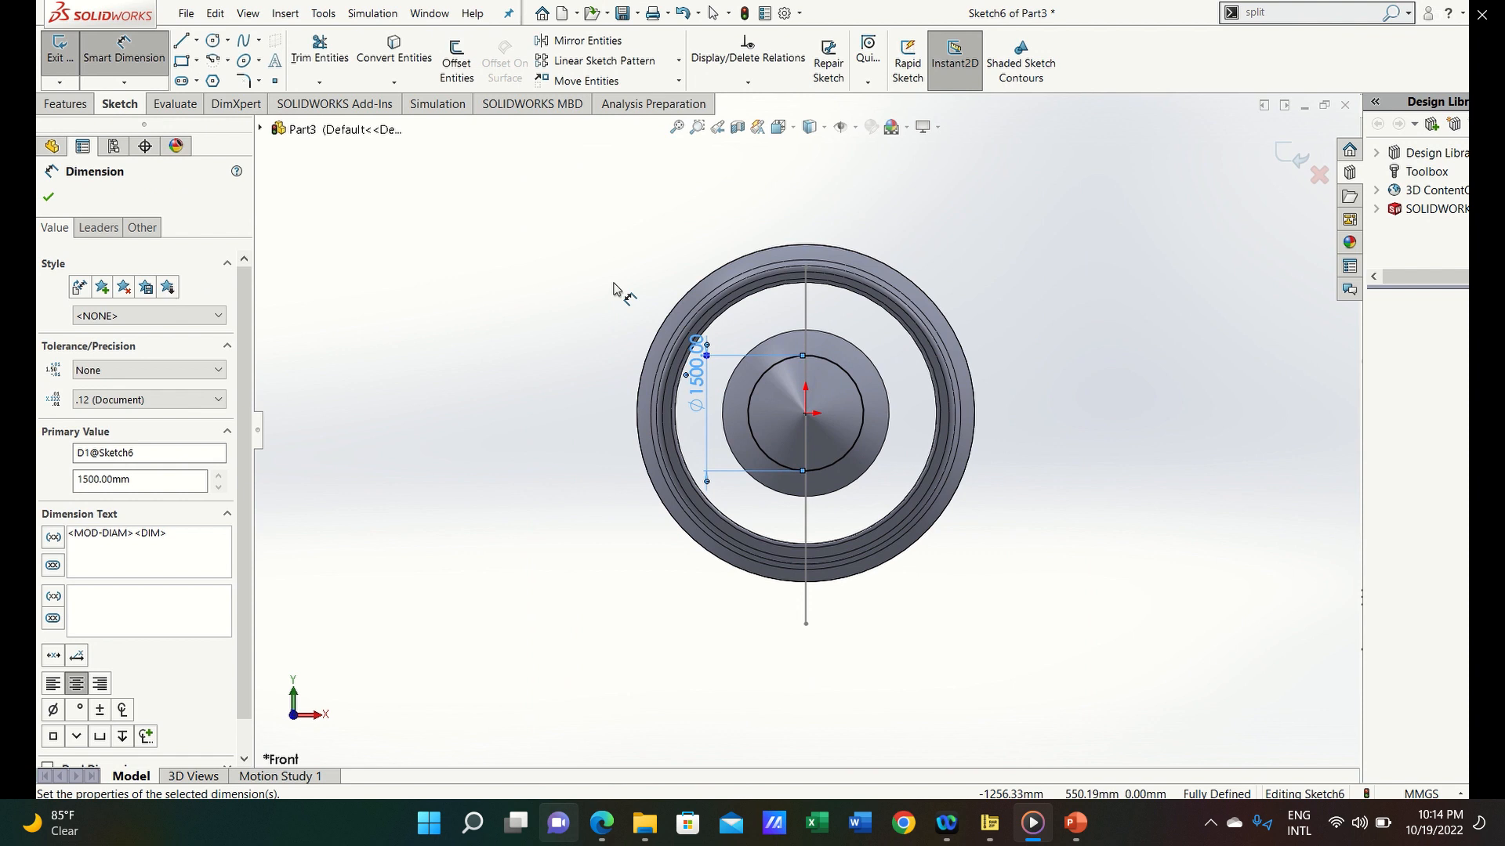
Create a projection Split Line that projects the circle onto the central body's face
click(66, 104)
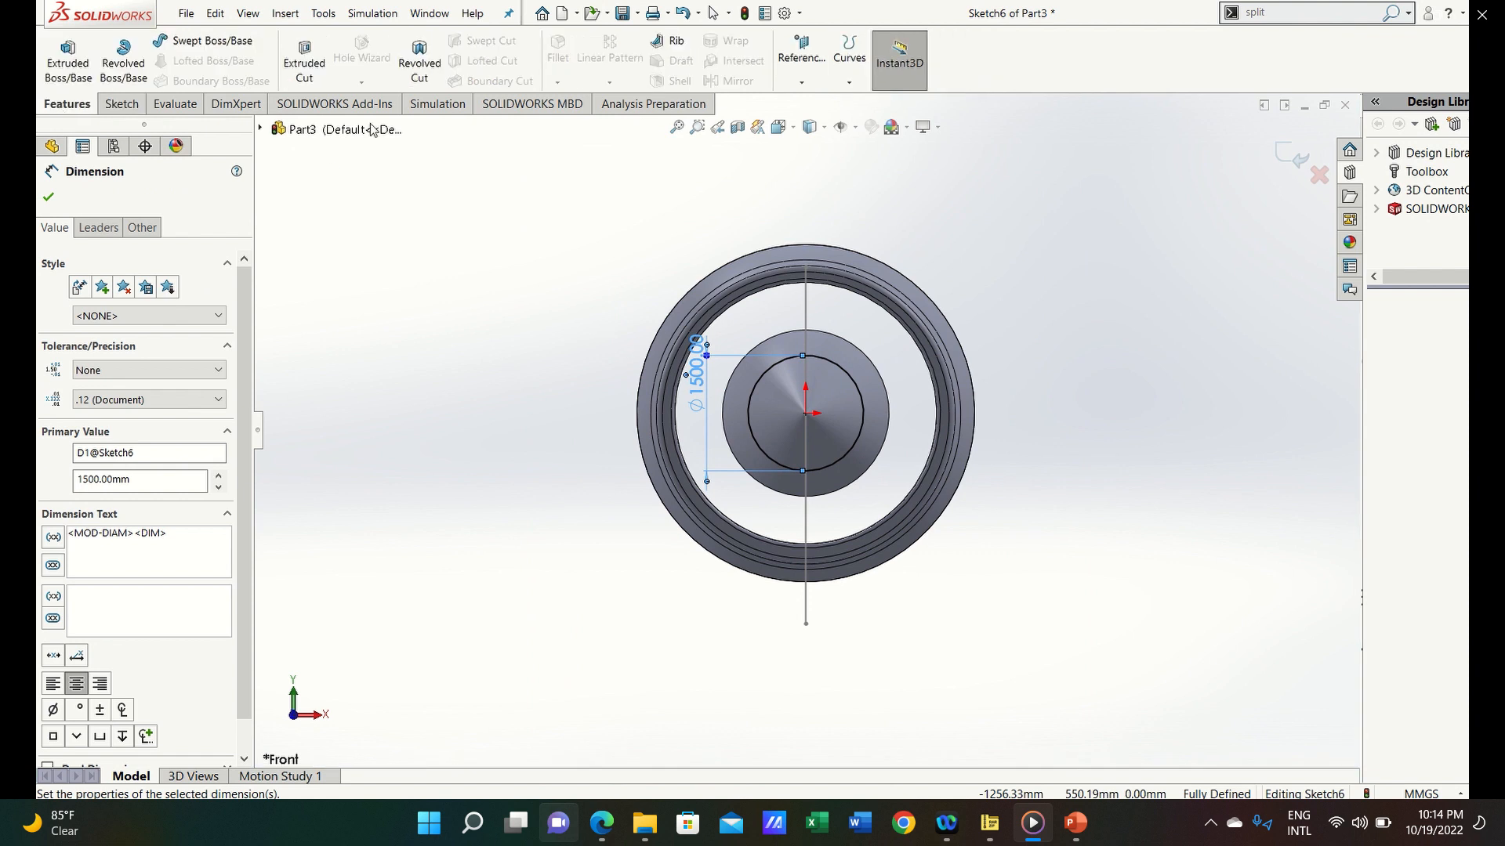
click(849, 61)
click(878, 102)
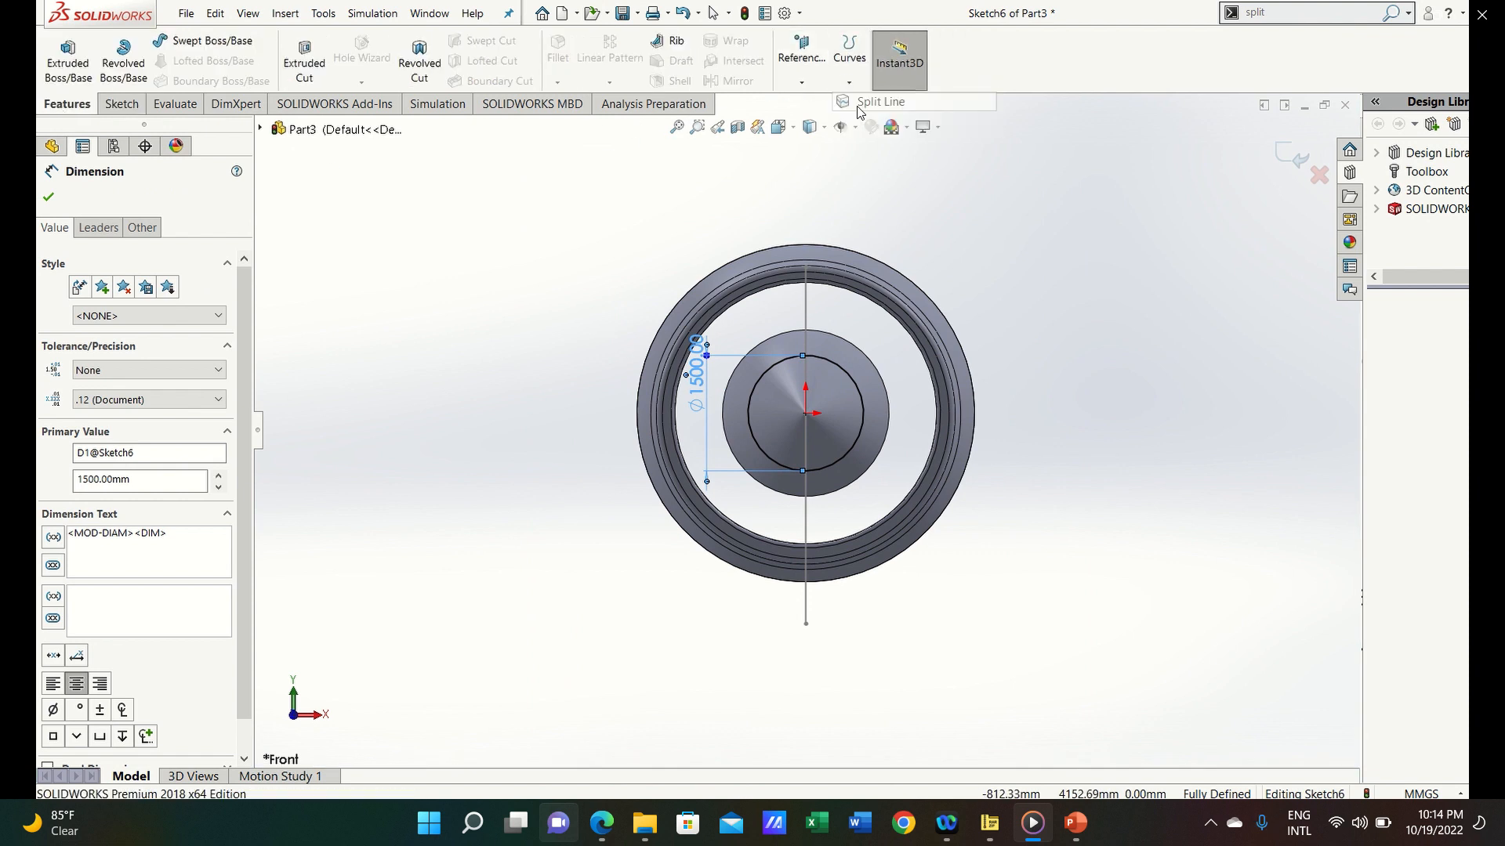
click(846, 355)
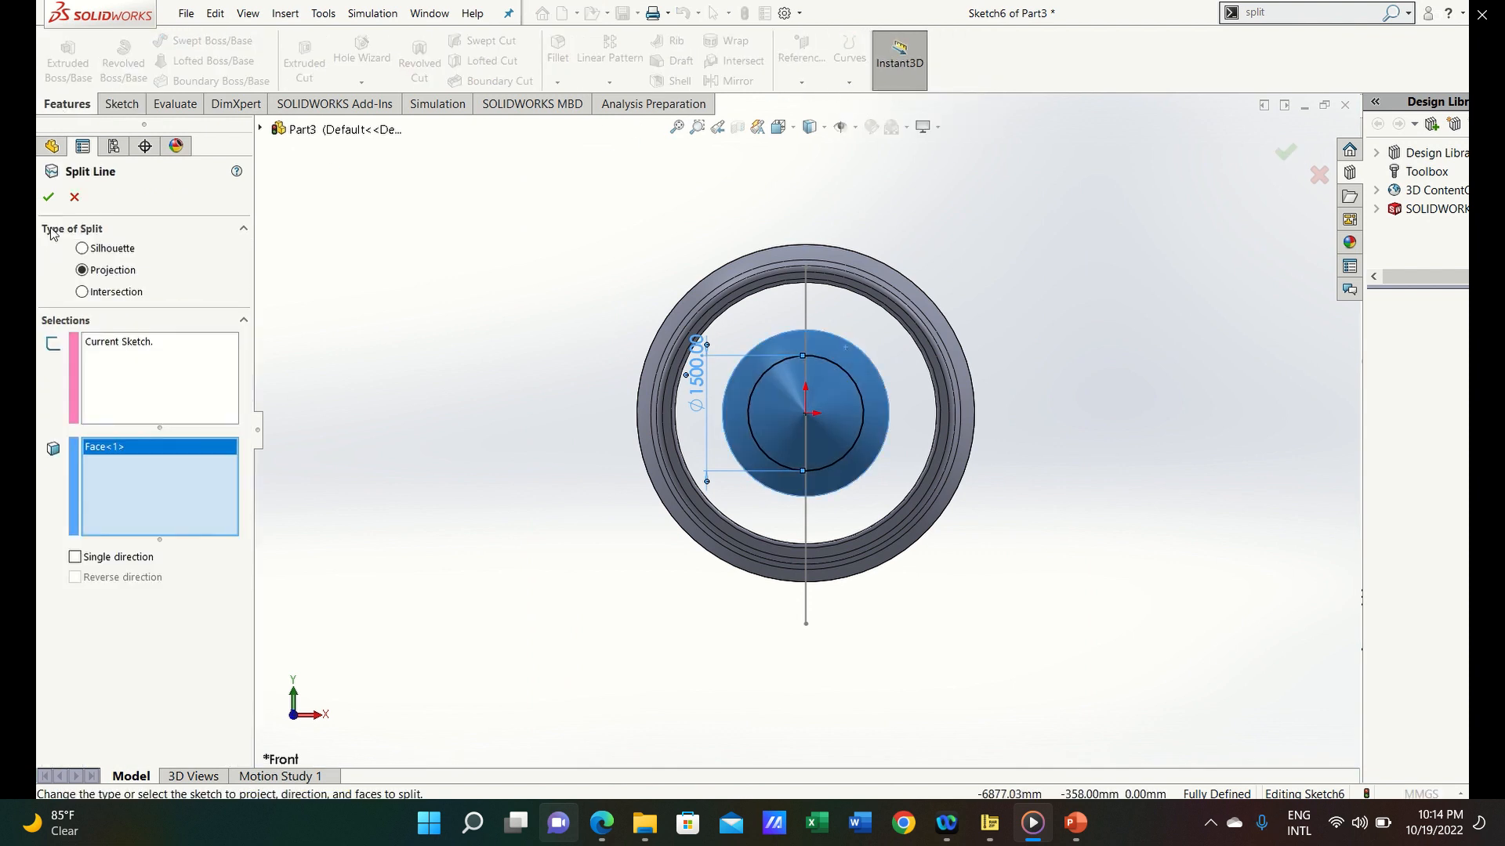
click(48, 197)
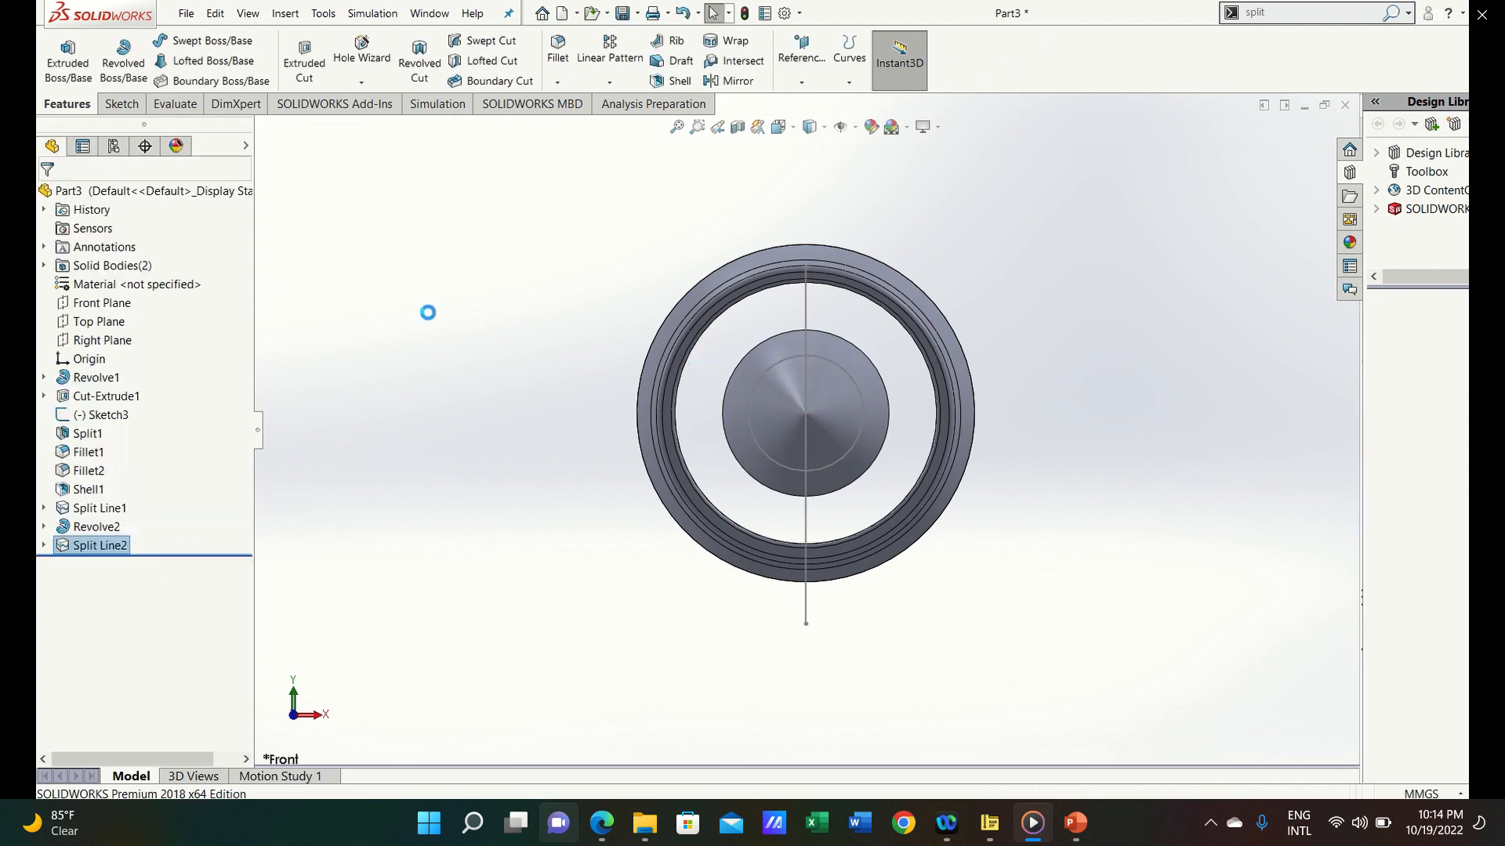
Edit the sketch of the central body's split line, set the circle's diameter to 1300 mm and rebuild the part
middle_drag(430, 312, 389, 347)
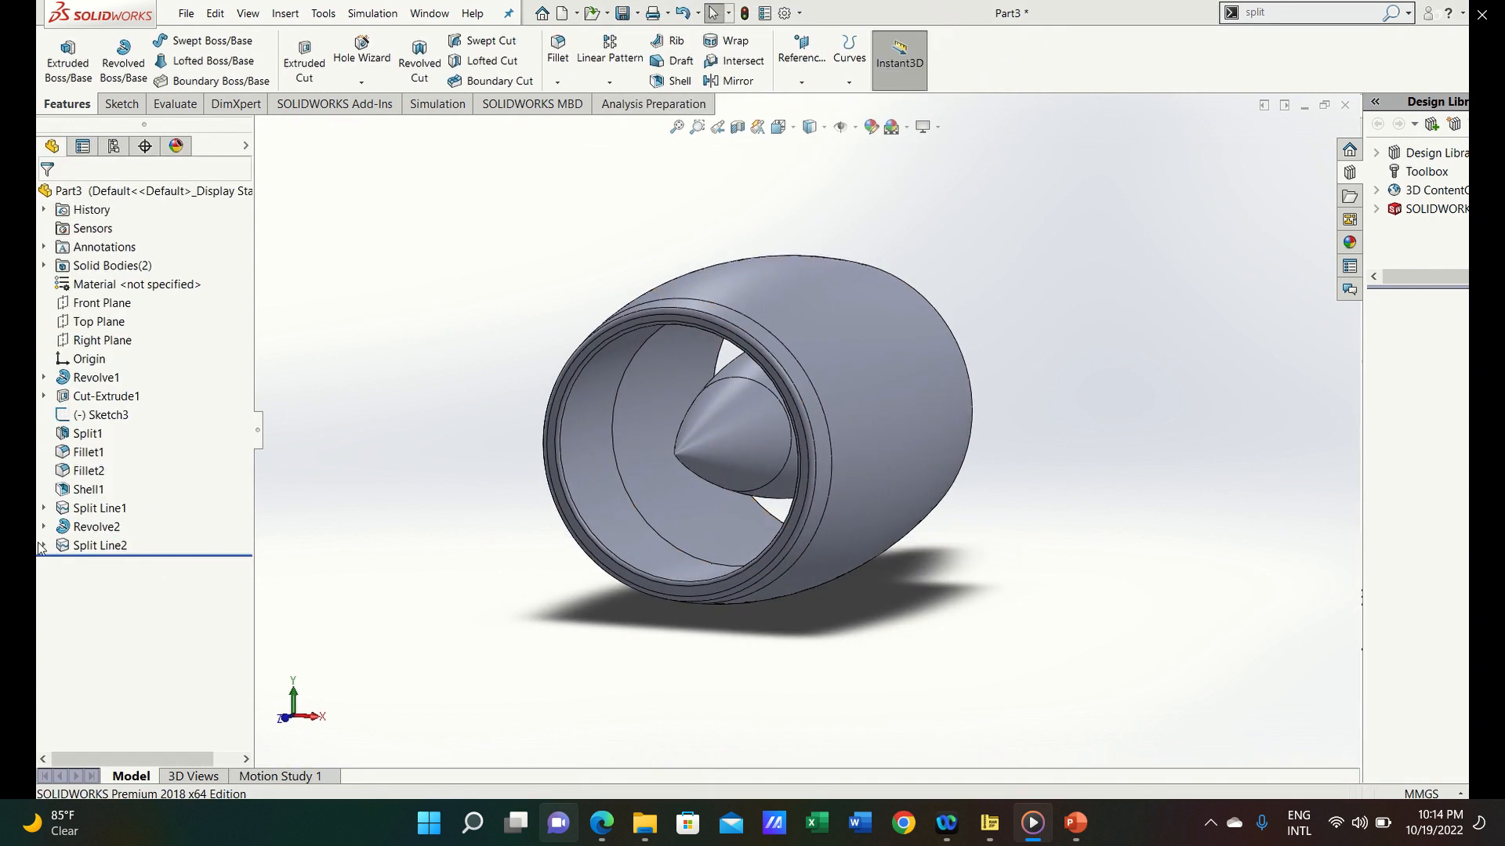
click(43, 547)
double_click(96, 567)
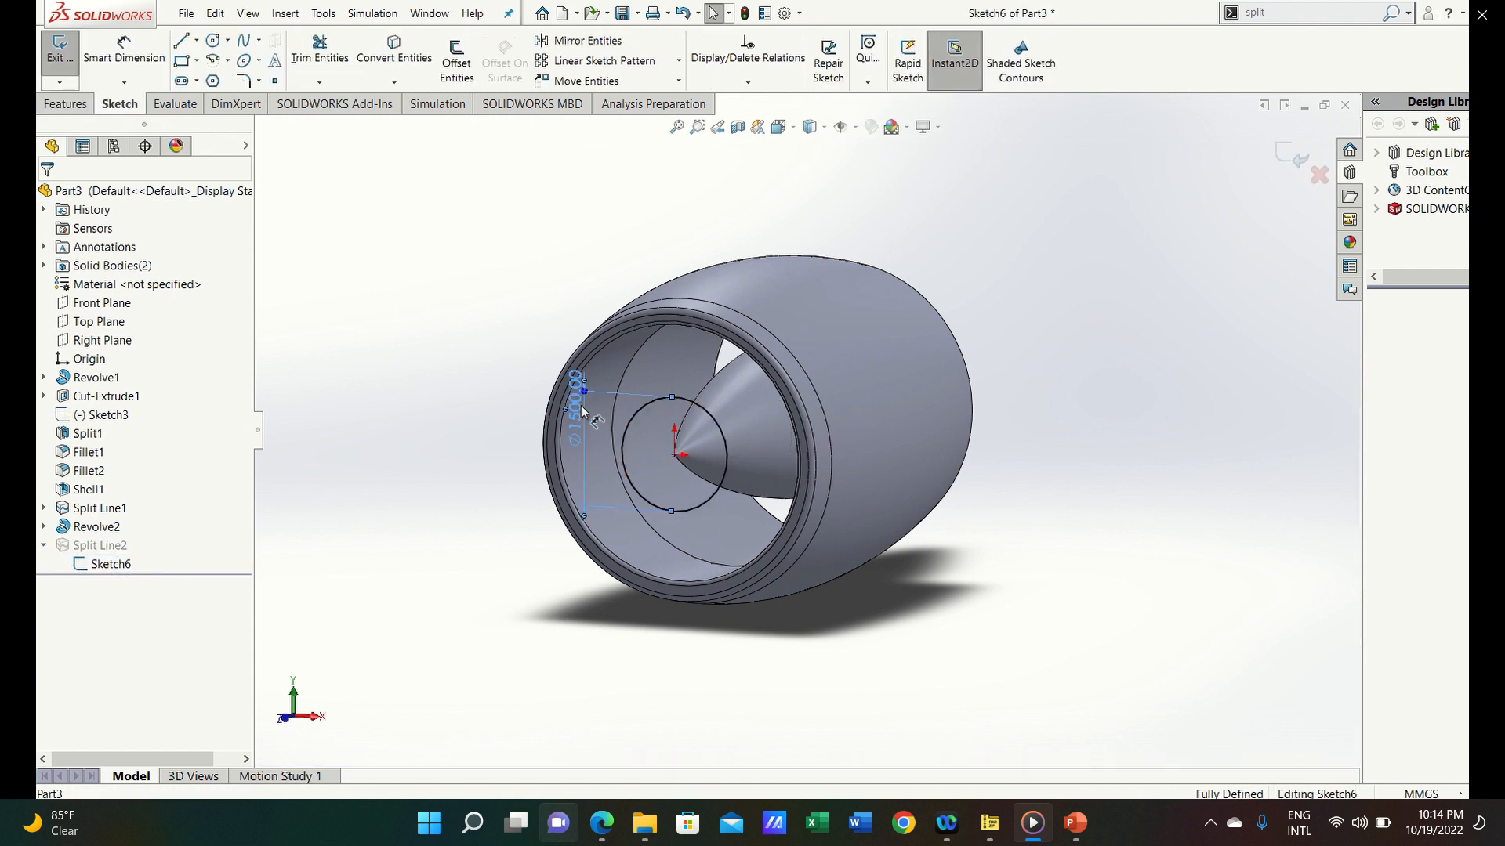
double_click(586, 408)
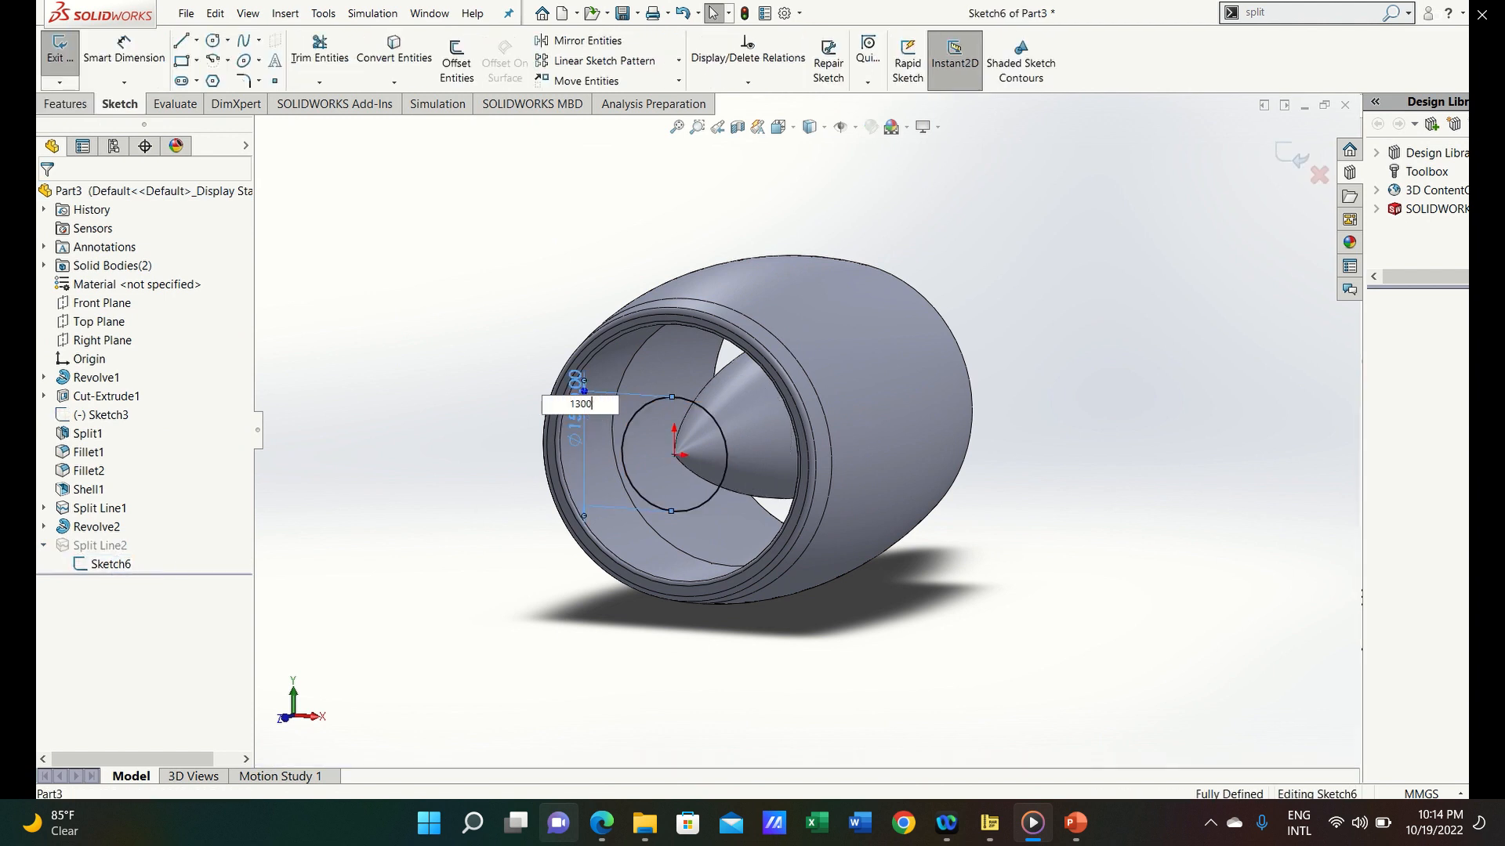
key(Return)
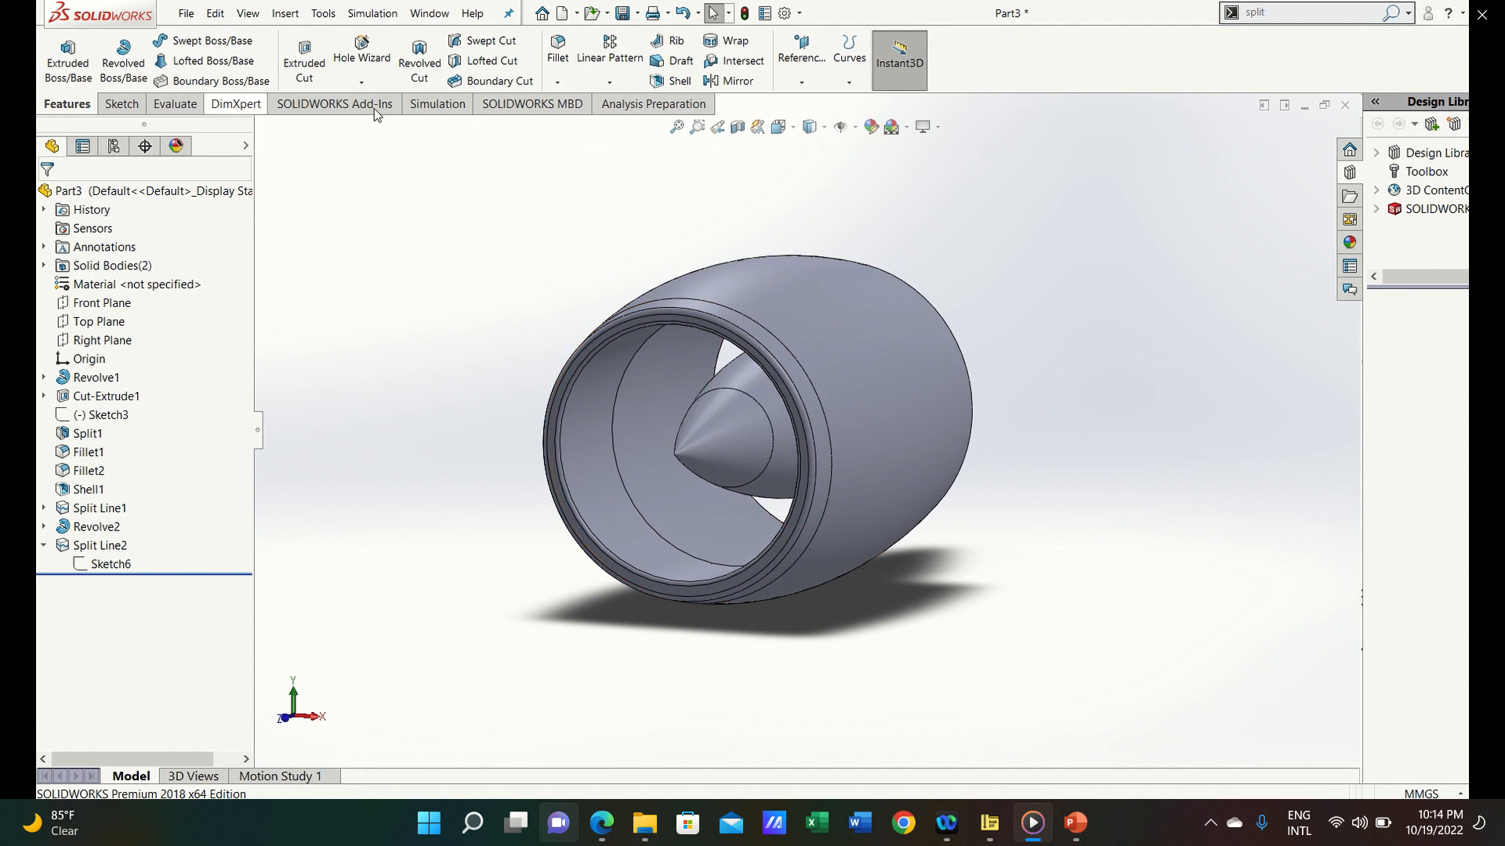
Create a reference plane offset 1800 mm above the Top Plane
click(801, 78)
click(809, 108)
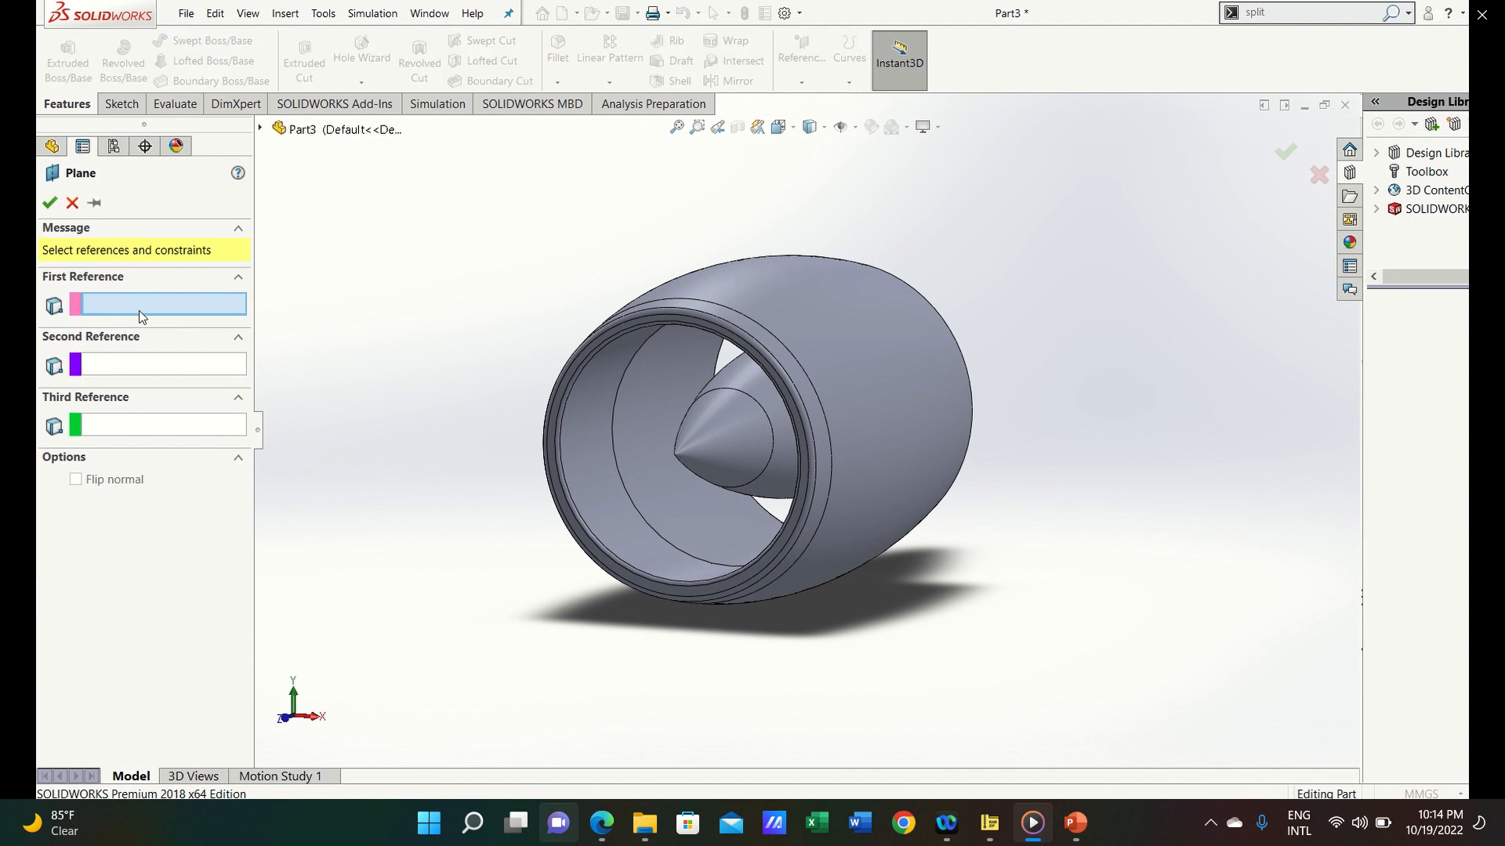
click(260, 127)
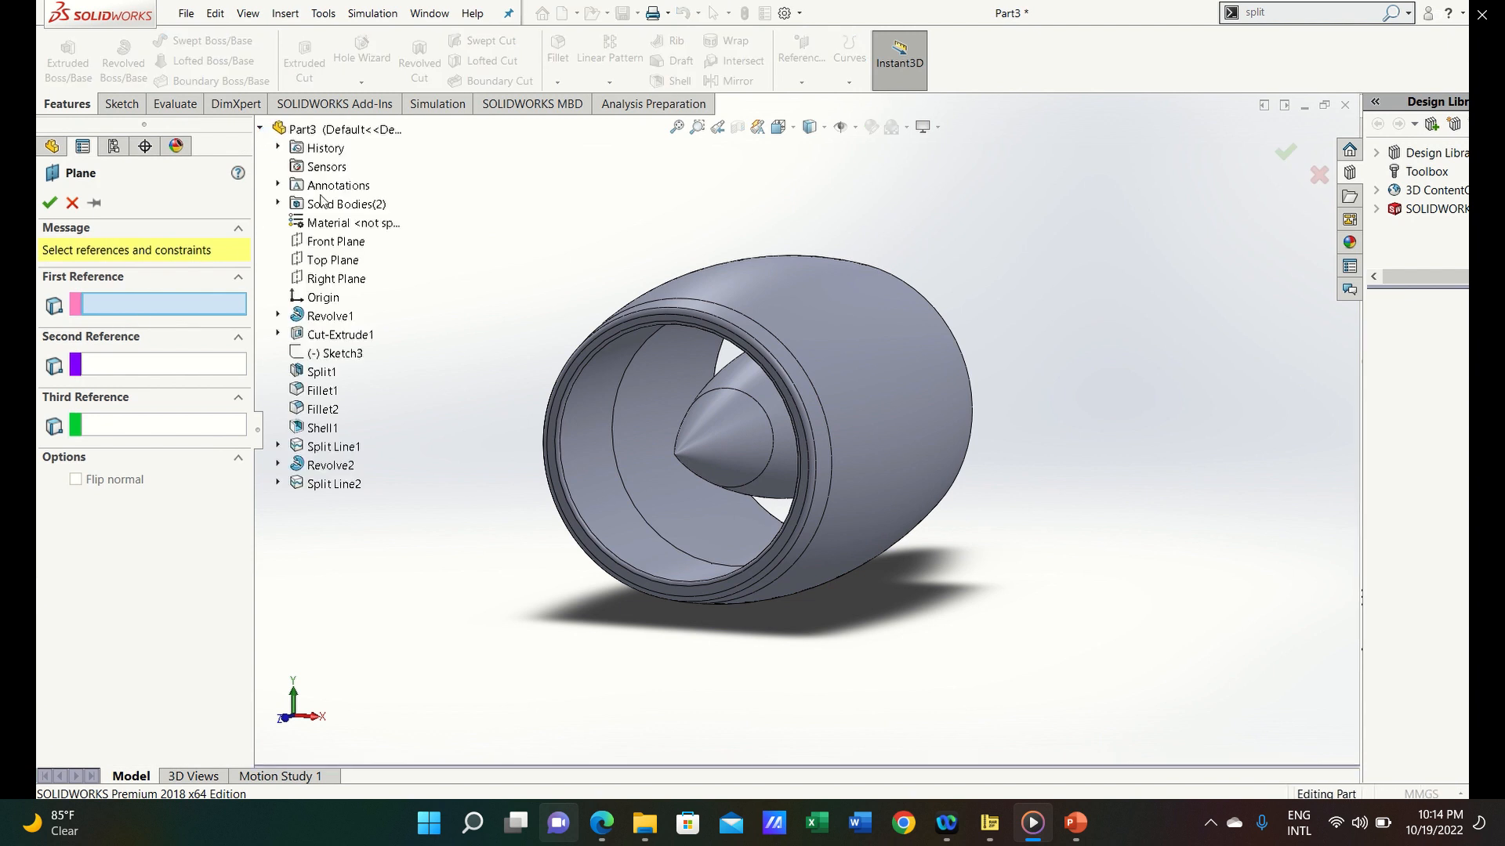
click(343, 261)
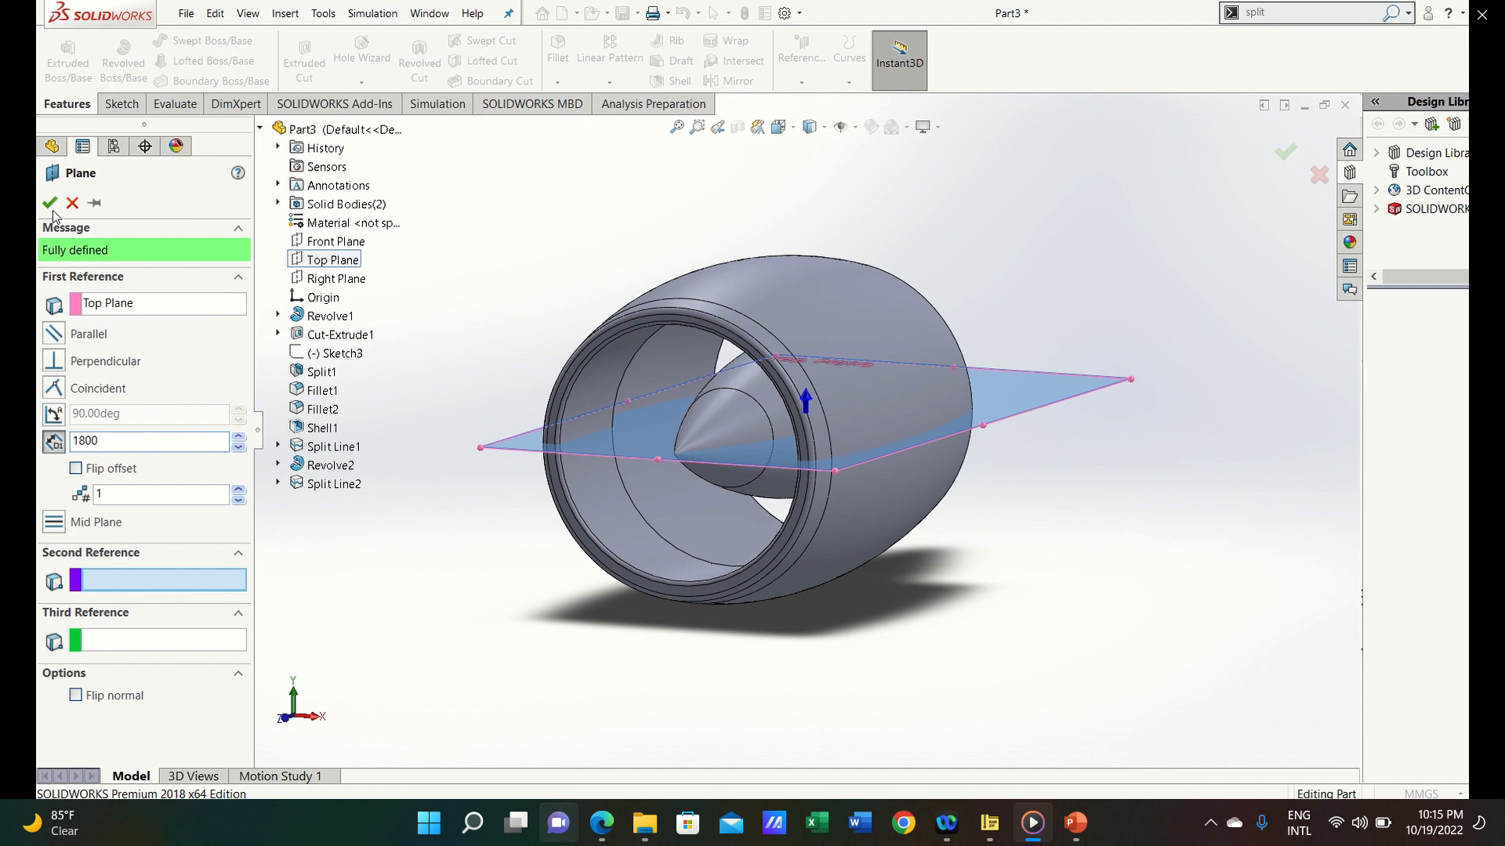
click(74, 472)
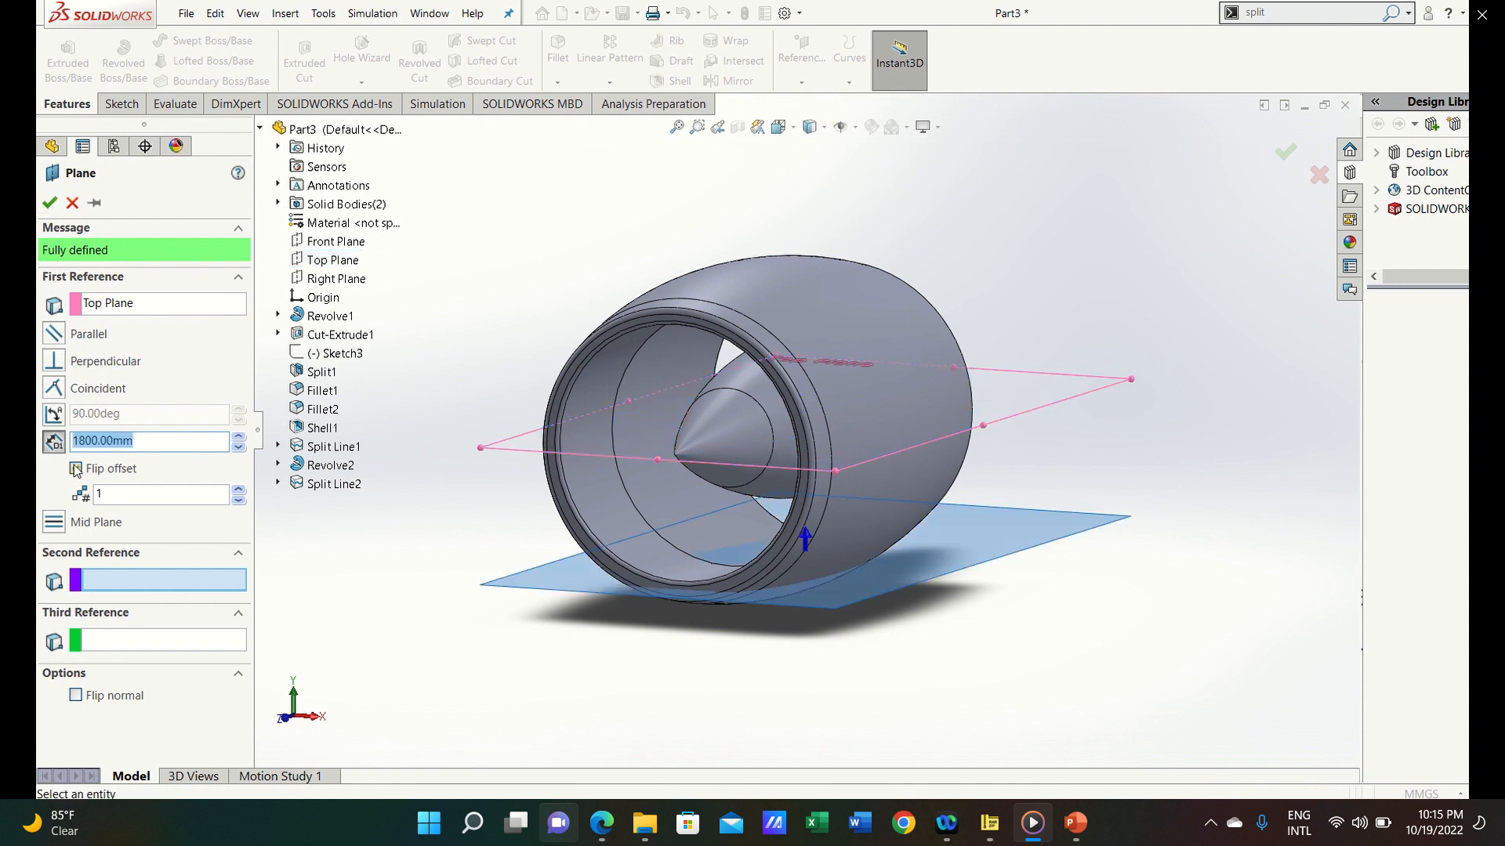
click(73, 472)
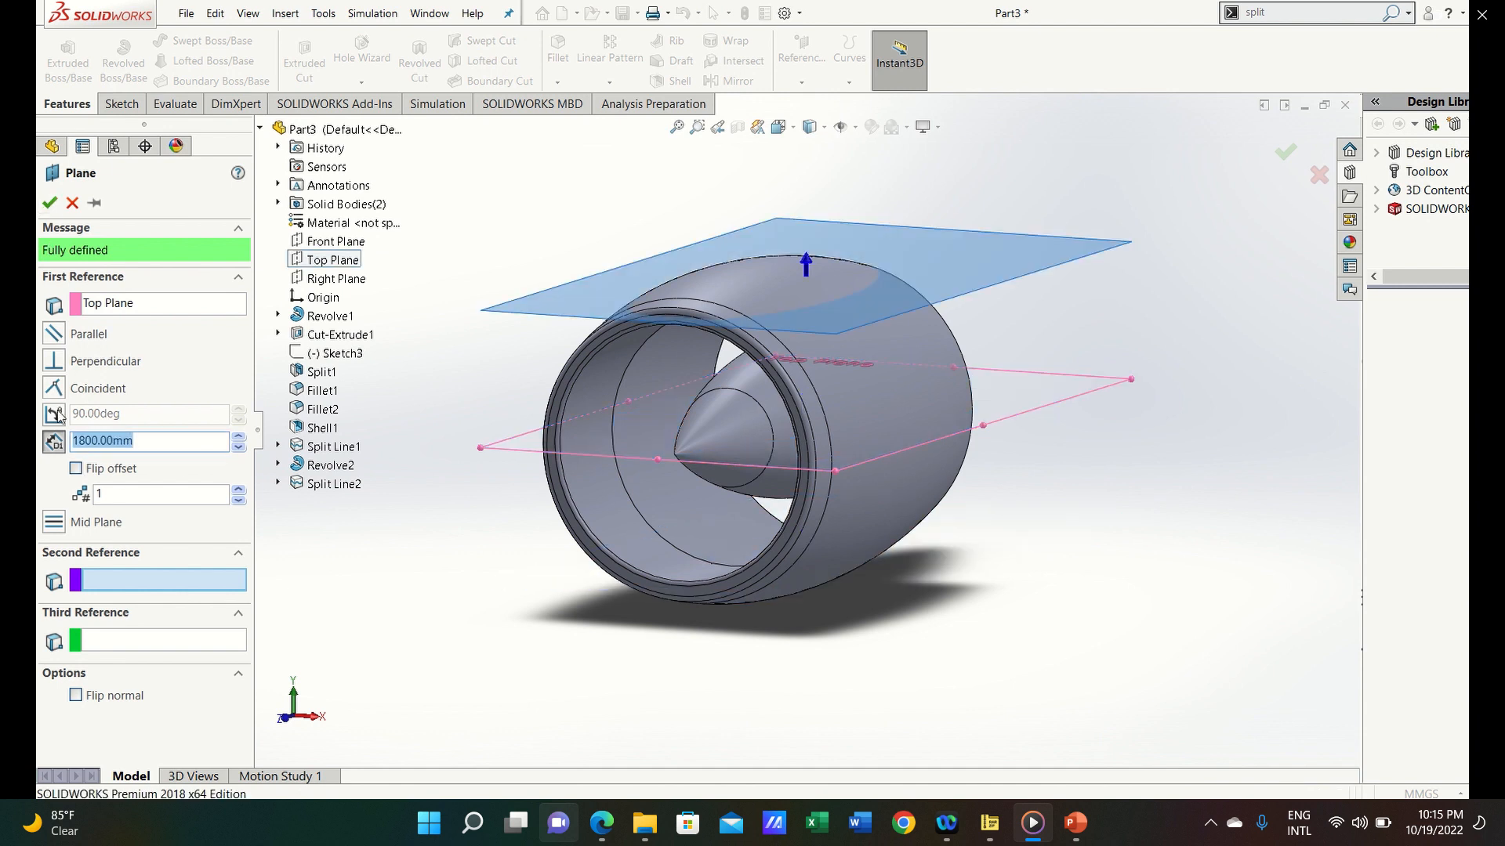
click(50, 203)
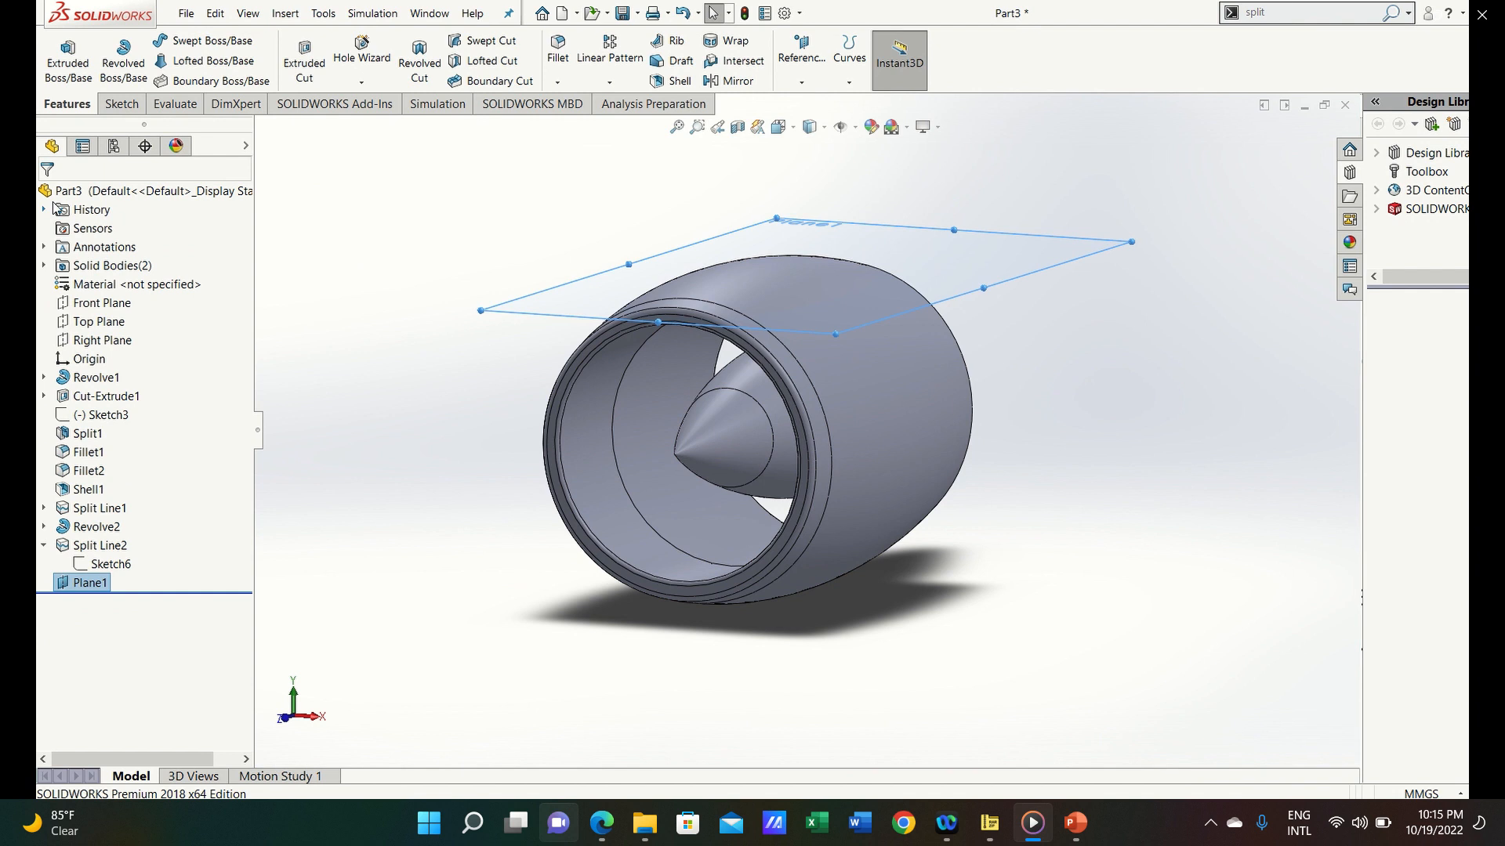
Start a sketch on the Top Plane, viewed face-on, and draw a vertical line about 963 mm long in line with the origin
click(103, 322)
click(177, 303)
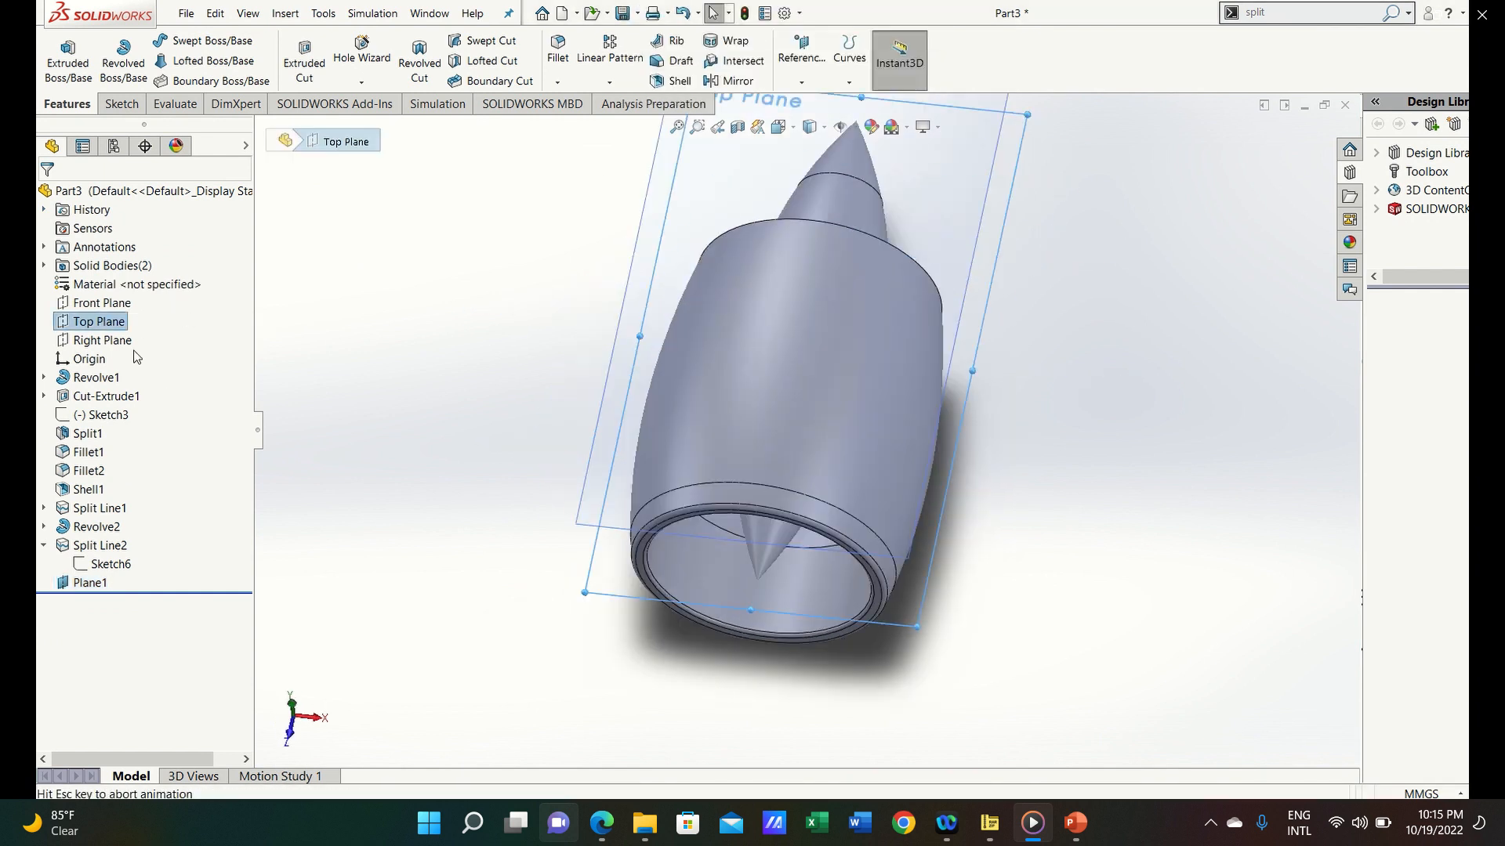
click(99, 321)
click(109, 304)
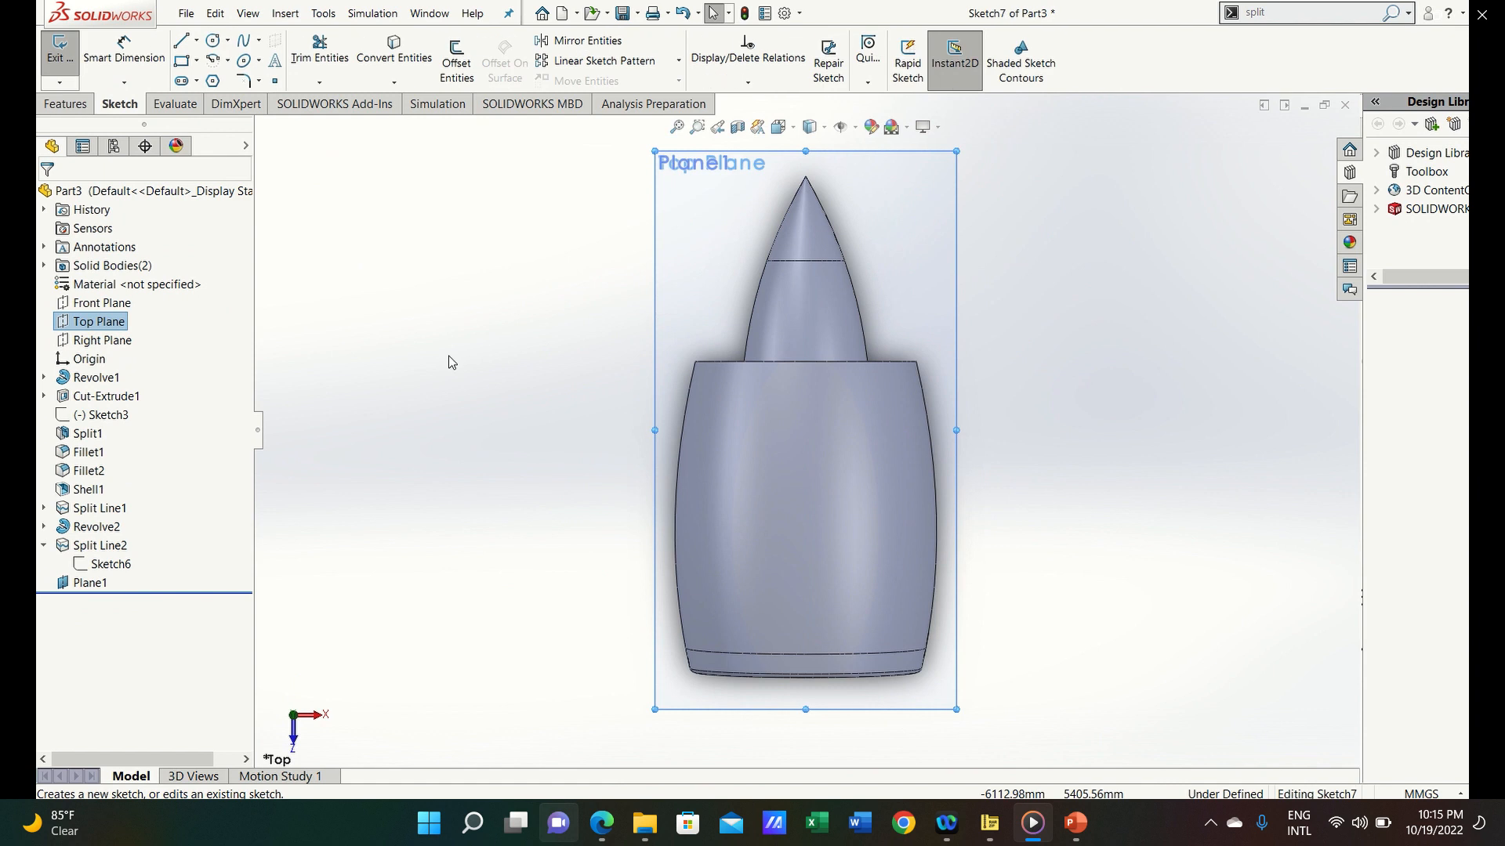
key(s)
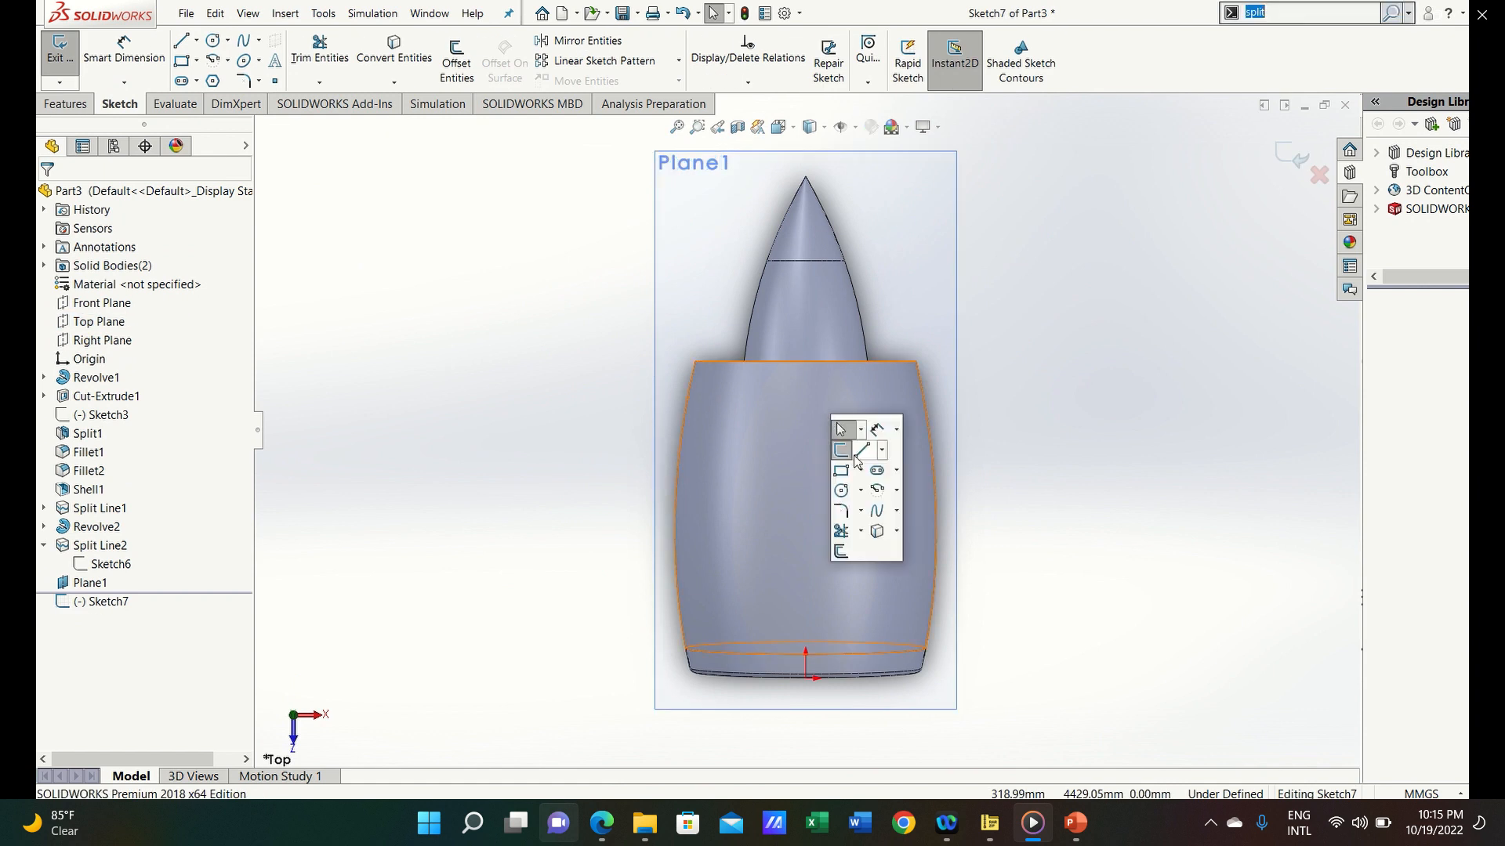
click(862, 450)
click(804, 615)
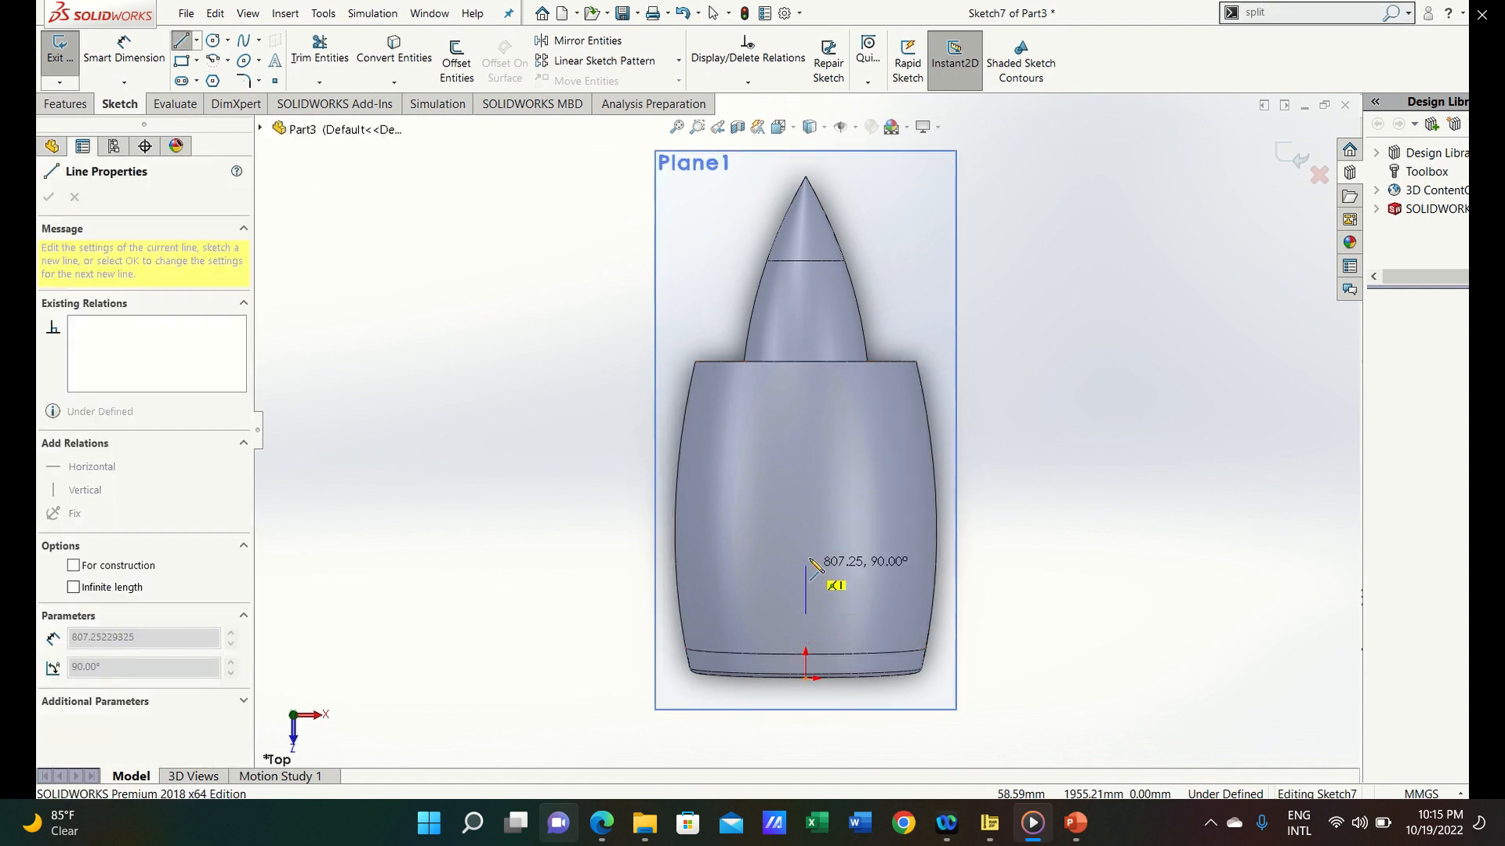
click(806, 557)
key(Escape)
Dimension the vertical line's length and set it to 800 mm
key(s)
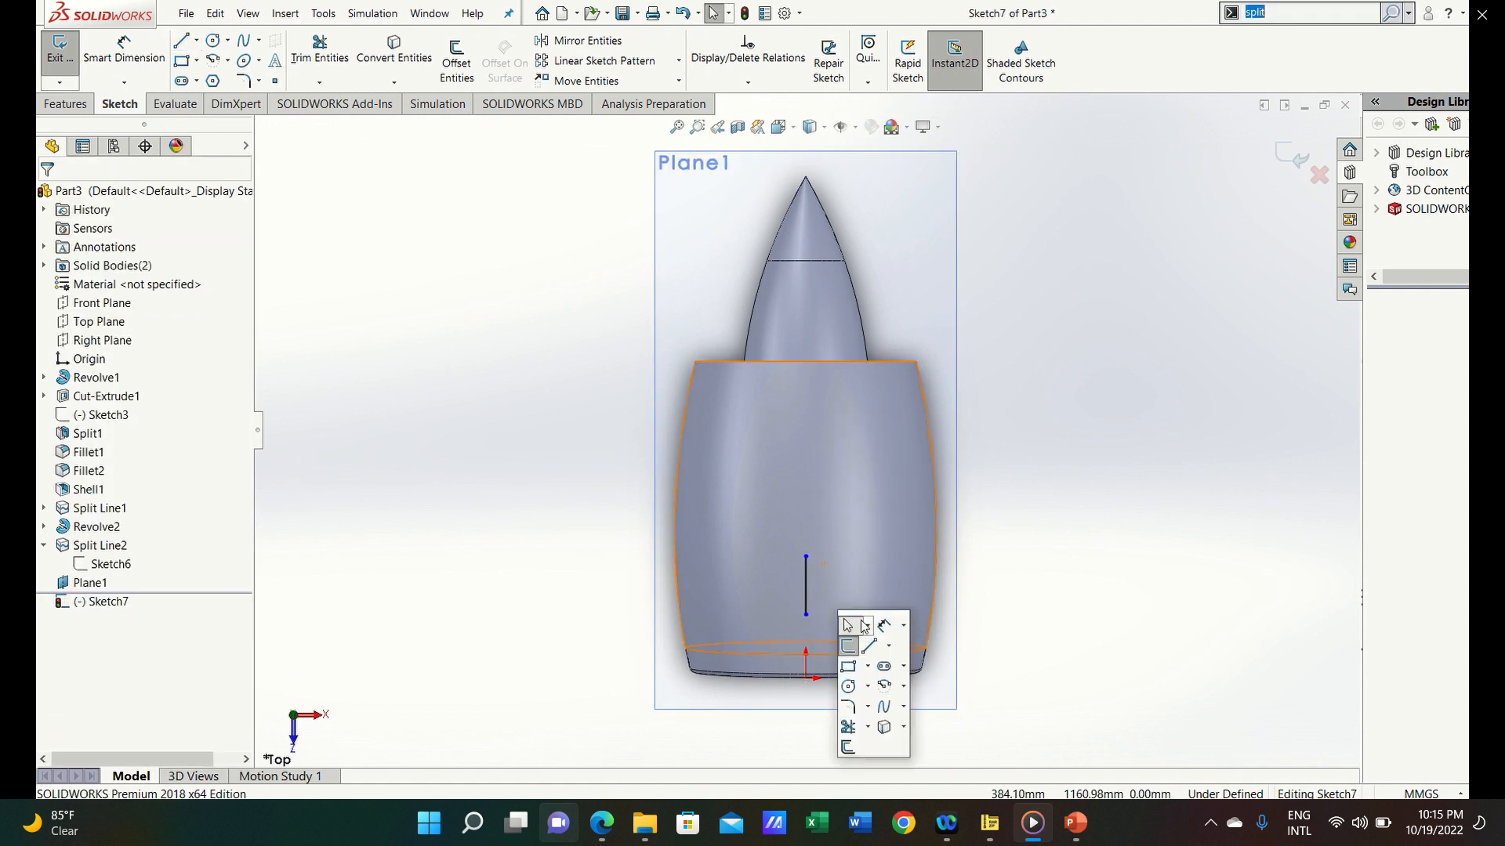
click(884, 624)
click(806, 591)
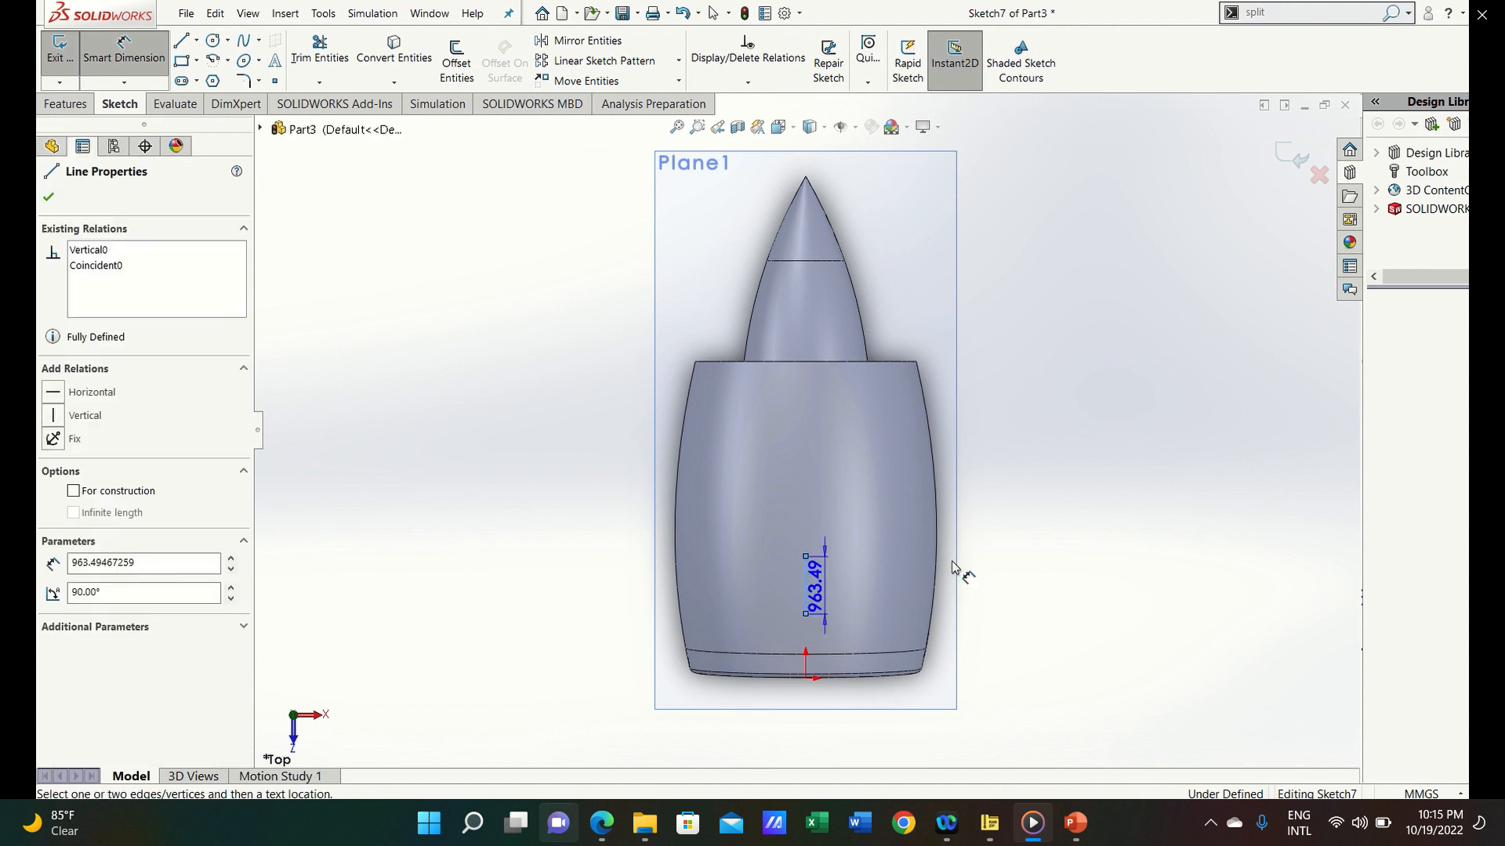
click(1018, 576)
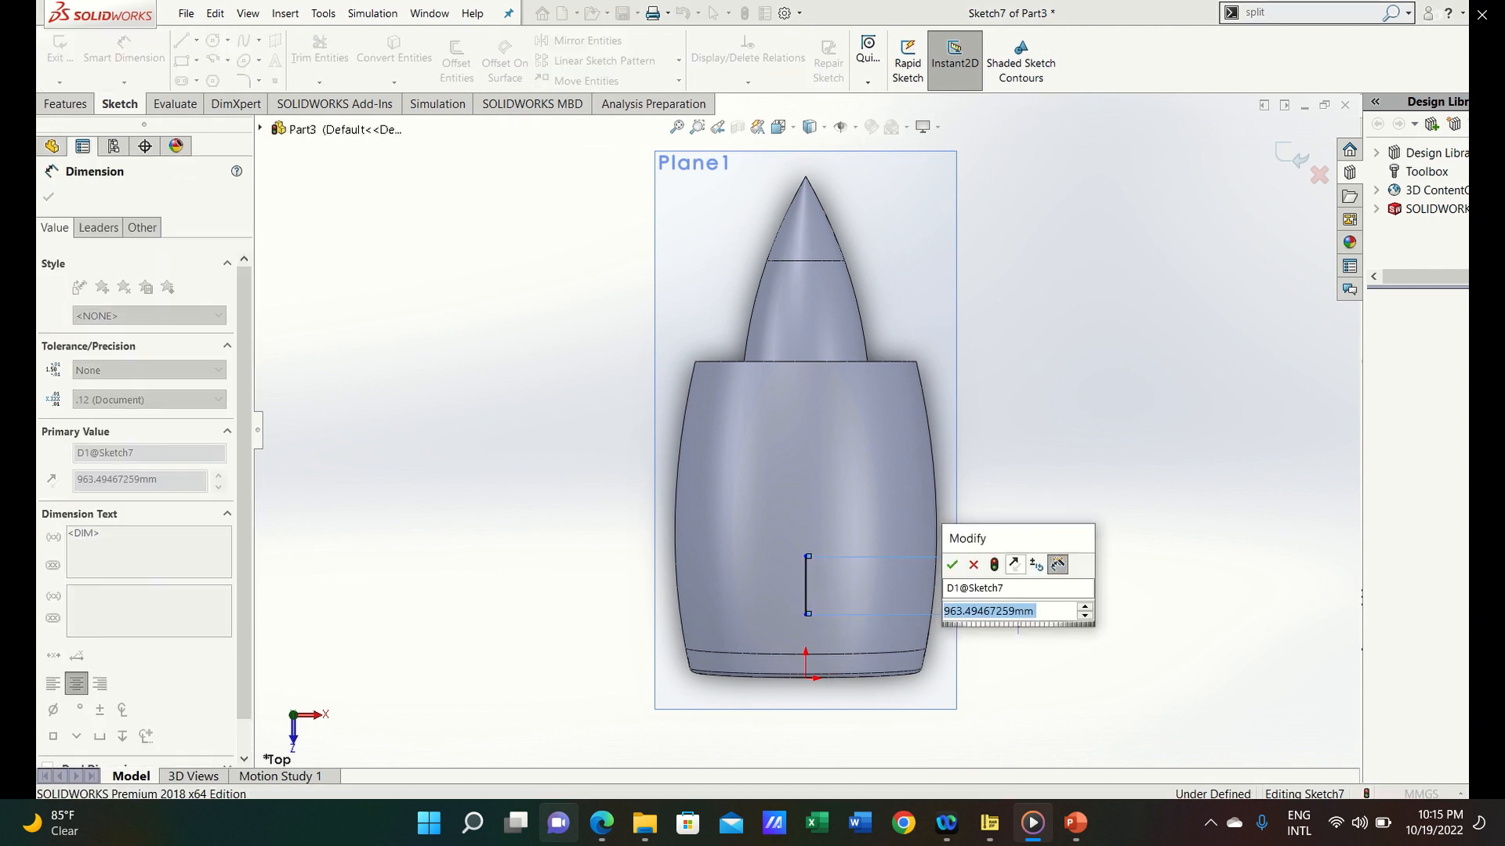
text(800)
key(Return)
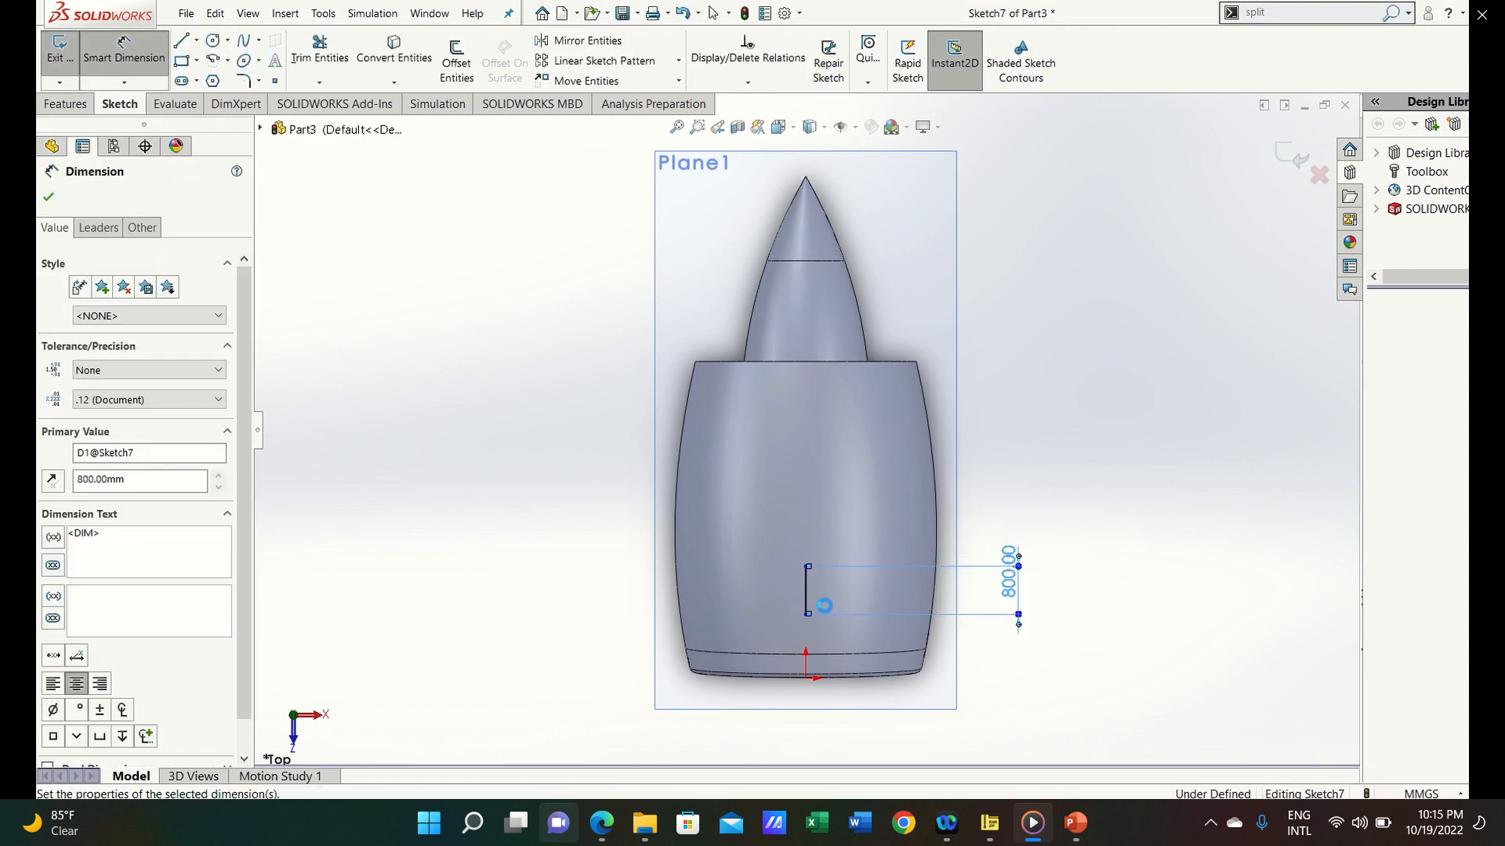
key(Escape)
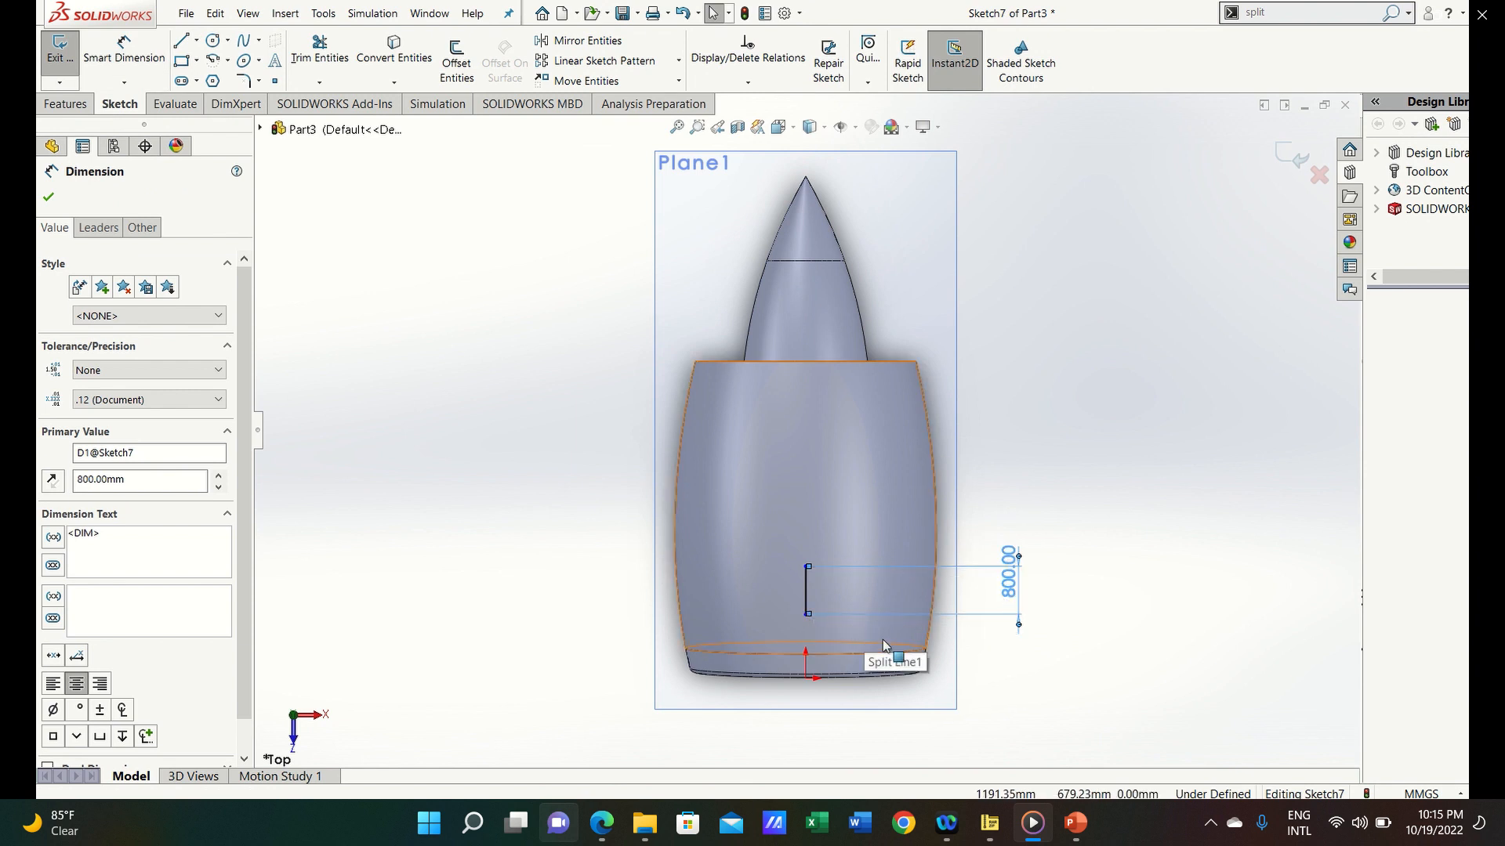
click(1041, 648)
Dimension the vertical line's lower endpoint 1000 mm from the origin and exit the sketch
key(s)
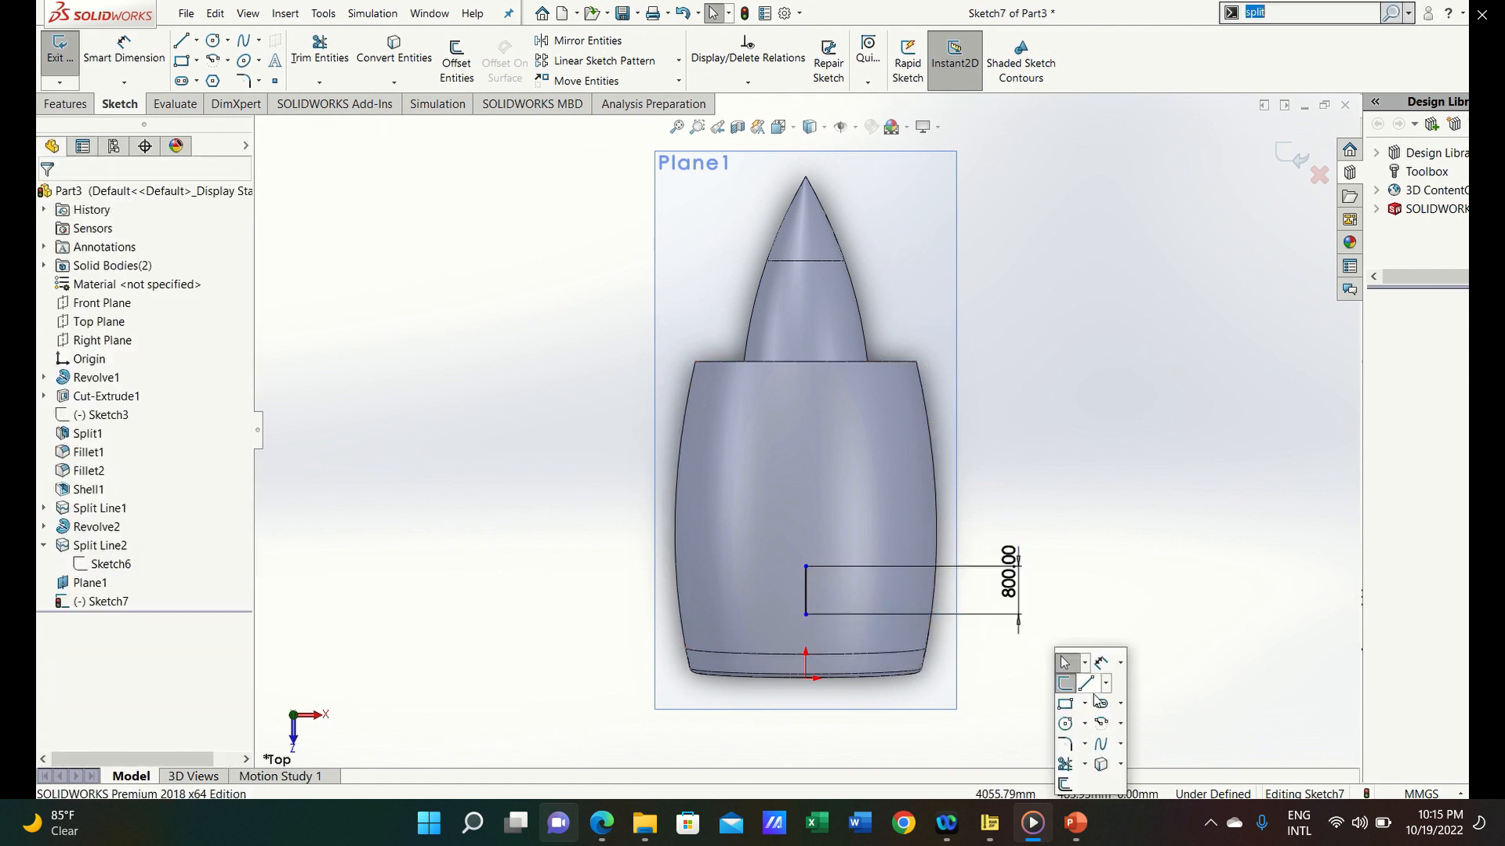
click(1100, 701)
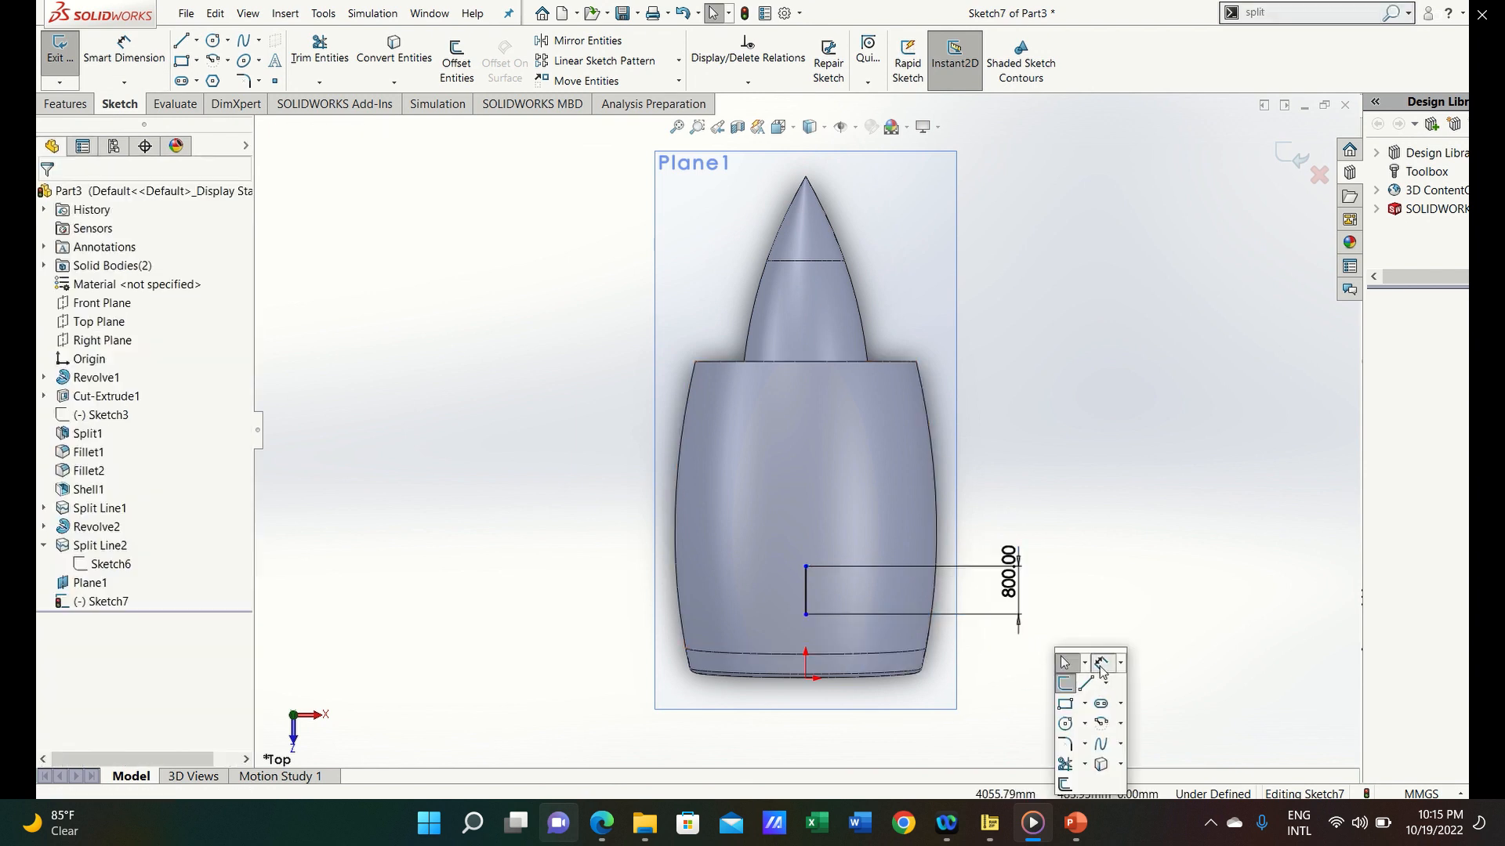
click(806, 615)
click(807, 680)
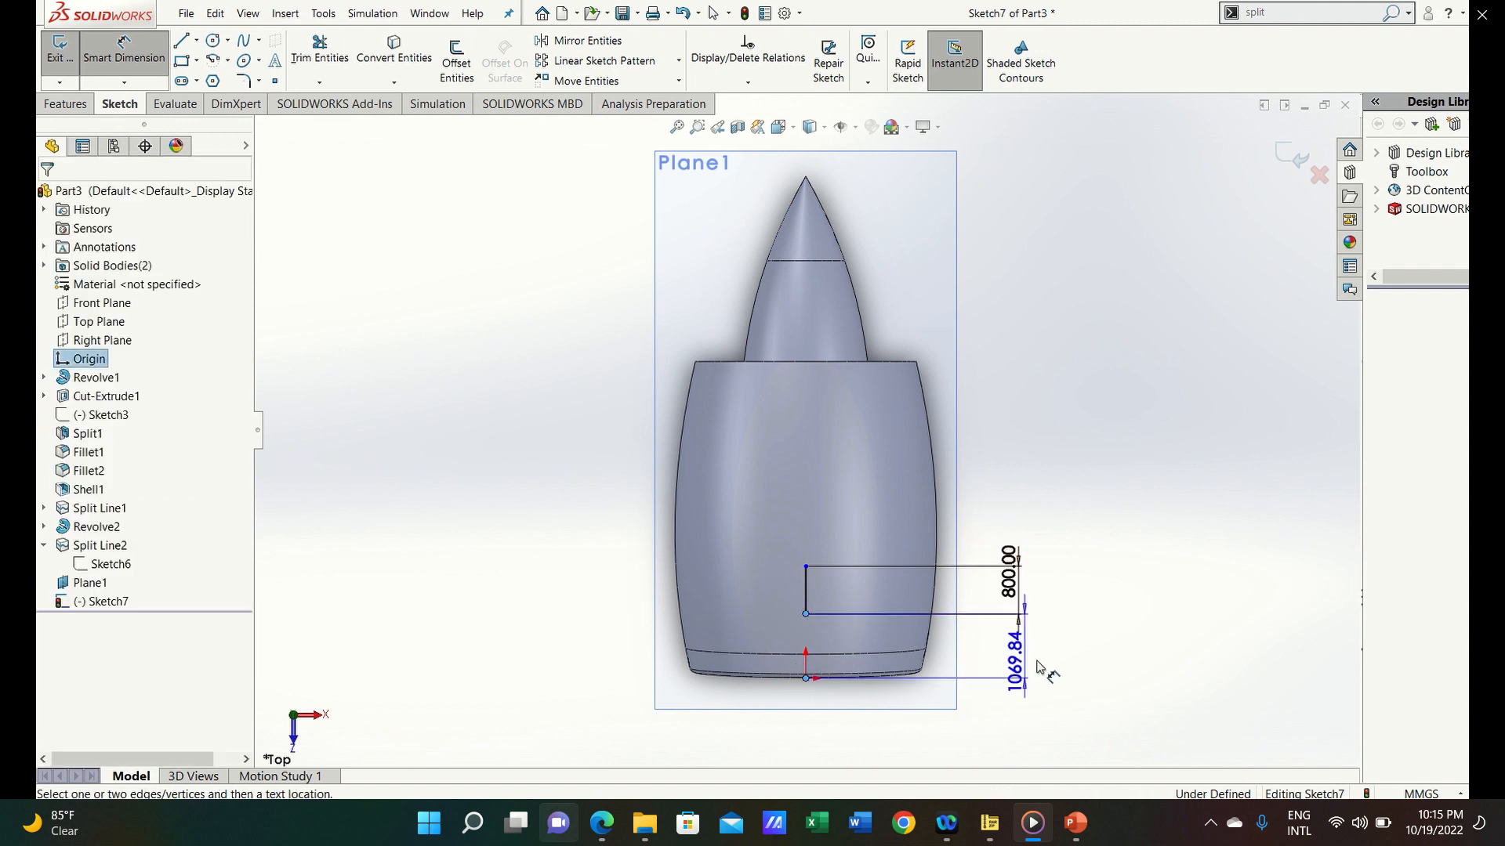
click(1062, 657)
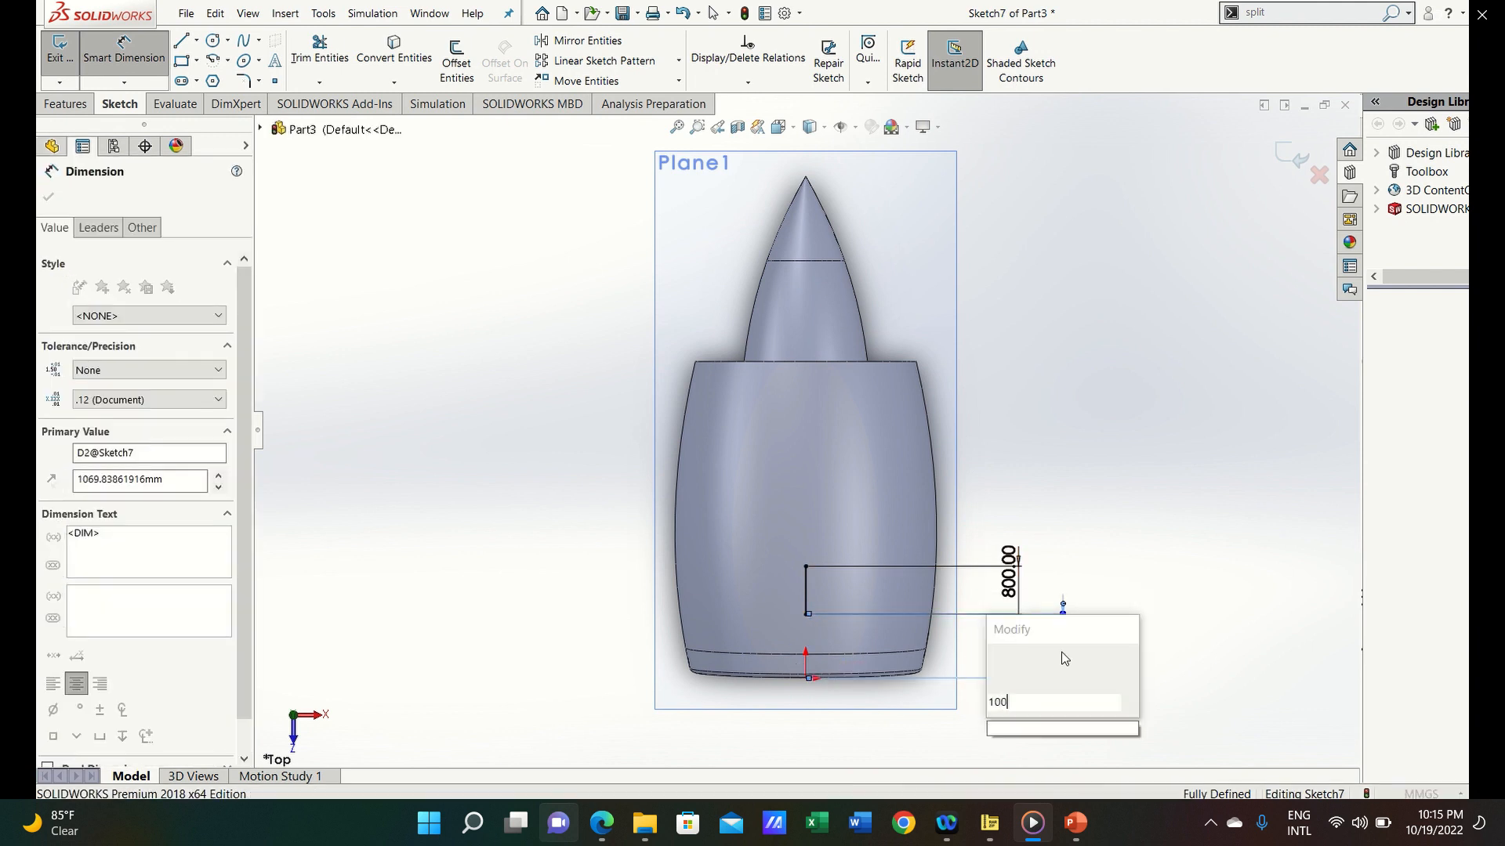
key(Return)
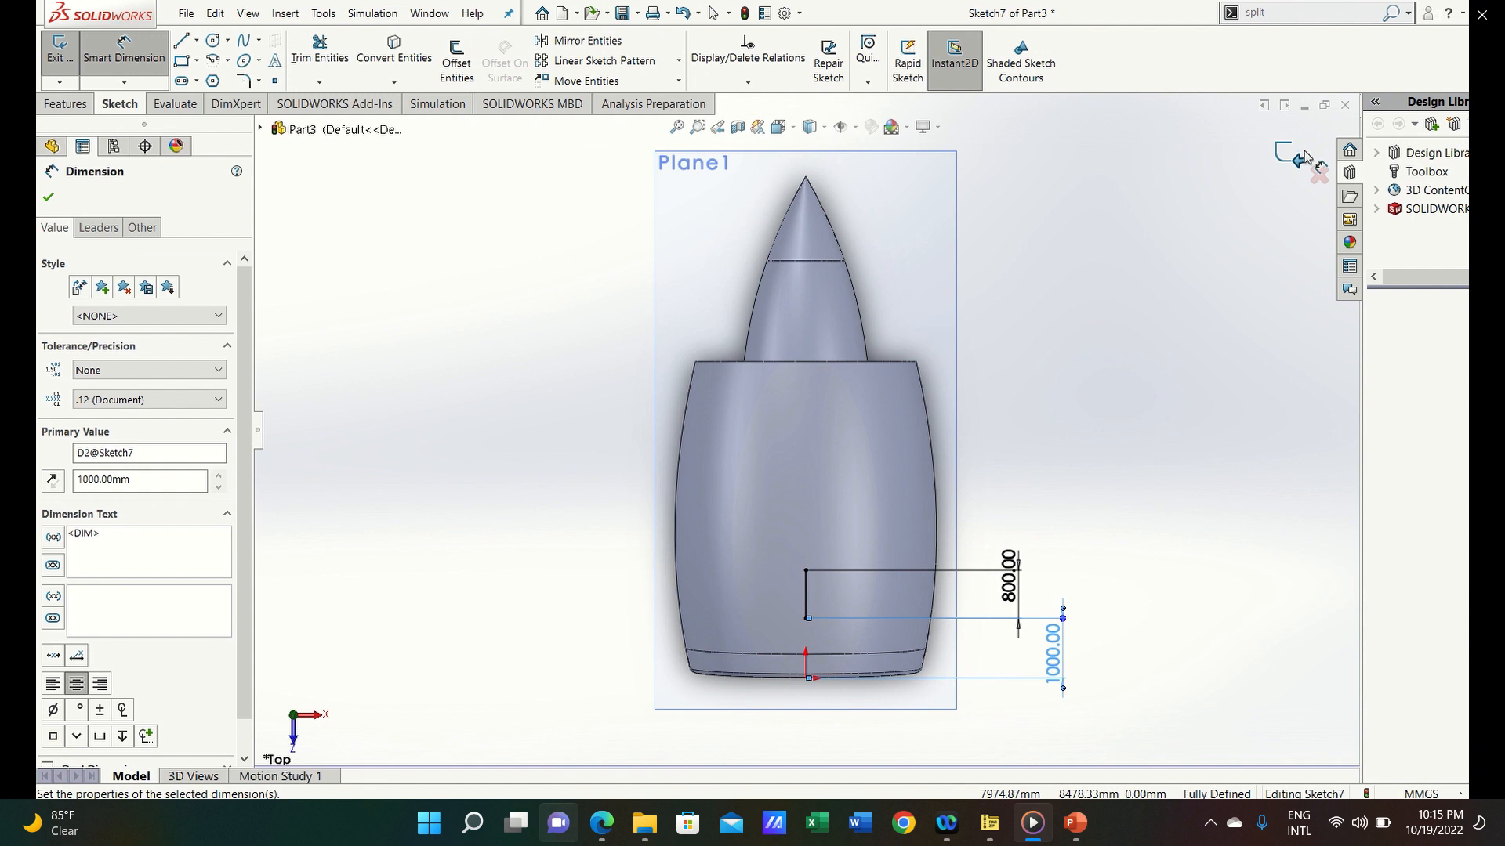
click(1305, 156)
click(1305, 157)
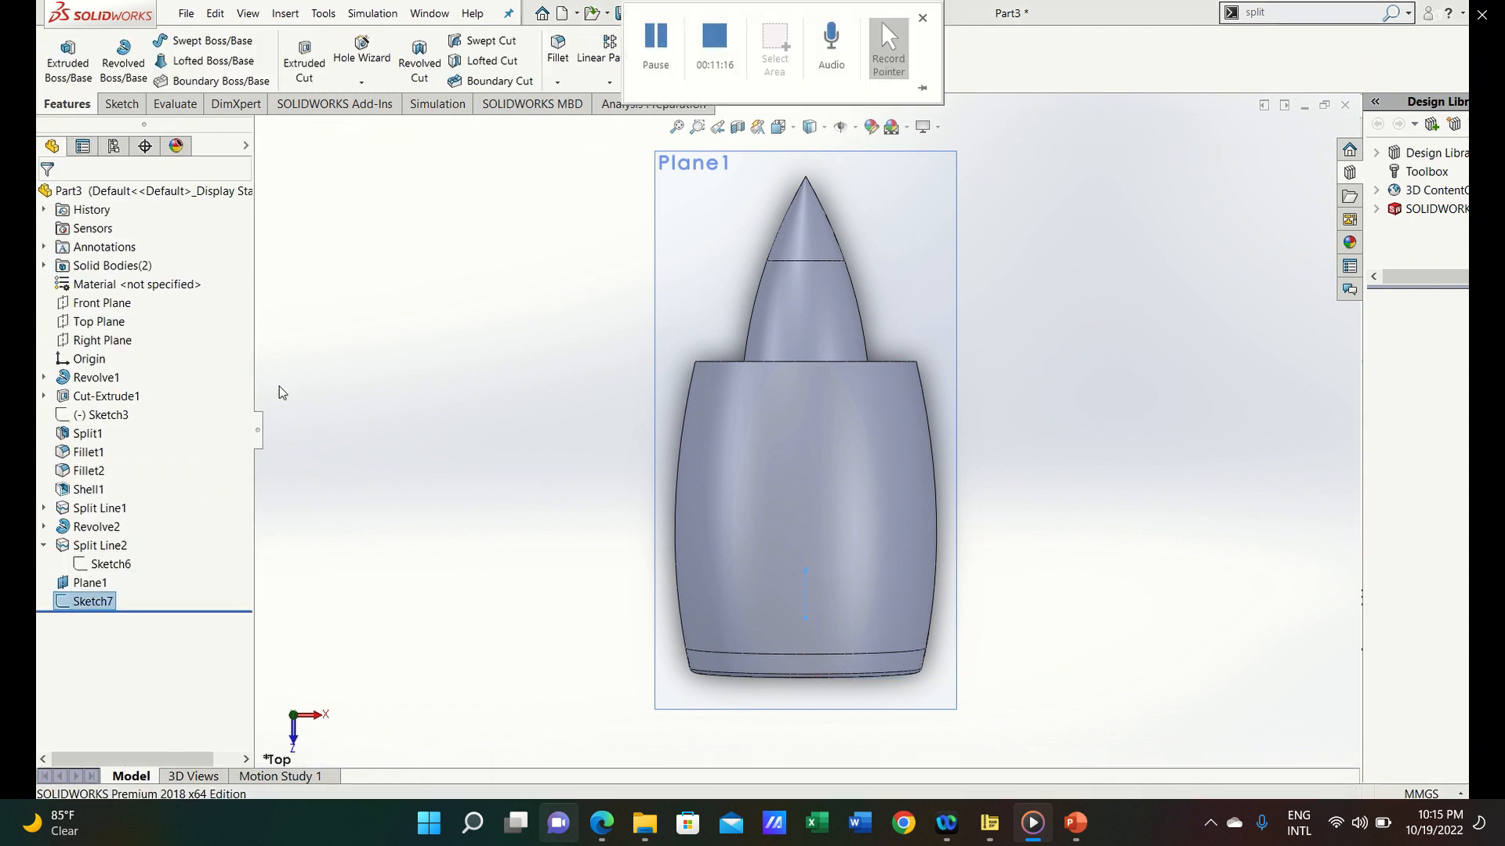
Start a sketch on the offset plane and draw a diagonal line at 45° falling rightward across the existing vertical line
click(89, 582)
click(123, 534)
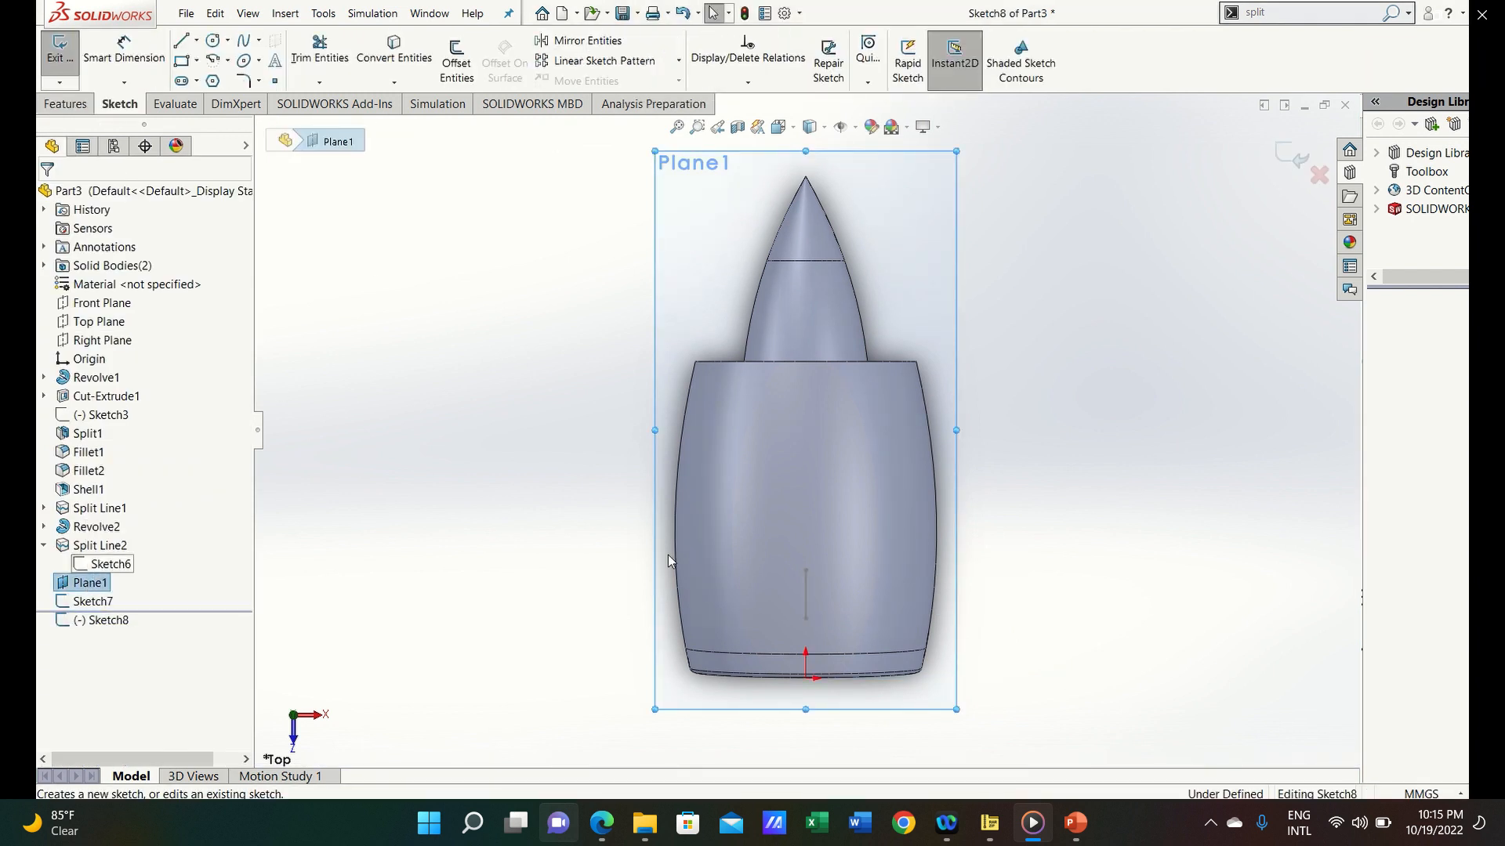
scroll(867, 628, down, 5)
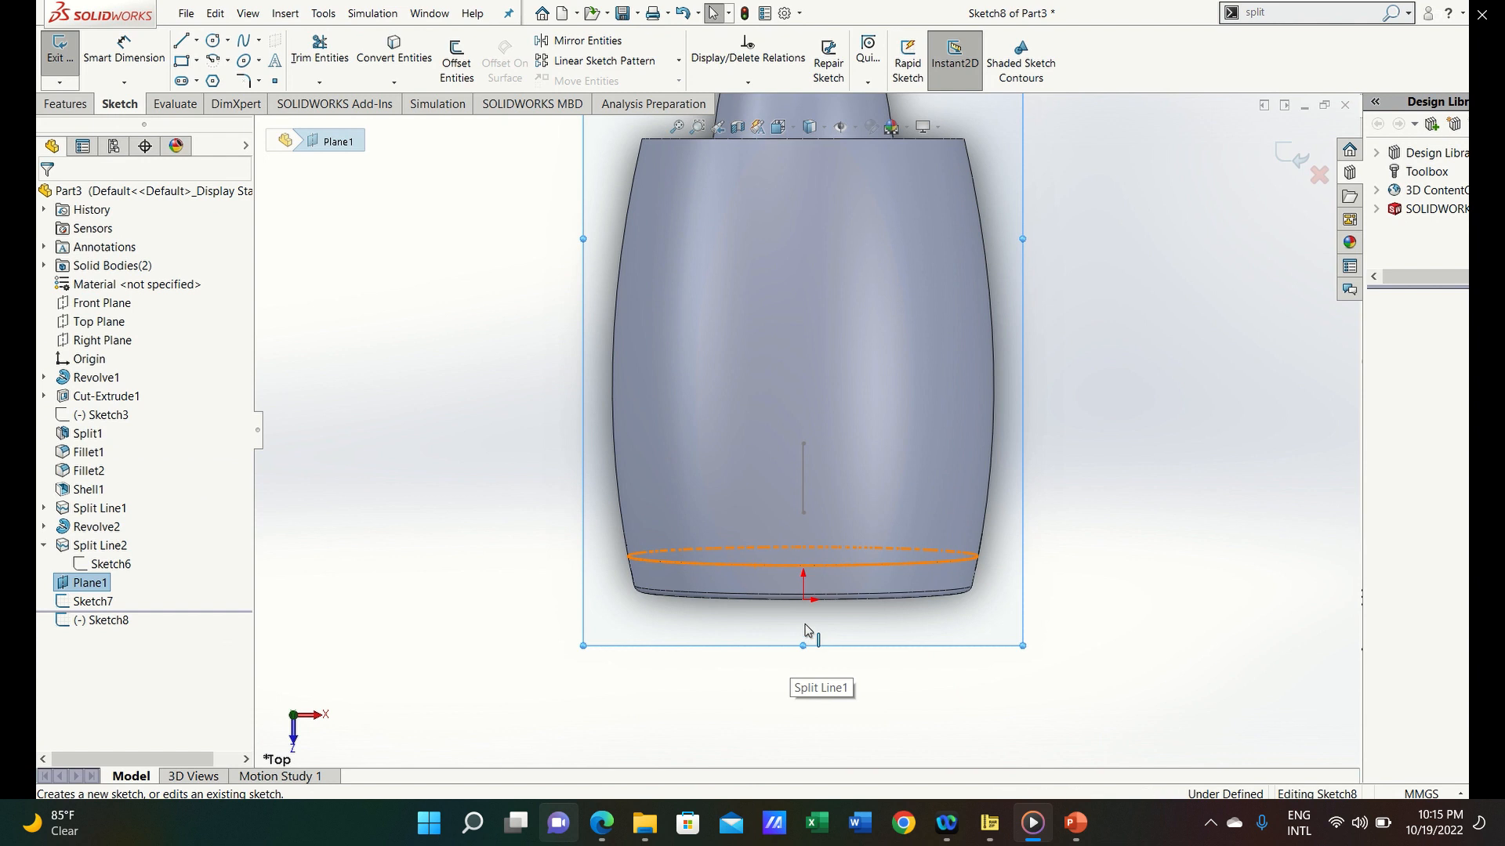
key(s)
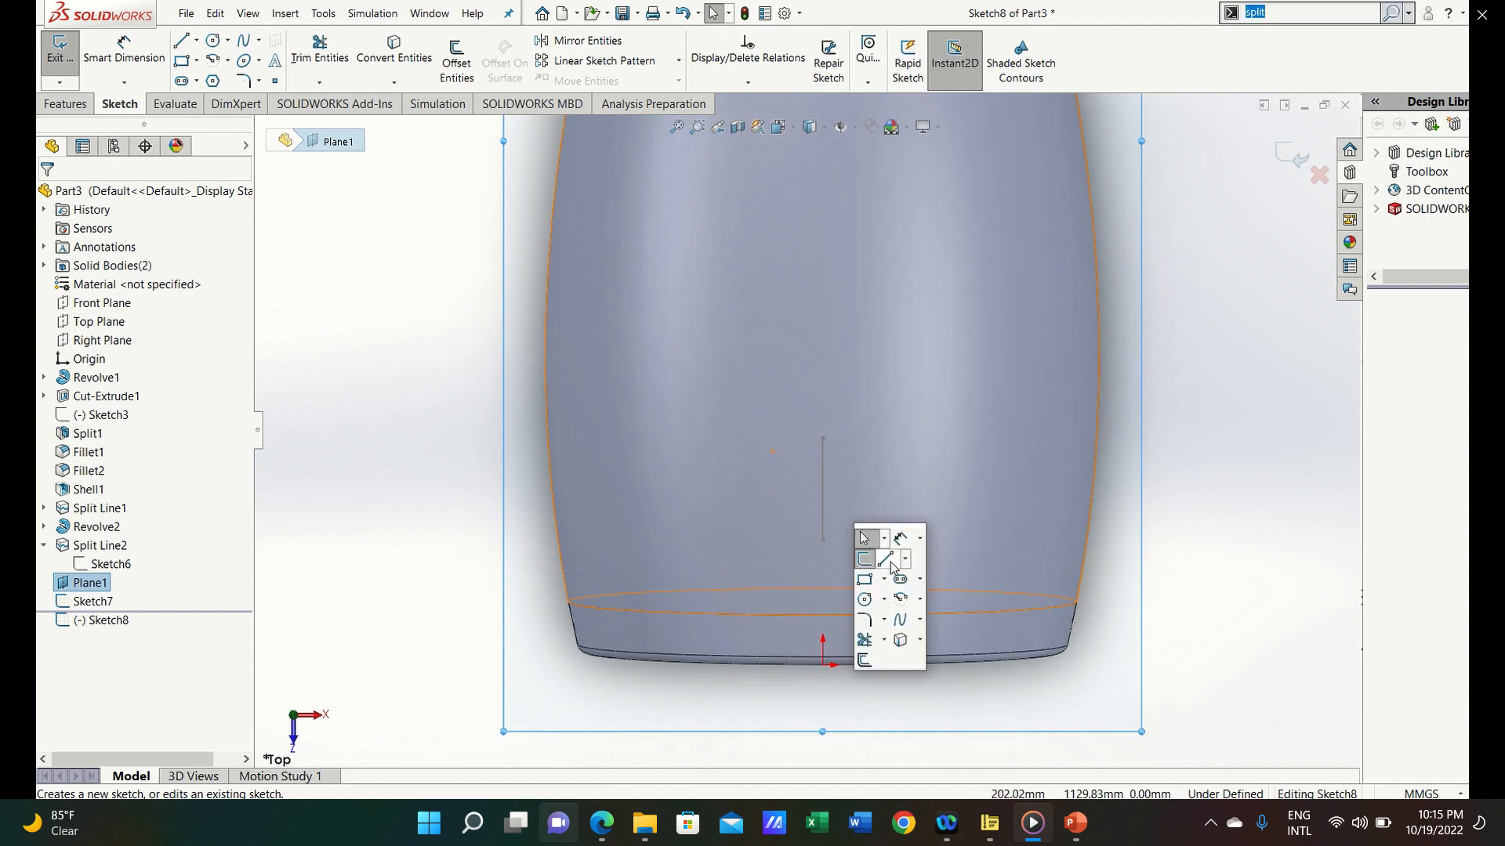
click(884, 555)
click(746, 434)
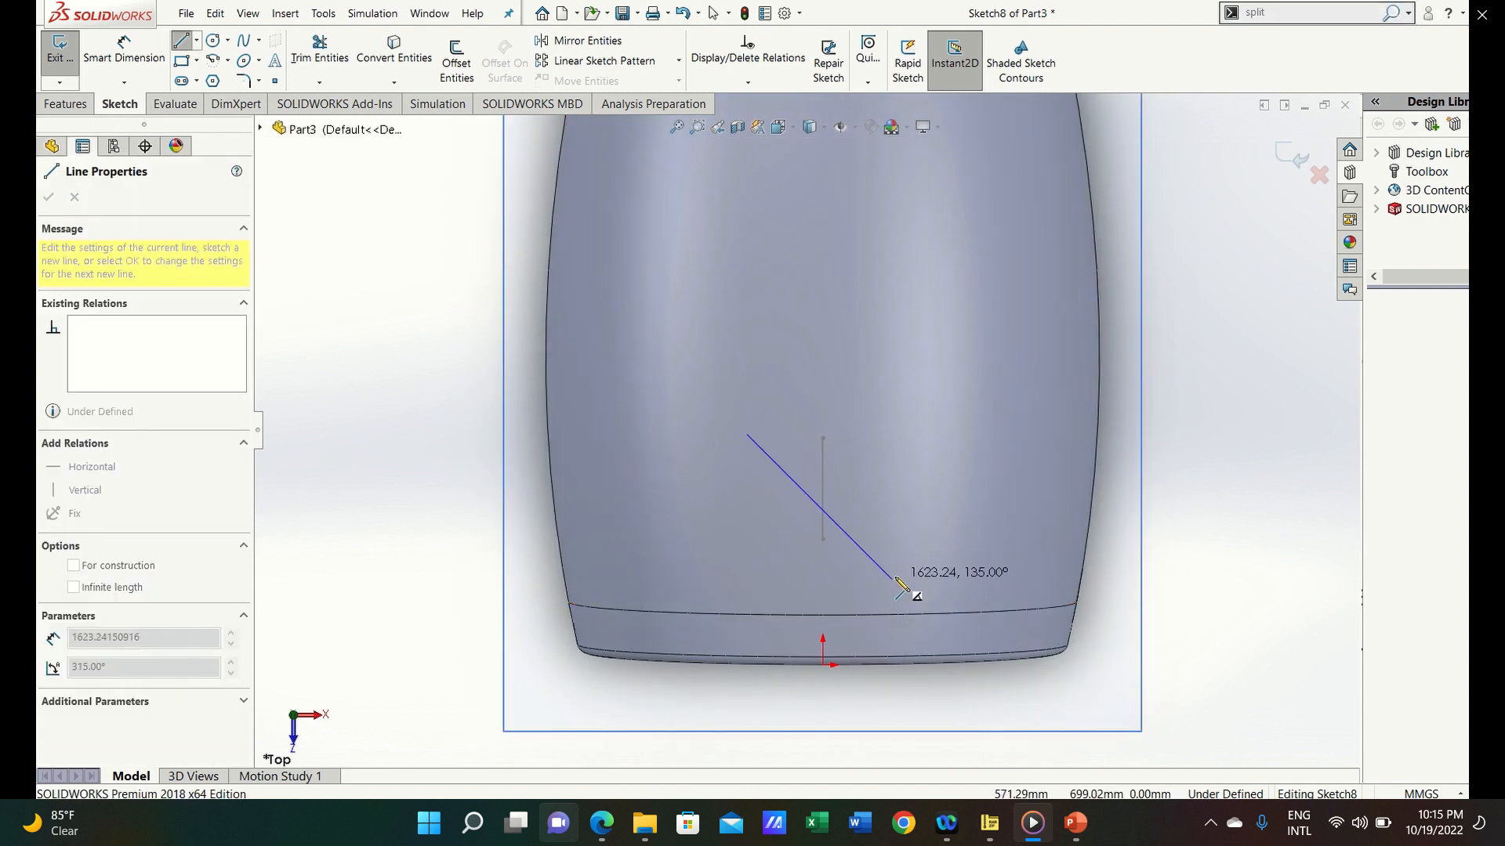
click(871, 557)
Set the vertical distance between the diagonal line's lower endpoint and the origin to 590 mm
key(s)
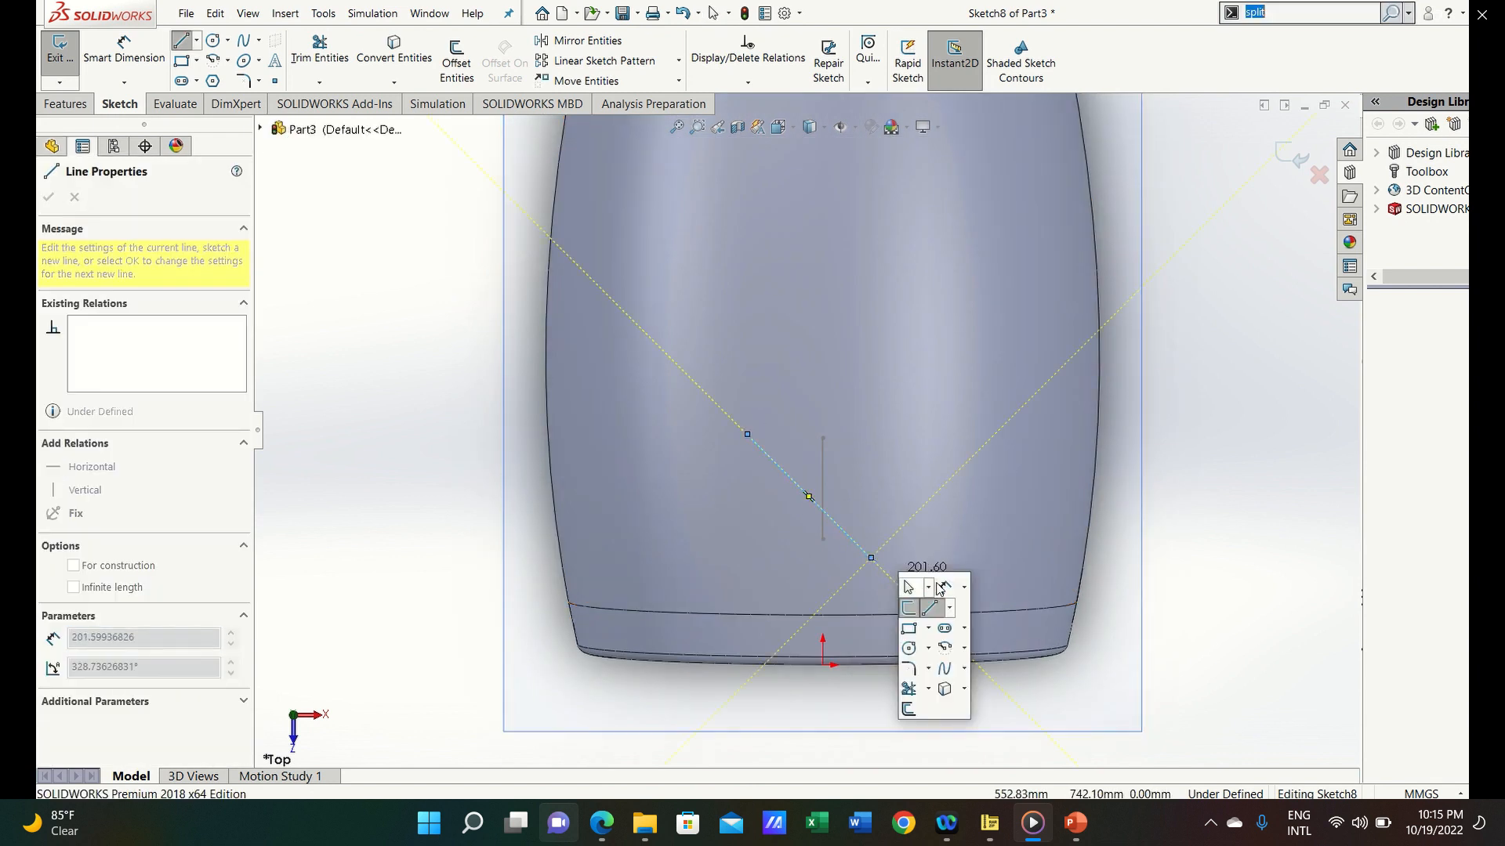
click(906, 587)
click(822, 665)
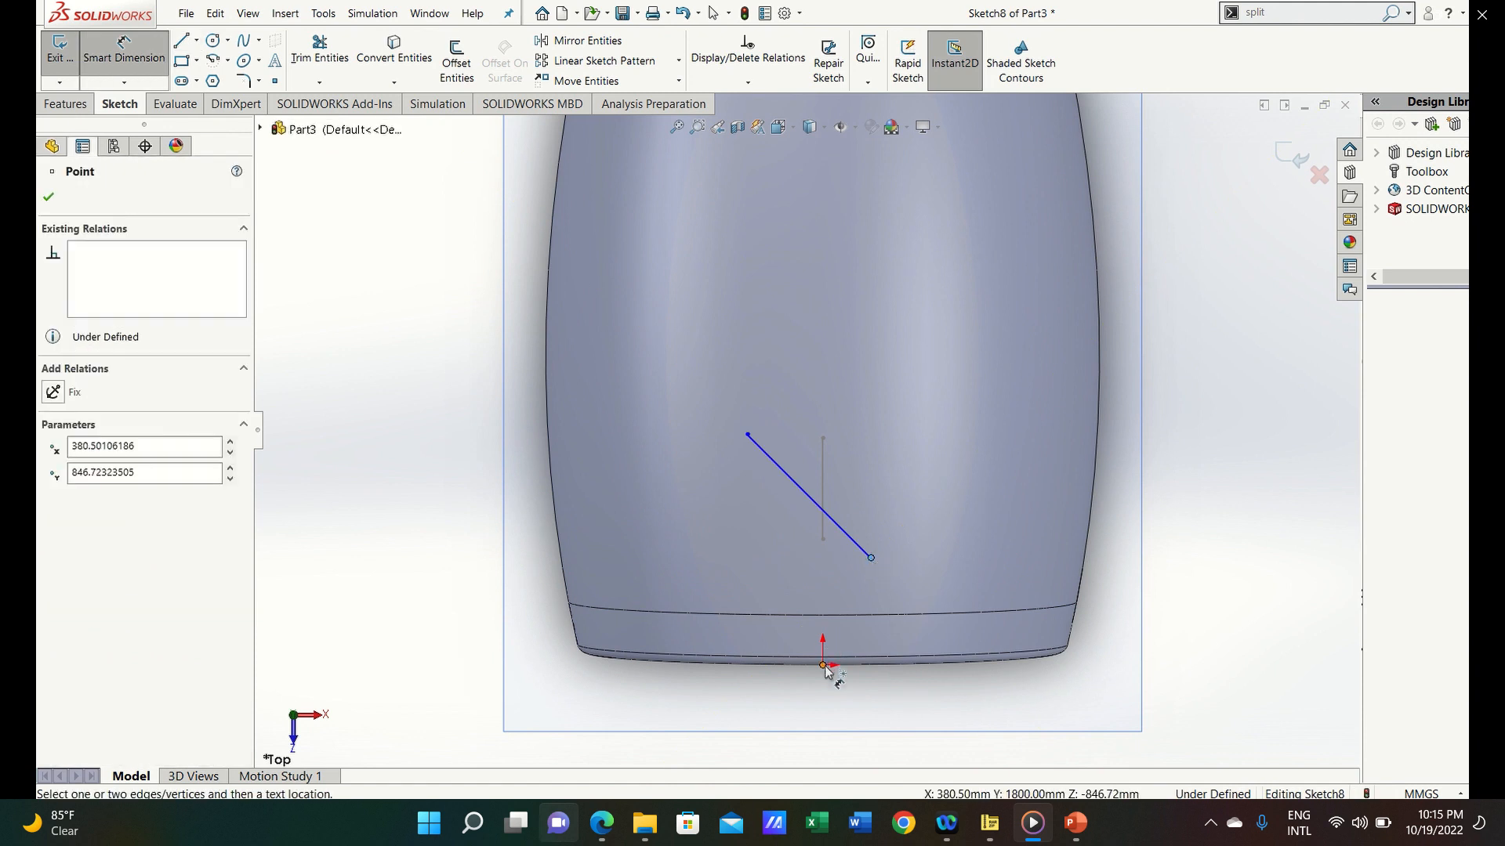
click(871, 558)
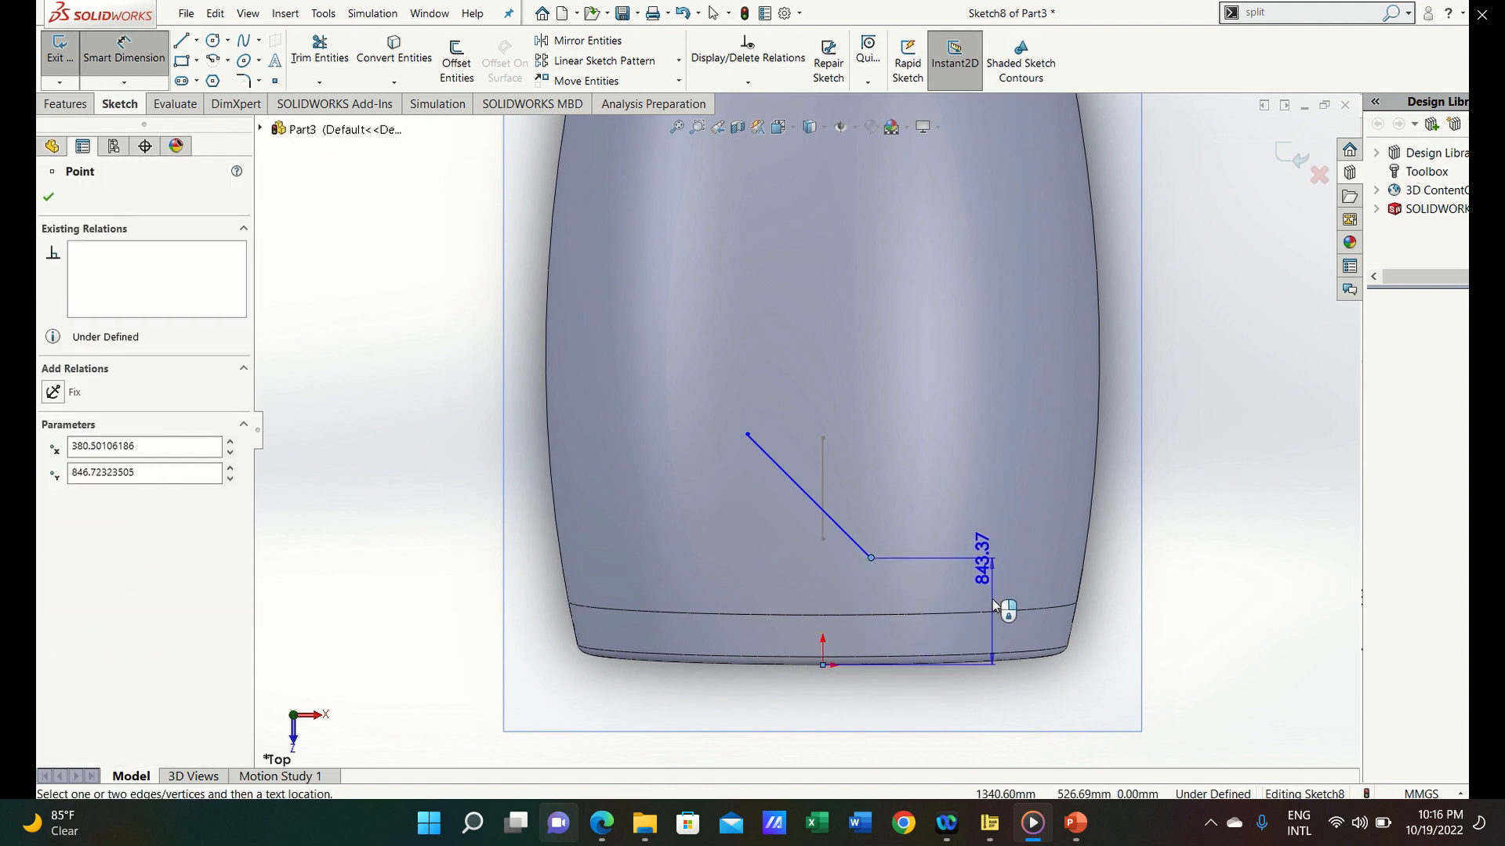
click(992, 596)
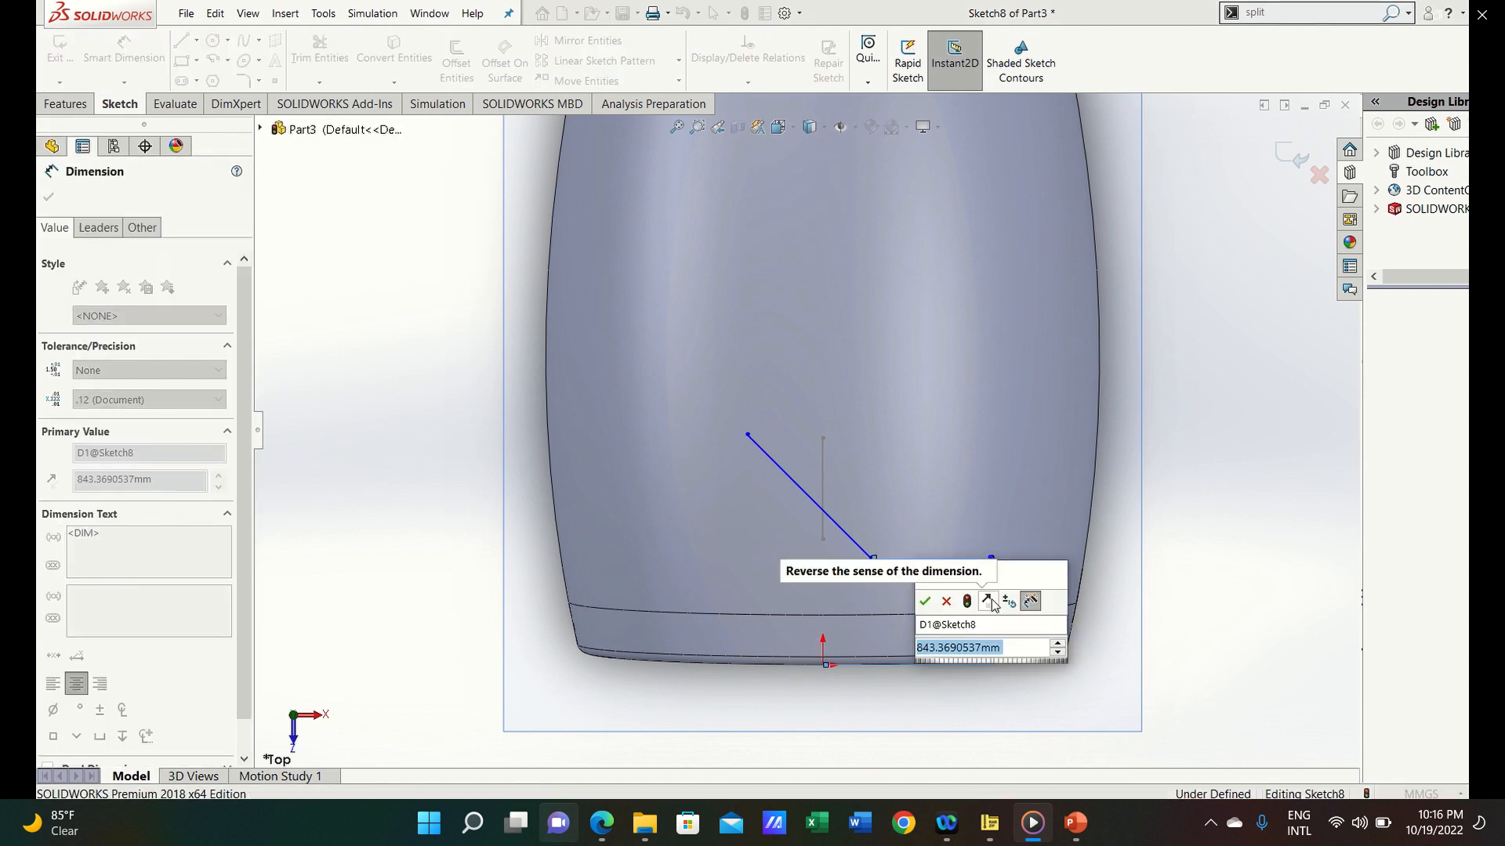
text(590)
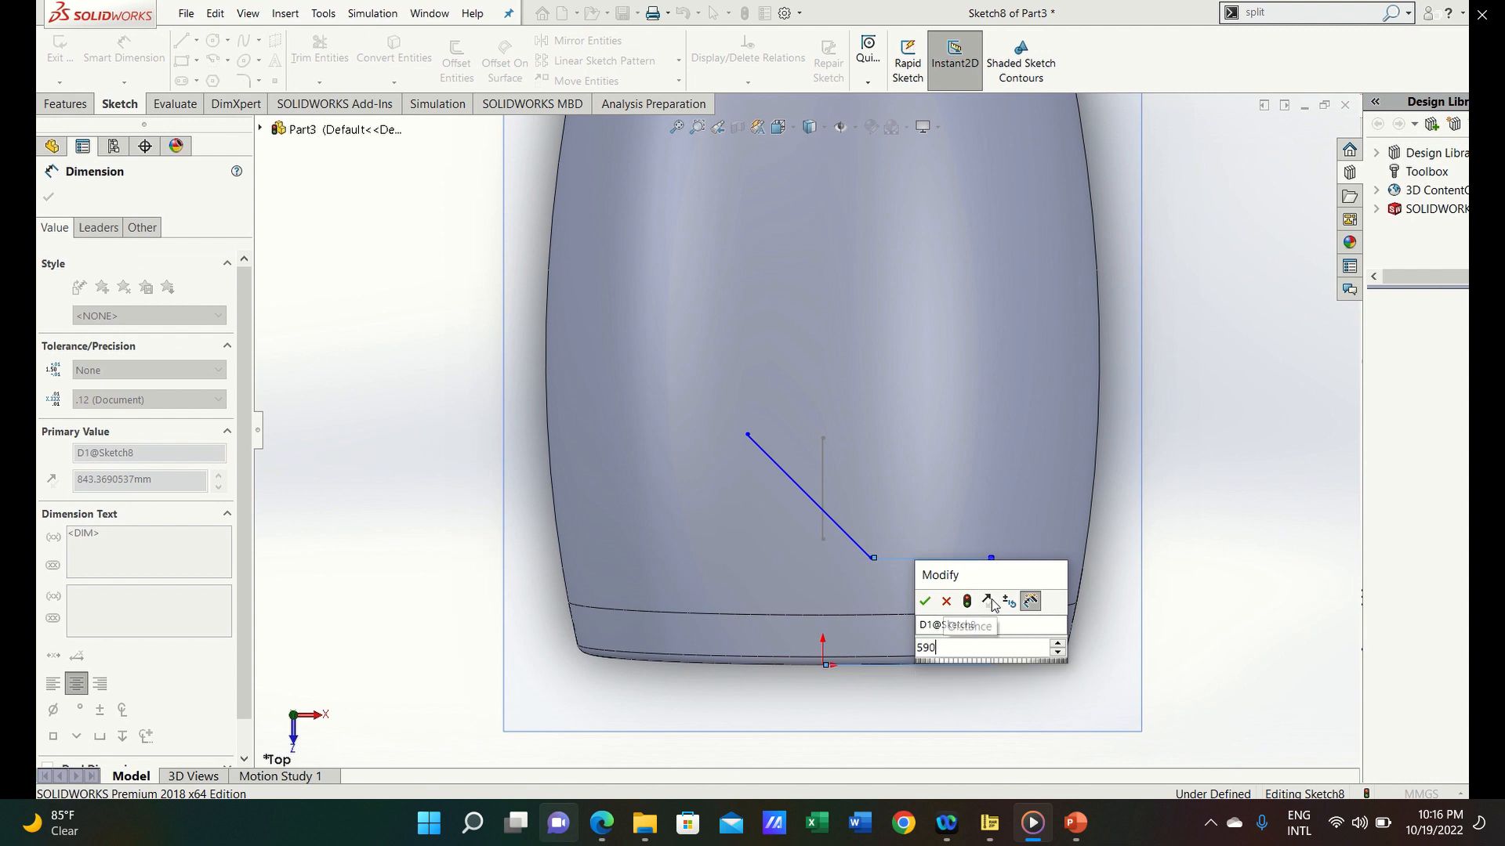
key(Return)
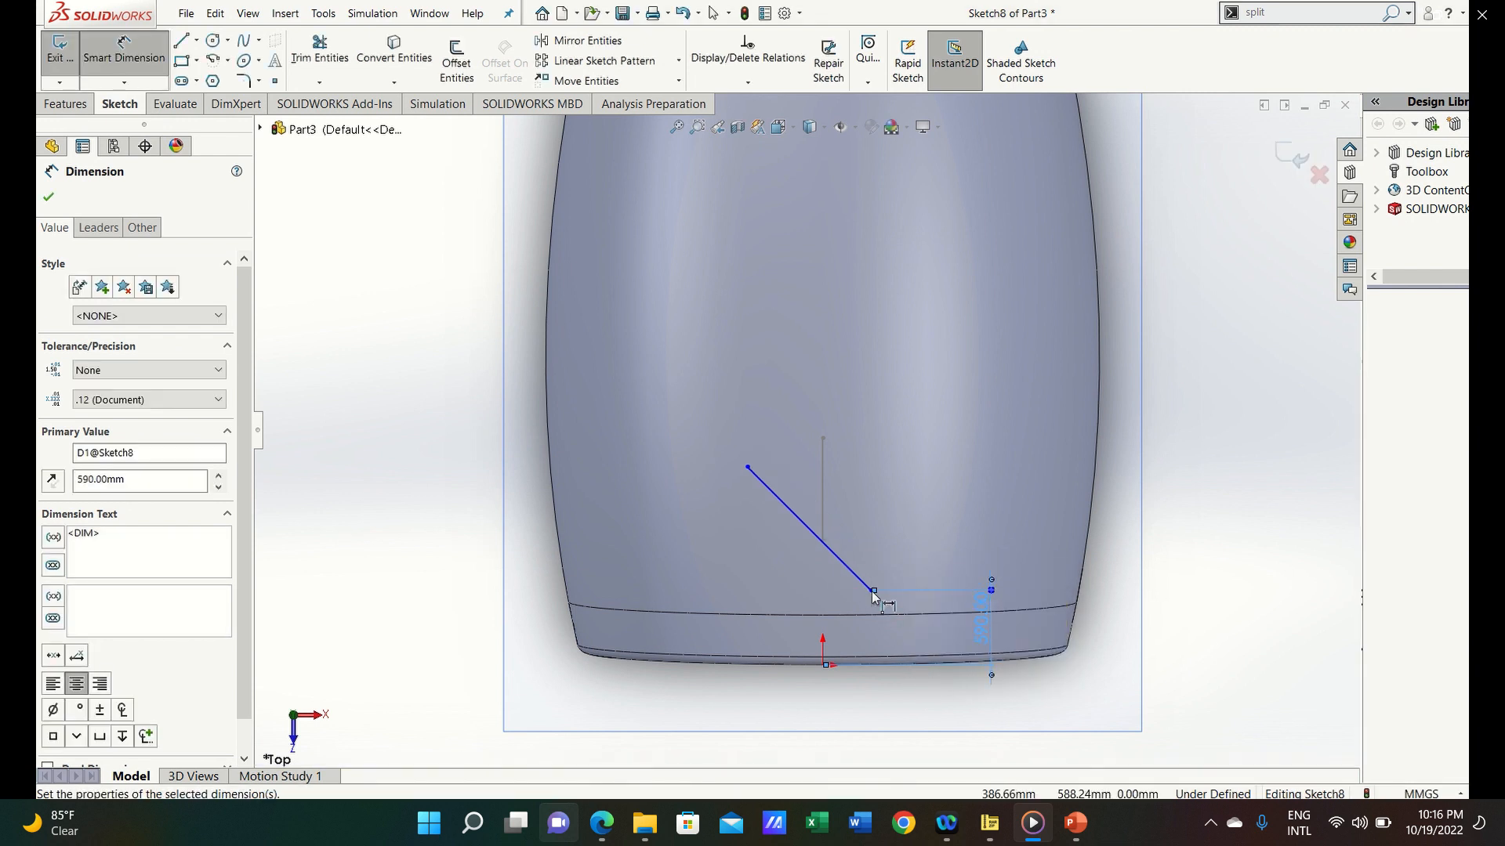
key(Escape)
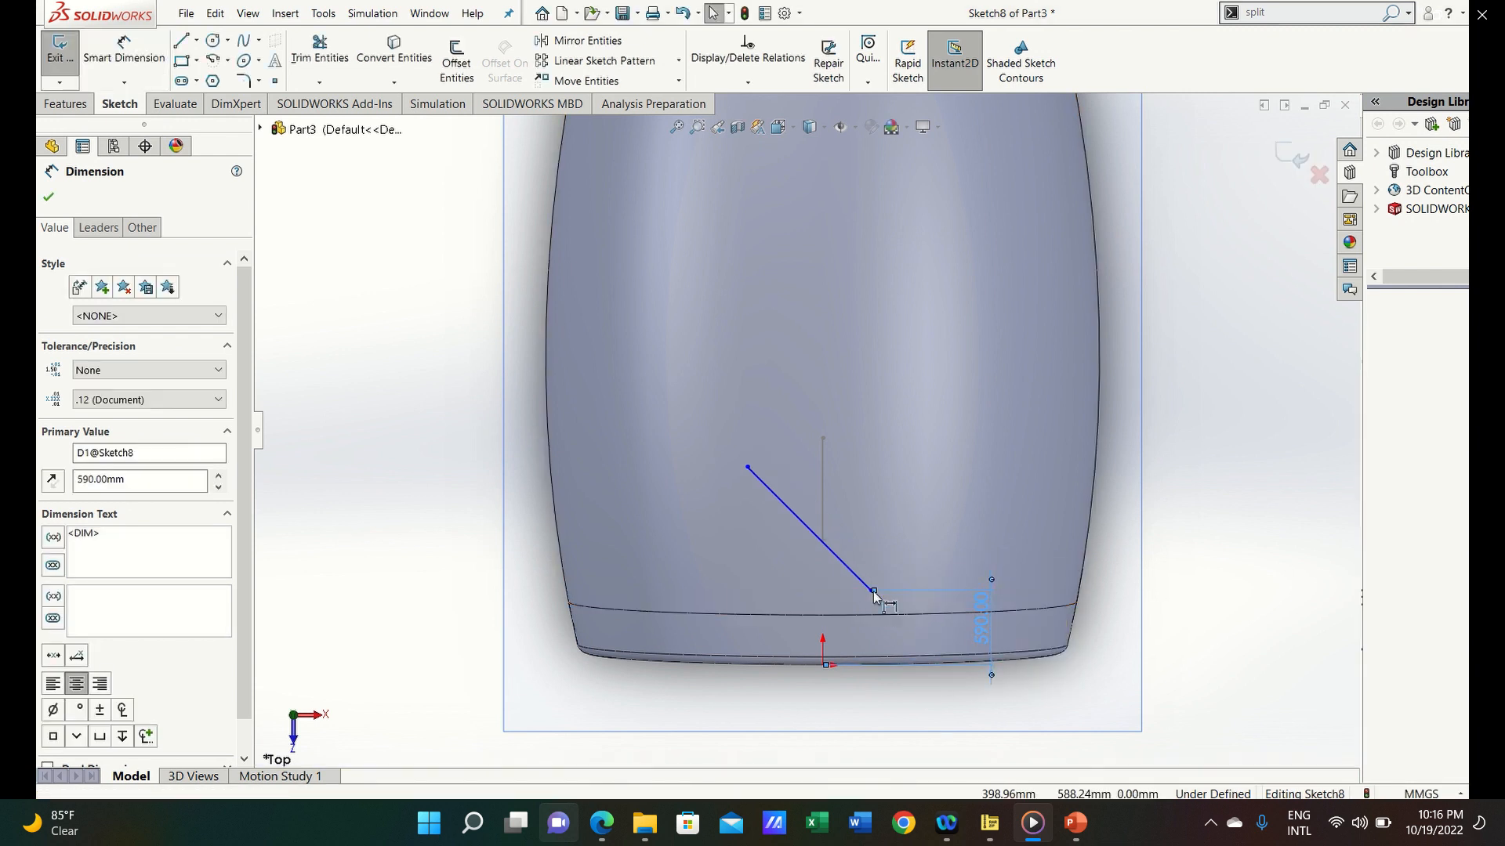
Set the horizontal distance between the diagonal line's lower endpoint and the origin to 320 mm
key(s)
click(926, 608)
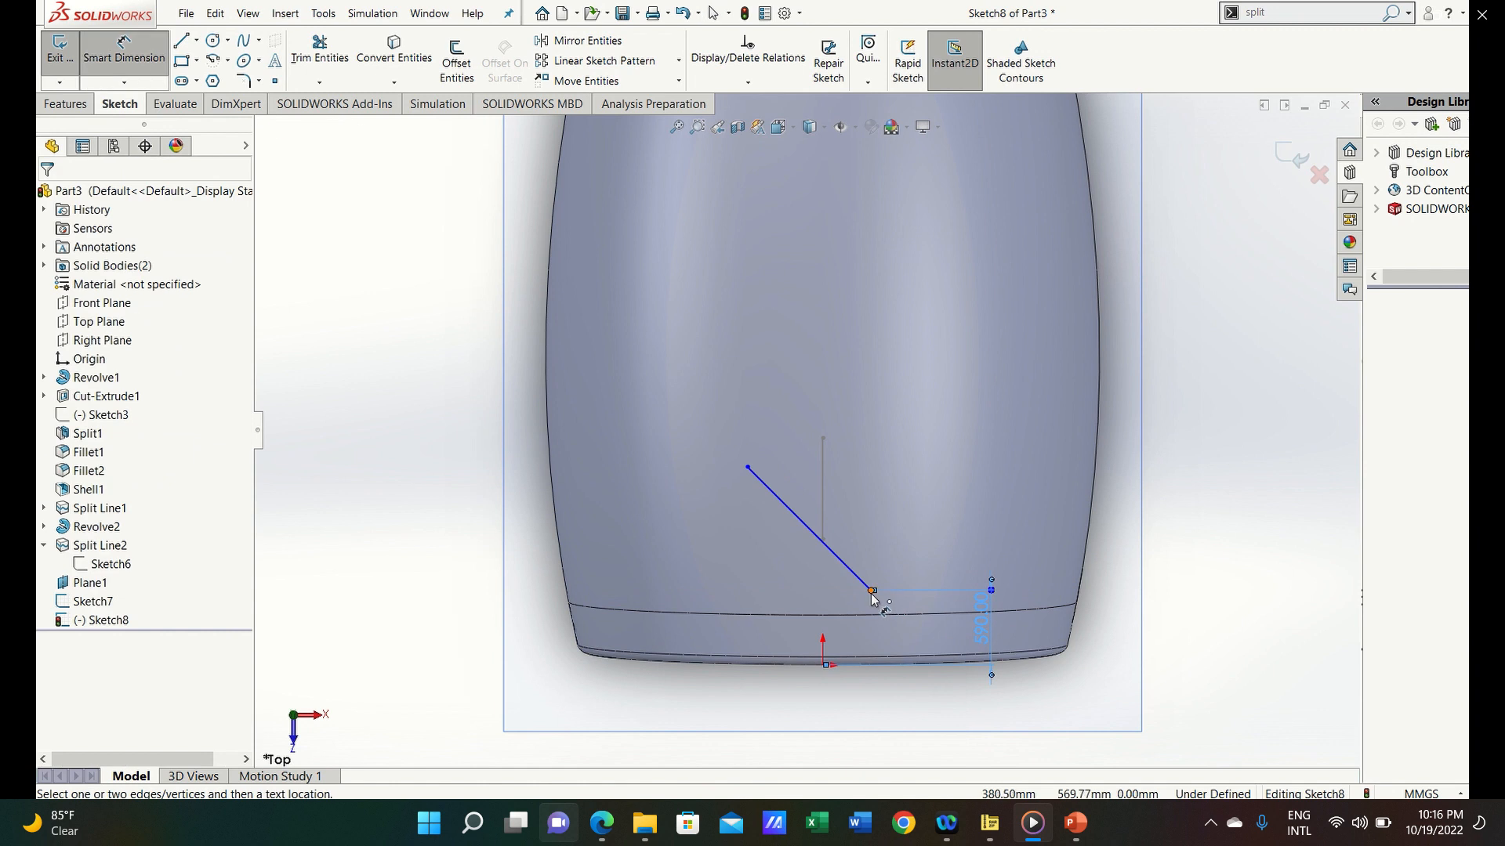
click(871, 591)
click(823, 667)
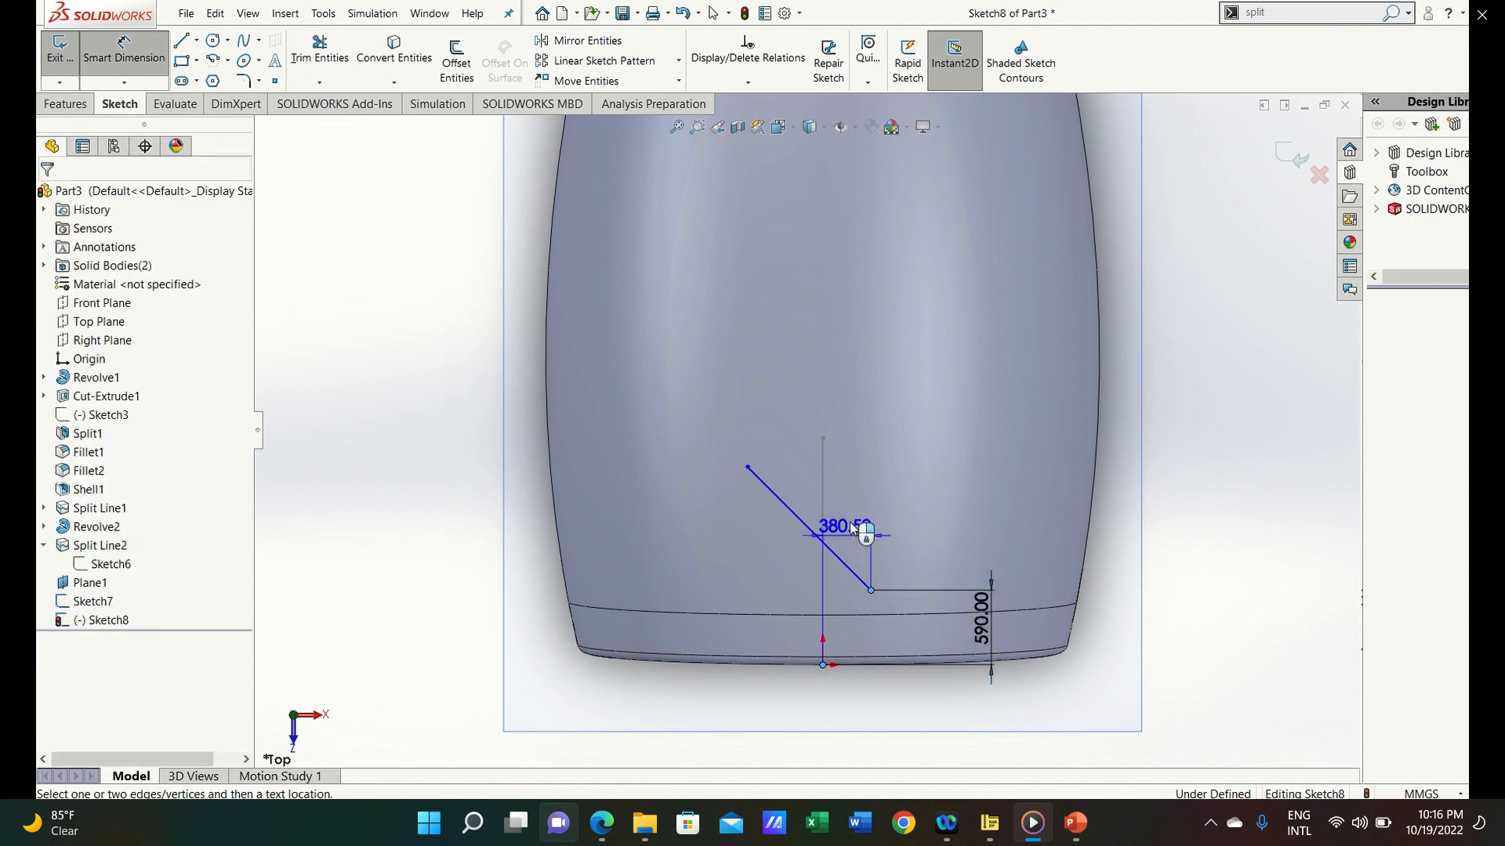
click(847, 489)
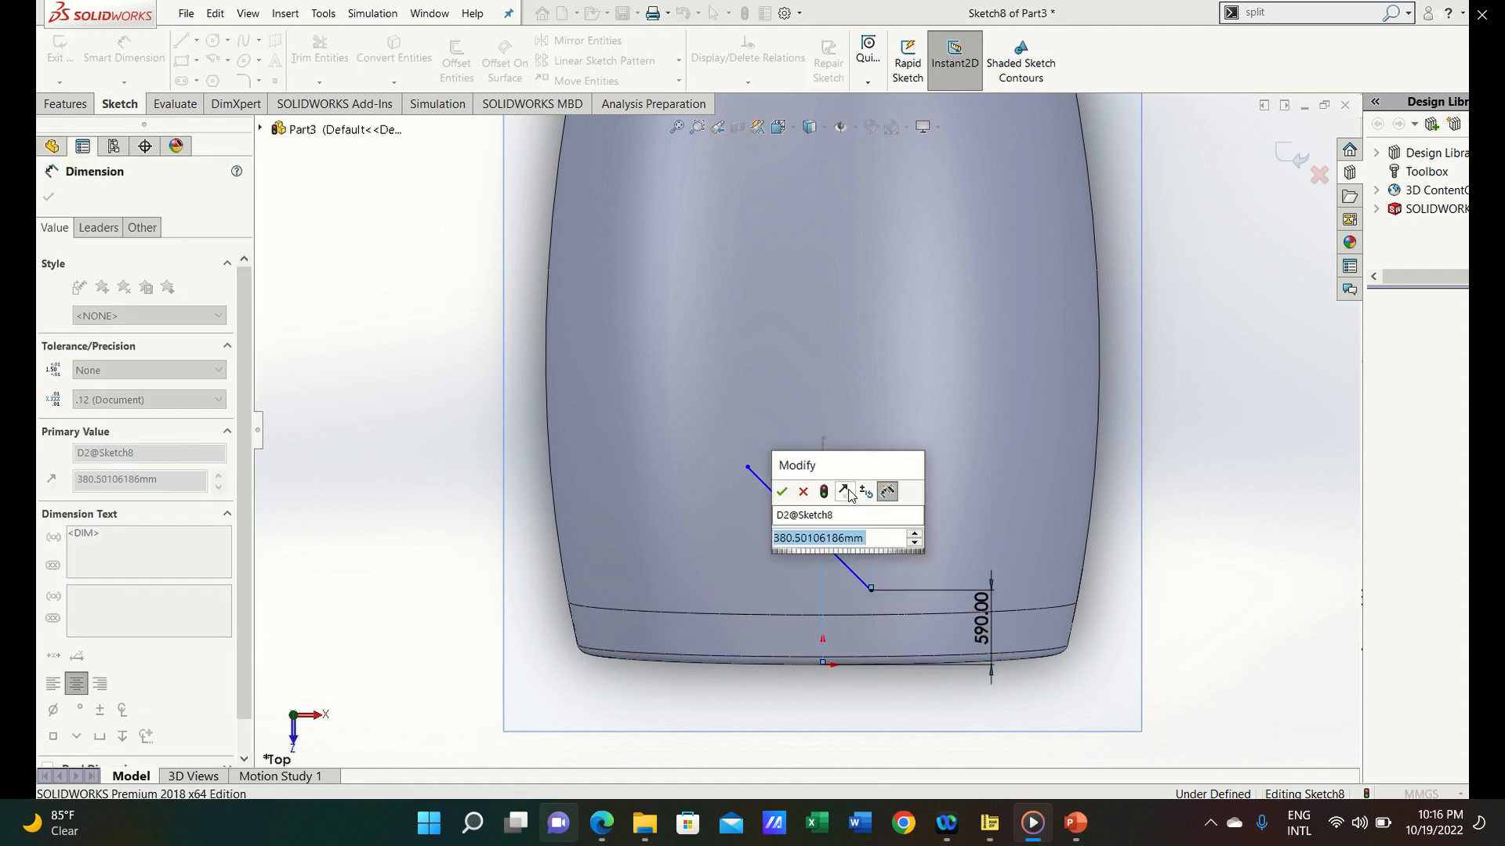
text(380)
key(Return)
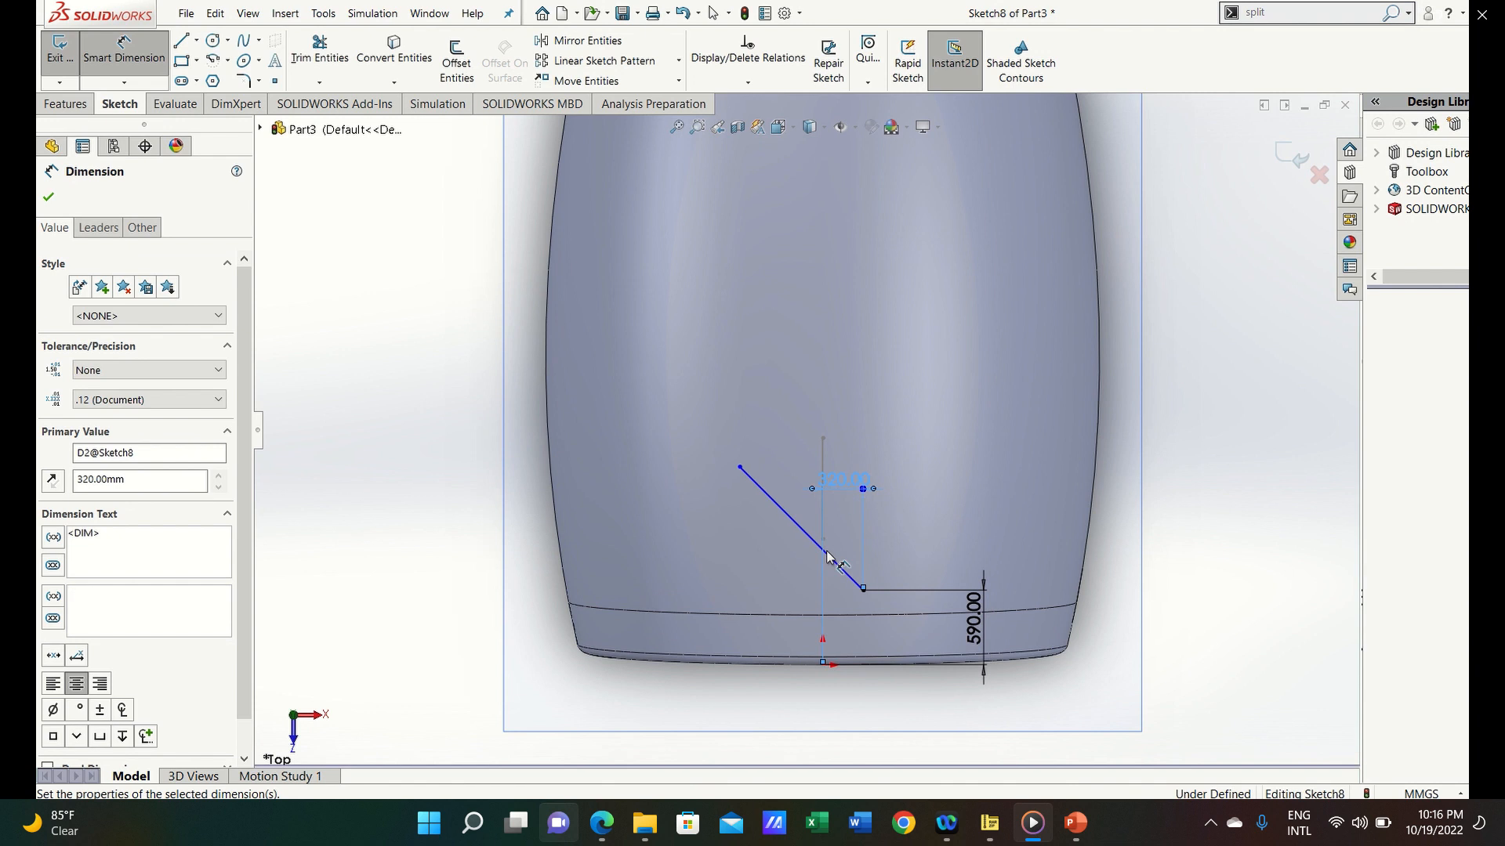
Set the vertical distance between the diagonal line's upper endpoint and the origin to 1750 mm
click(822, 666)
click(737, 470)
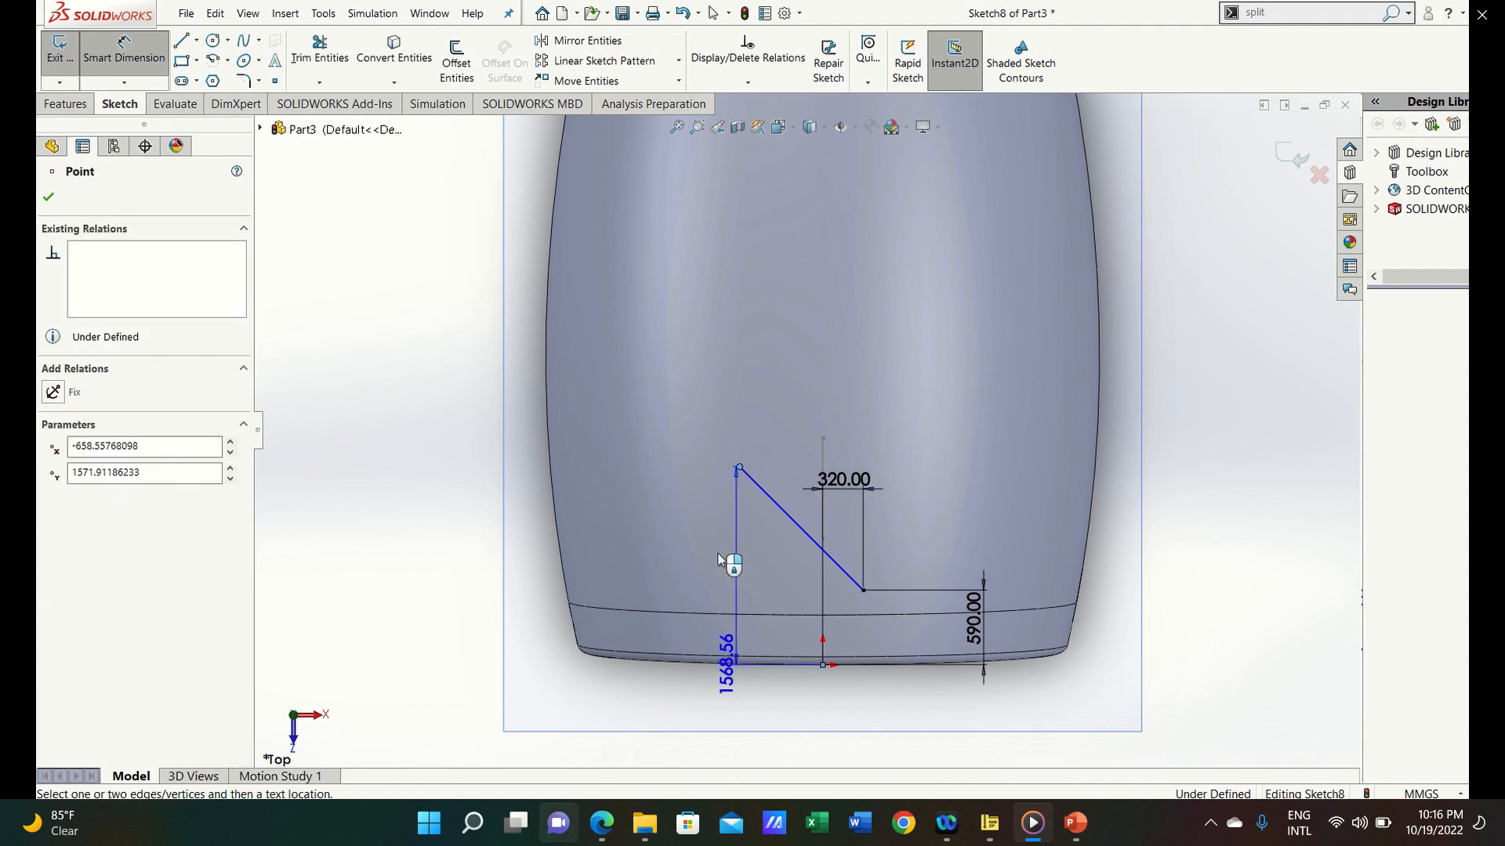
click(683, 563)
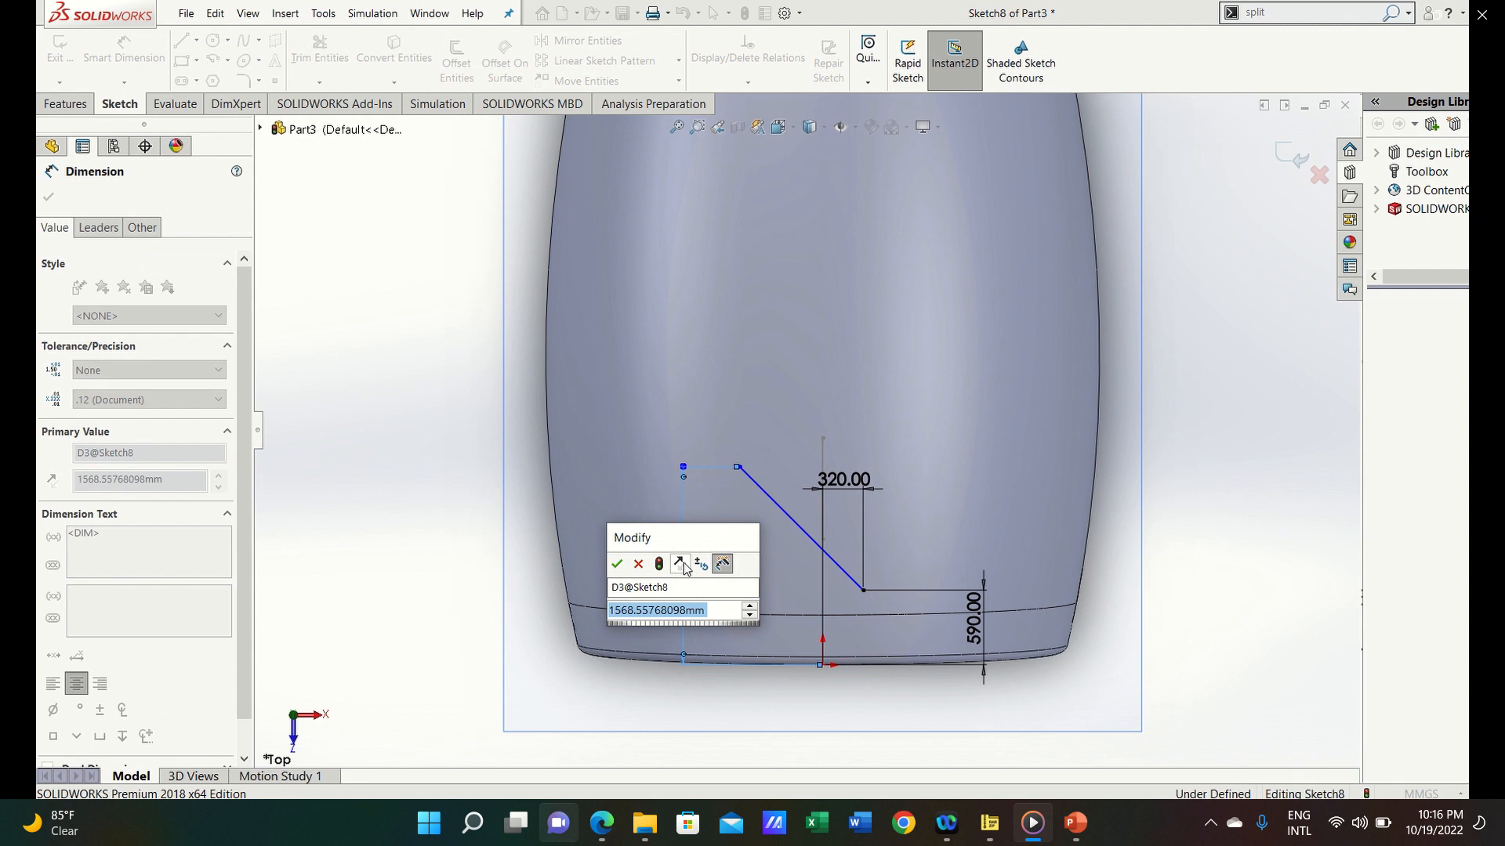
text(1750)
key(Return)
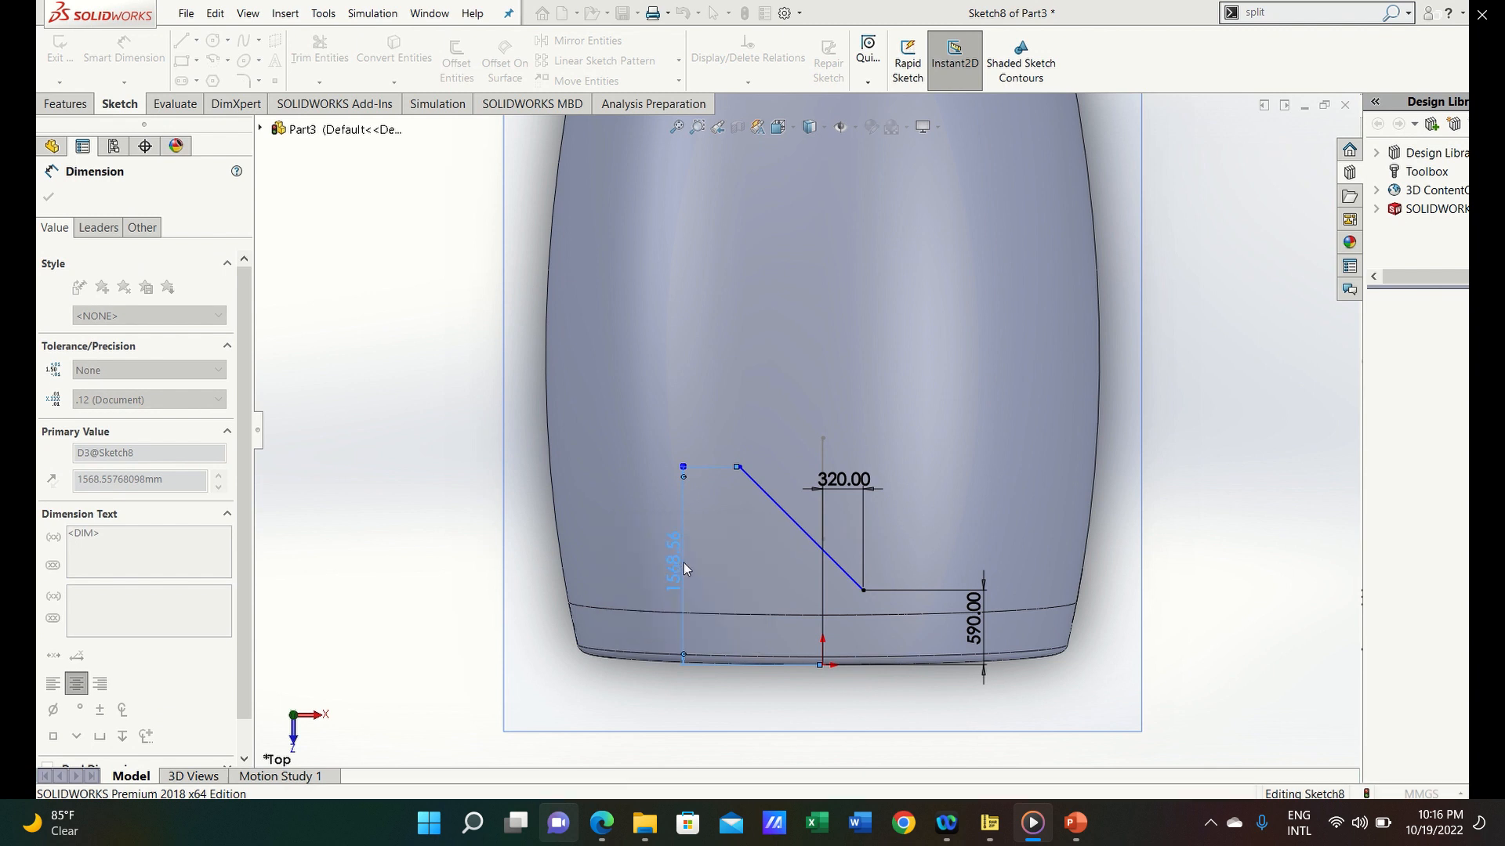
Set the horizontal distance between the diagonal line's upper endpoint and the origin to 750 mm, and exit the sketch
click(822, 664)
click(738, 445)
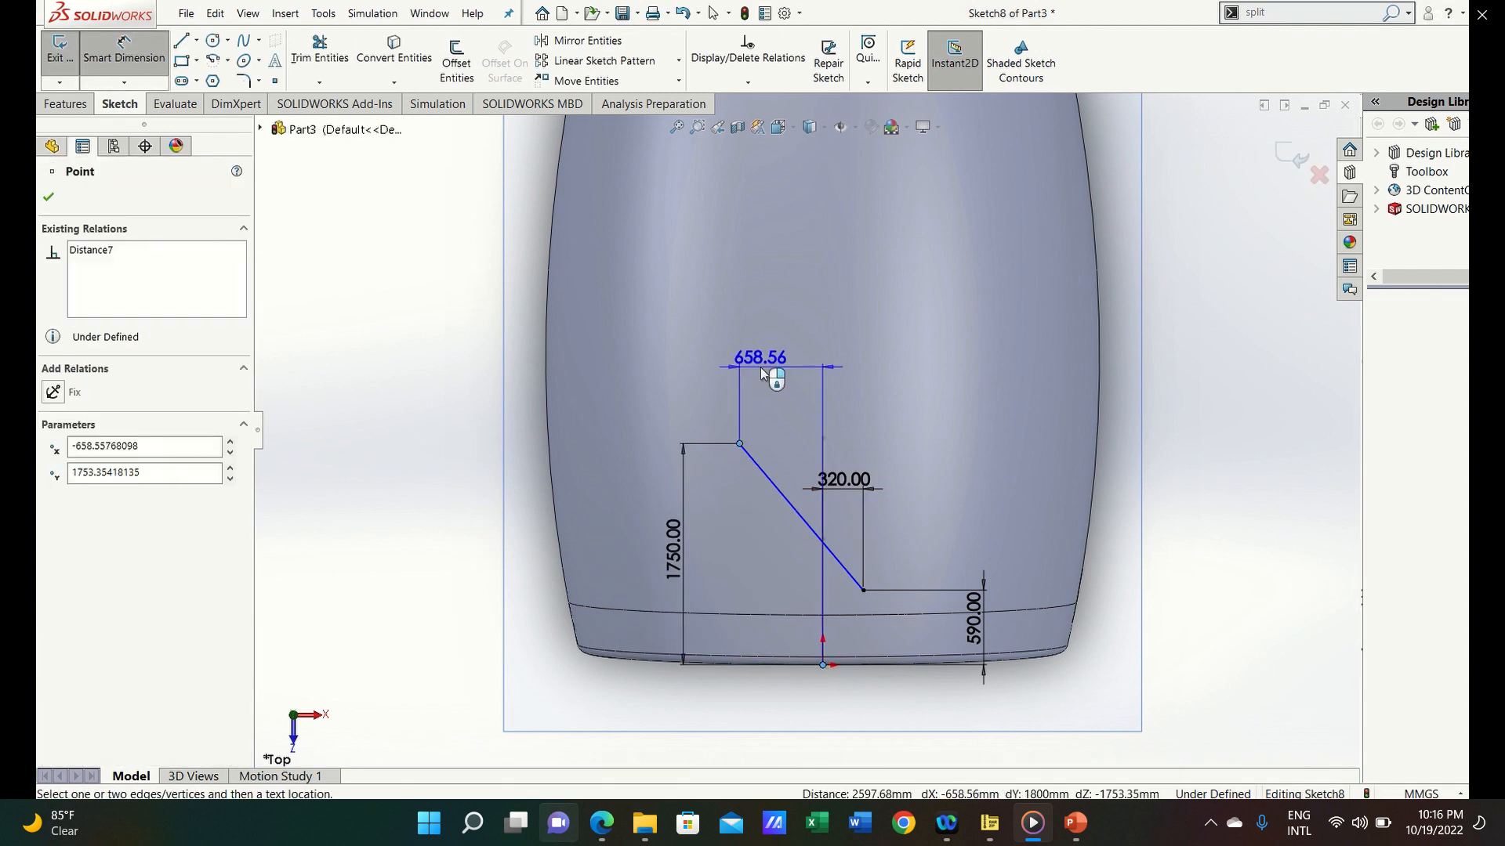
click(760, 365)
text(750)
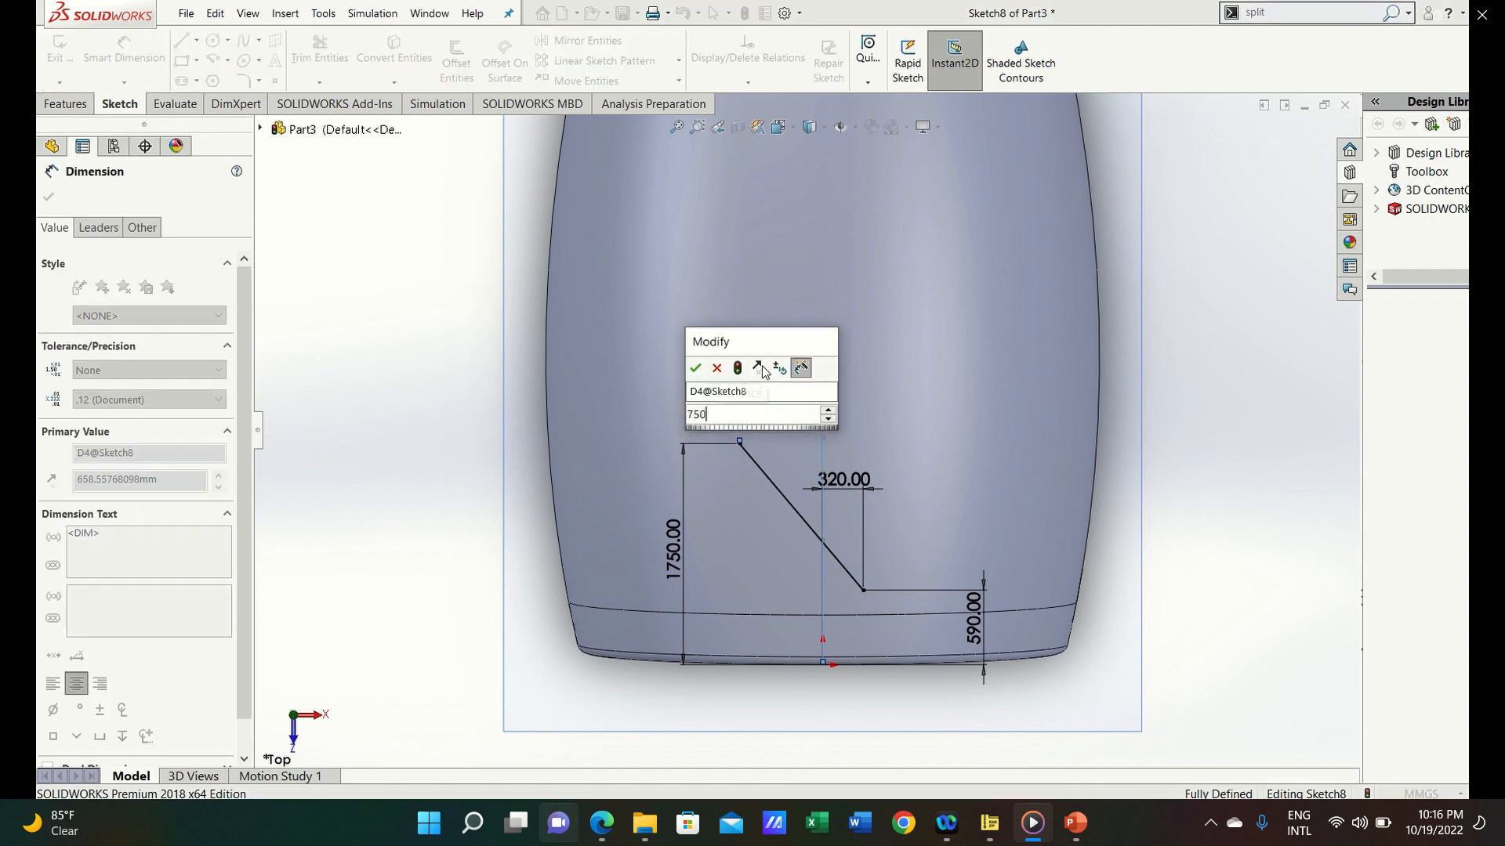
key(Return)
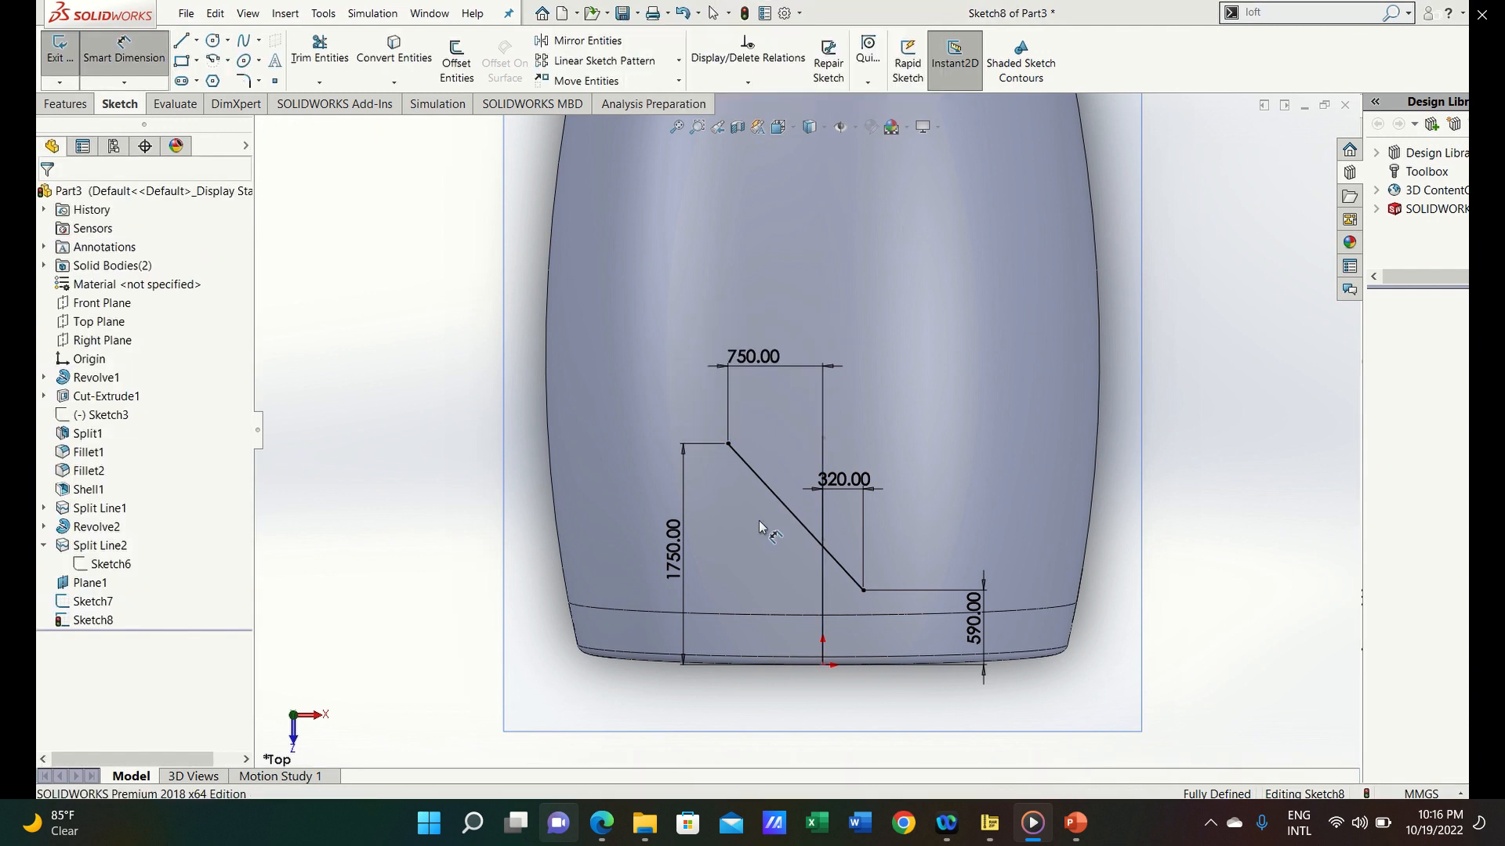
click(1303, 161)
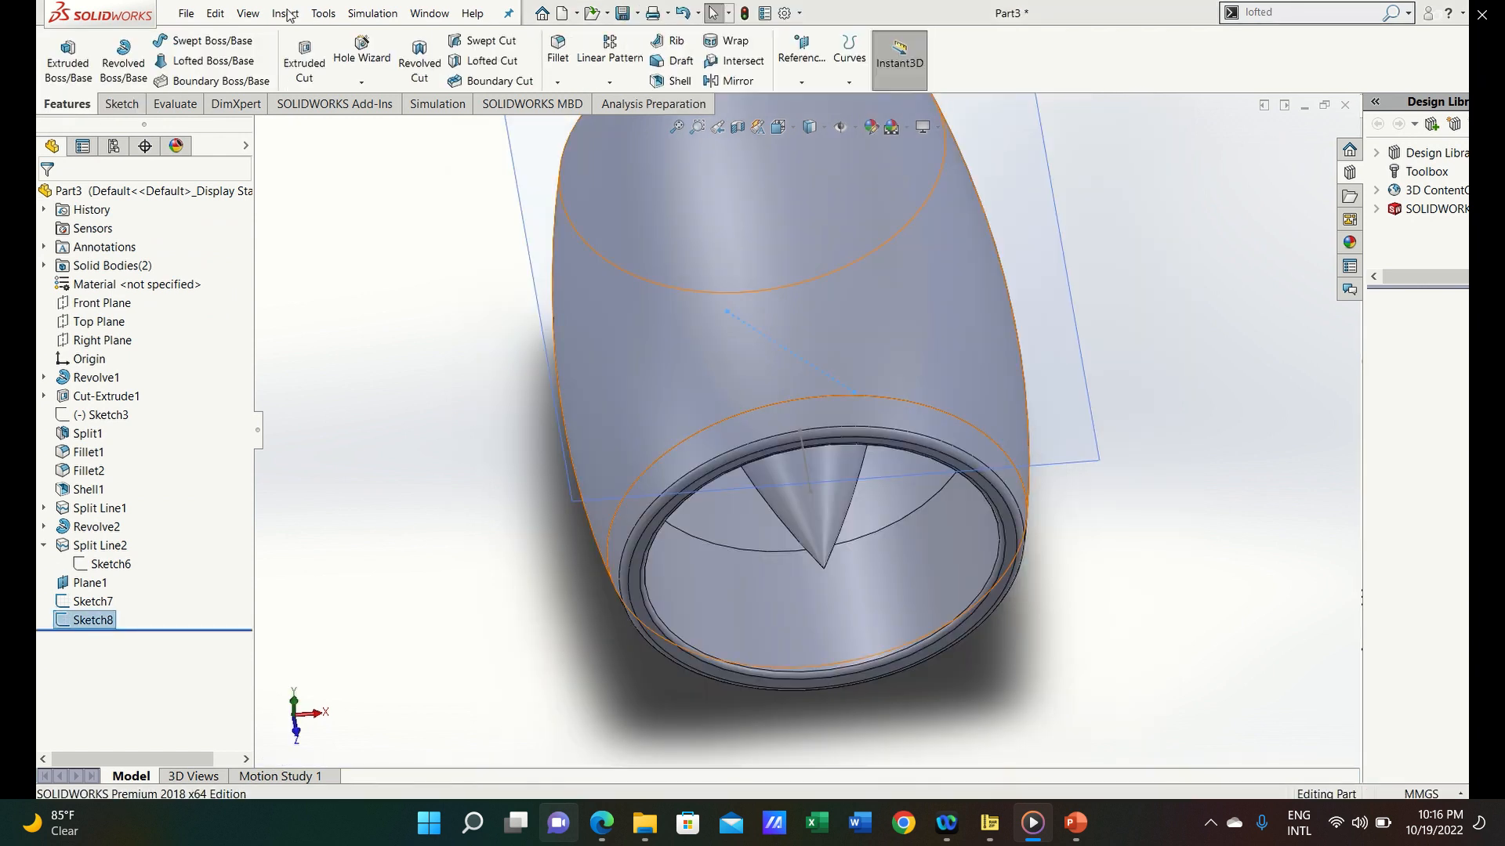
Create a lofted surface between the two line sketches to form the blade, and hide the offset plane
click(286, 14)
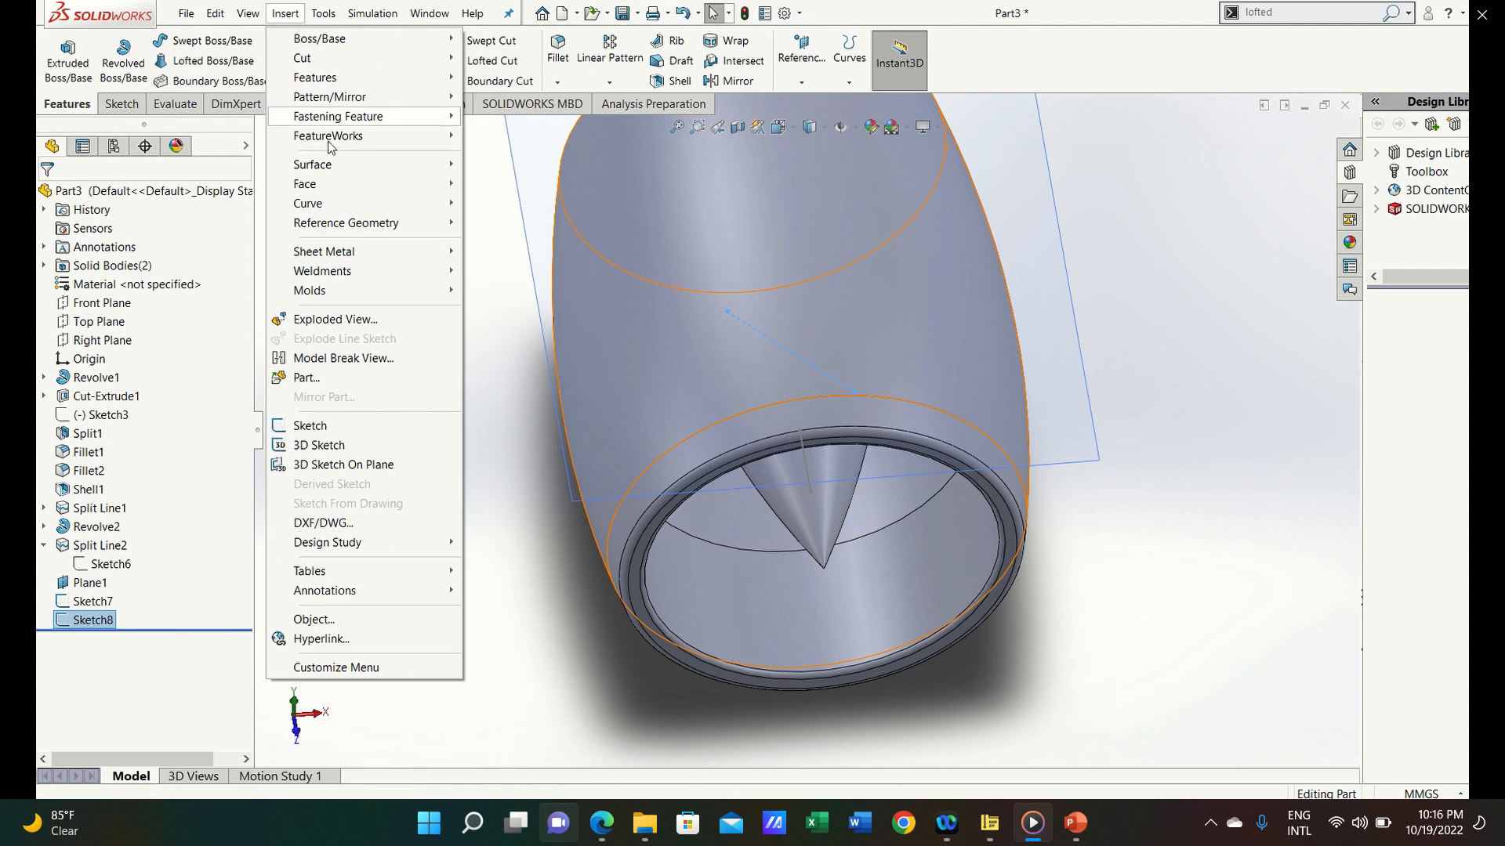
mouse_move(381, 166)
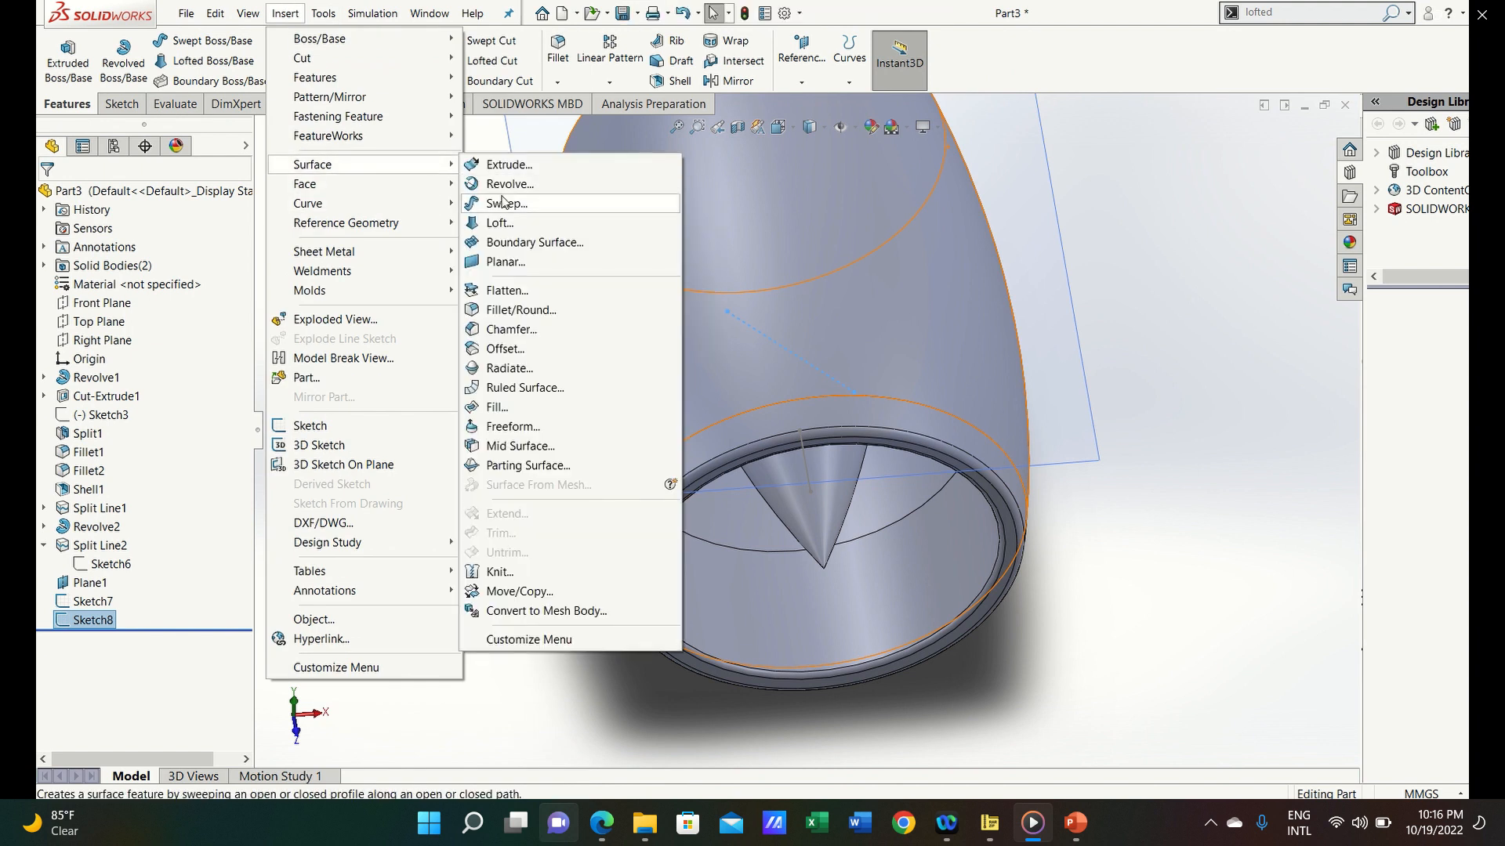
click(516, 223)
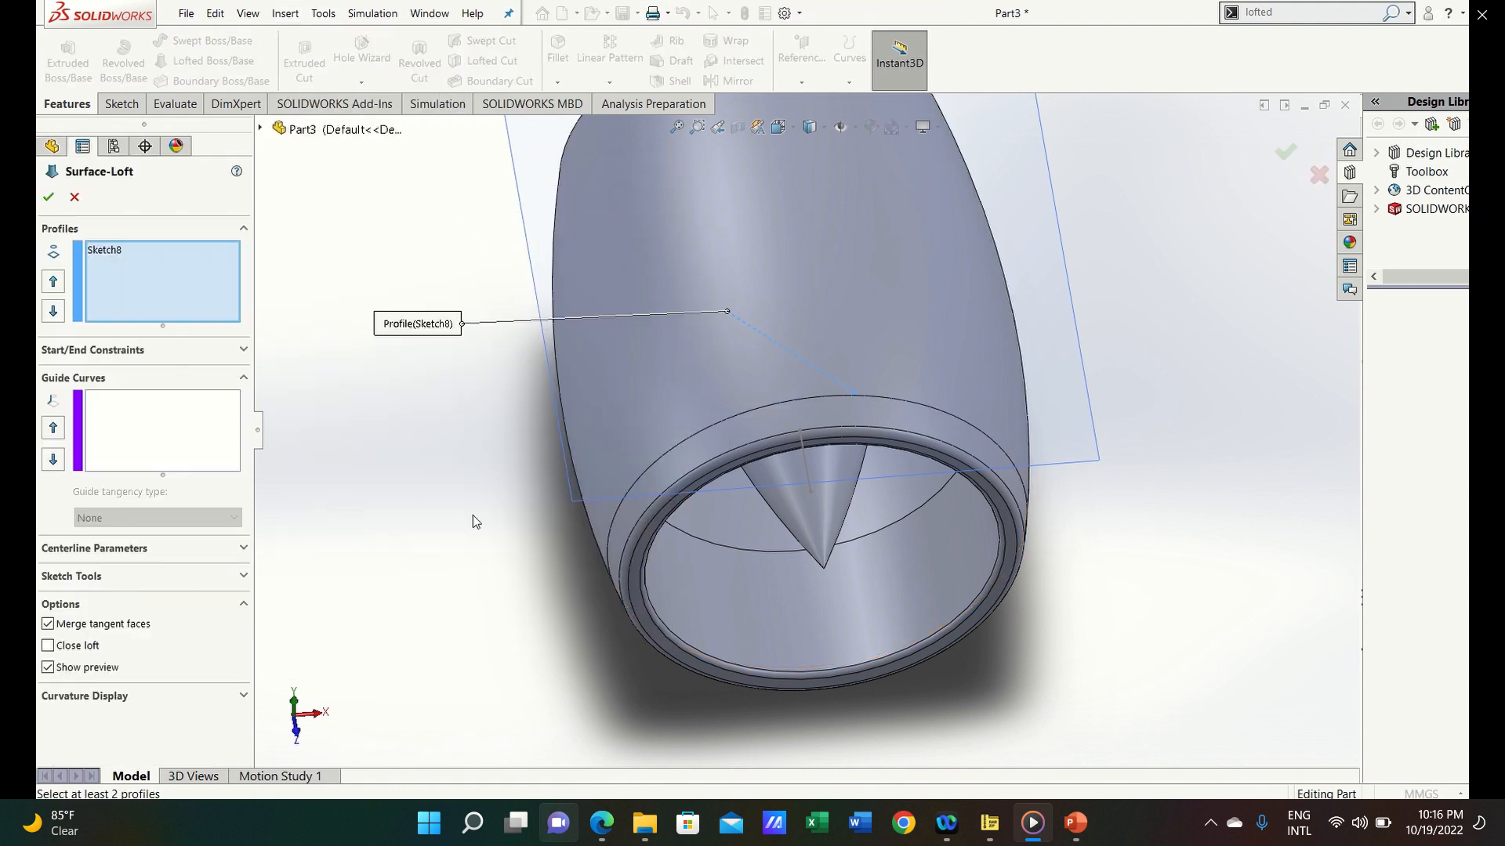
middle_drag(462, 523, 423, 482)
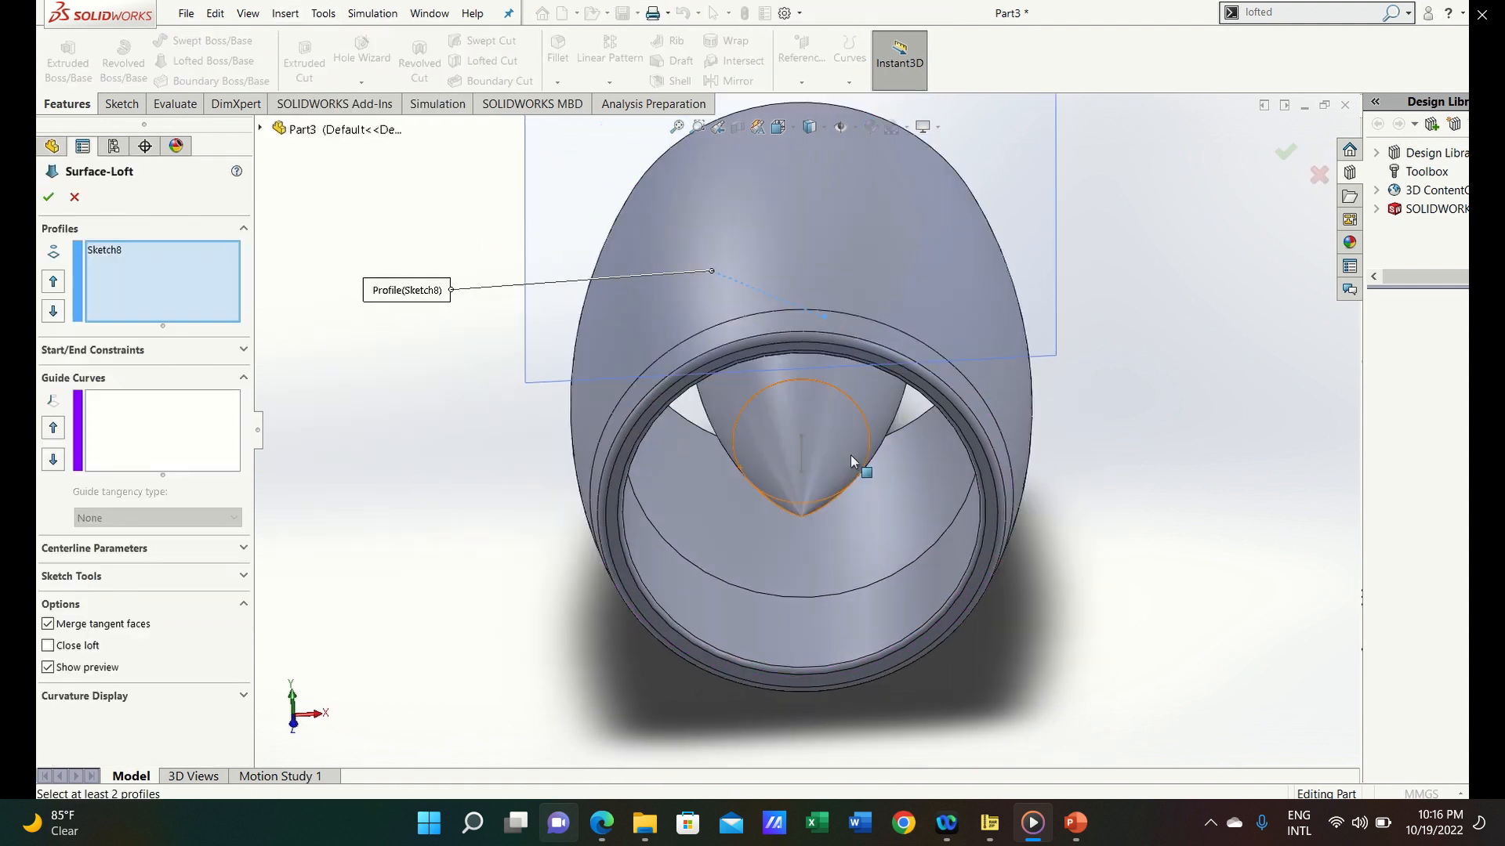
click(806, 453)
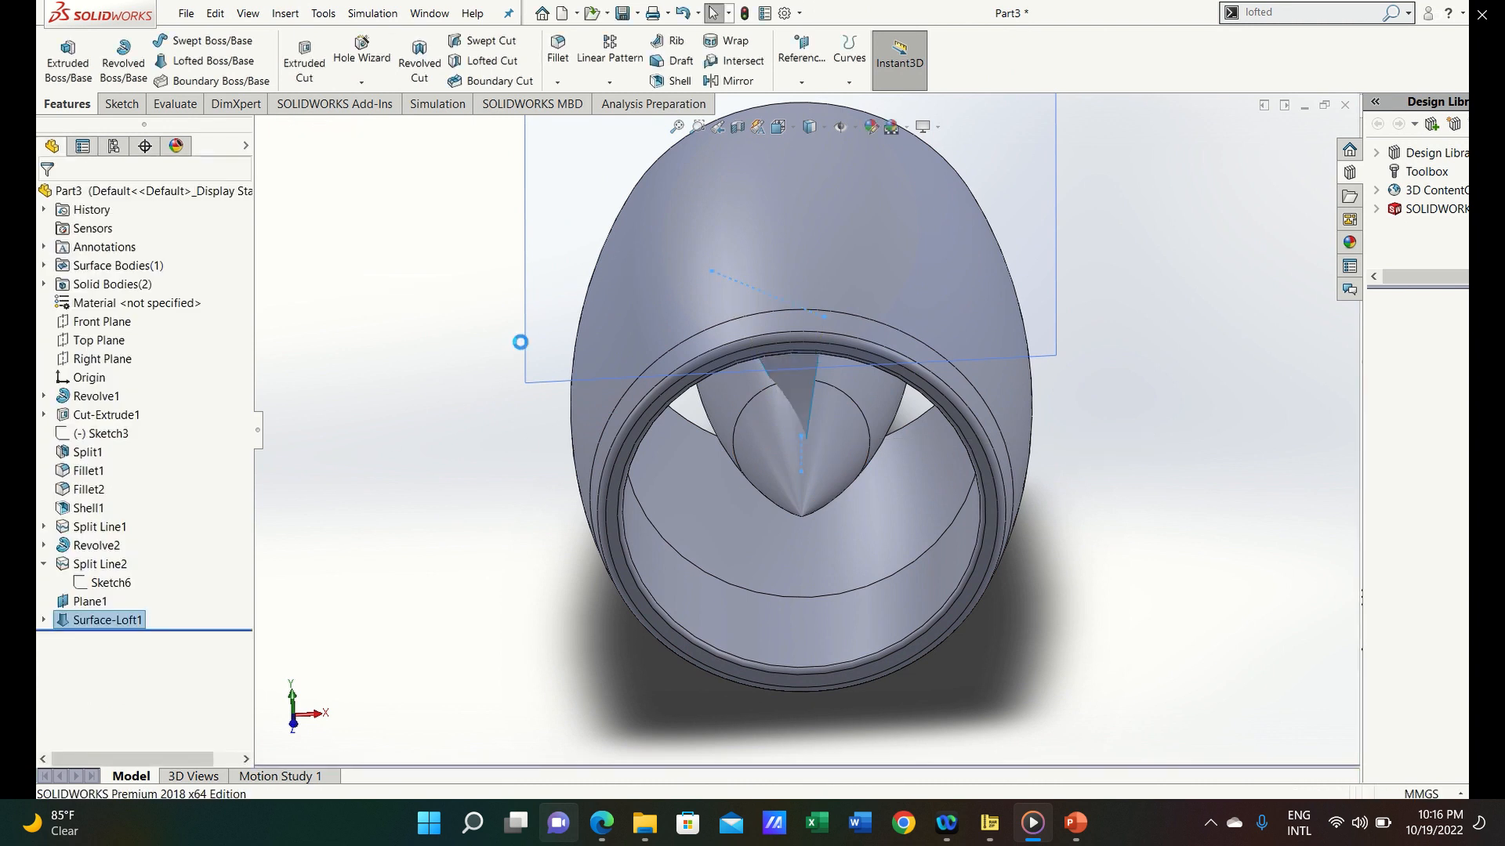
click(539, 323)
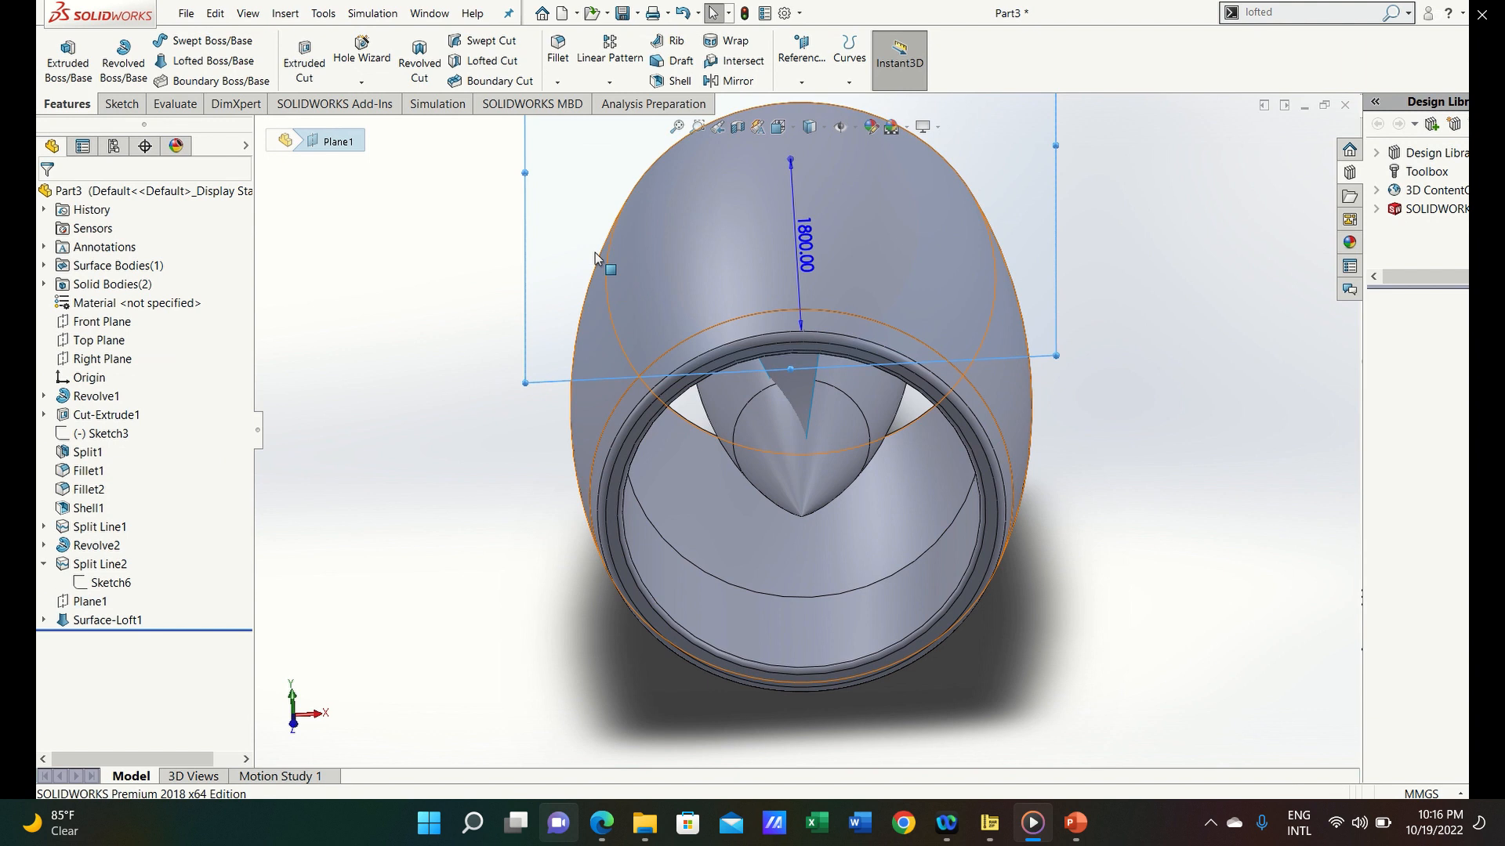
click(439, 125)
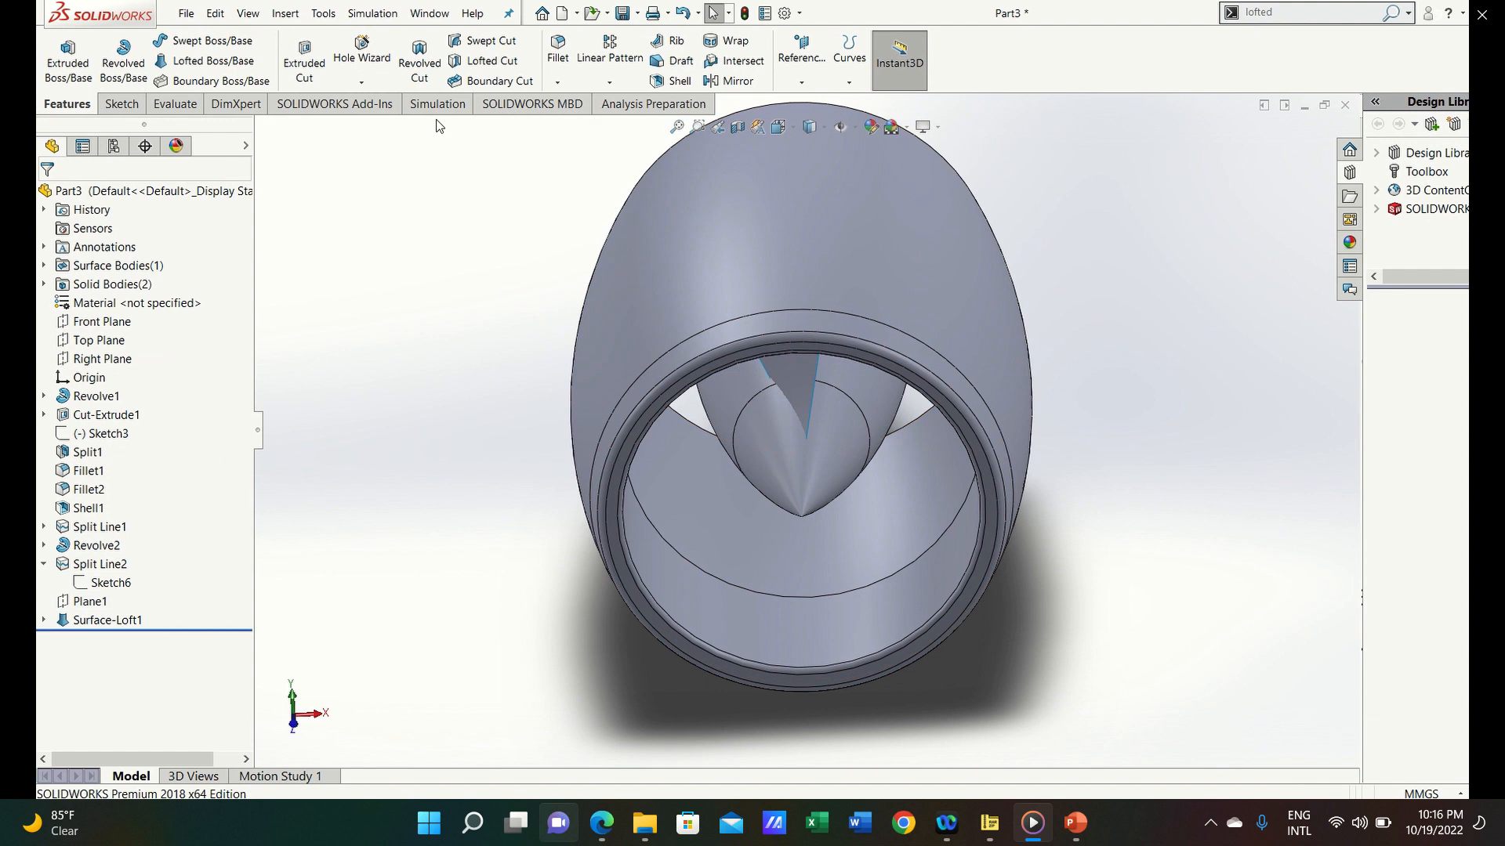
Start a sketch on the Right Plane, viewed normal to it, with the model displayed with hidden lines visible
middle_drag(577, 423, 478, 368)
click(102, 358)
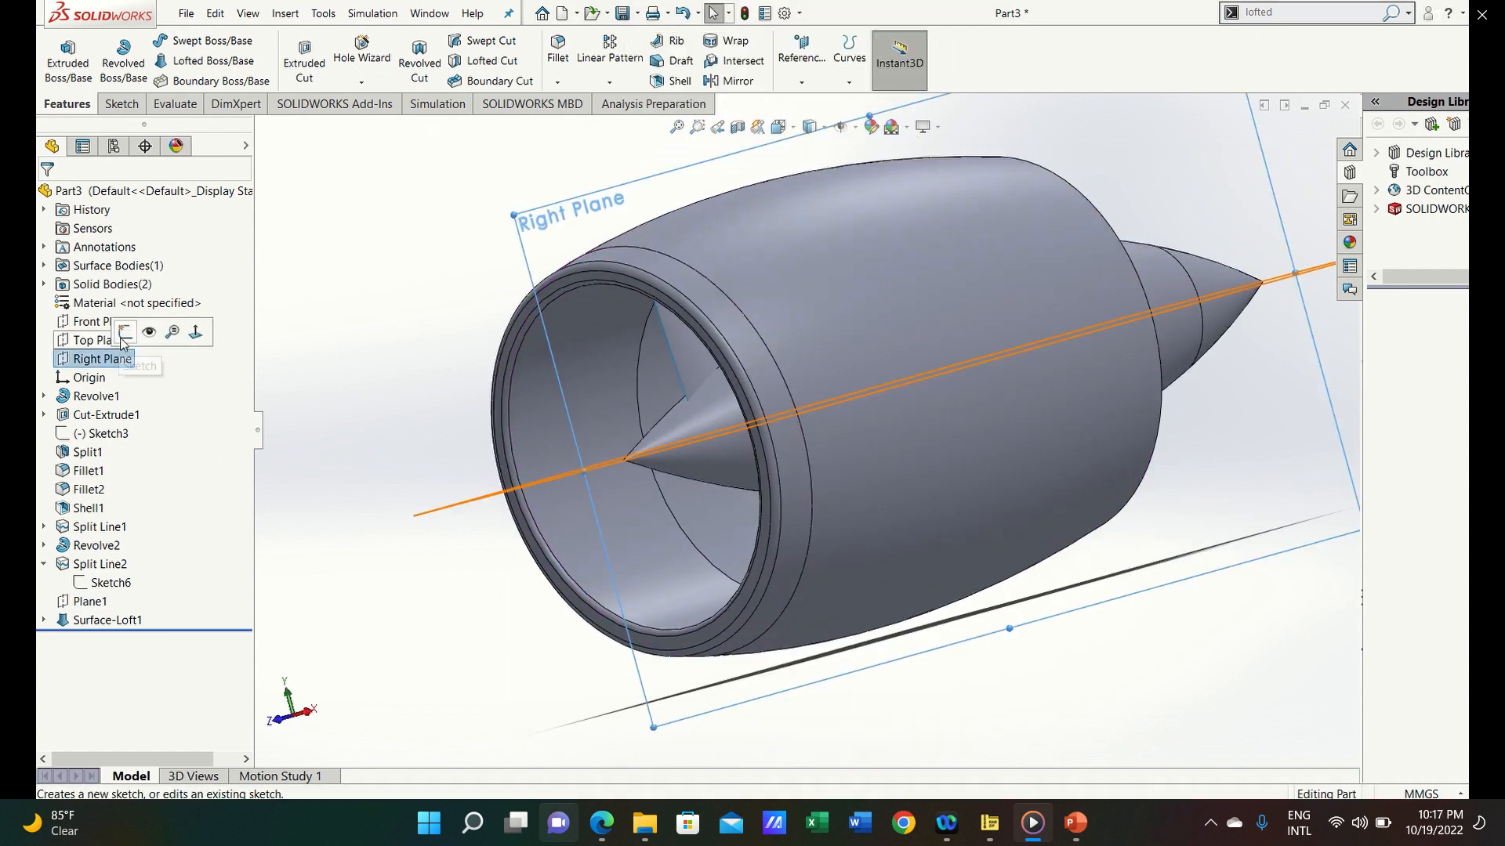
click(123, 335)
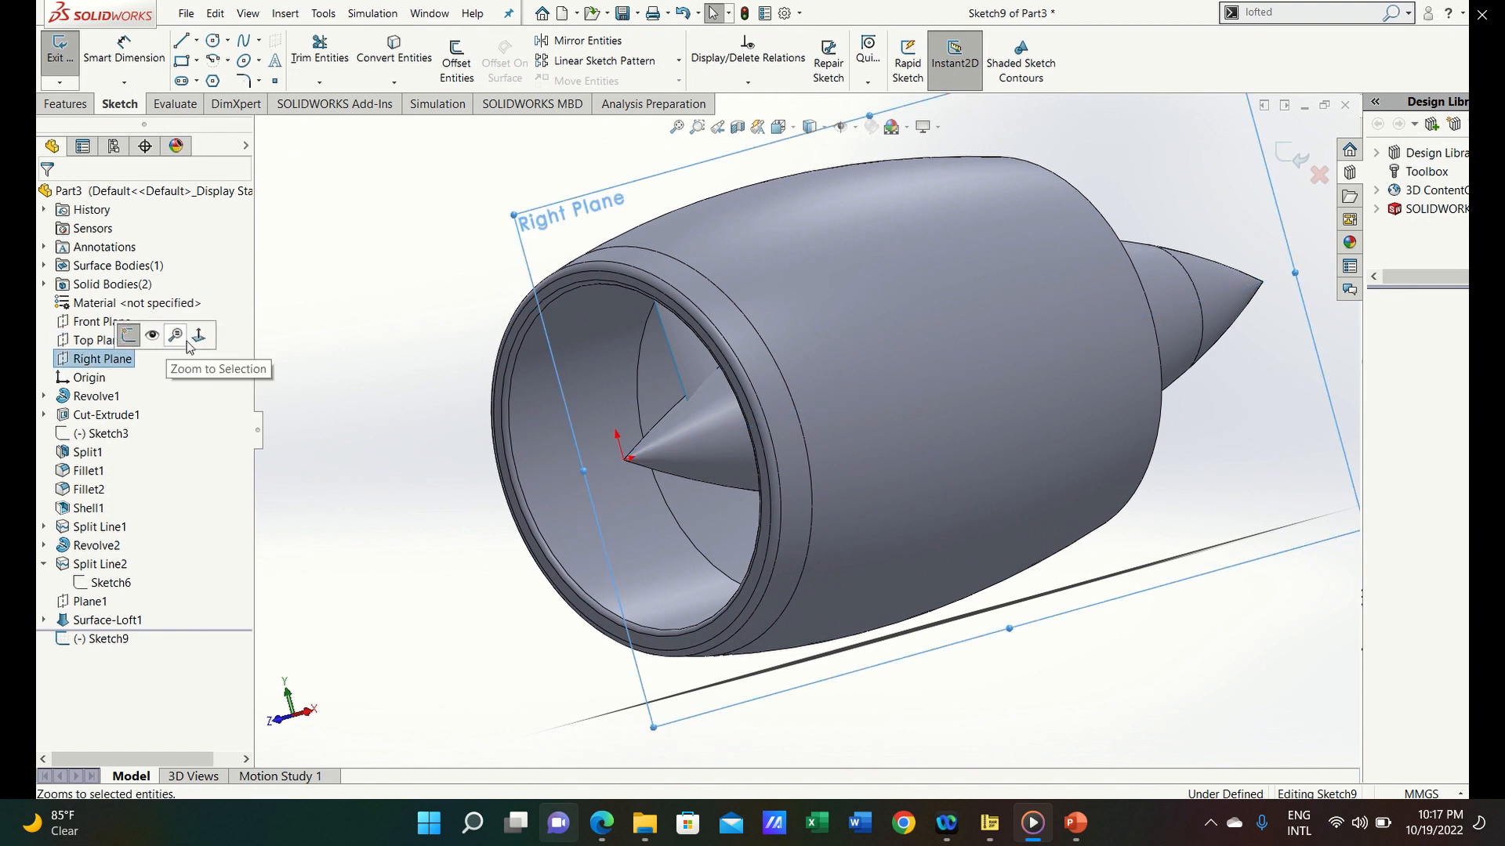
click(198, 336)
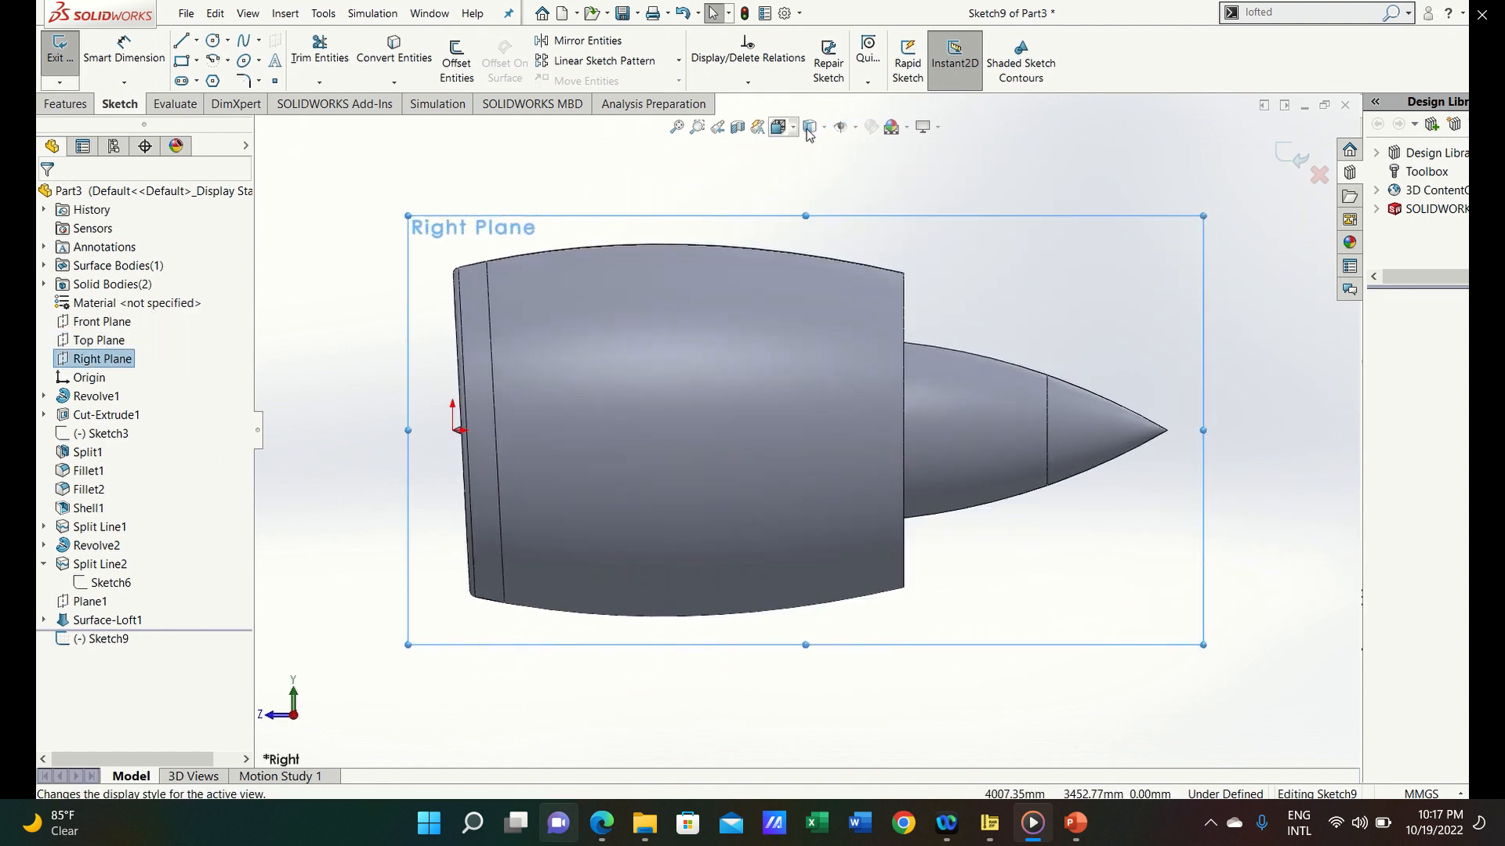
click(819, 132)
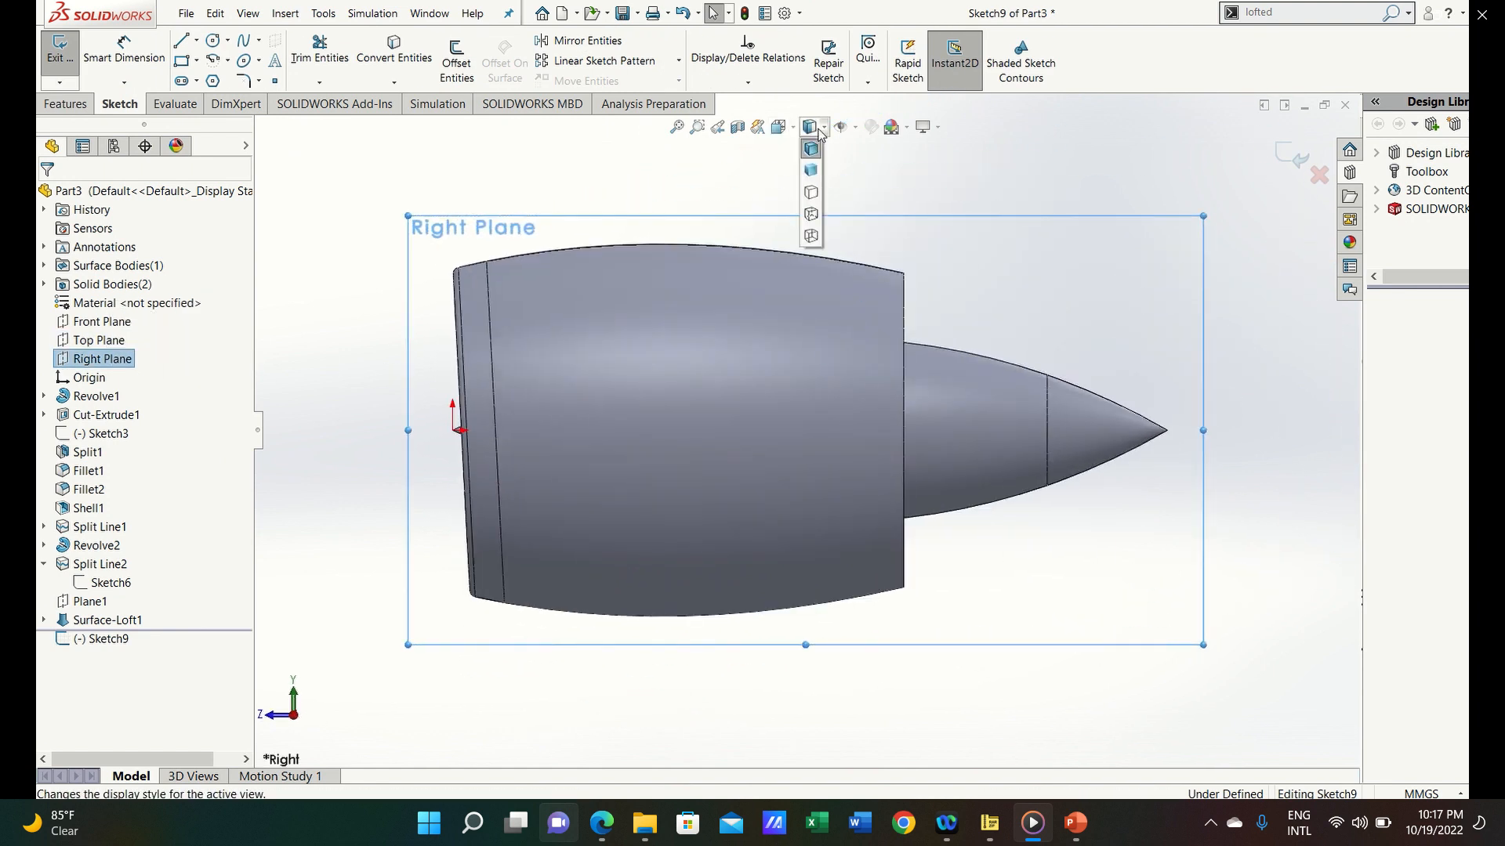
click(811, 214)
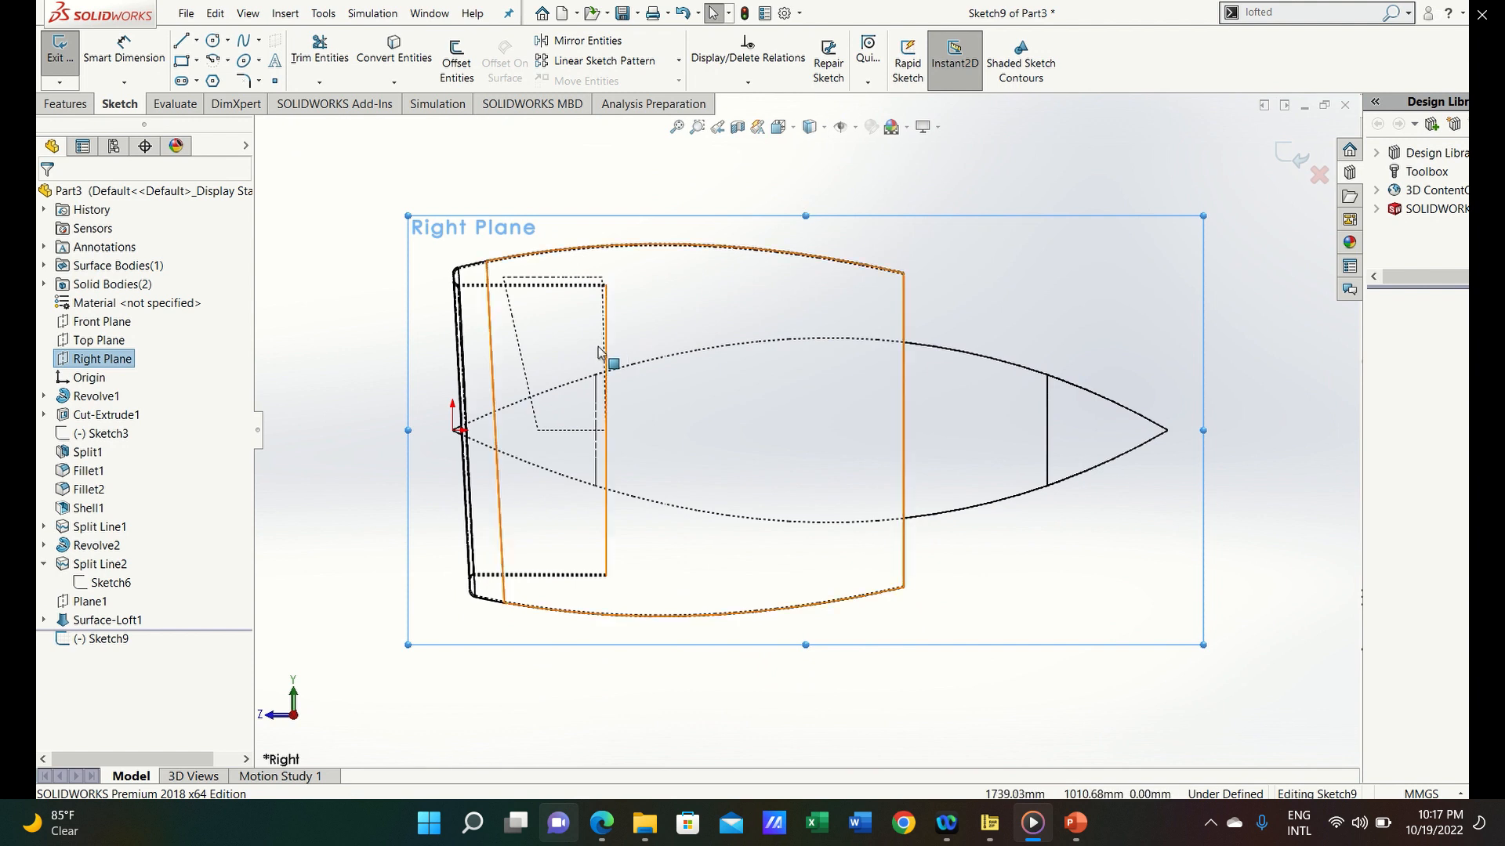
Convert the blade surface's slanted front edge into the sketch and shorten the line by moving its upper endpoint down along the edge
scroll(530, 366, down, 2)
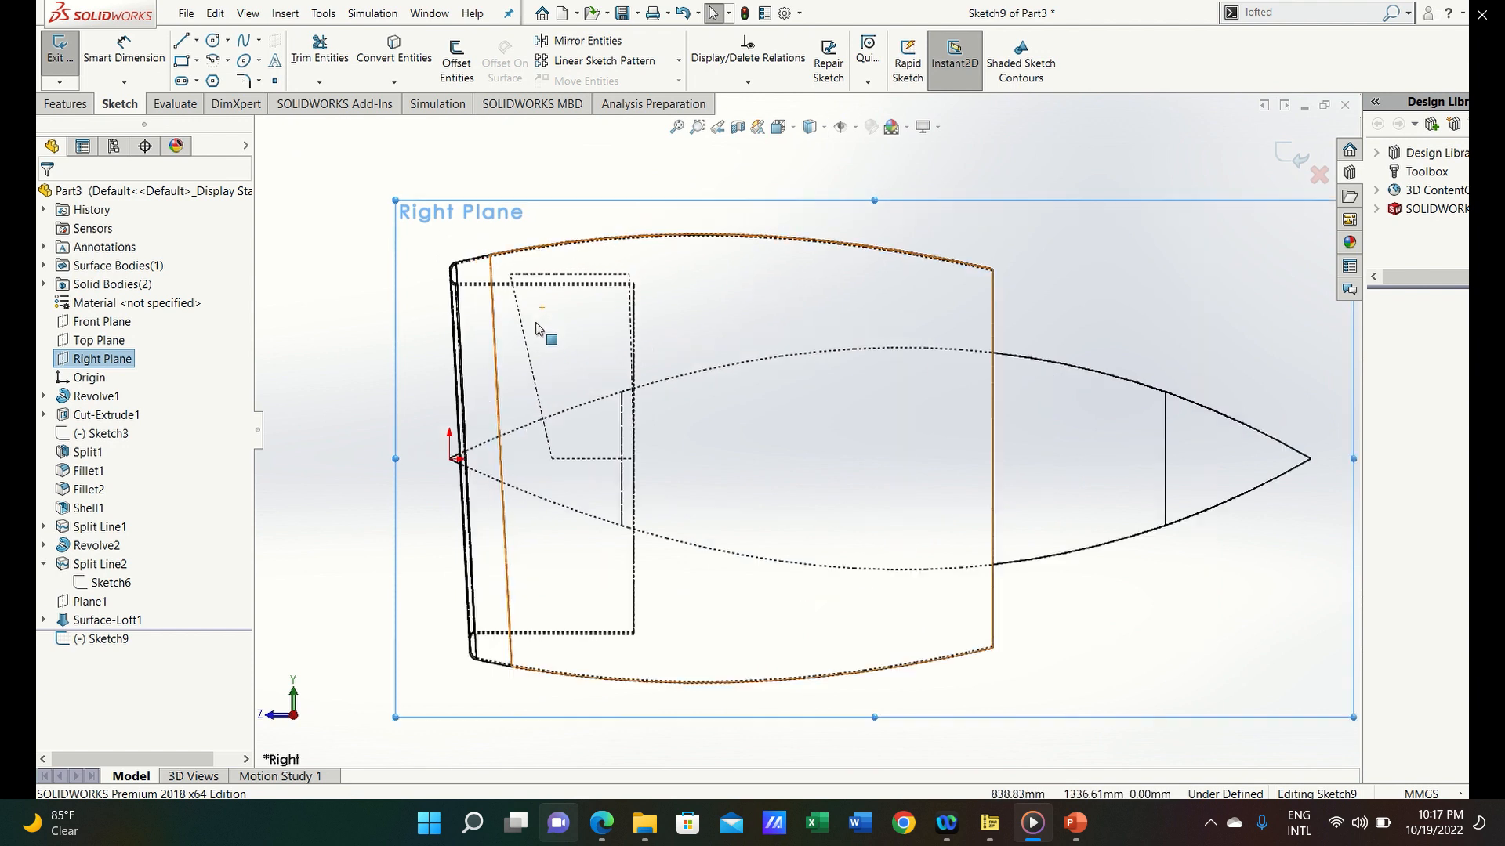
click(532, 367)
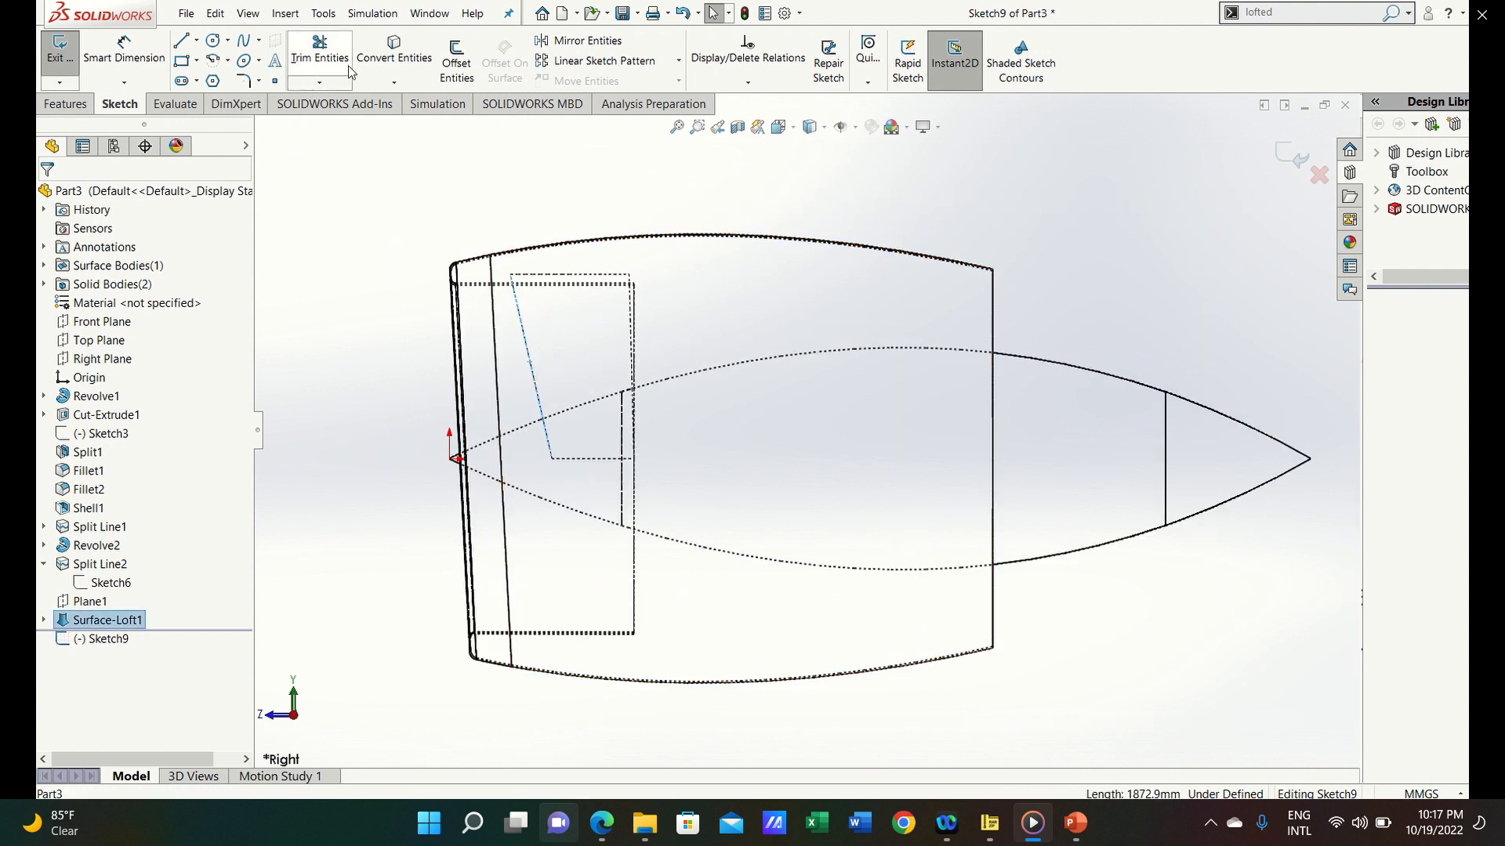
click(401, 56)
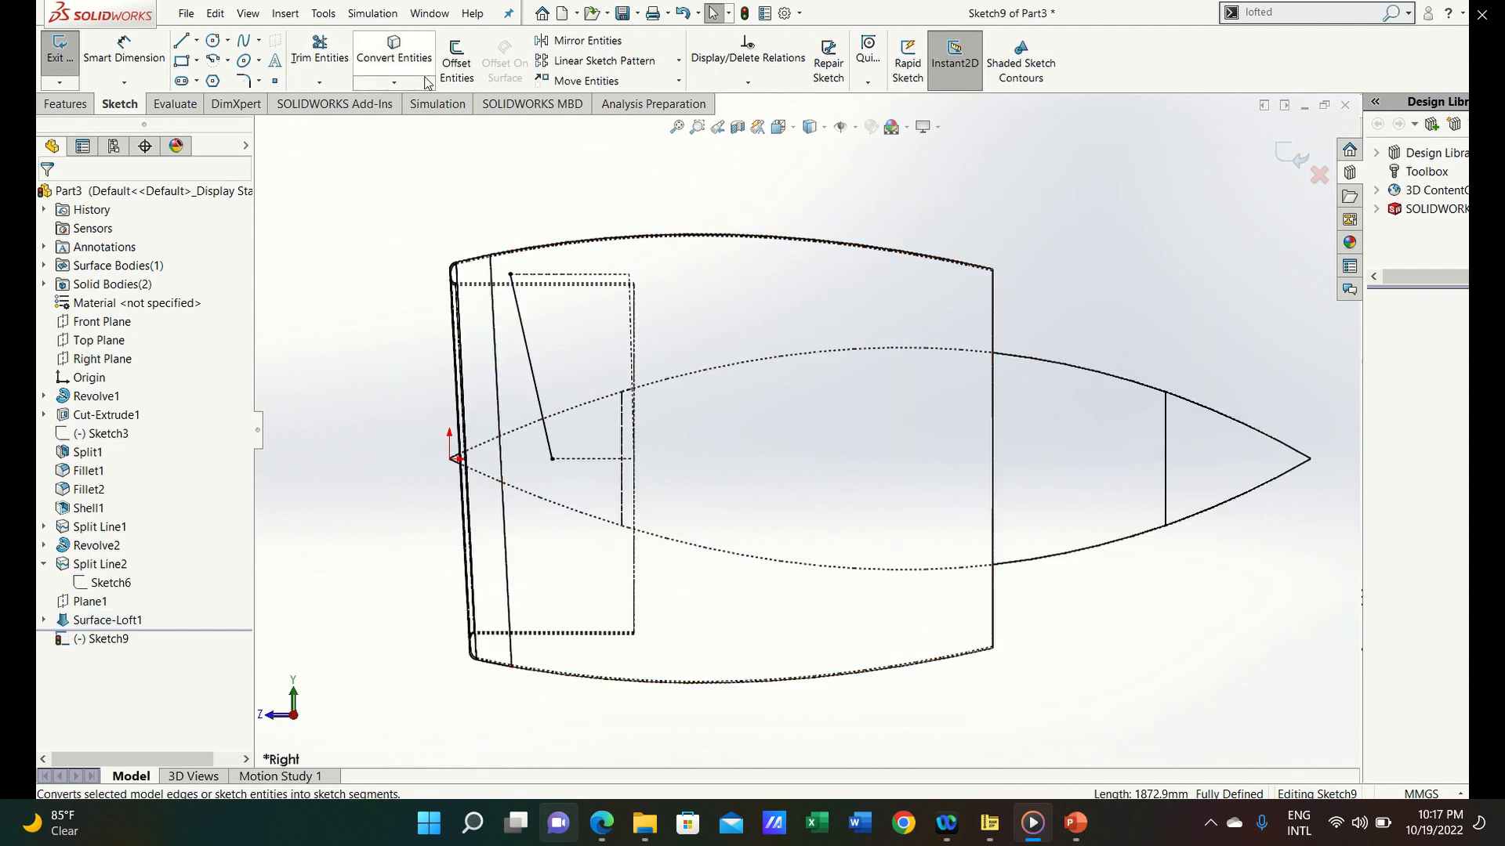
click(511, 275)
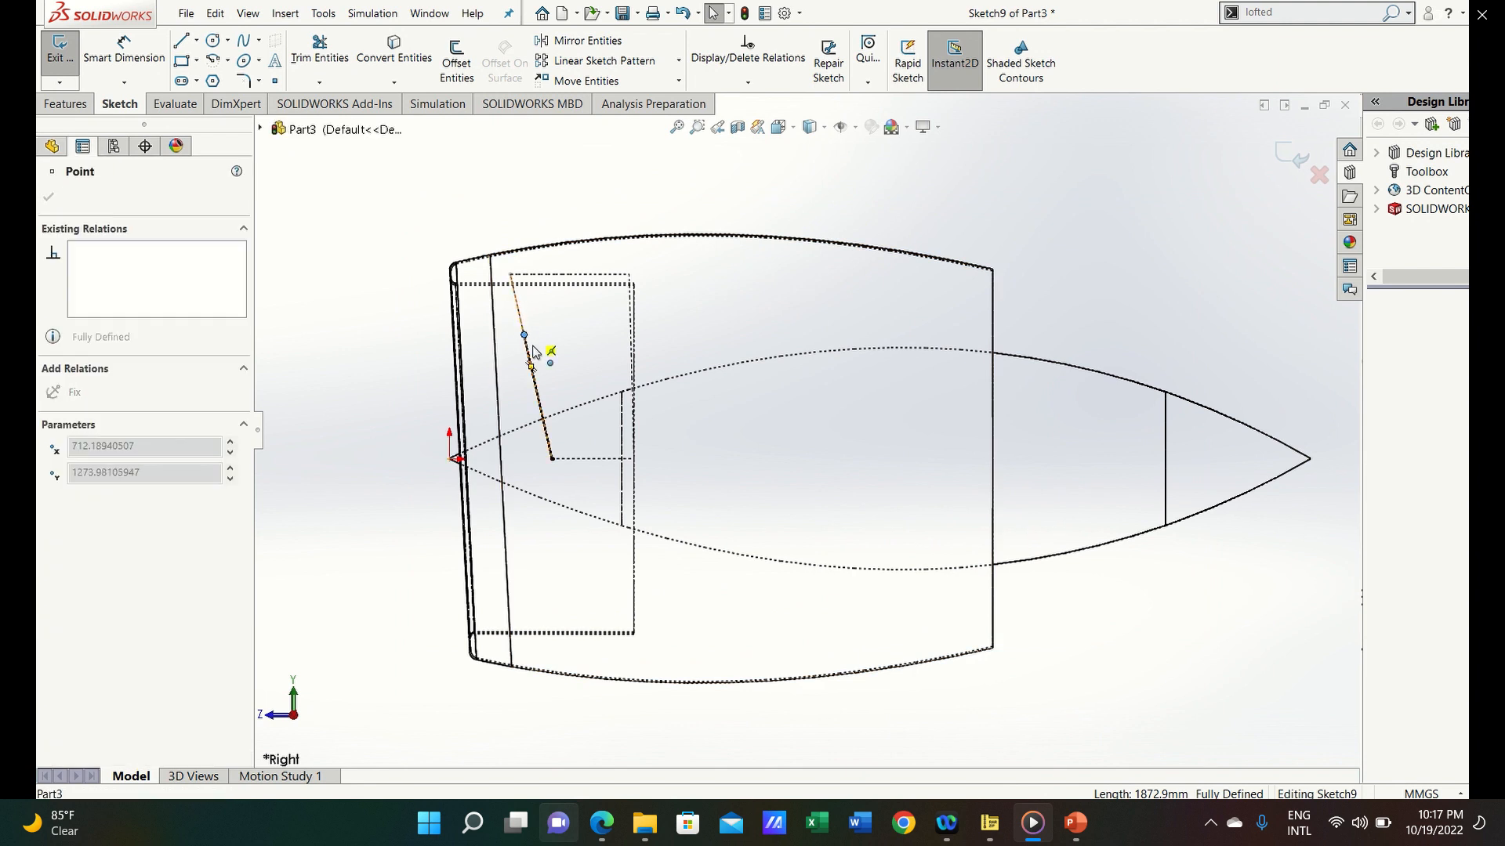
click(552, 402)
Dimension the shortened slanted line with an aligned length of 450 mm
key(s)
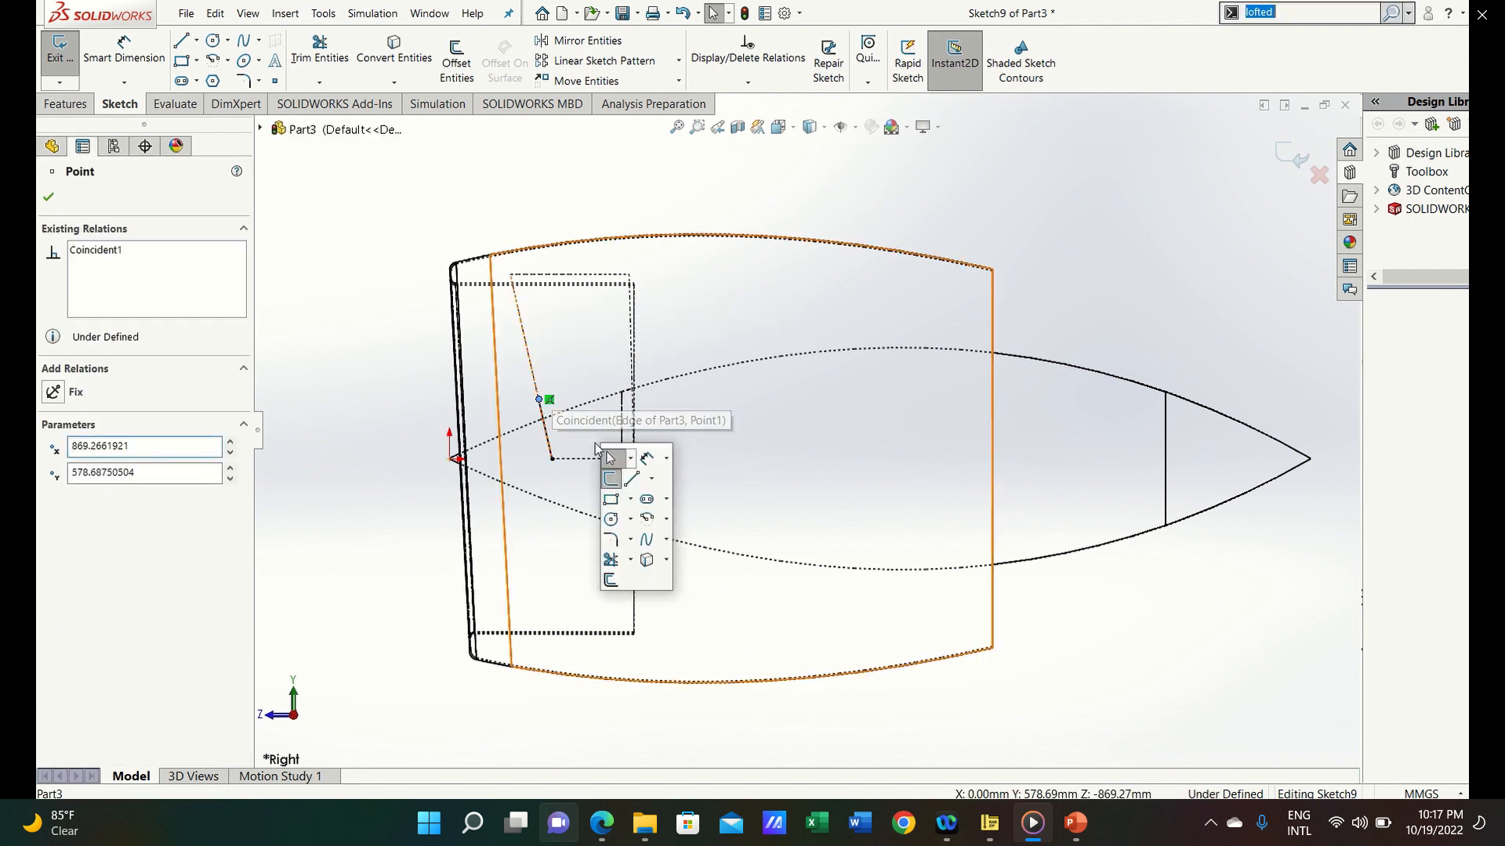
click(646, 460)
click(549, 438)
click(572, 424)
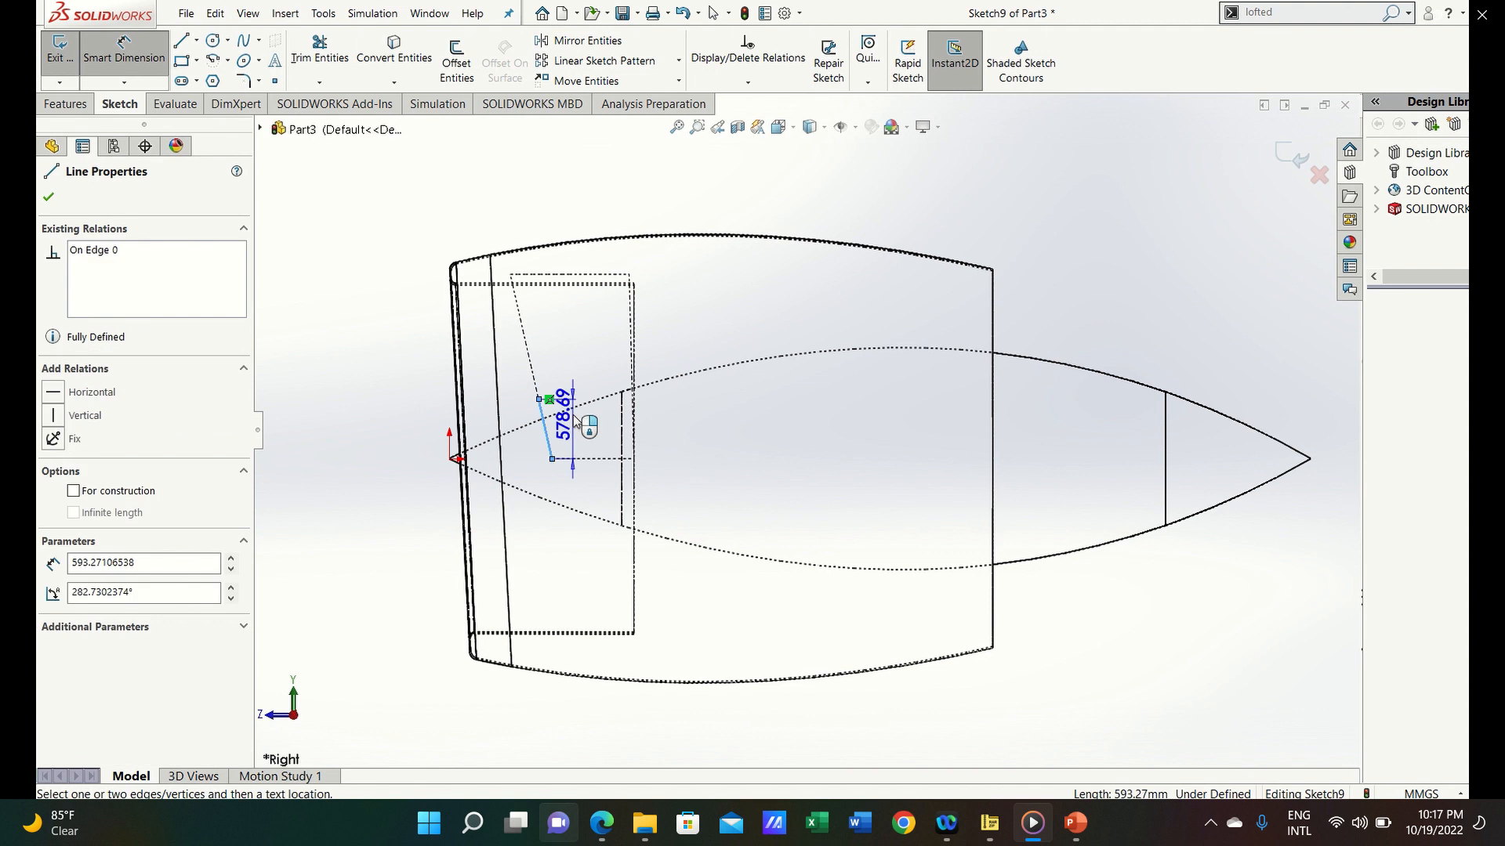
click(590, 397)
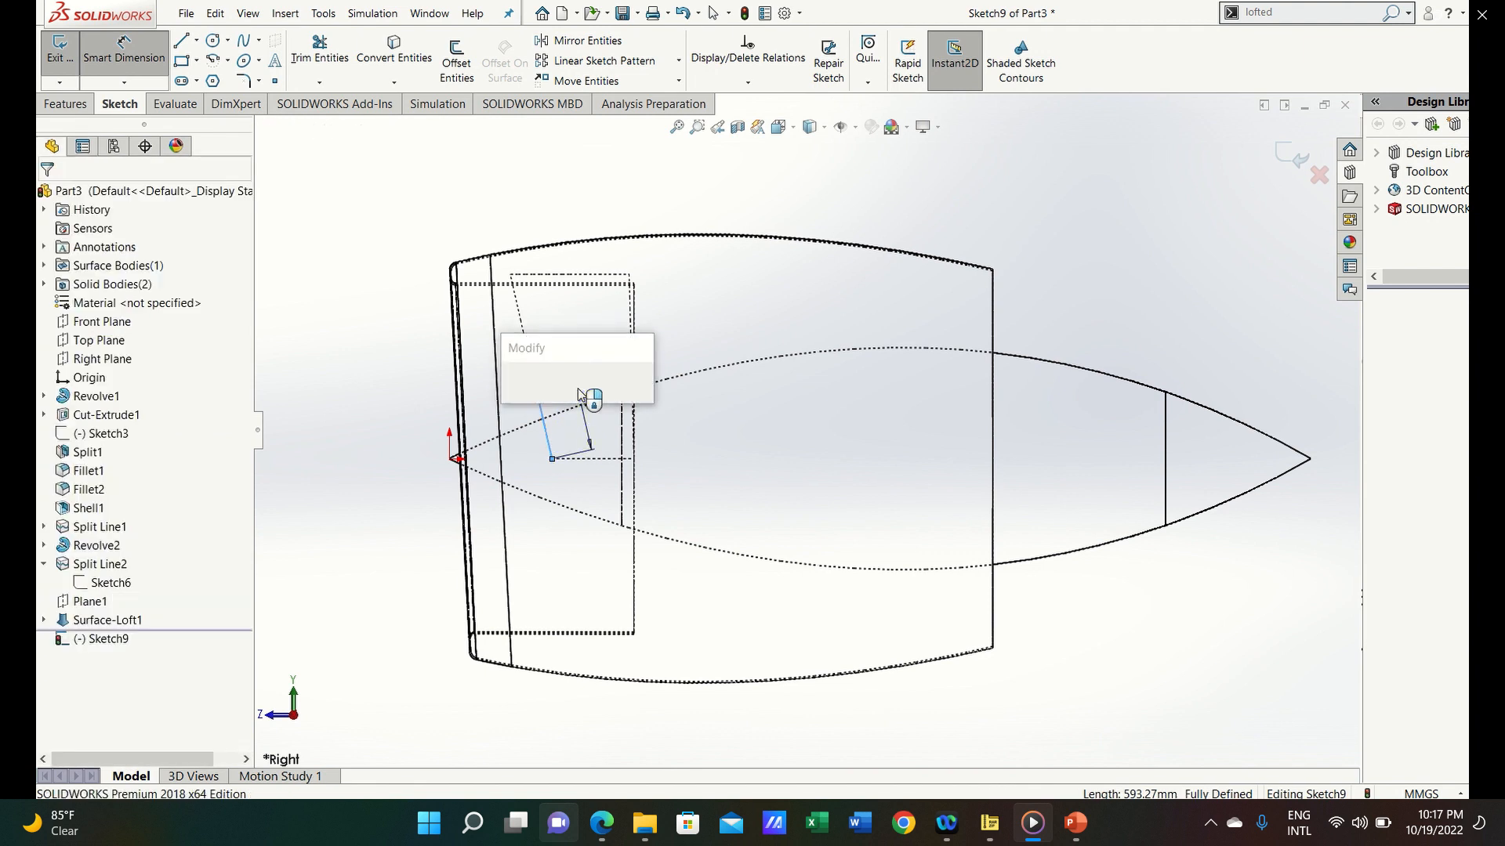
text(450)
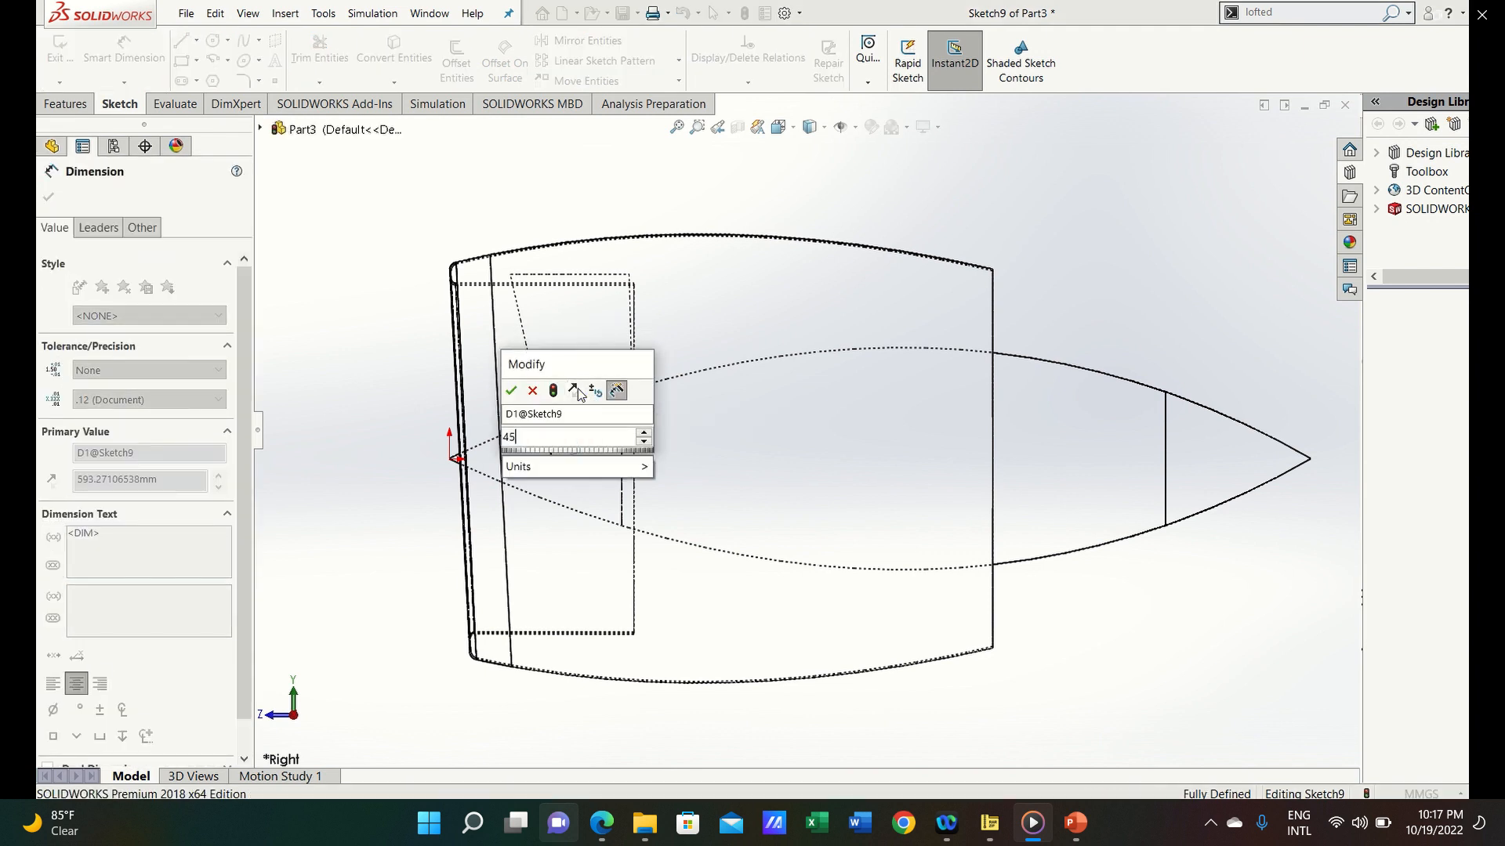
key(Return)
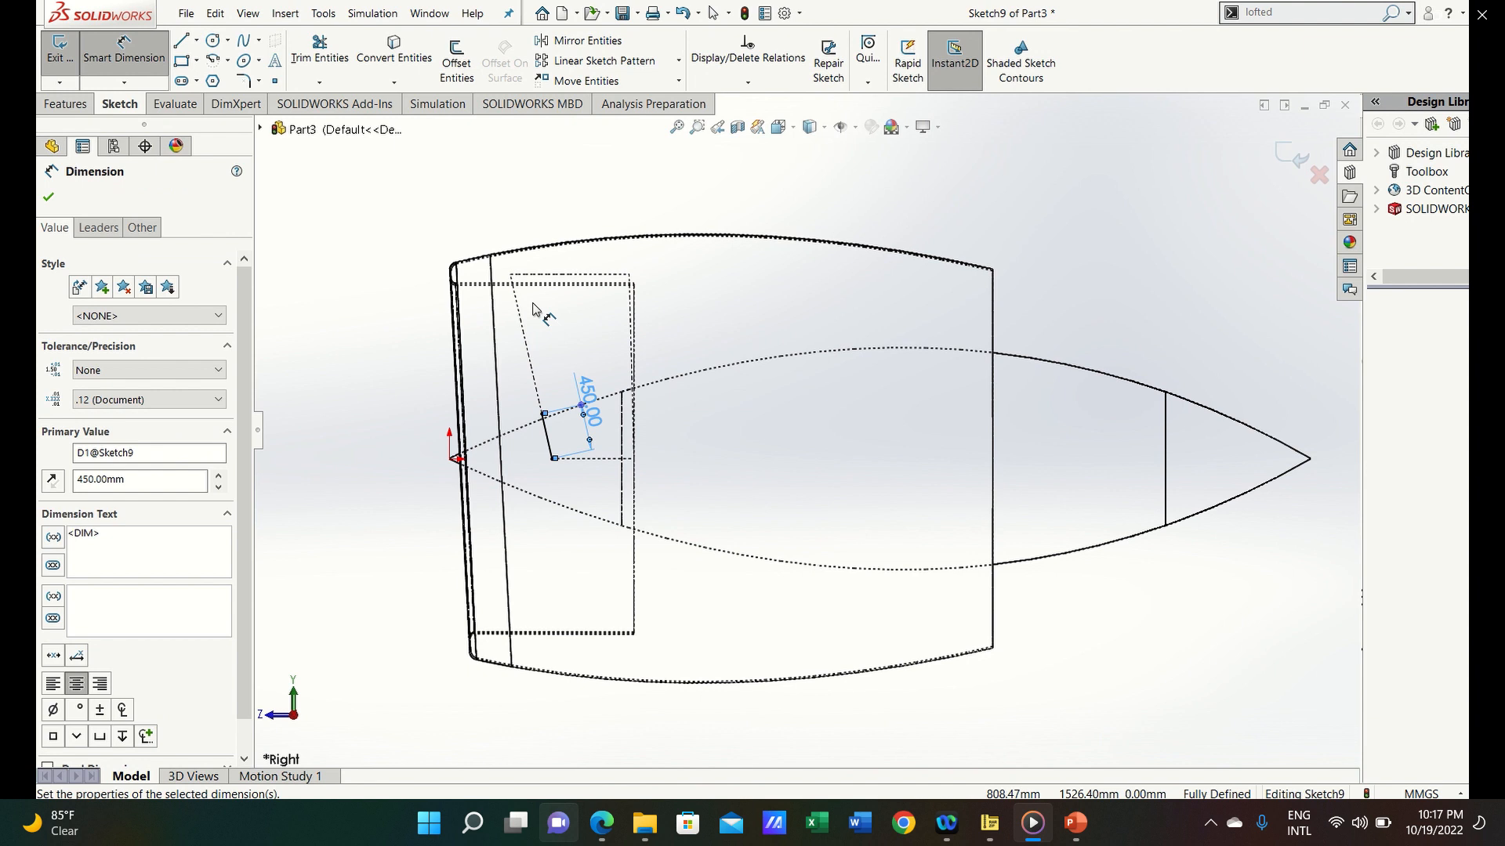
key(Escape)
Convert the shell's upper inner edge, across the top of the blade surface, into the sketch
click(562, 285)
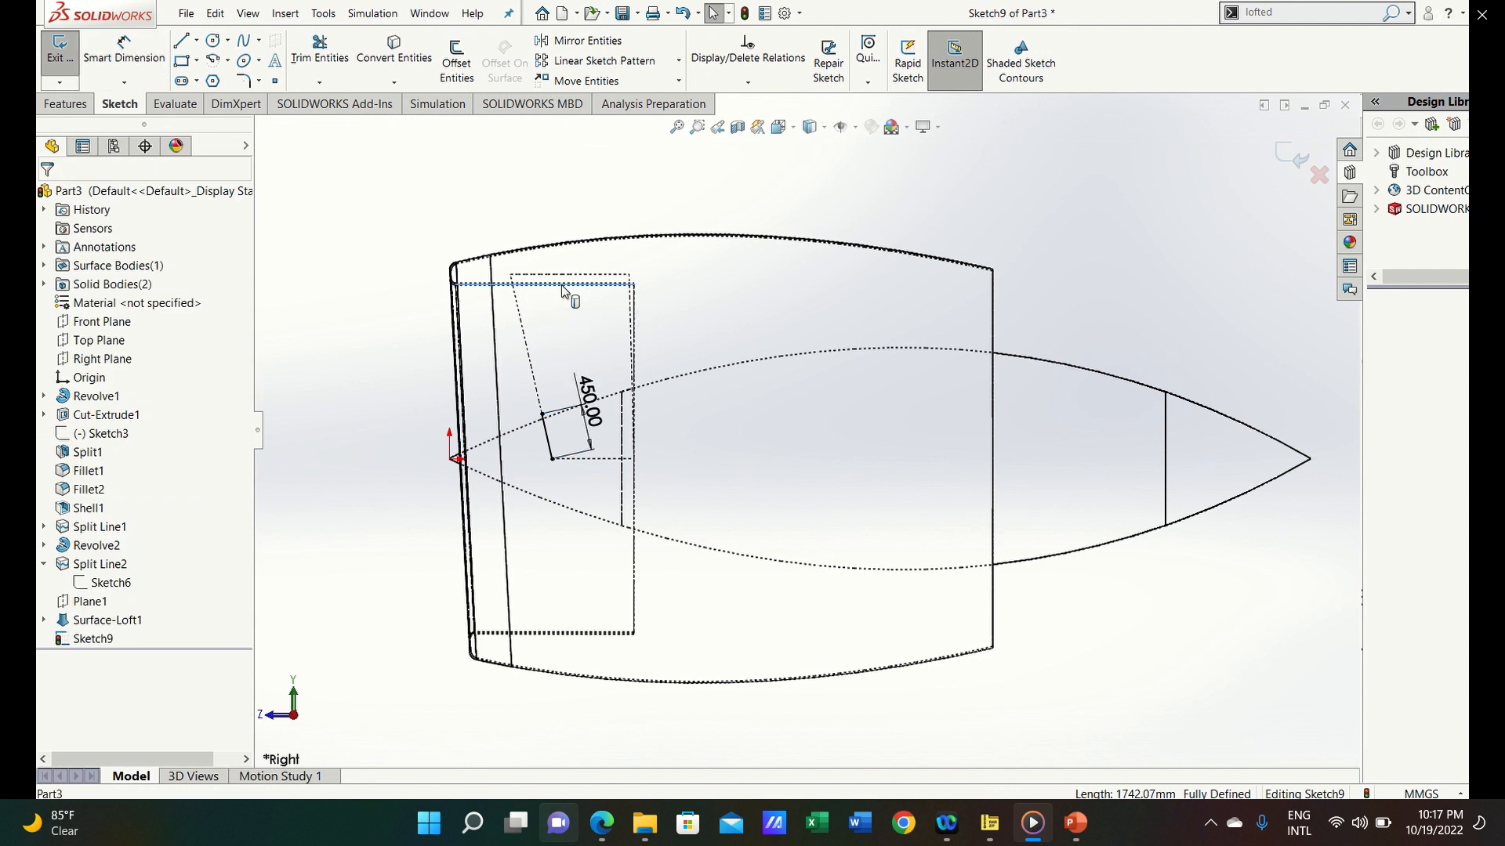
click(398, 53)
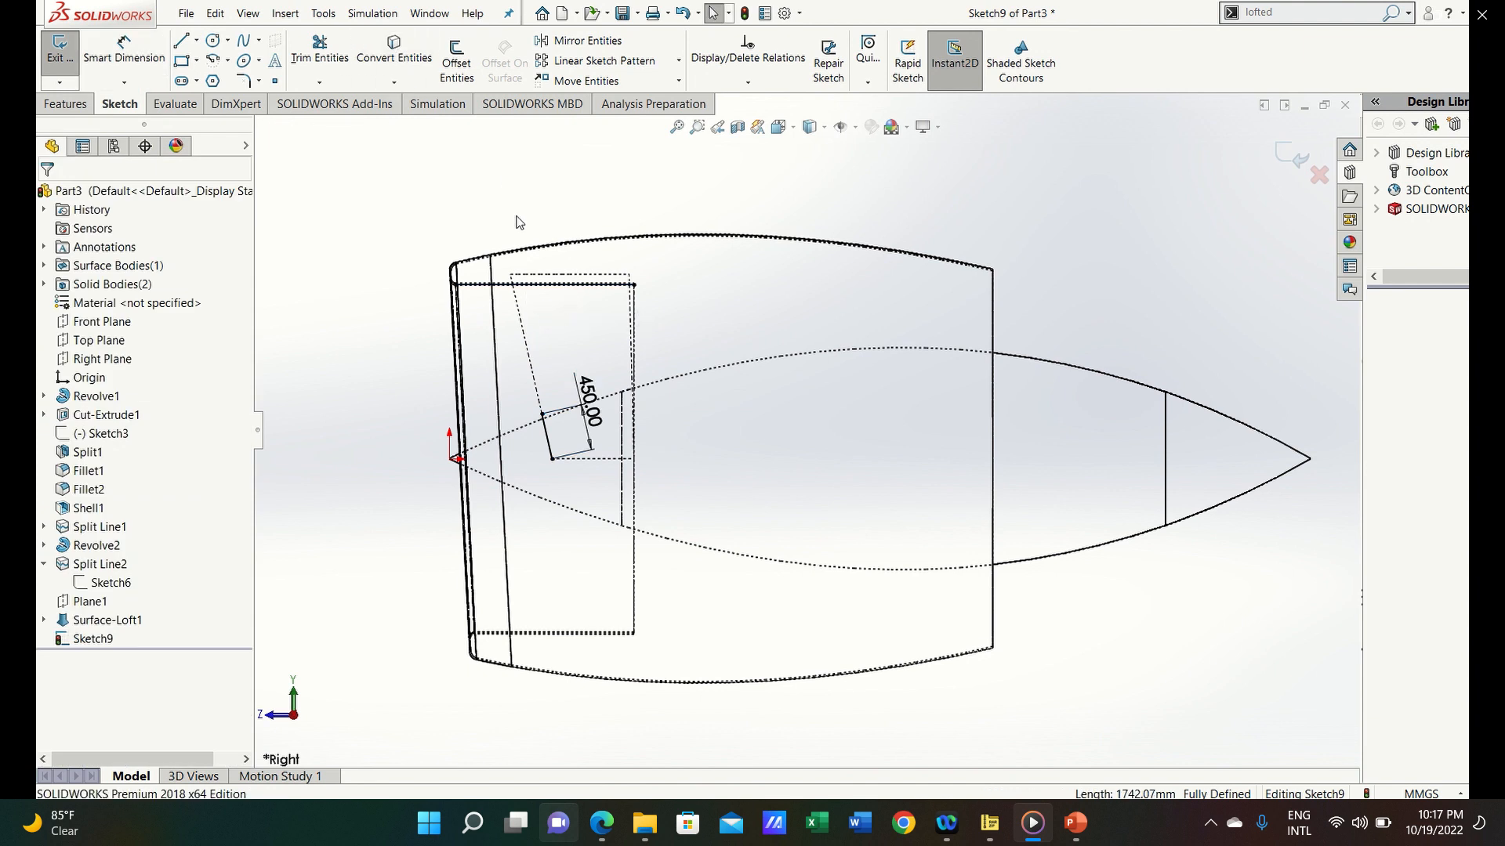
click(558, 286)
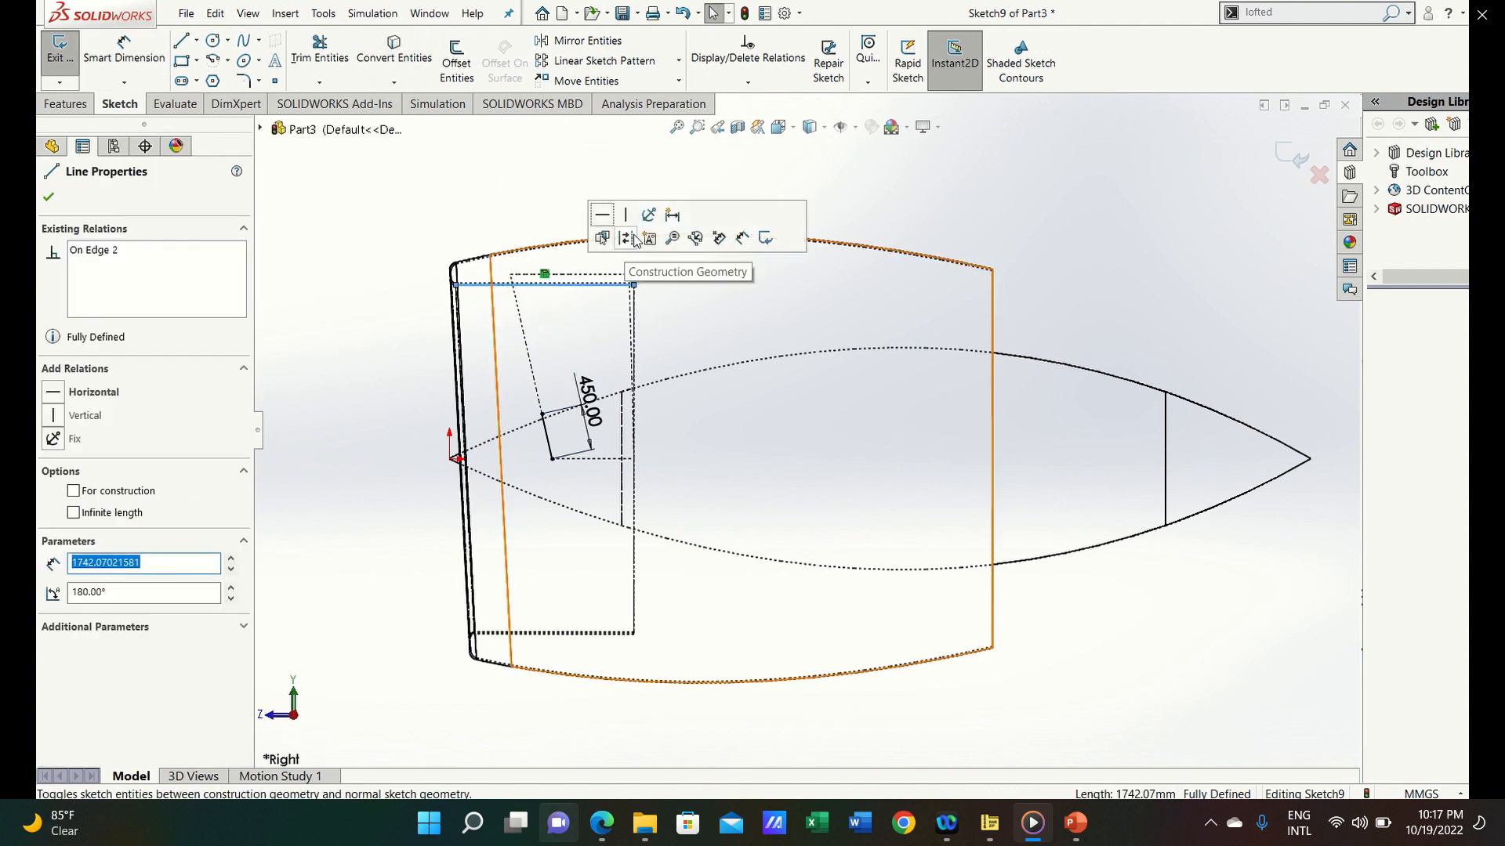
key(Escape)
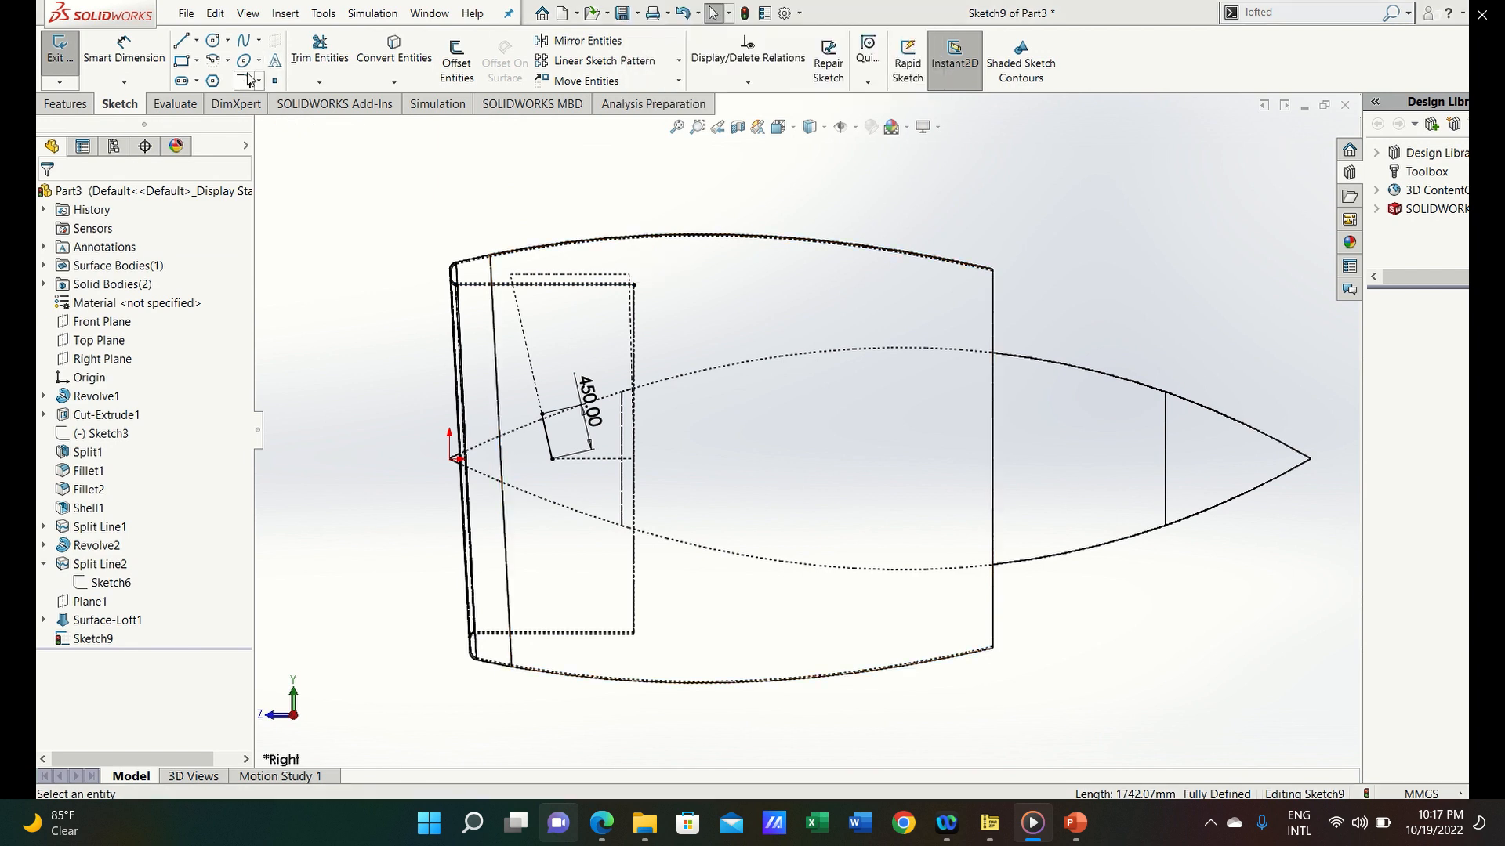
Draw a two-point spline from the 450 mm line's upper endpoint to the converted inner edge of the shell
click(244, 40)
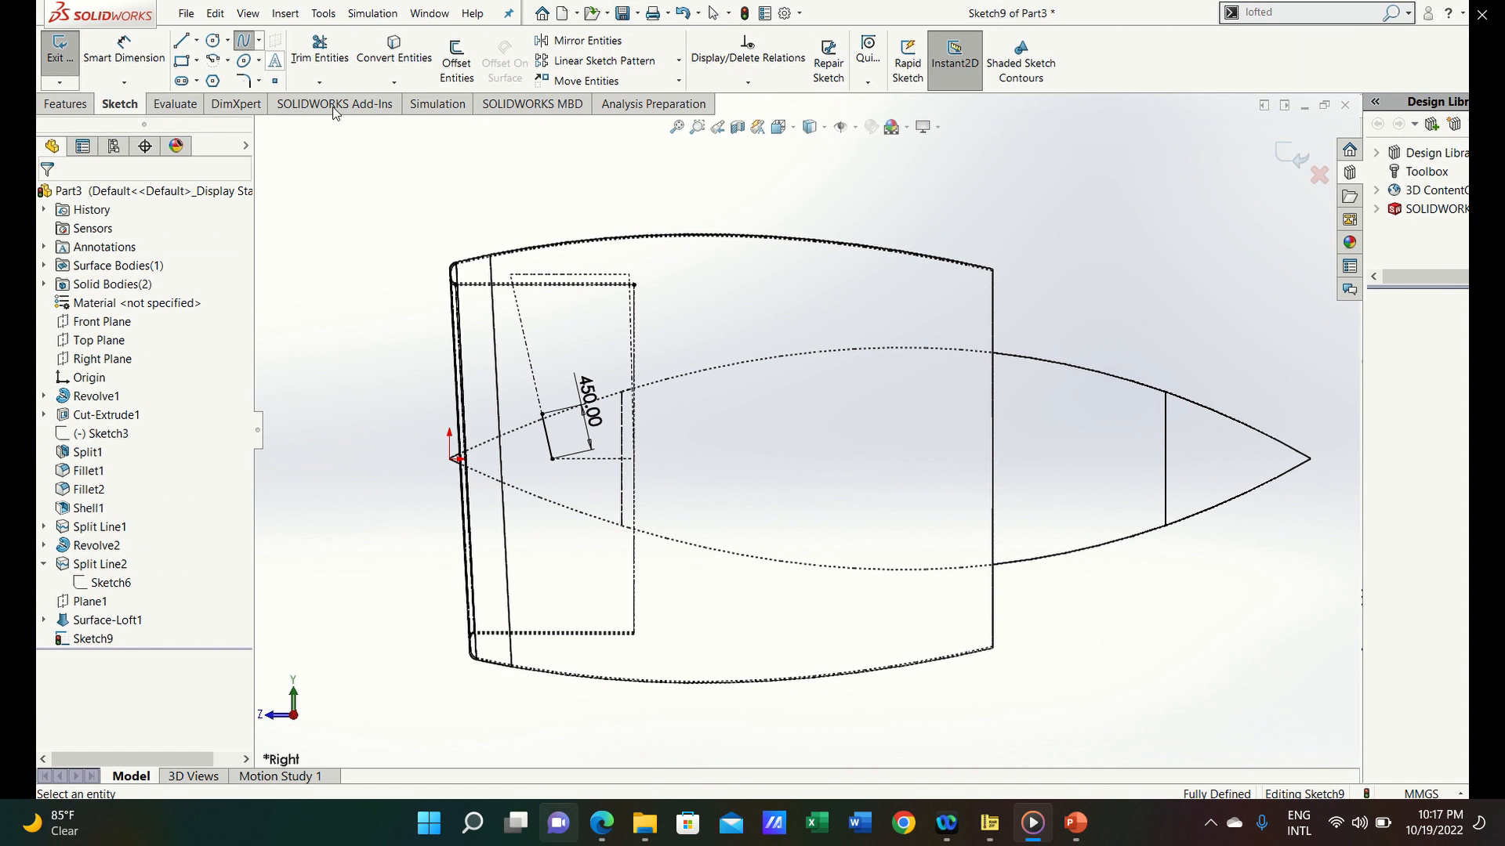
click(541, 413)
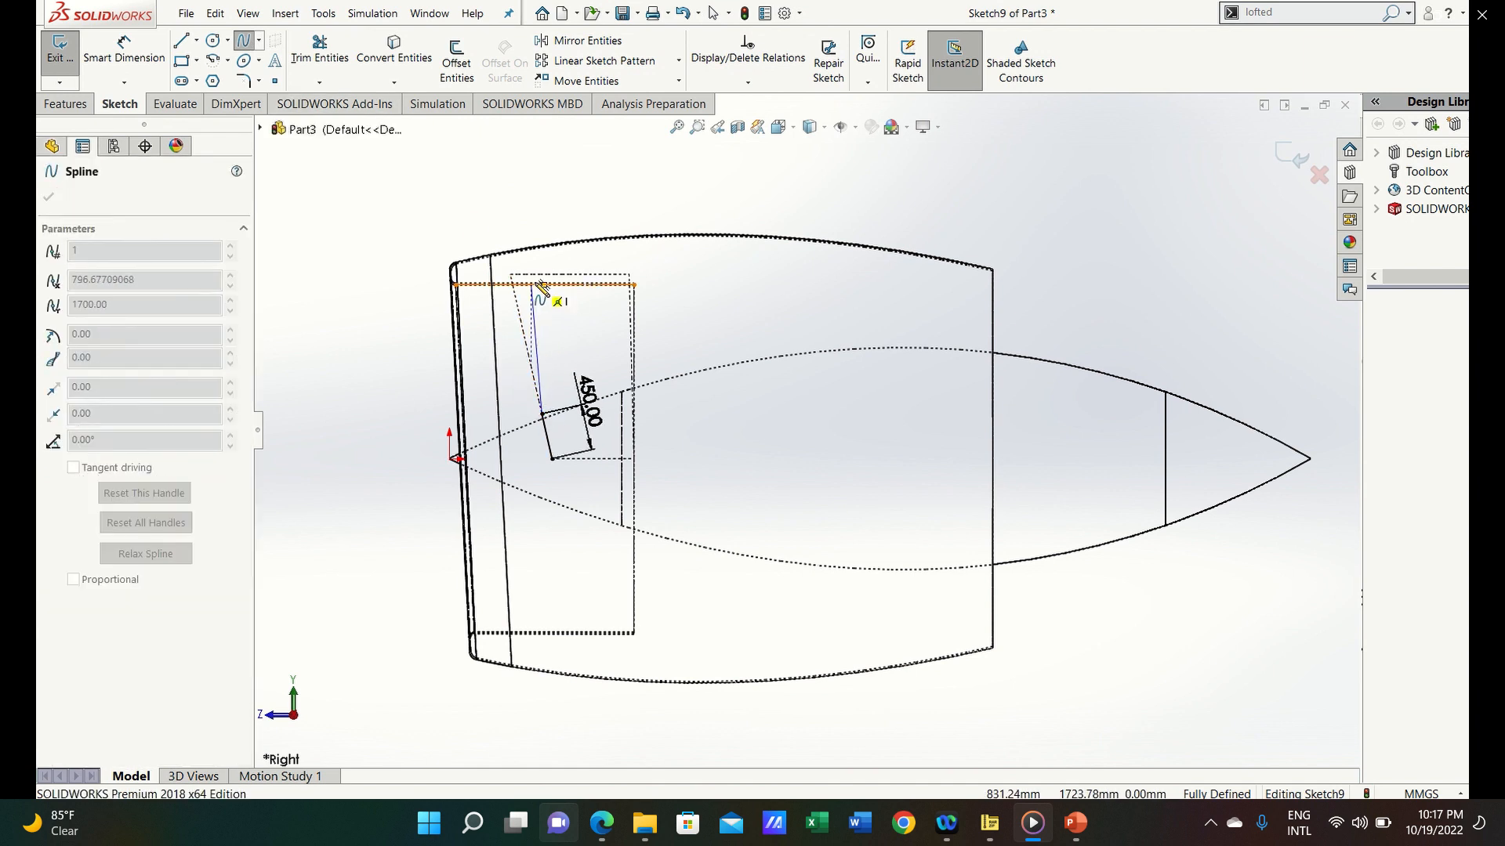
scroll(541, 284, down, 3)
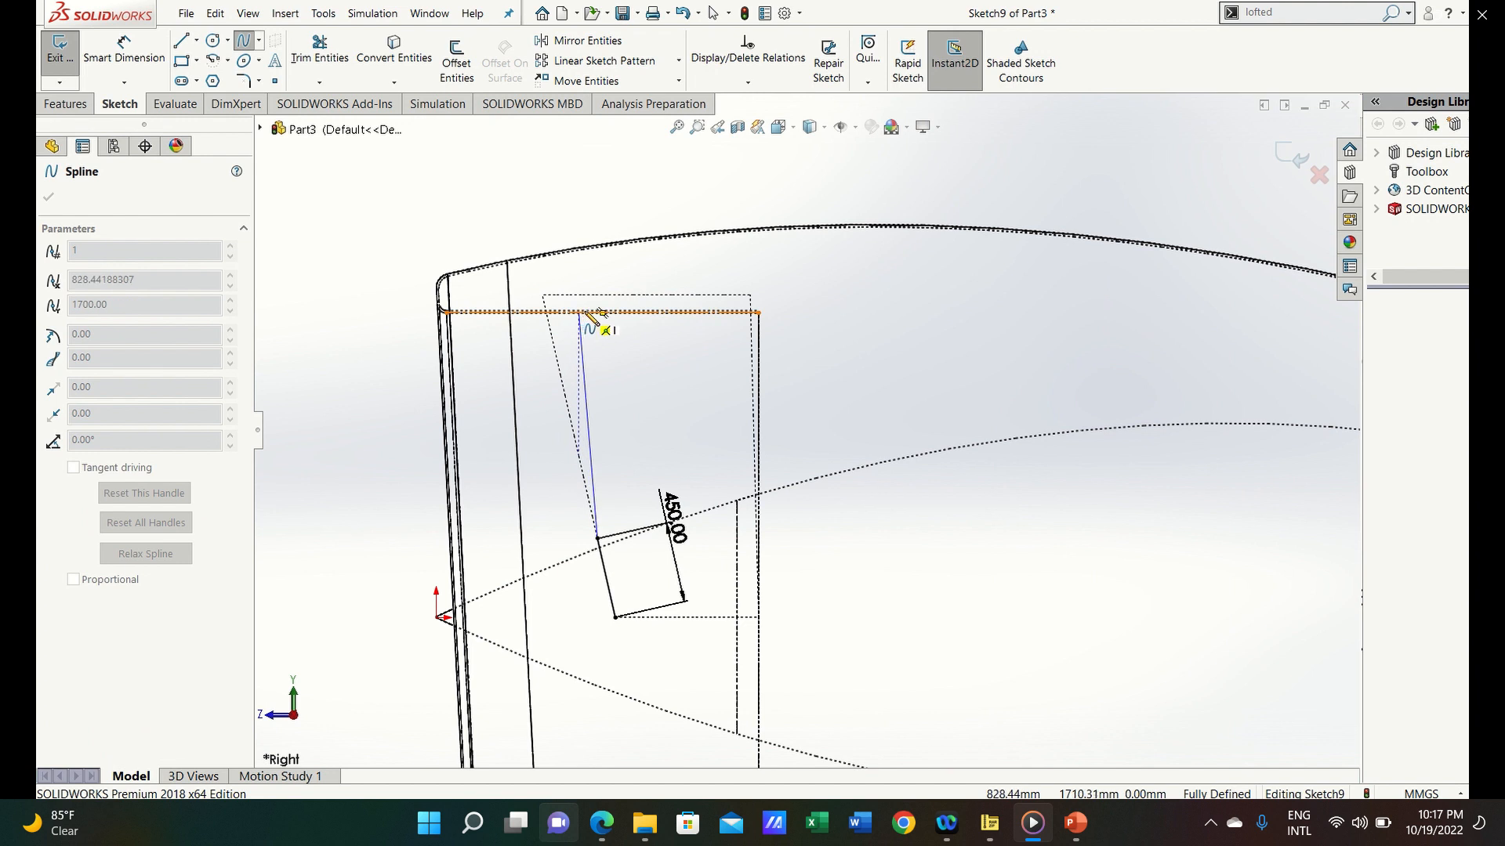
click(587, 313)
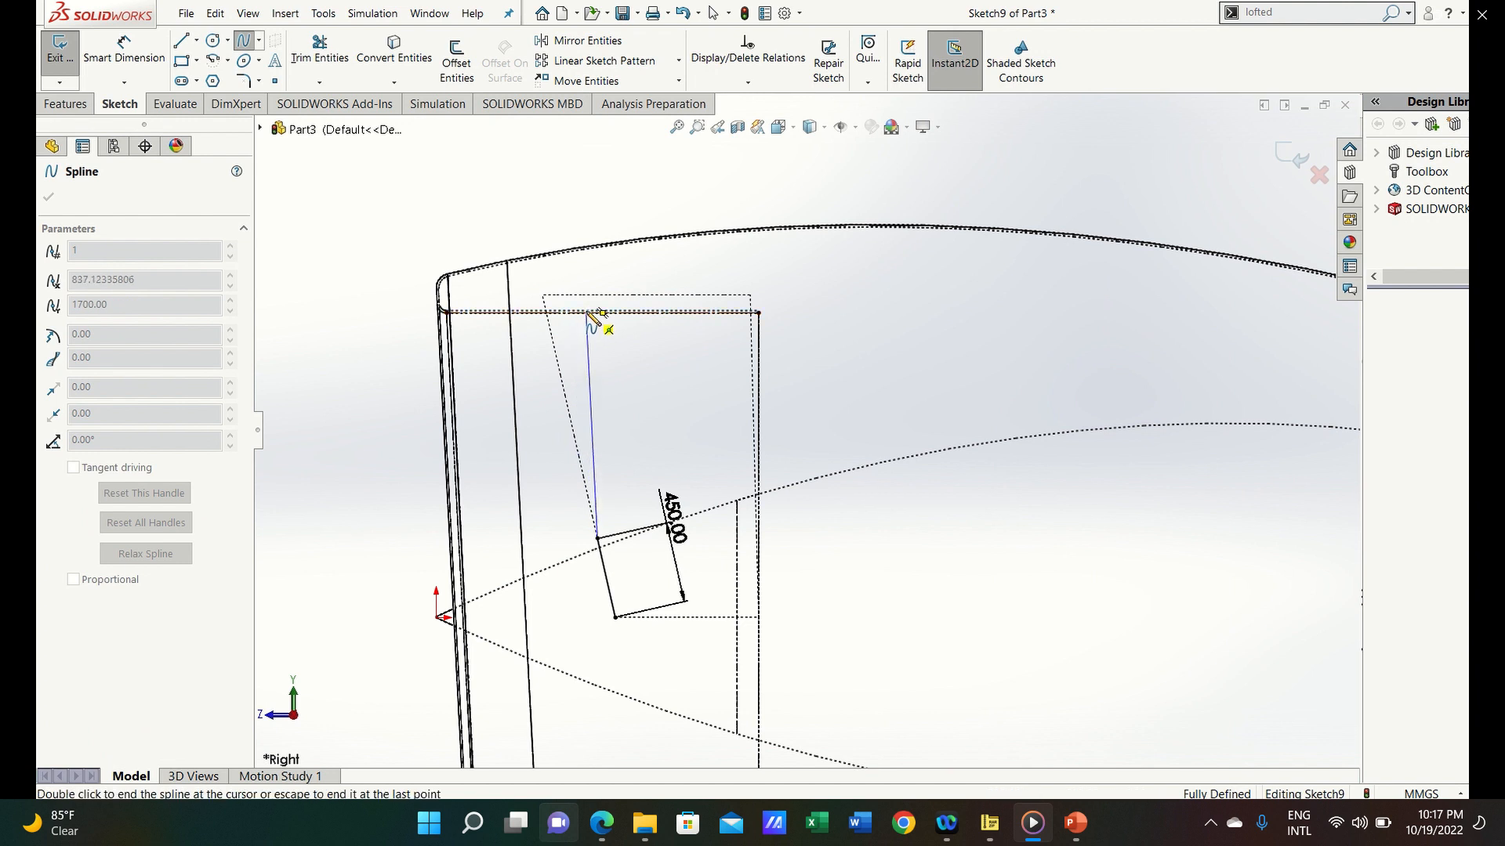
key(Escape)
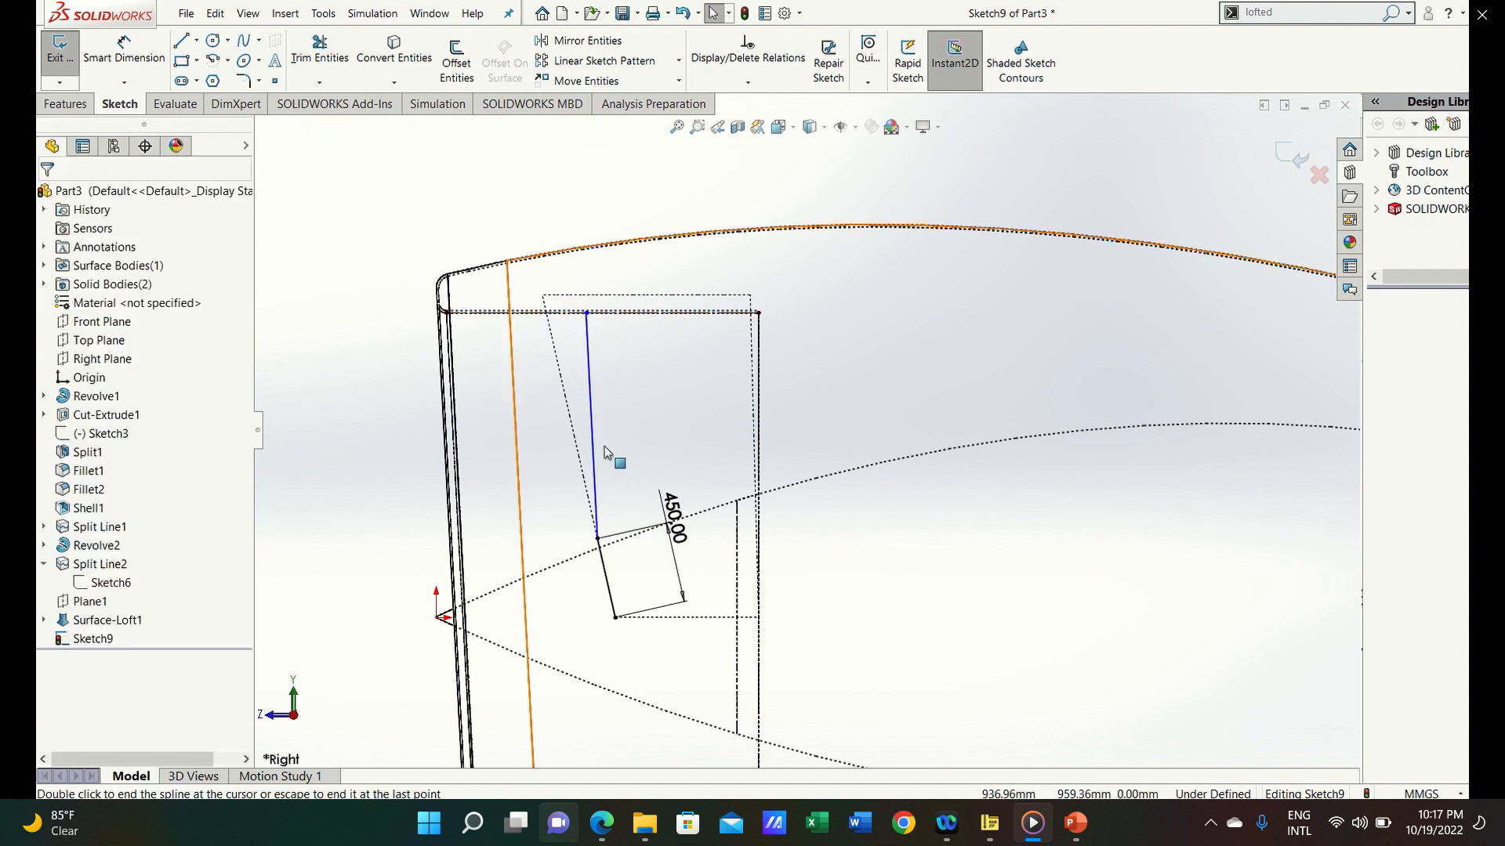
click(595, 481)
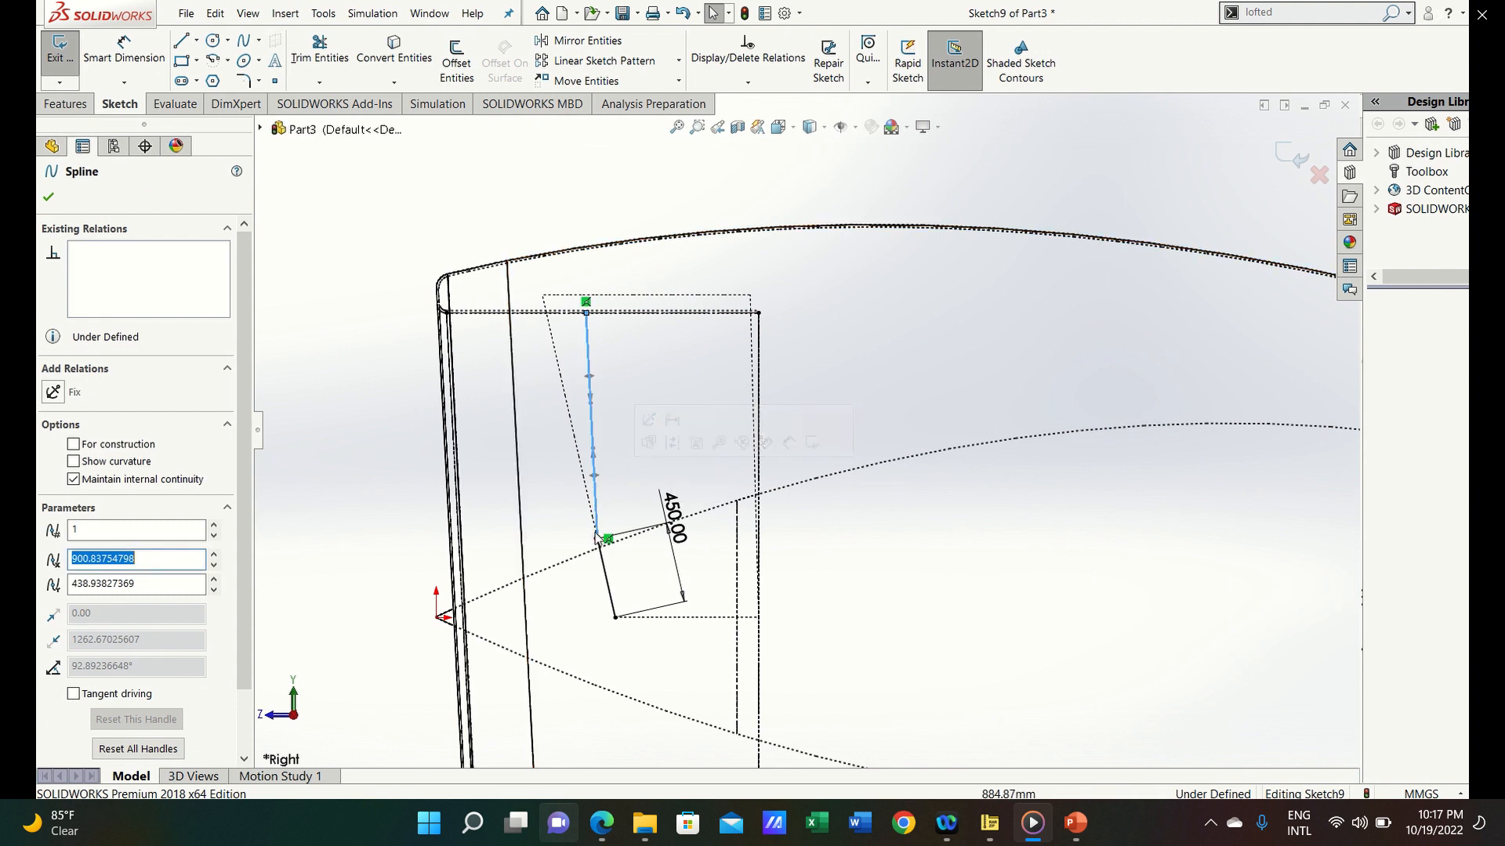
click(599, 539)
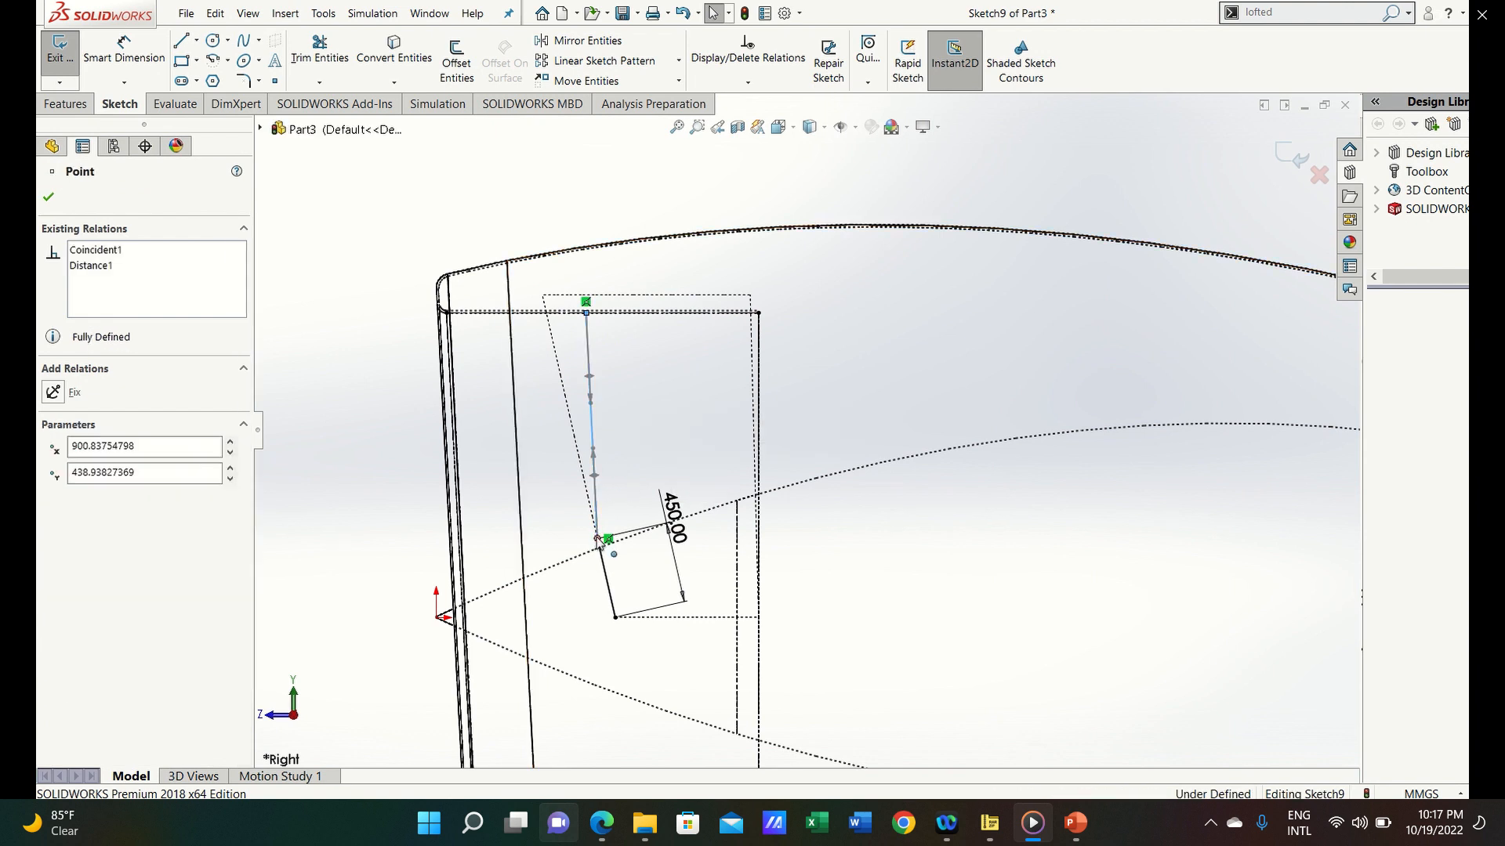
ctrl+click(598, 527)
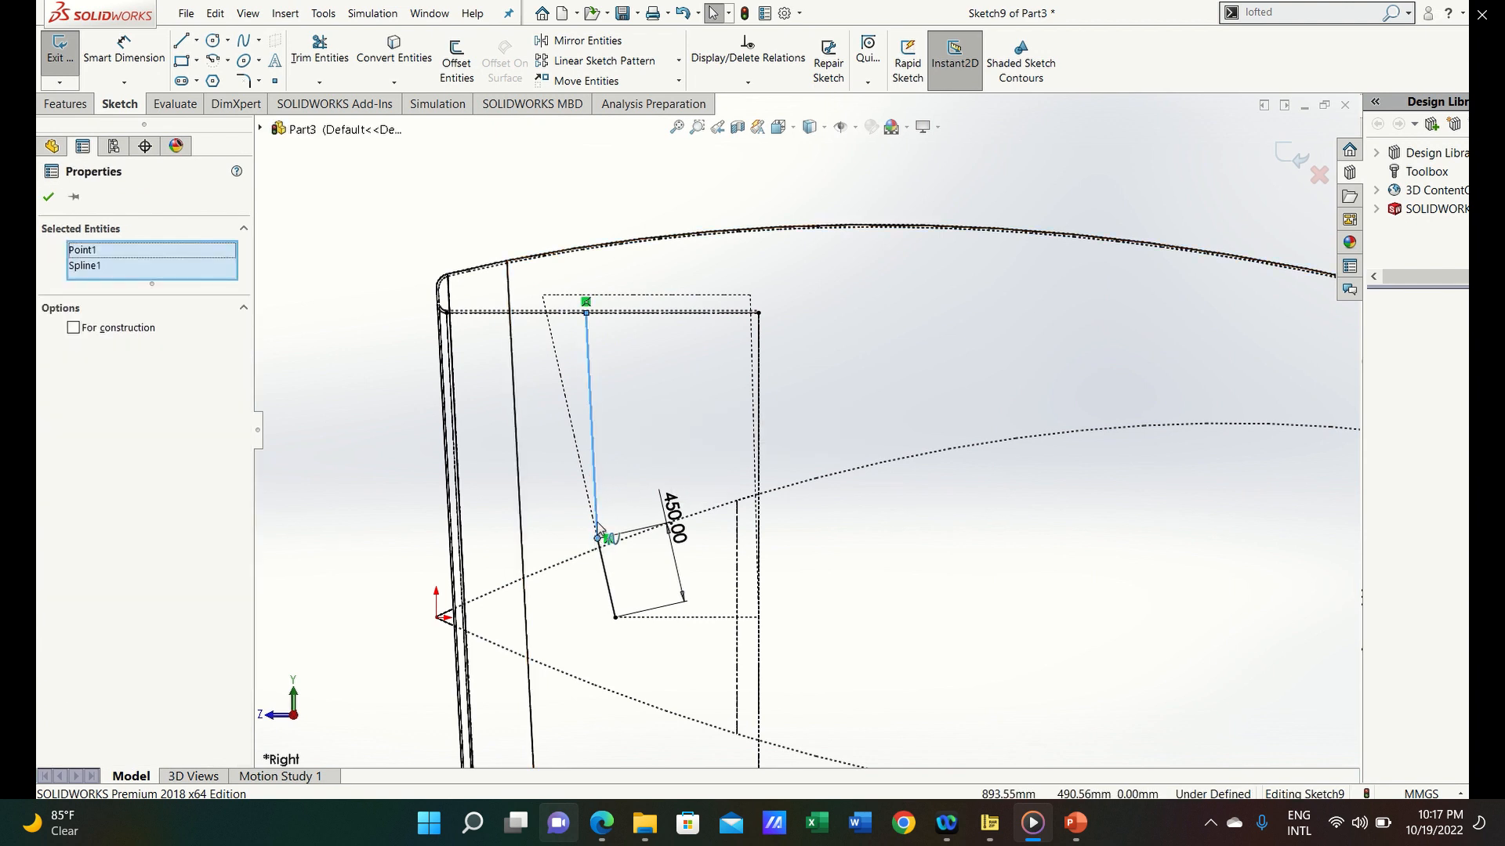
click(623, 435)
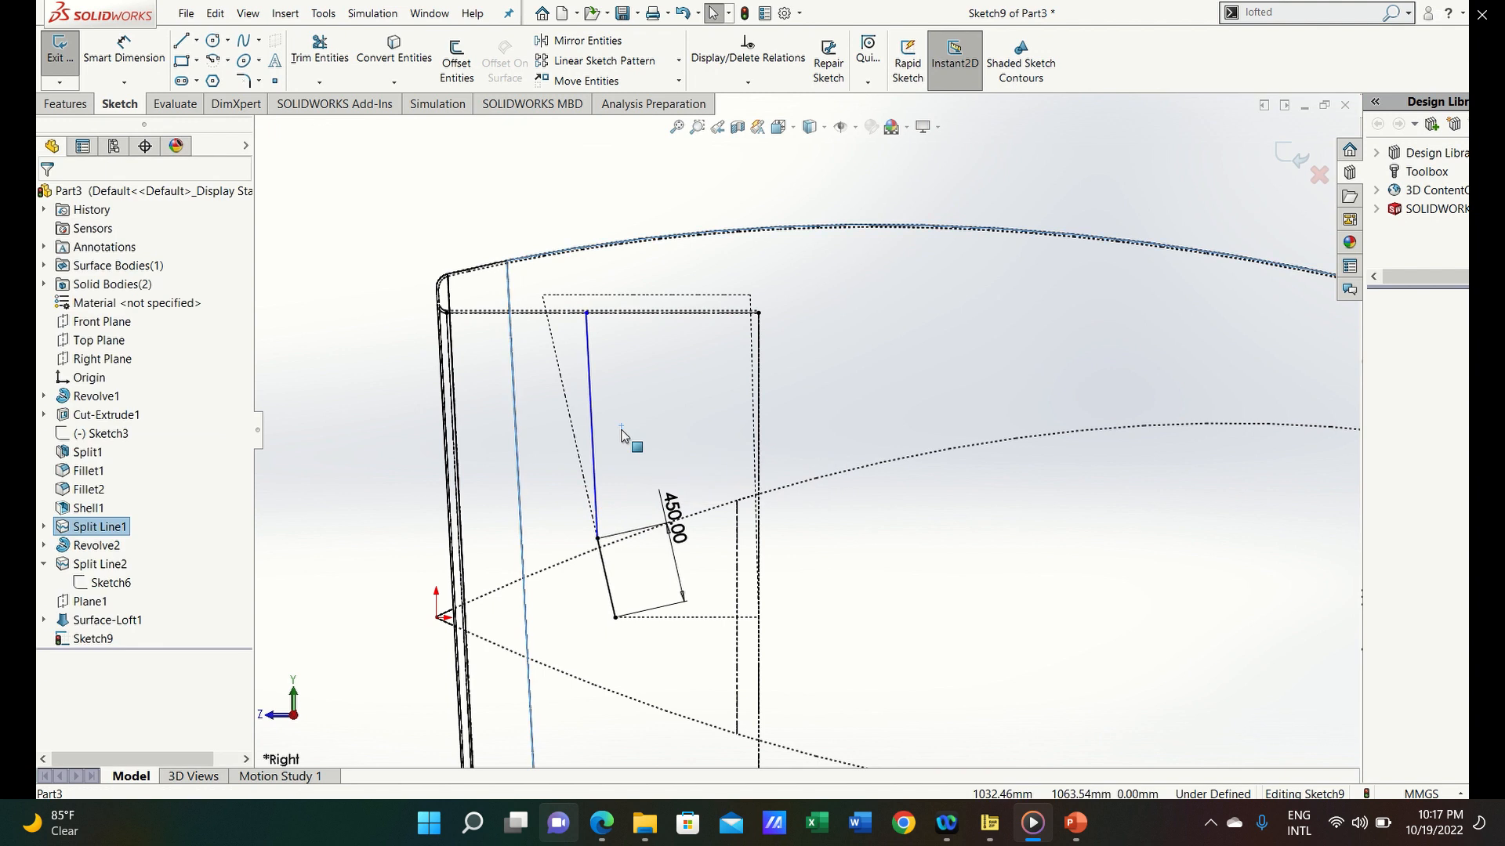
click(599, 489)
key(ctrl)
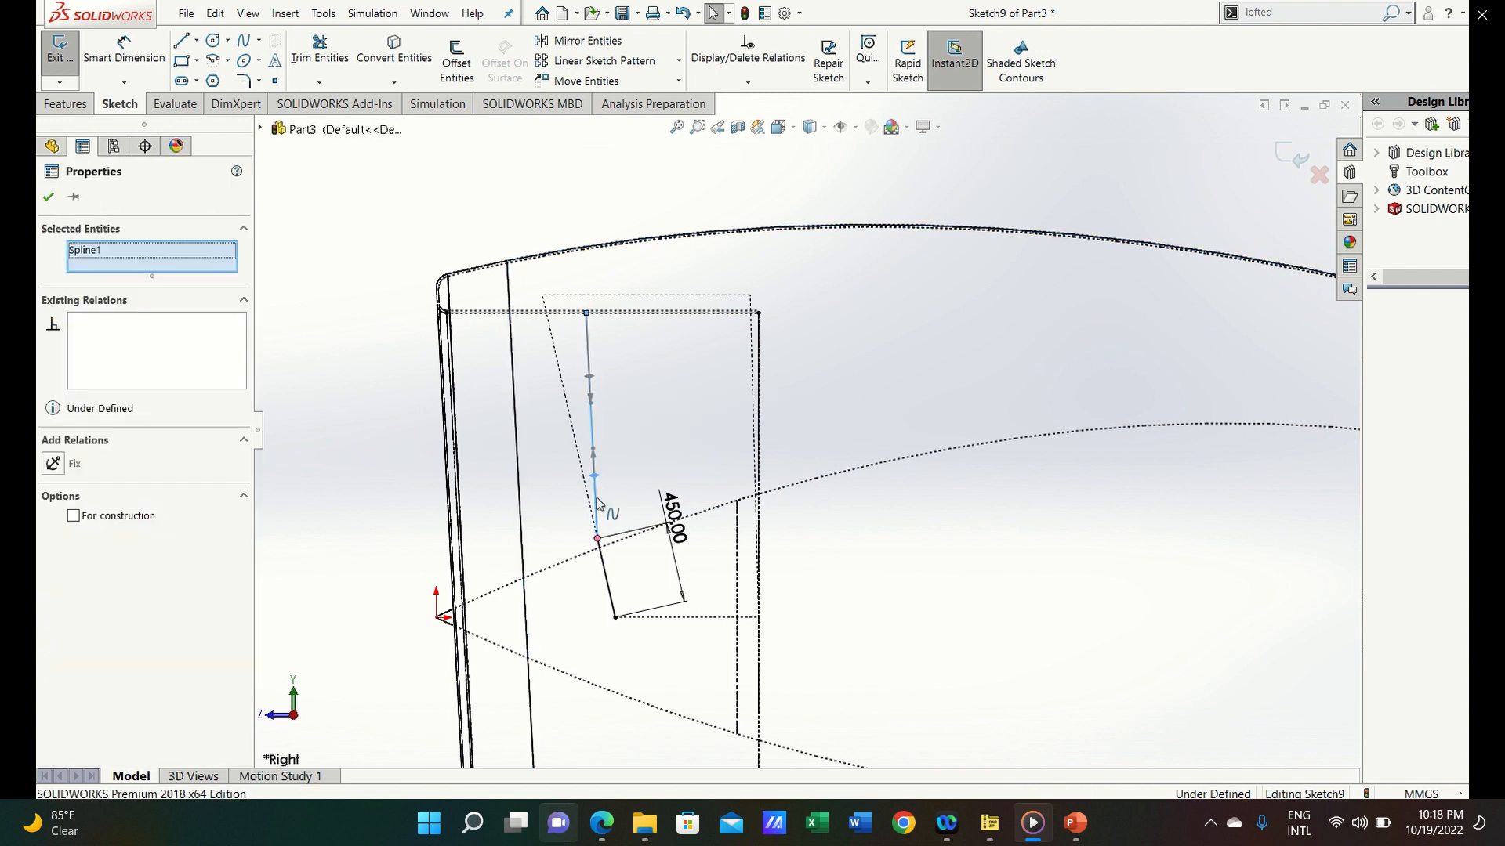
ctrl+click(598, 539)
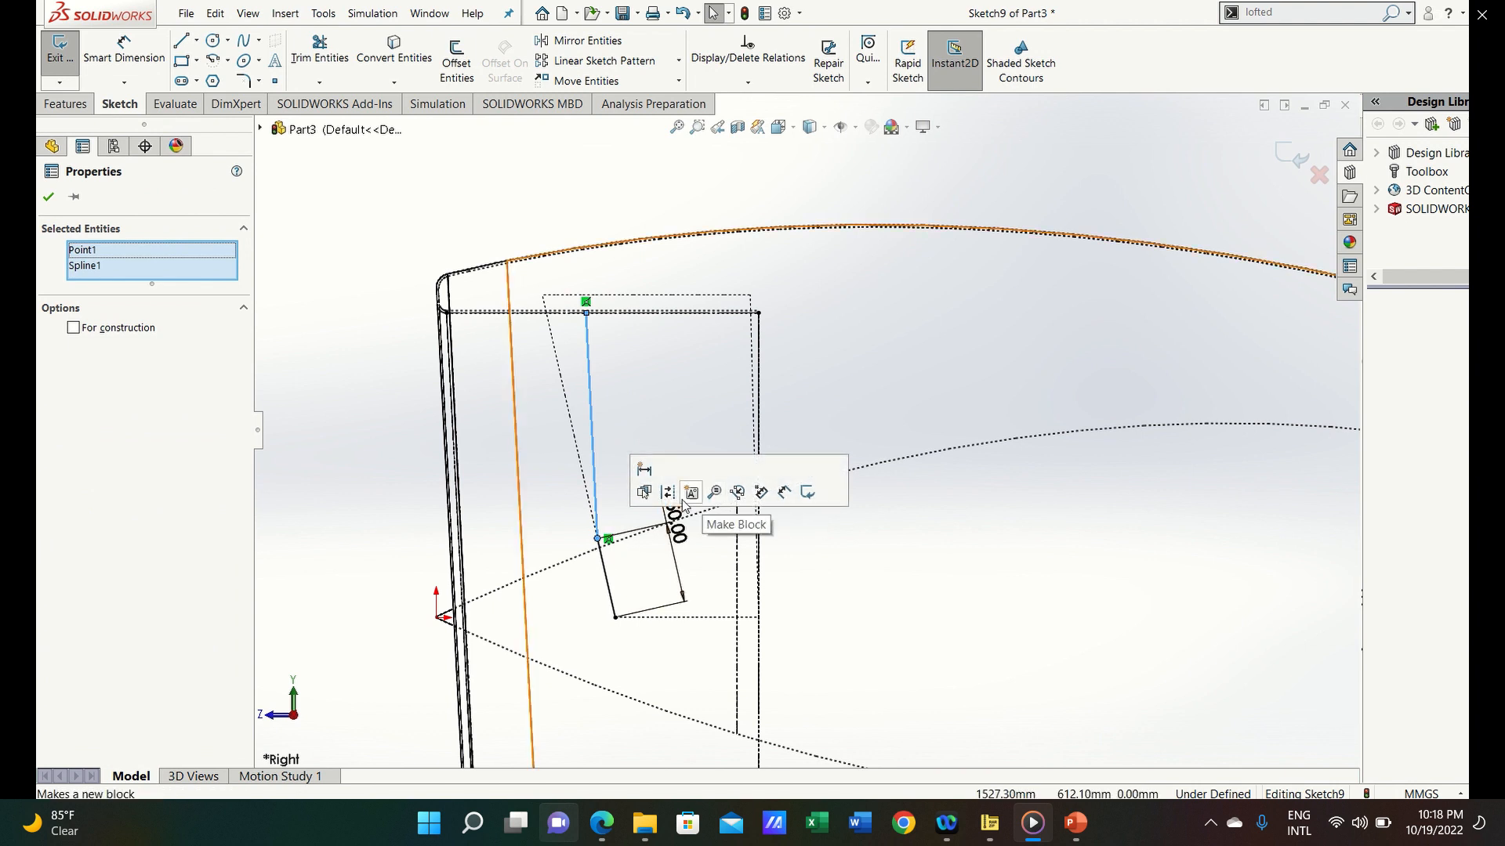
click(605, 455)
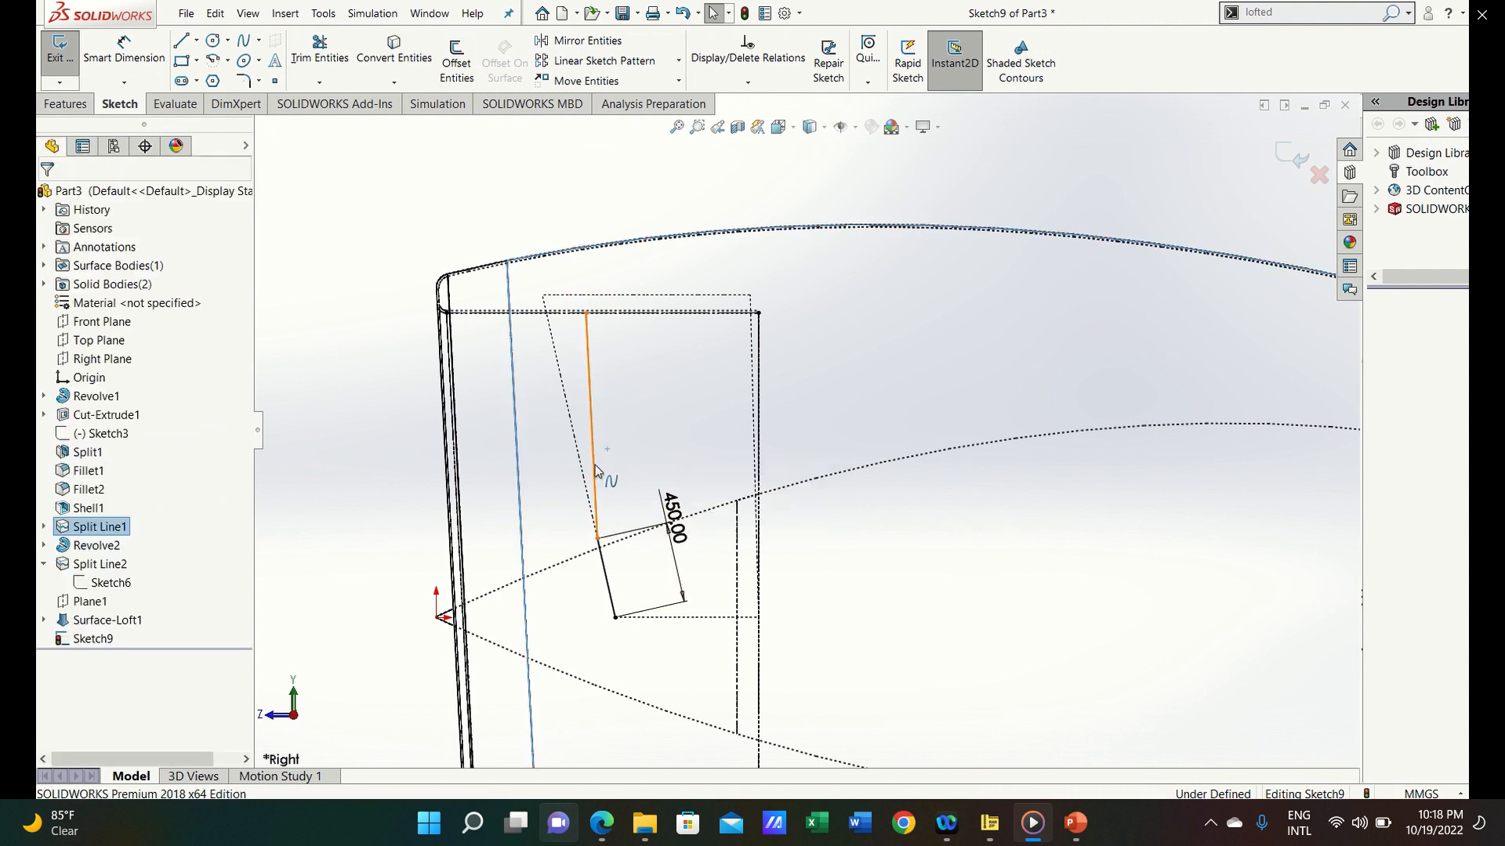
click(595, 473)
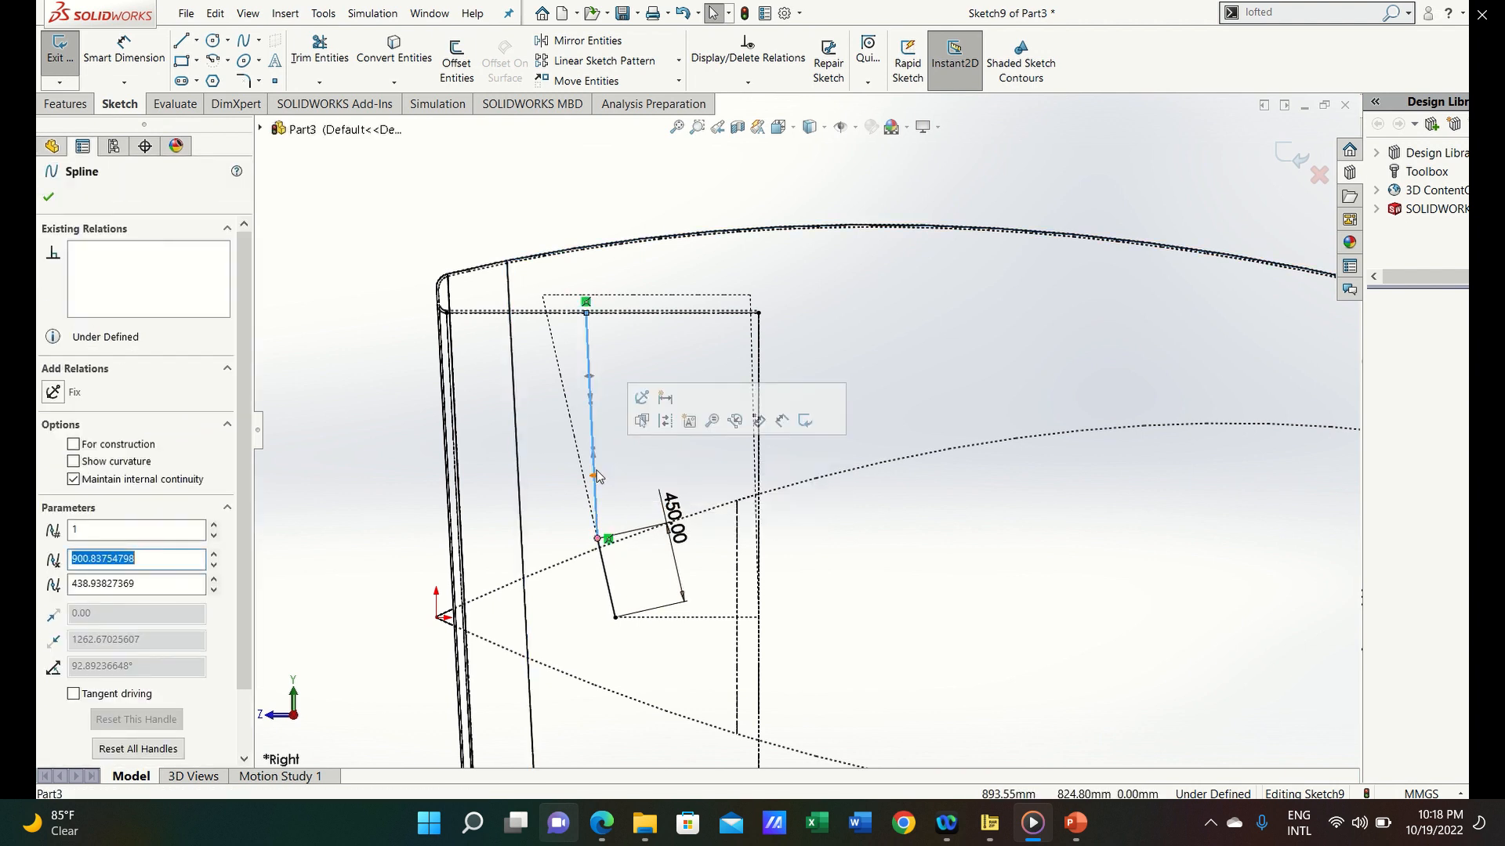
drag(597, 481, 588, 468)
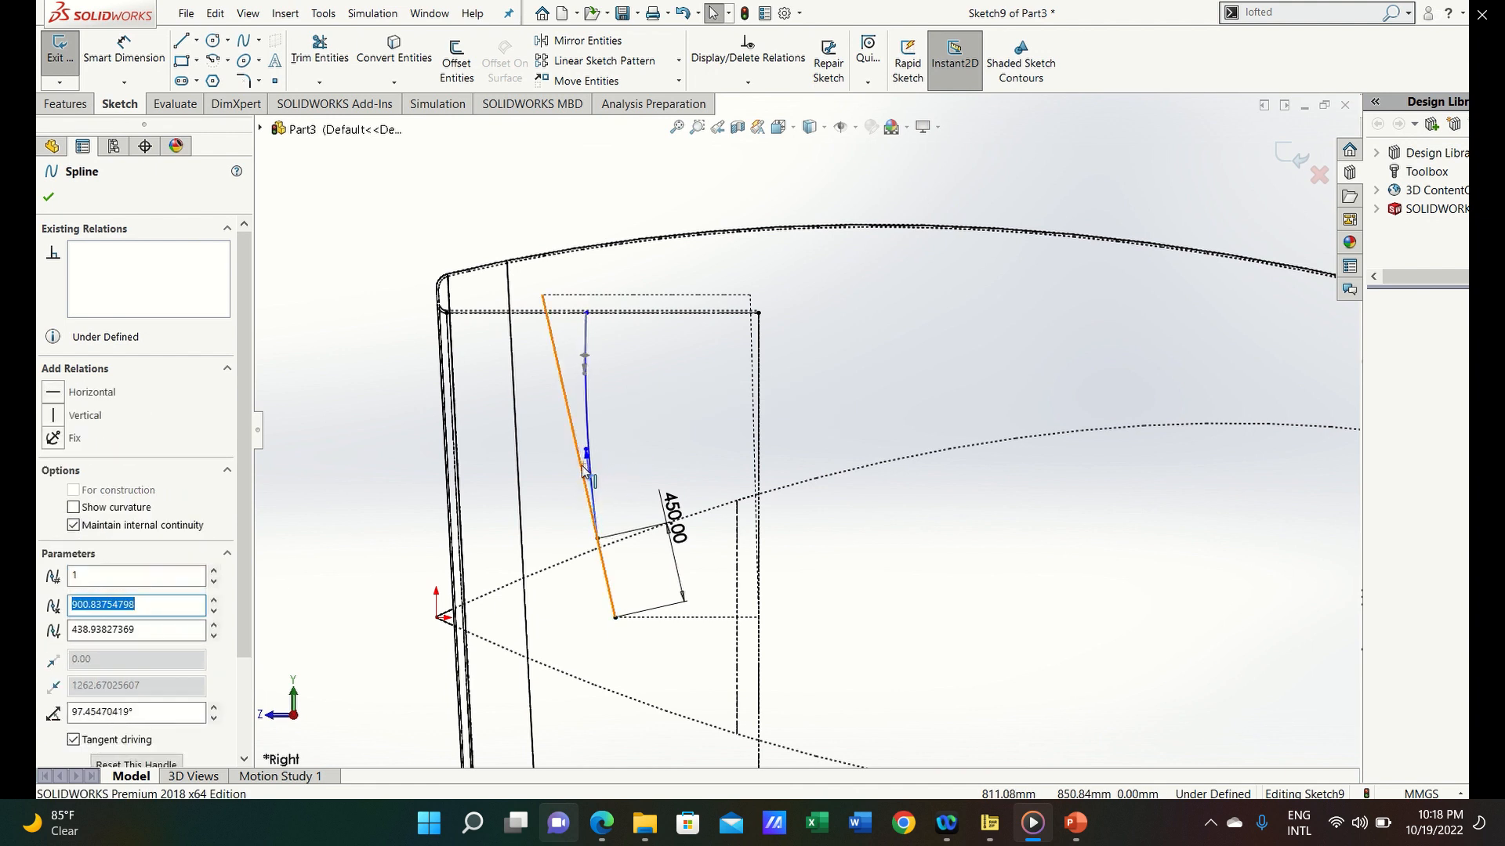
ctrl+click(584, 480)
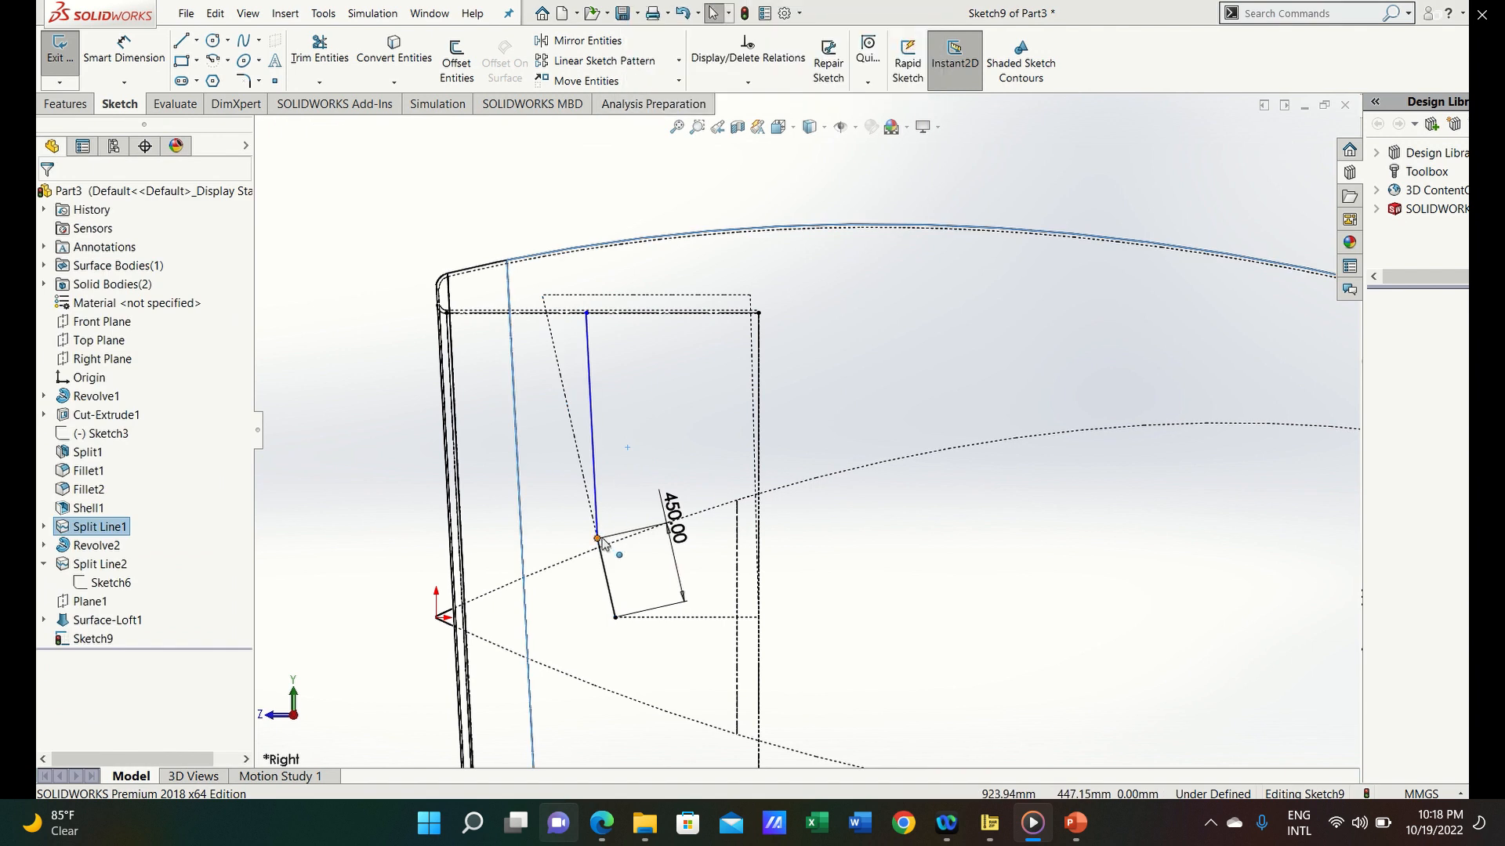
Add an equal curvature relation between the spline and the 450 mm line at their shared endpoint
click(597, 538)
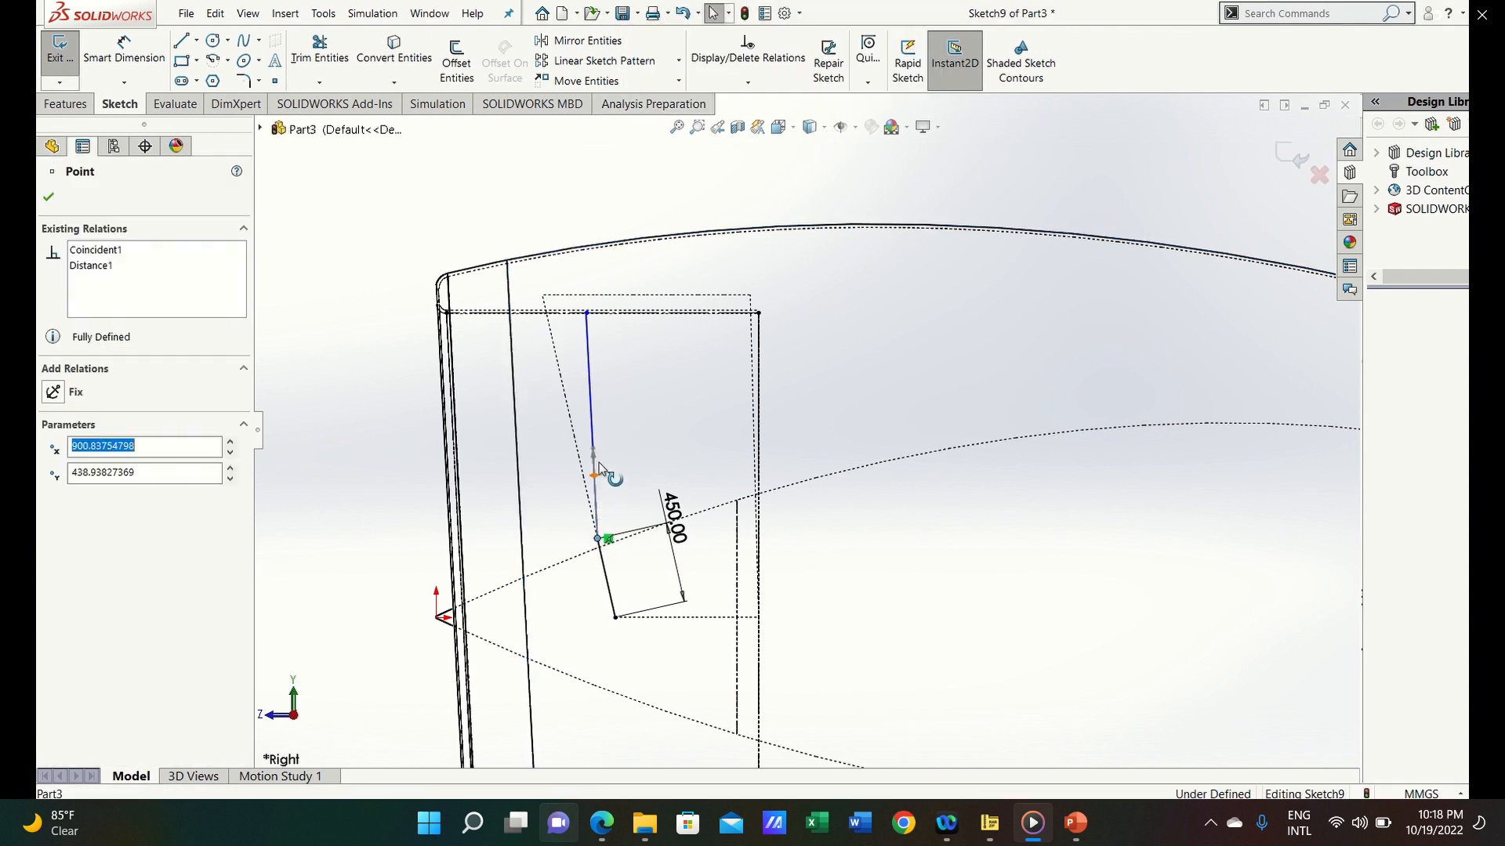
ctrl+click(593, 448)
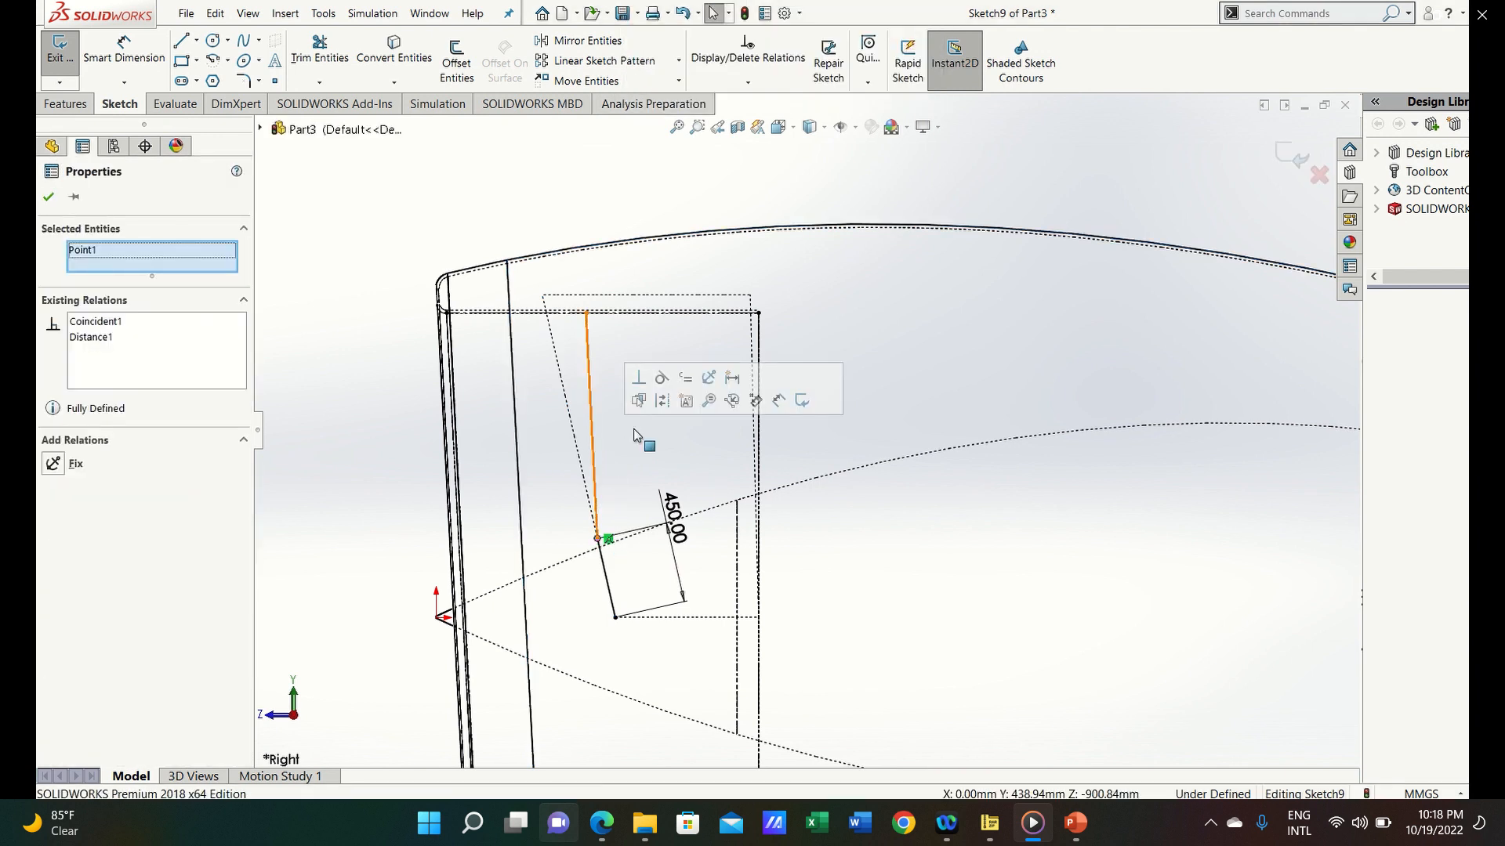
click(685, 379)
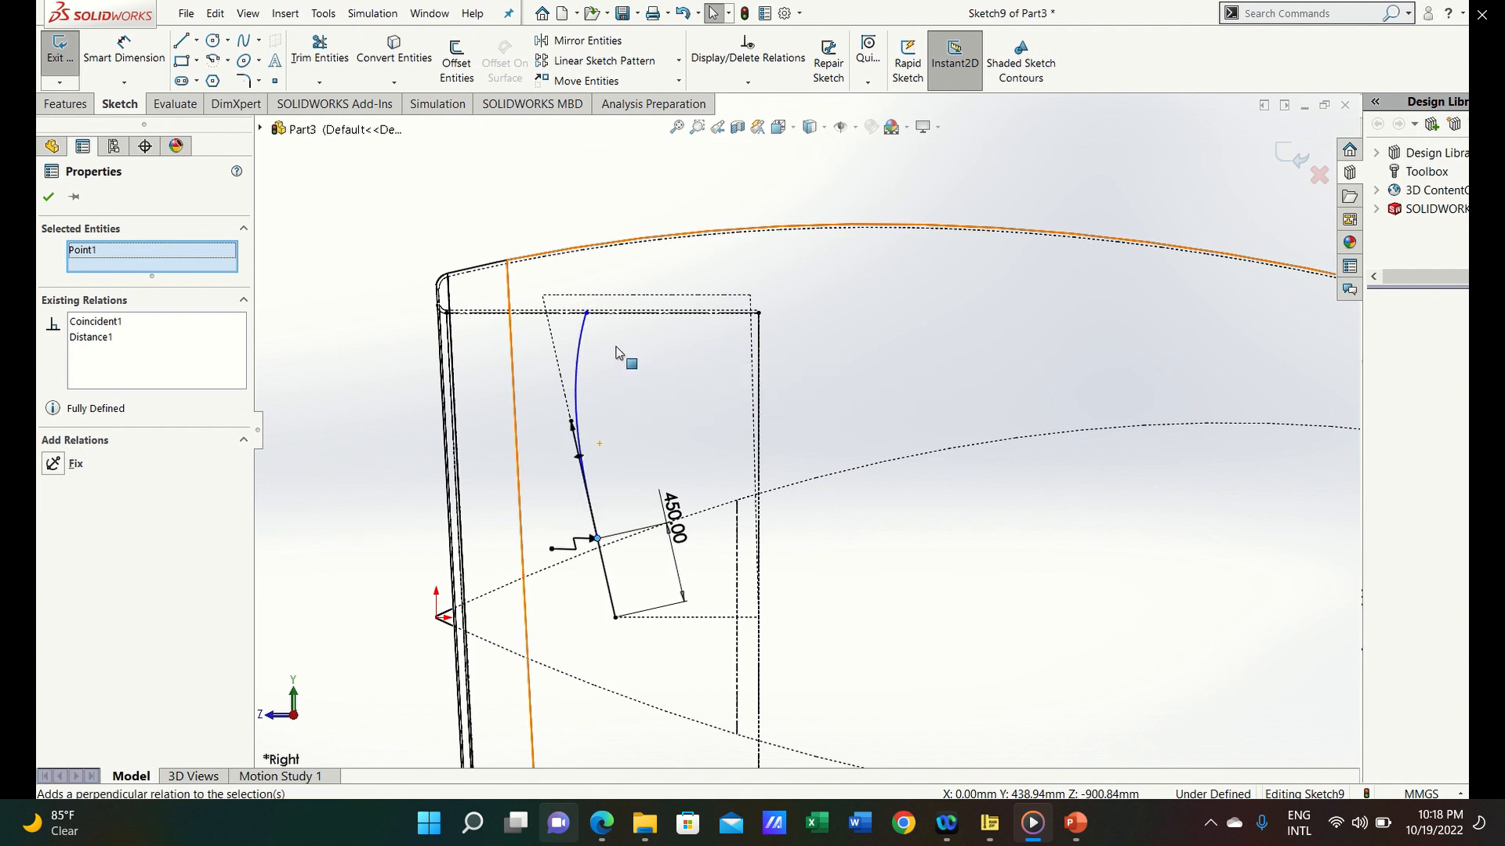
Bend the spline's upper end inward with its tangent handle and dimension that handle's tangent weight as 1400 mm
click(575, 360)
drag(570, 373, 621, 369)
key(s)
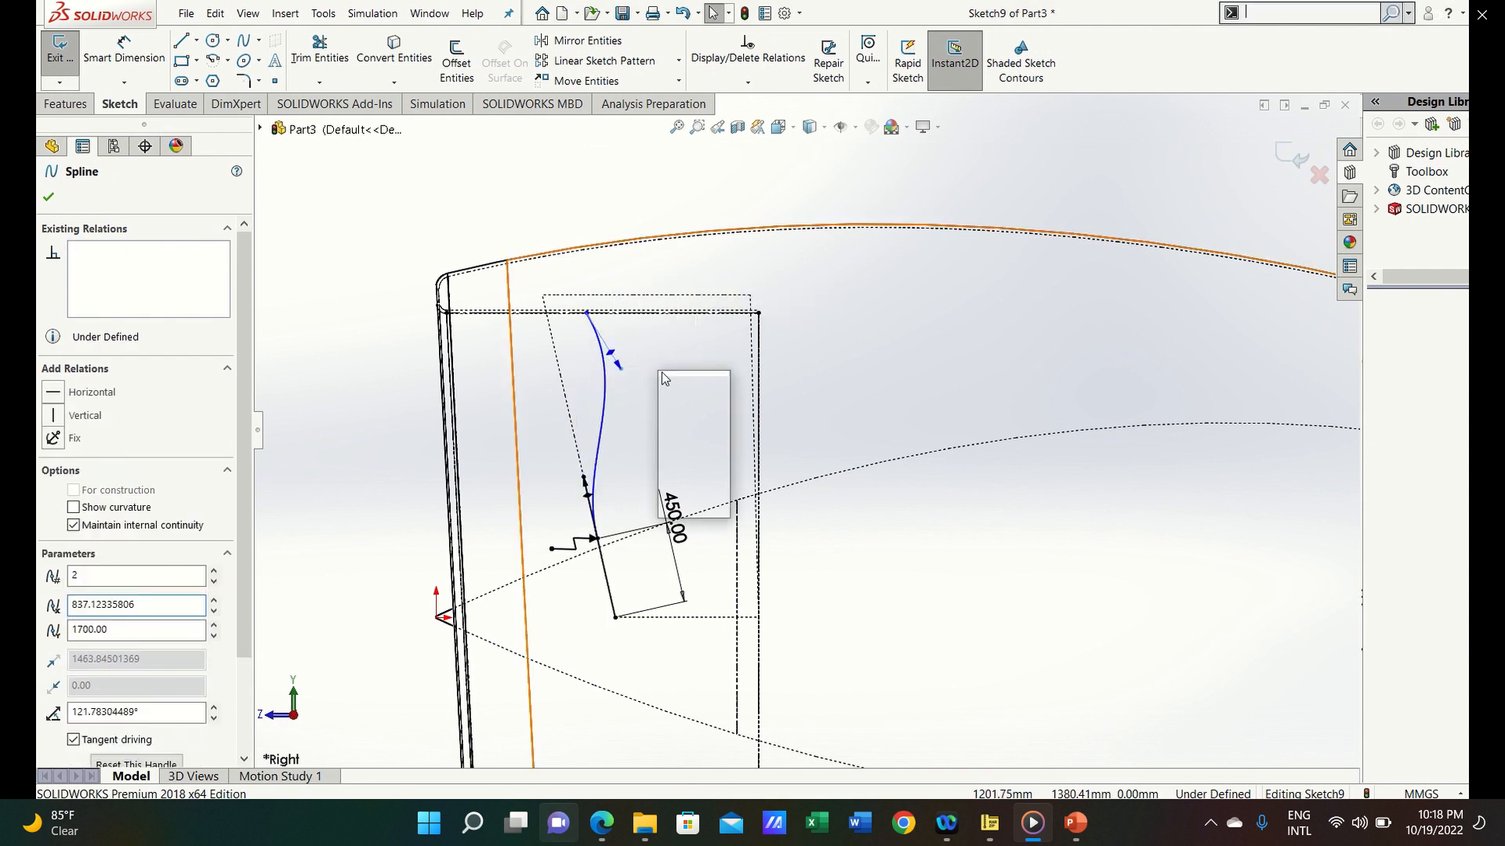
click(697, 386)
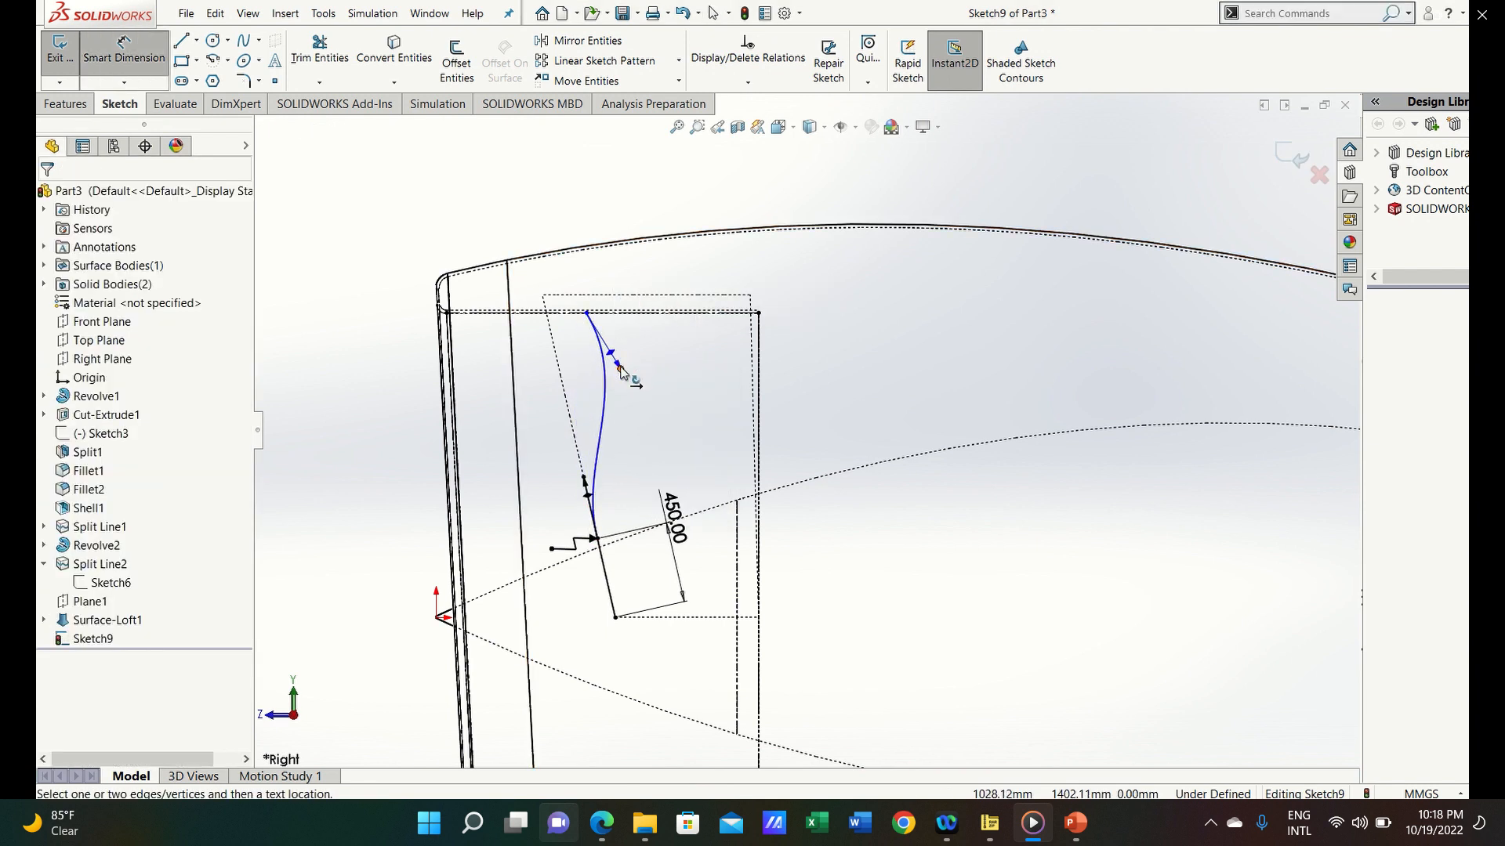
click(622, 372)
click(658, 367)
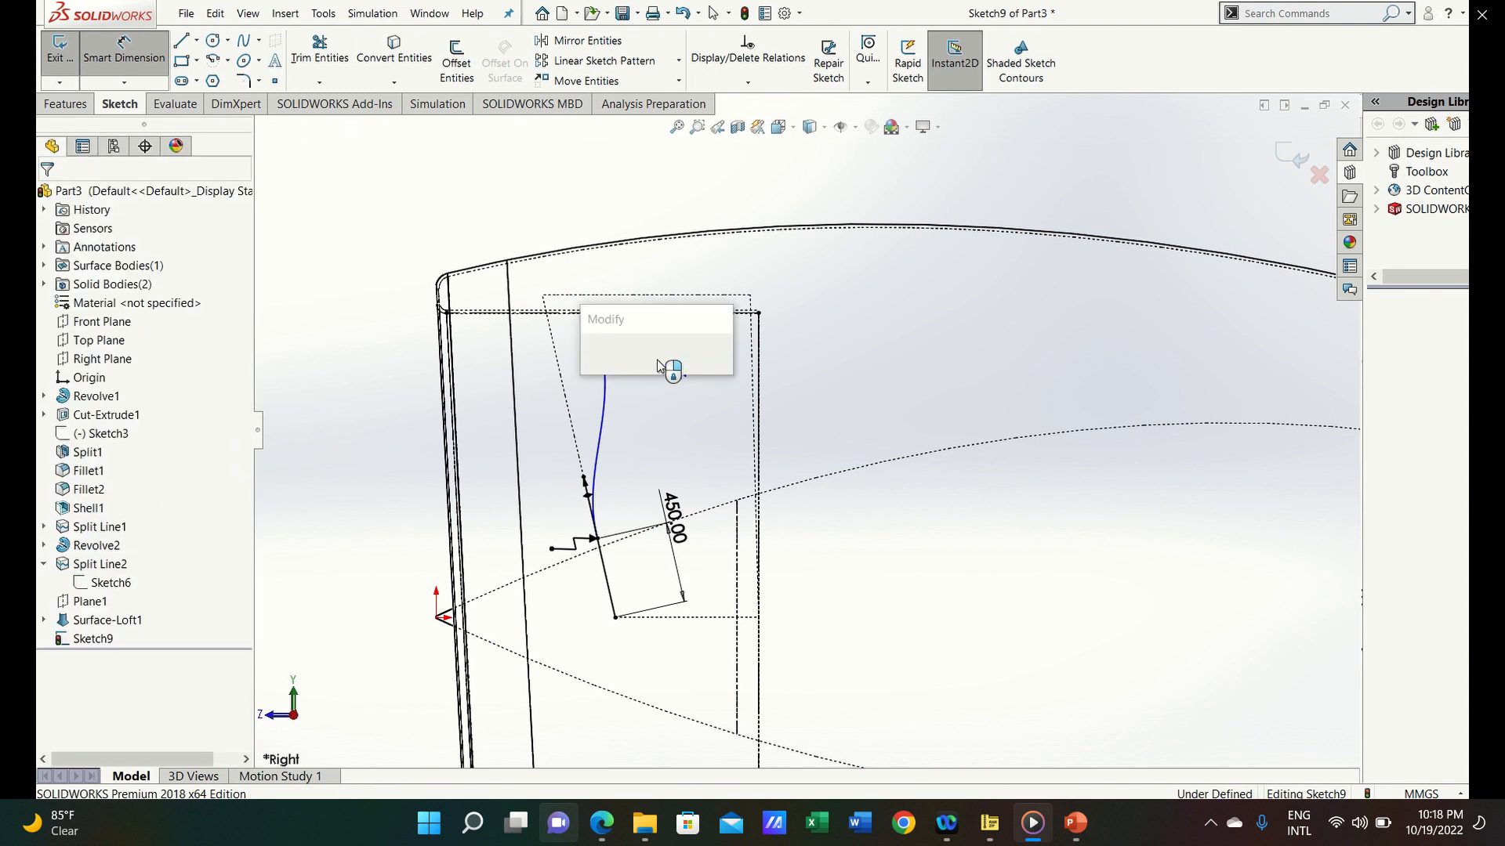
text(600)
key(Return)
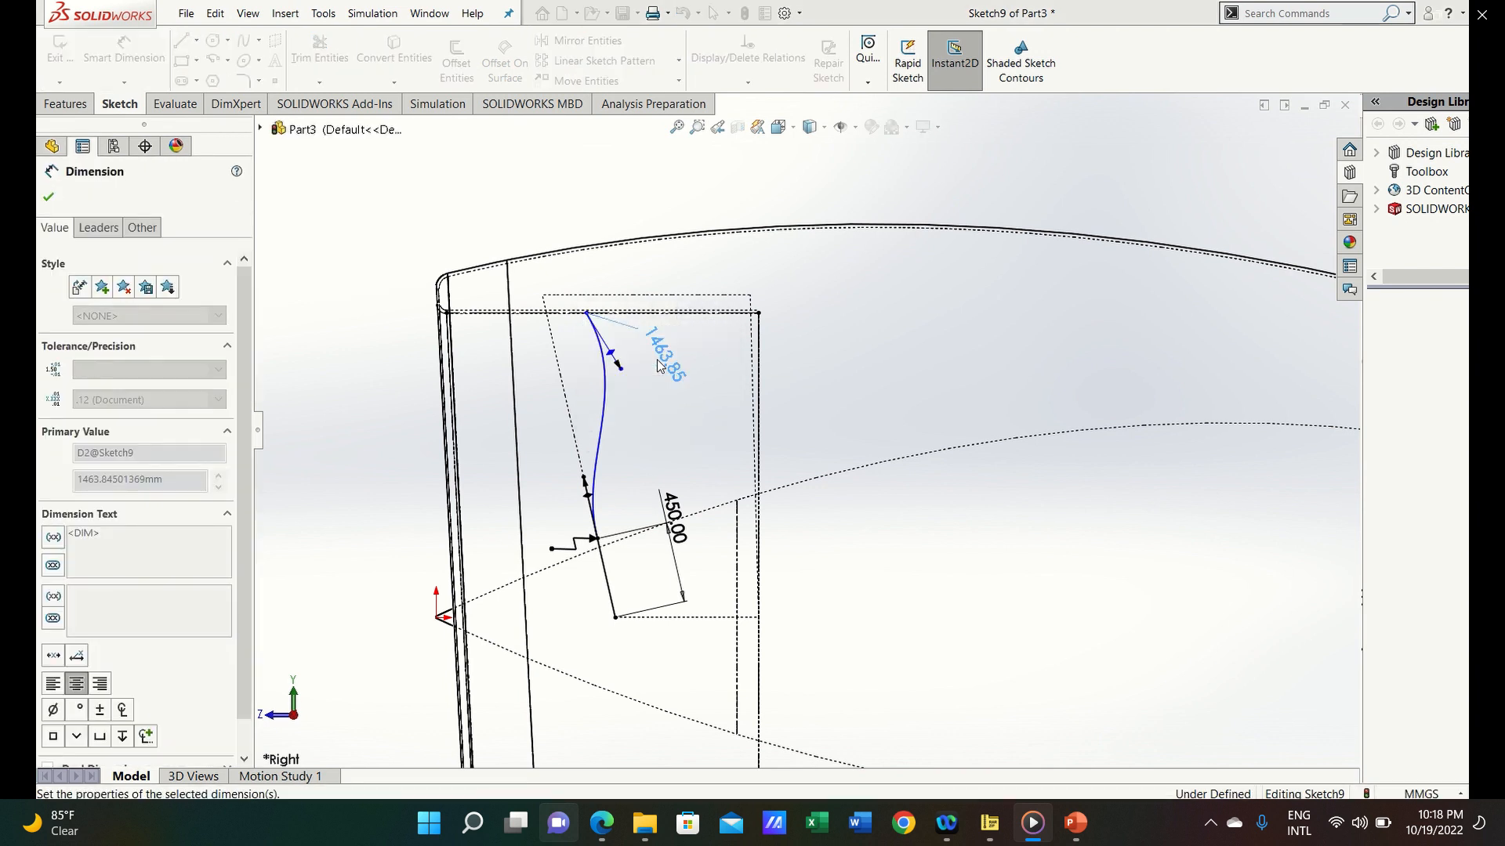
Dimension the angle between the spline's upper tangent handle and the blade's slanted front edge as 60°
key(s)
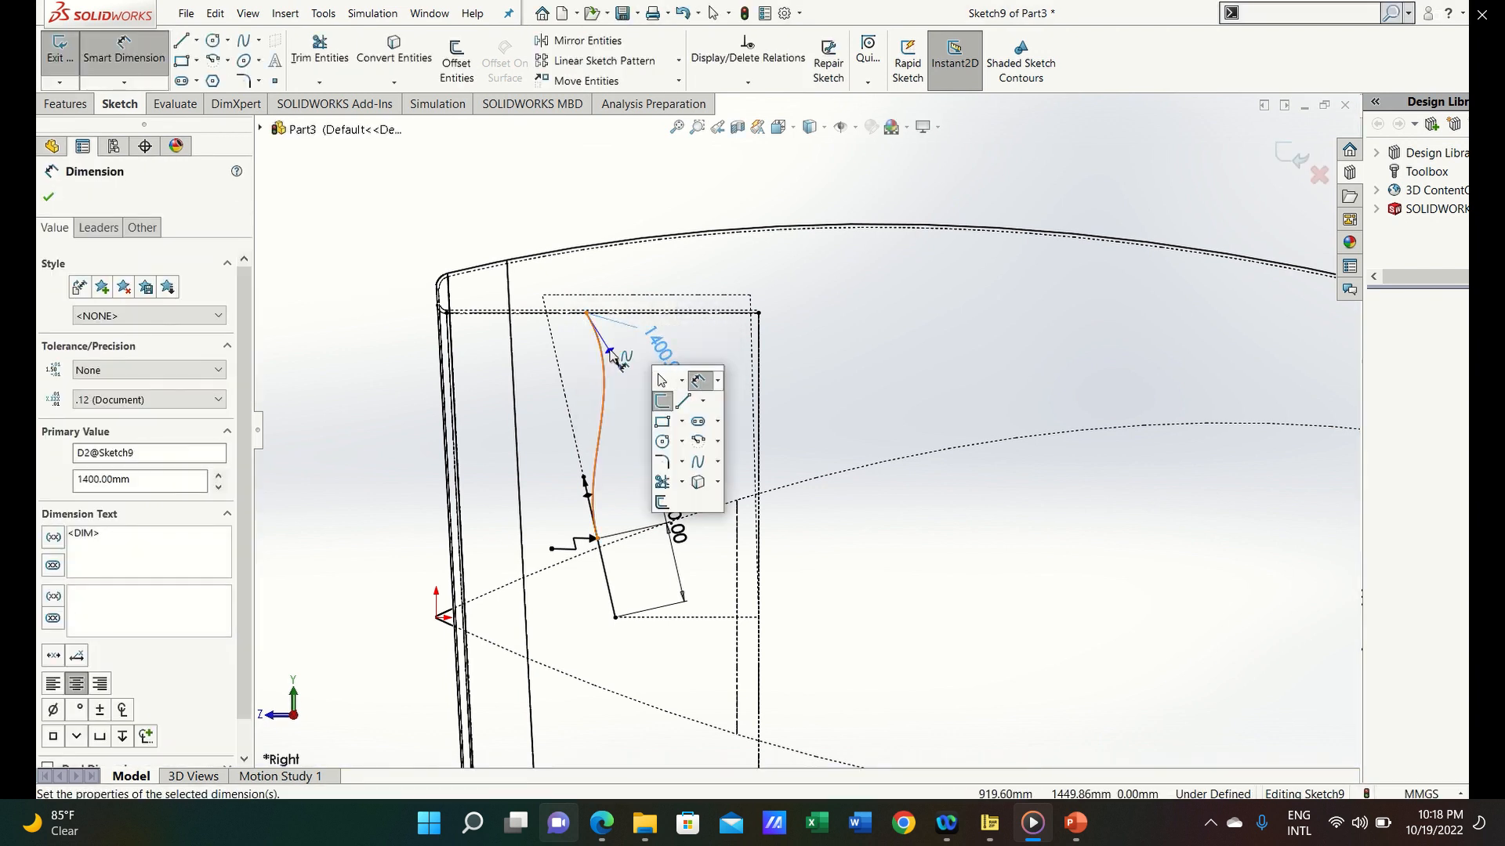
click(599, 356)
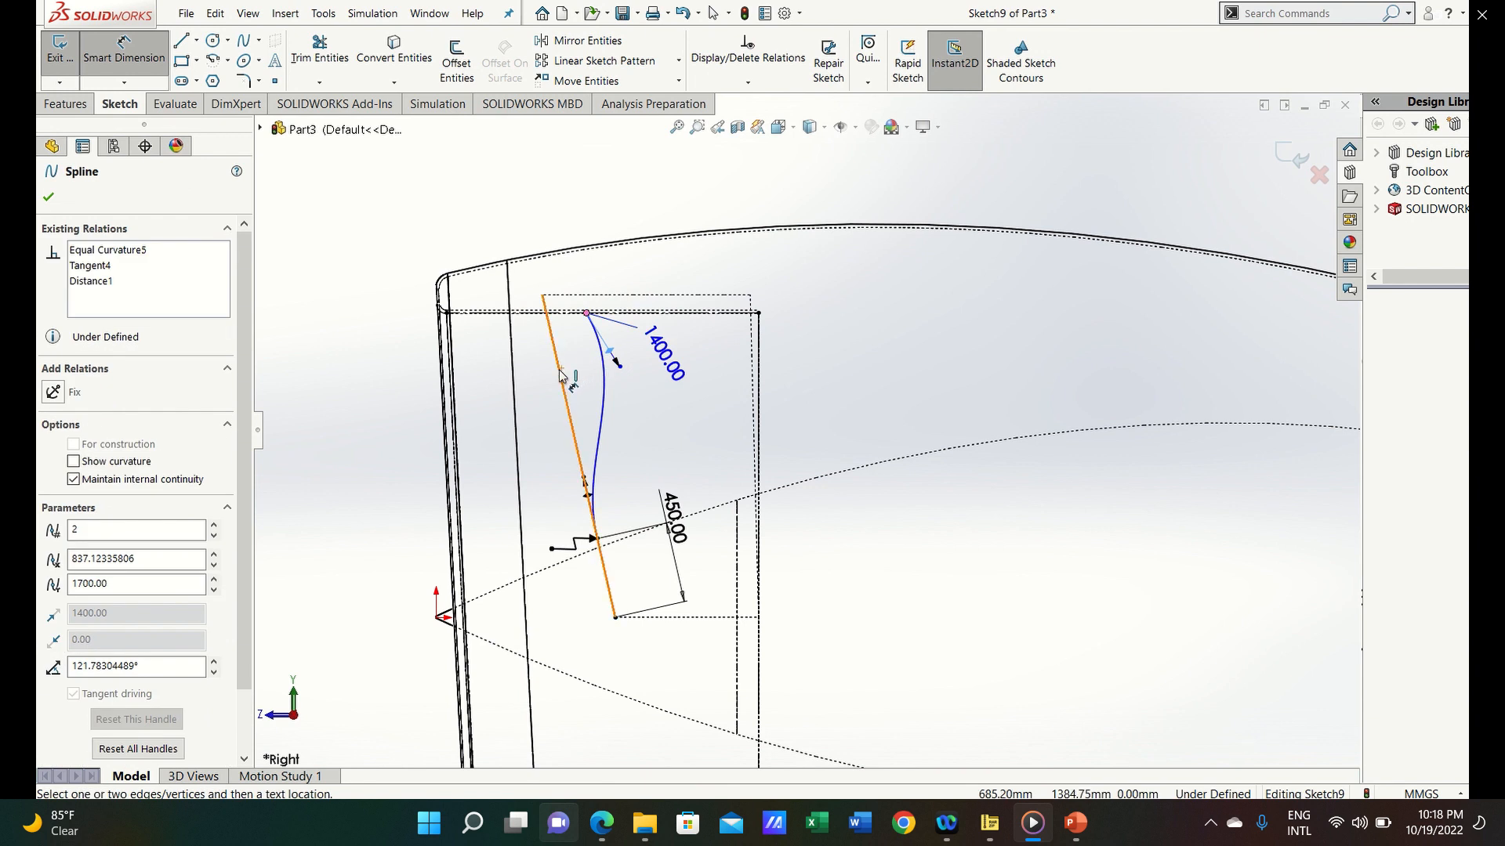
click(562, 371)
click(580, 371)
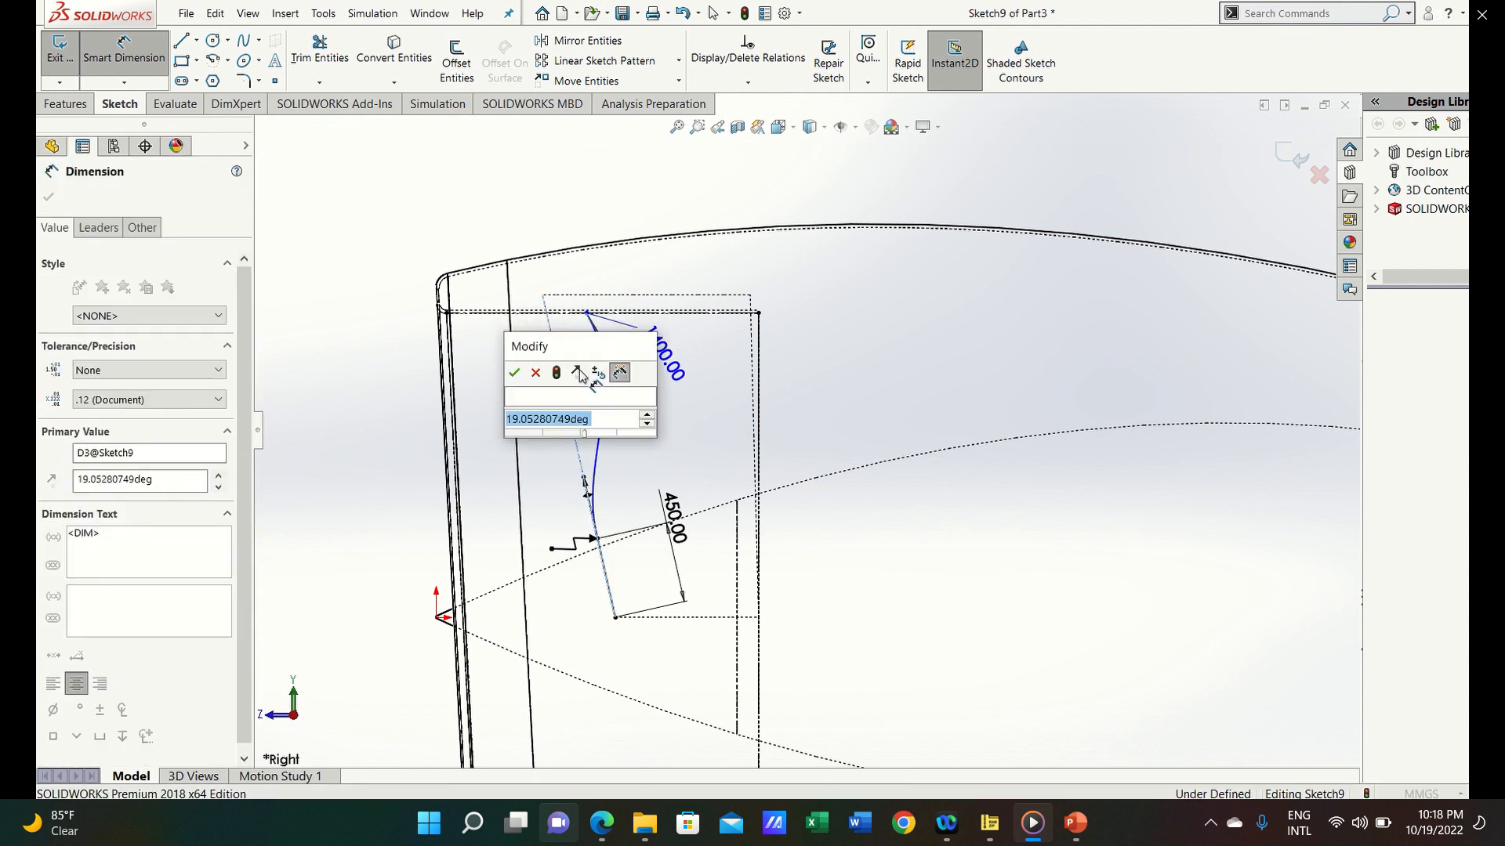
key(Return)
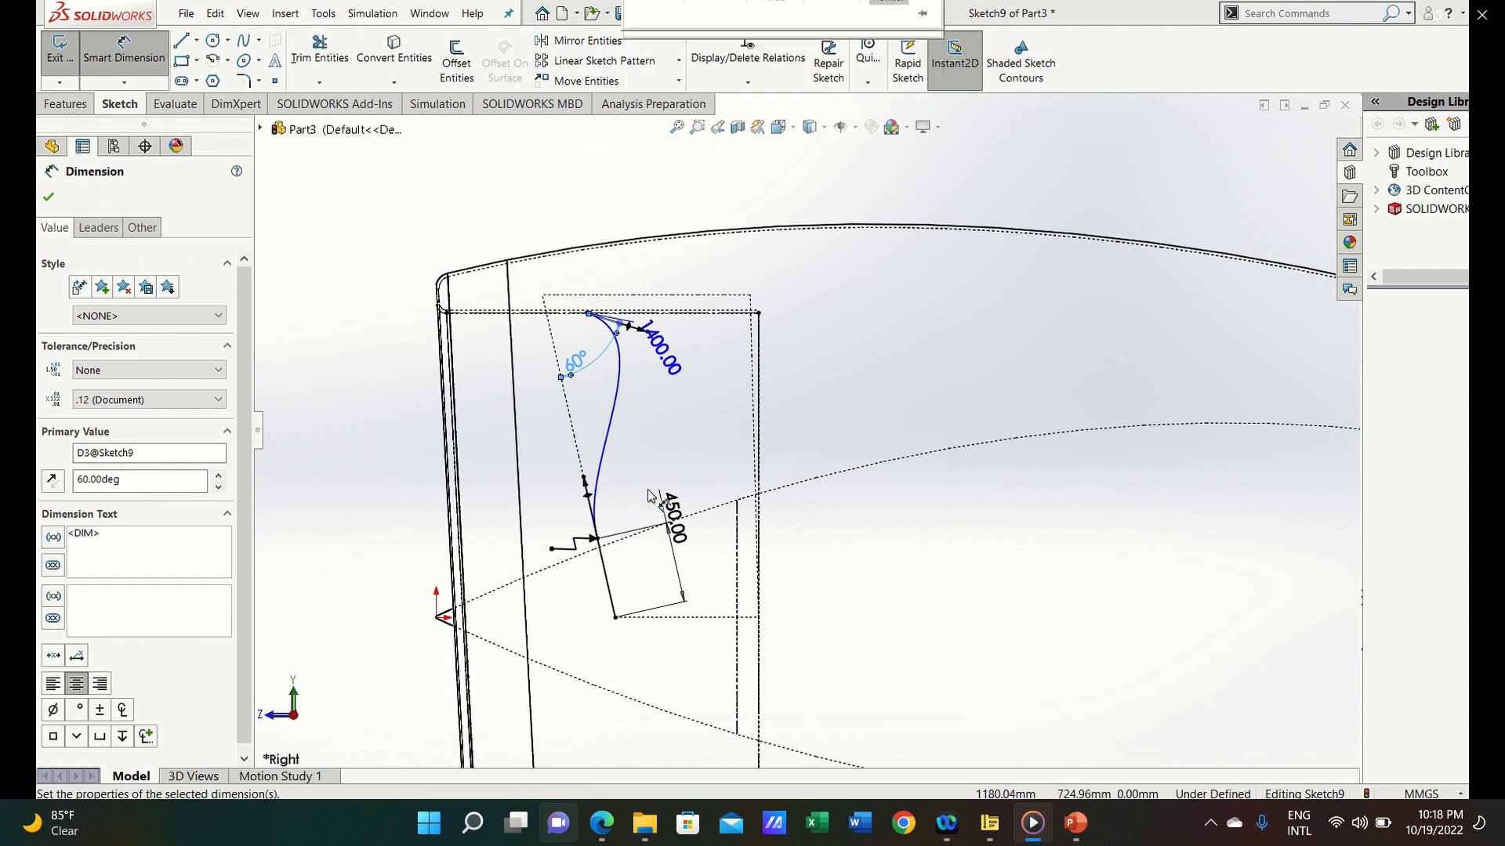
Dimension the tangent weight of the spline's lower handle as 1000 mm
click(599, 481)
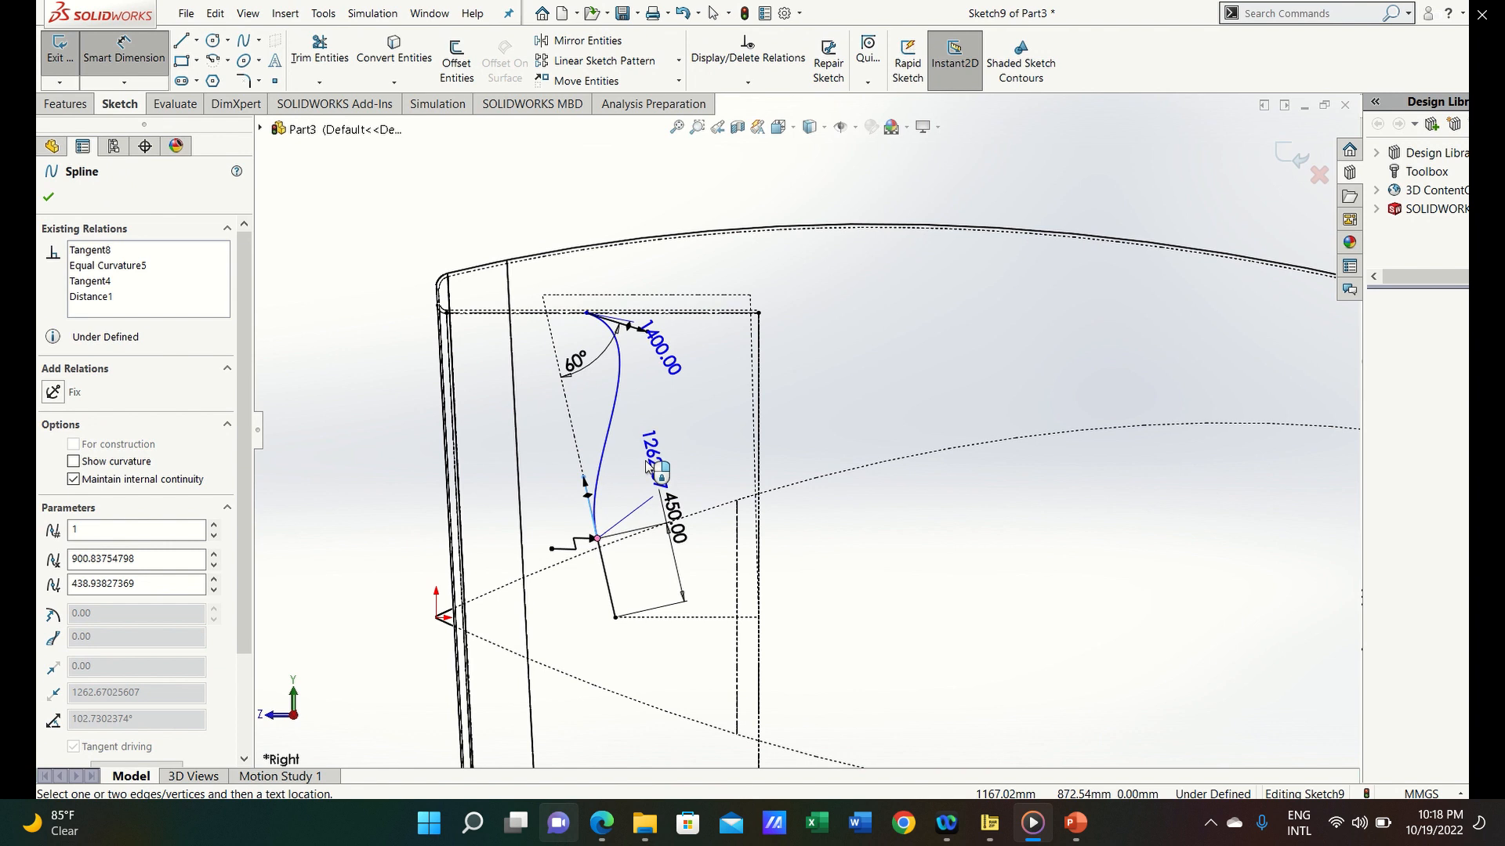
click(647, 467)
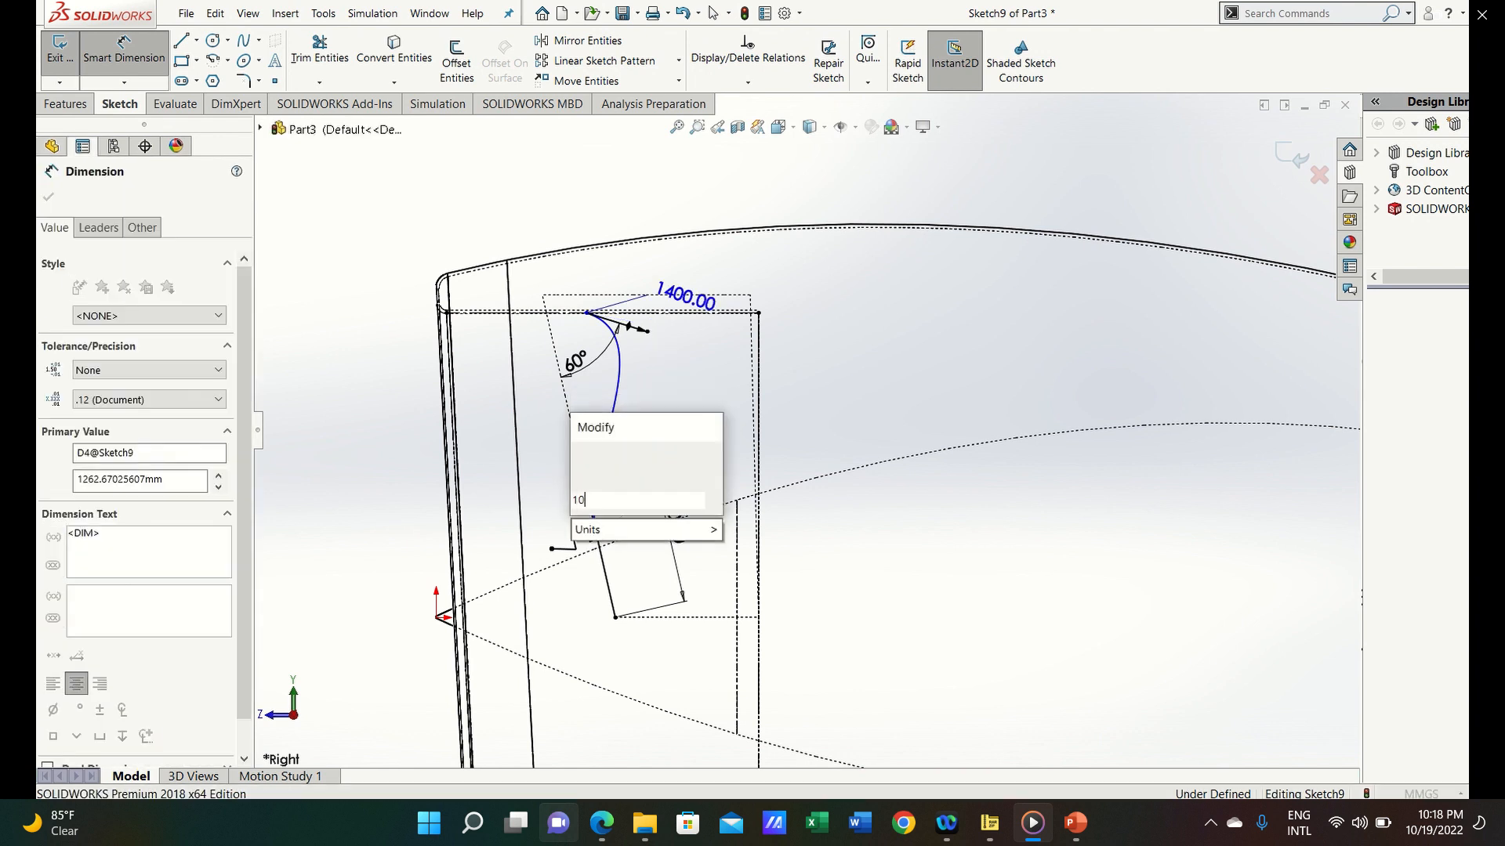
text(1000)
key(Return)
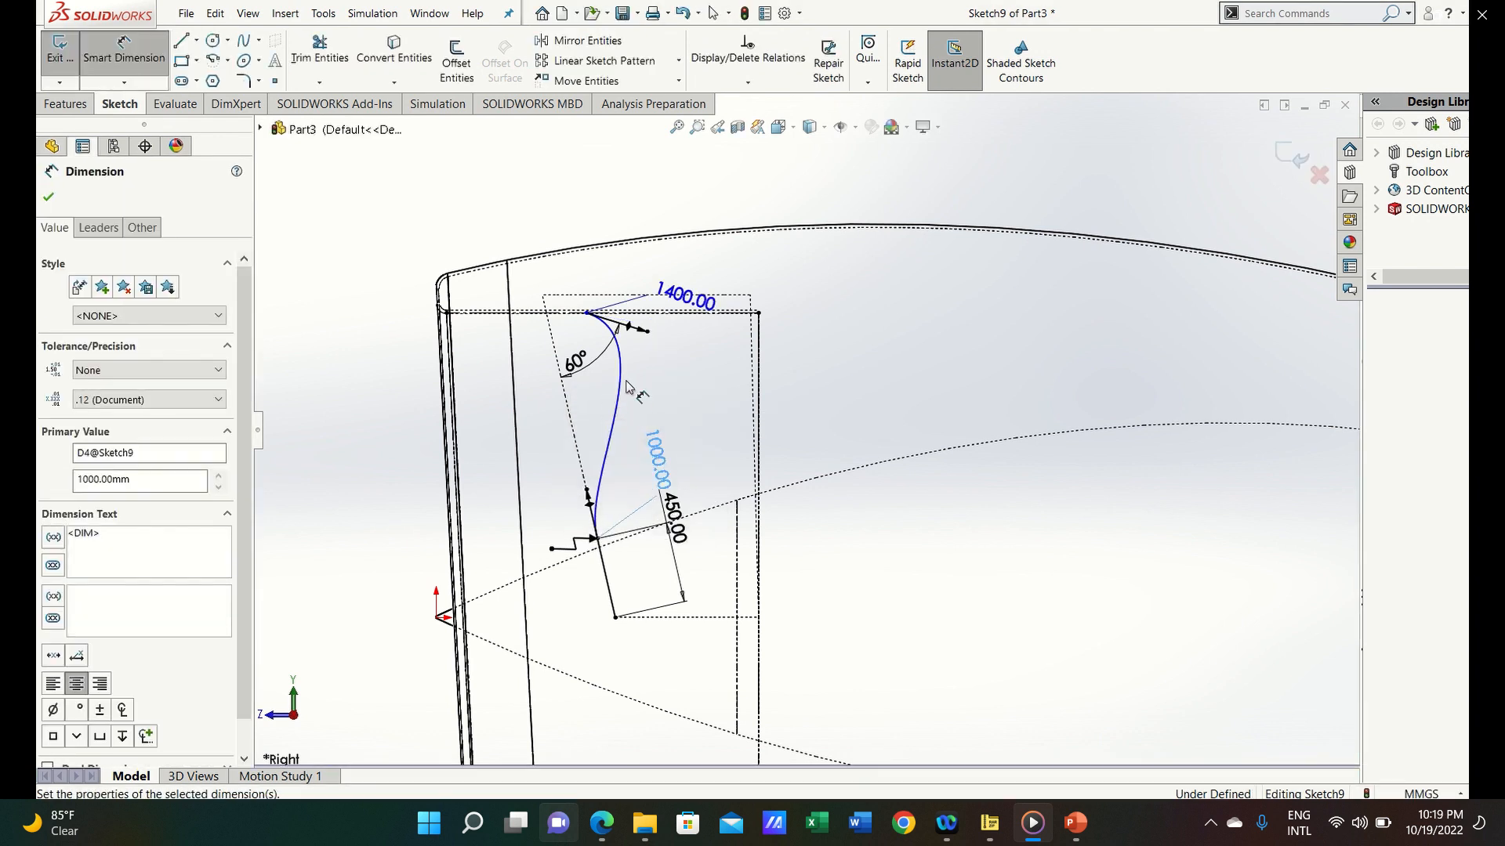
key(Escape)
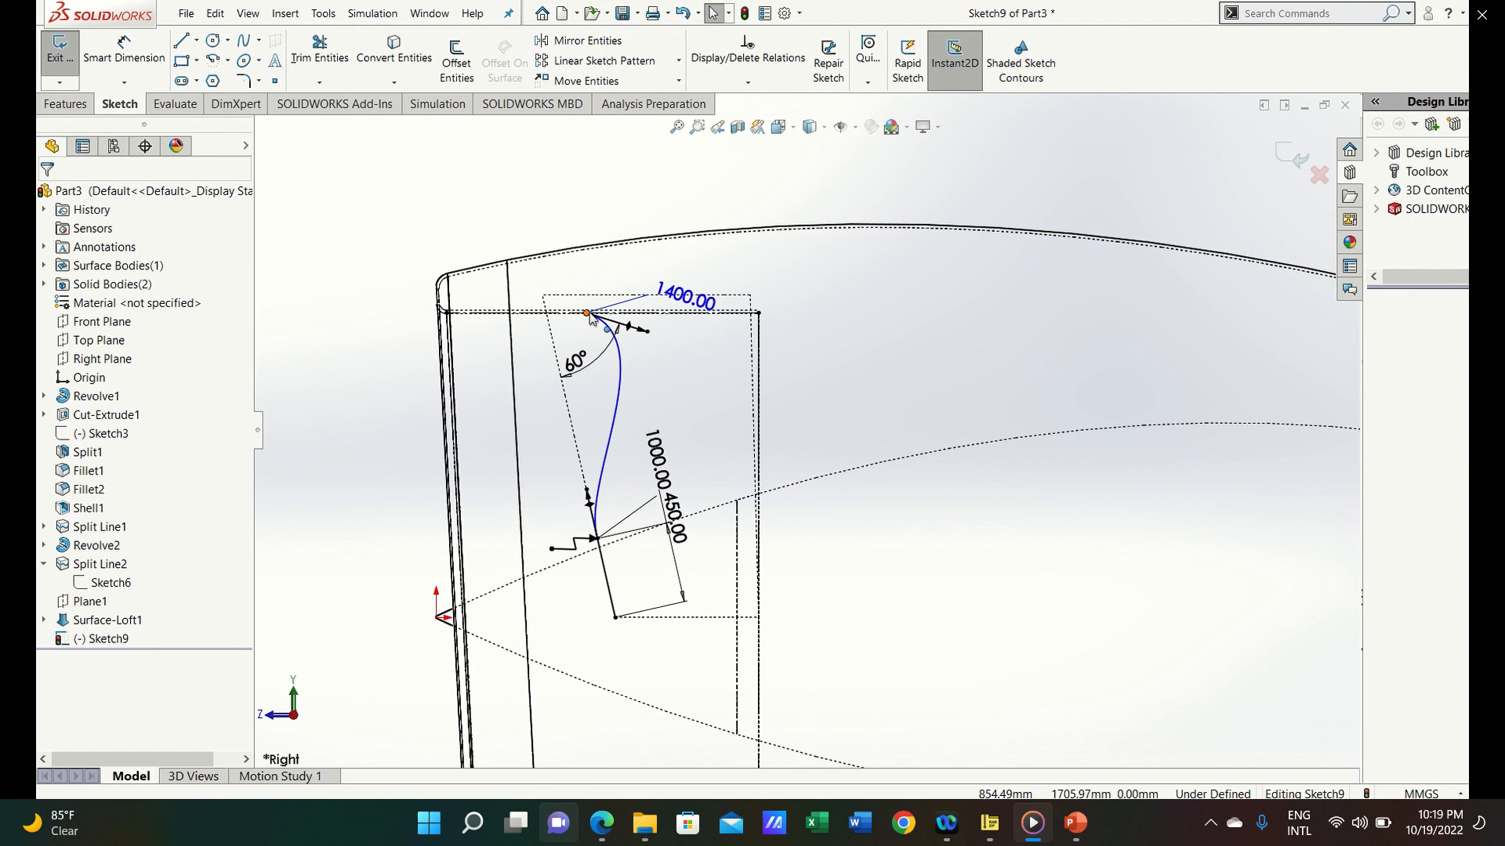
Move the spline's upper endpoint to where the slanted blade edge meets the shell's inner edge, and exit the sketch
drag(587, 314, 546, 311)
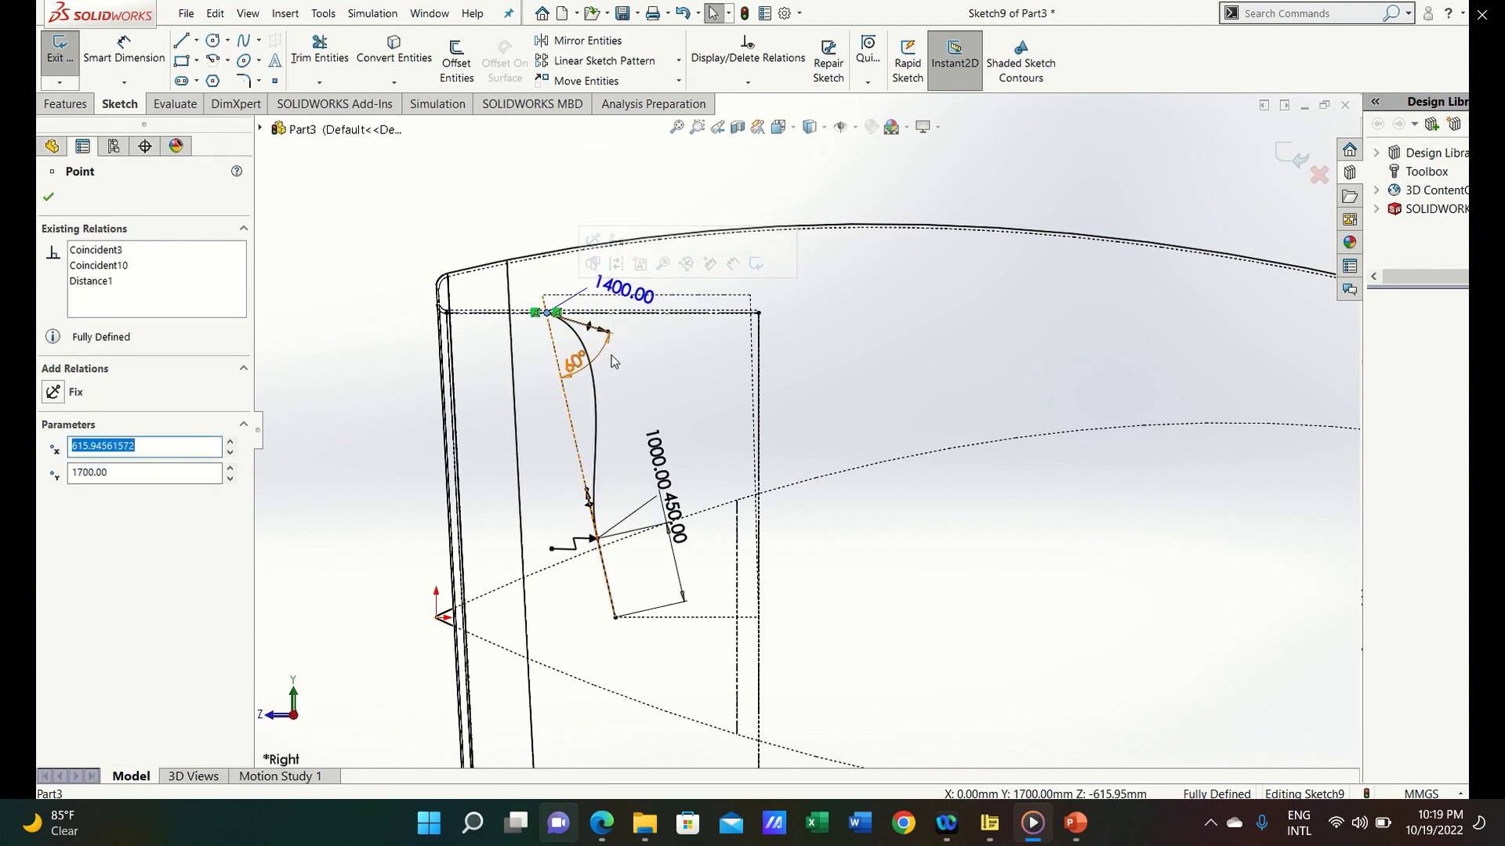
click(638, 368)
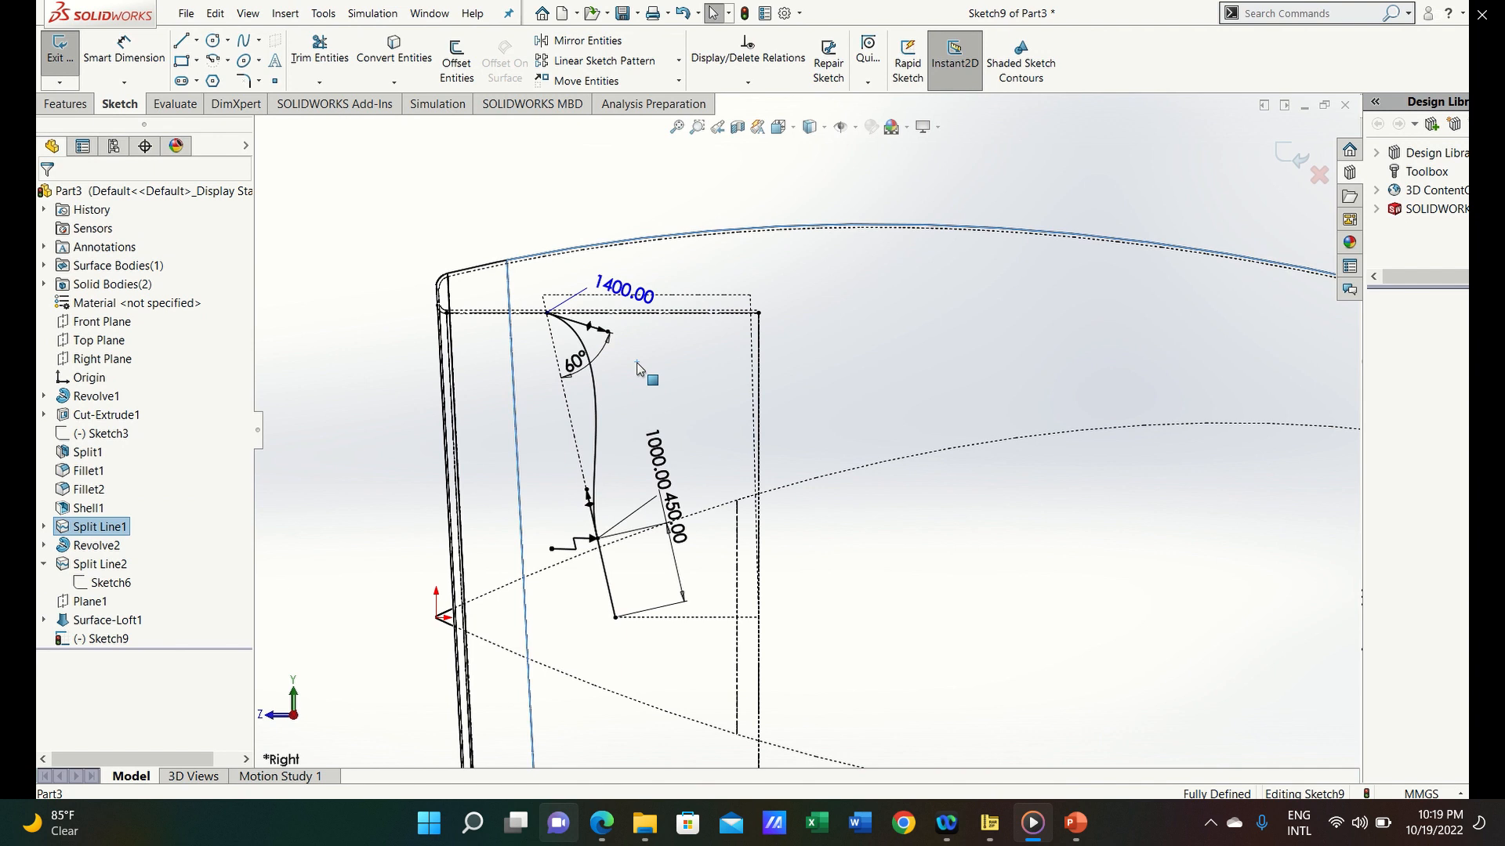
click(1263, 163)
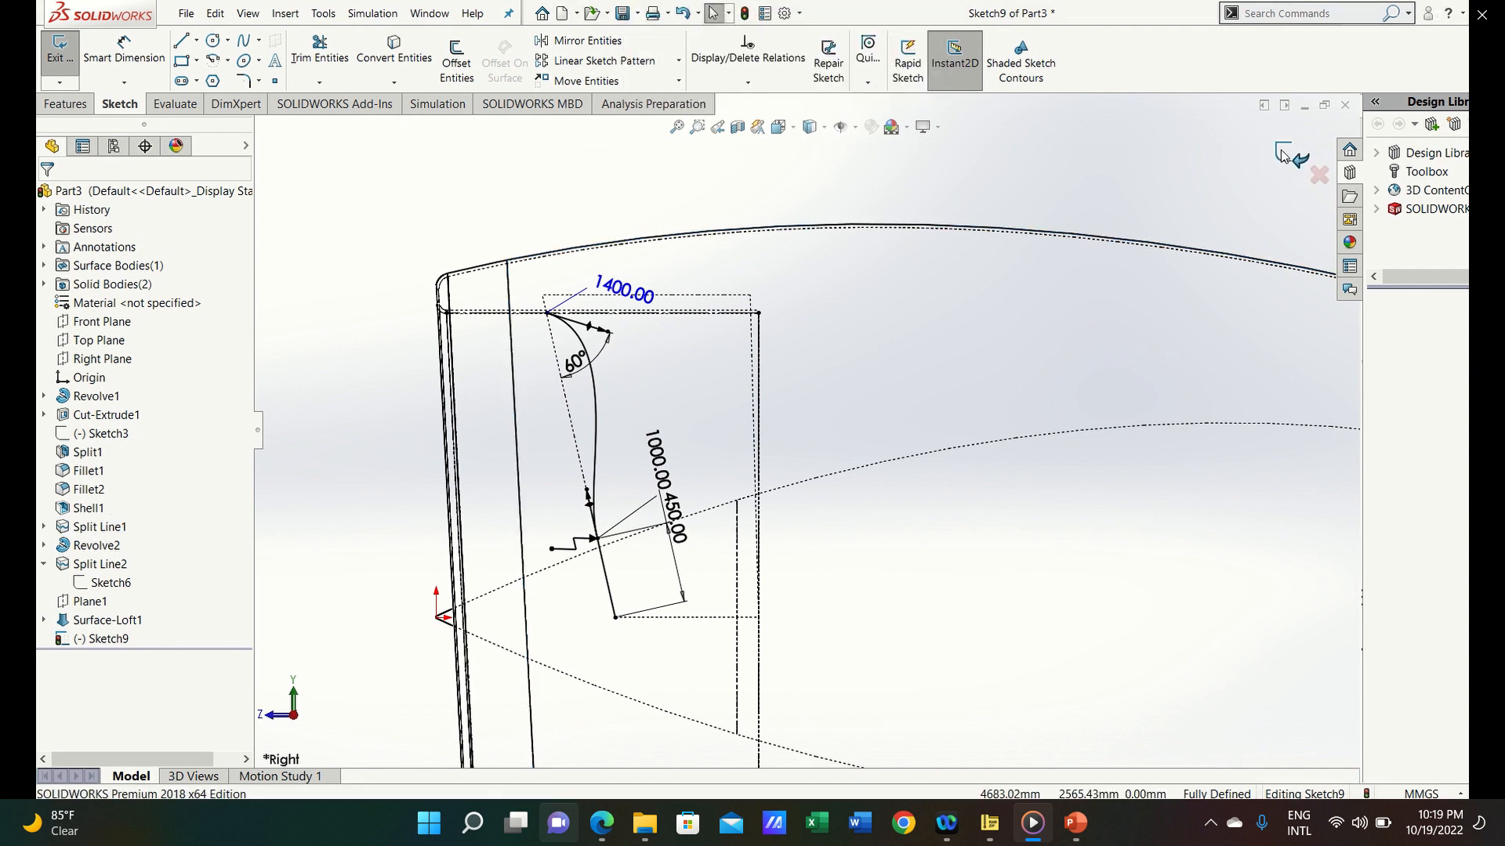
click(1283, 156)
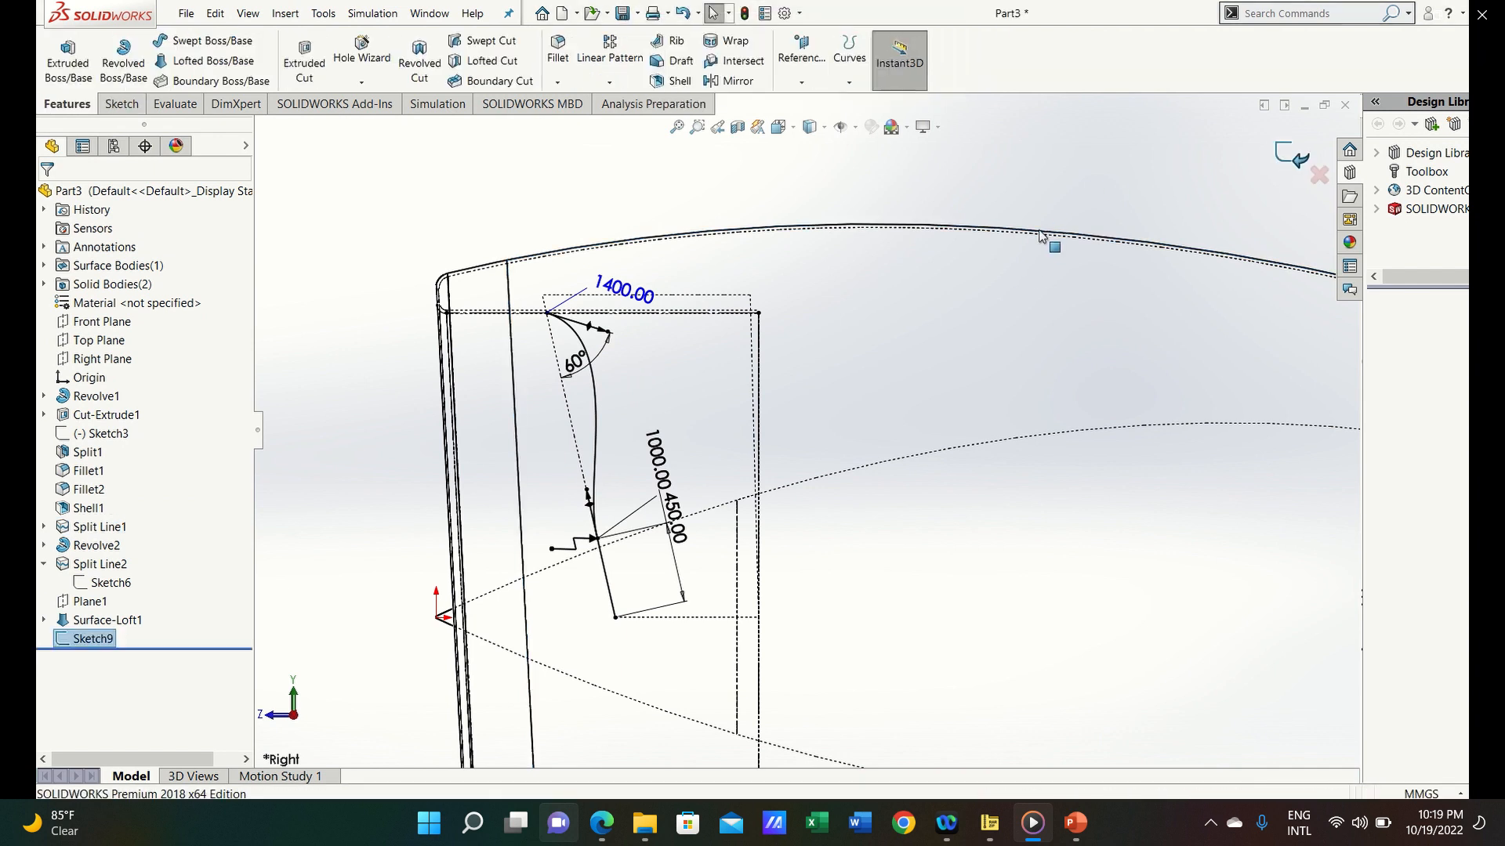
Change the display style to Shaded With Edges and orient the engine to show the blade through the front opening
click(821, 129)
click(812, 149)
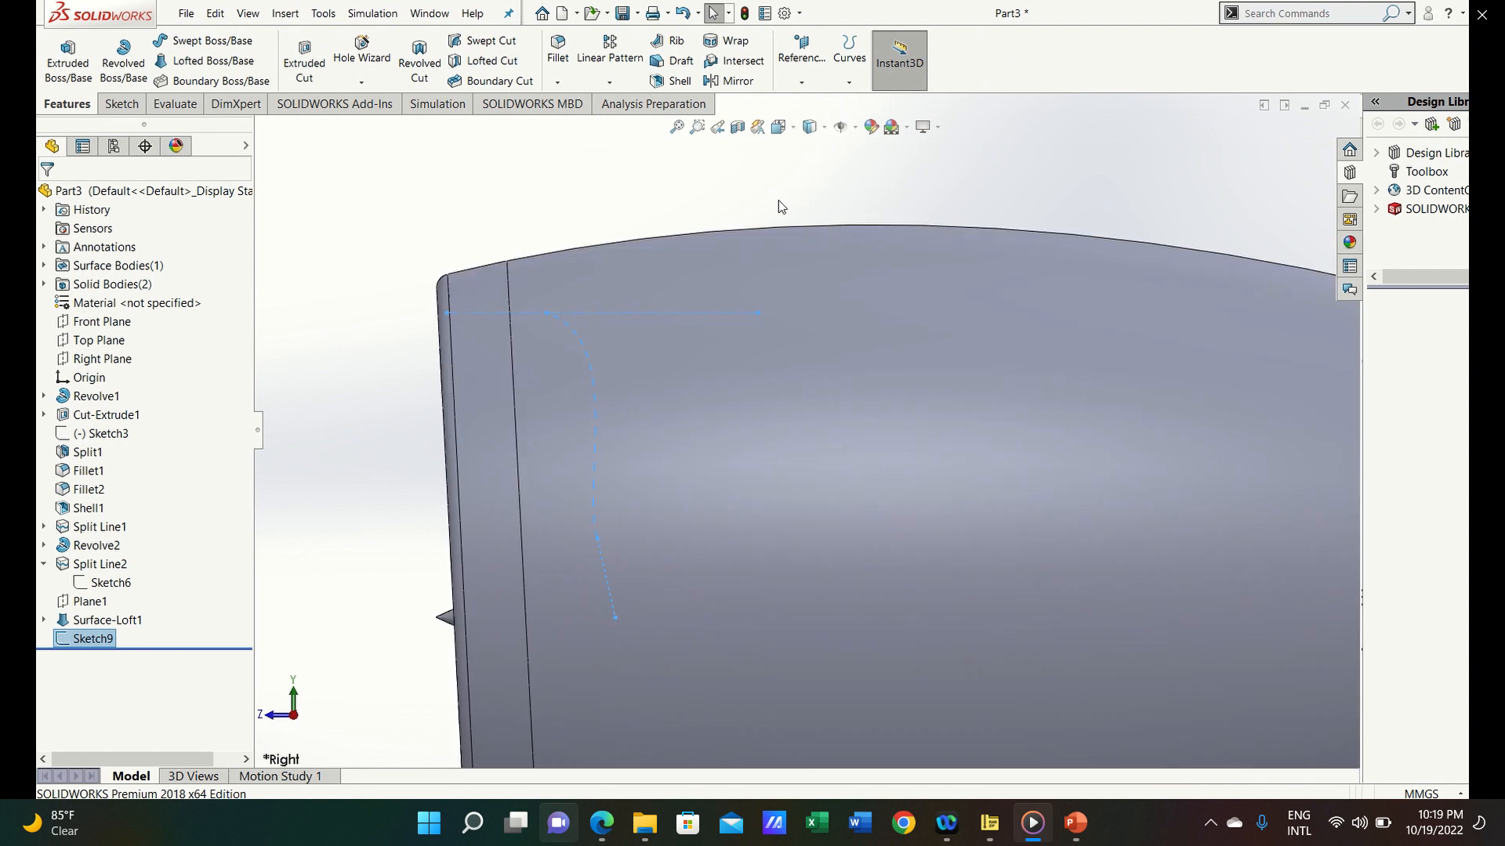
middle_drag(773, 269, 829, 315)
scroll(787, 315, up, 2)
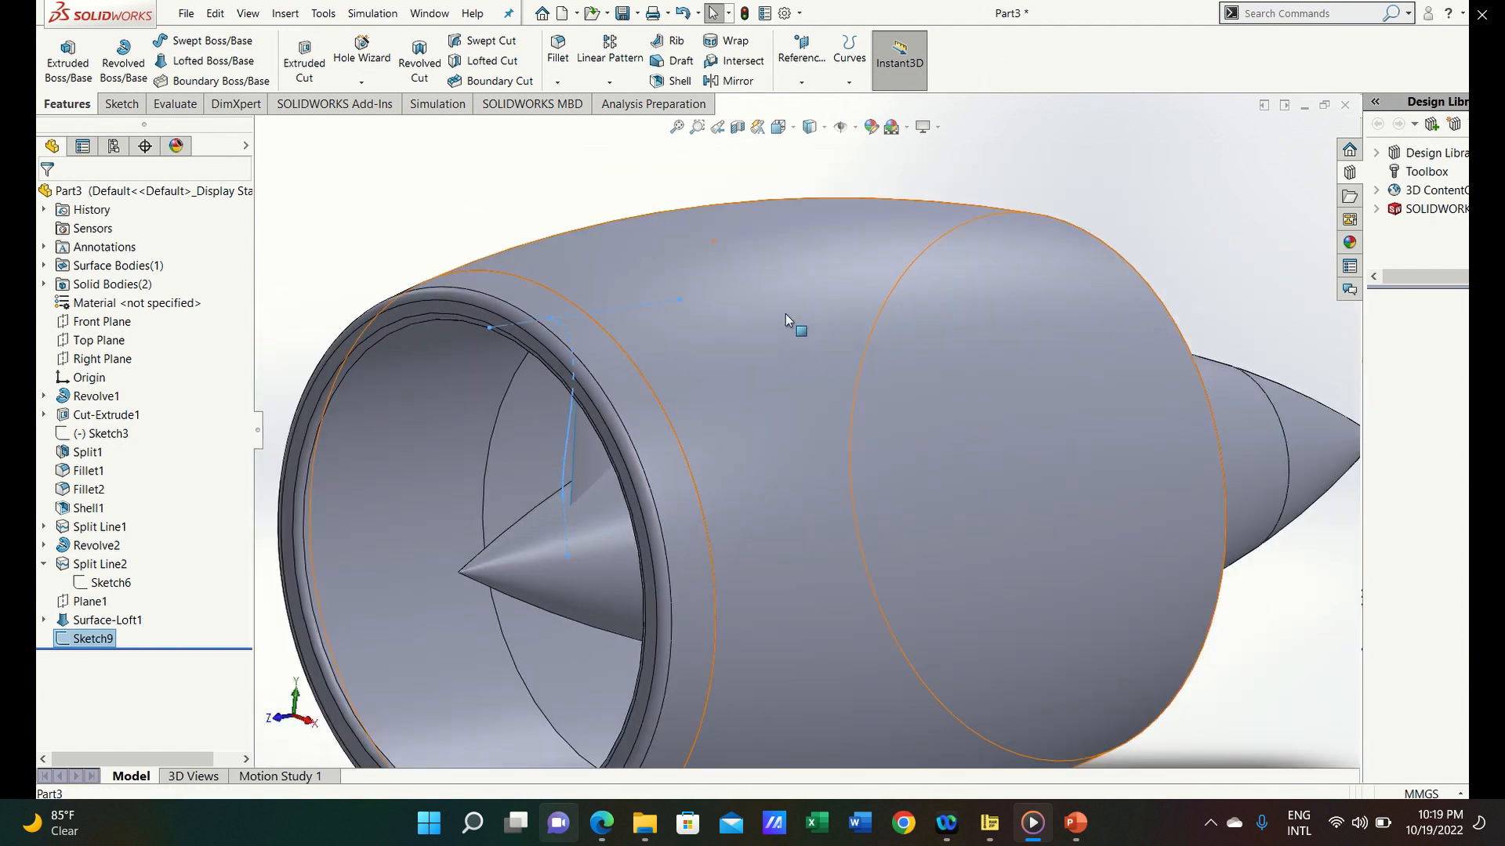
mouse_move(611, 219)
middle_down()
mouse_move(557, 235)
mouse_move(611, 198)
mouse_move(594, 210)
mouse_move(650, 396)
mouse_move(631, 425)
mouse_move(672, 422)
mouse_move(638, 416)
middle_up()
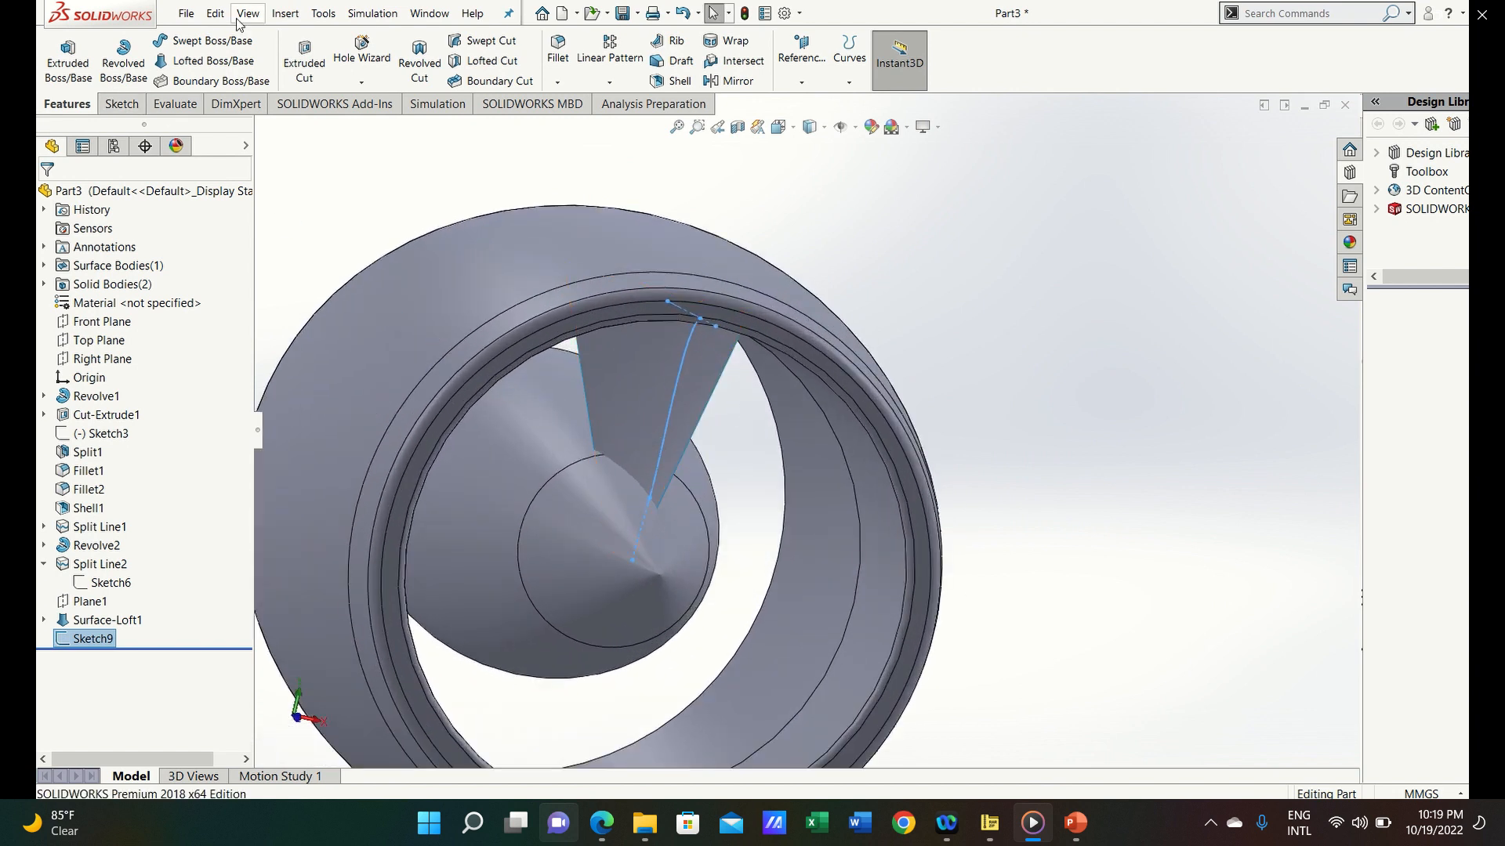
Trim the blade surface with Sketch9 as the standard trim tool, removing the narrow front portion outside the curved outline
click(274, 18)
mouse_move(357, 166)
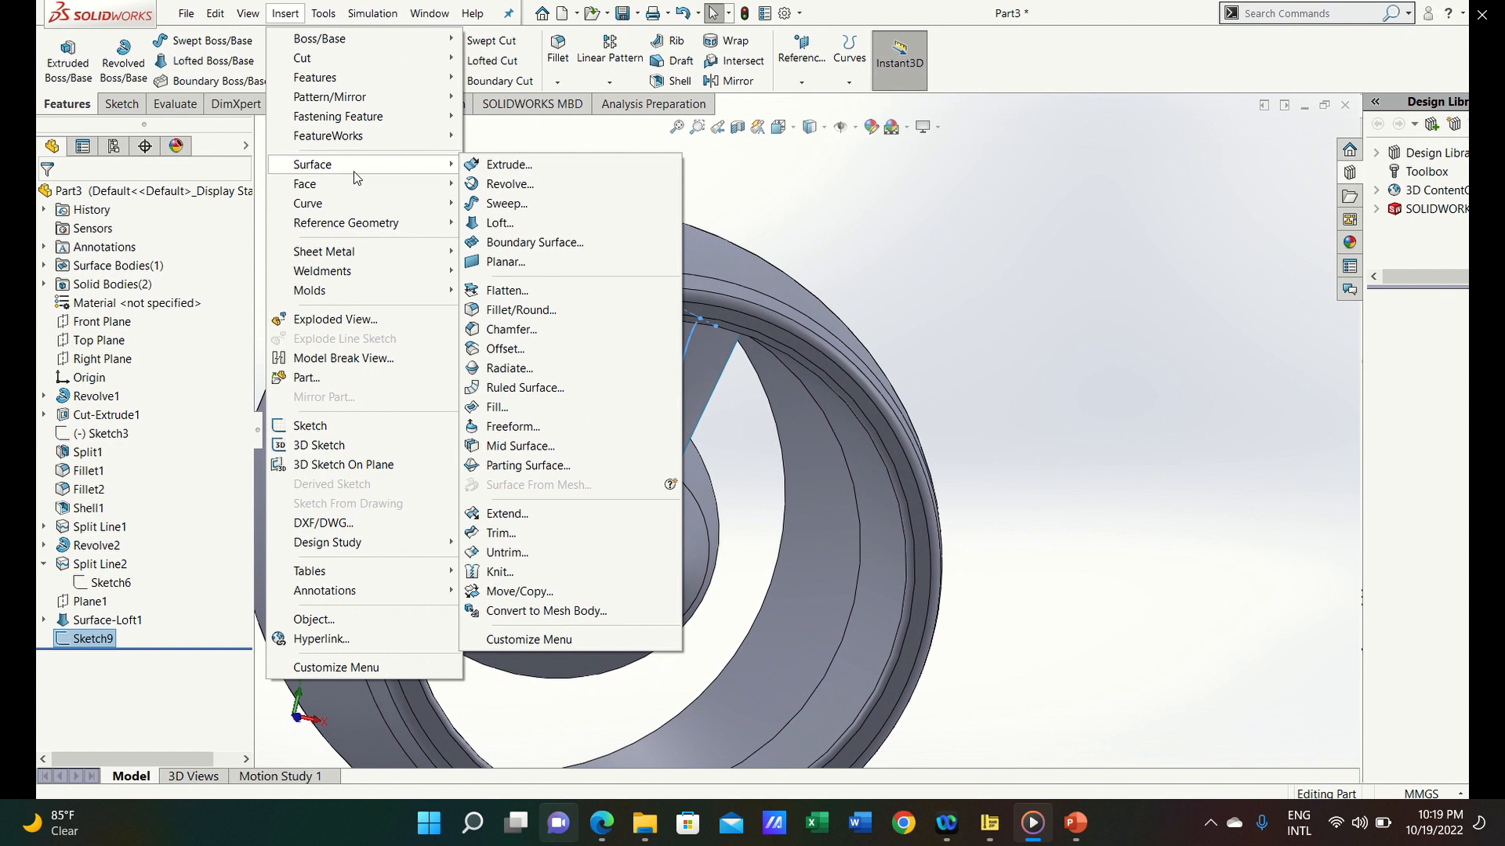
click(557, 533)
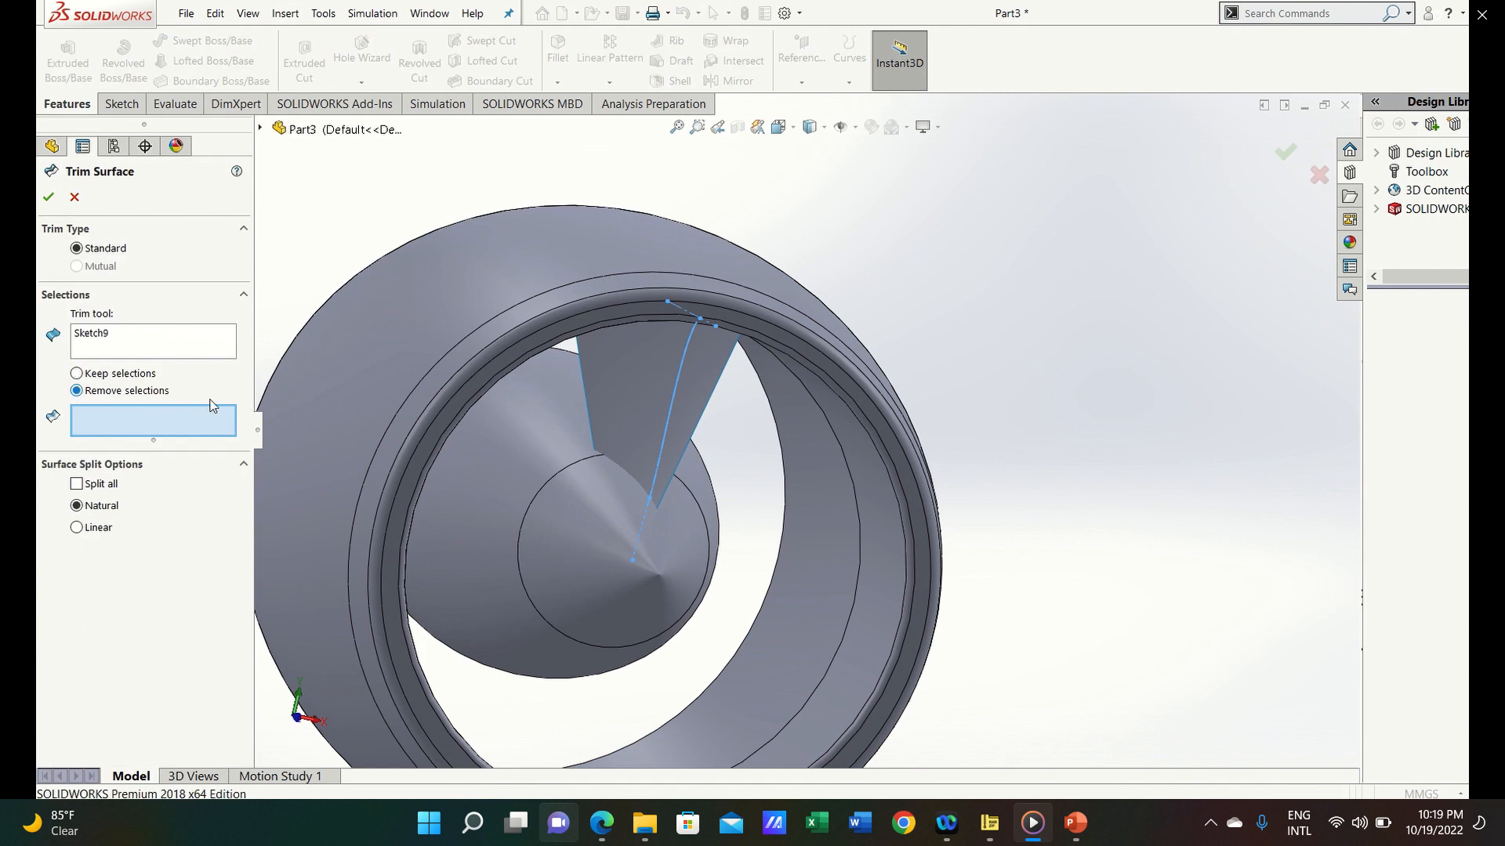
click(699, 374)
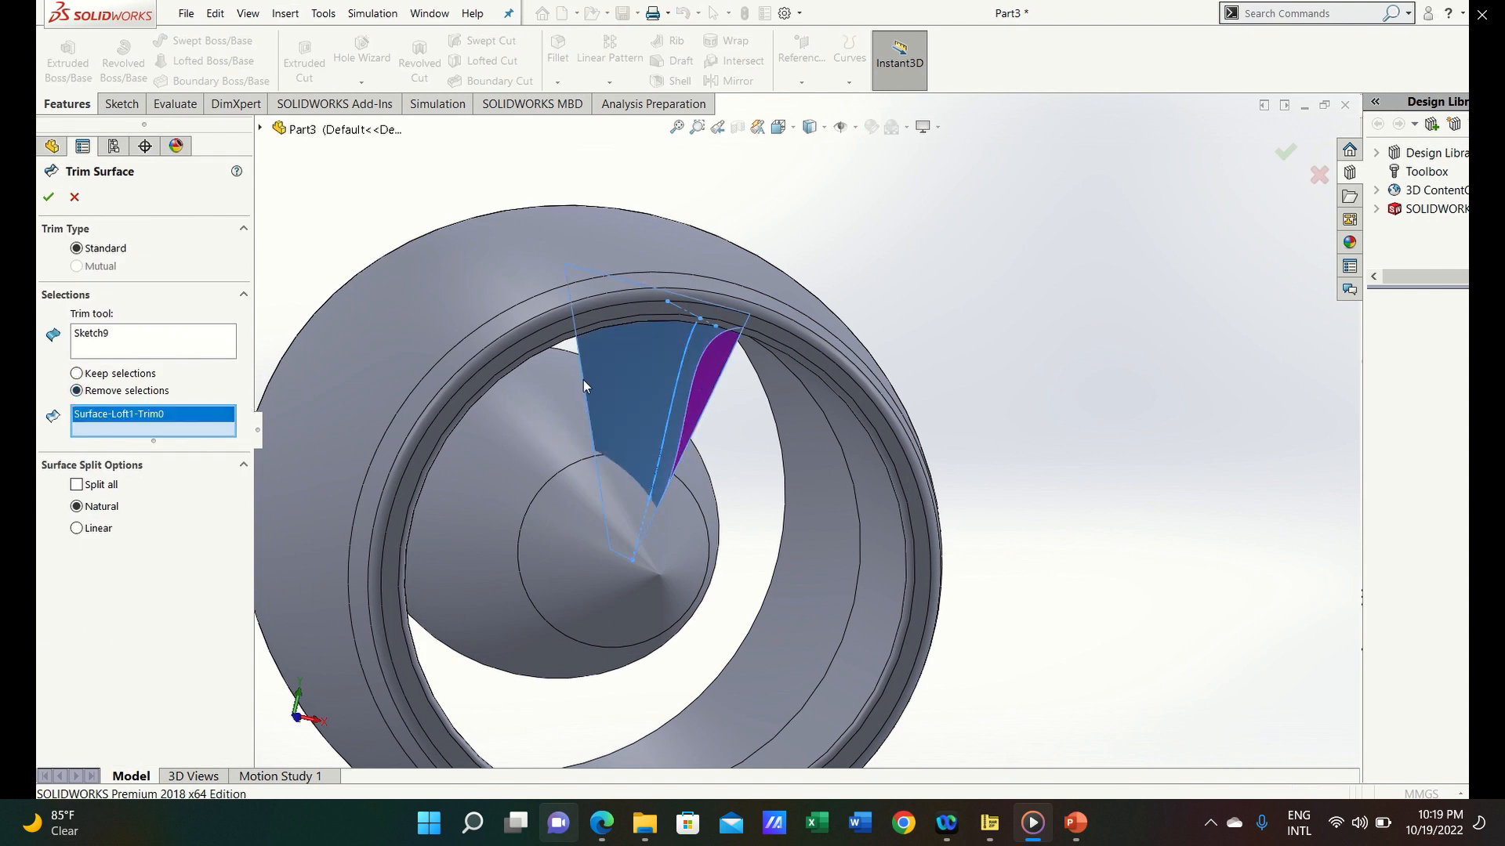
click(50, 197)
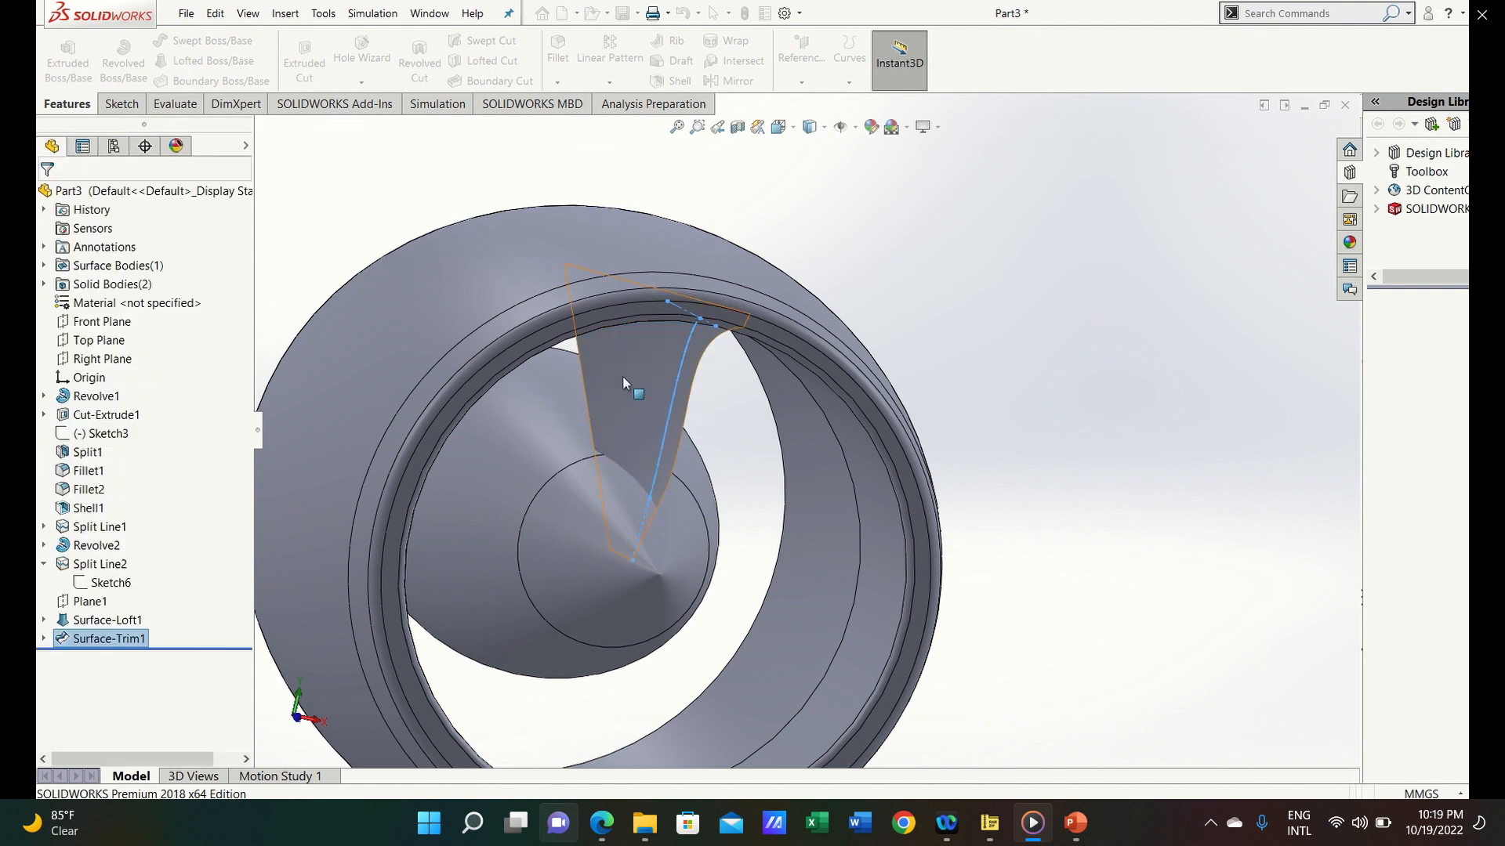
Orient the view normal to the Front Plane
mouse_move(668, 419)
middle_down()
mouse_move(623, 389)
mouse_move(666, 409)
middle_up()
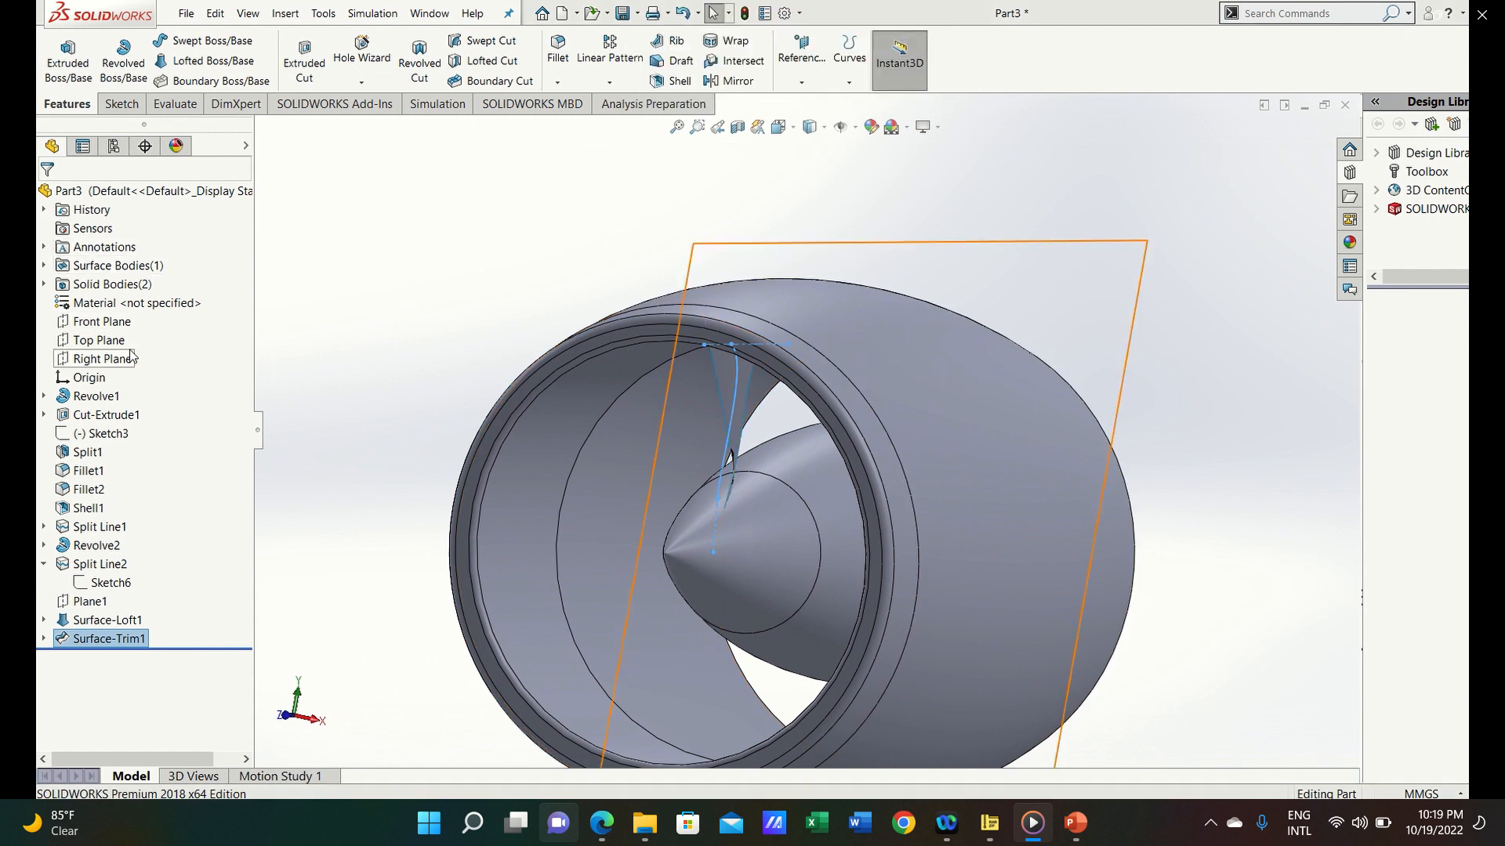
click(98, 322)
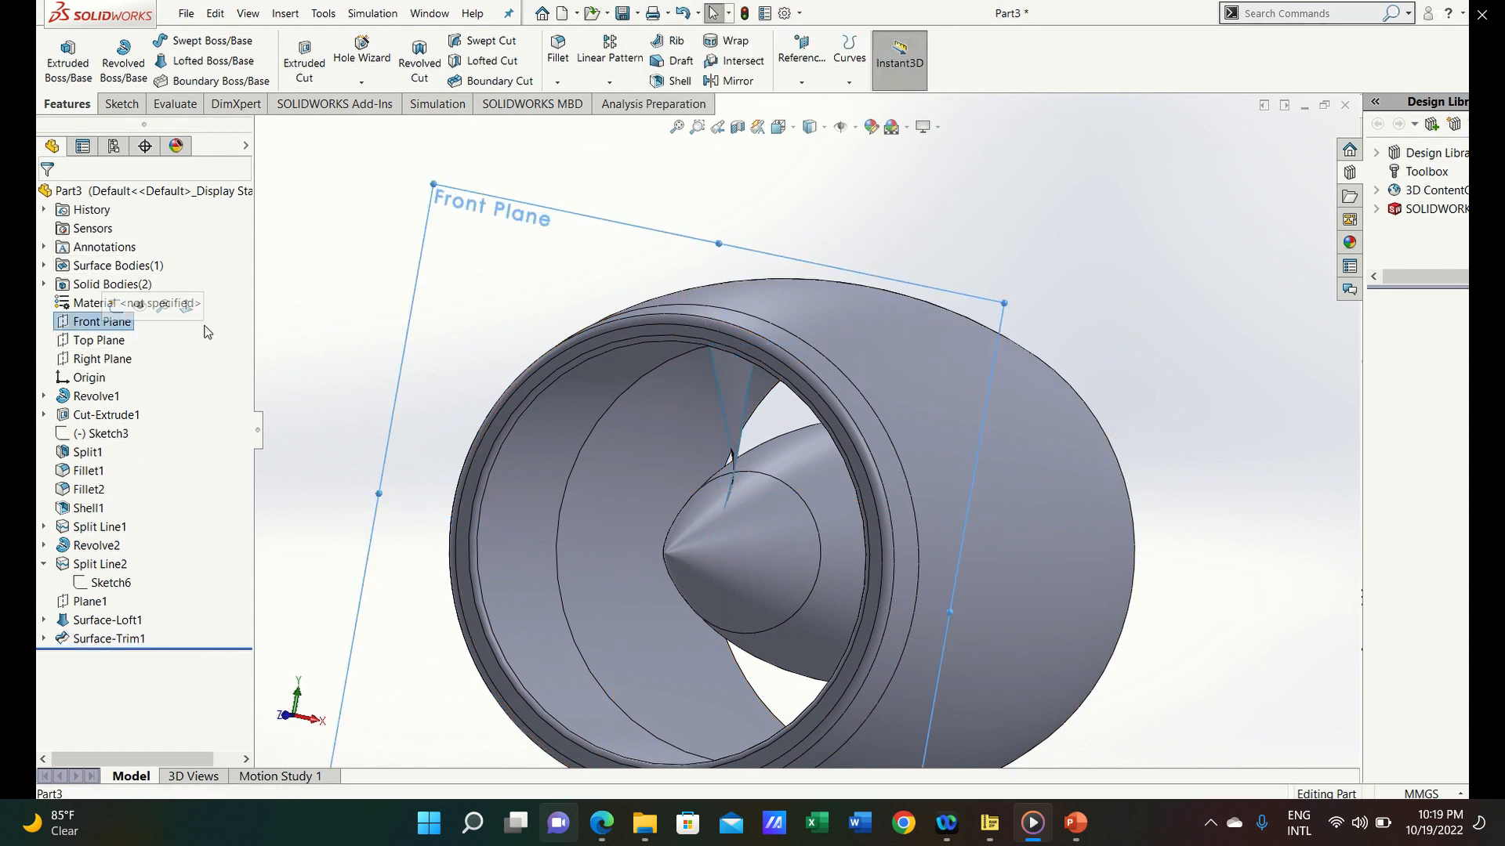
click(182, 311)
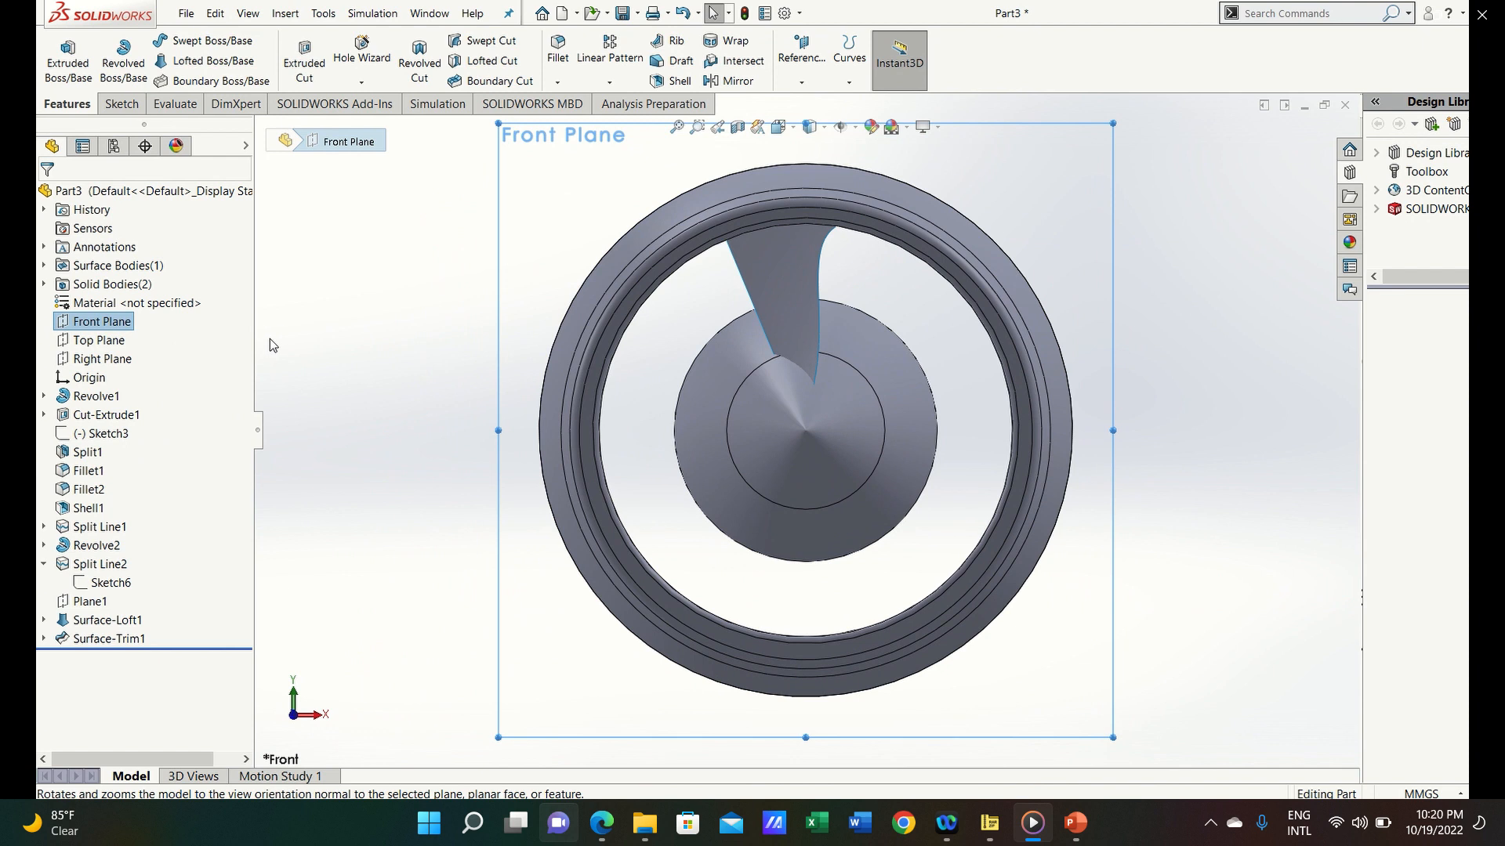
Start a sketch on the Front Plane and offset the shell's inner circular edge inward by 10 mm
click(102, 321)
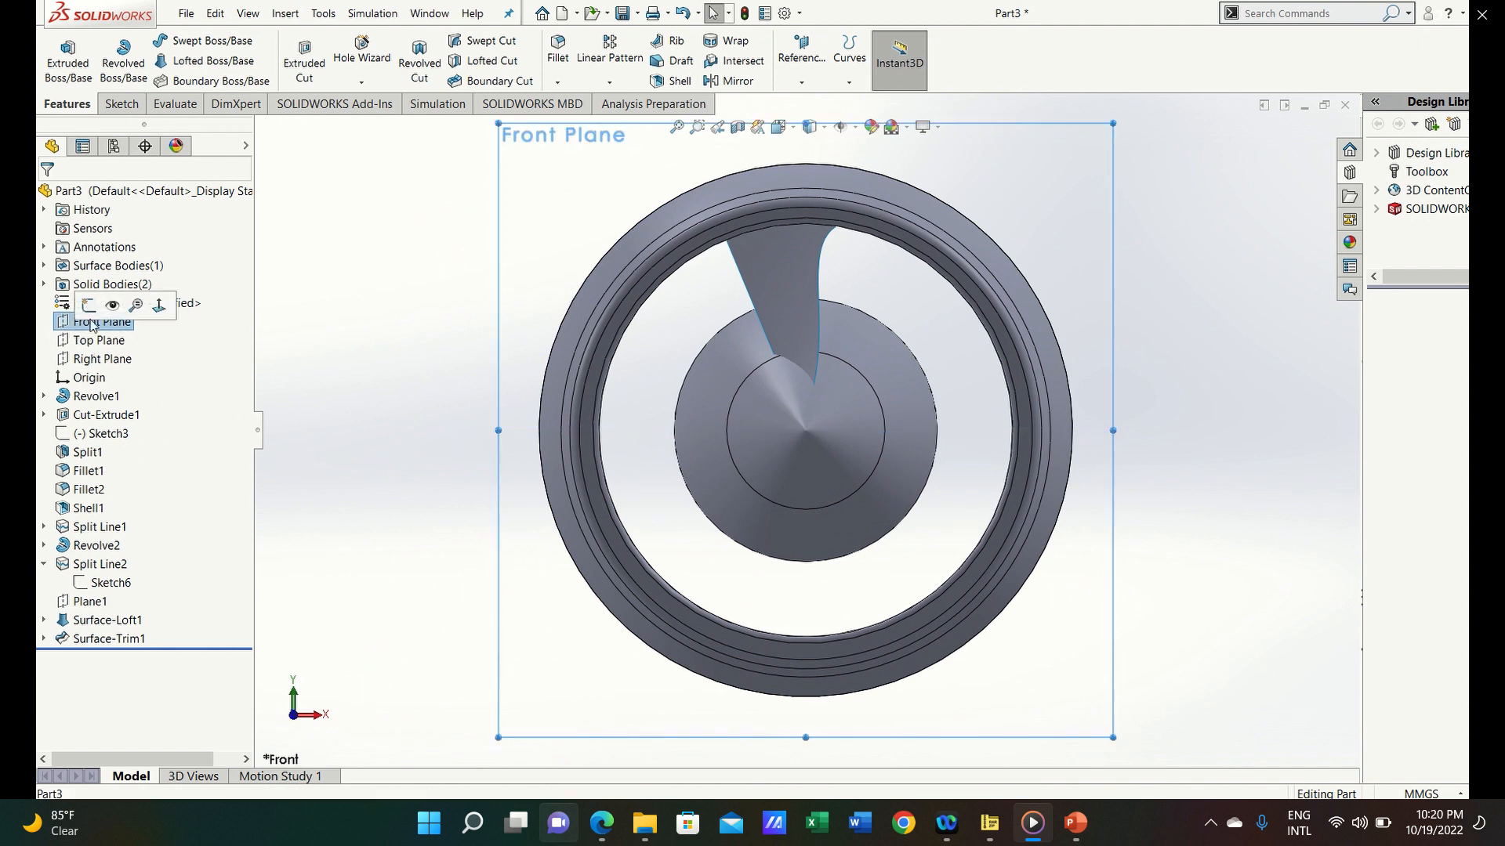
click(86, 306)
scroll(755, 279, down, 5)
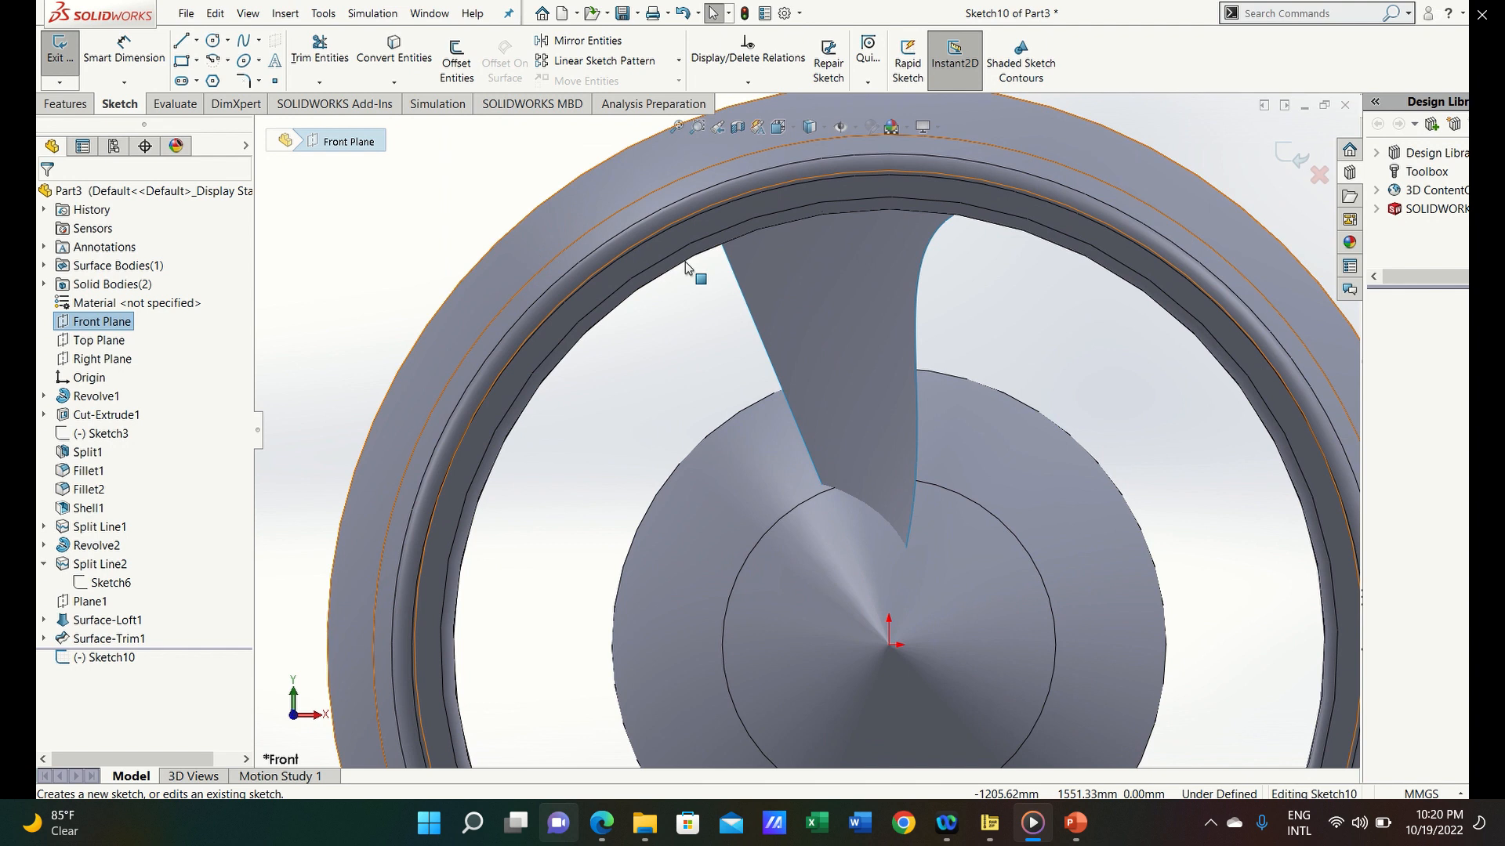
click(683, 303)
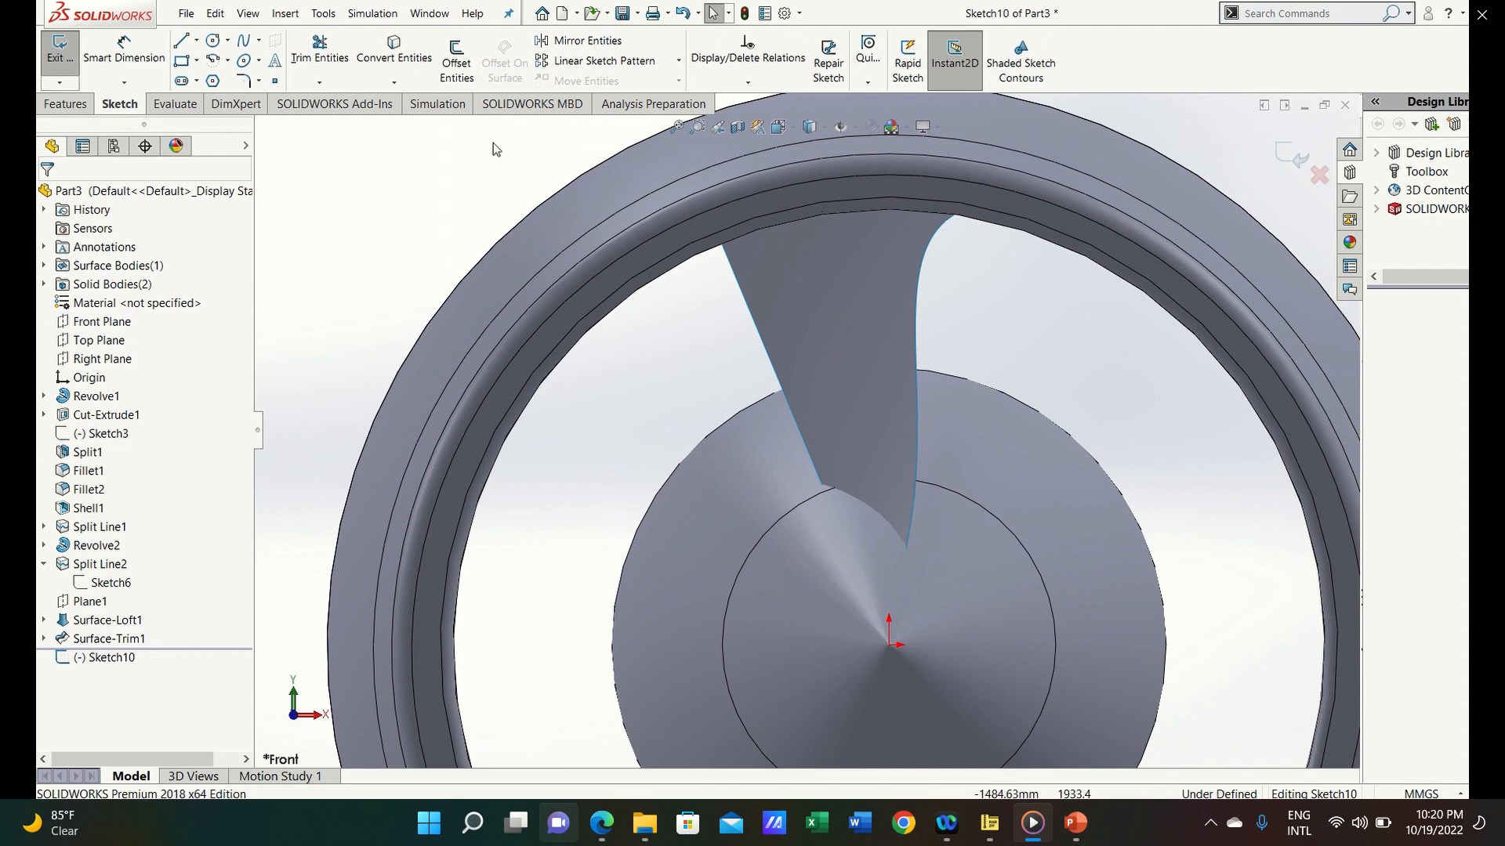
click(677, 266)
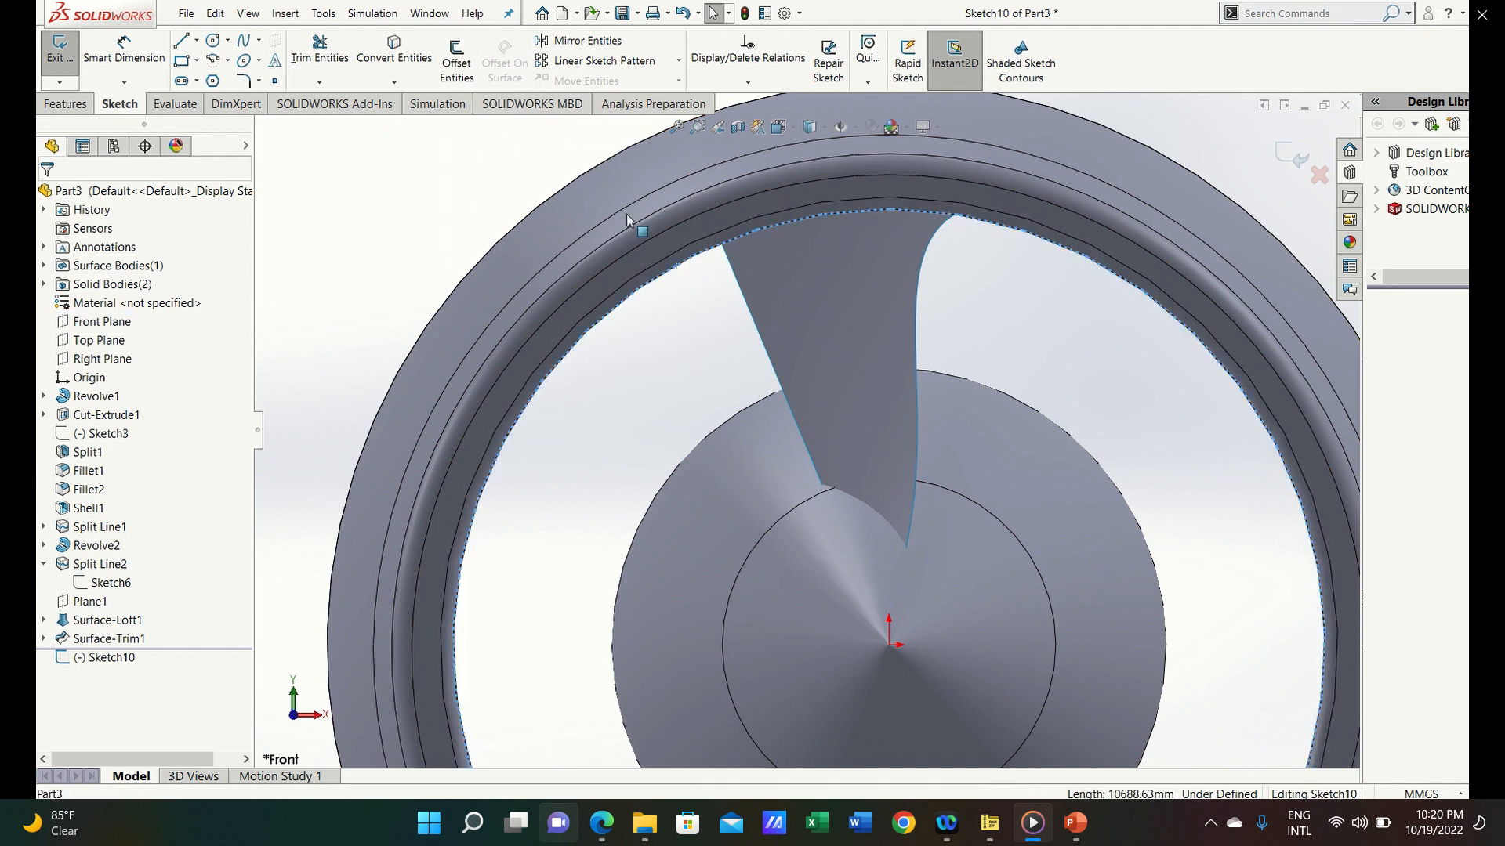
click(444, 78)
click(79, 295)
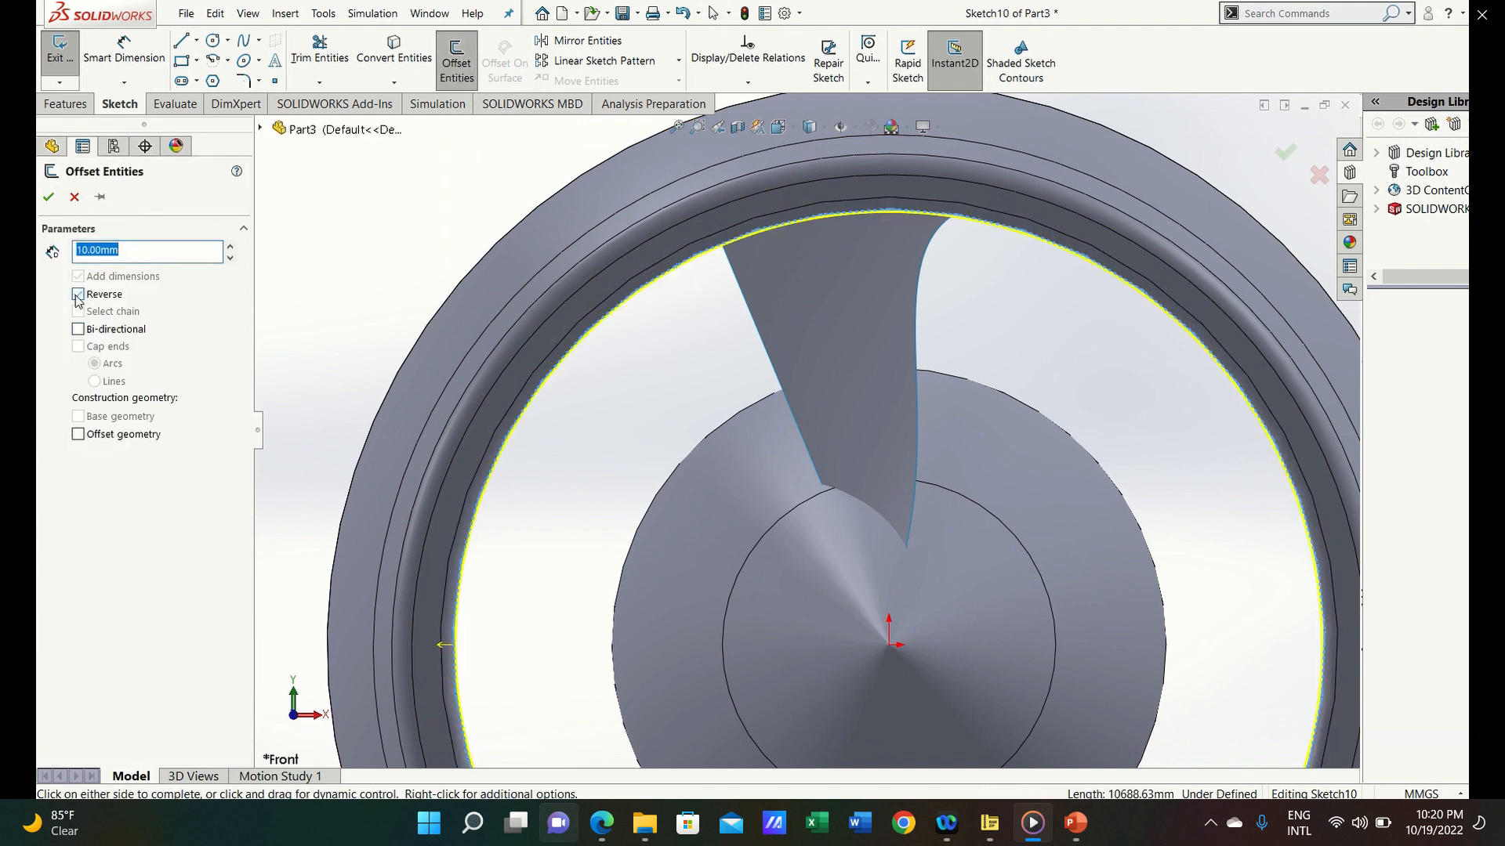
click(48, 199)
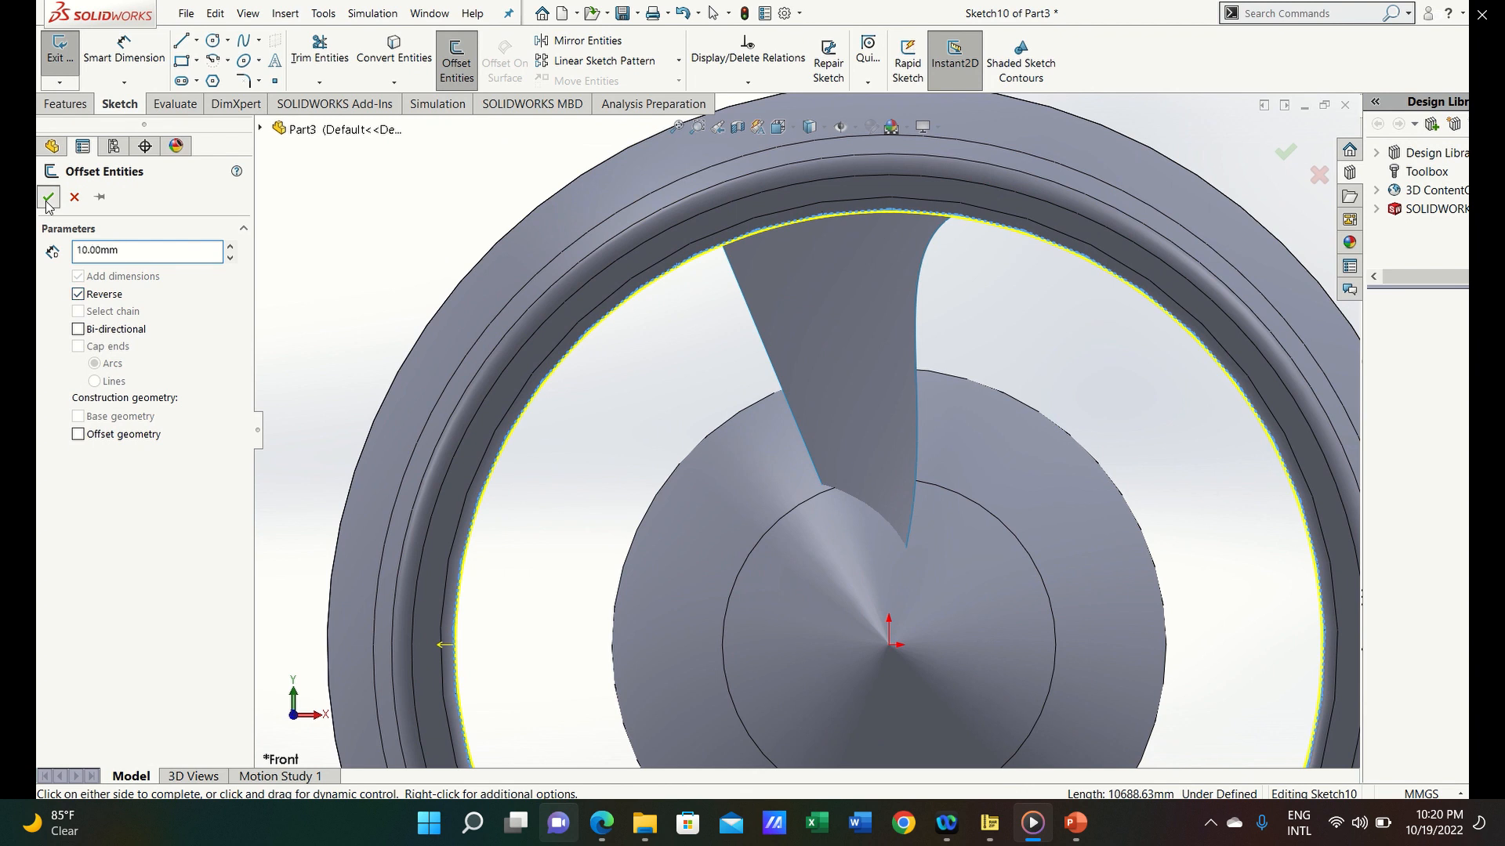
scroll(336, 212, down, 2)
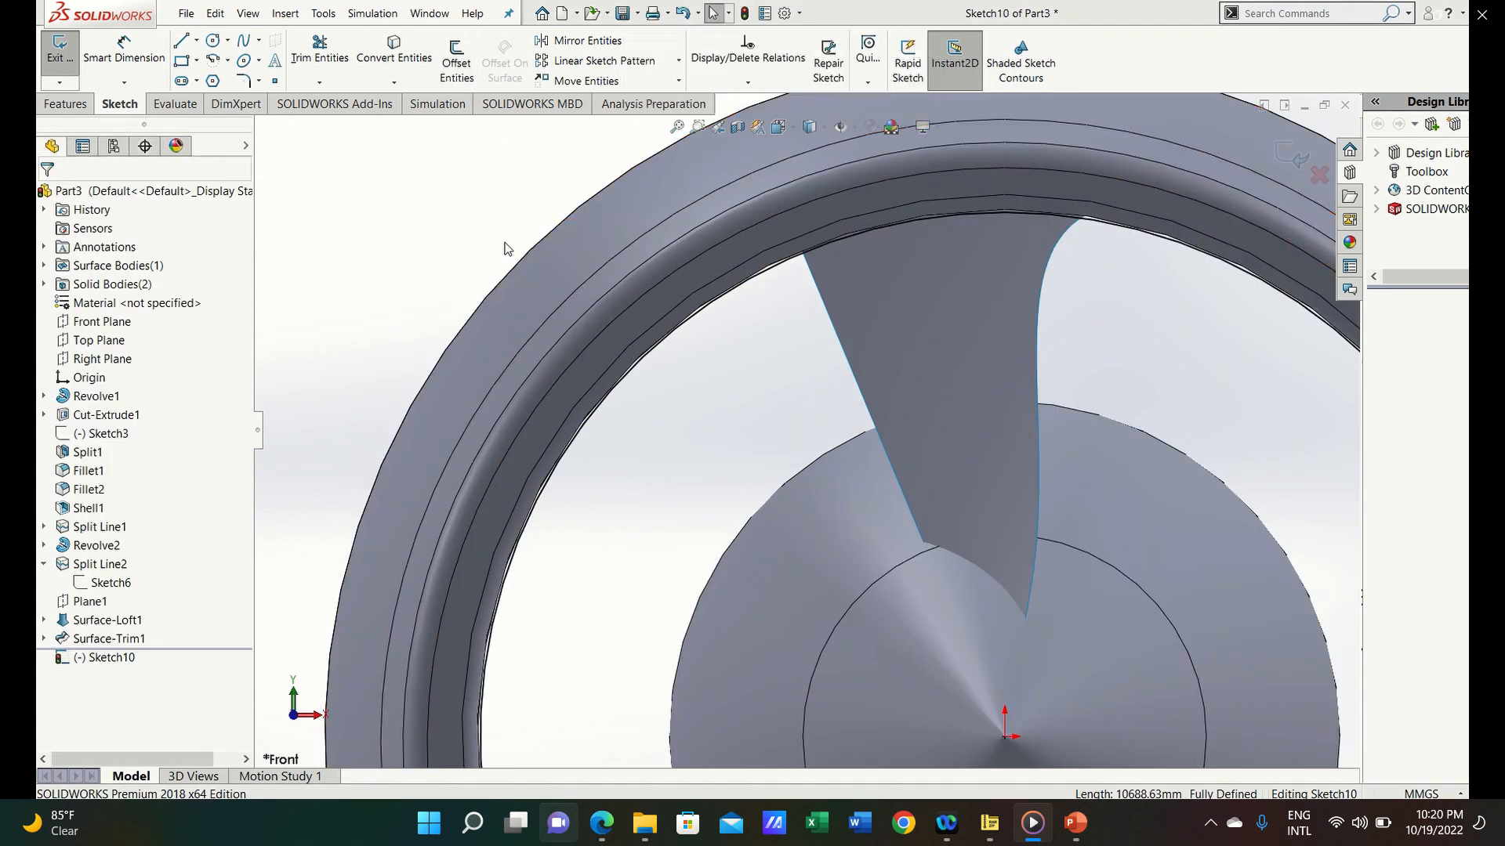
scroll(571, 258, up, 3)
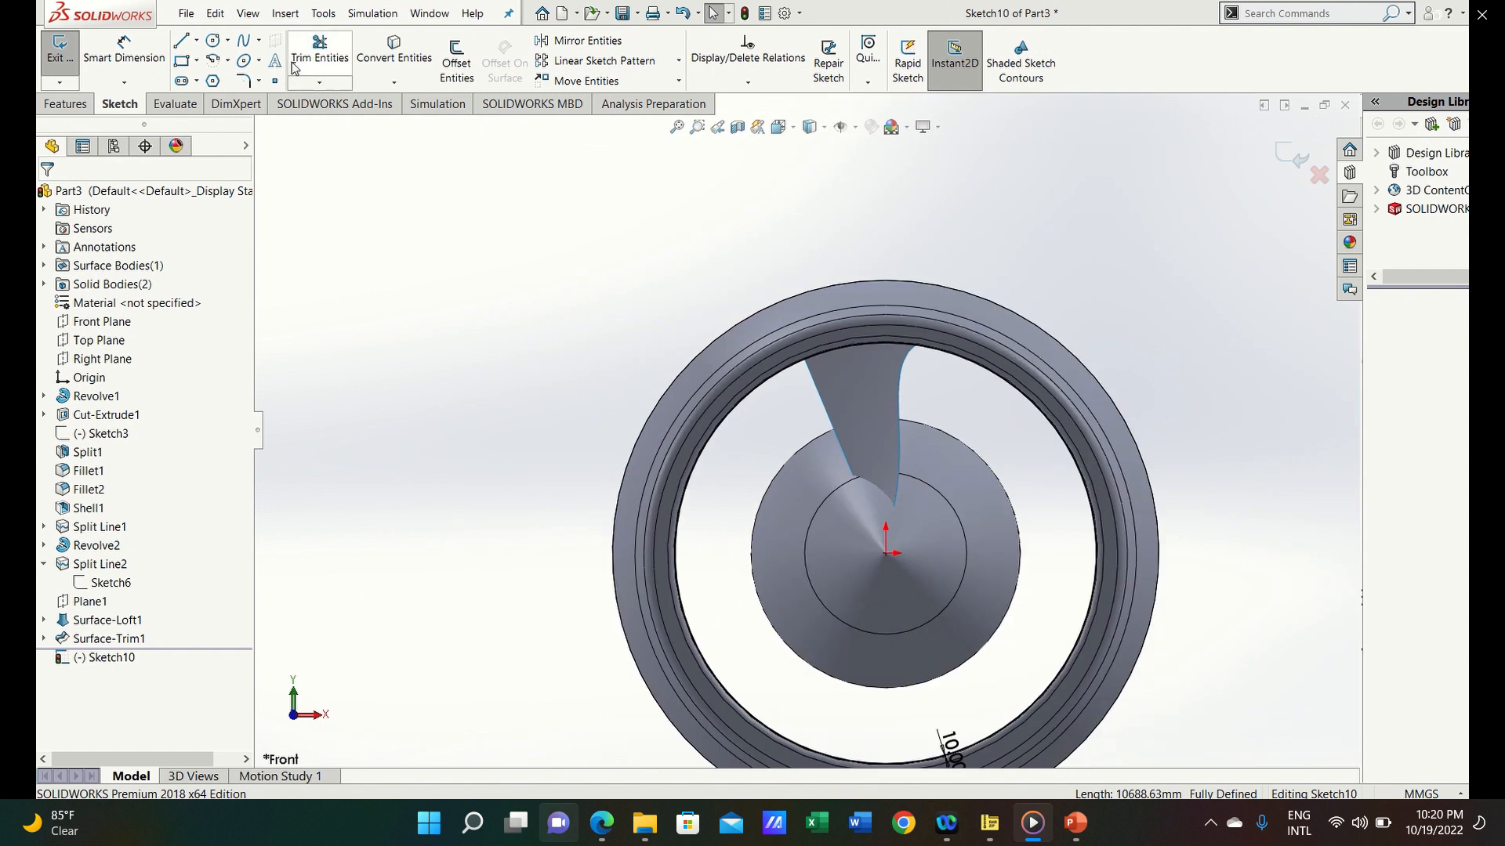
click(70, 104)
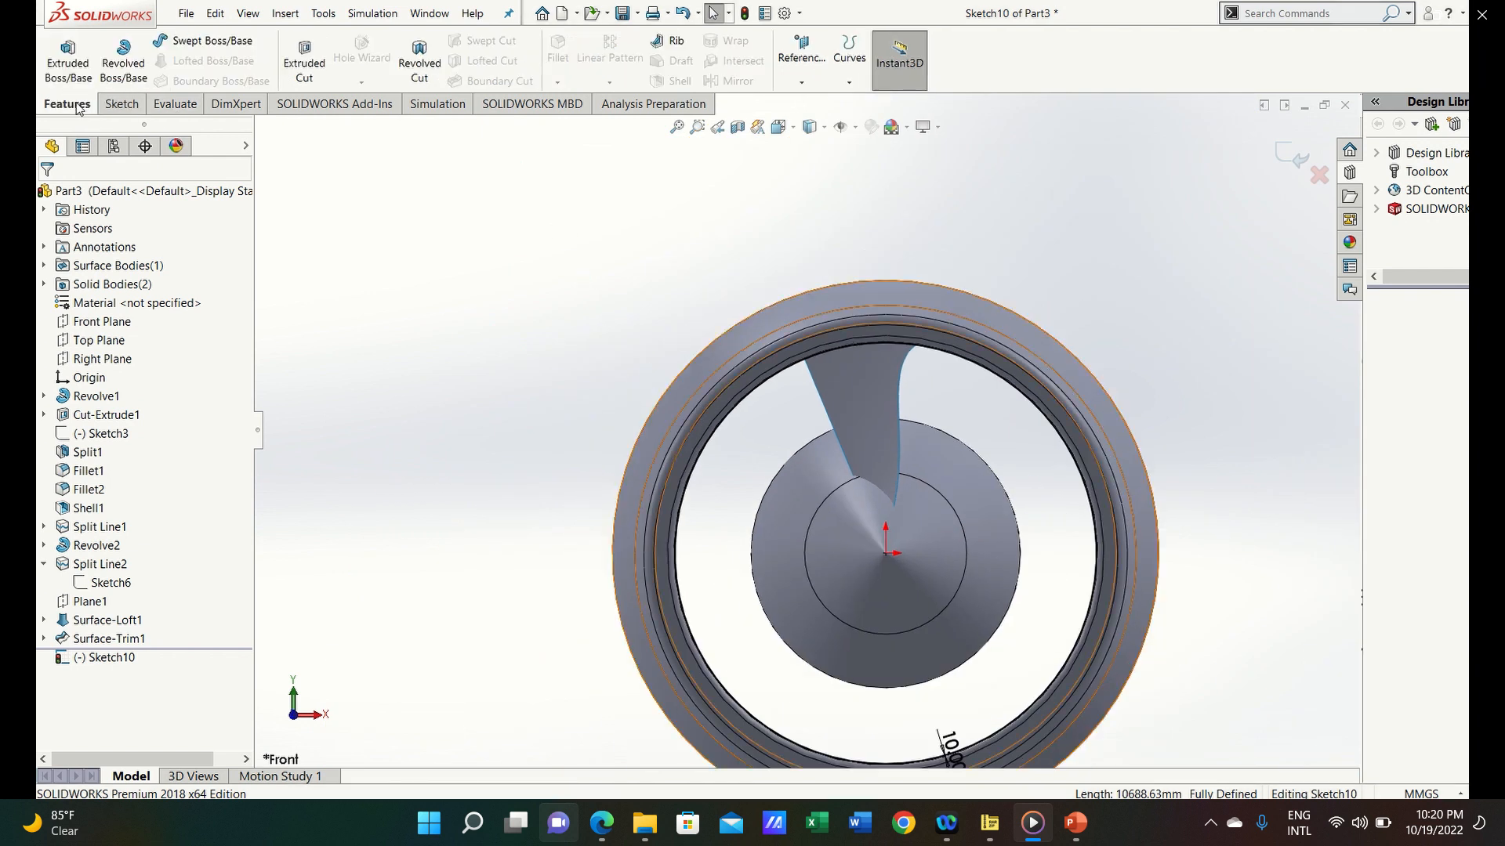
click(114, 106)
click(276, 20)
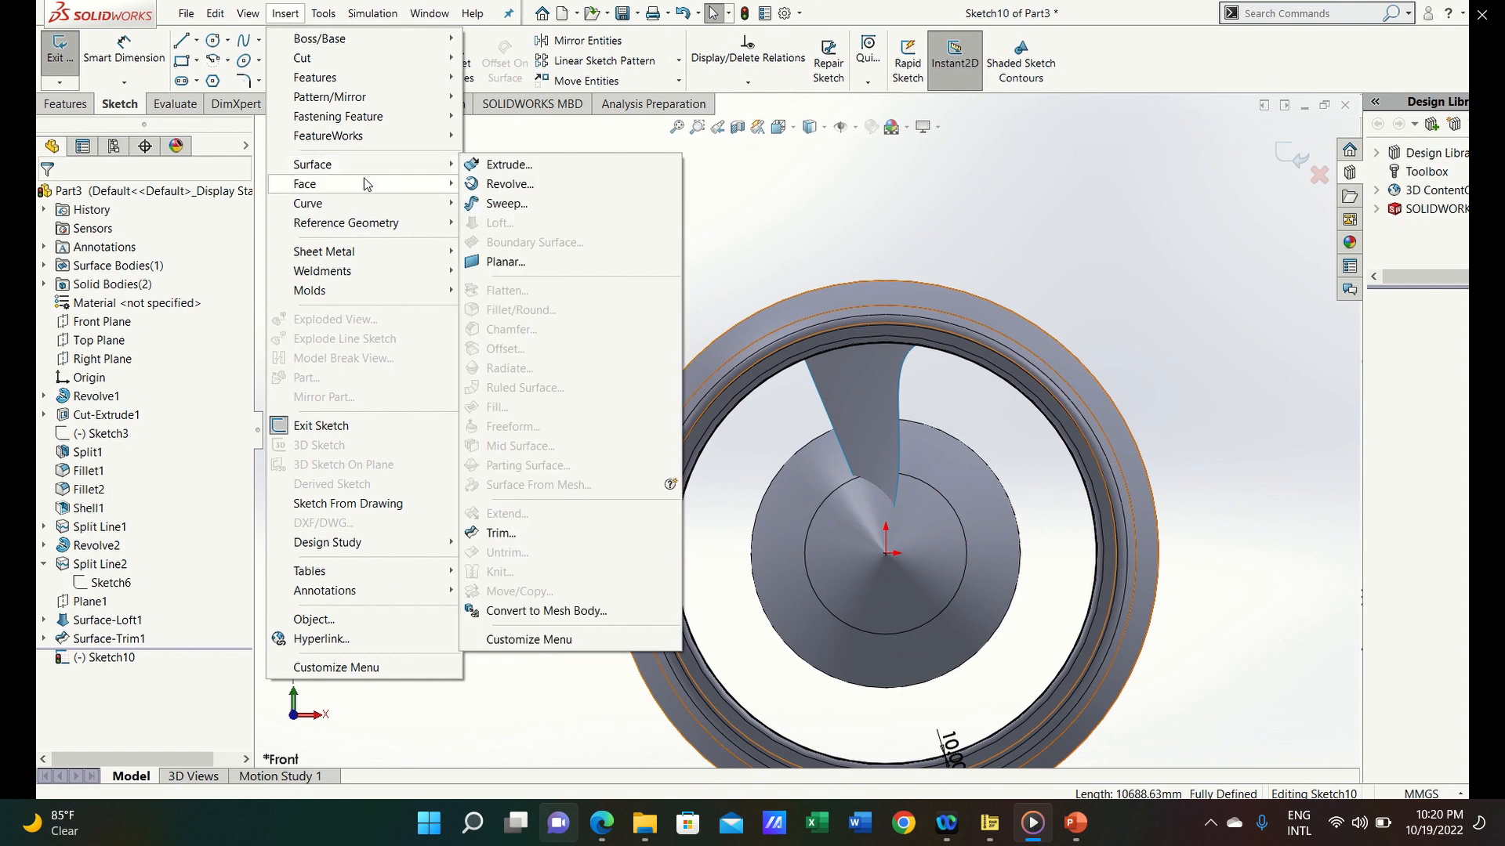
mouse_move(387, 141)
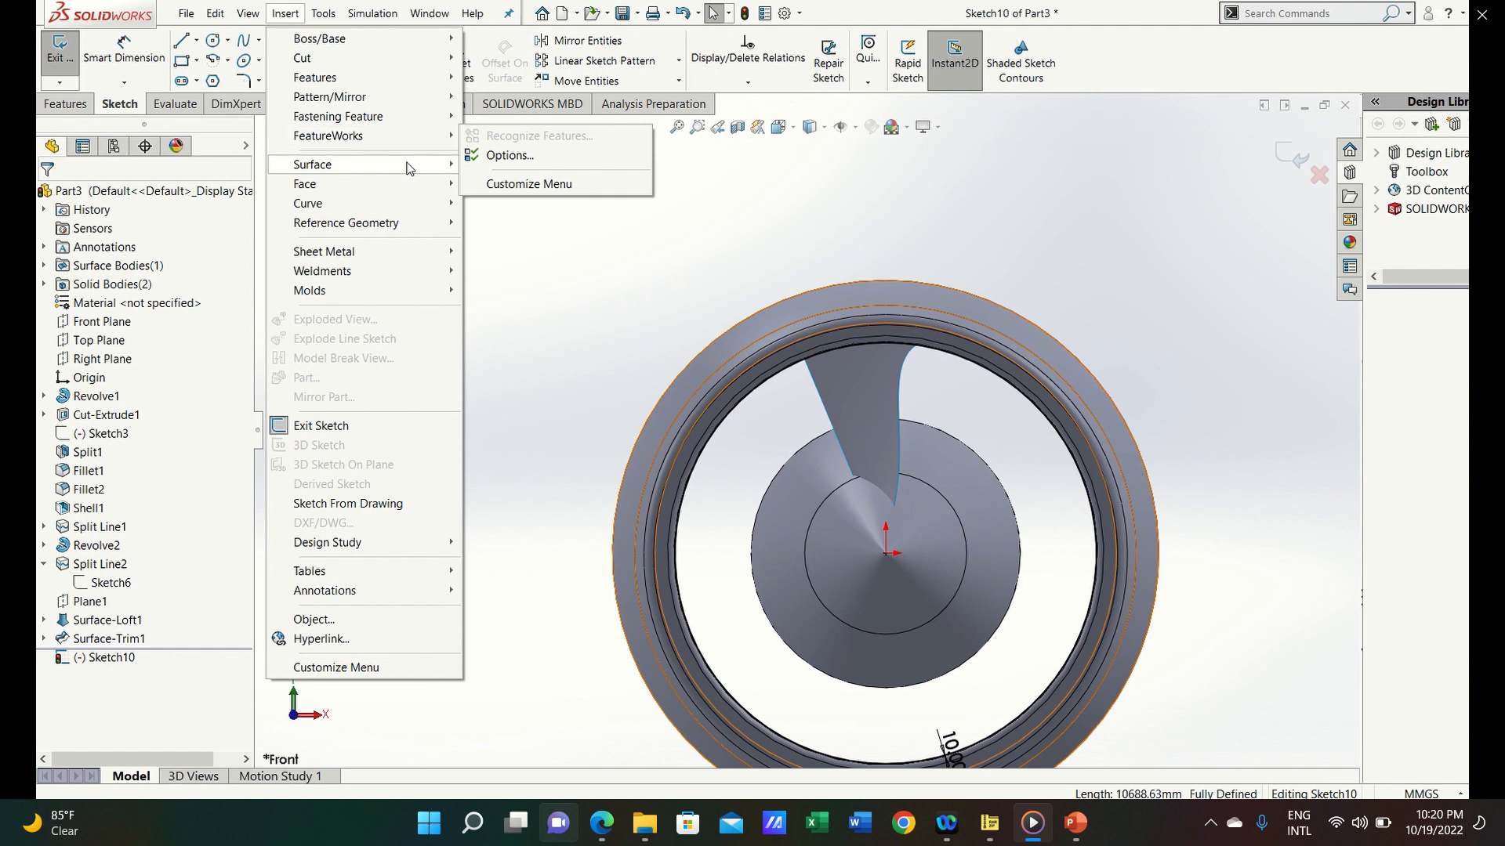
mouse_move(409, 174)
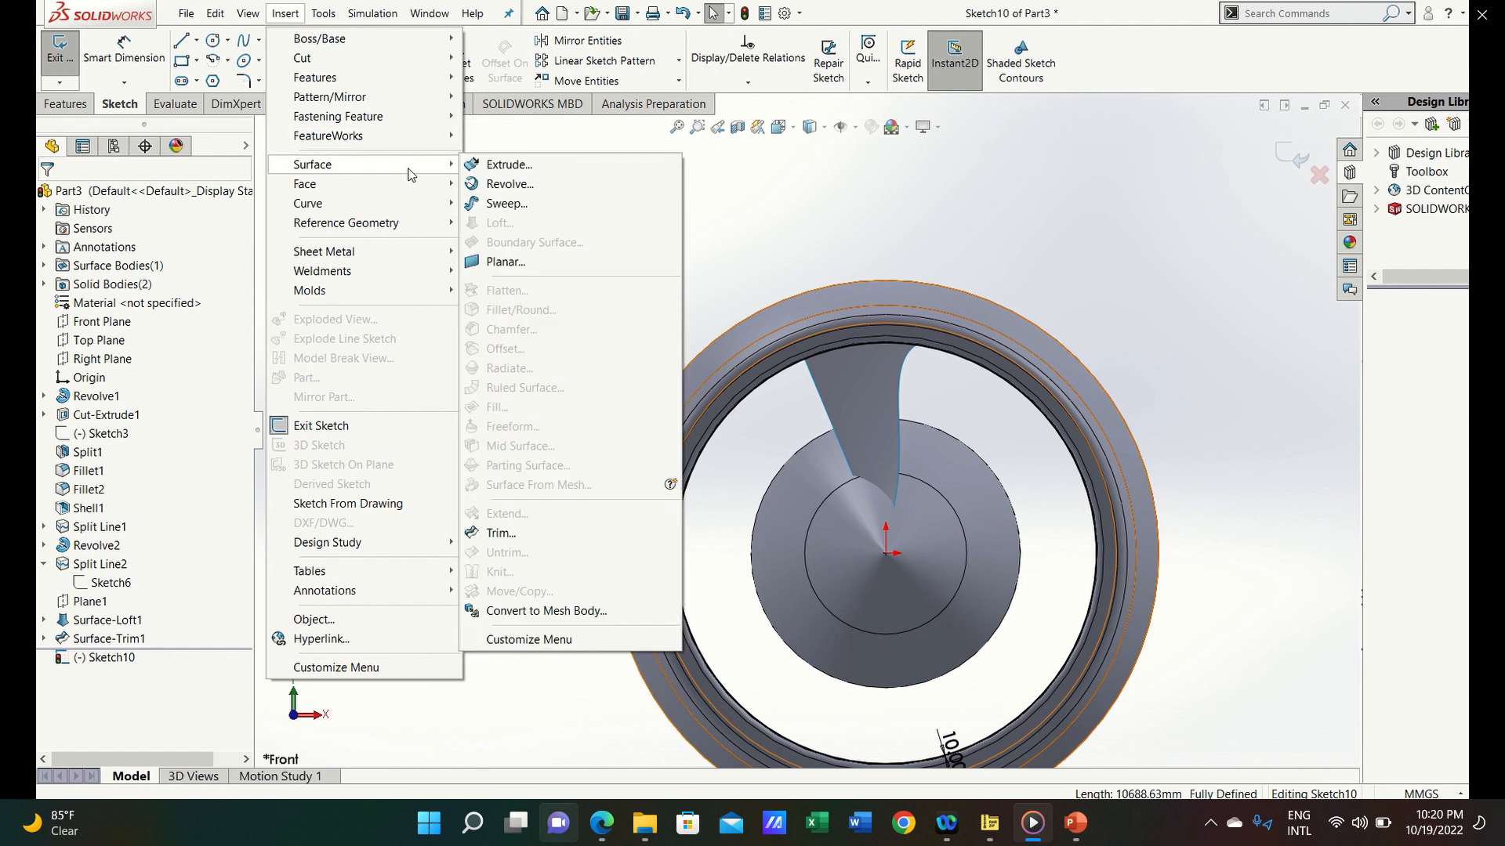
click(502, 149)
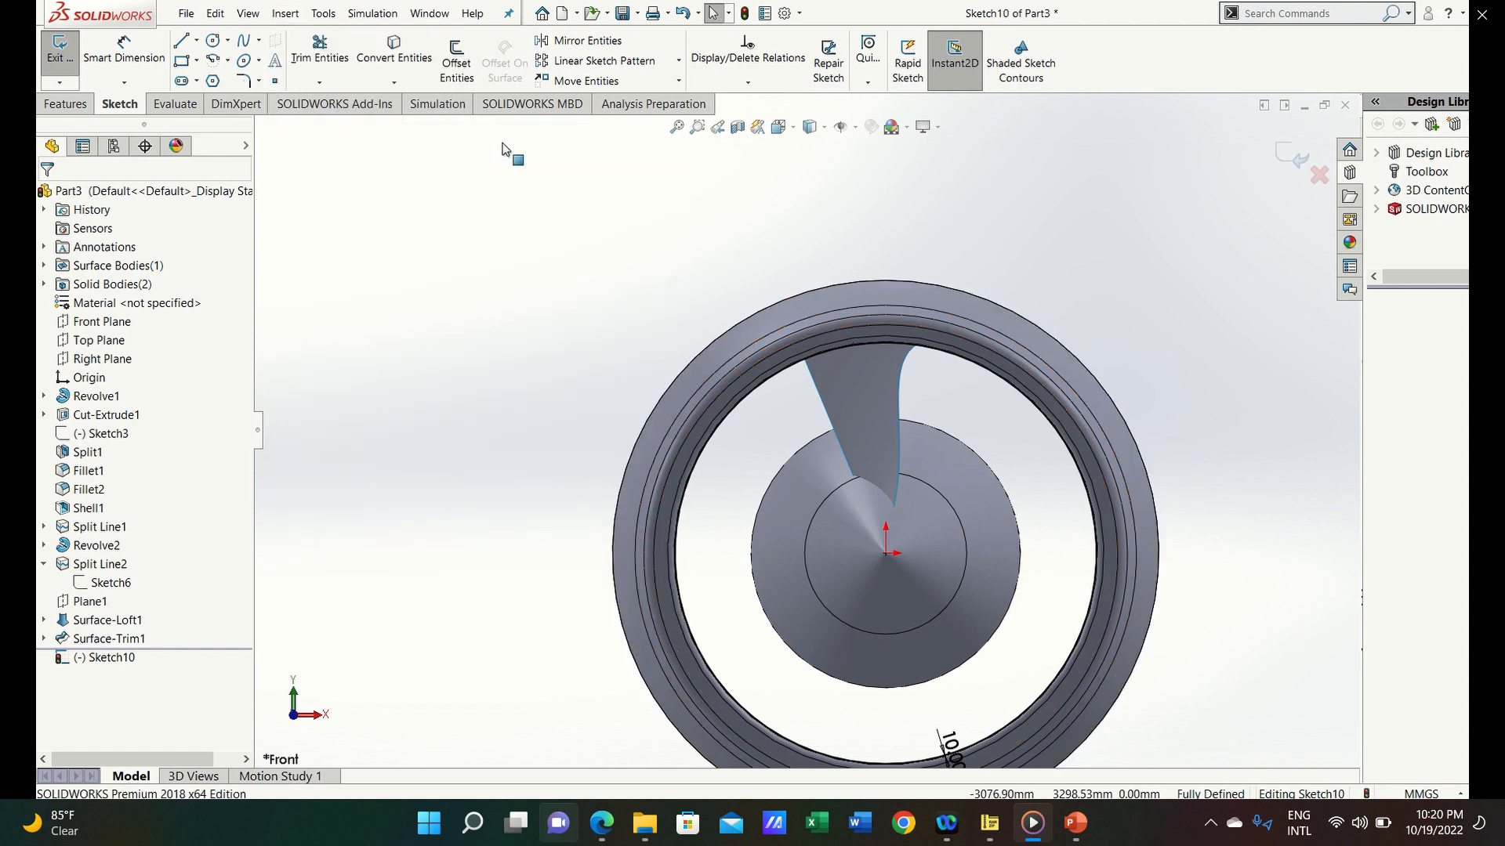
Search the commands for "split" and start a Split with Sketch10 as the trim tool, limited to selected bodies
text(split)
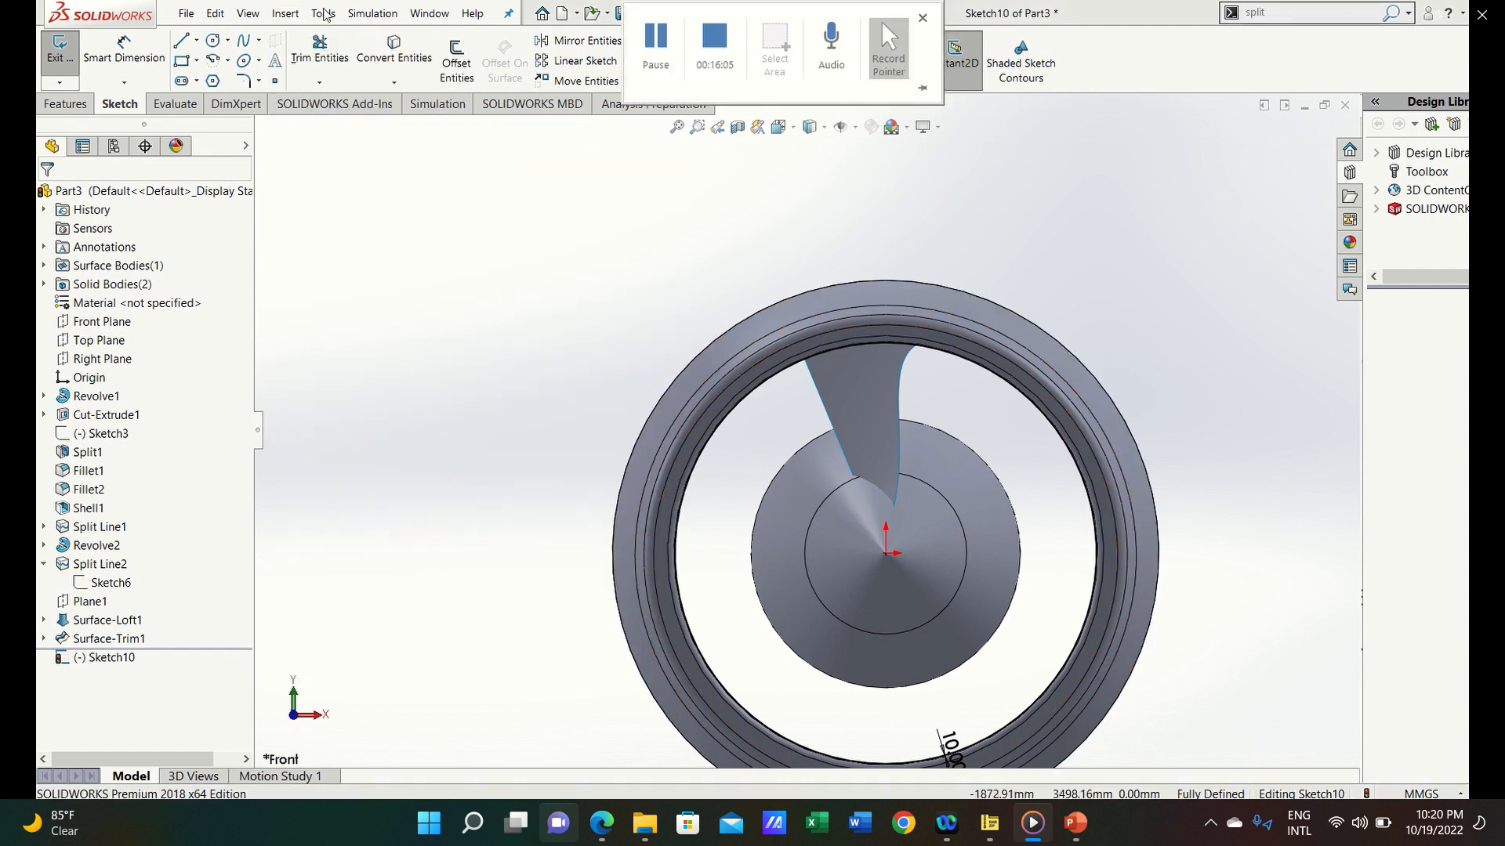
click(283, 13)
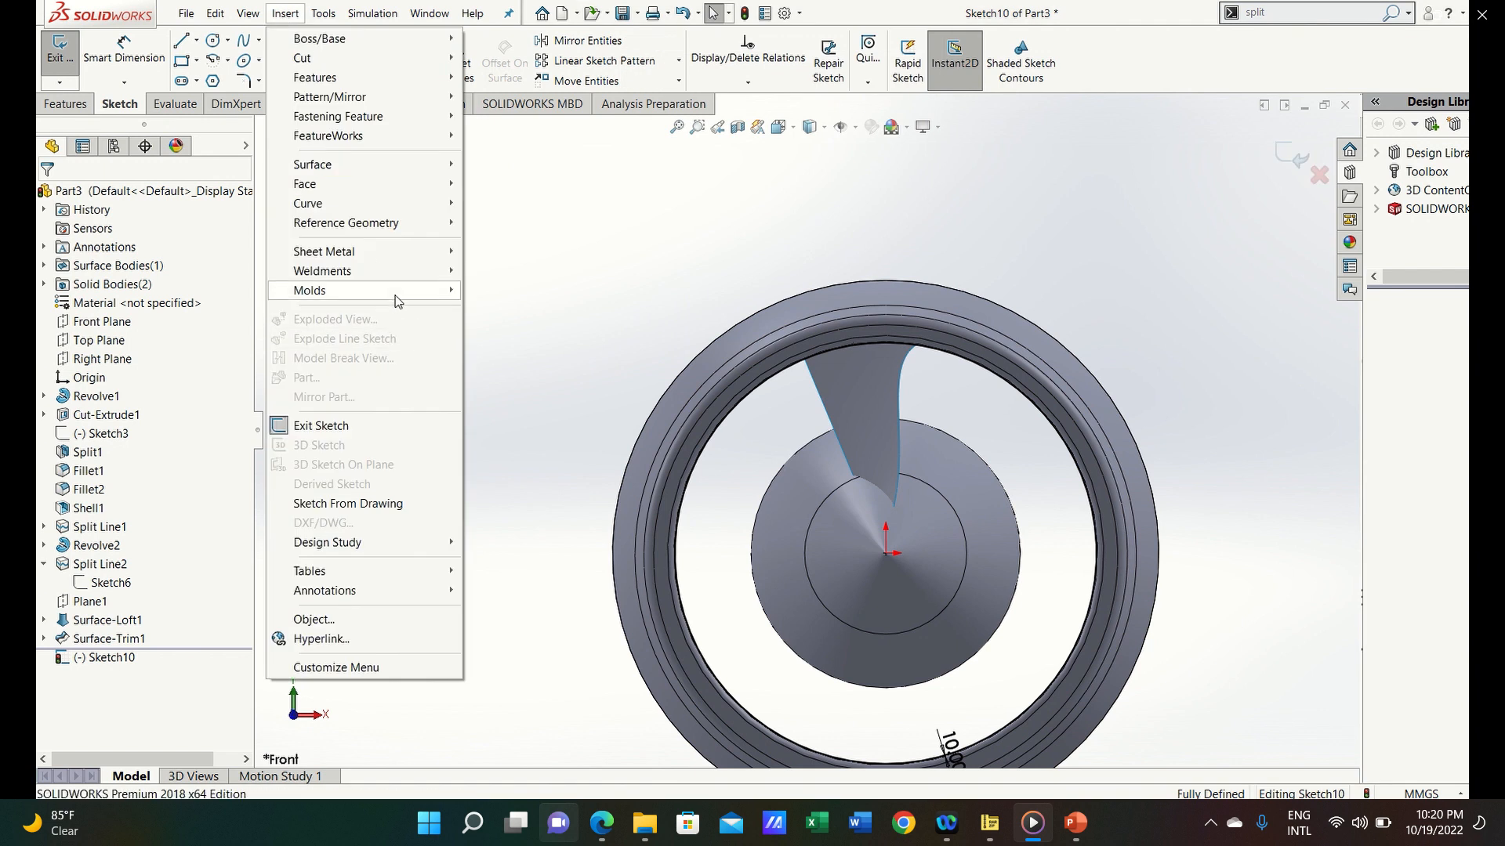
mouse_move(392, 291)
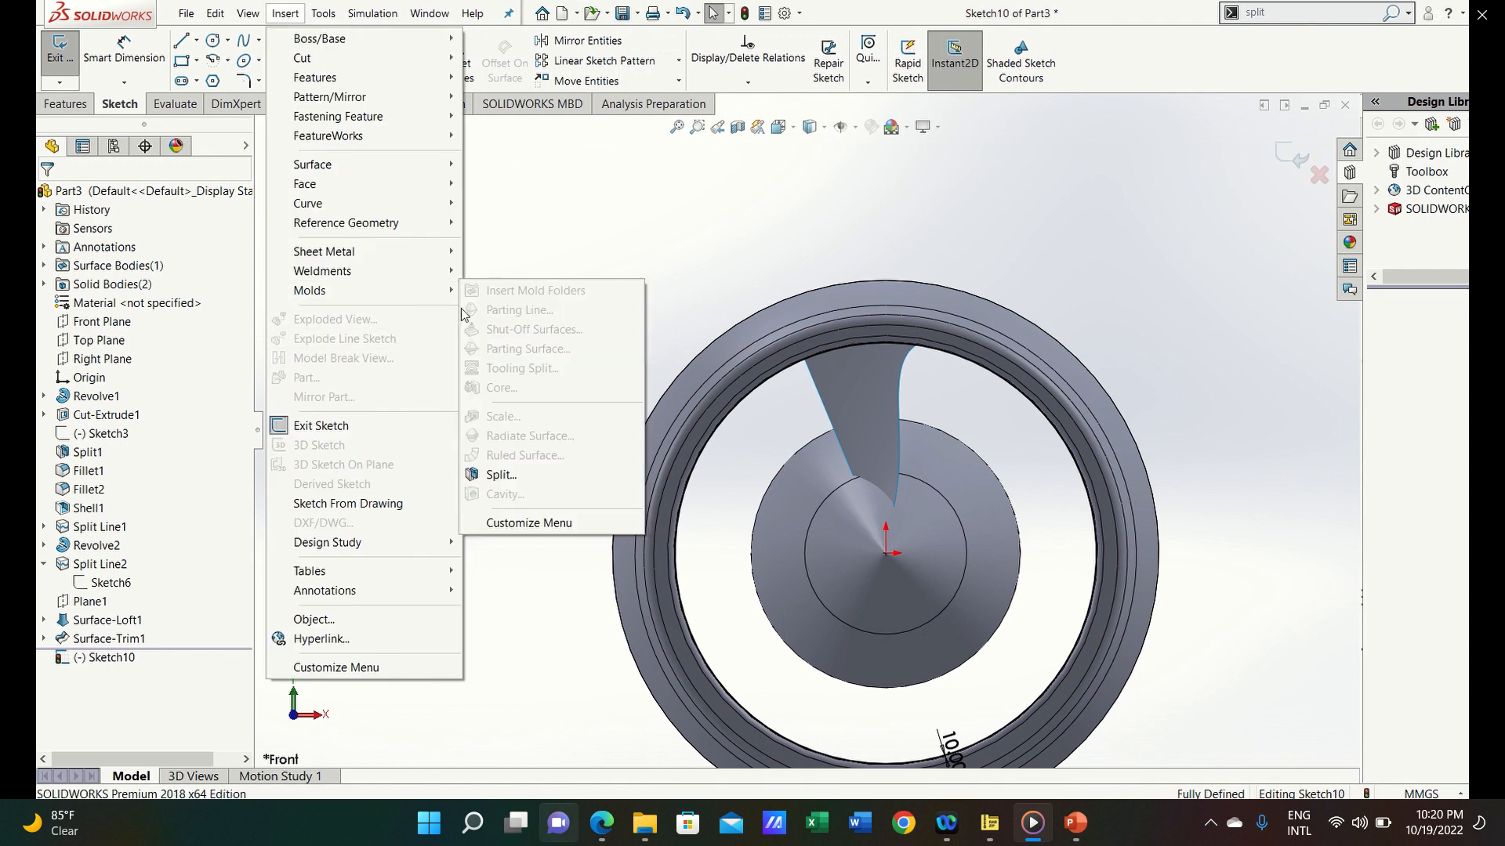
click(547, 470)
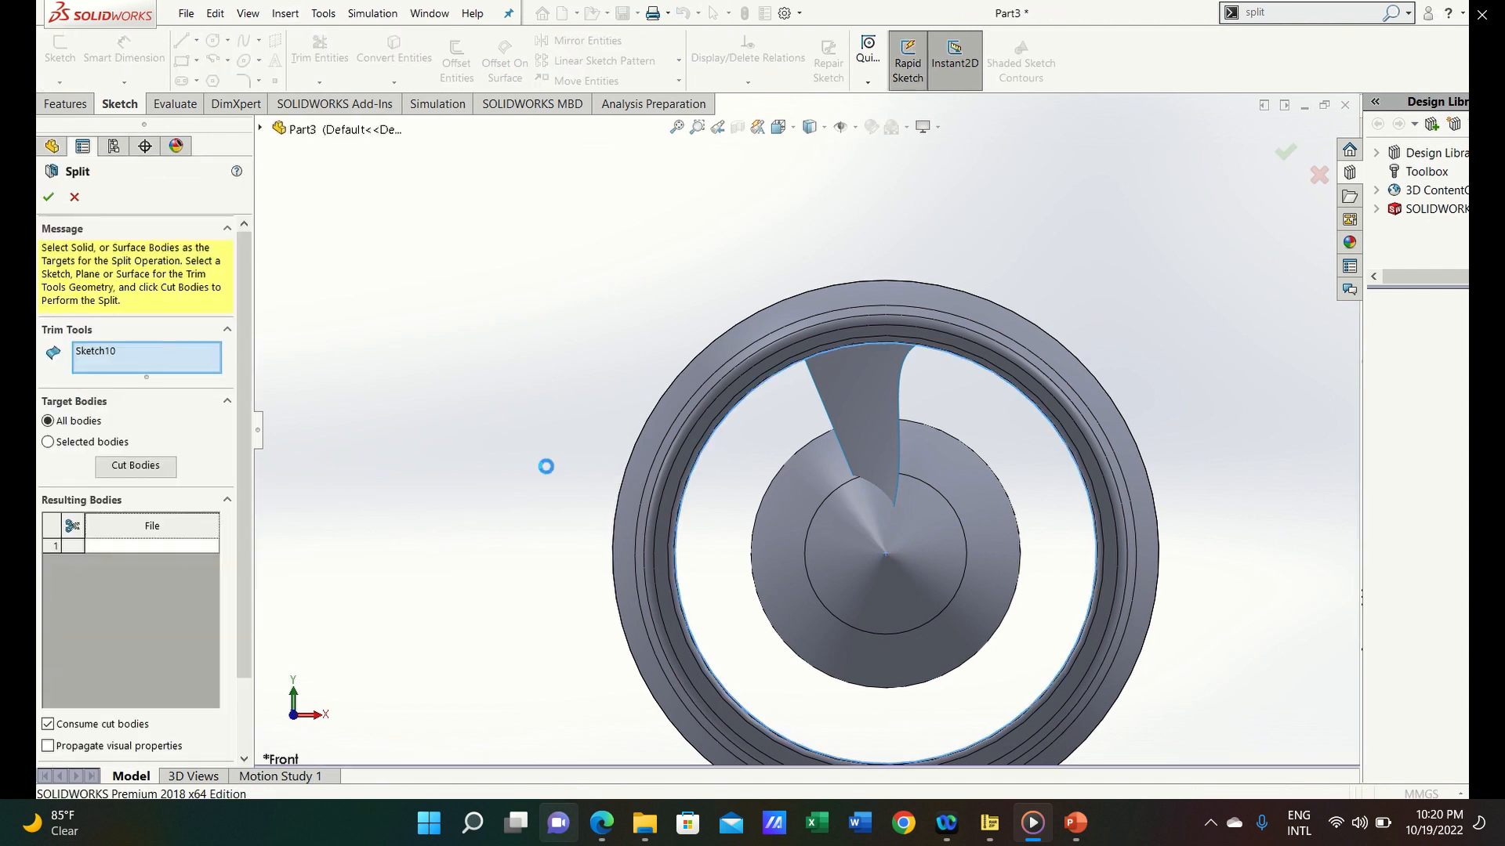
click(80, 443)
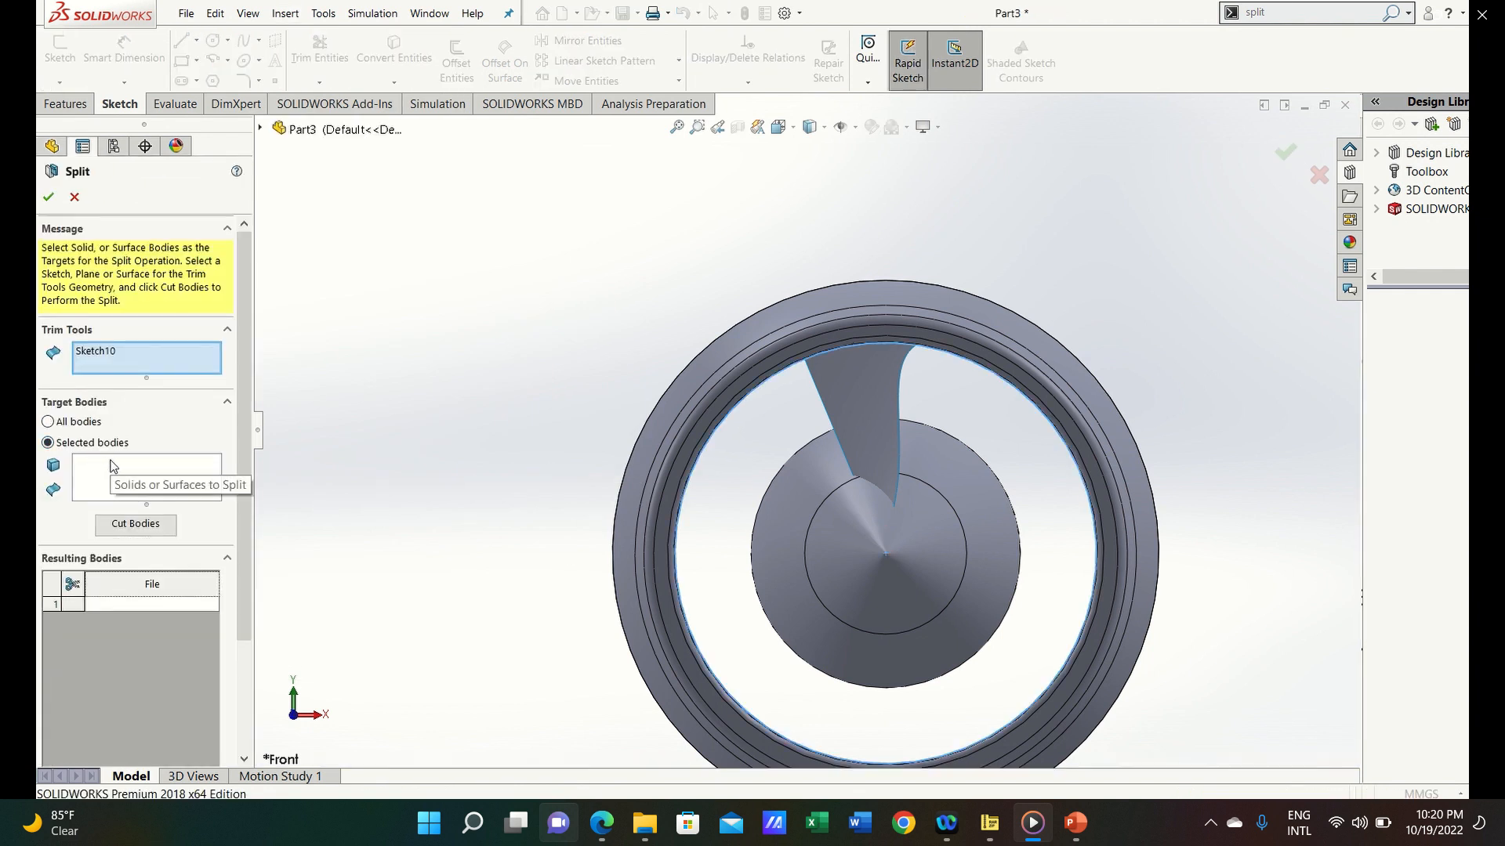
click(855, 397)
middle_drag(589, 415, 576, 389)
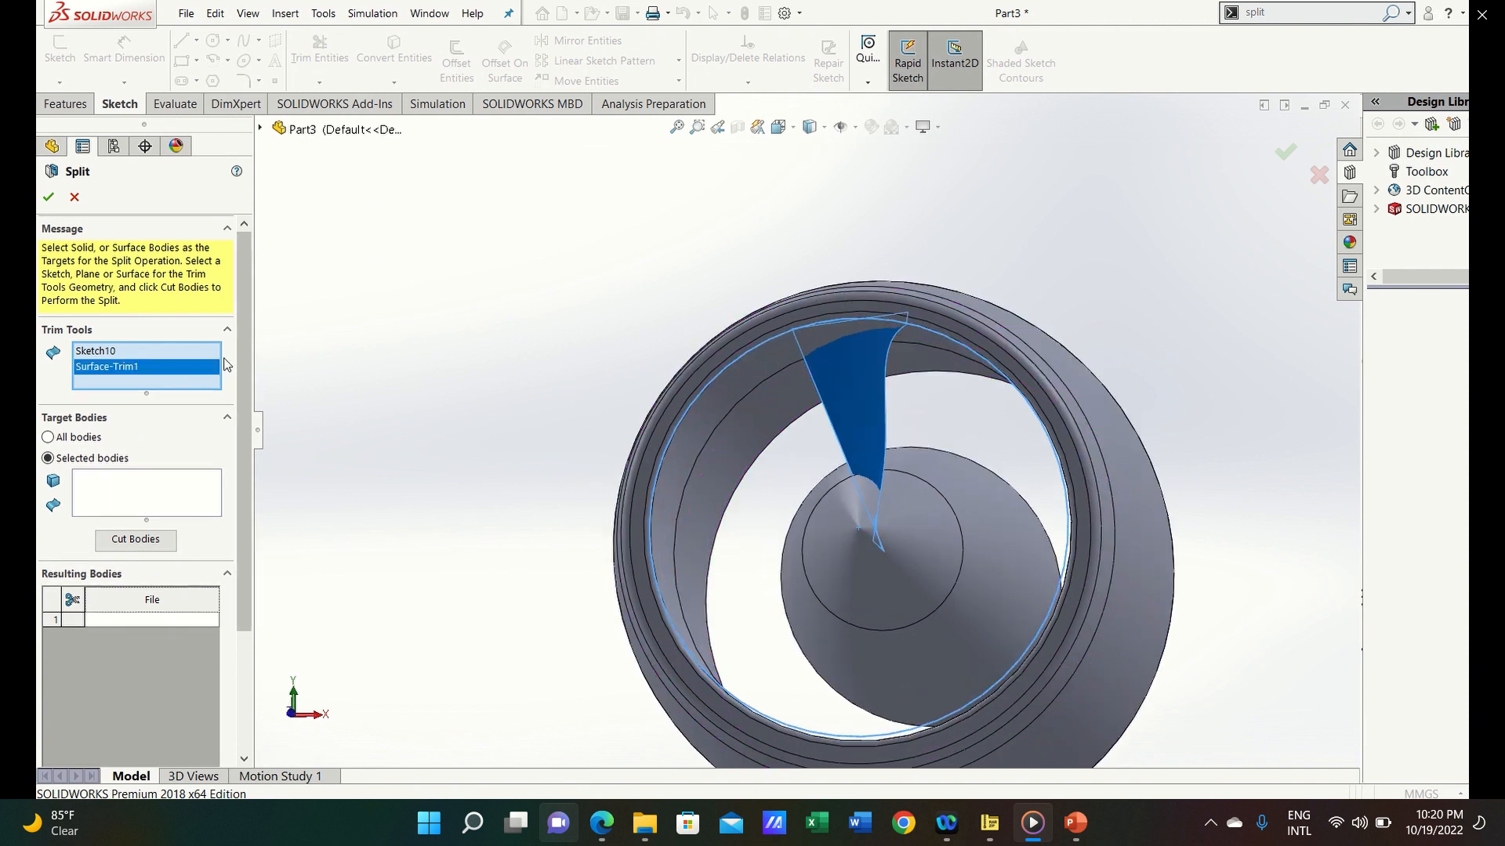
key(Delete)
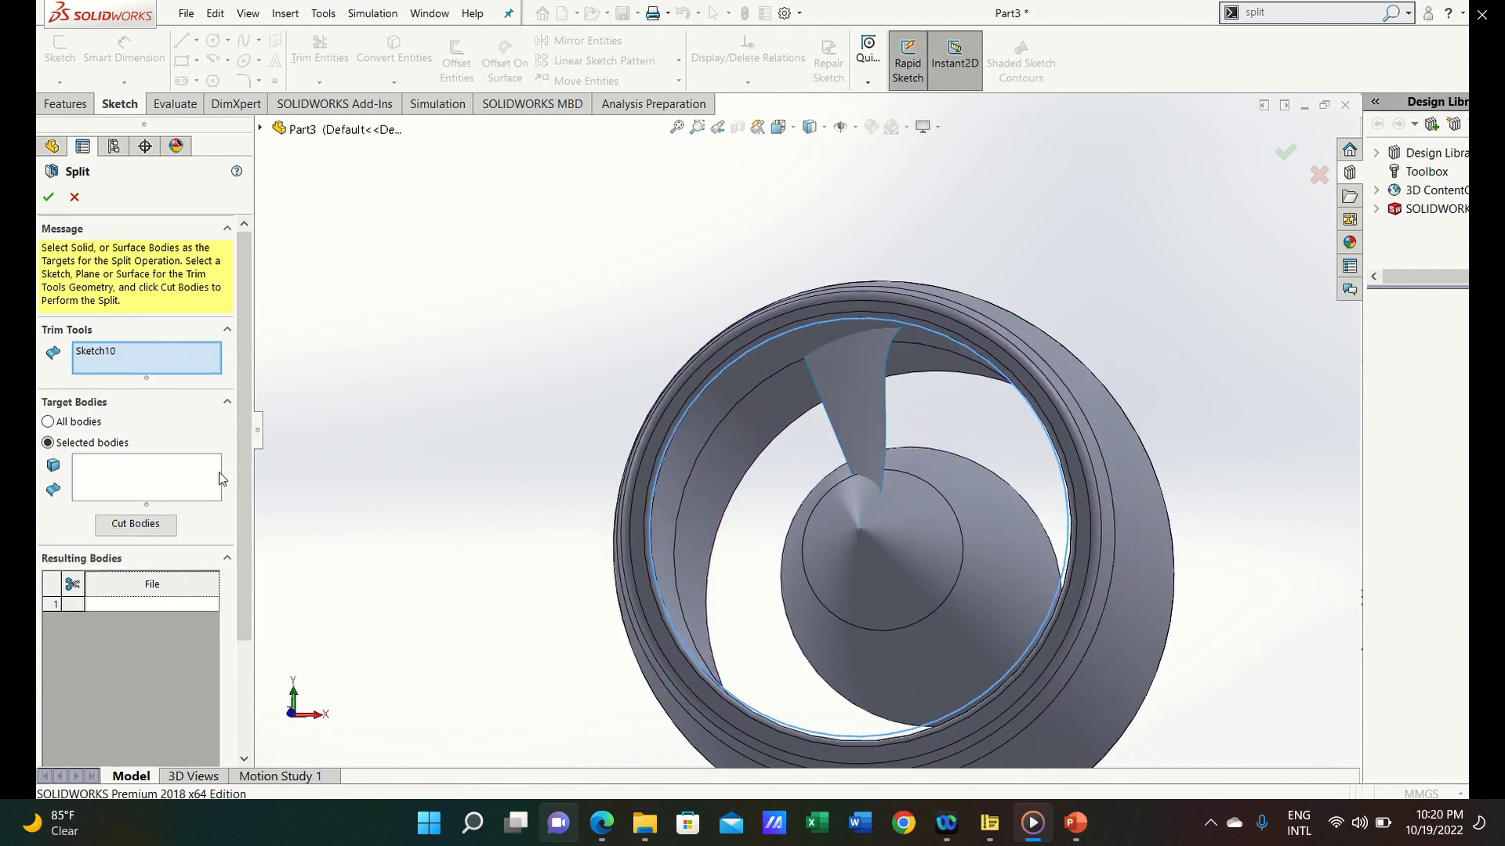
Split the Surface-Trim1 blade with the offset circle and cut away the outer tip piece, Body 2
click(211, 481)
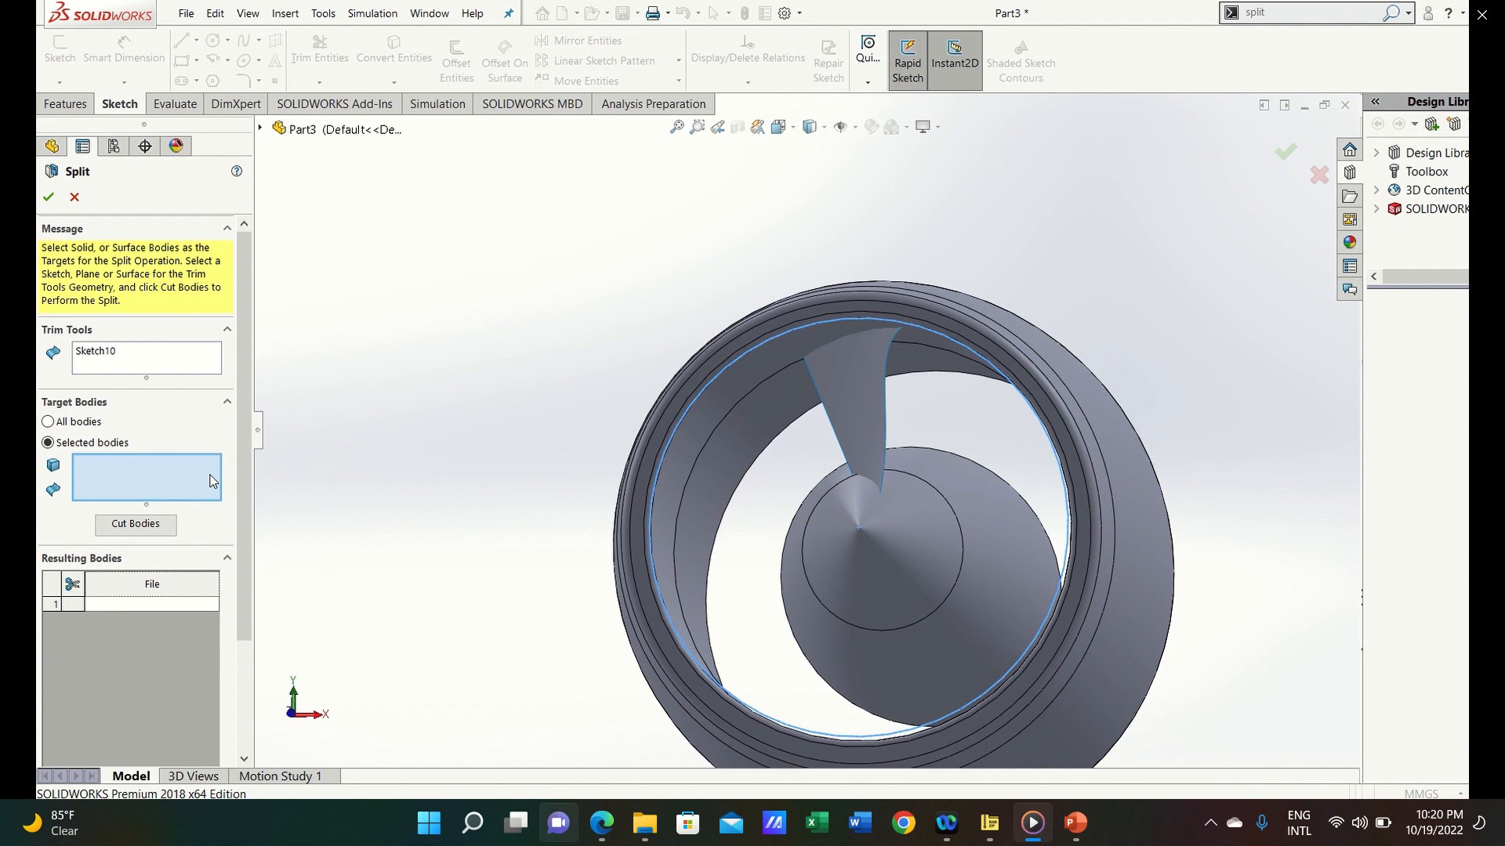
click(873, 417)
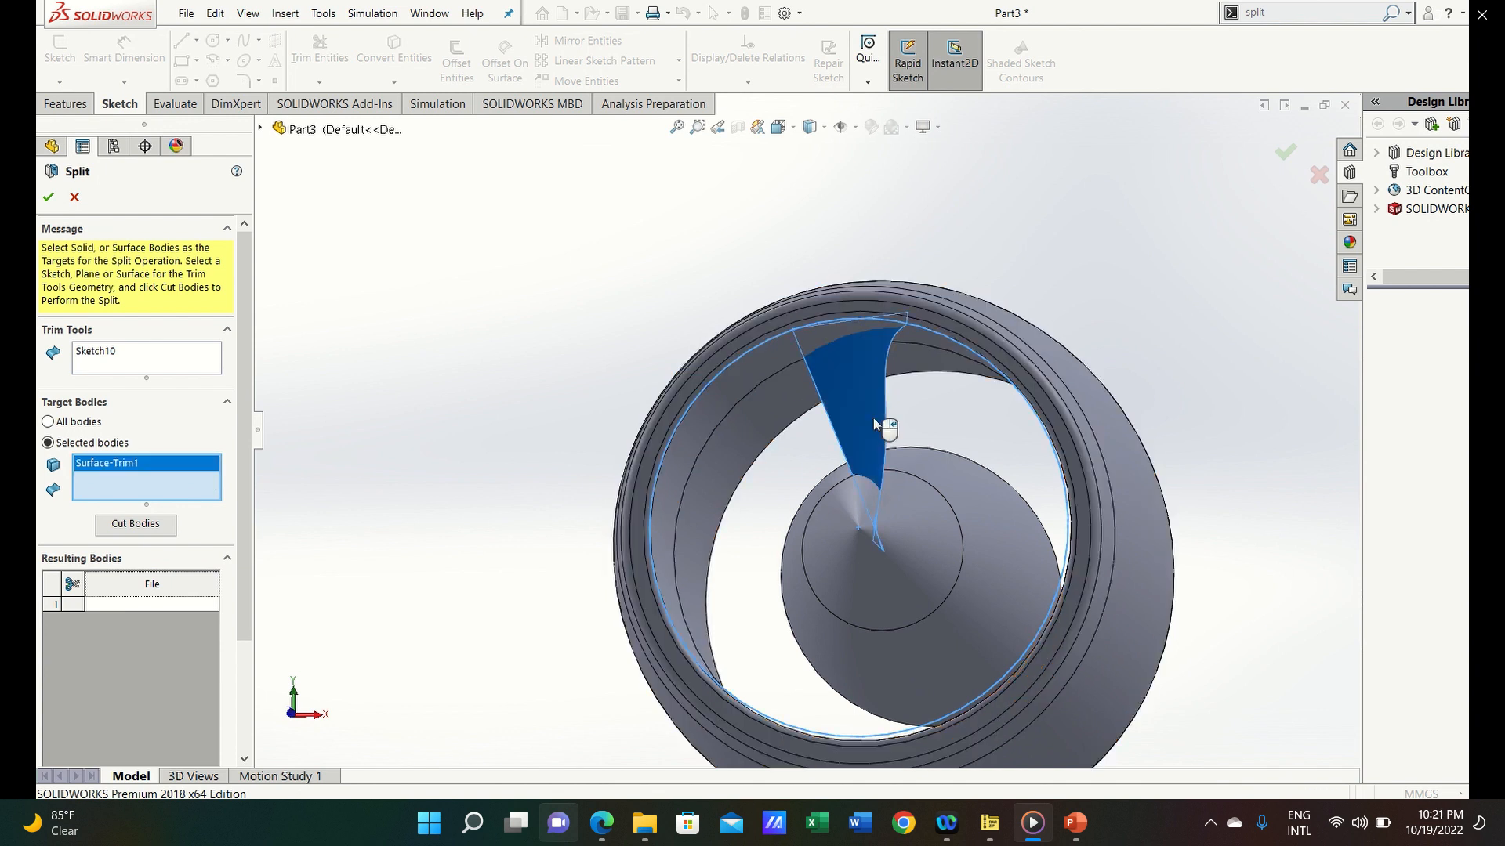
click(135, 525)
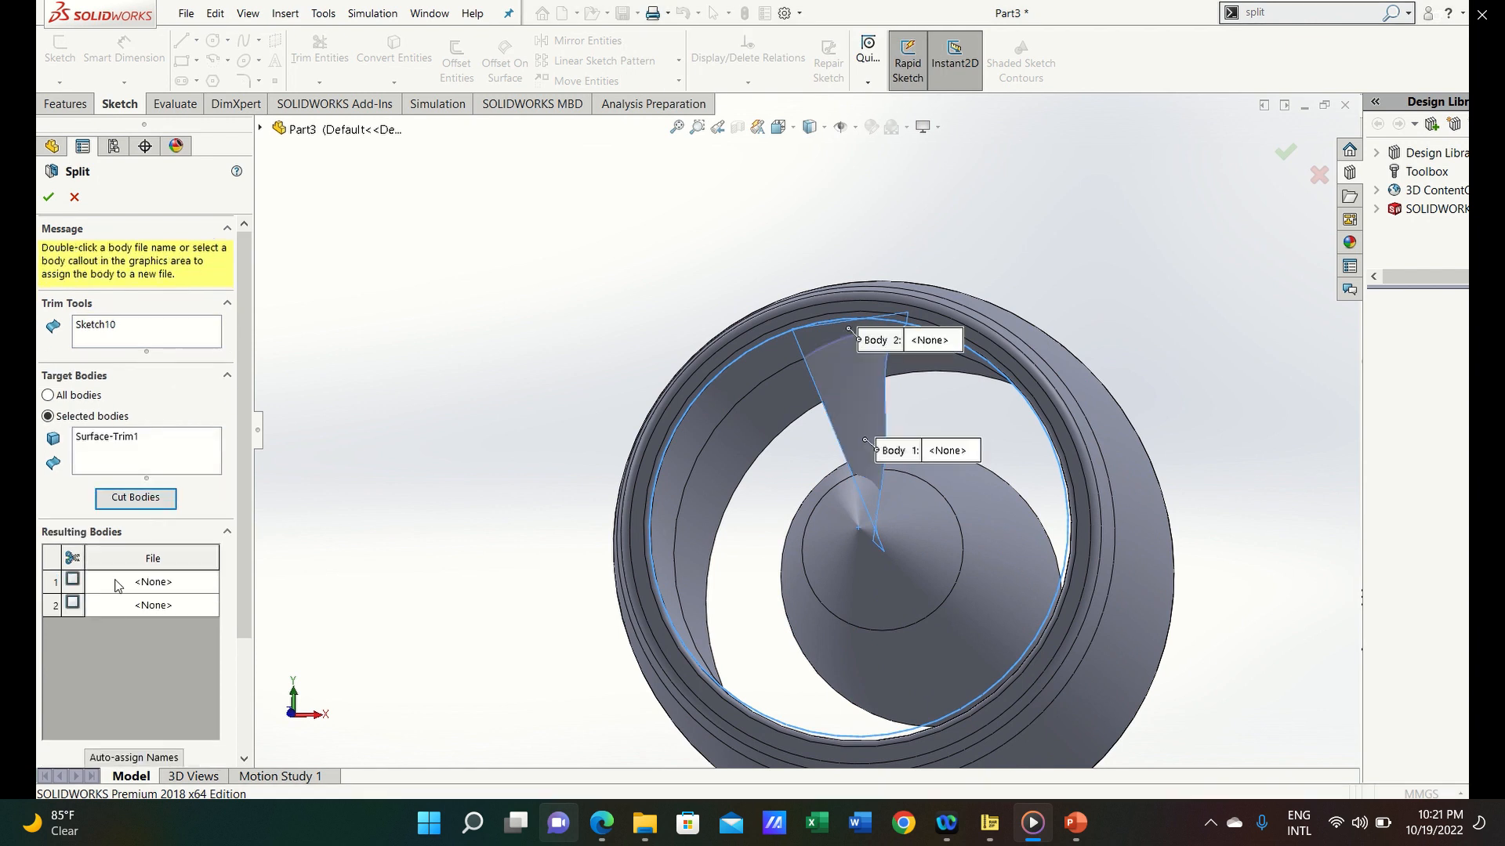
click(72, 603)
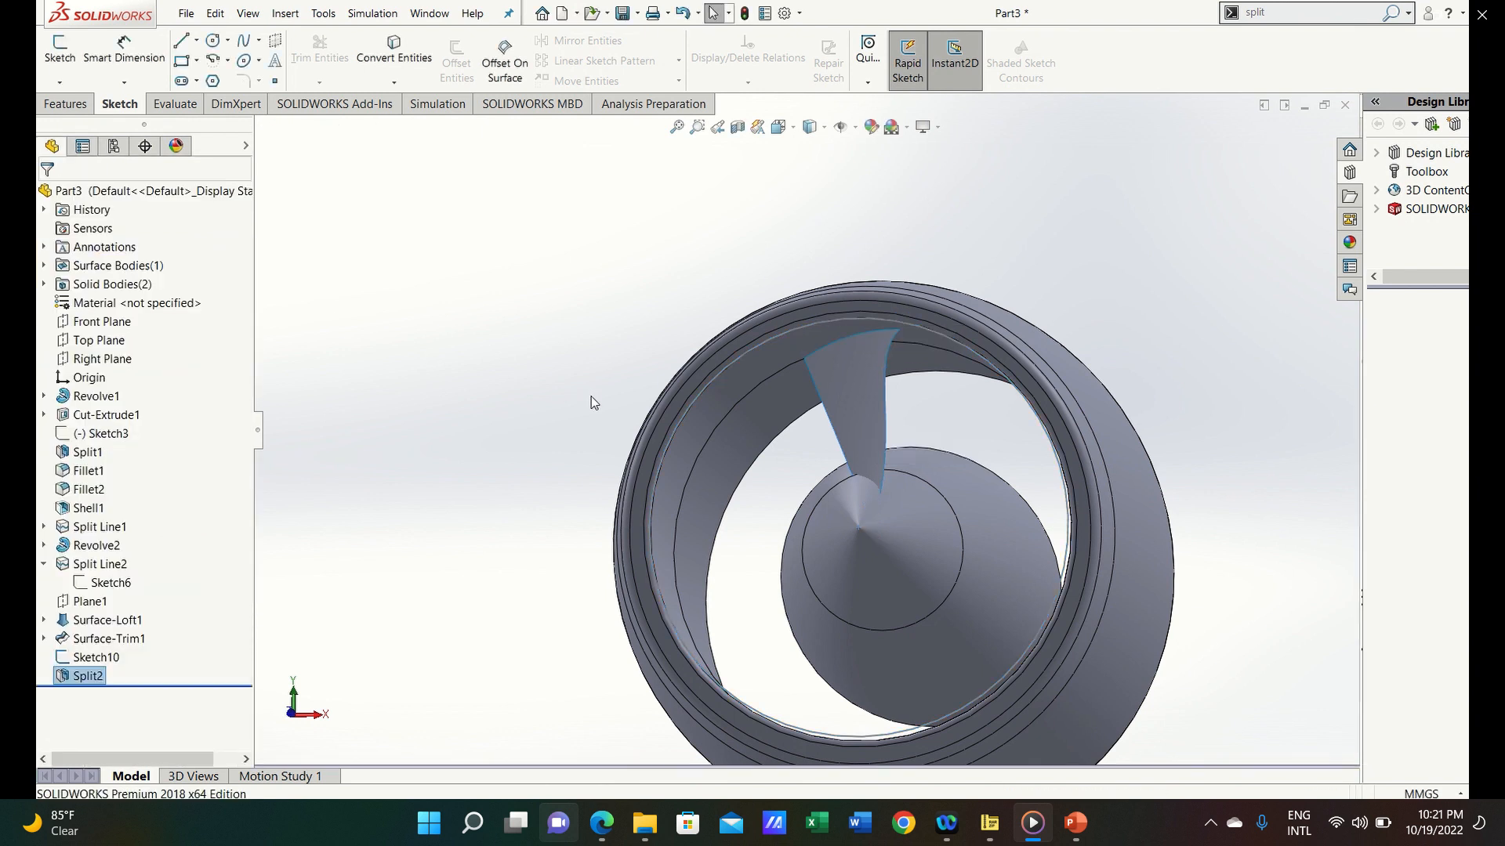
middle_drag(591, 398, 605, 425)
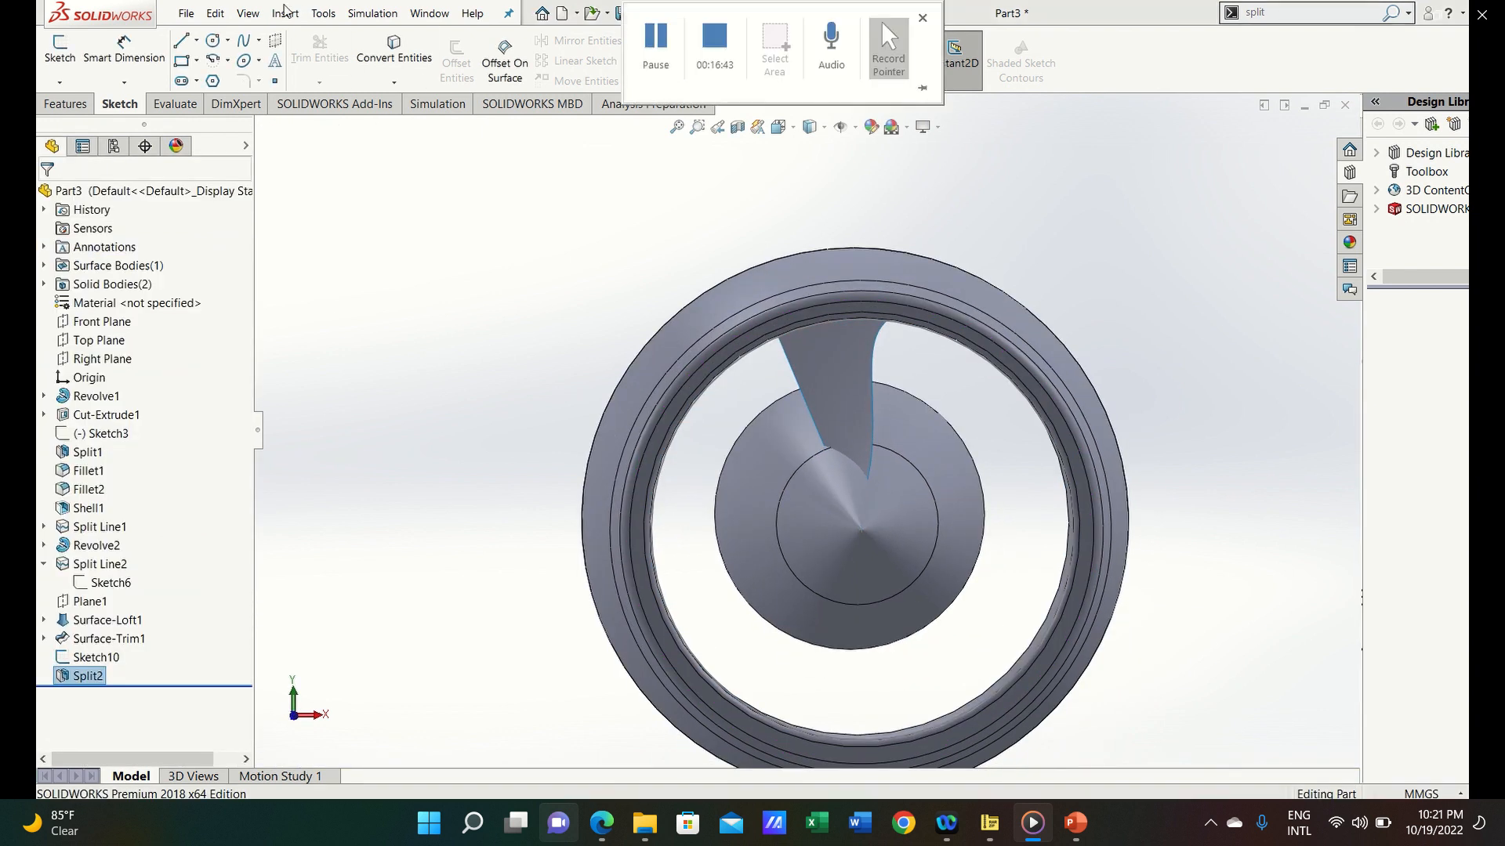
click(286, 13)
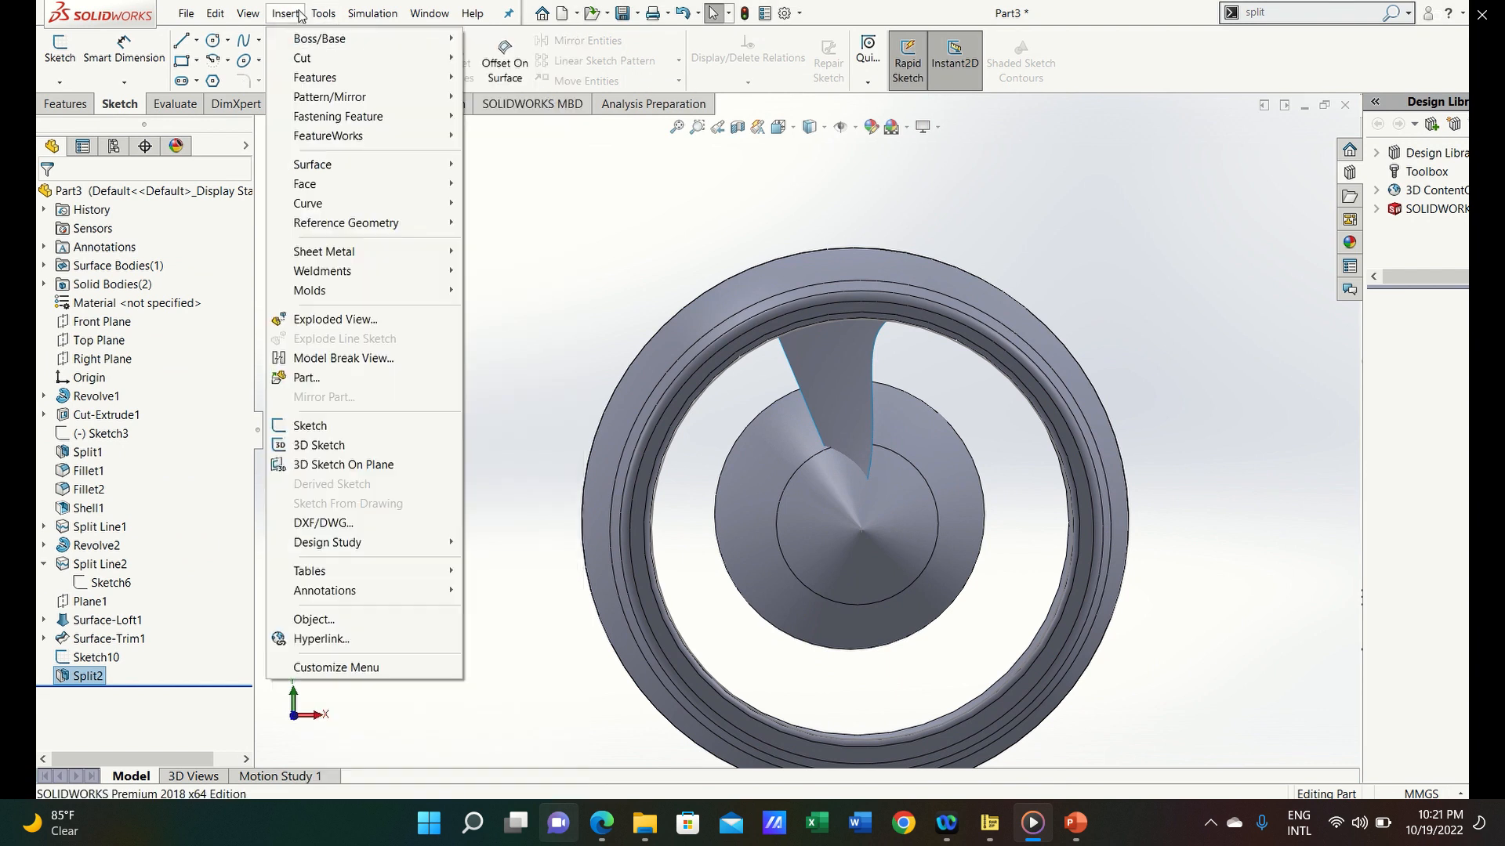
mouse_move(376, 167)
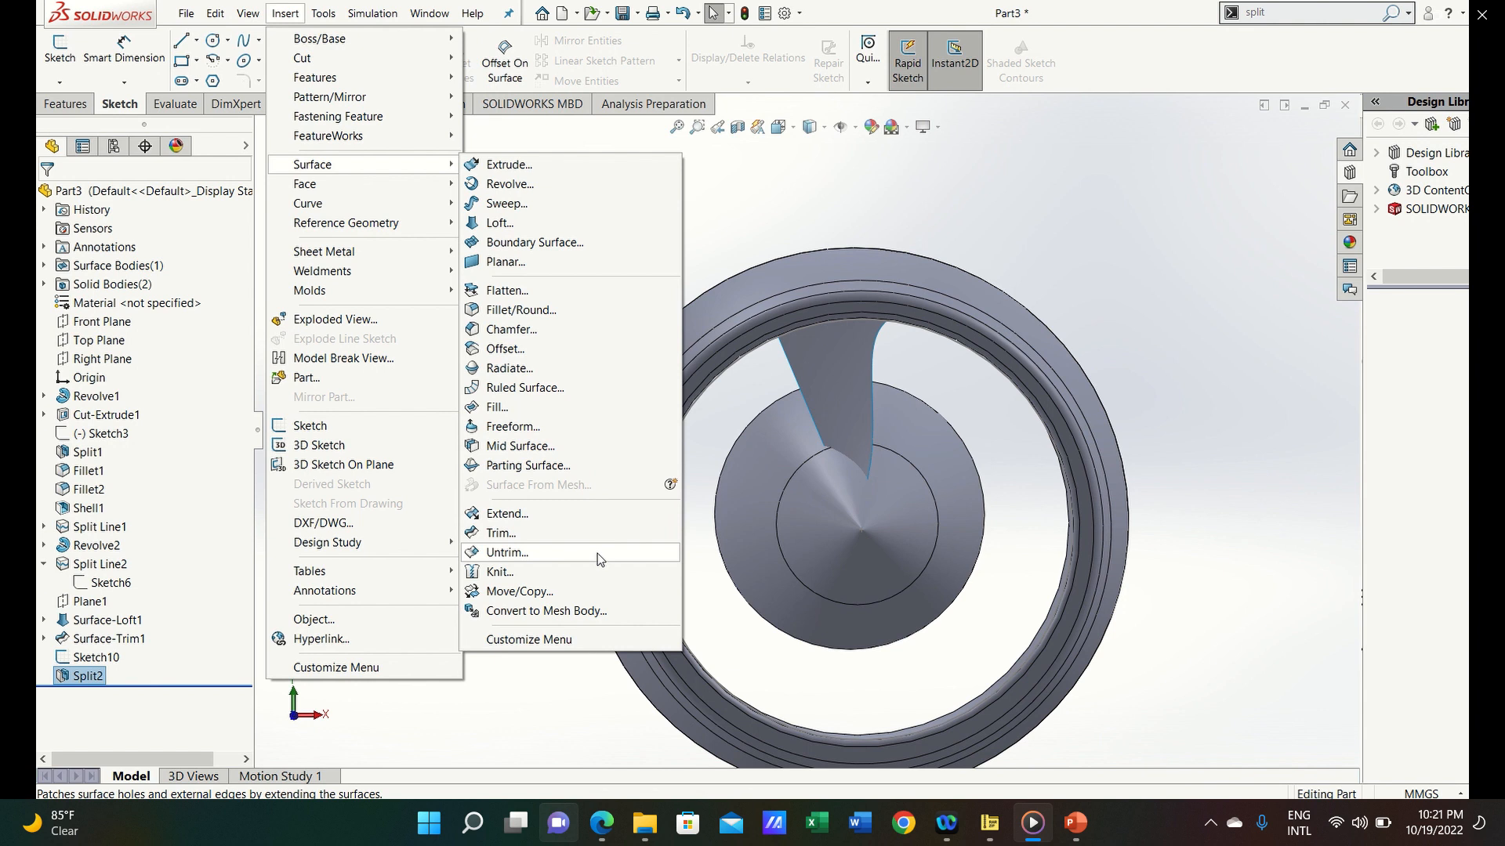
mouse_move(361, 136)
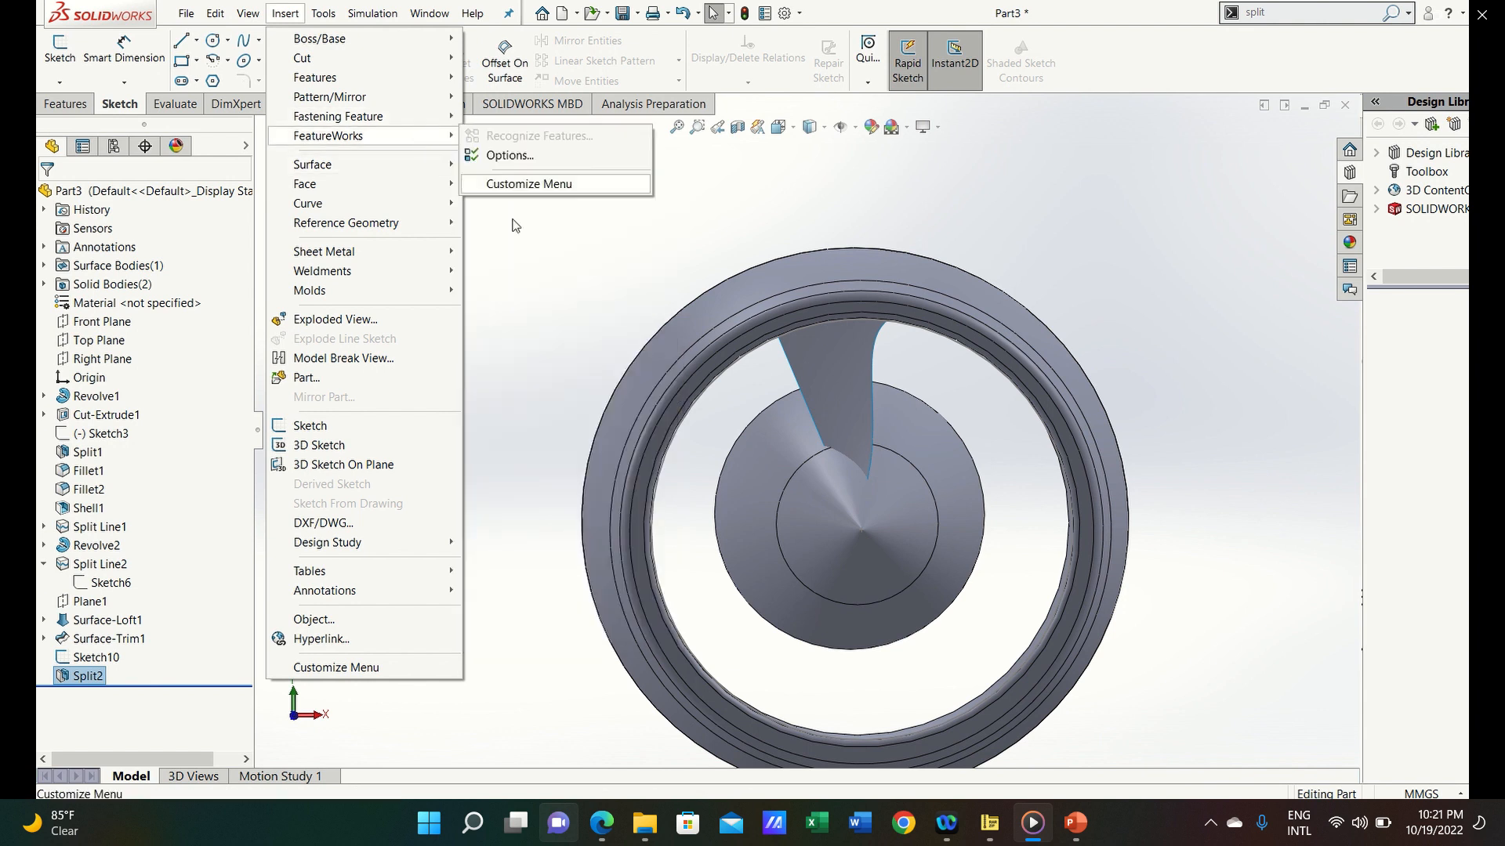
click(596, 308)
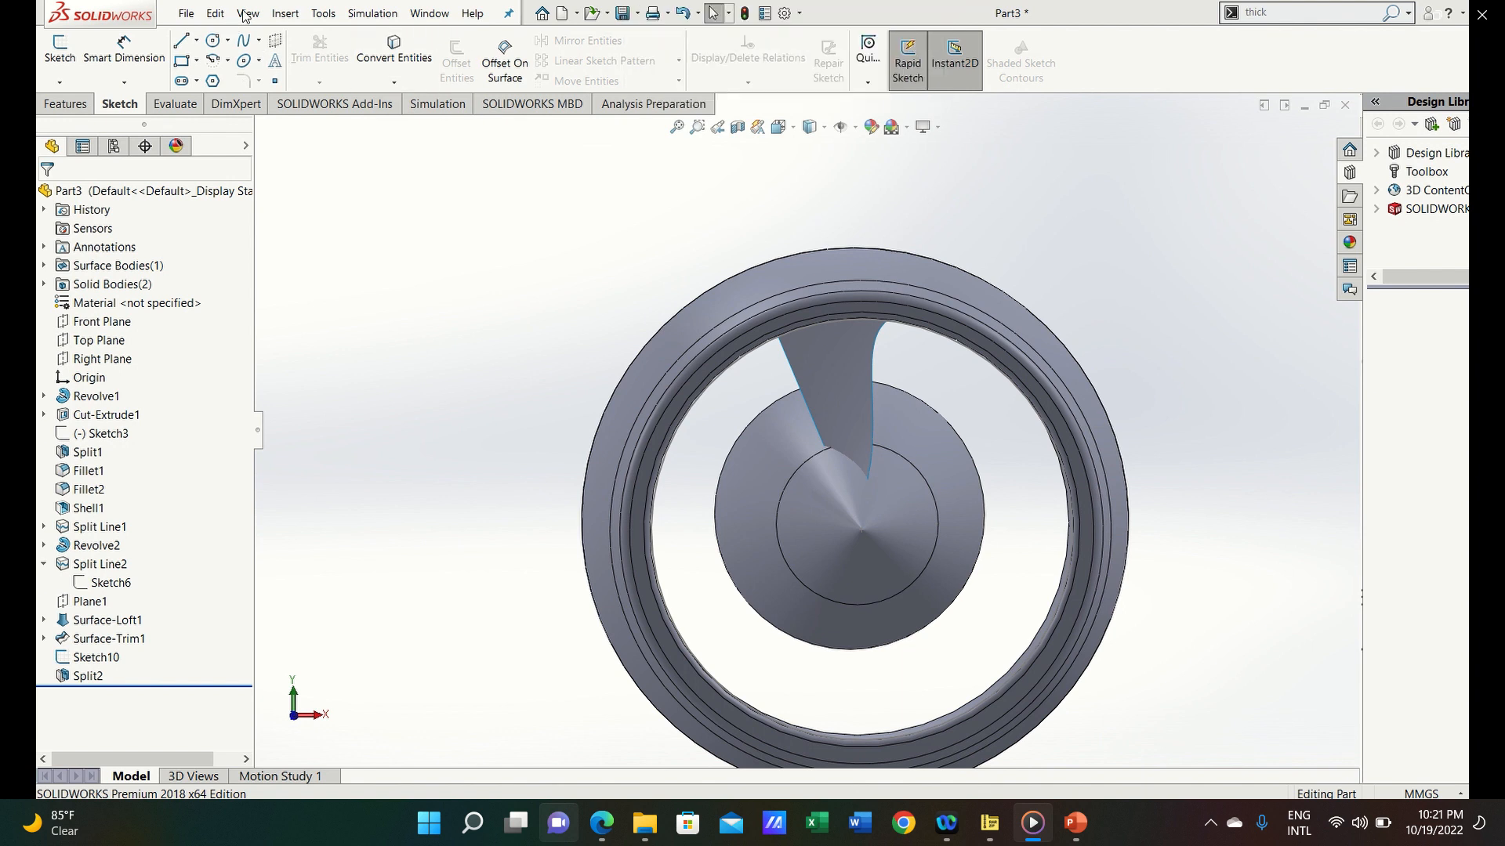
Thicken the split blade surface on both sides with a thickness of 10 mm, without merging the result
click(289, 17)
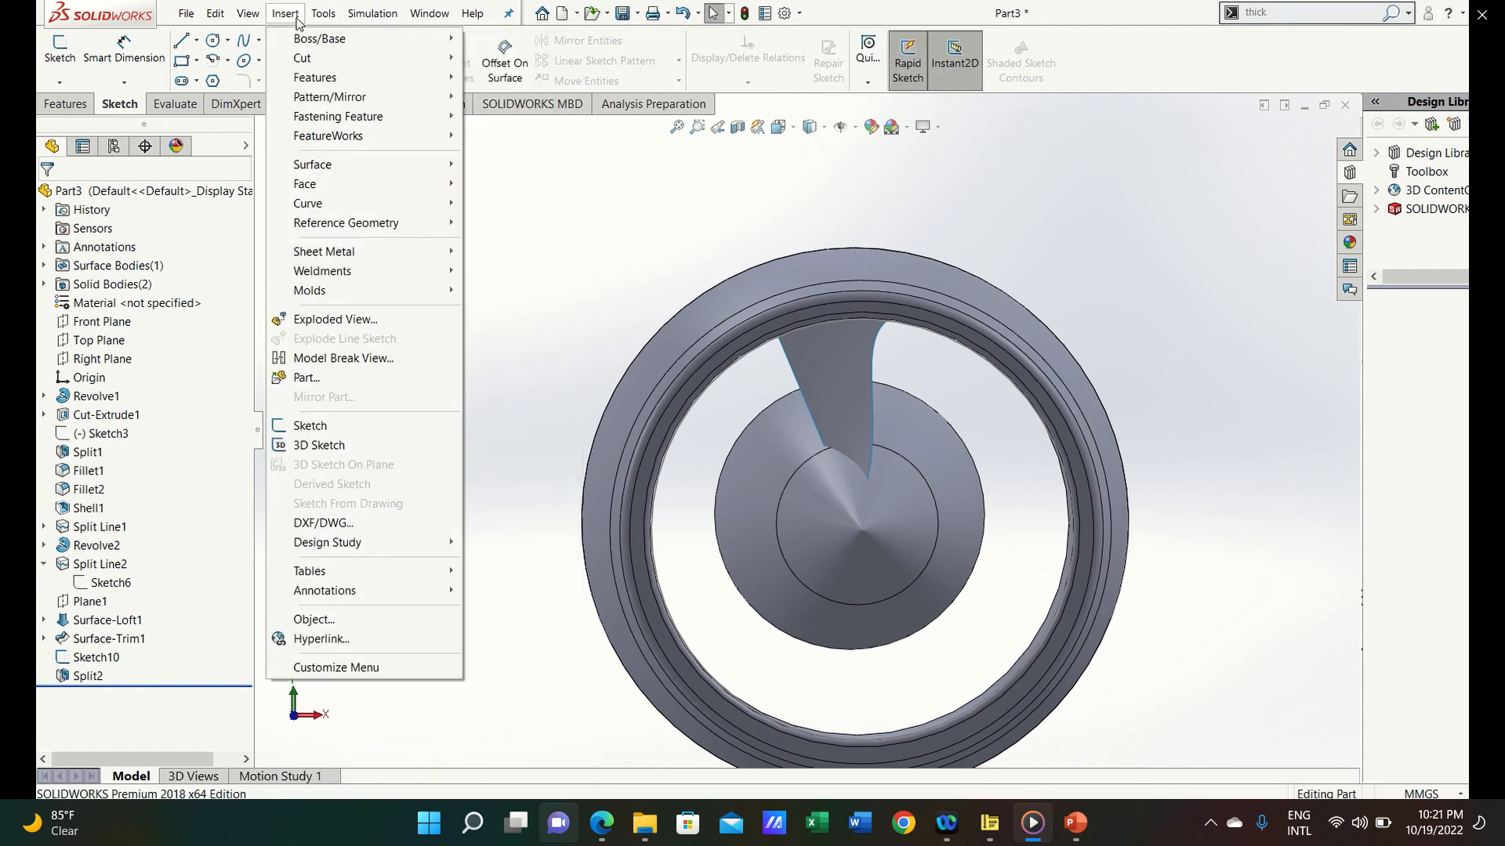
click(298, 21)
click(297, 24)
mouse_move(419, 43)
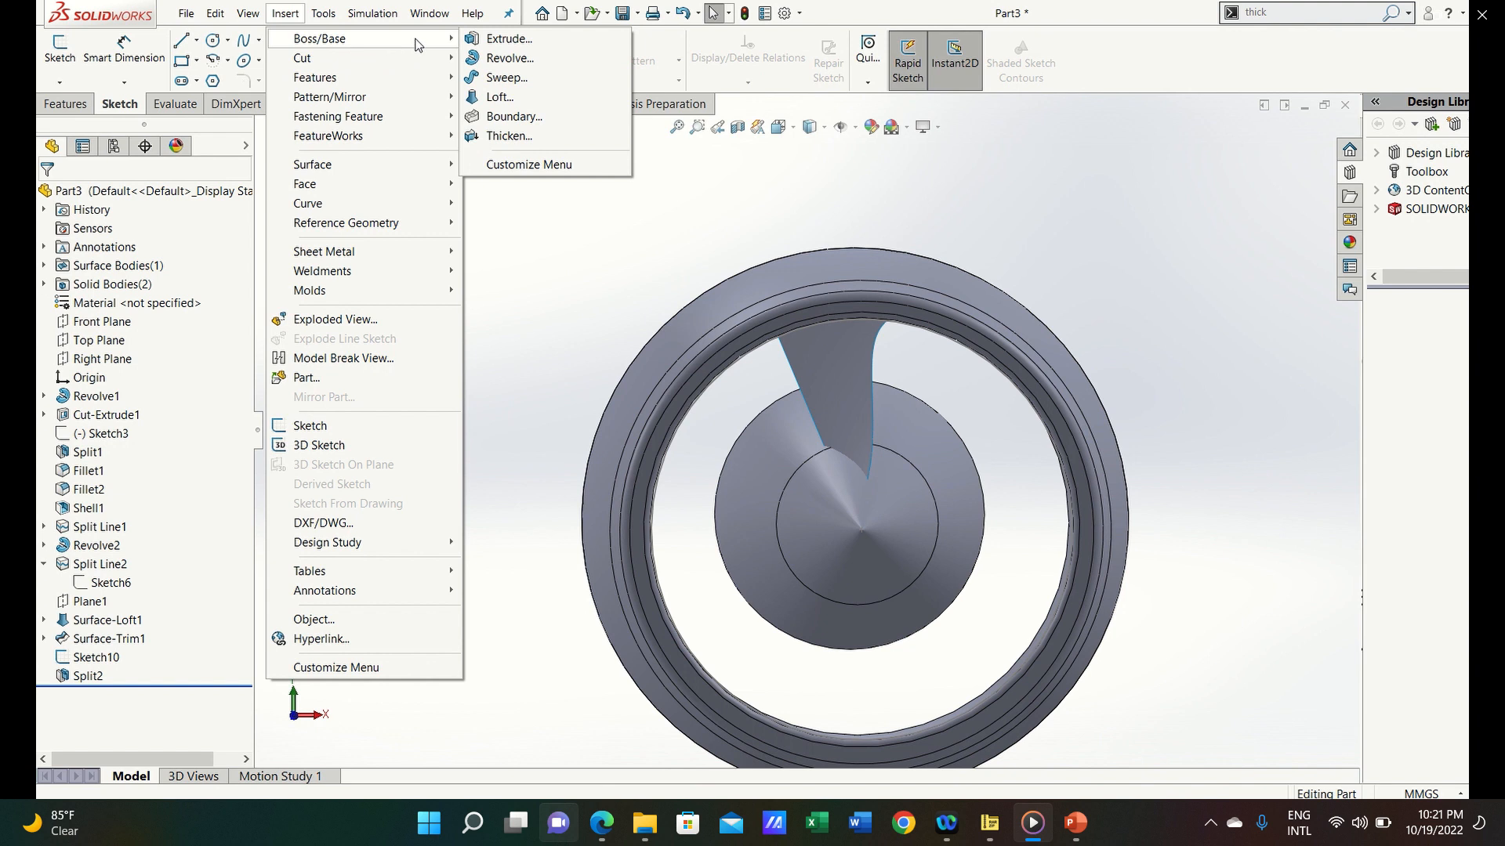
click(548, 136)
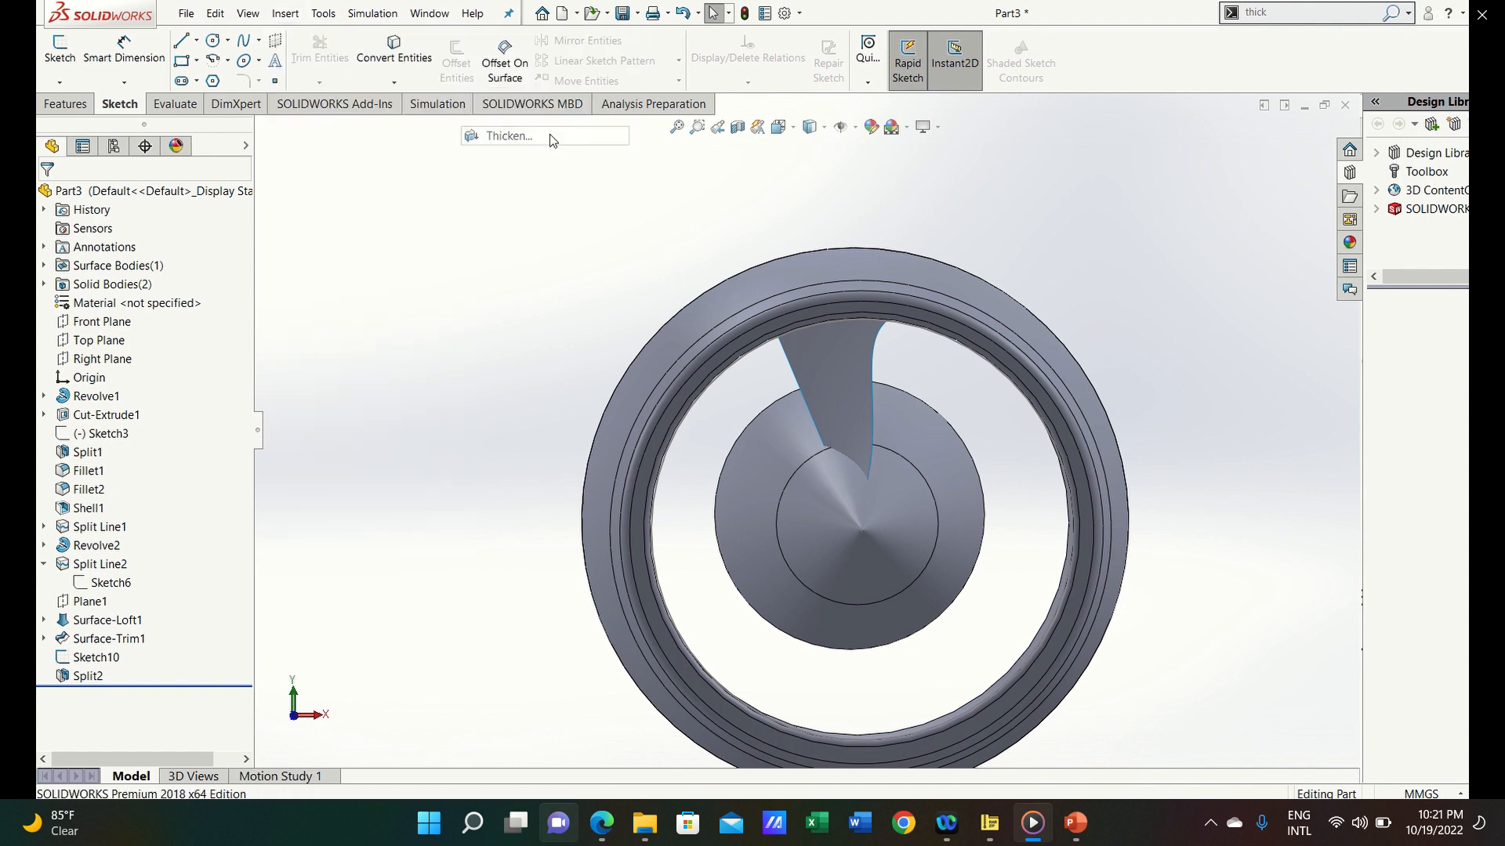
click(856, 392)
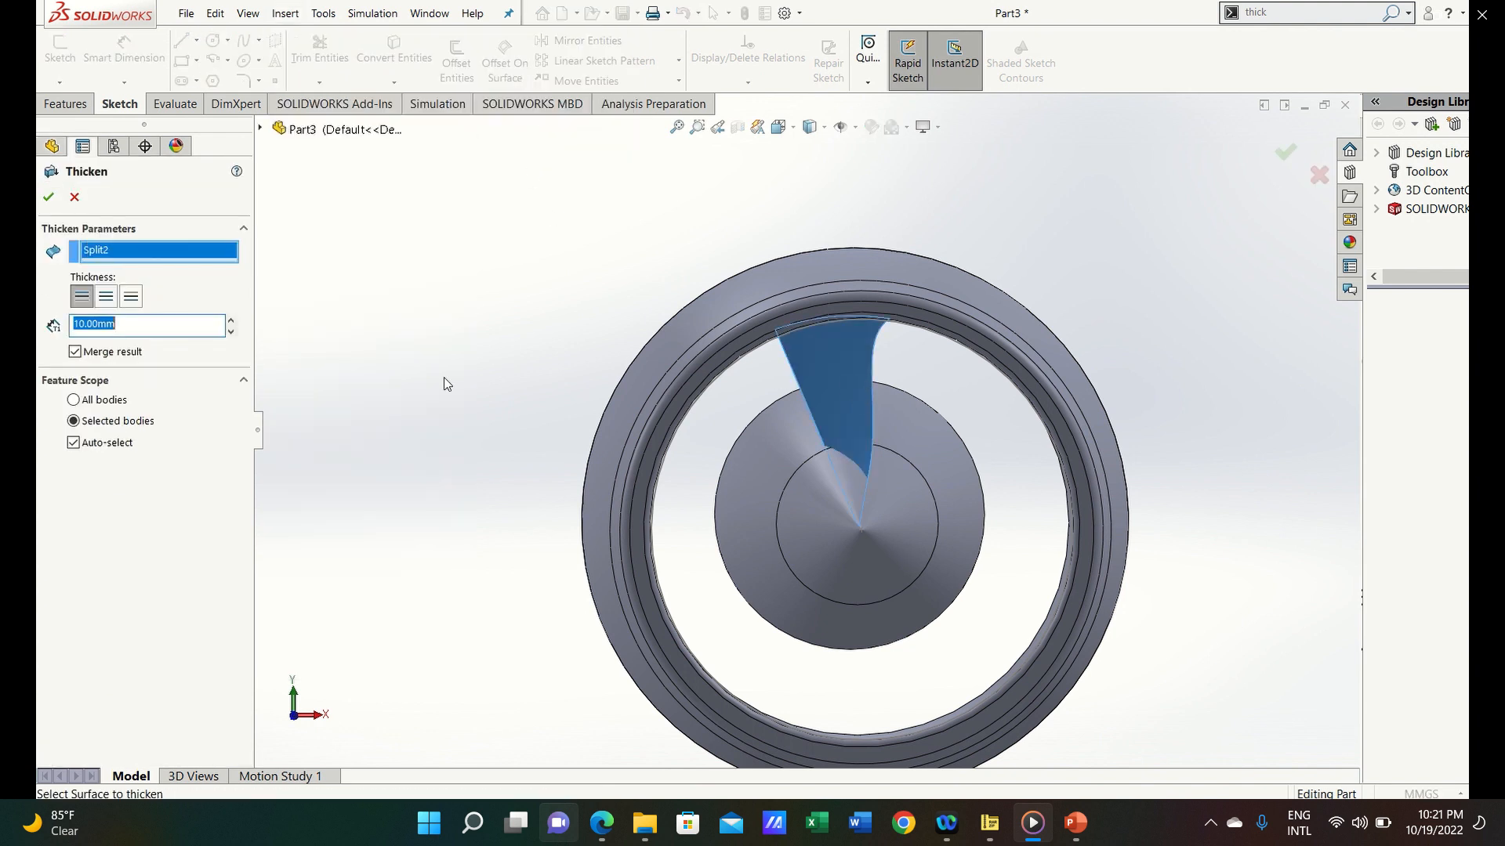
click(106, 296)
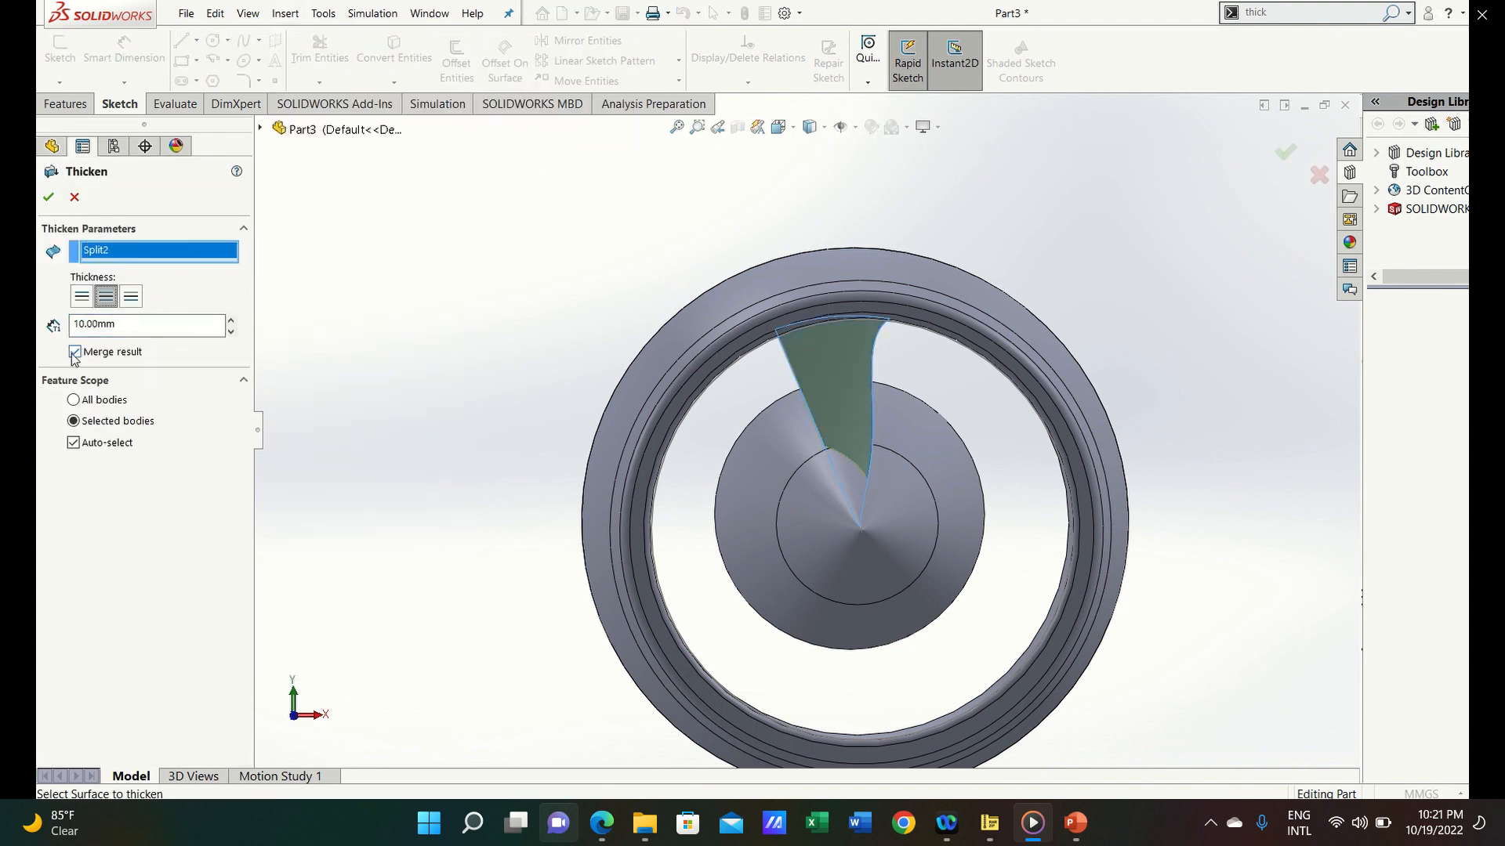
click(75, 352)
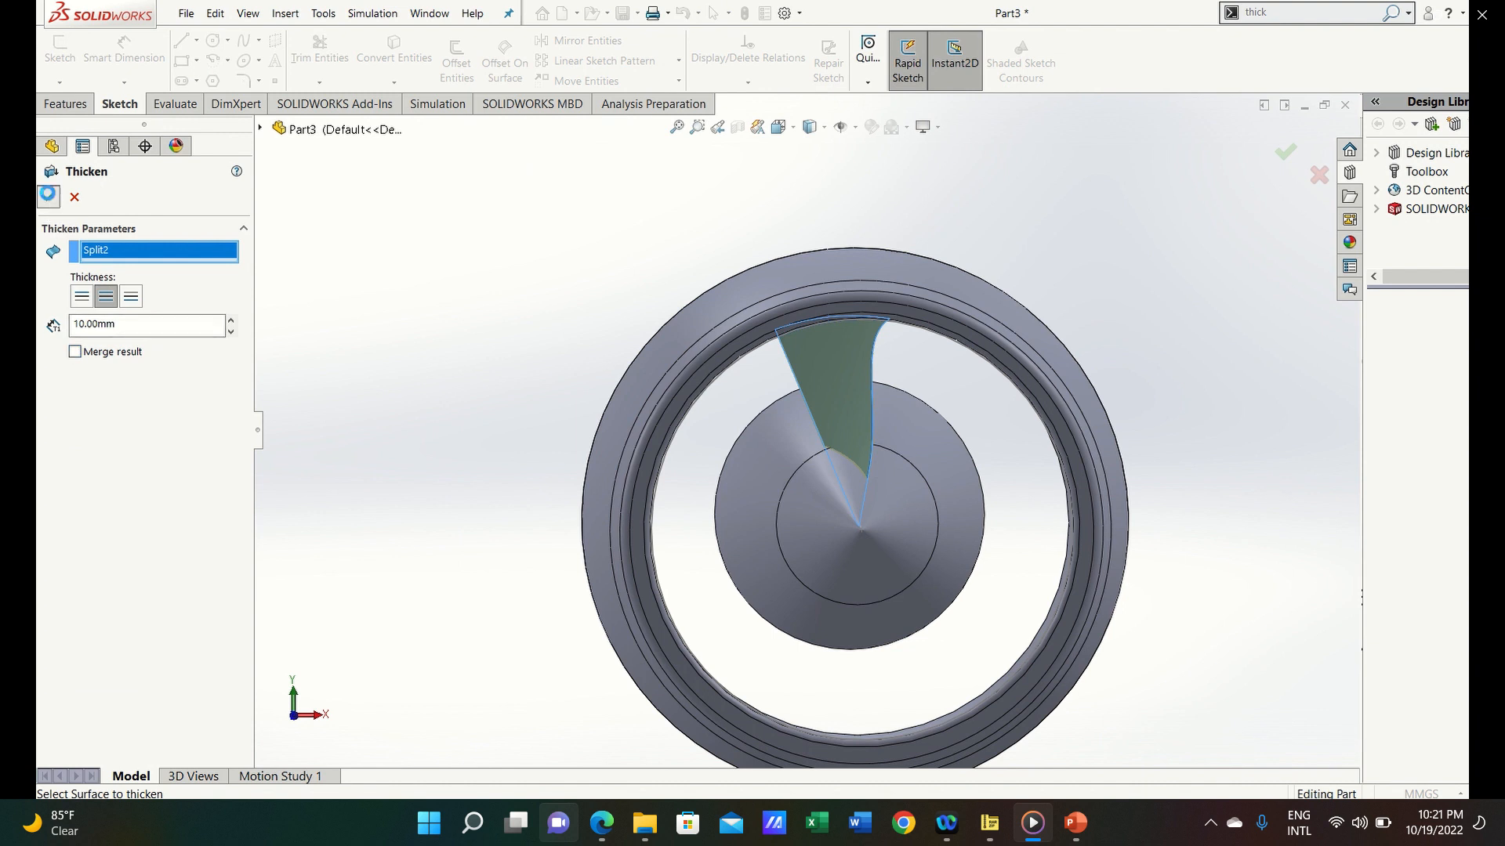
Complete the Thicken feature that turns the split blade surface into a solid blade
click(49, 199)
middle_drag(411, 358, 393, 355)
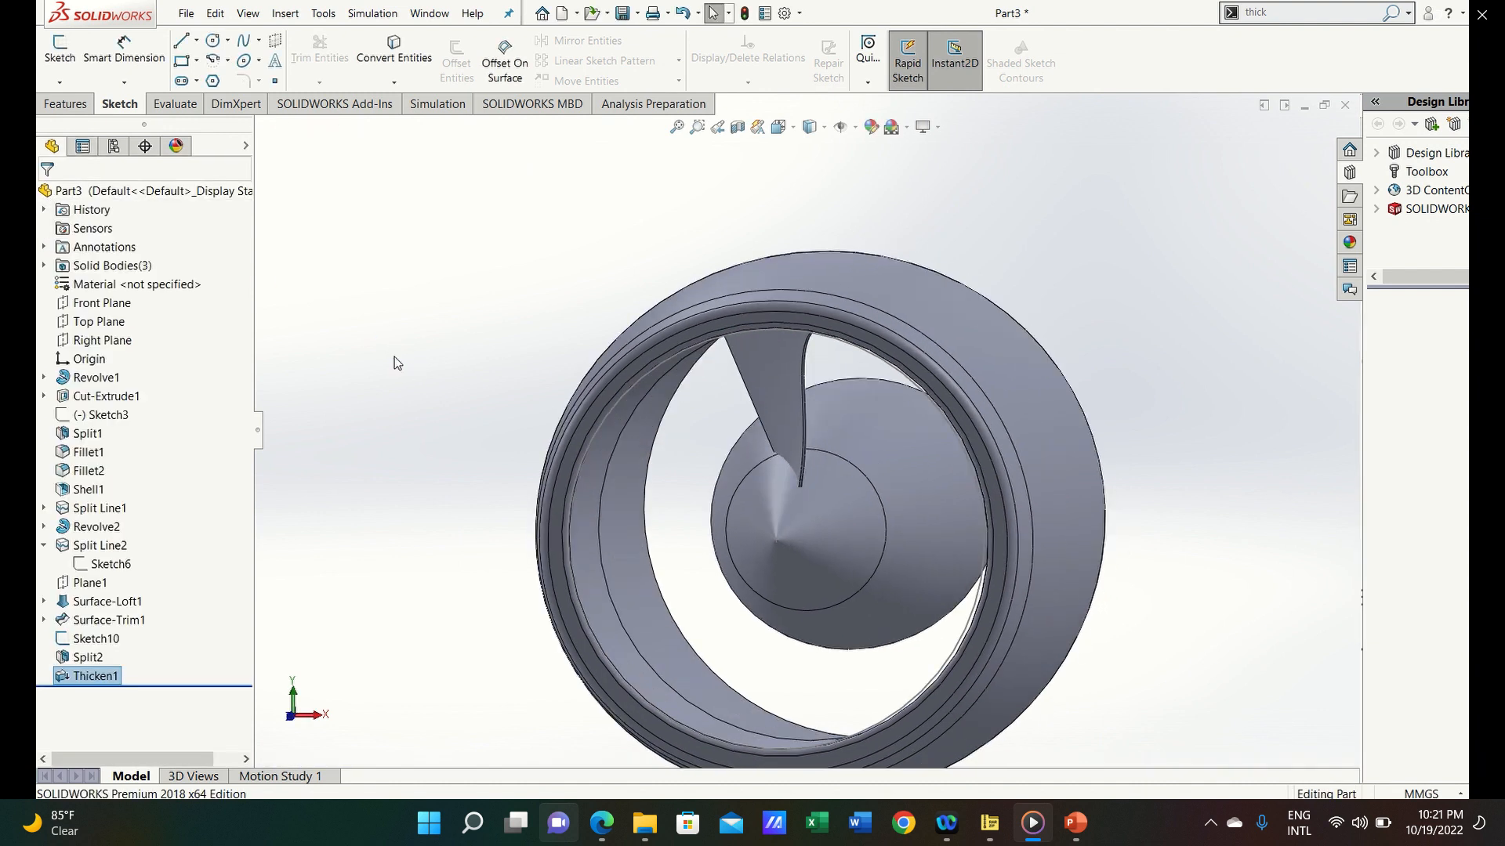
click(666, 67)
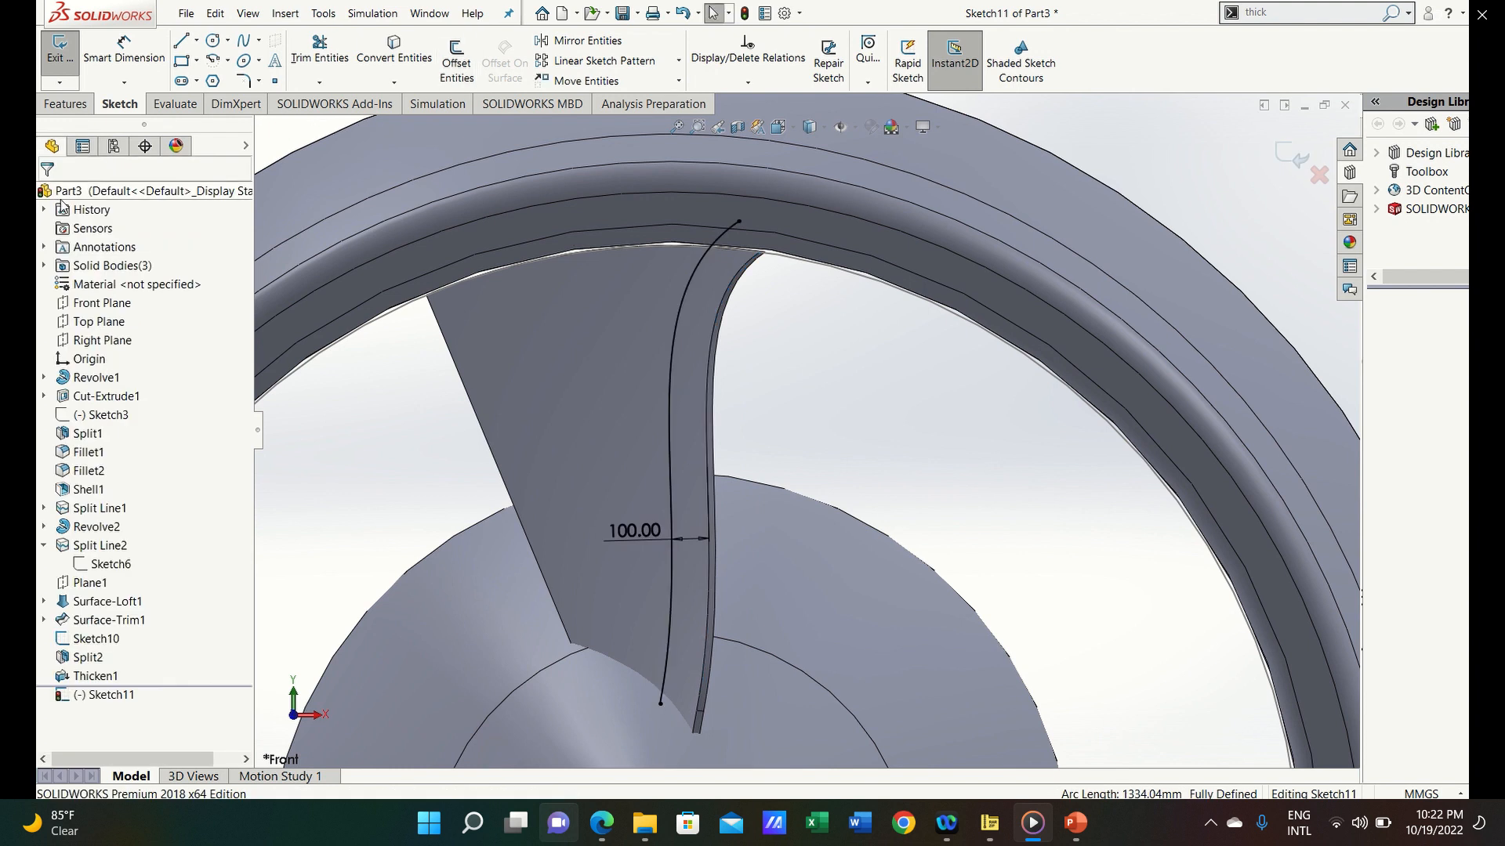
Try to project the curve offset 100 mm from the blade edge onto the blade's broad face and narrow edge face as a split line
mouse_move(801, 600)
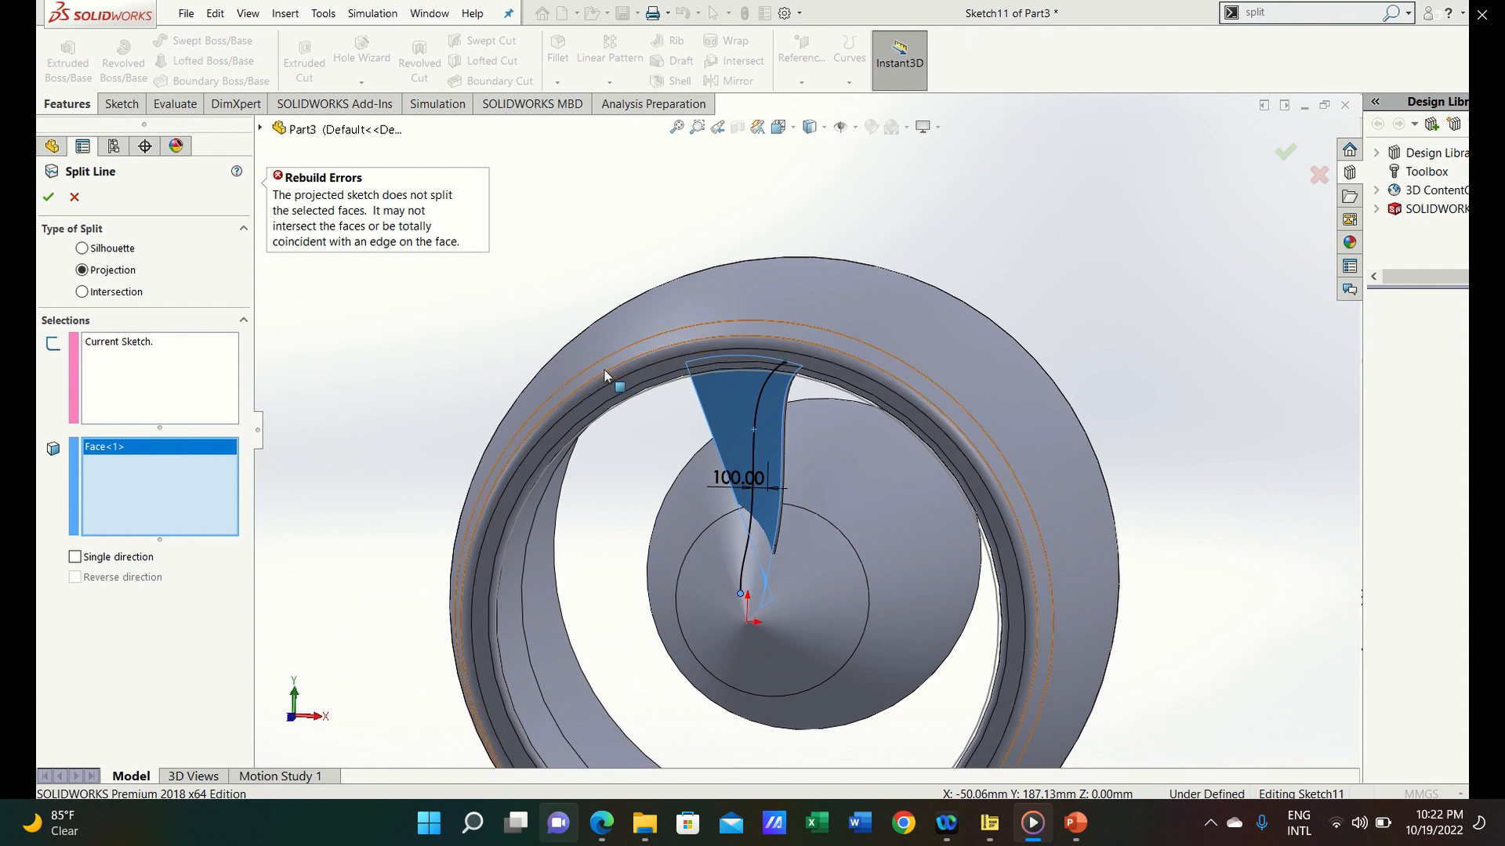
scroll(783, 439, up, 3)
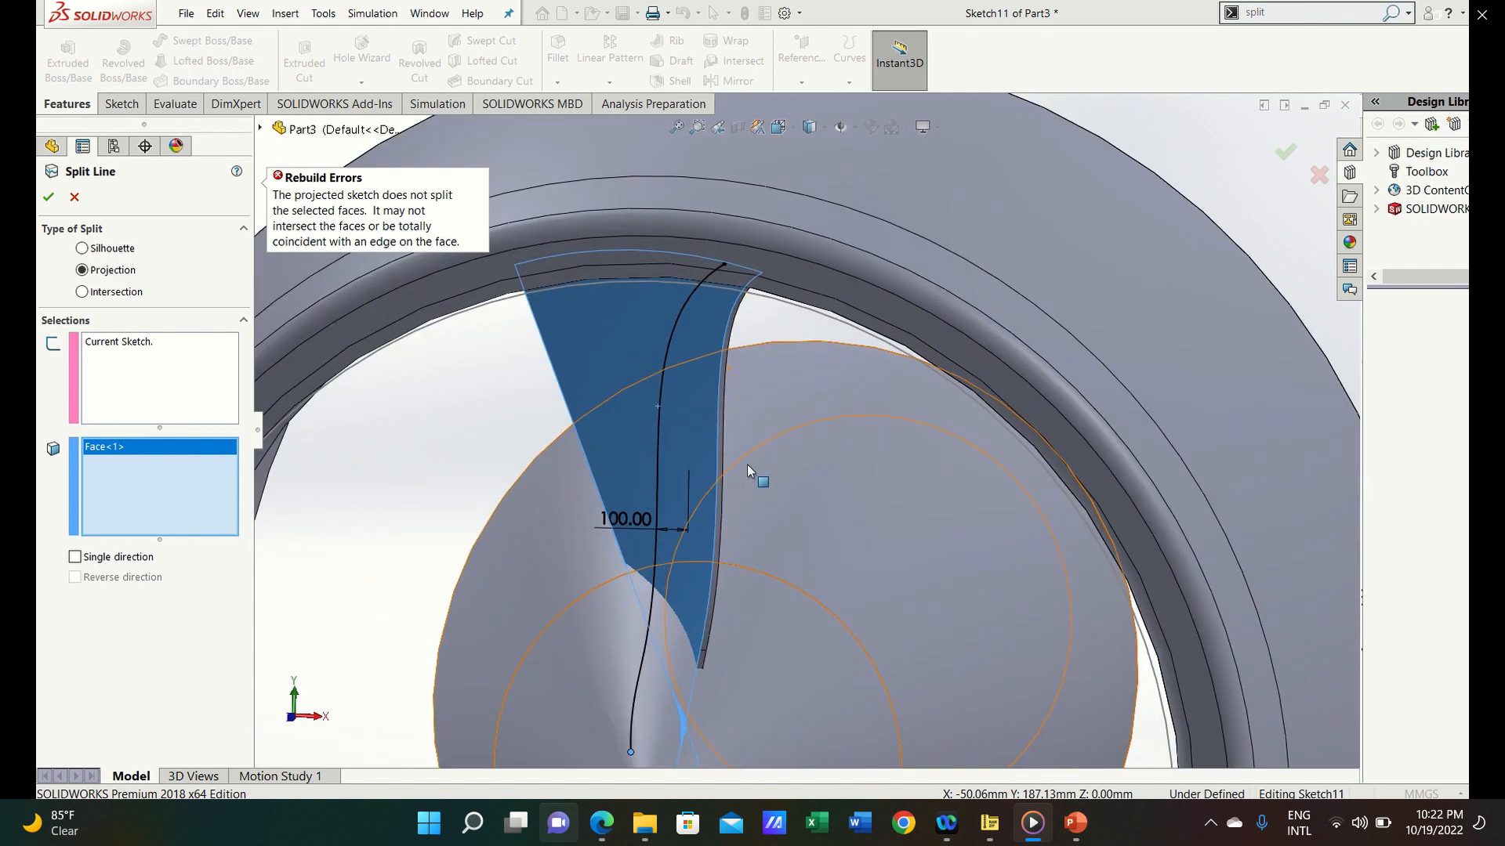
click(719, 418)
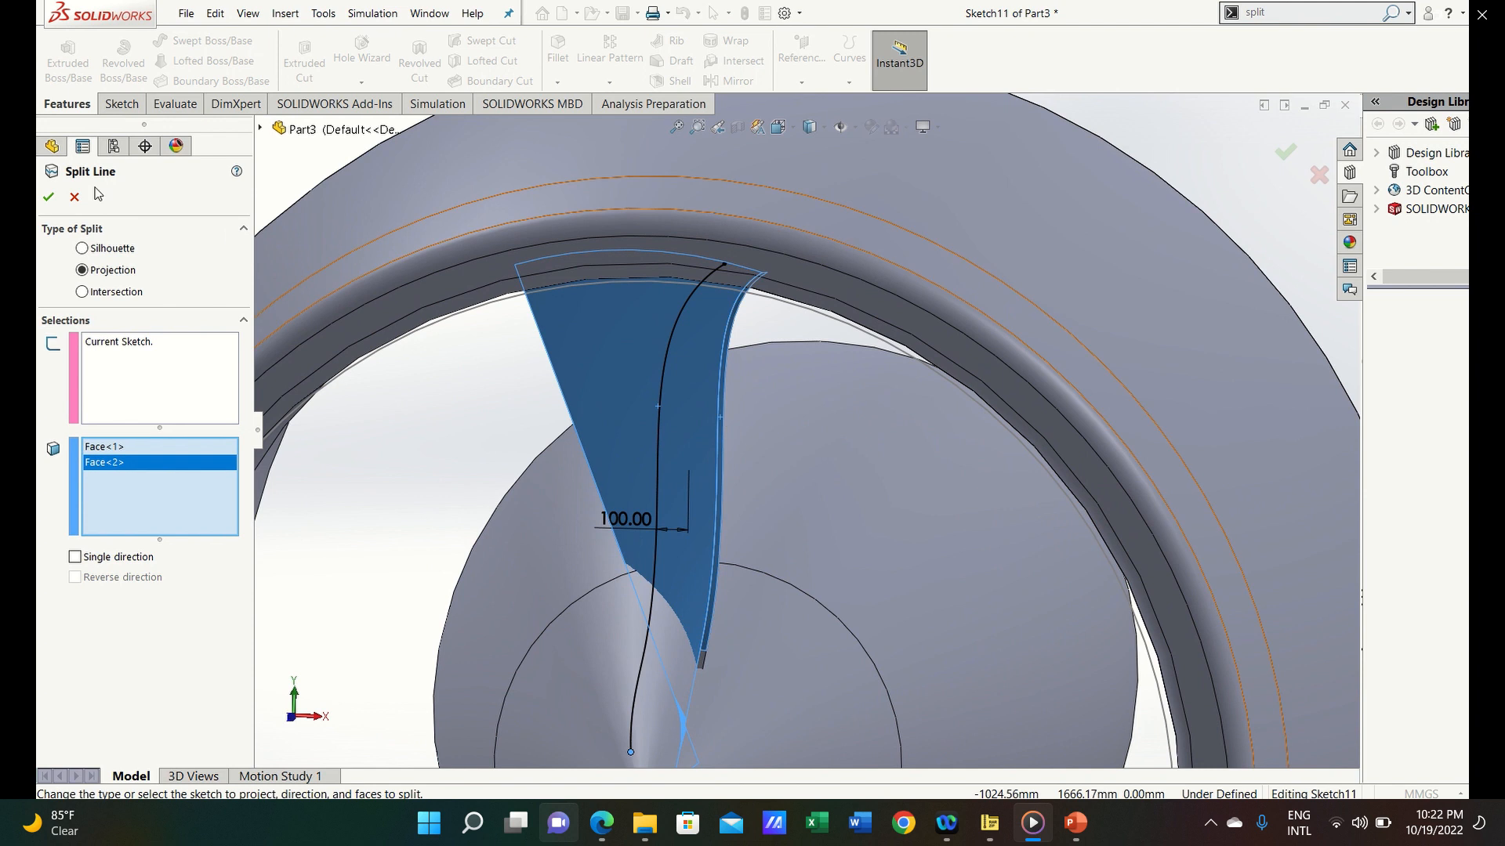
click(48, 198)
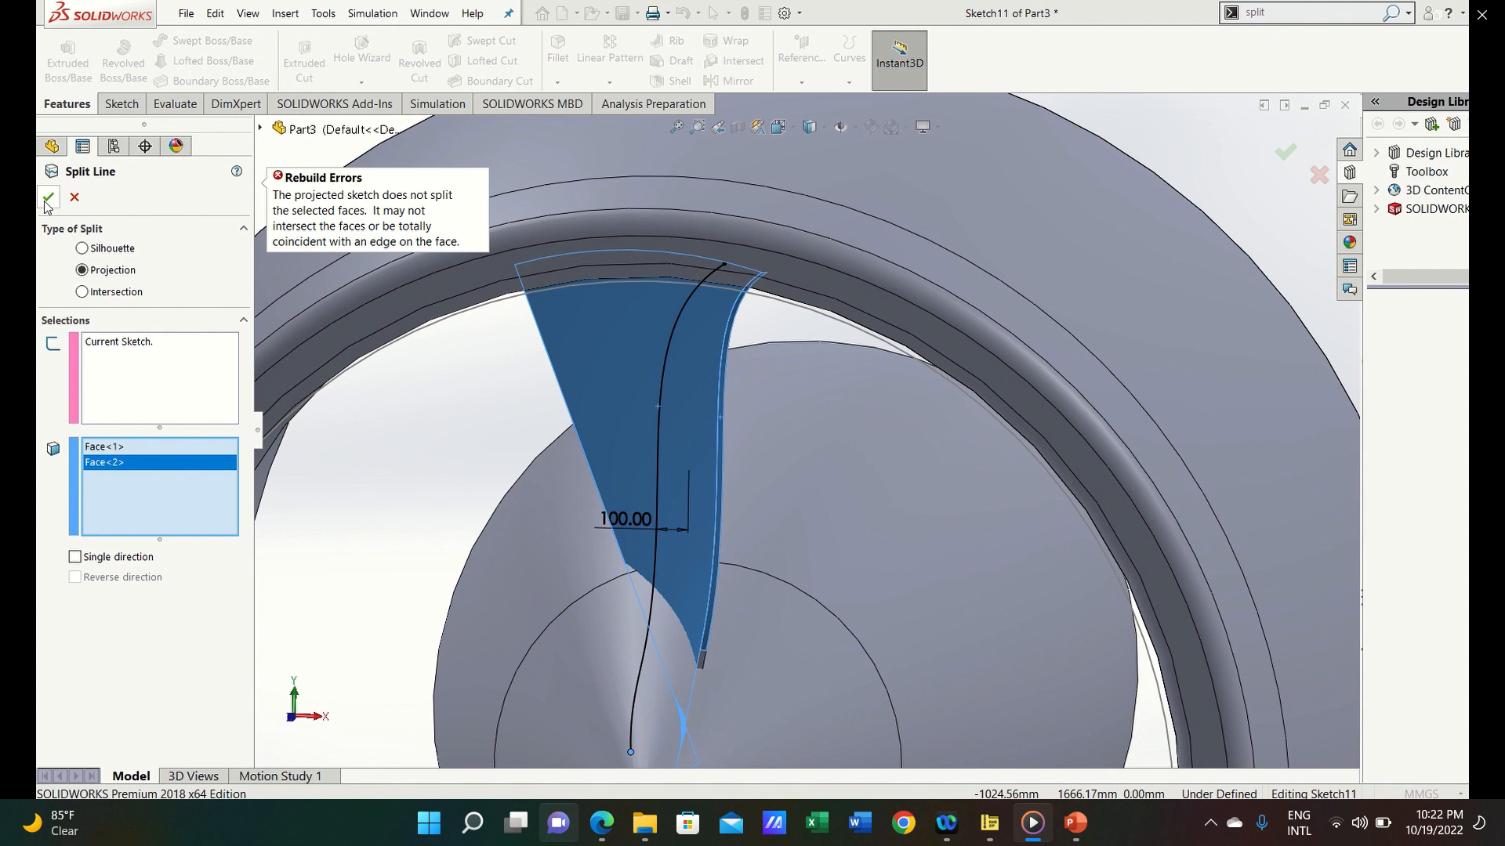
scroll(558, 372, up, 4)
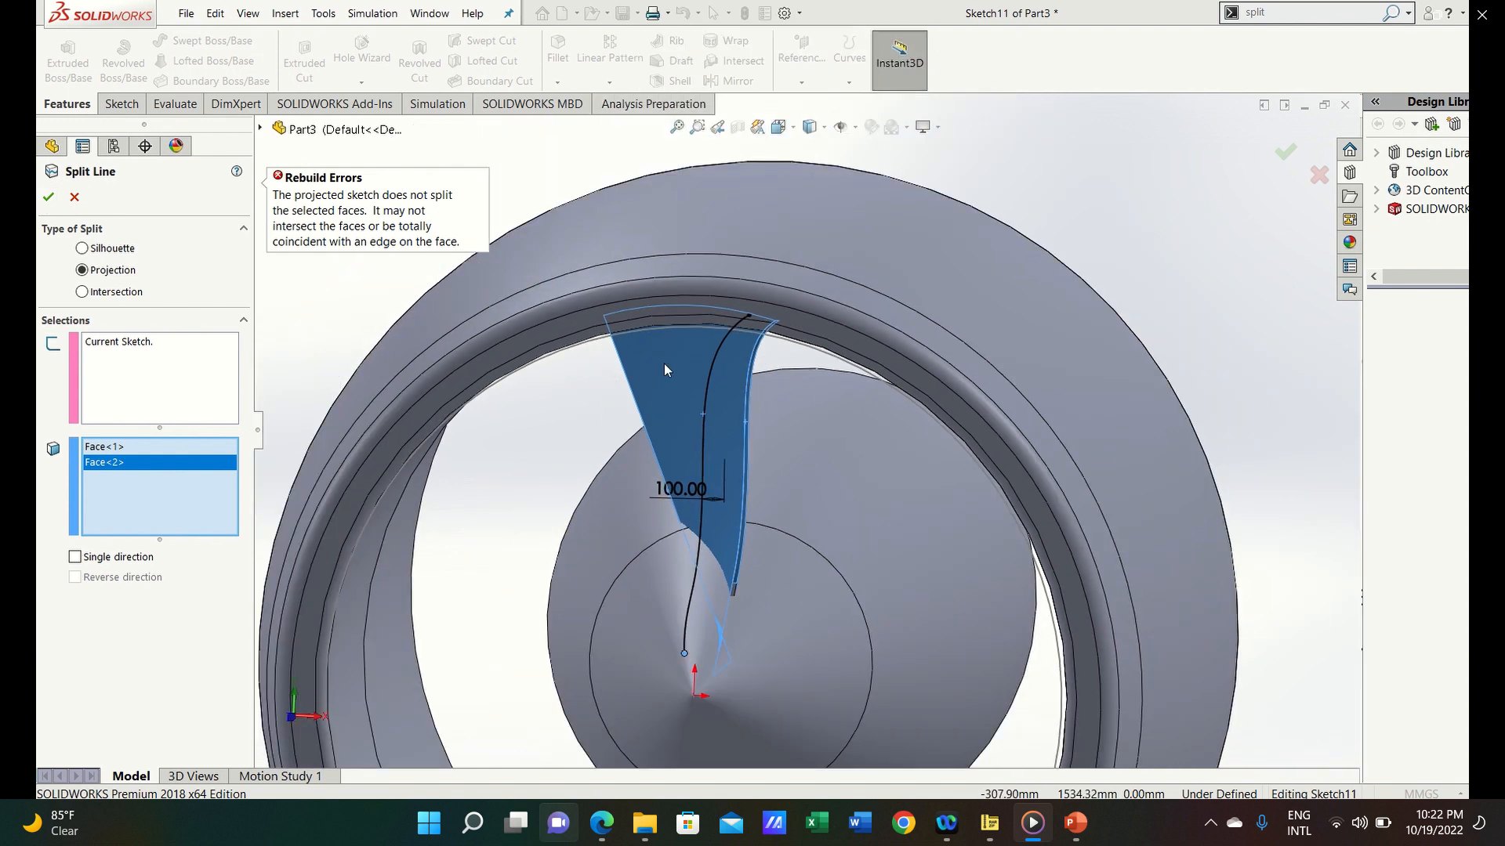
click(75, 198)
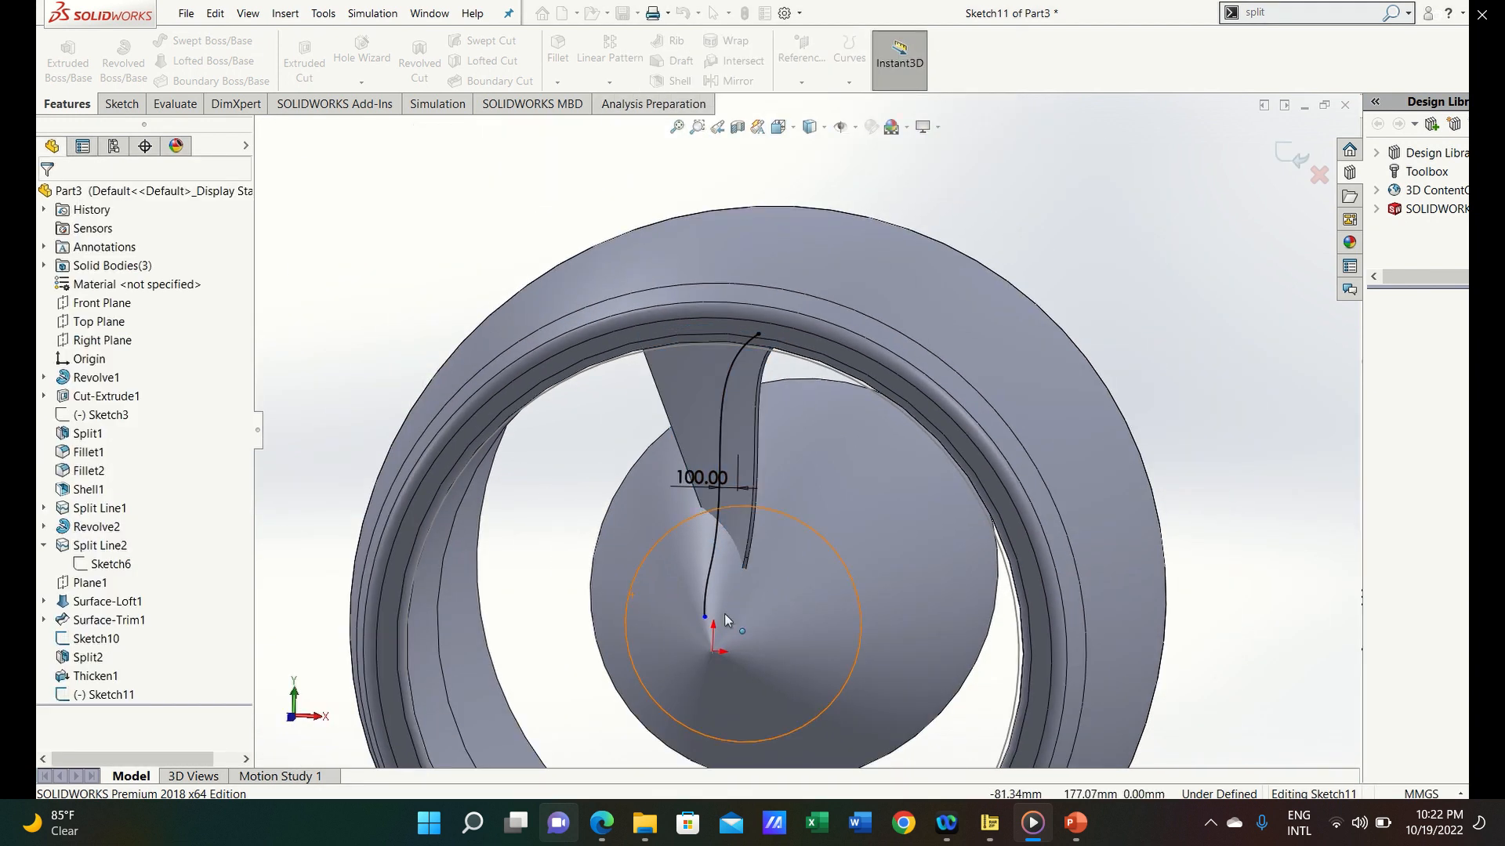
Extend the offset curve's lower endpoint to about X 95, Y -254 mm and project the curve onto the blade face as a split line
drag(718, 700, 718, 703)
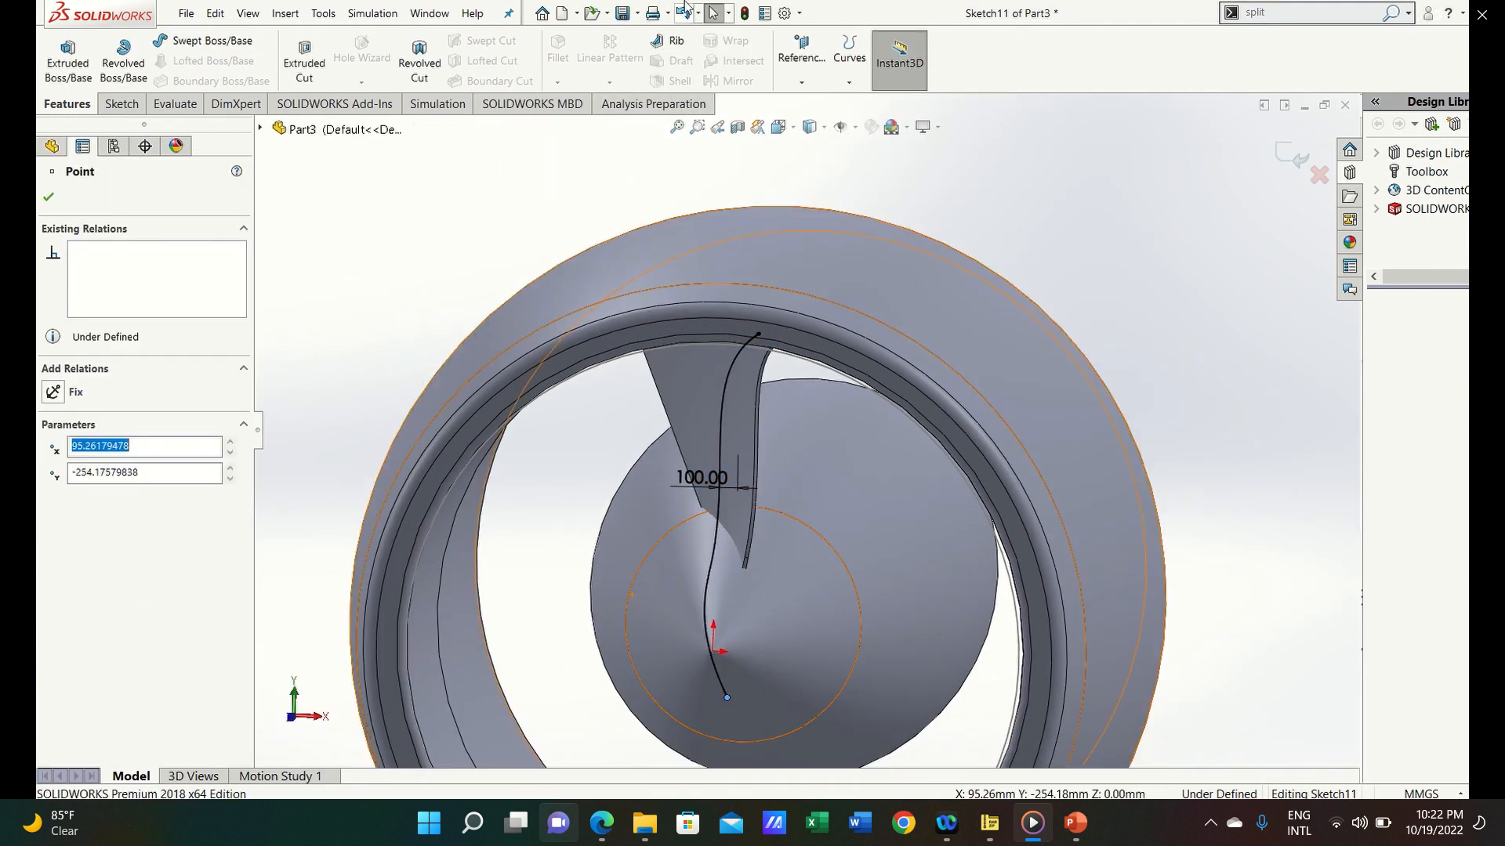
click(848, 51)
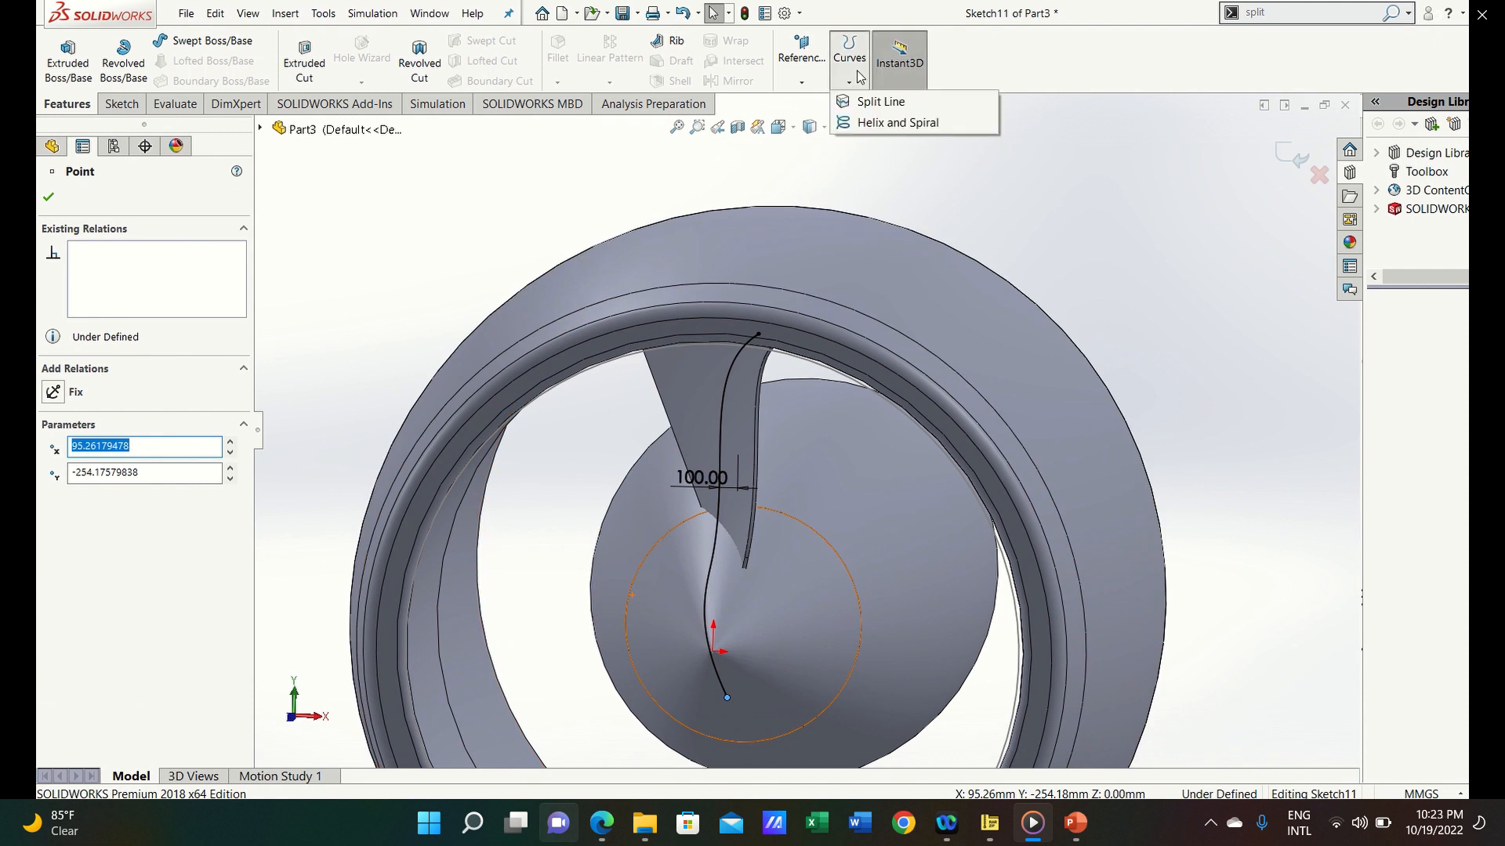
click(876, 104)
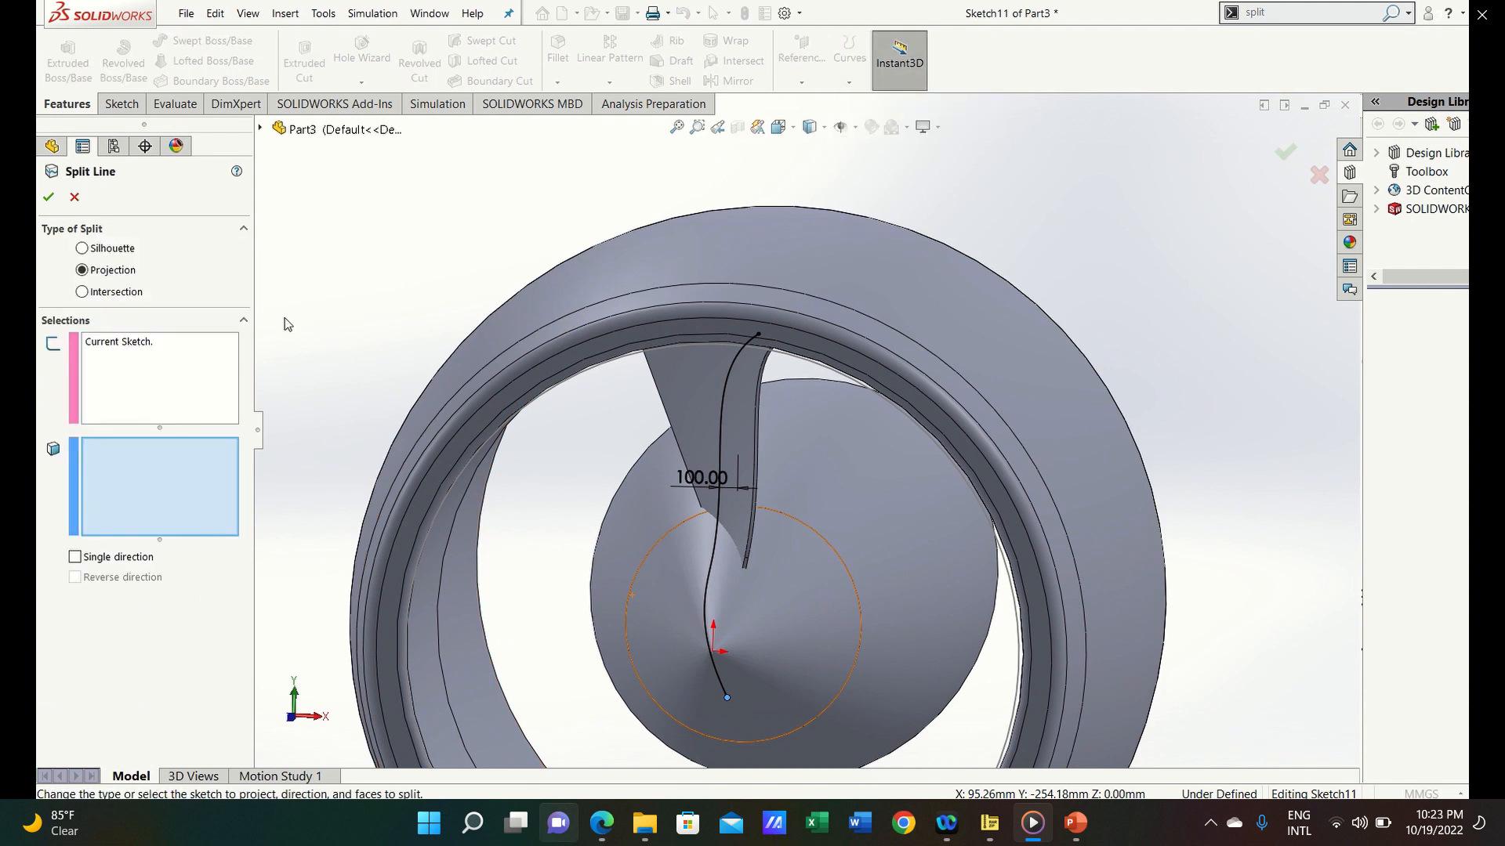
click(706, 441)
click(48, 197)
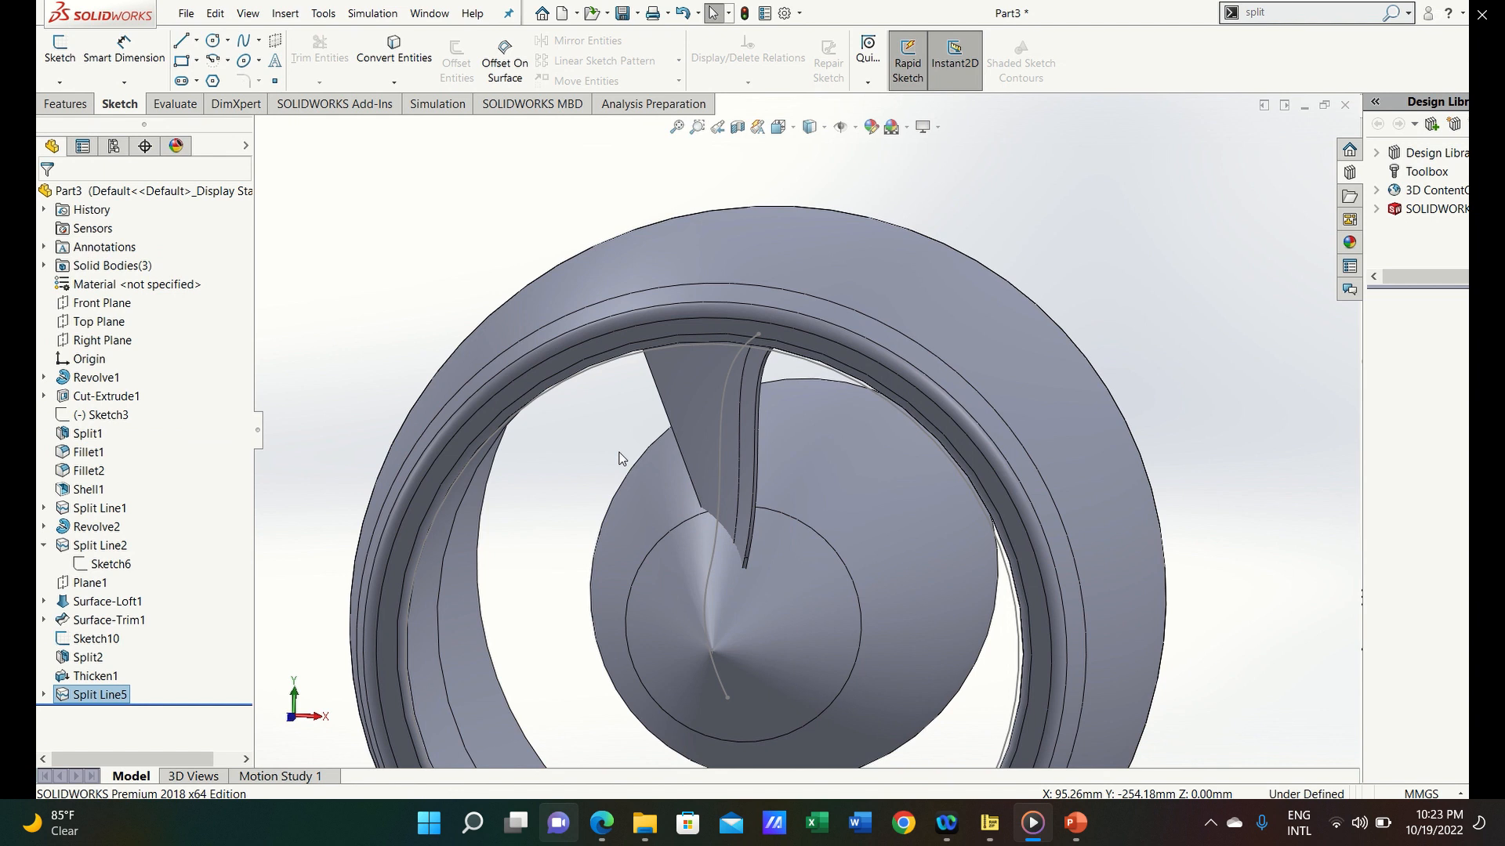
Create an offset surface at 0 mm distance from the nose cone's front face and the adjoining hub face
click(285, 13)
mouse_move(388, 163)
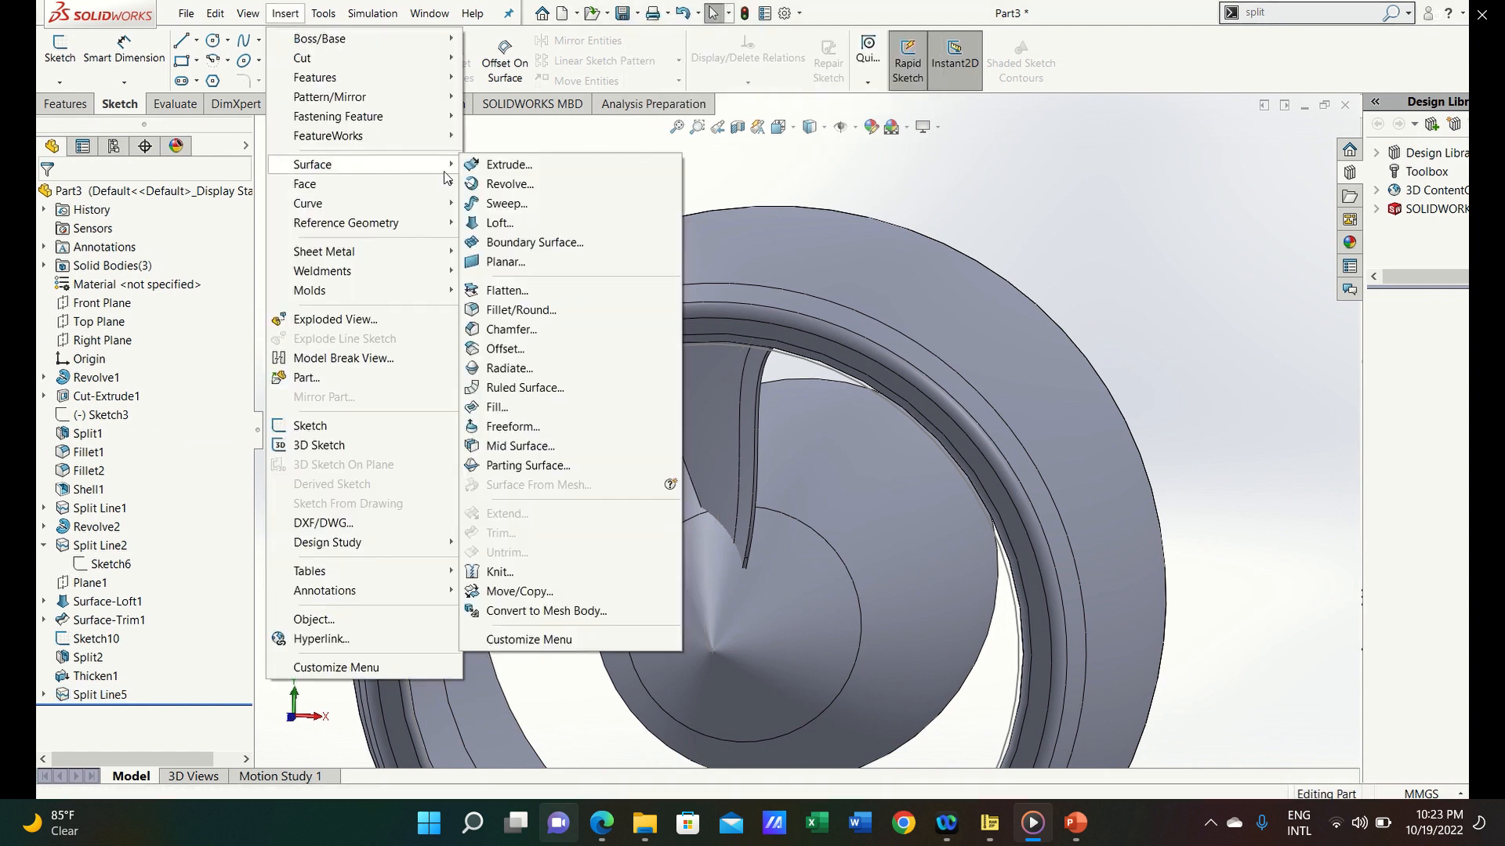
click(627, 349)
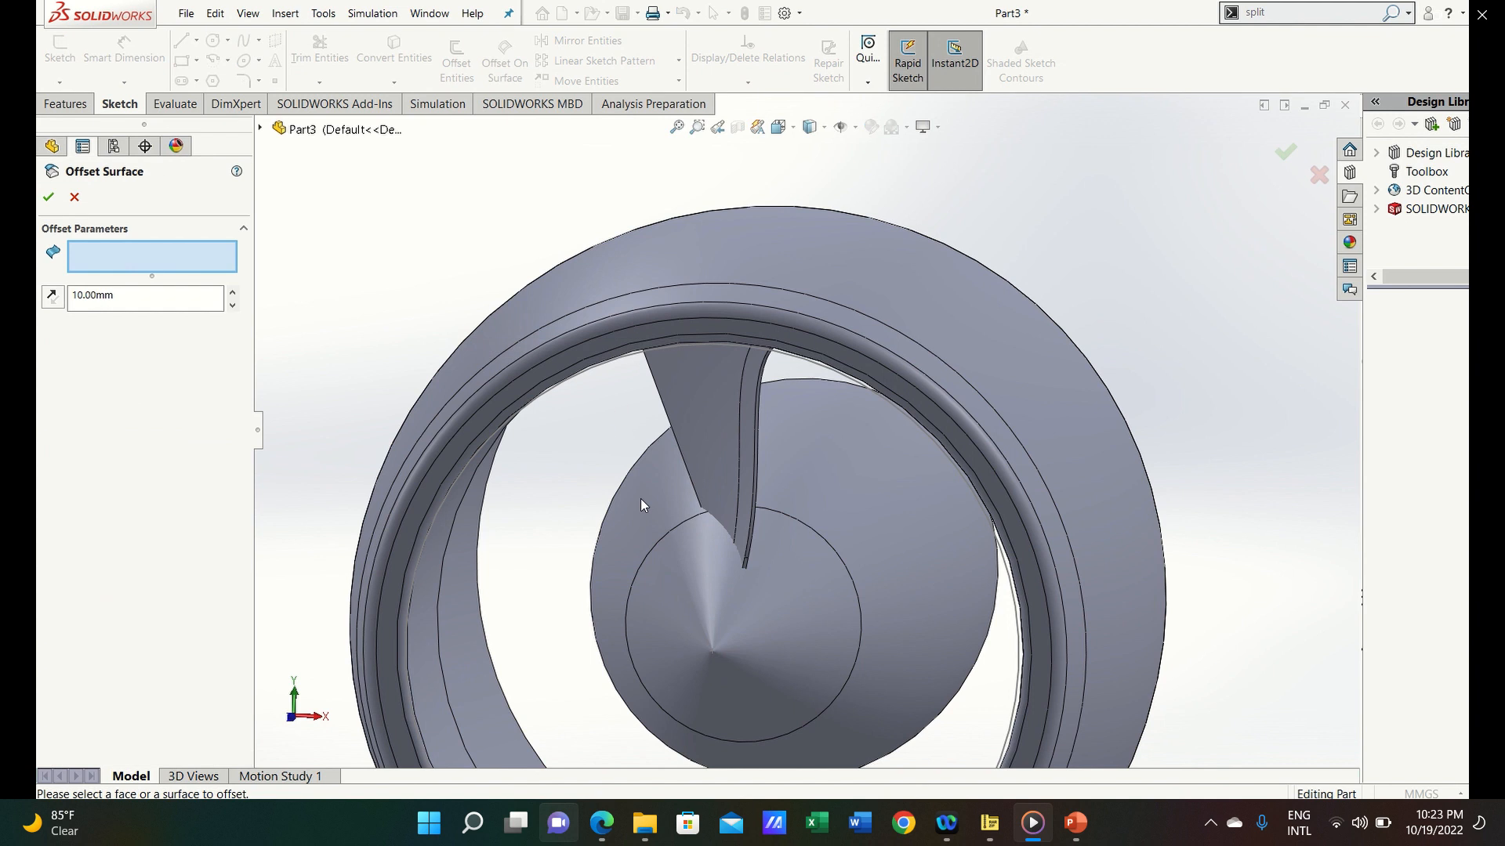
click(779, 594)
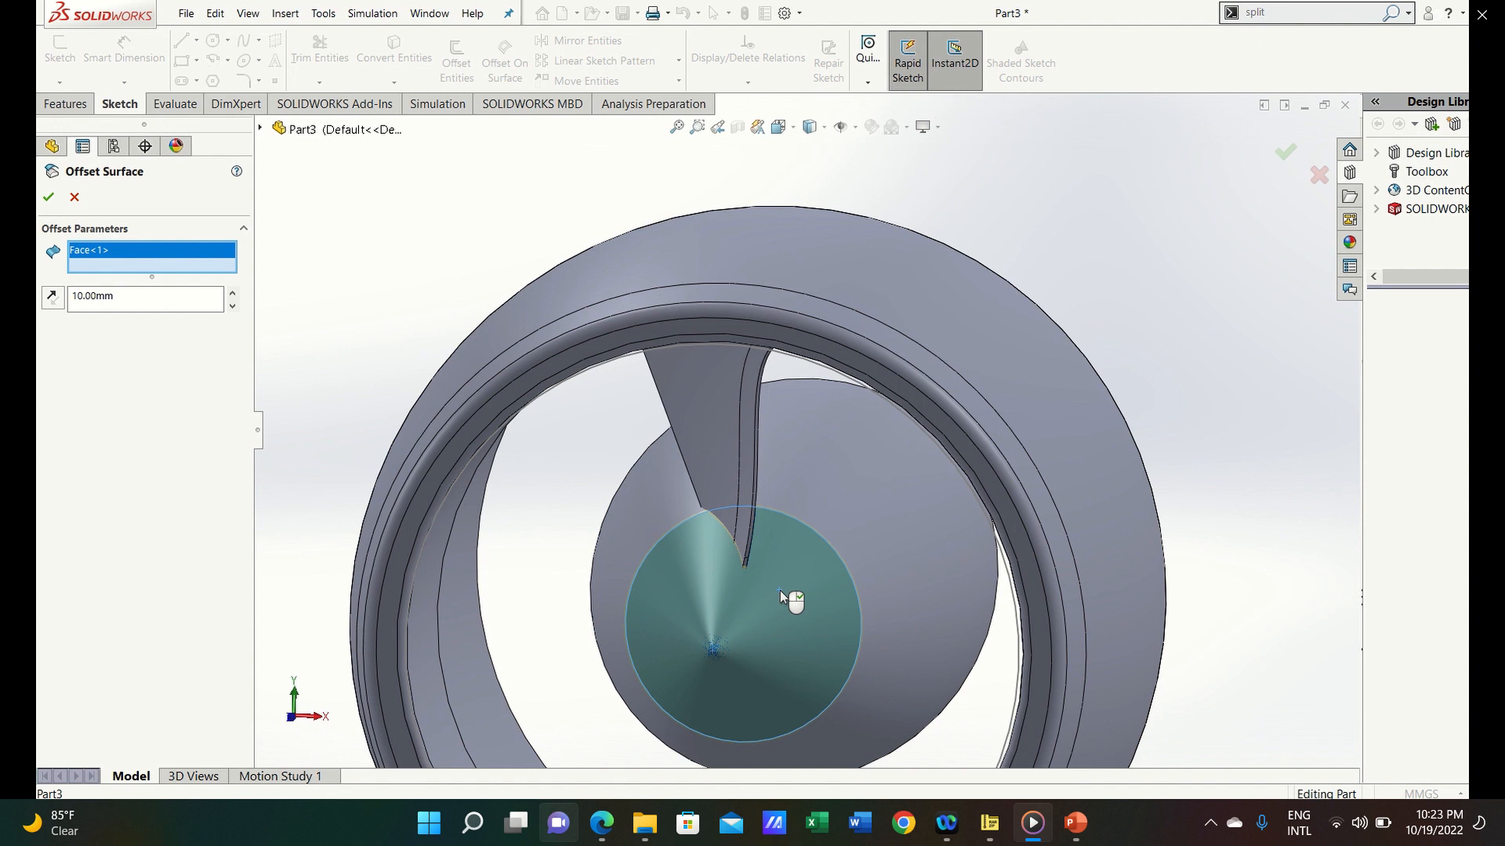
click(831, 510)
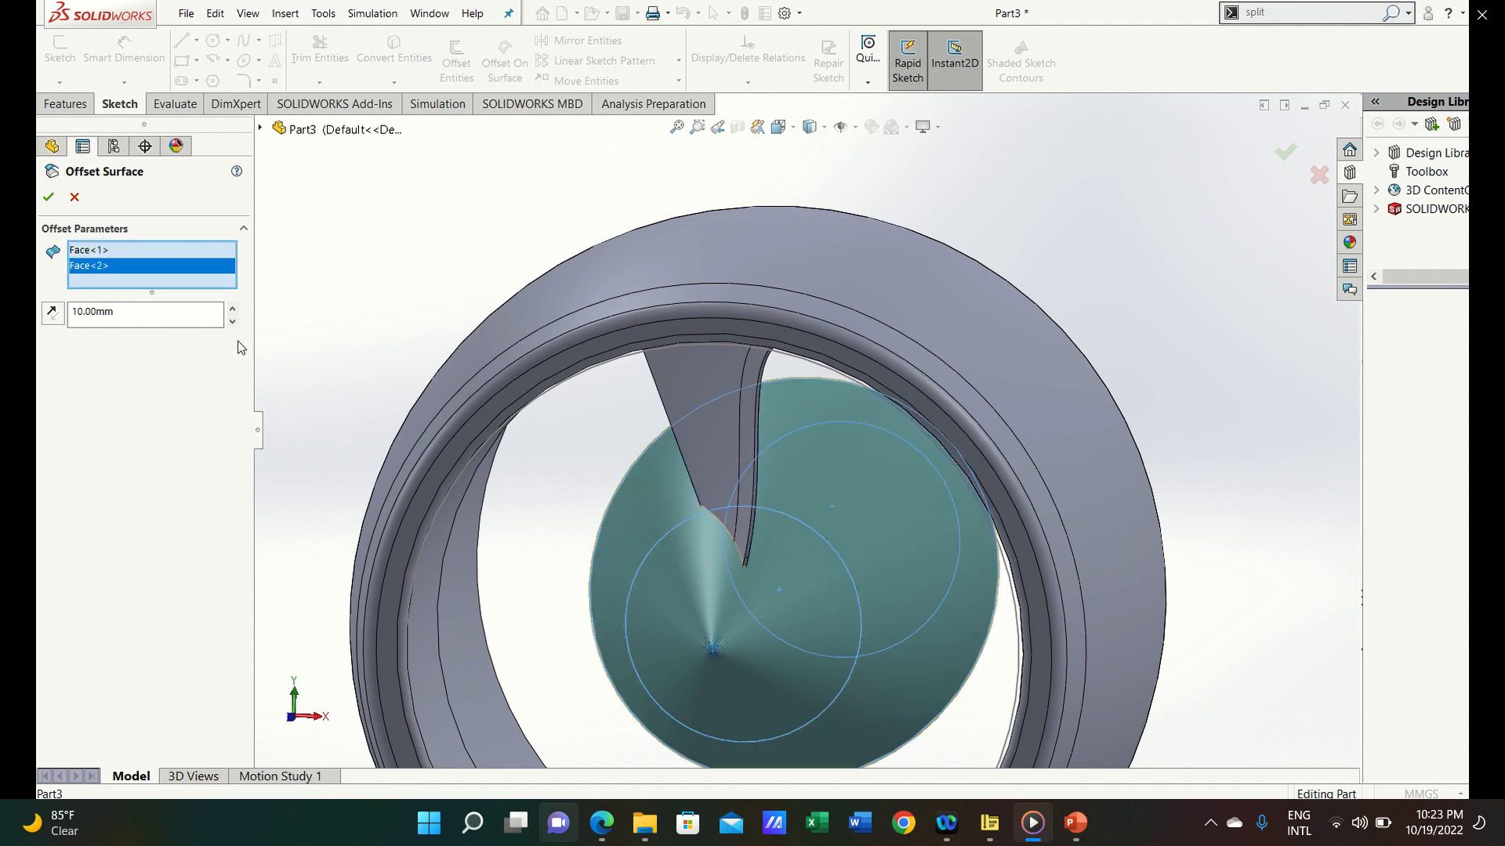
click(148, 310)
double_click(152, 309)
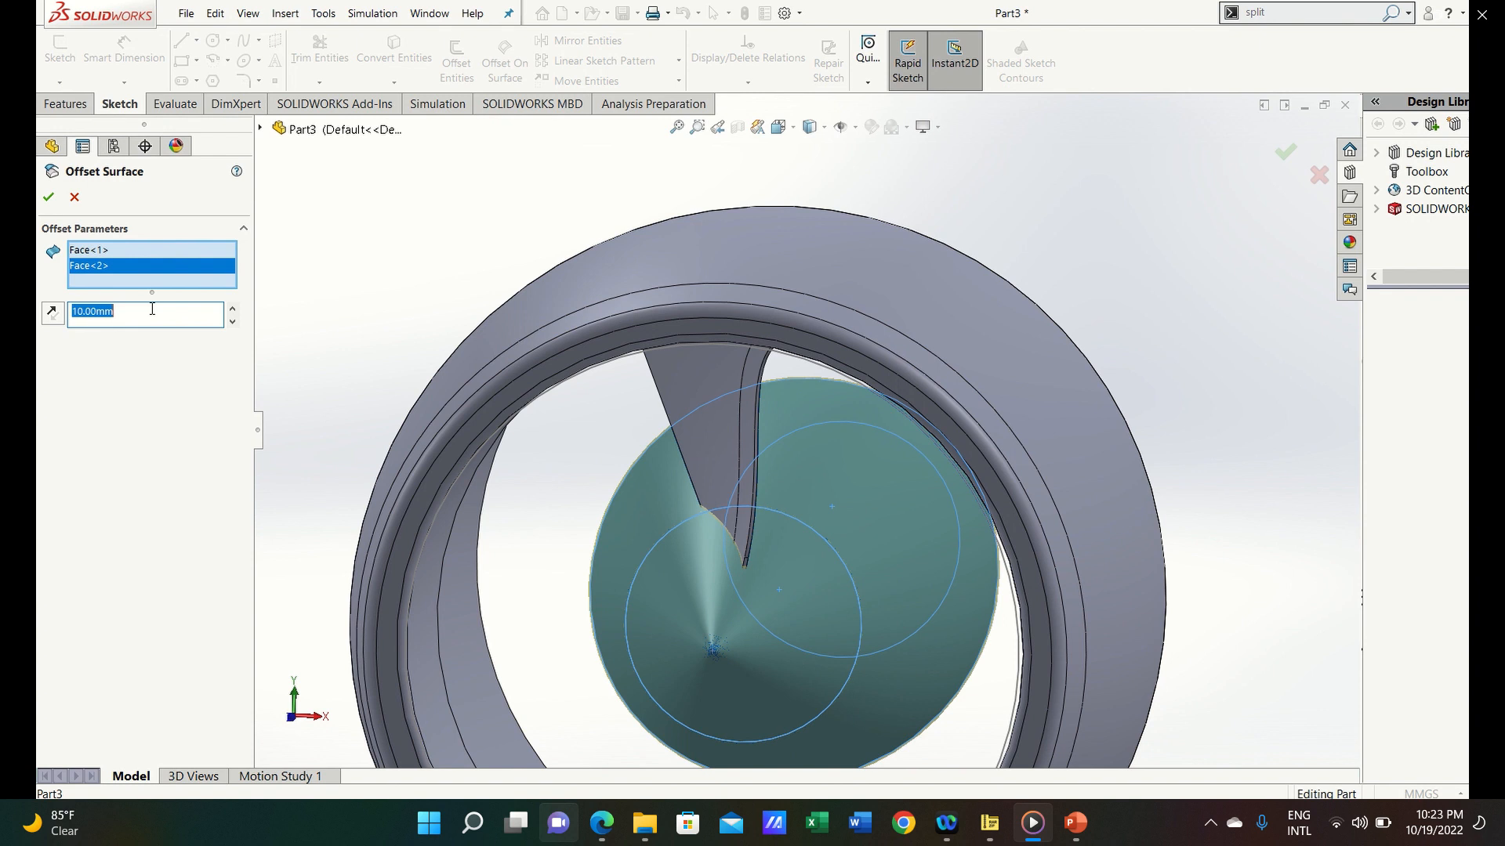
text(0)
click(48, 197)
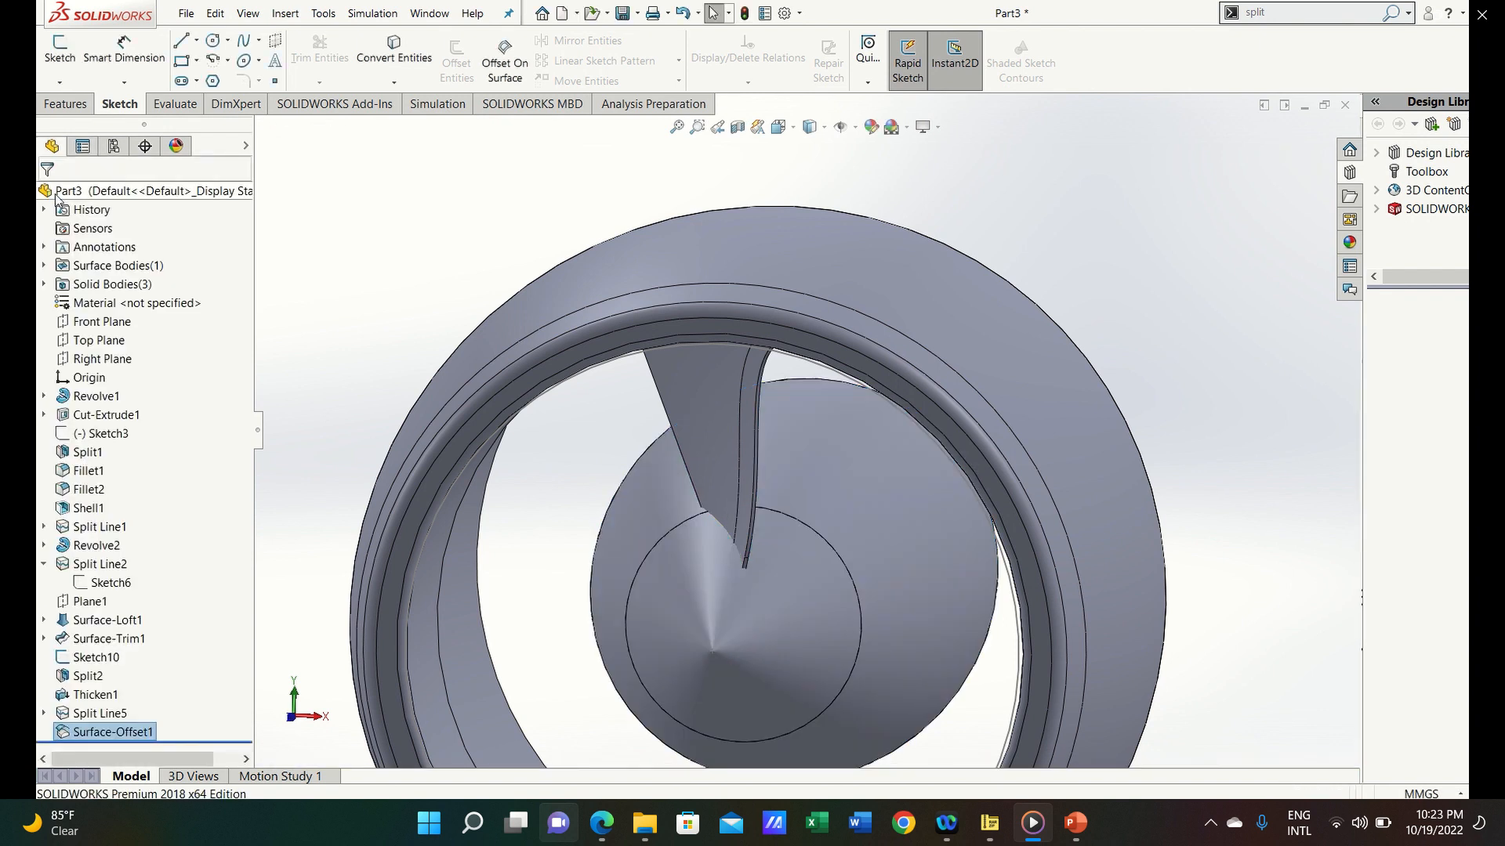
Cut the blade with the offset hub surface, turning off Auto-select and limiting the feature scope to the blade body
click(294, 16)
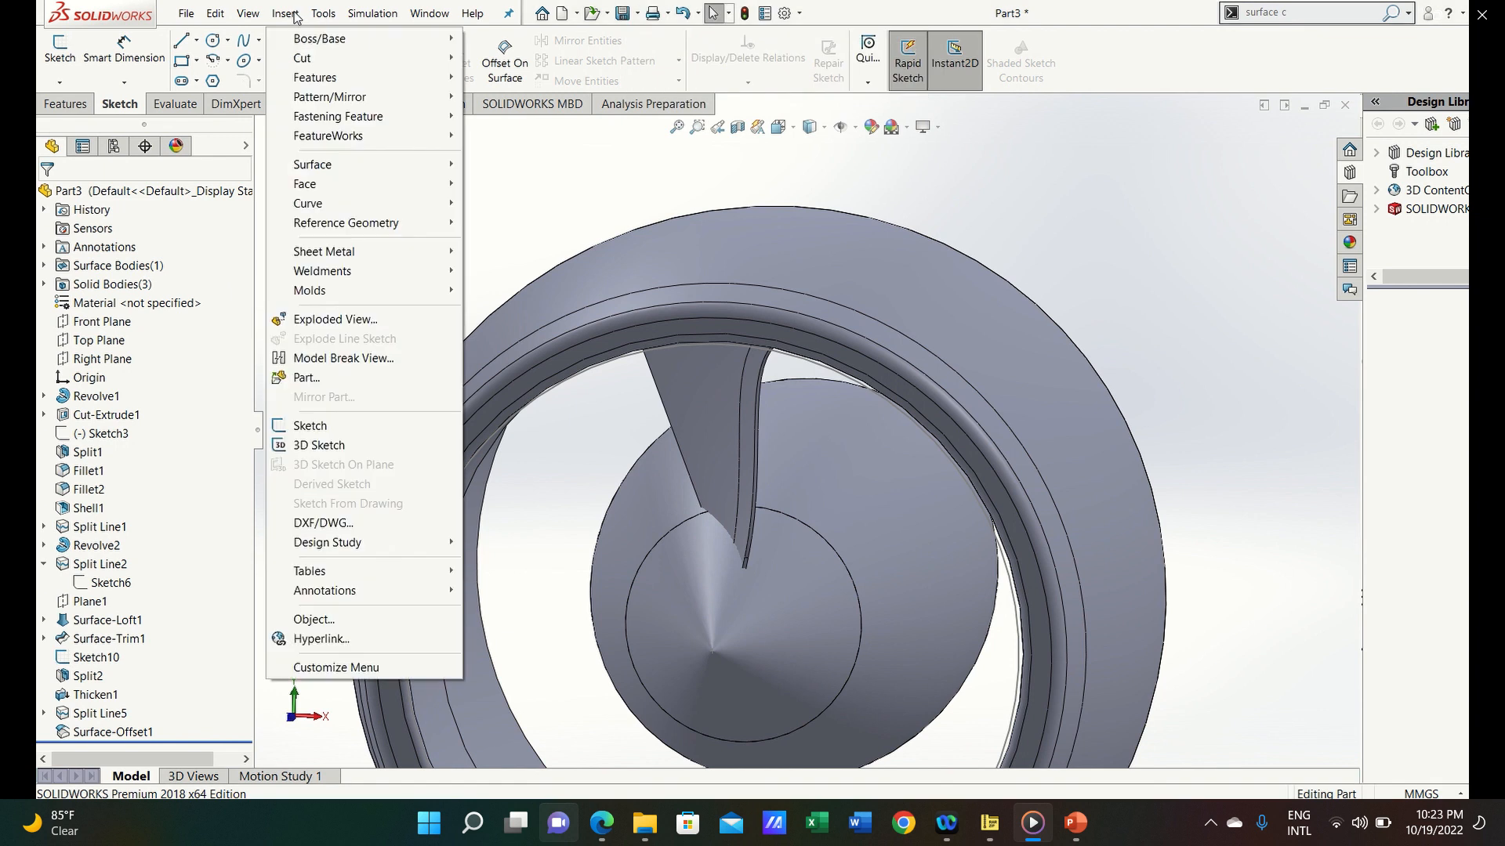
mouse_move(360, 58)
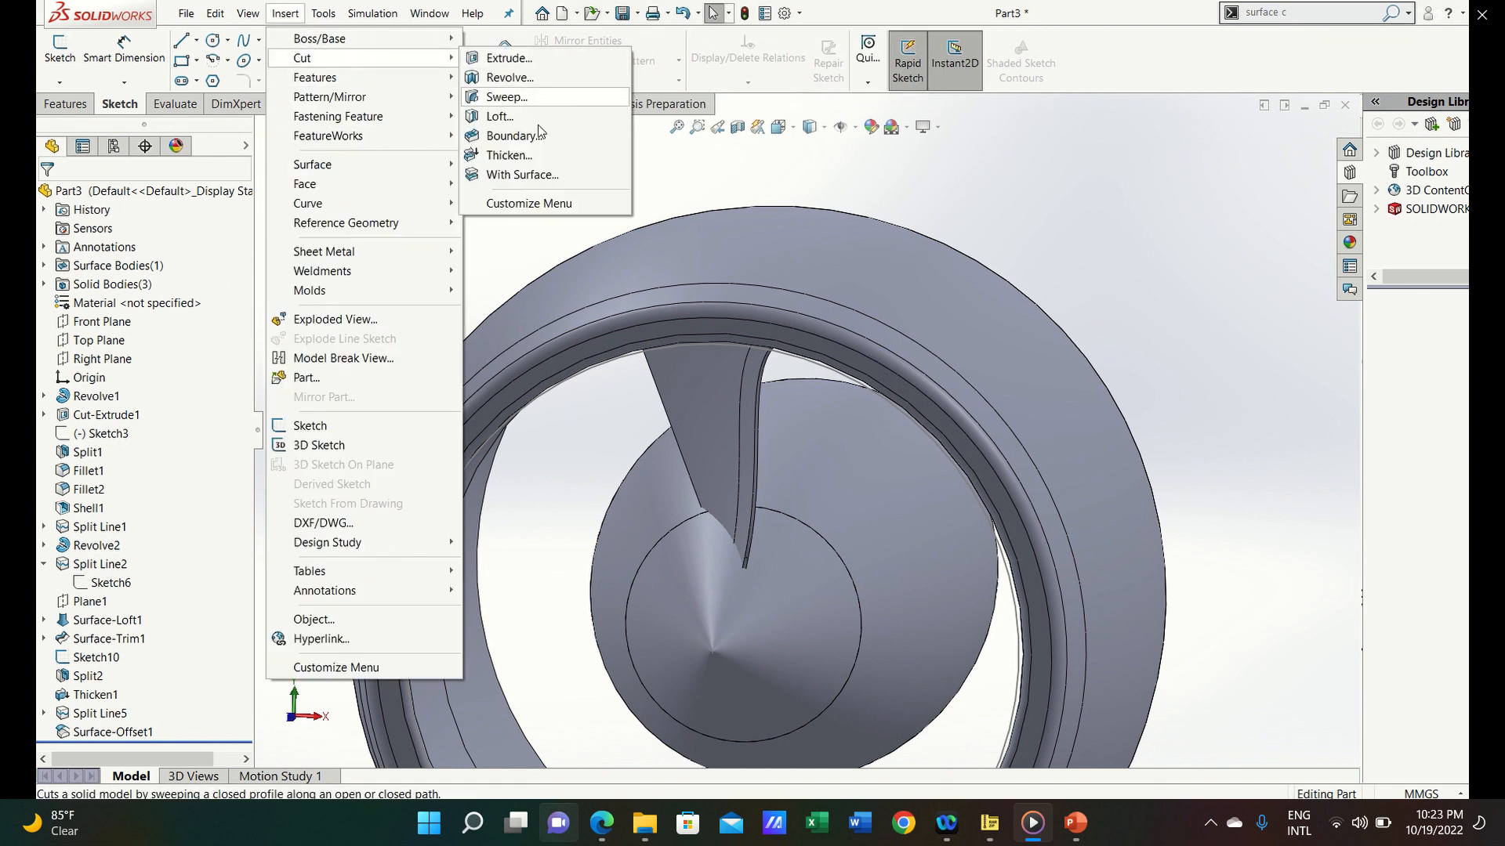
click(576, 175)
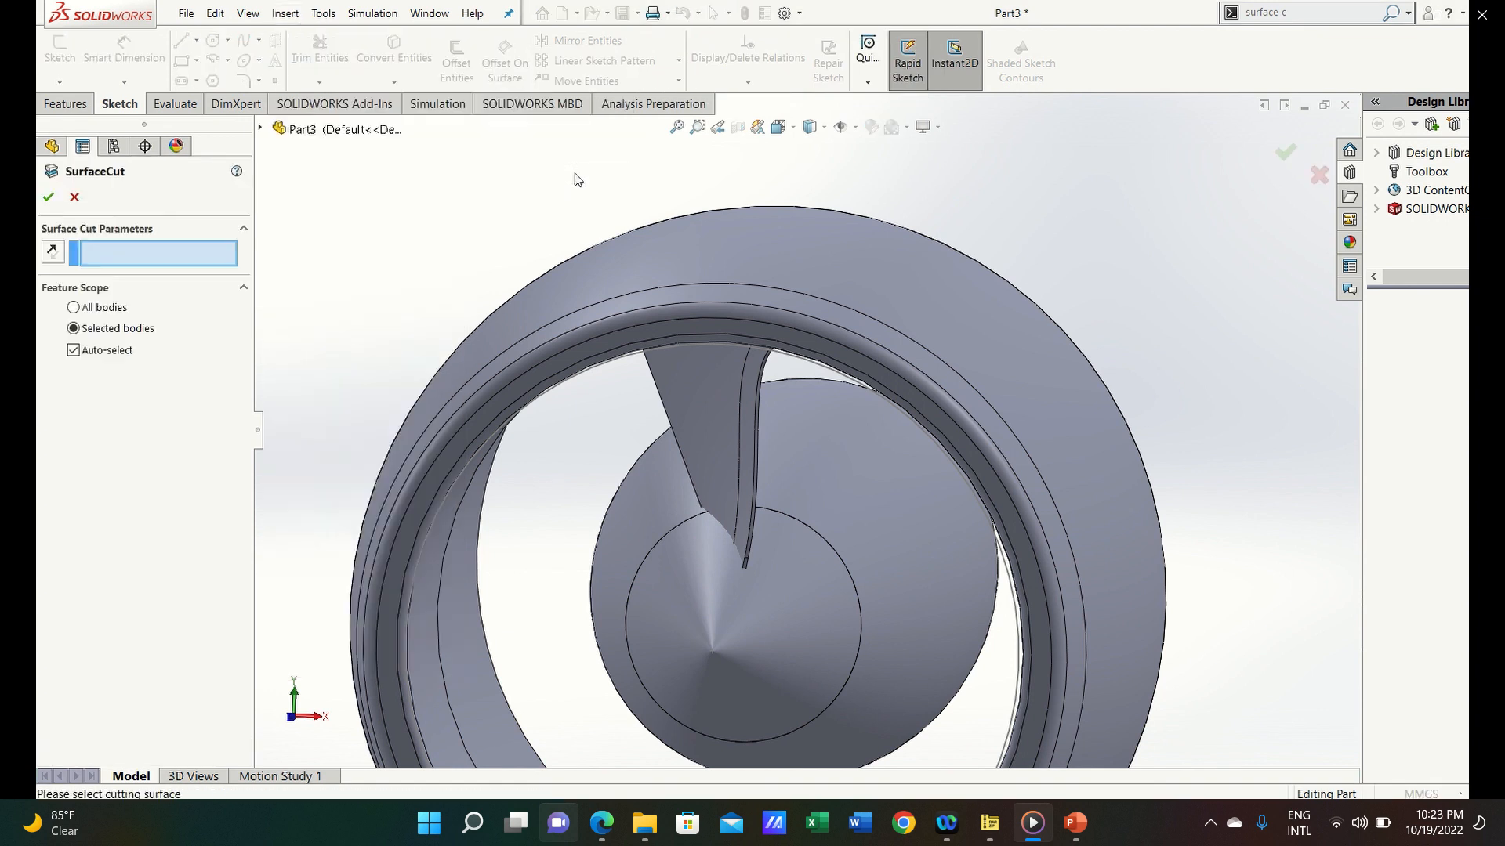
click(844, 530)
scroll(626, 544, up, 2)
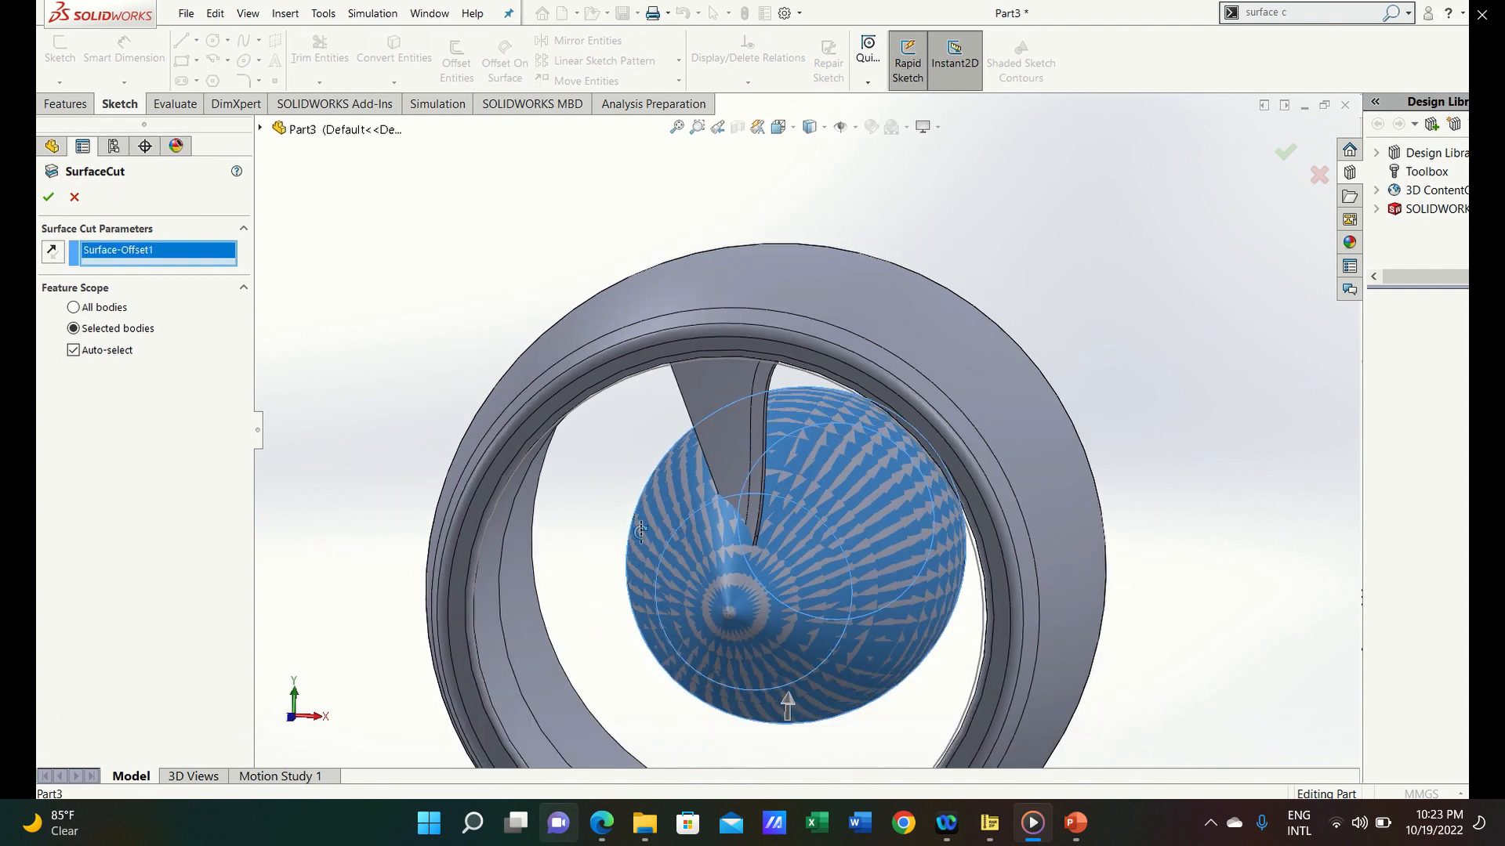
middle_drag(643, 534, 772, 576)
click(116, 352)
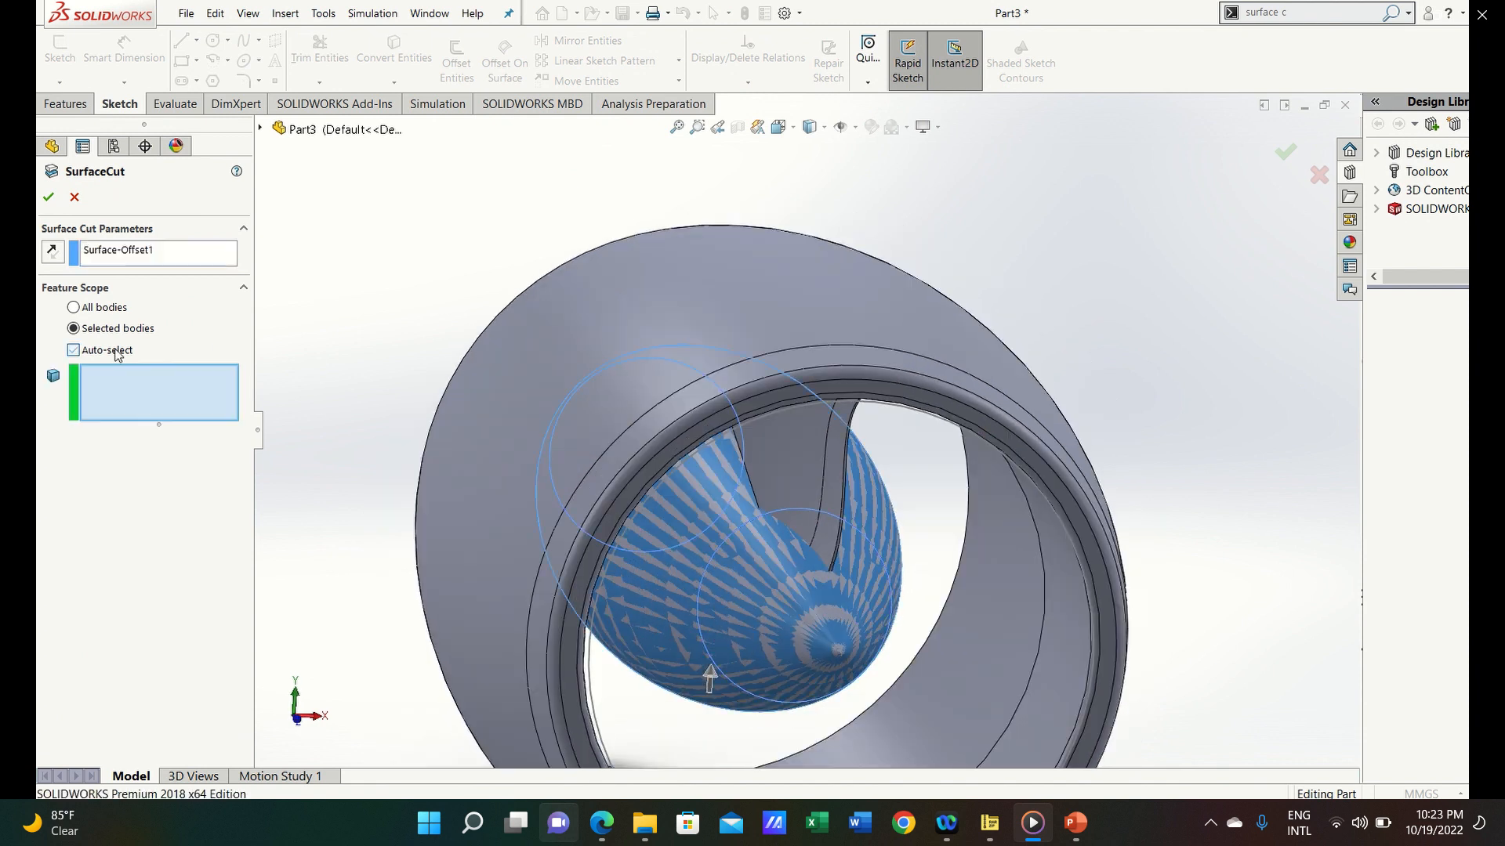
click(788, 465)
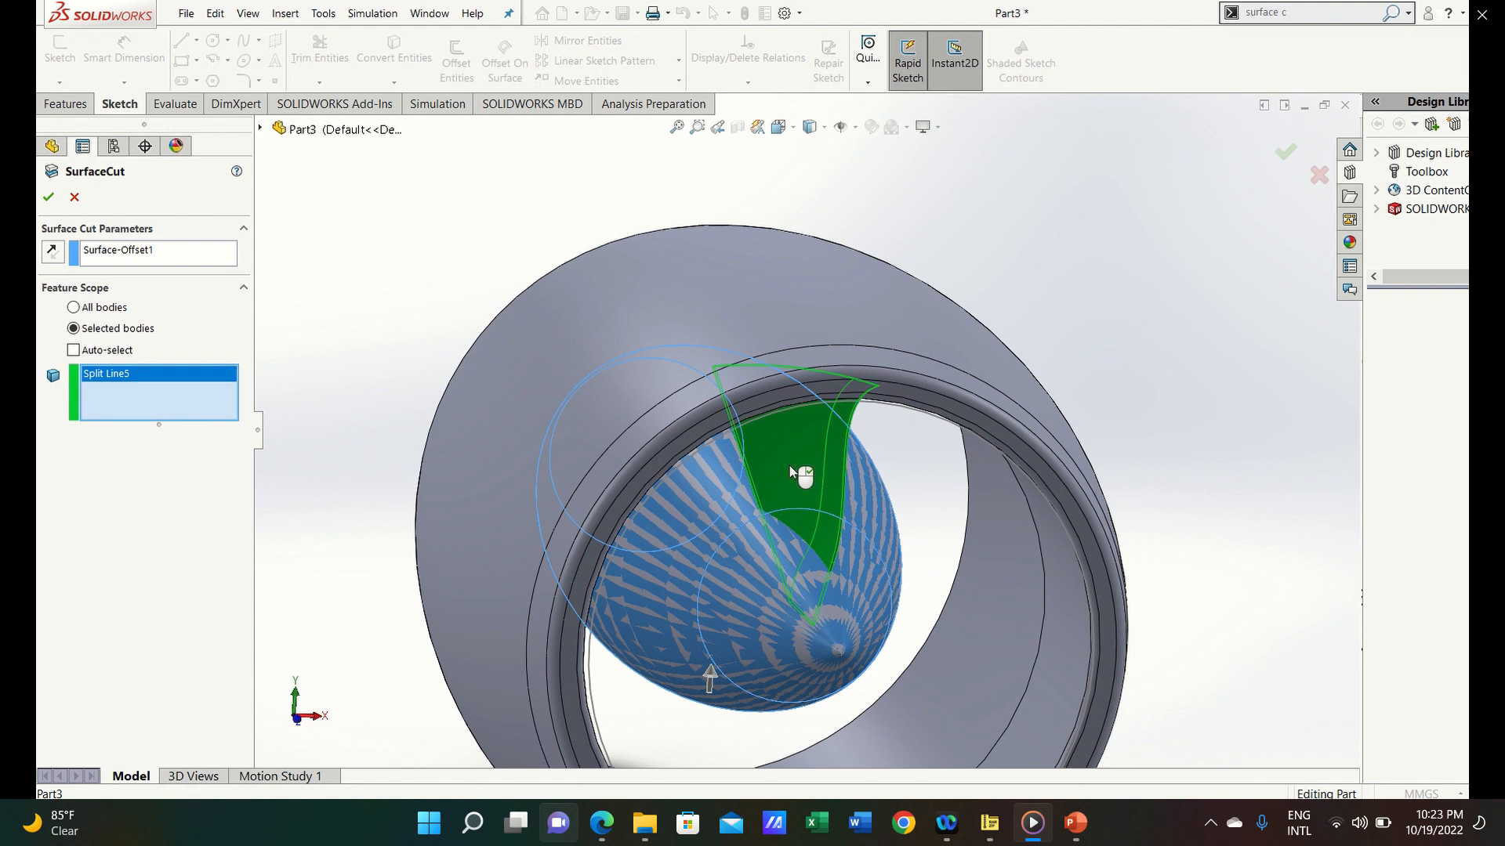
click(59, 202)
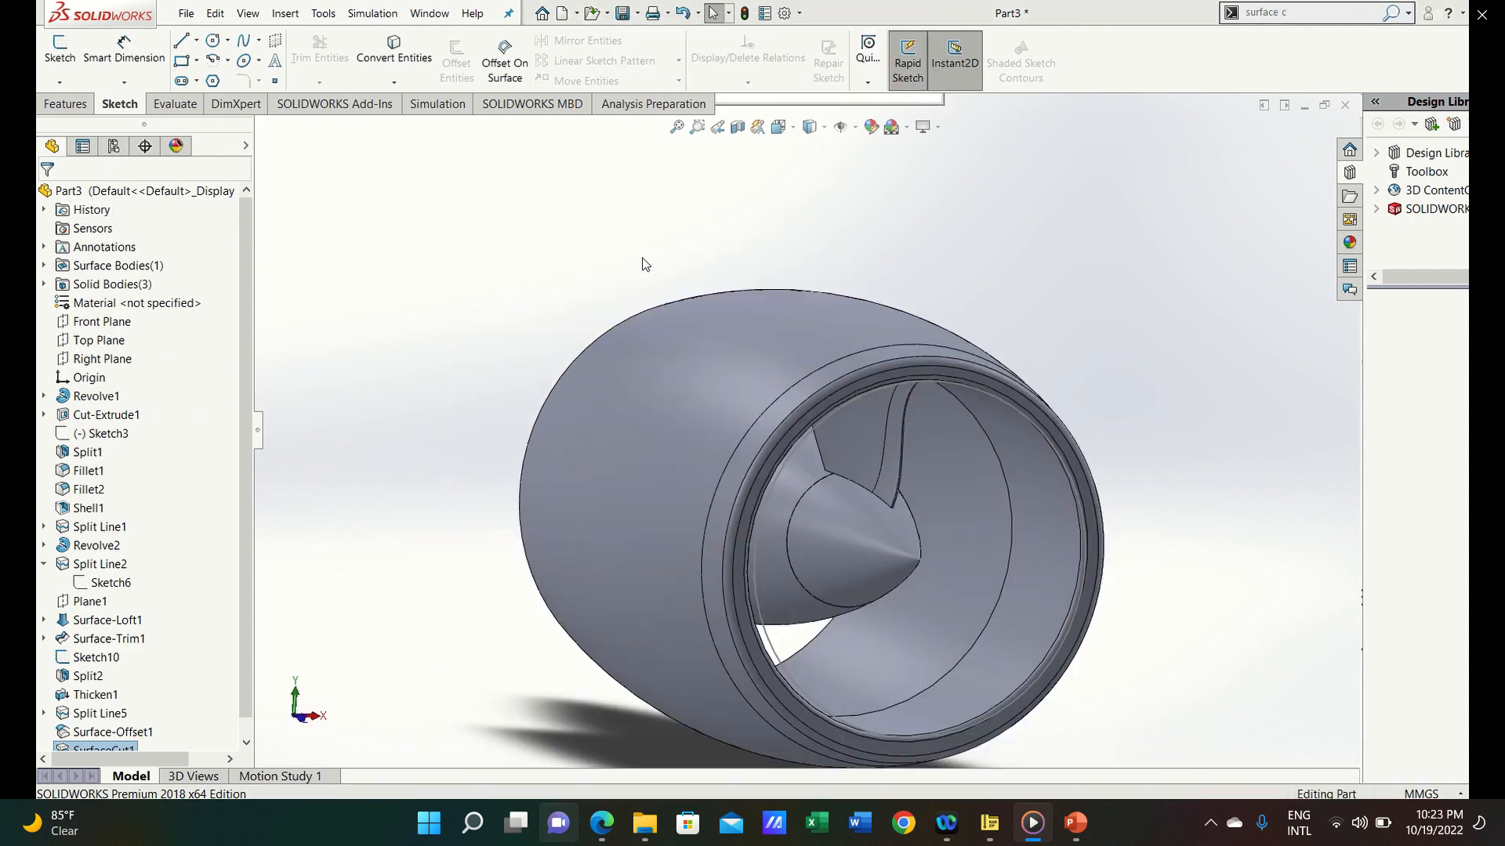
click(643, 265)
middle_drag(729, 263, 599, 252)
click(52, 105)
click(120, 103)
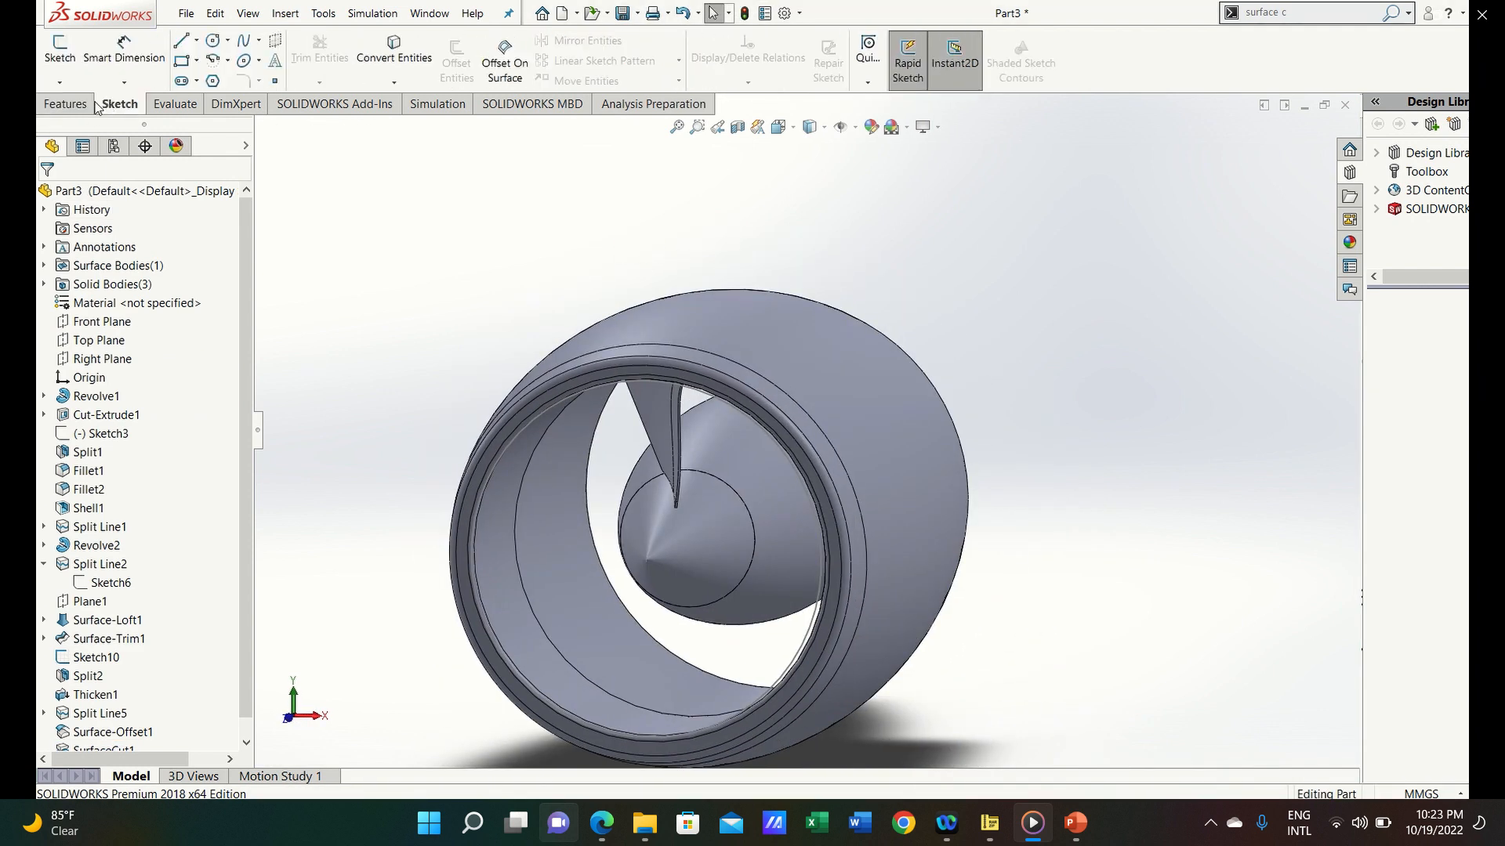
click(67, 104)
click(801, 81)
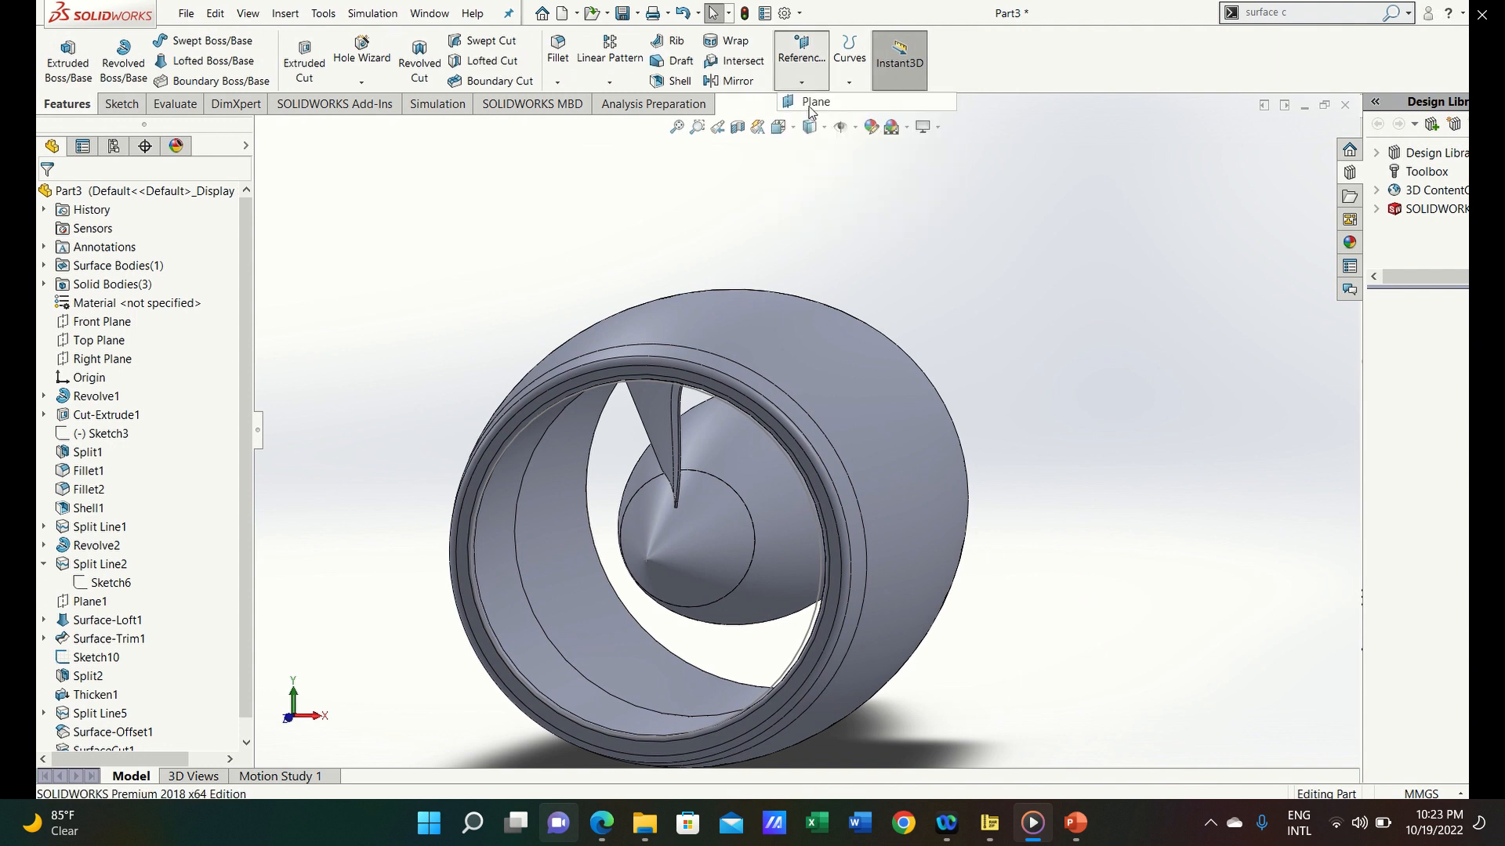
click(261, 127)
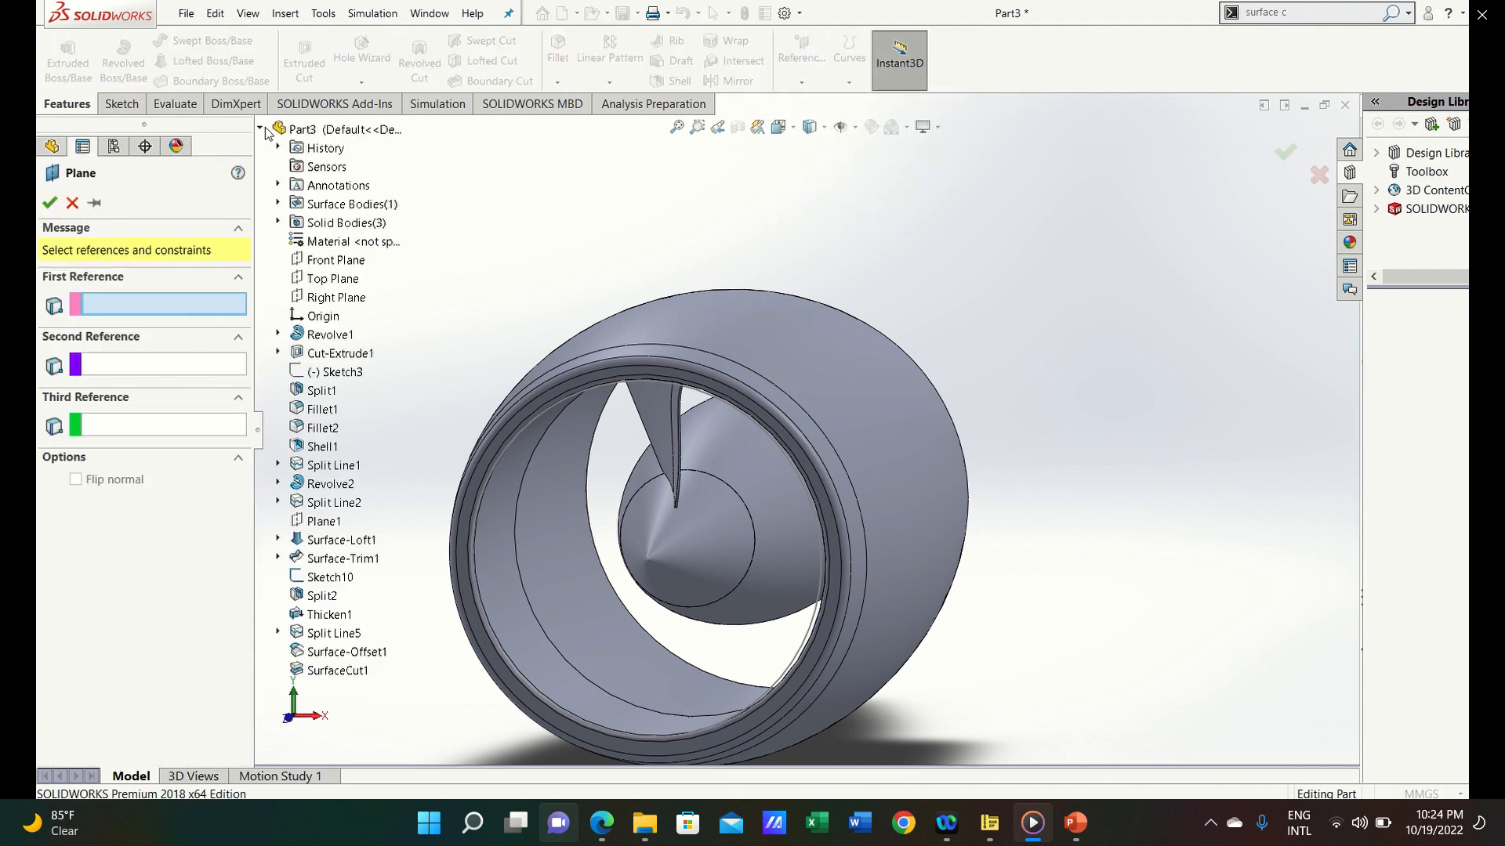
click(361, 263)
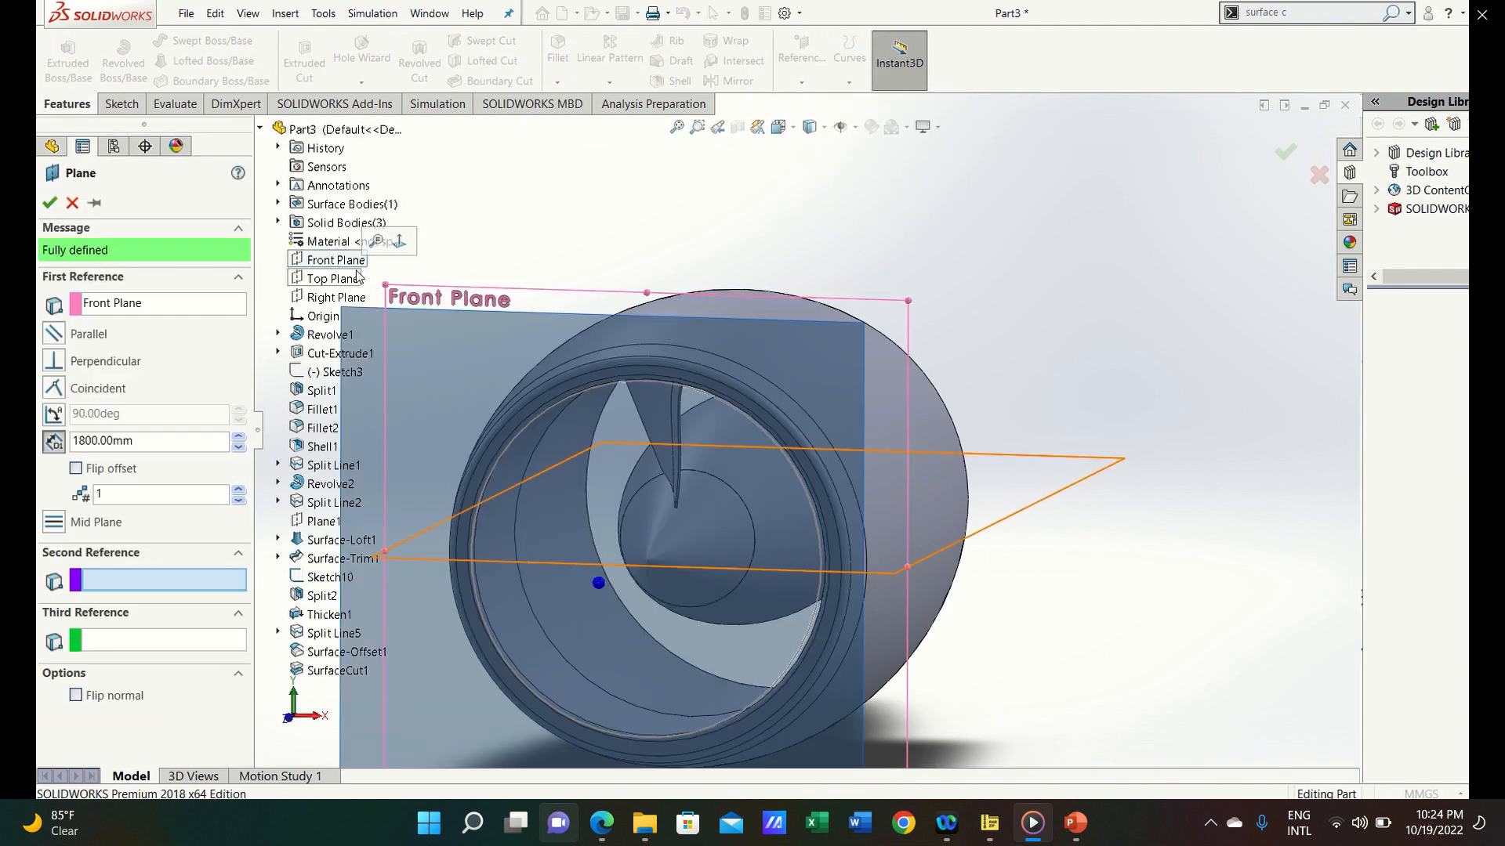
click(339, 279)
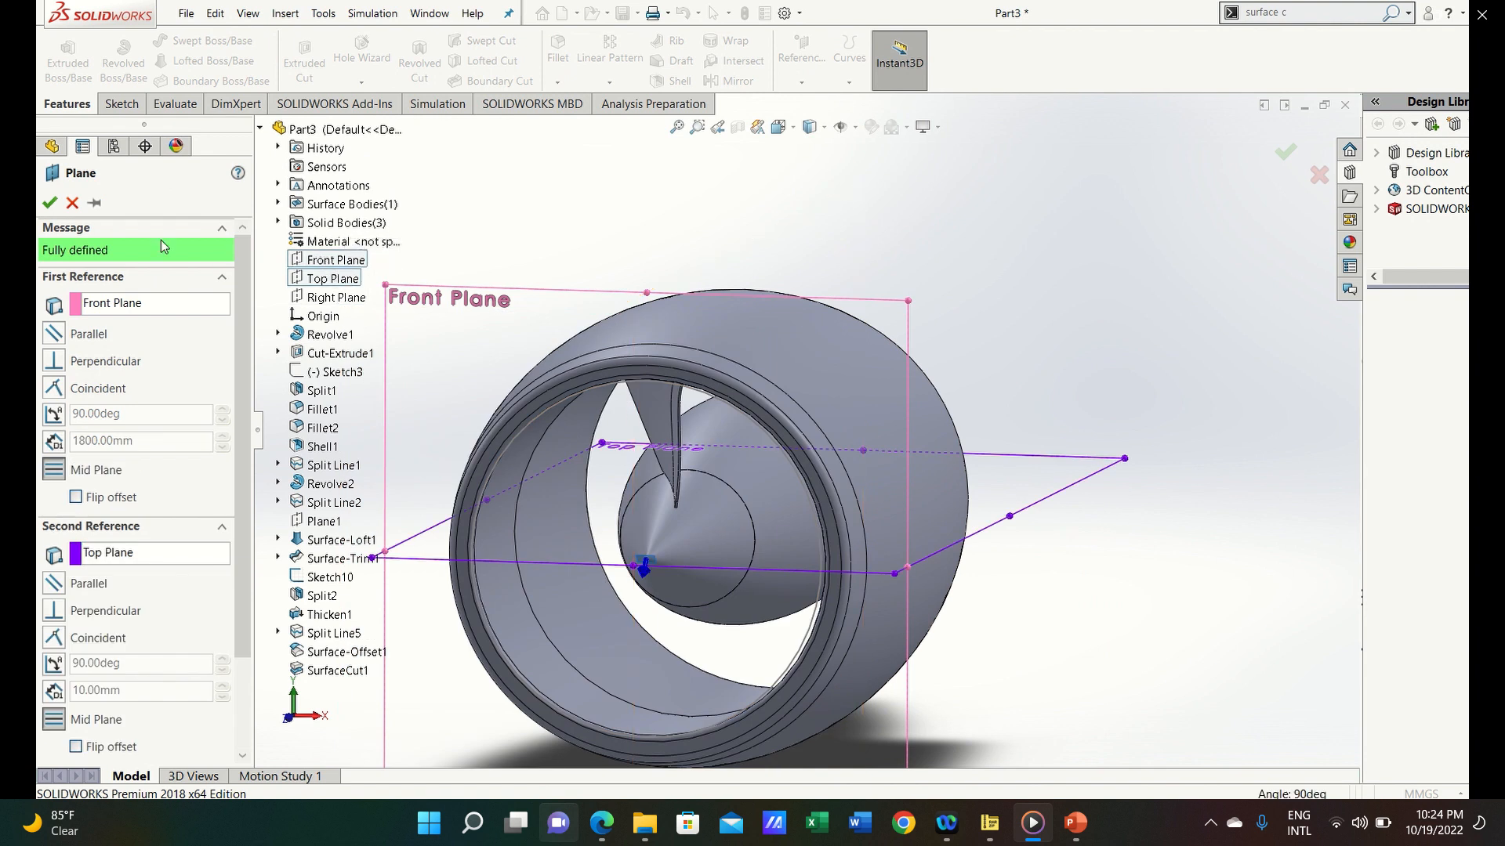
click(73, 204)
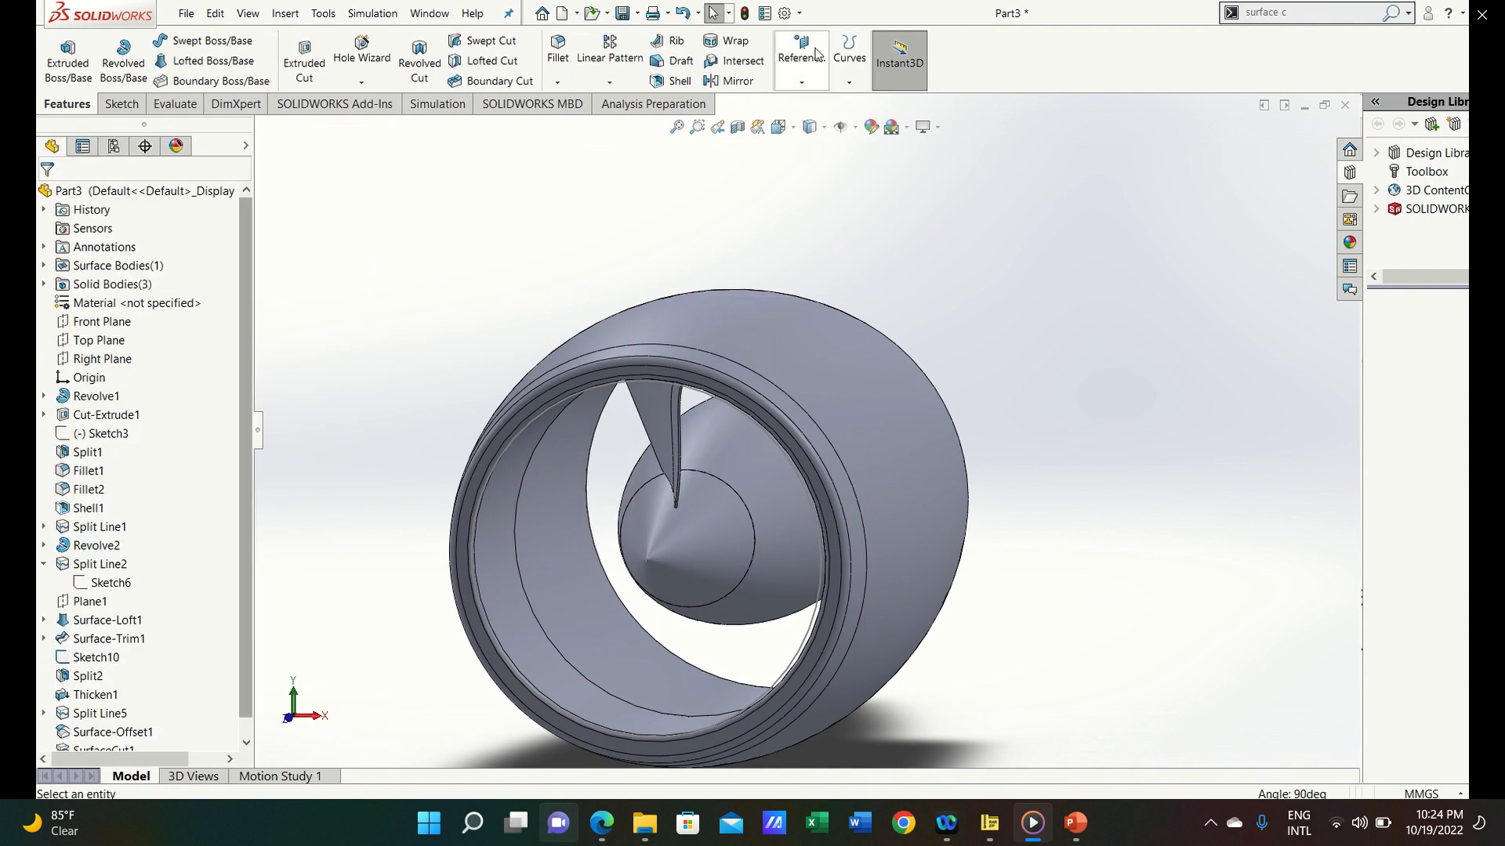
Create a reference plane midway between the Top Plane and the Right Plane
click(815, 53)
click(900, 101)
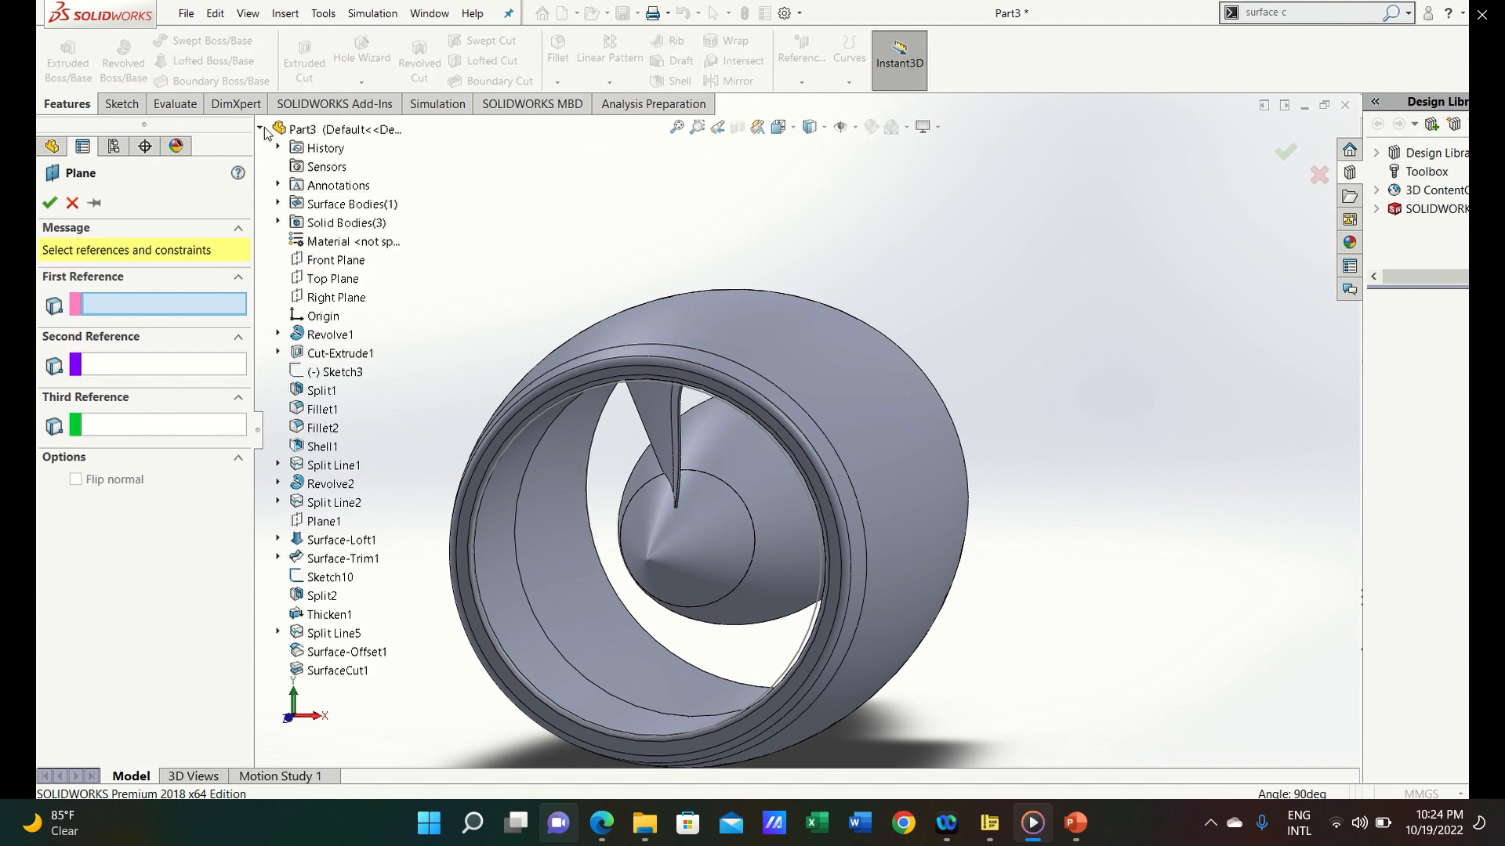
click(333, 279)
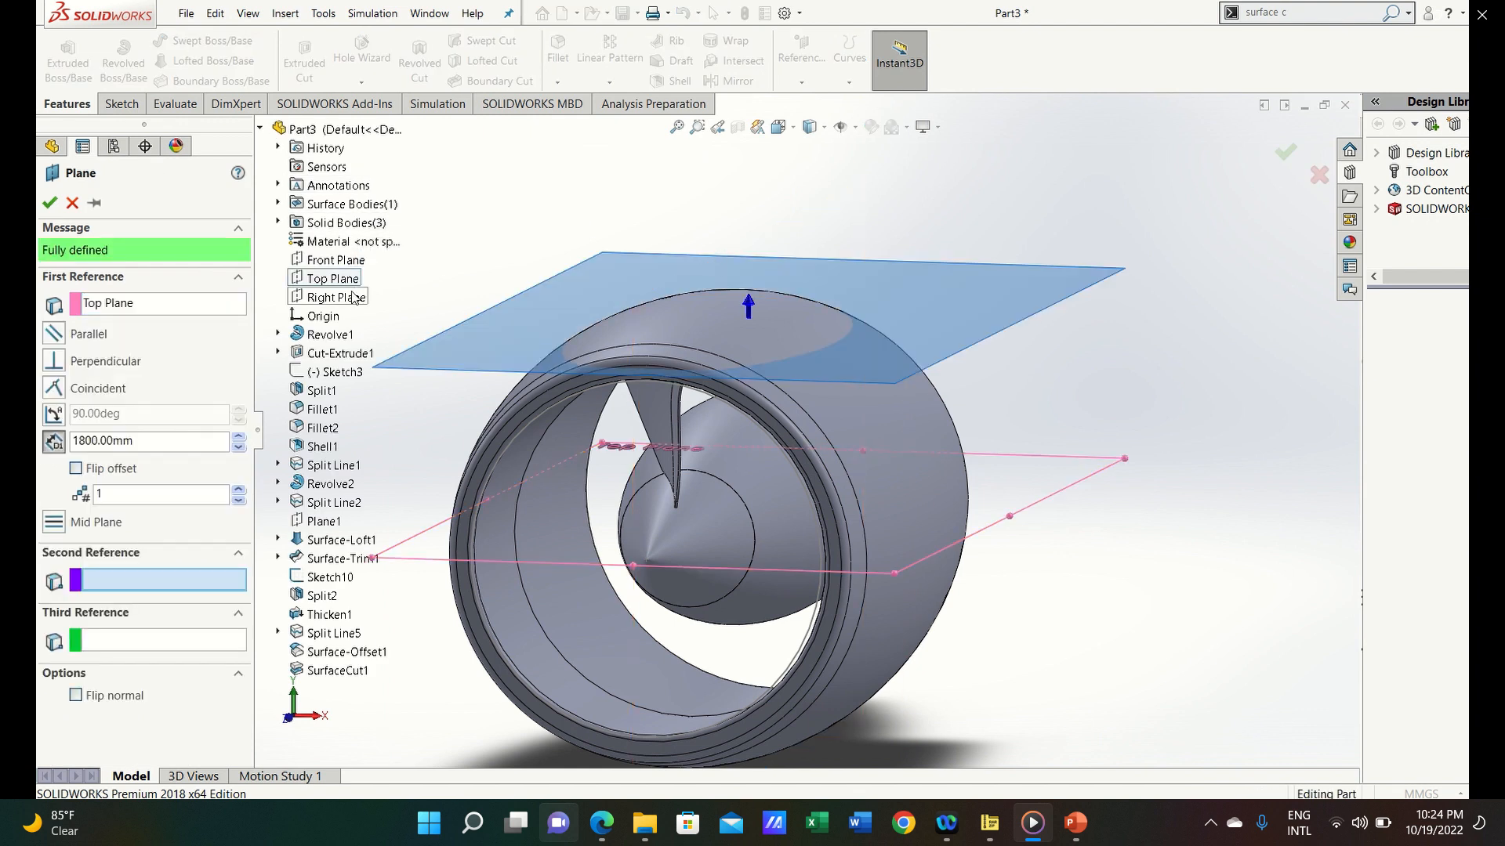
click(353, 299)
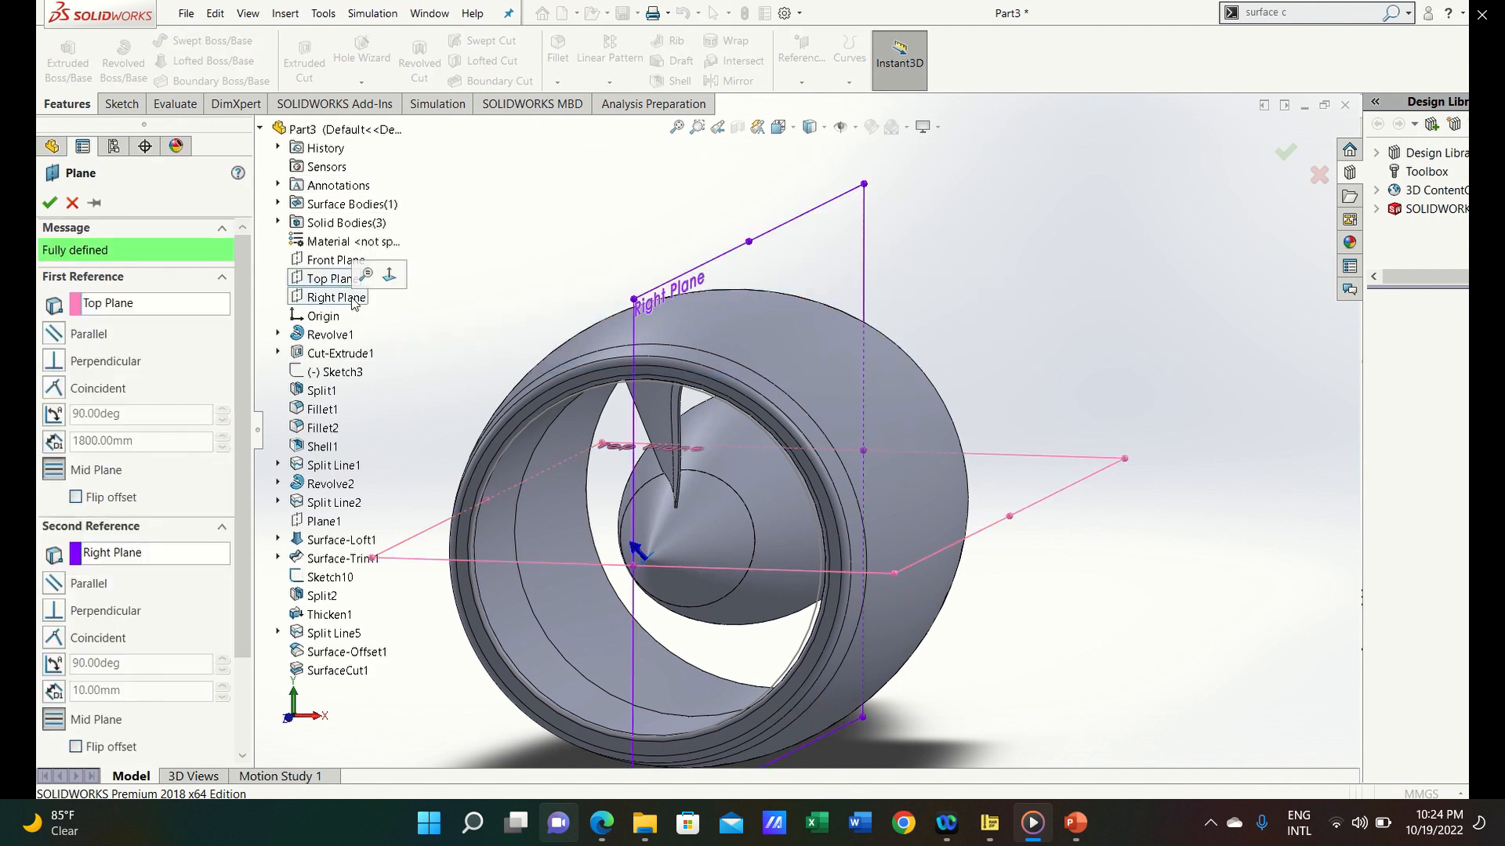
click(51, 203)
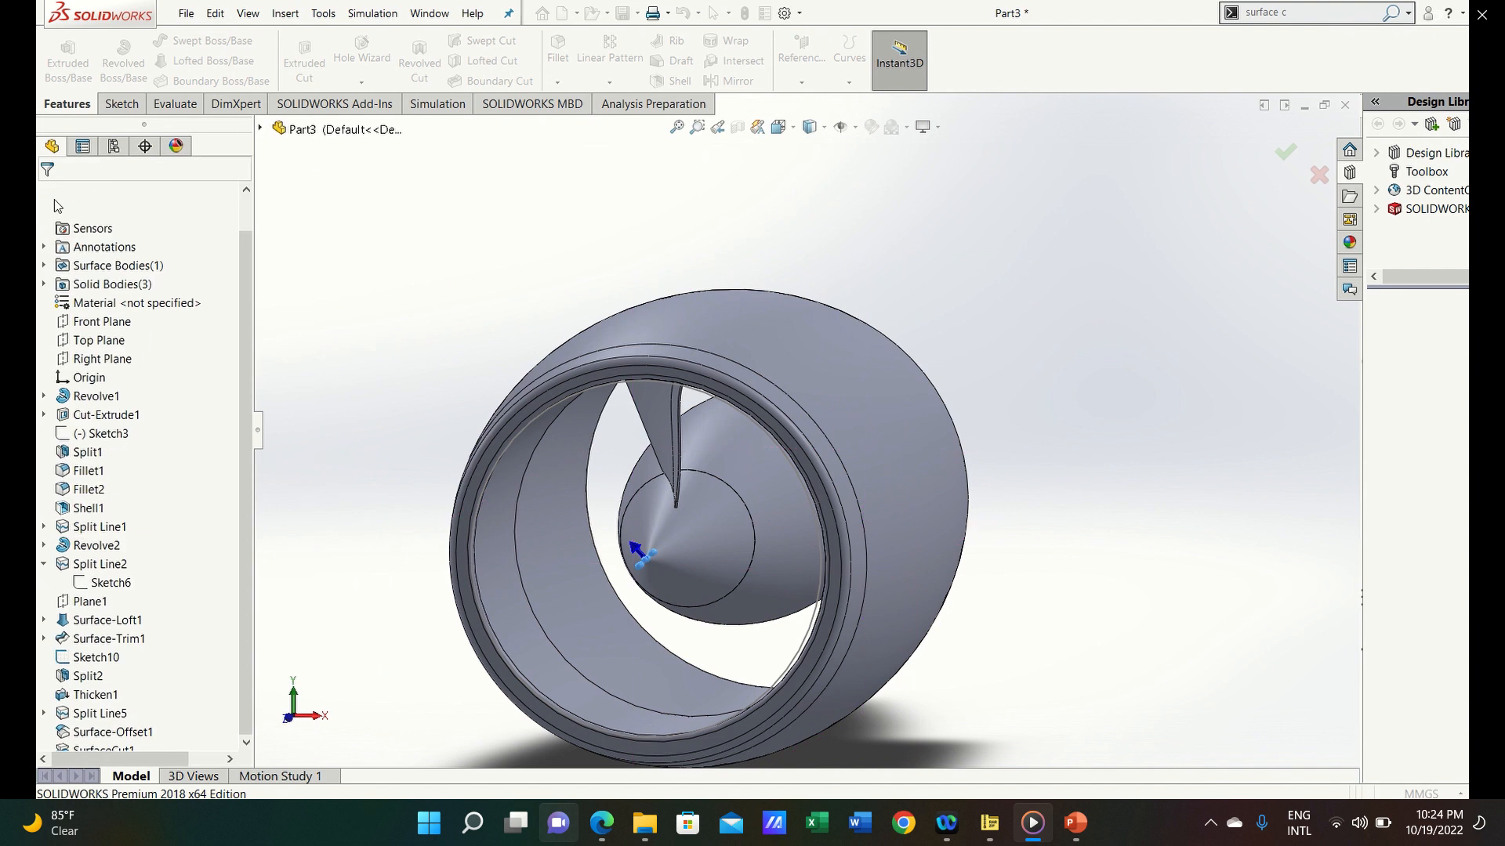
Undo the midway reference plane and create a reference axis where the Top Plane and Right Plane intersect
middle_drag(503, 445, 619, 374)
key(ctrl+z)
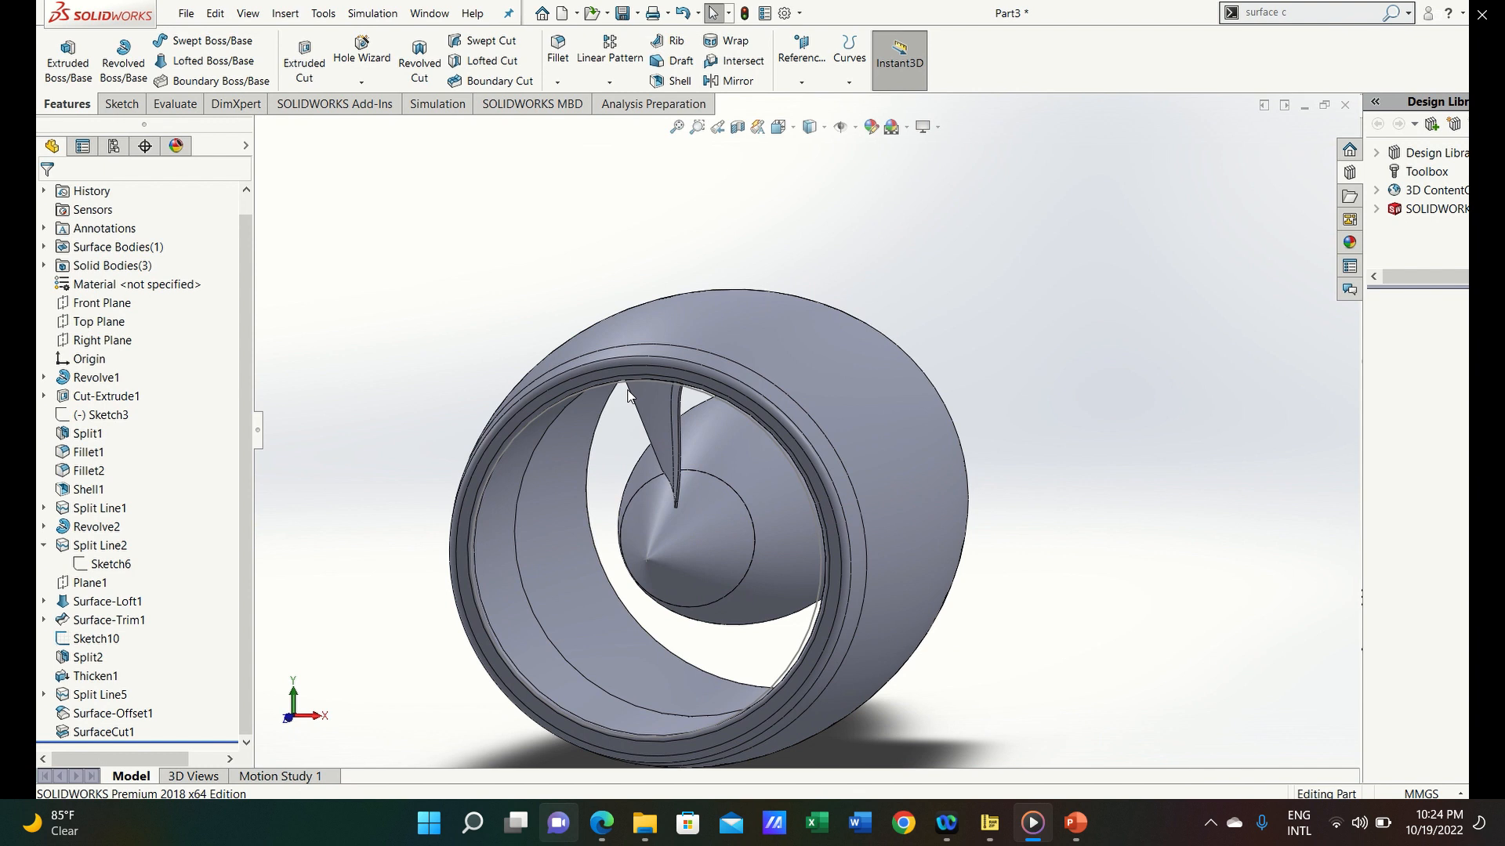
click(800, 84)
click(830, 121)
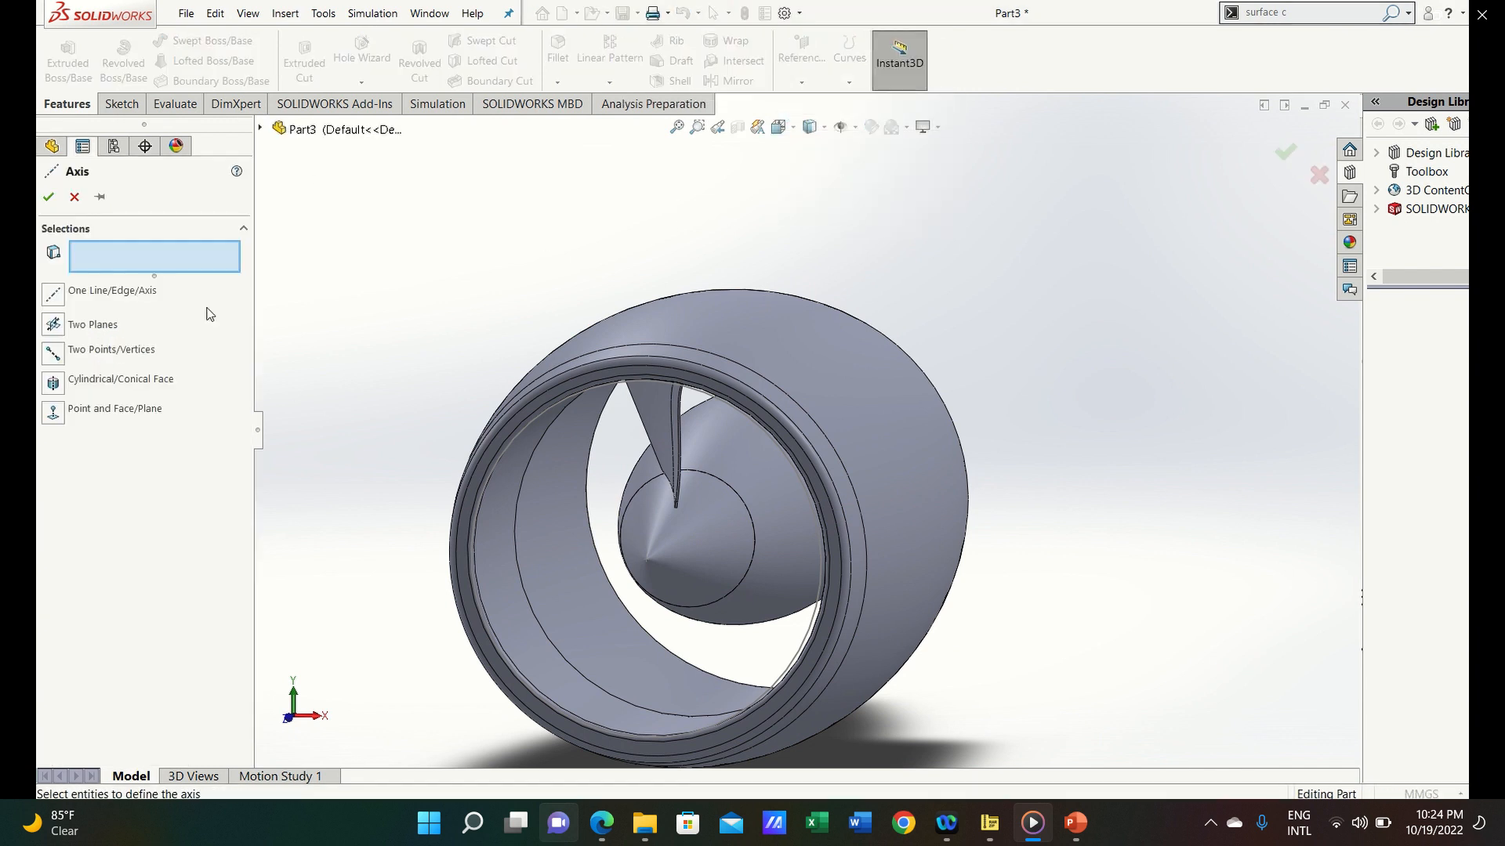
click(260, 129)
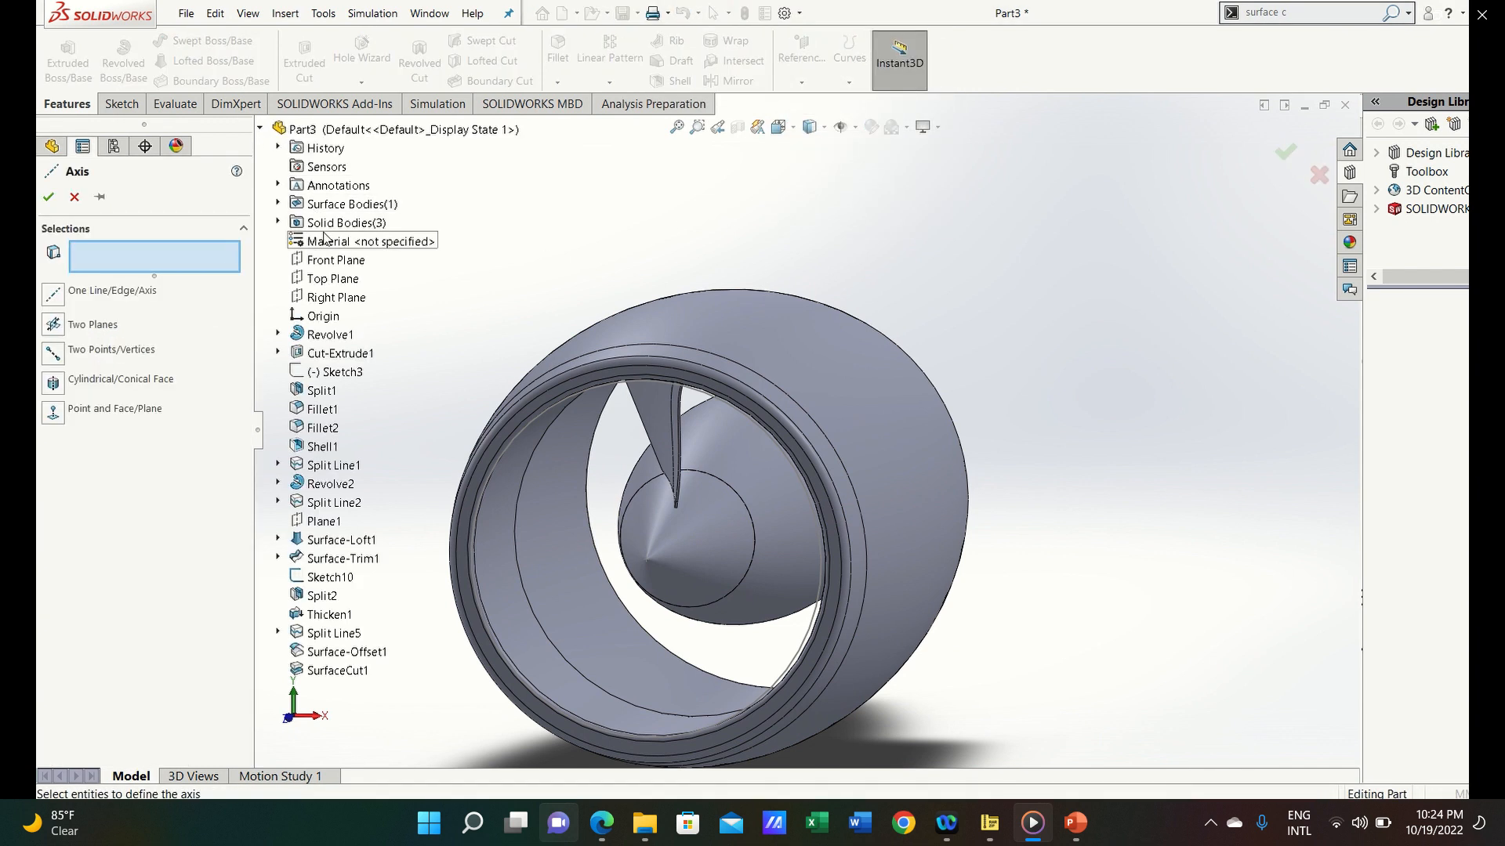
click(350, 280)
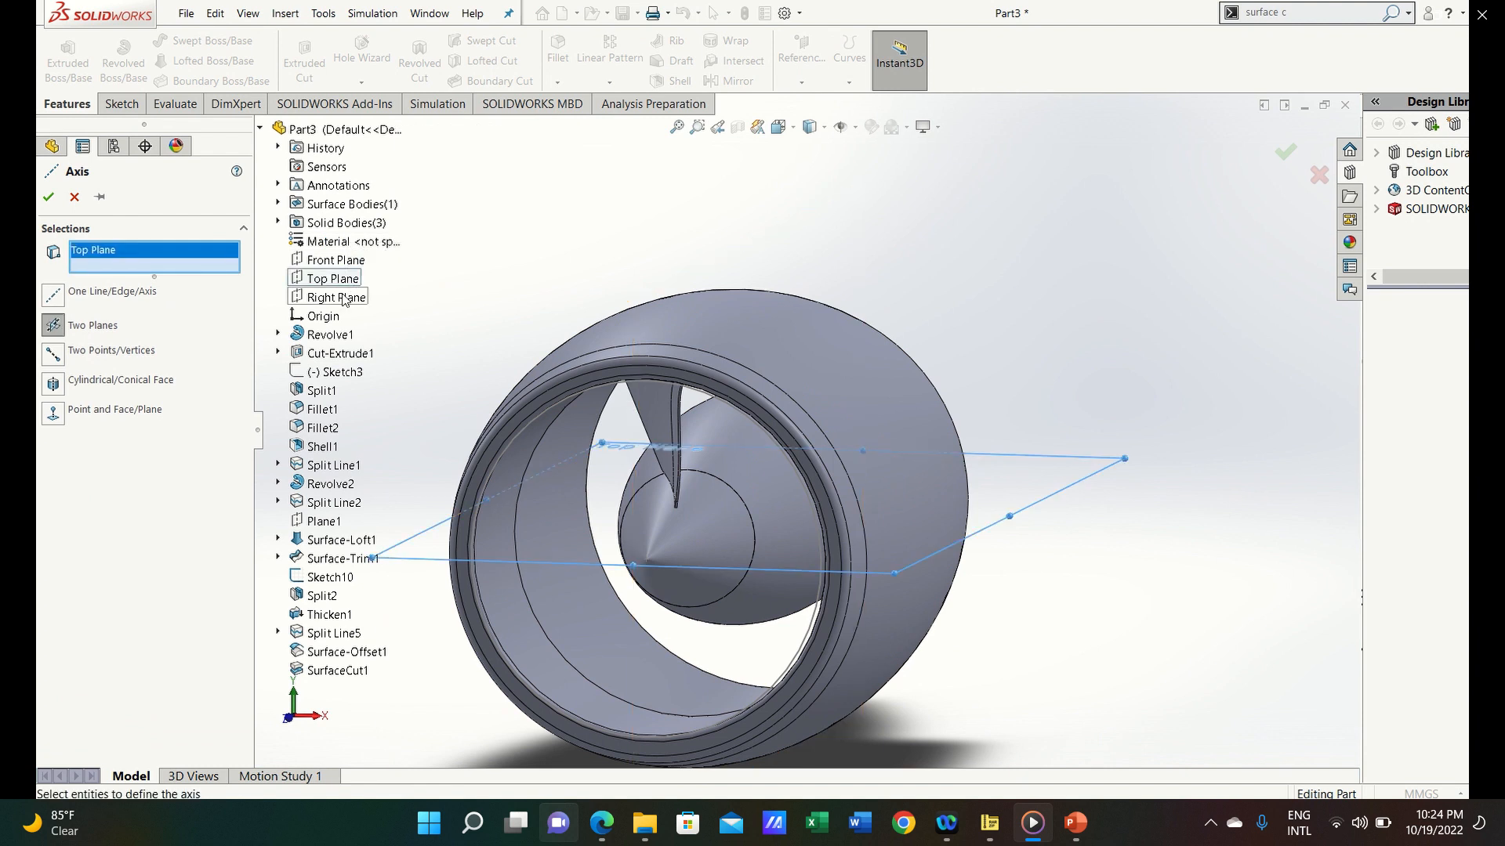
click(337, 298)
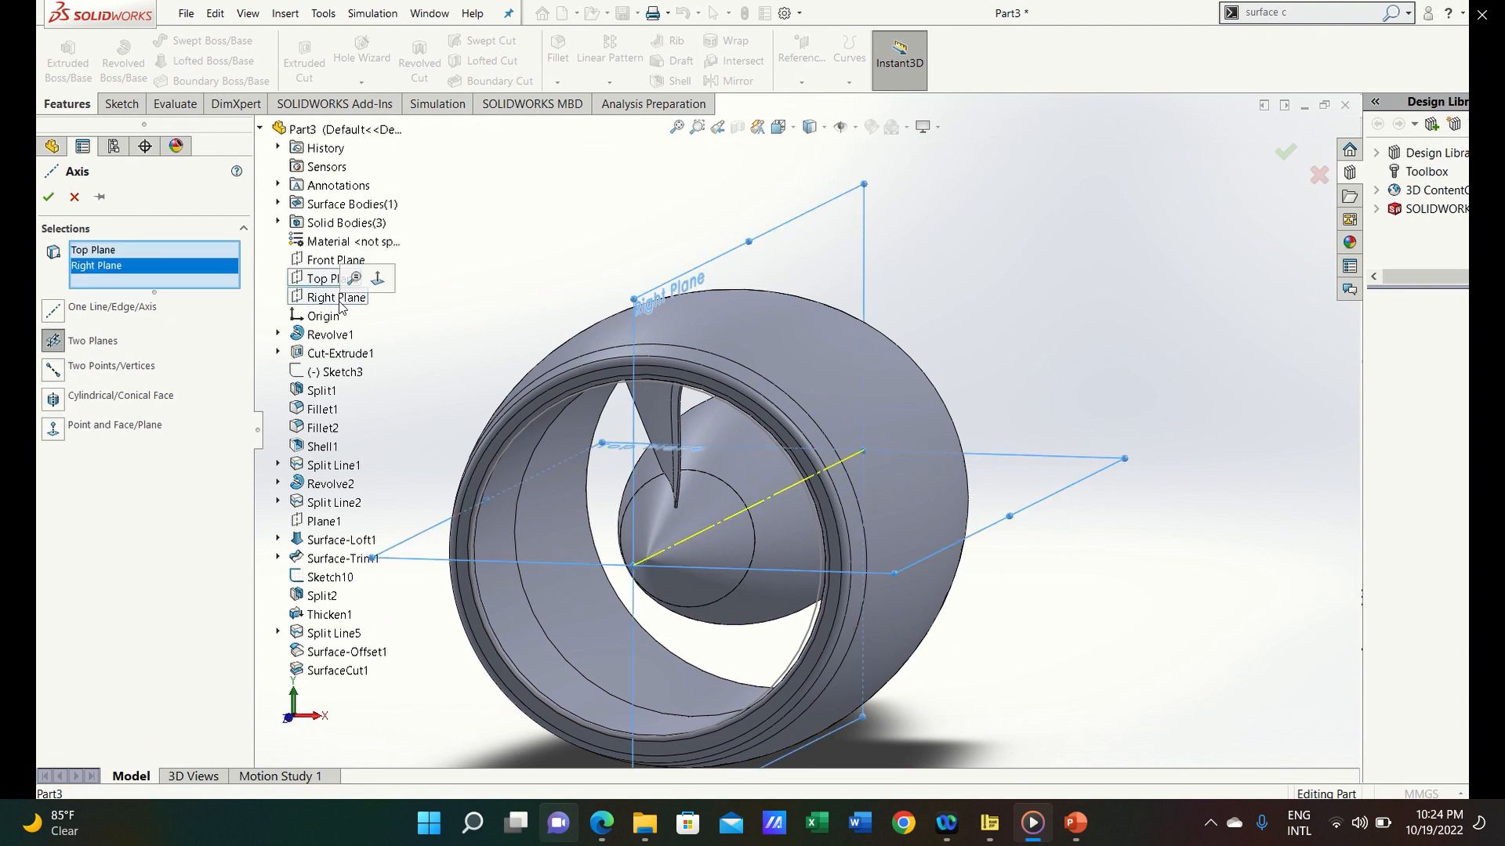
click(49, 198)
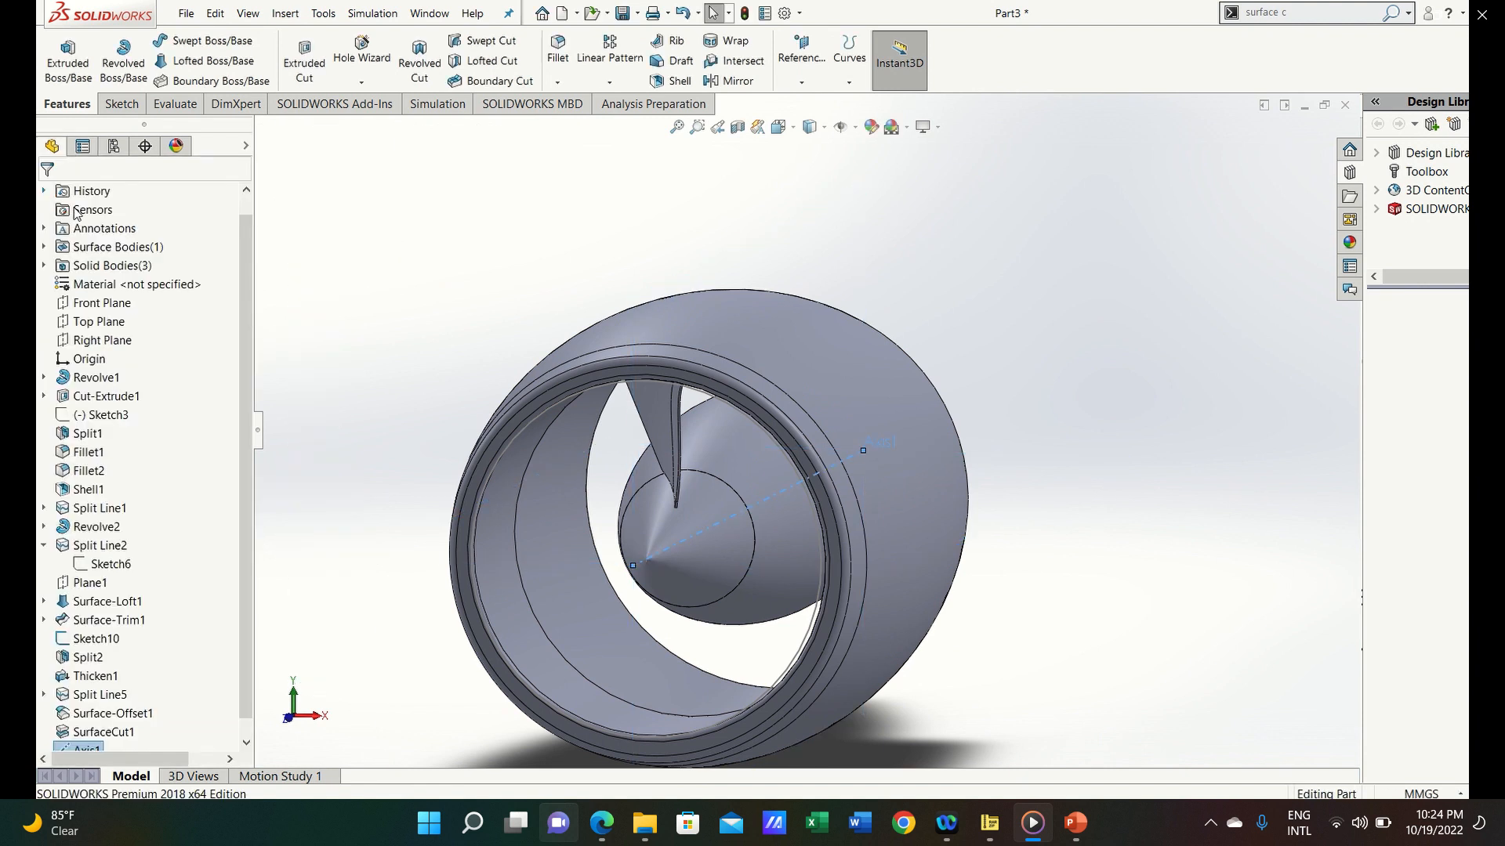
Set up a circular pattern of the blade body about the new axis with equal spacing over 360 degrees
click(610, 83)
click(633, 128)
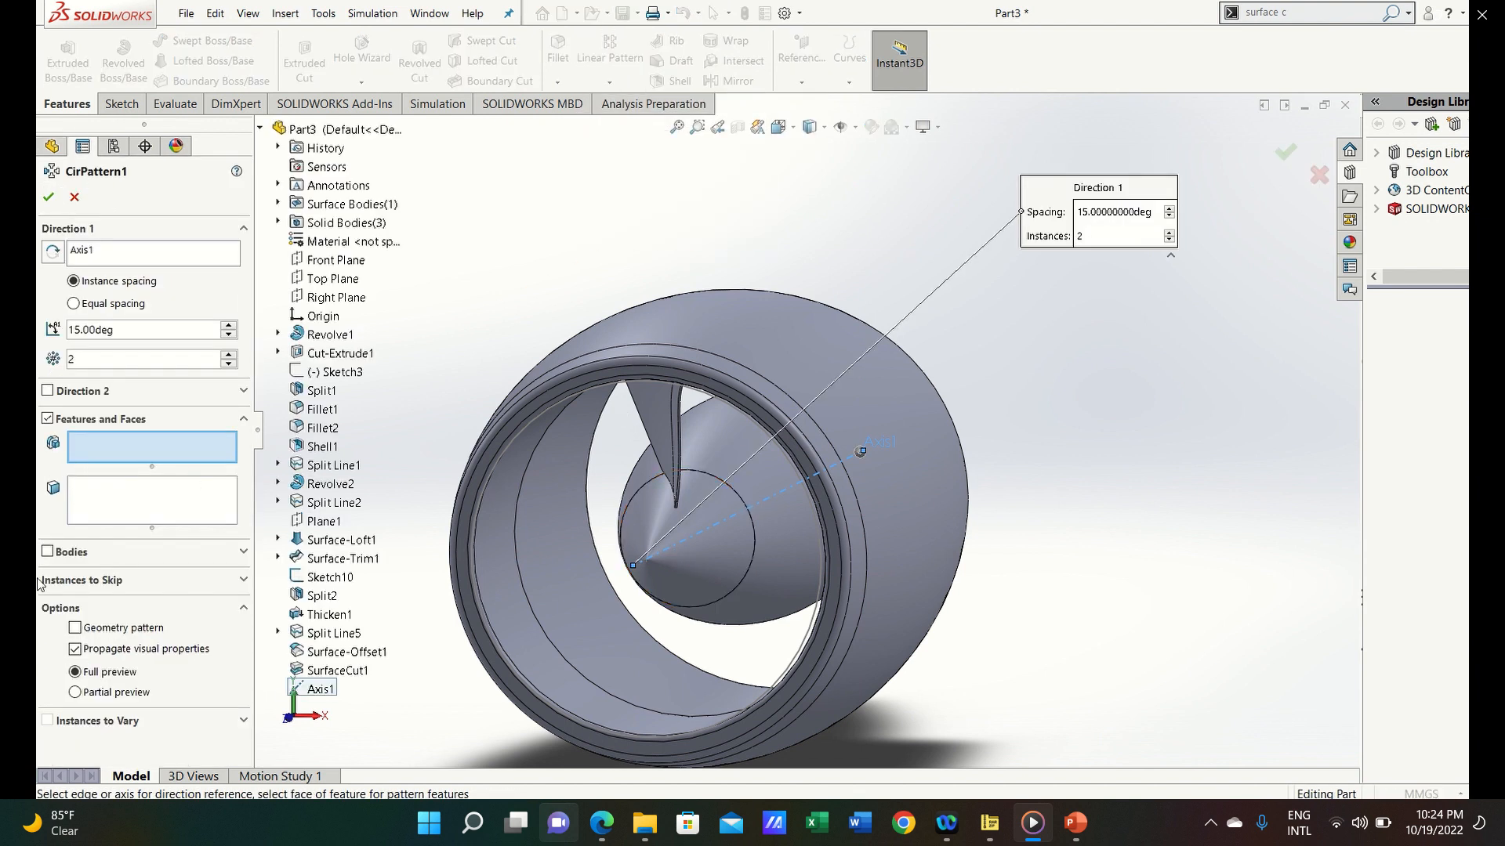
click(46, 552)
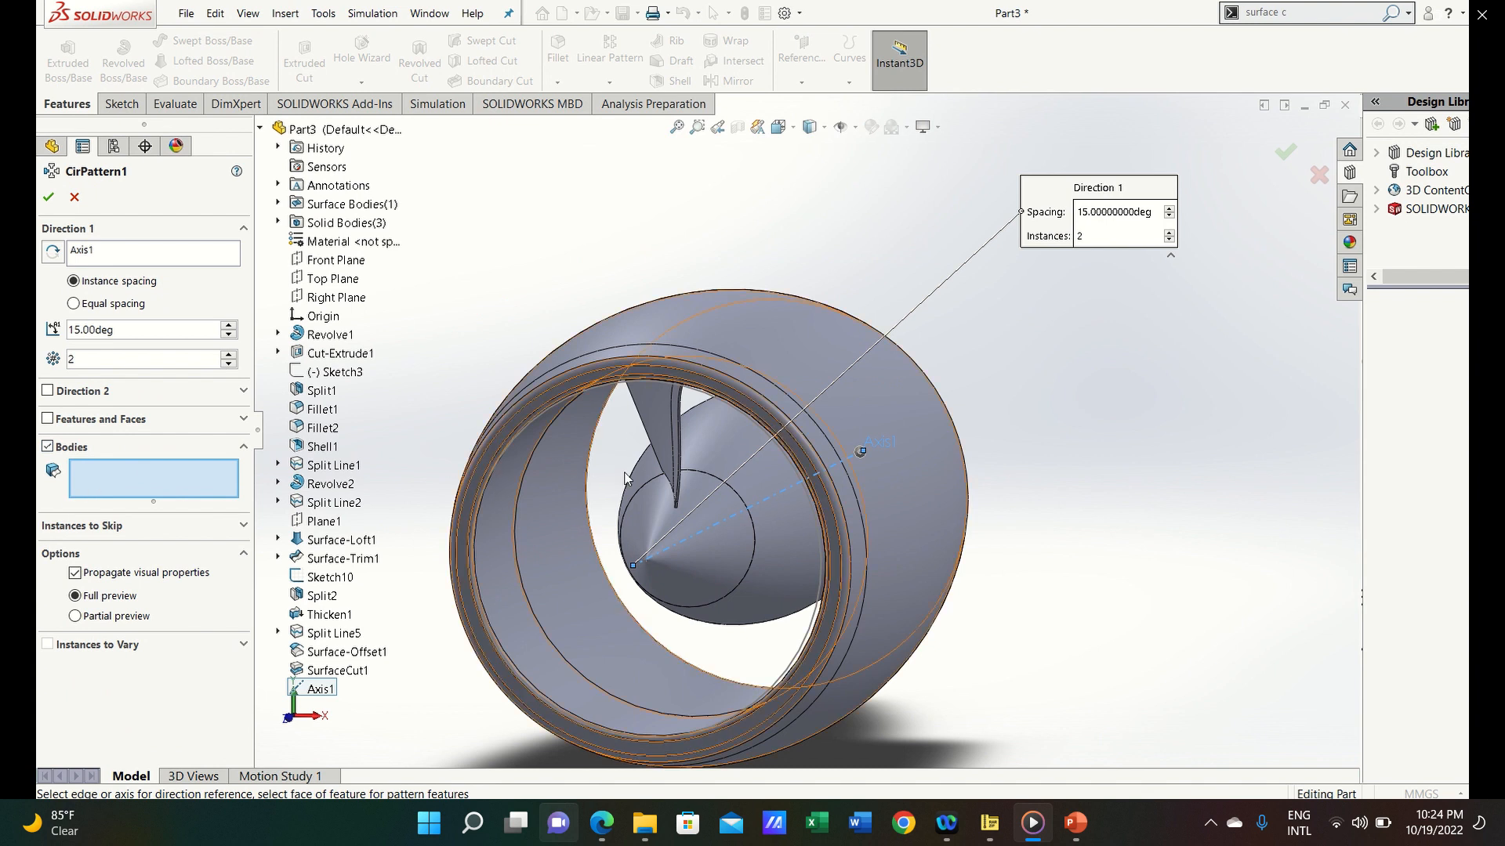
click(673, 439)
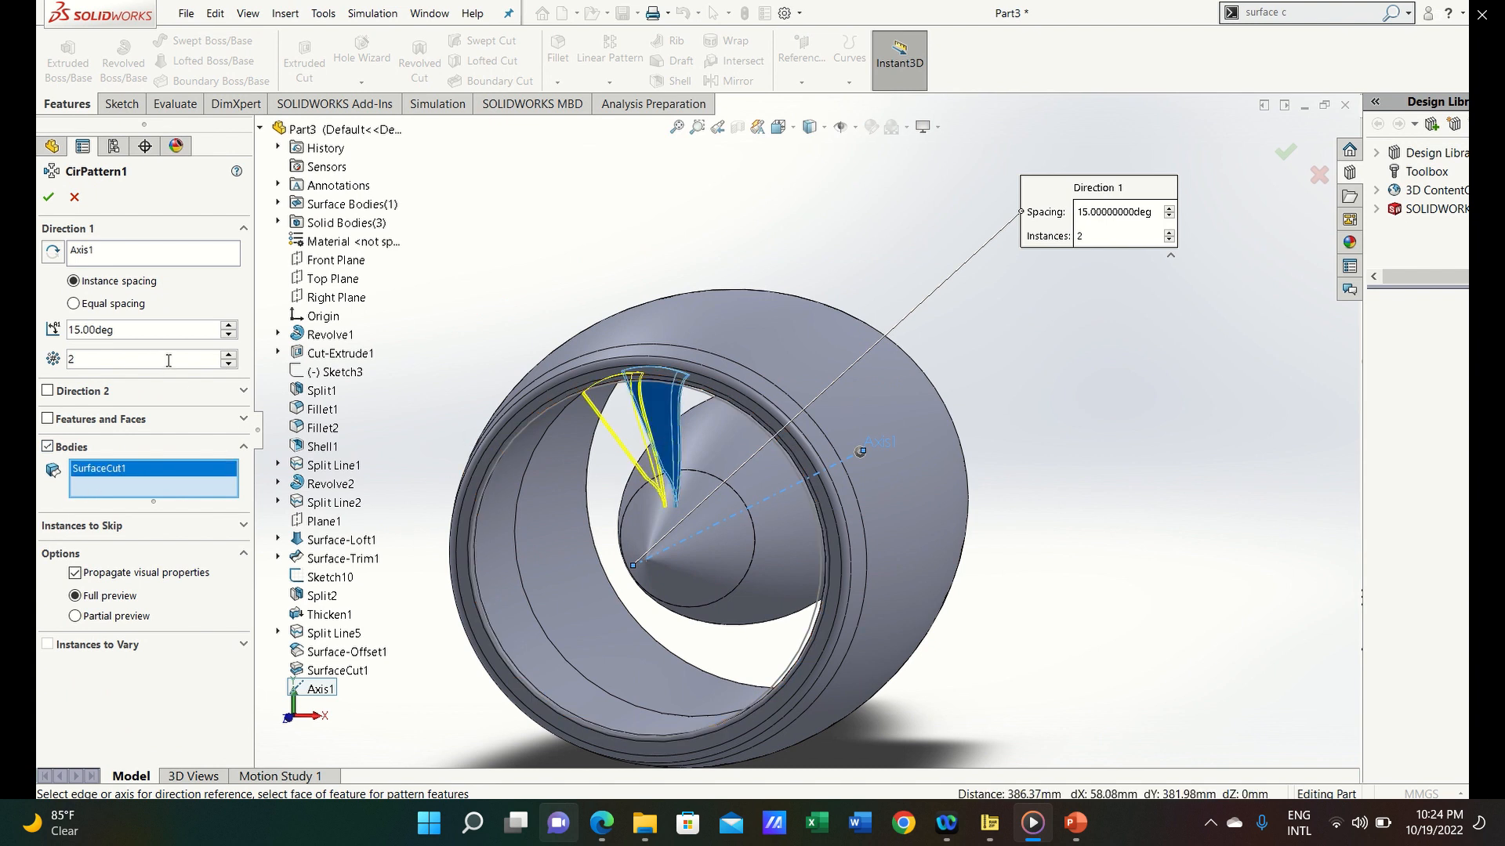
text(360)
click(115, 368)
click(145, 329)
click(74, 304)
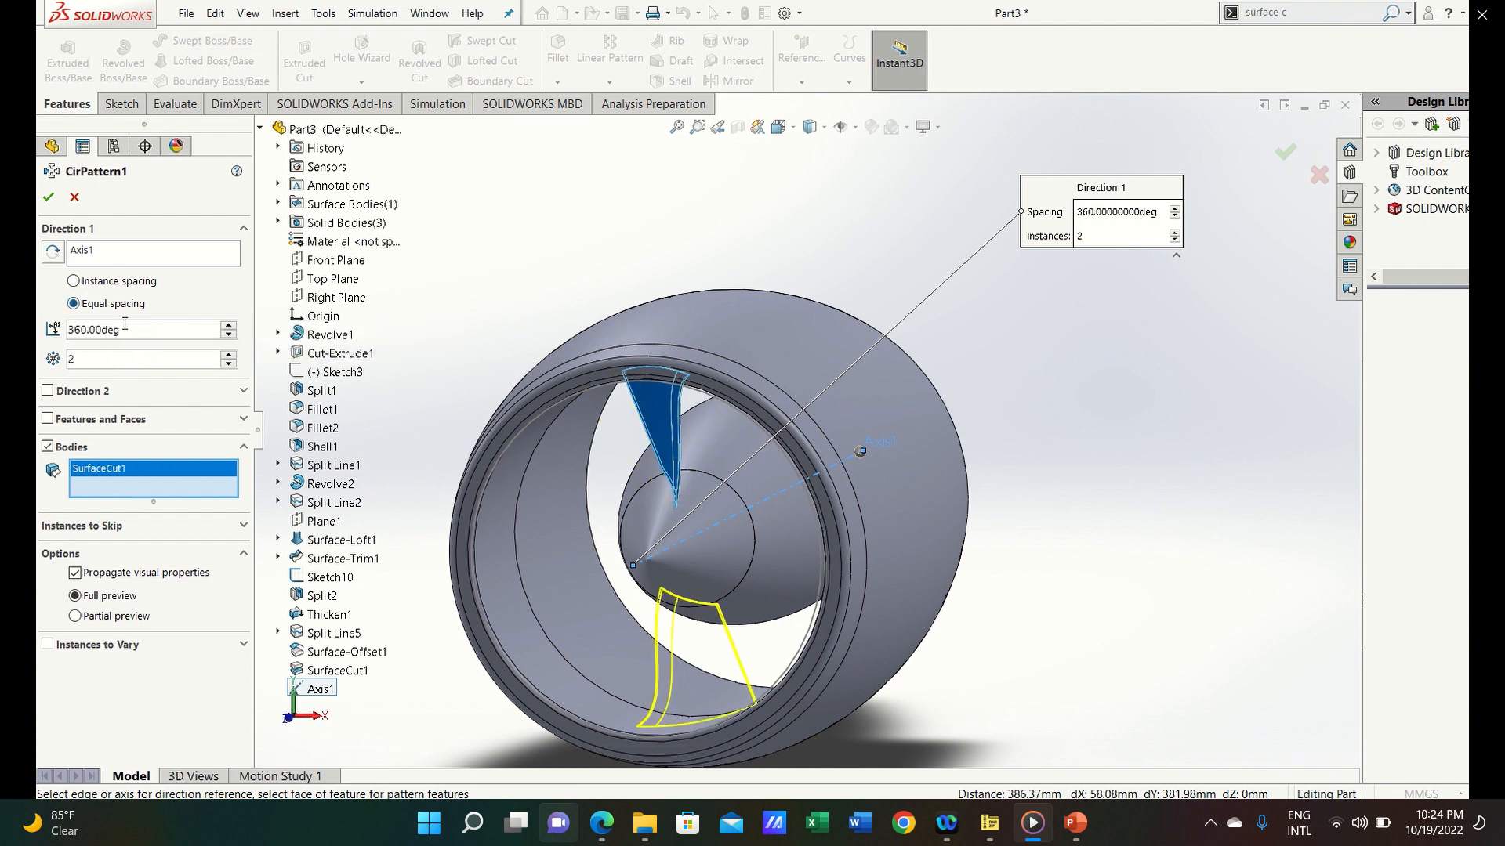
Set the blade pattern to 18 instances and create it
click(112, 359)
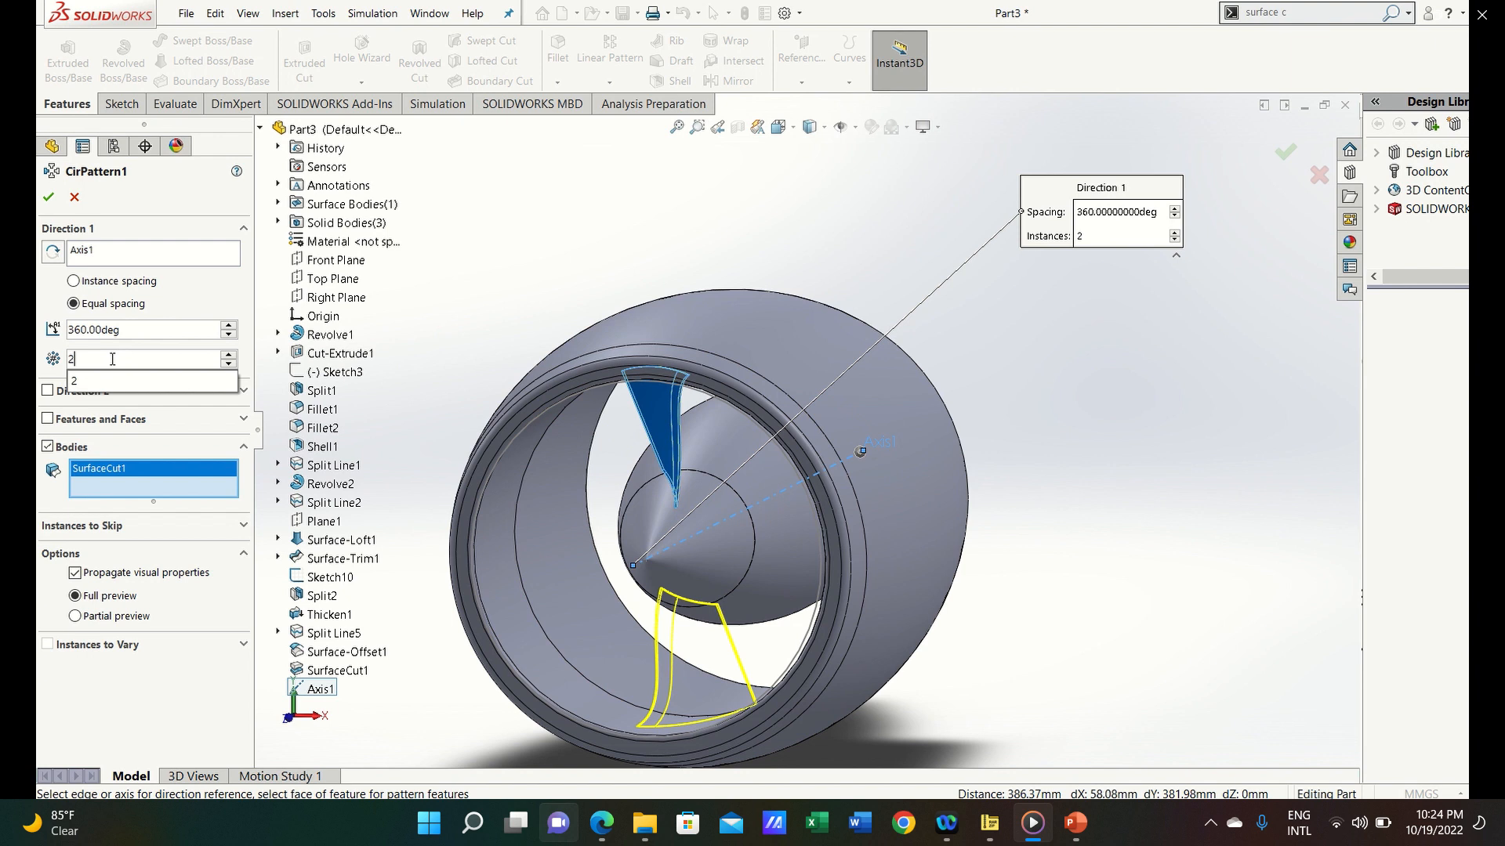
text(80)
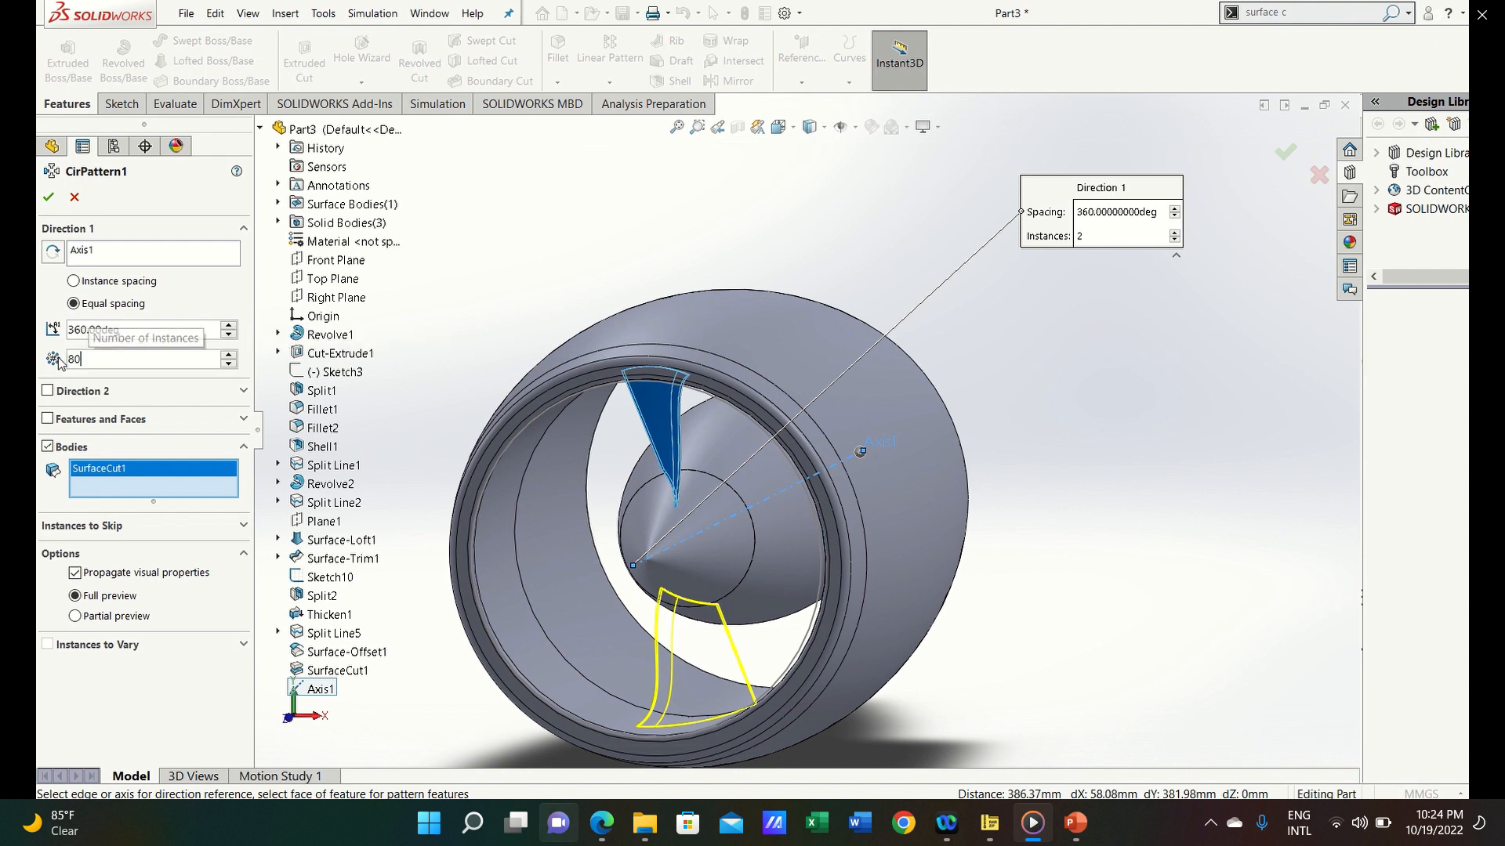
key(Return)
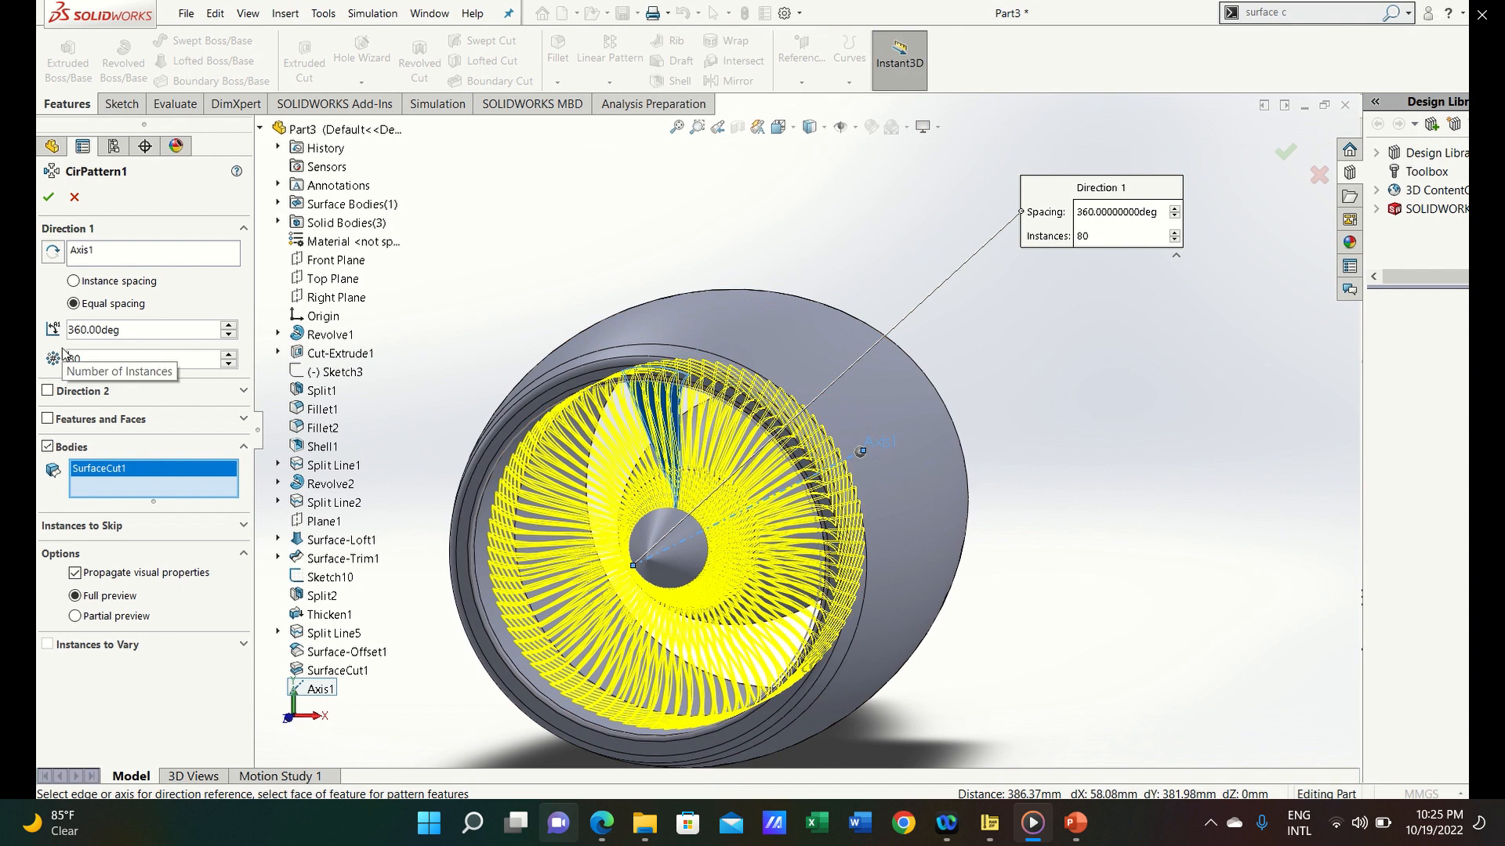
text(8)
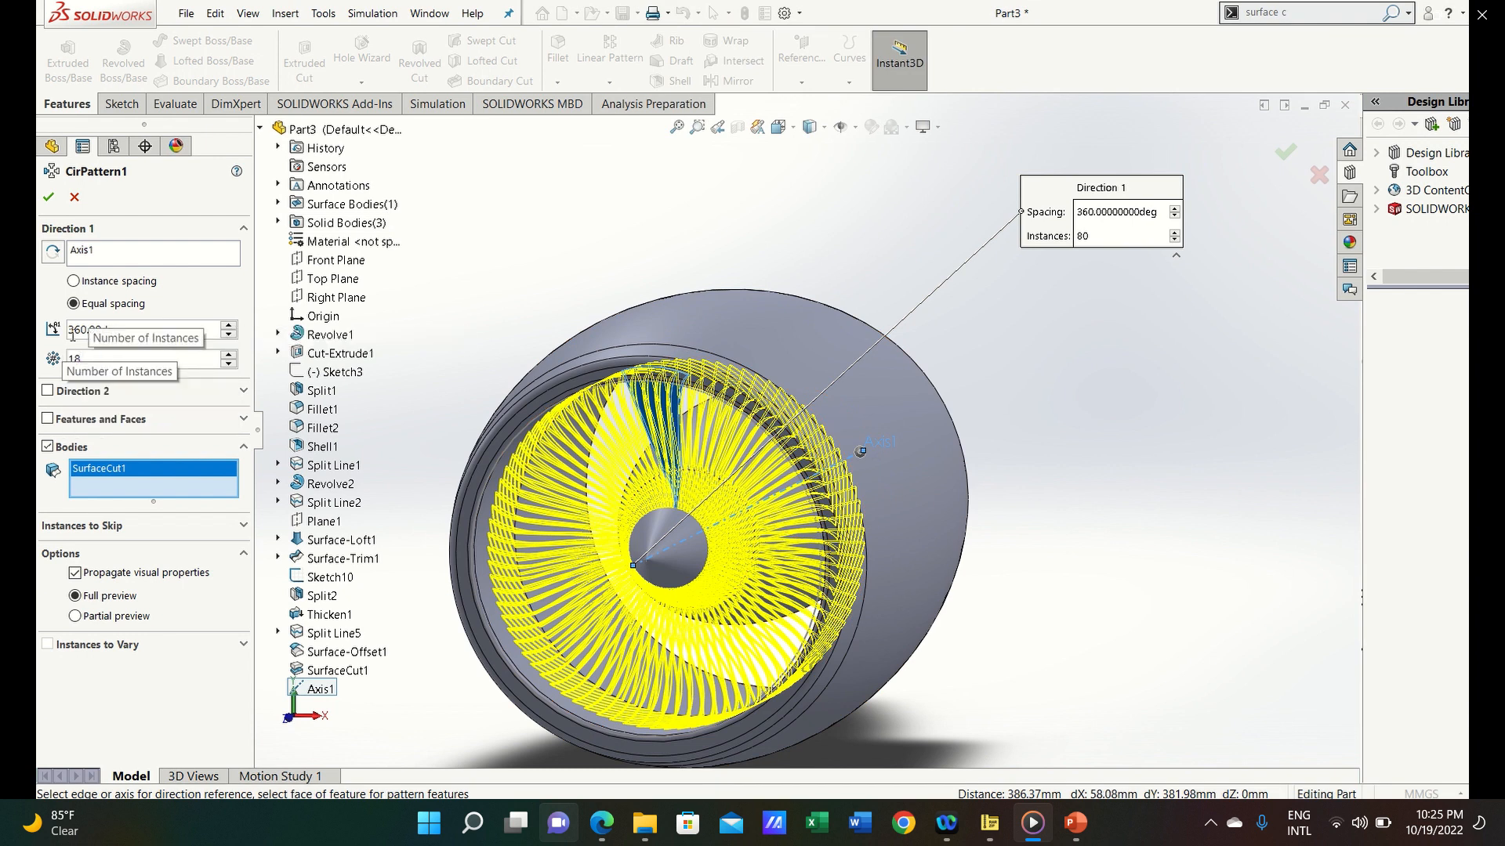
click(48, 196)
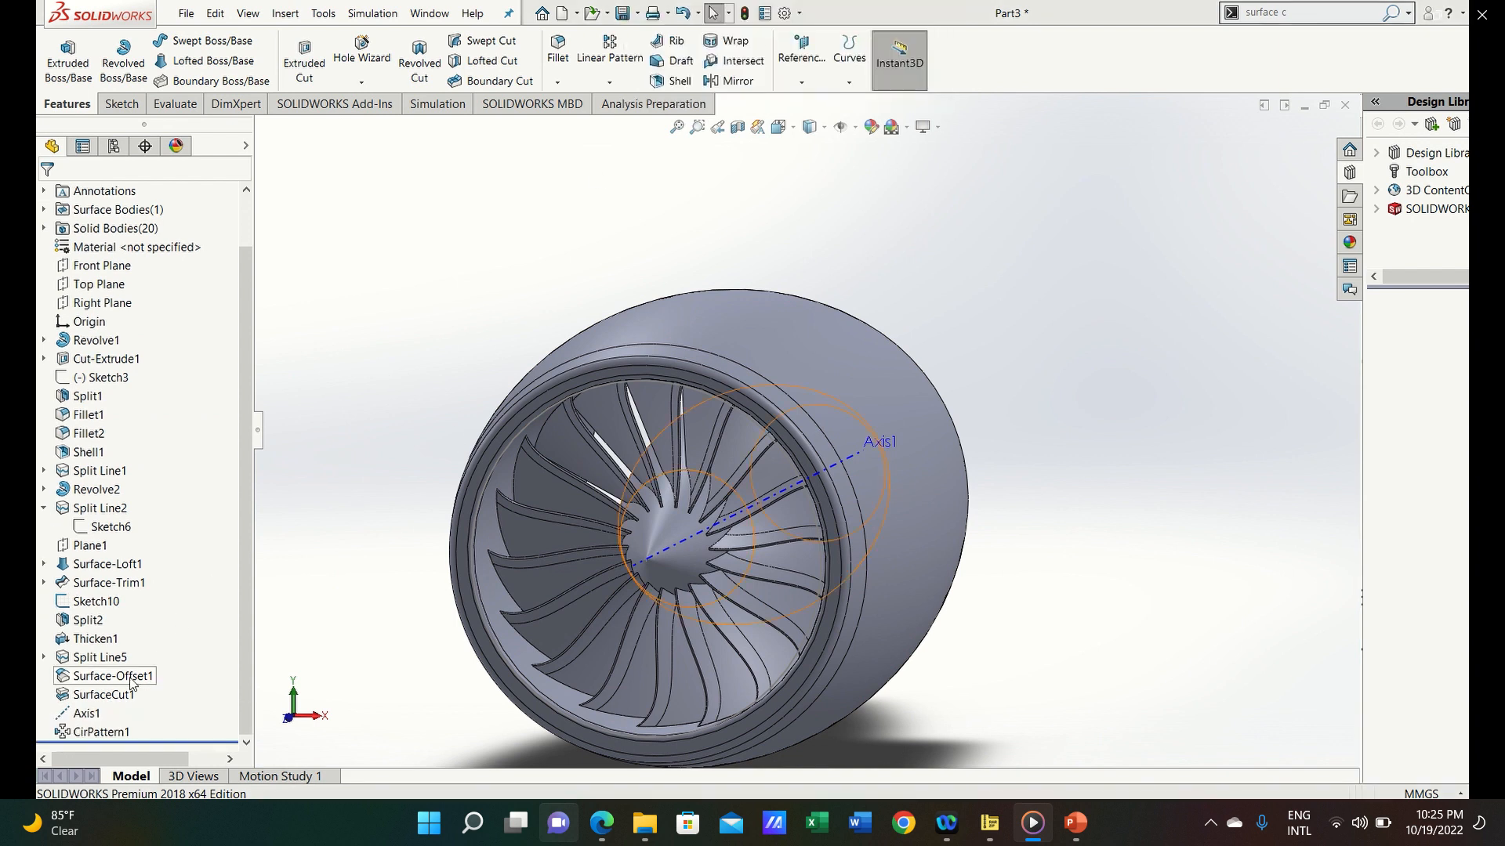
Reorder the surface cut and the offset surface so both come after the circular pattern in the feature history
click(116, 678)
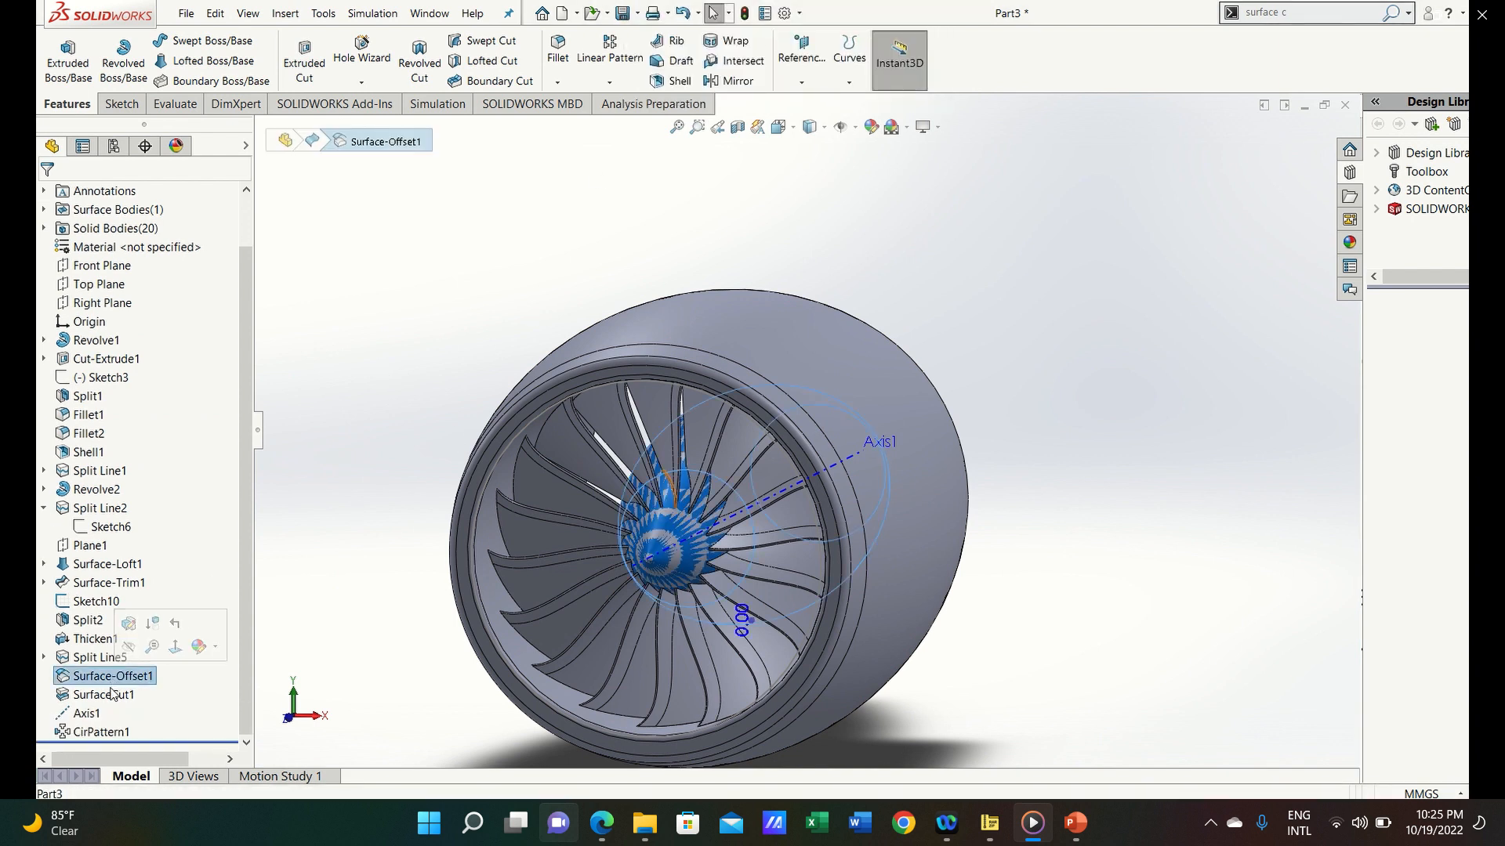
drag(100, 678, 132, 734)
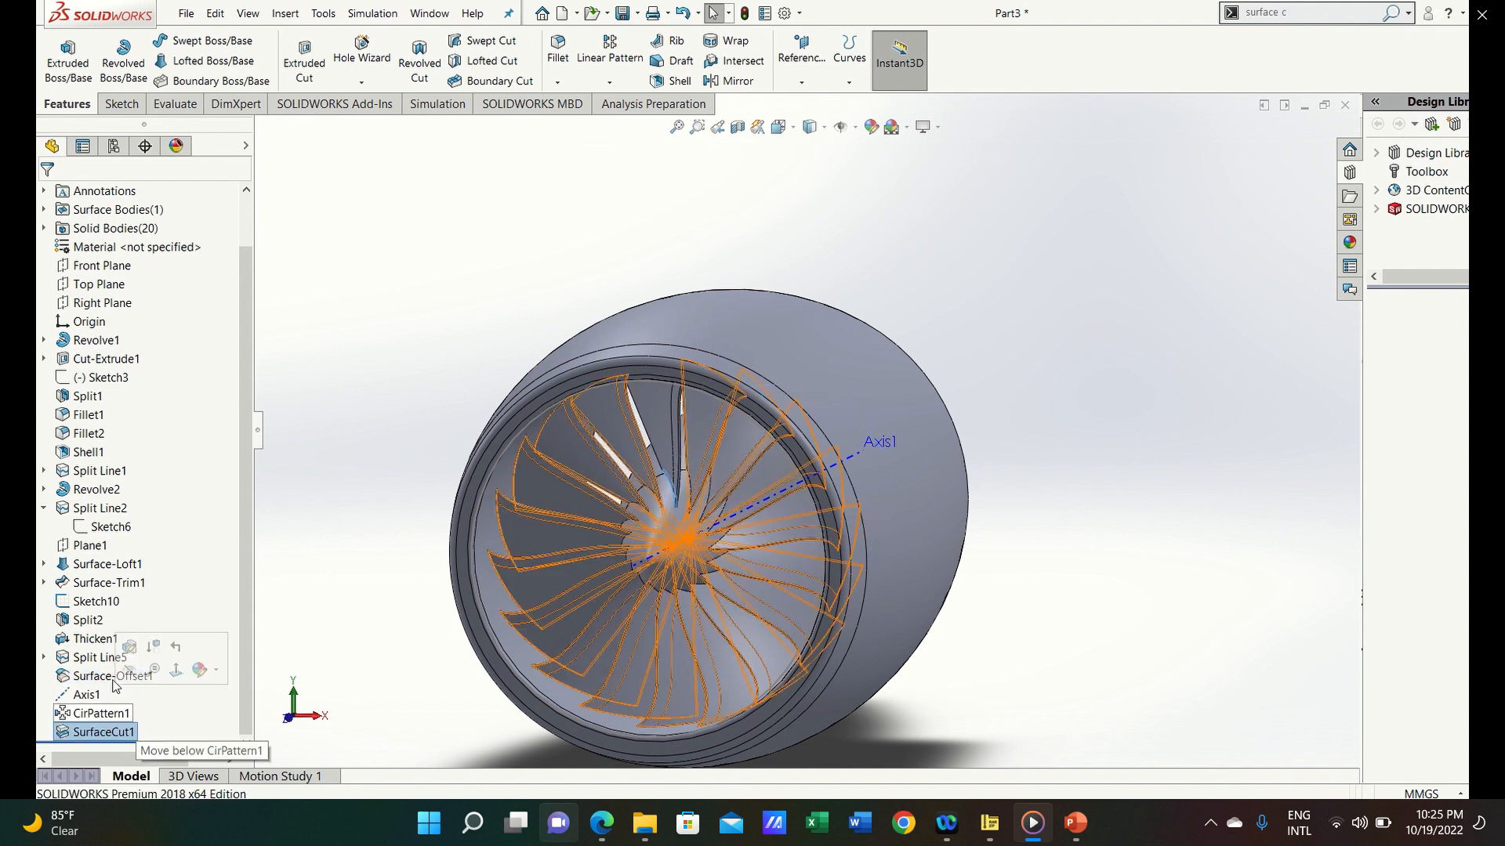
click(116, 676)
drag(116, 676, 130, 715)
Delete the offset surface together with its dependent surface cut
click(116, 733)
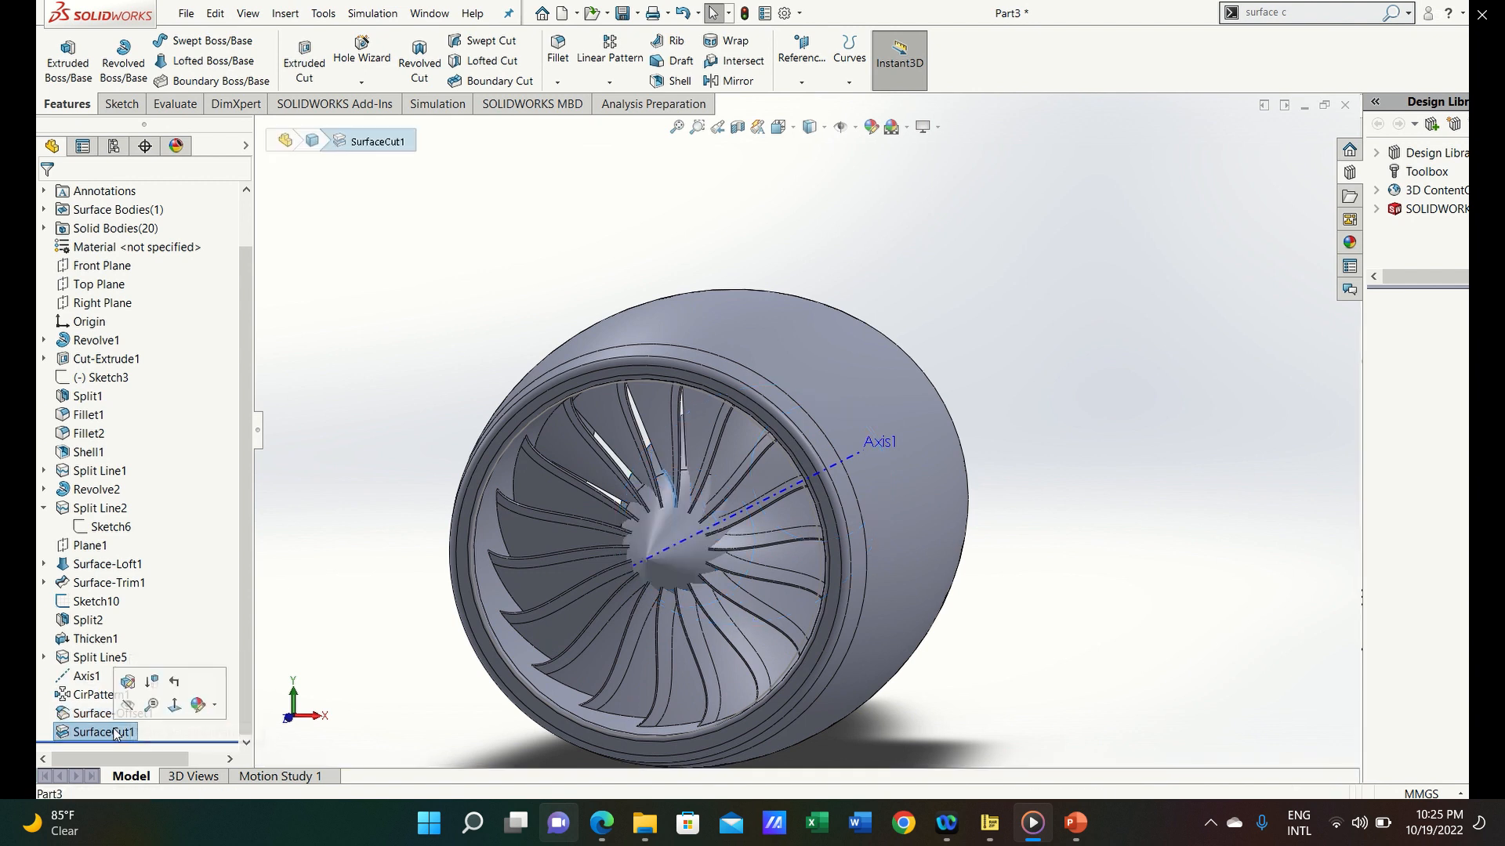
ctrl+click(90, 714)
key(Delete)
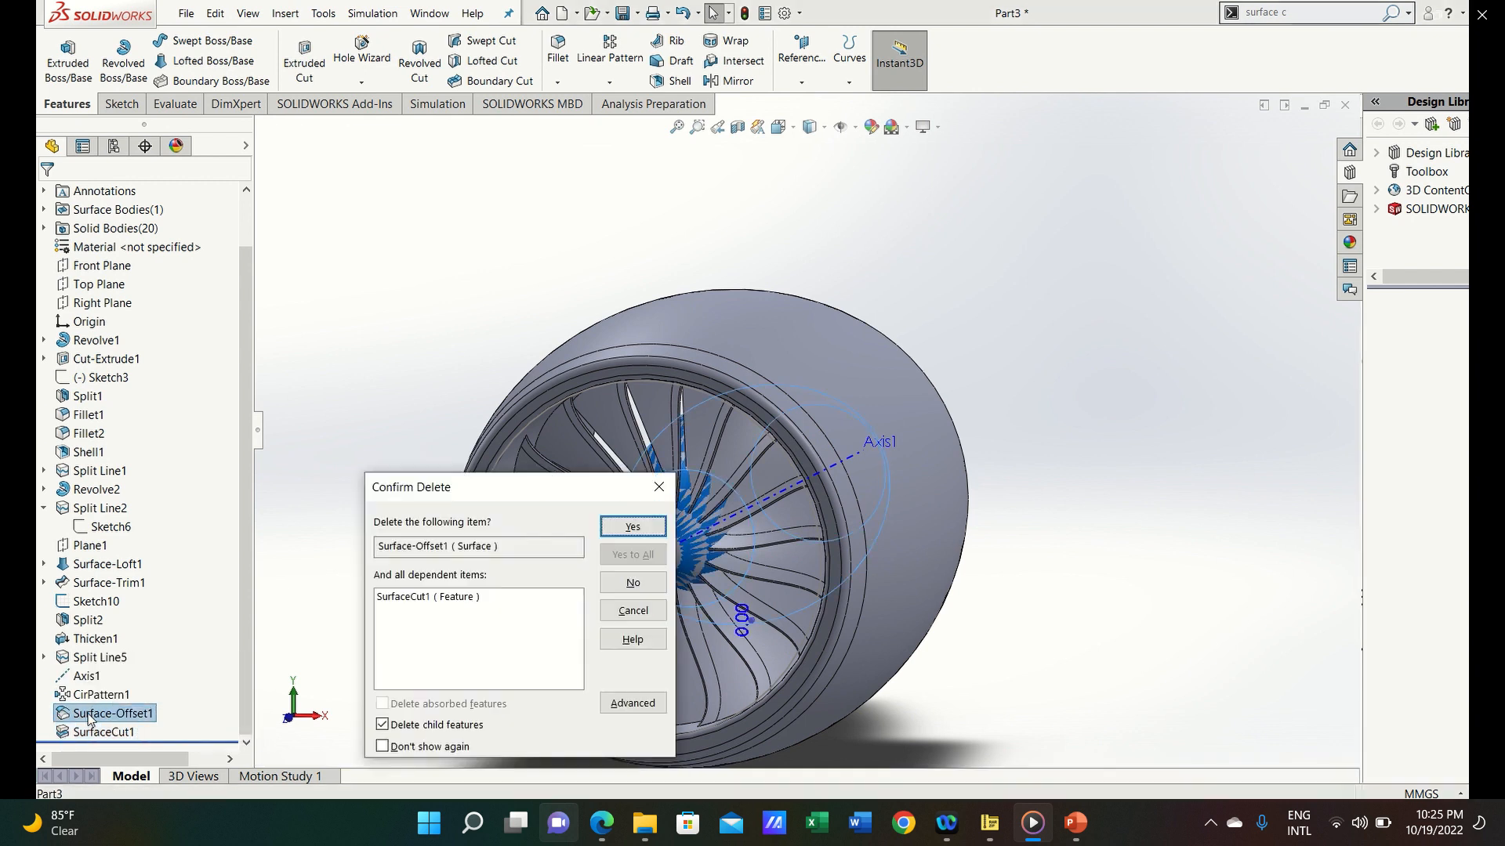
key(Return)
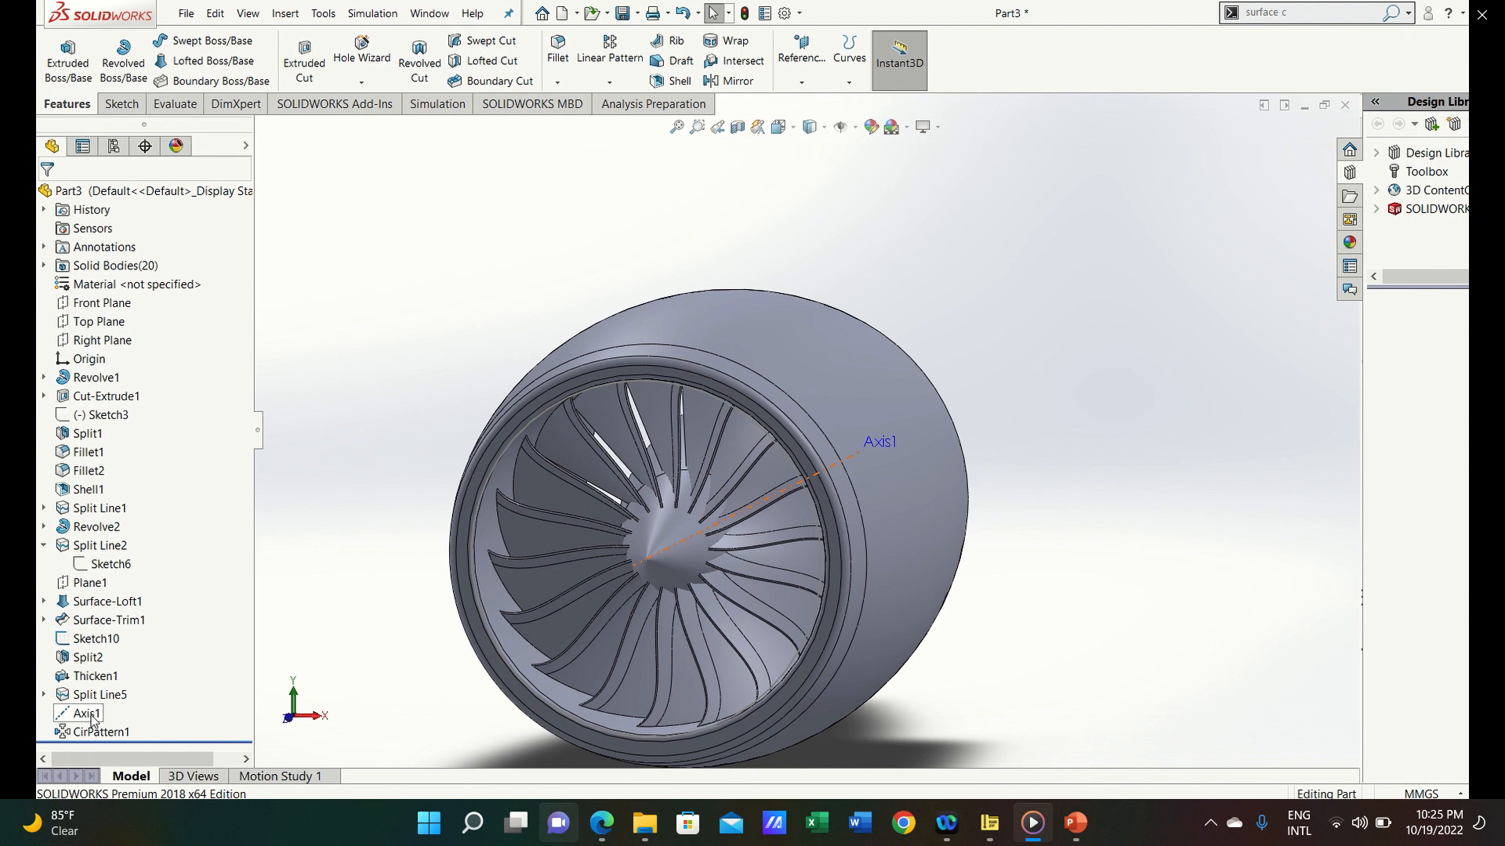
Inspect the hub from nose to tail and identify the revolve feature that forms it
middle_drag(420, 396, 453, 443)
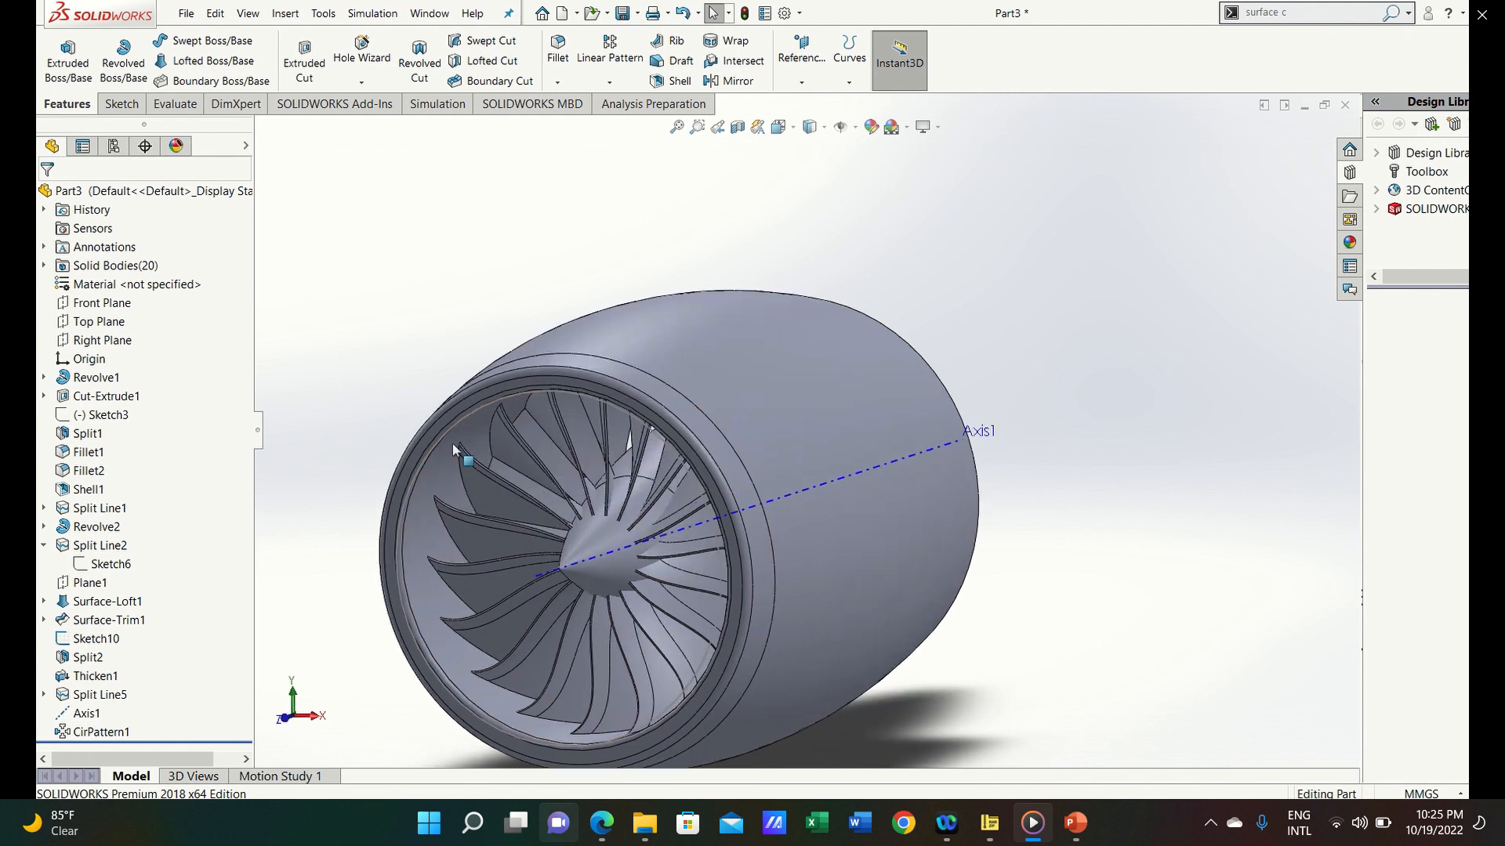
click(586, 541)
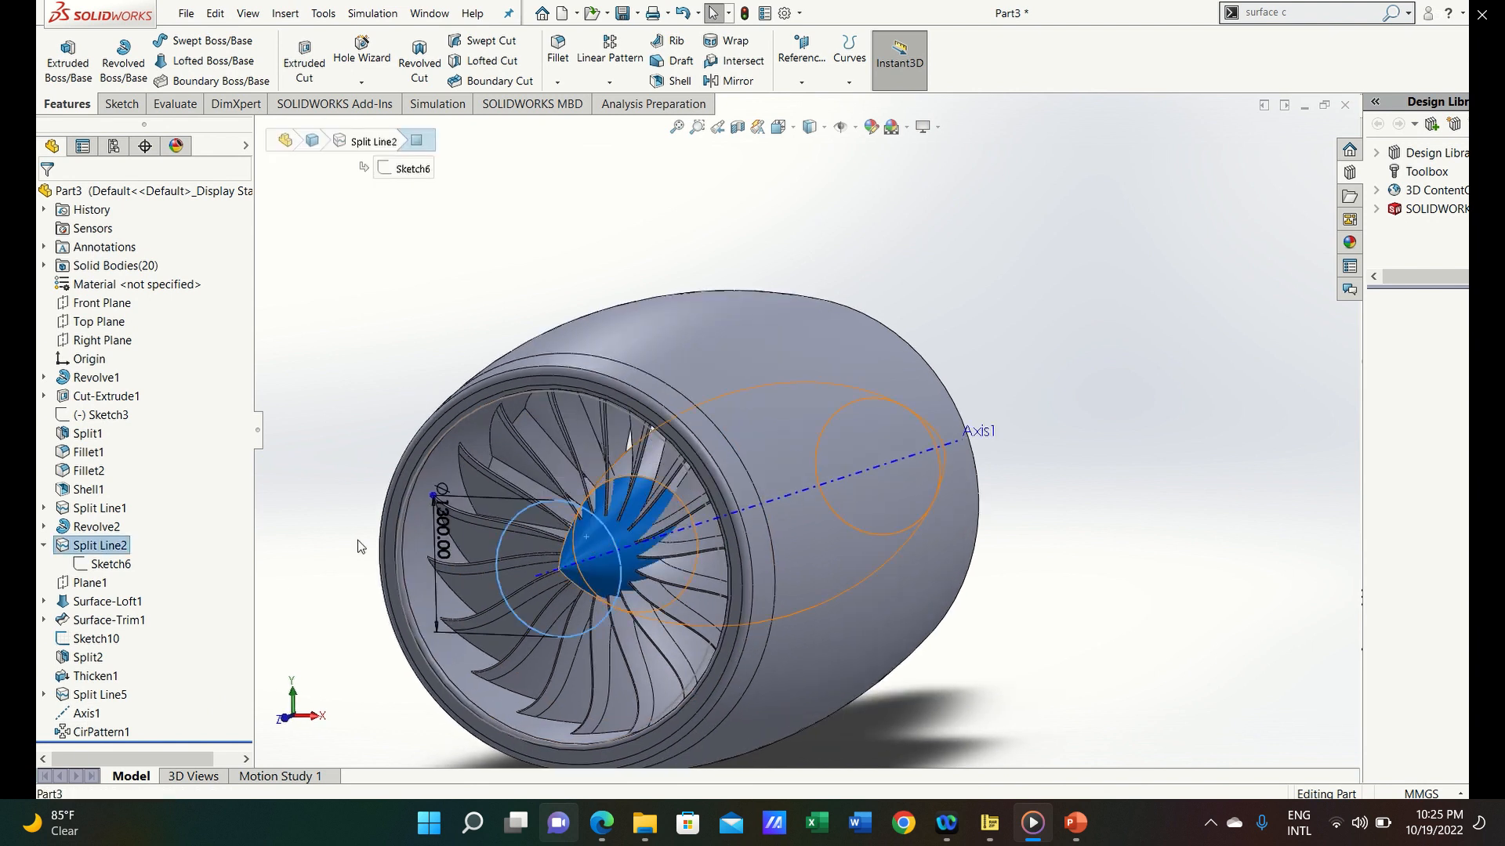
middle_drag(570, 579, 552, 572)
scroll(994, 517, up, 2)
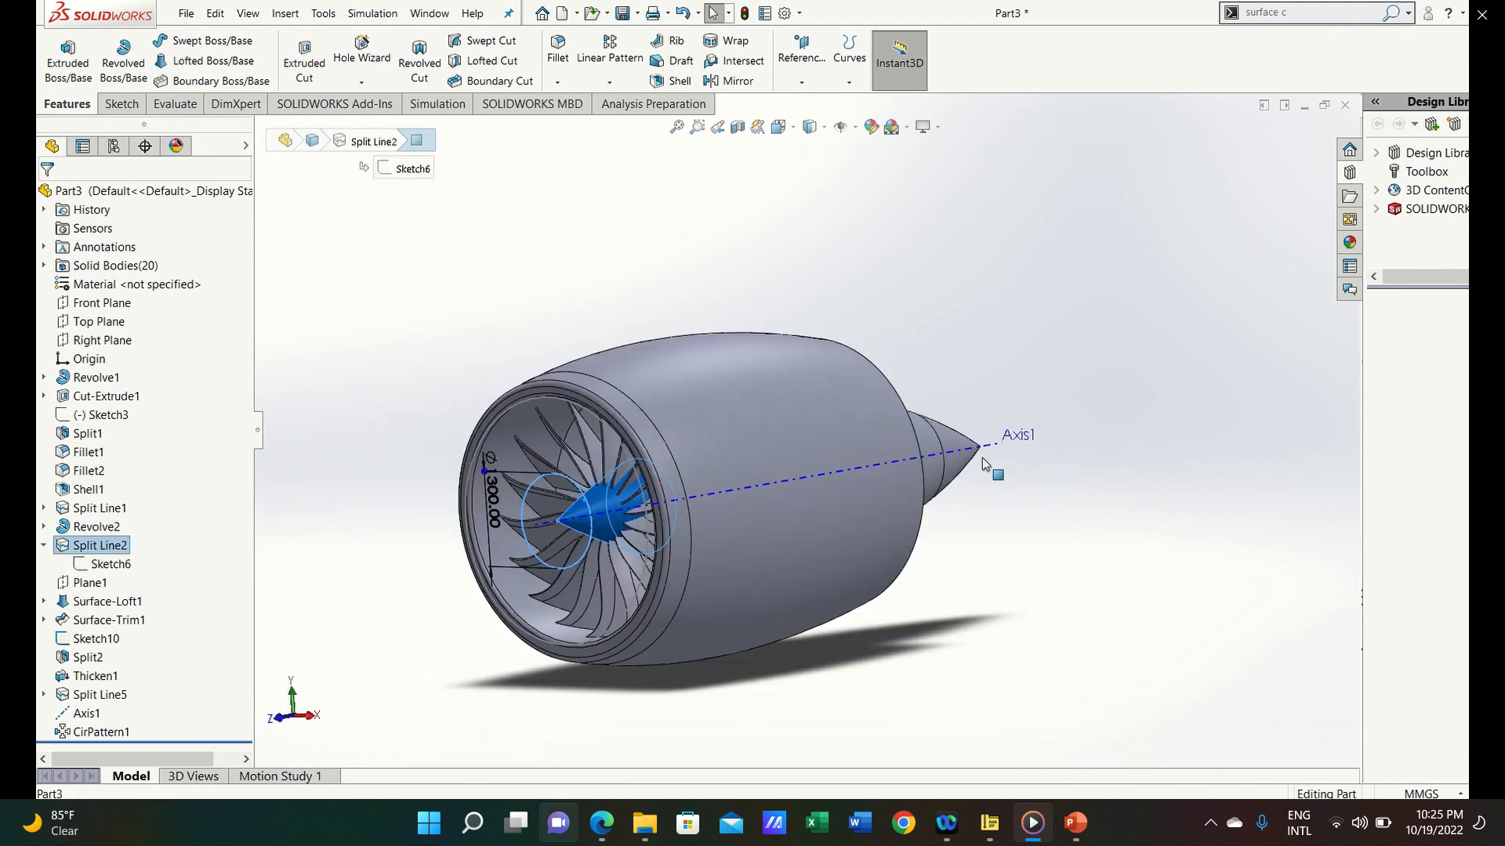
click(933, 445)
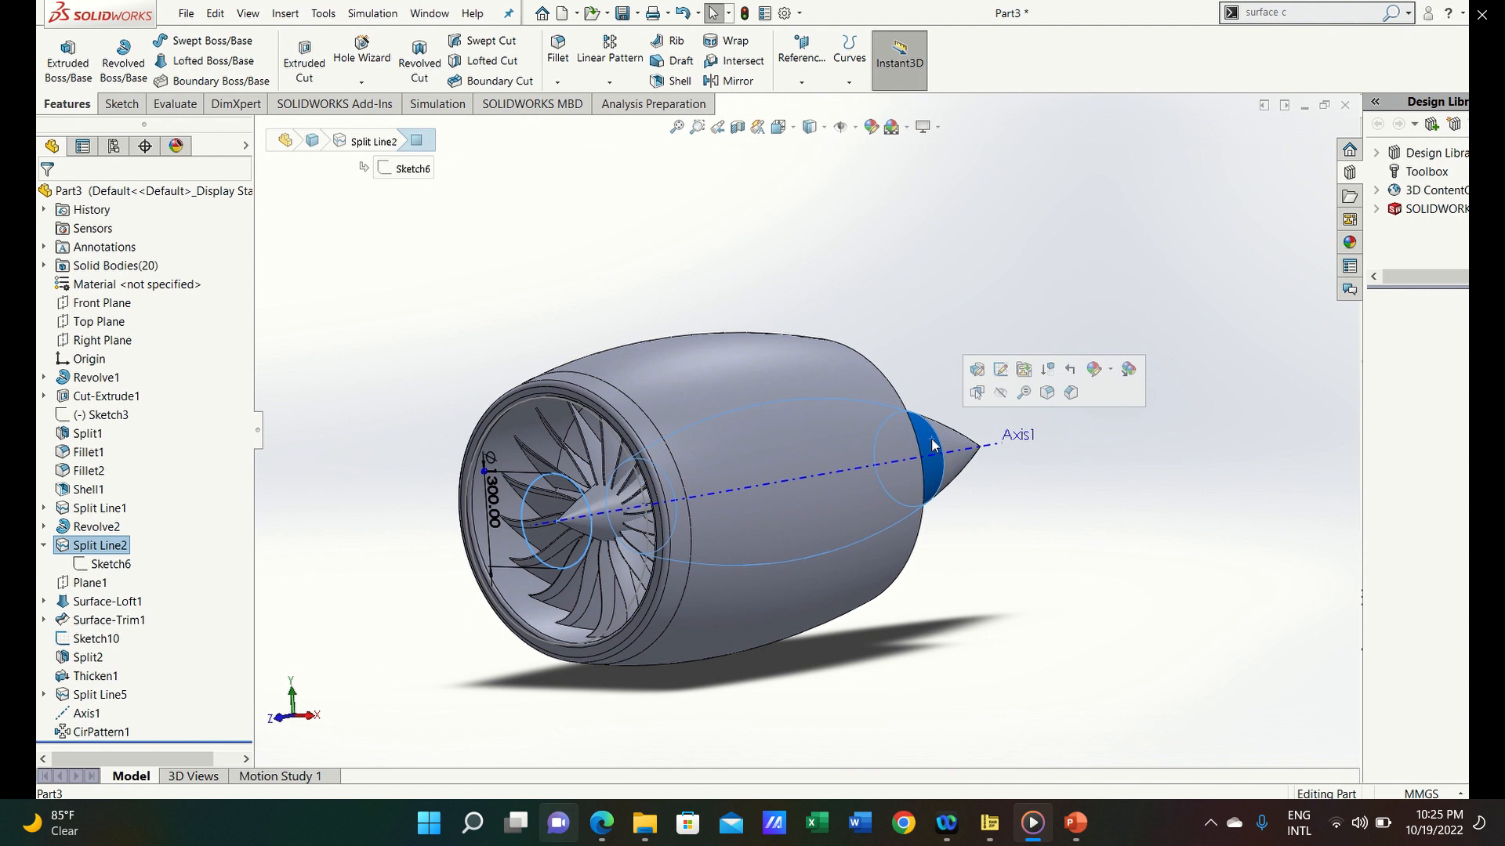
click(98, 380)
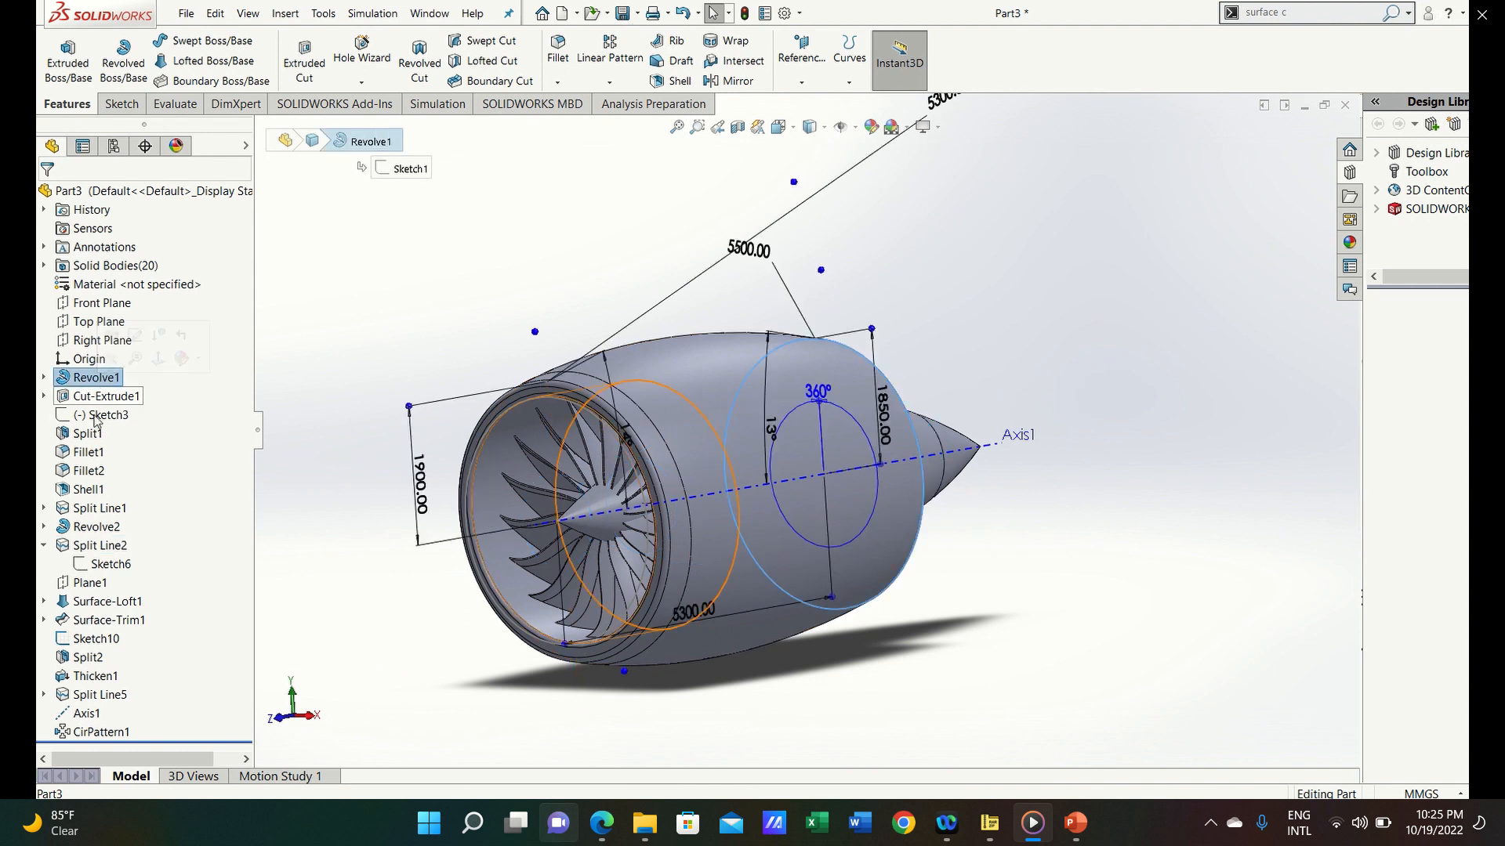
click(104, 526)
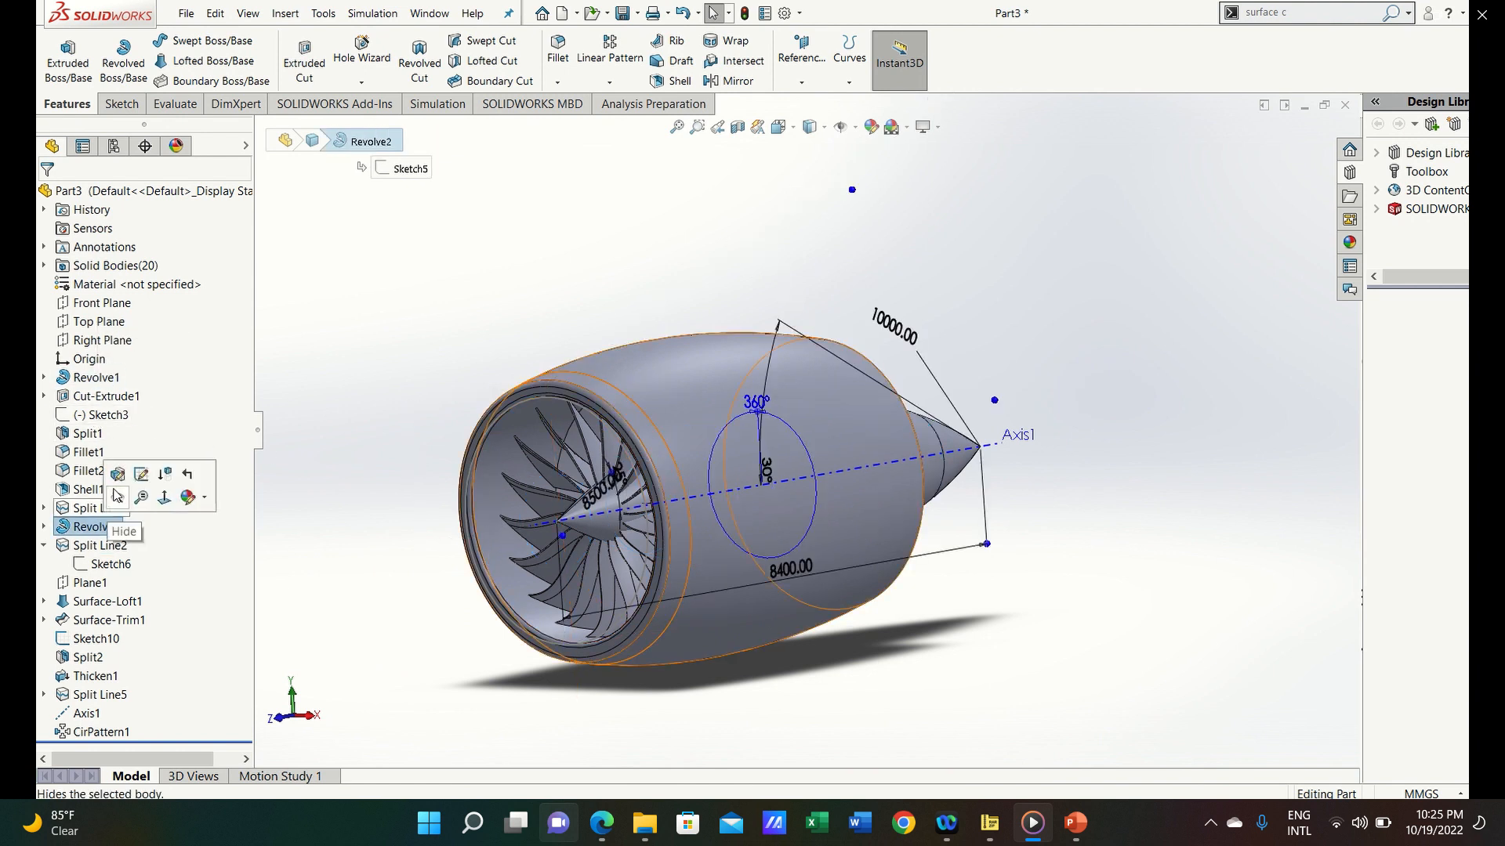
click(117, 496)
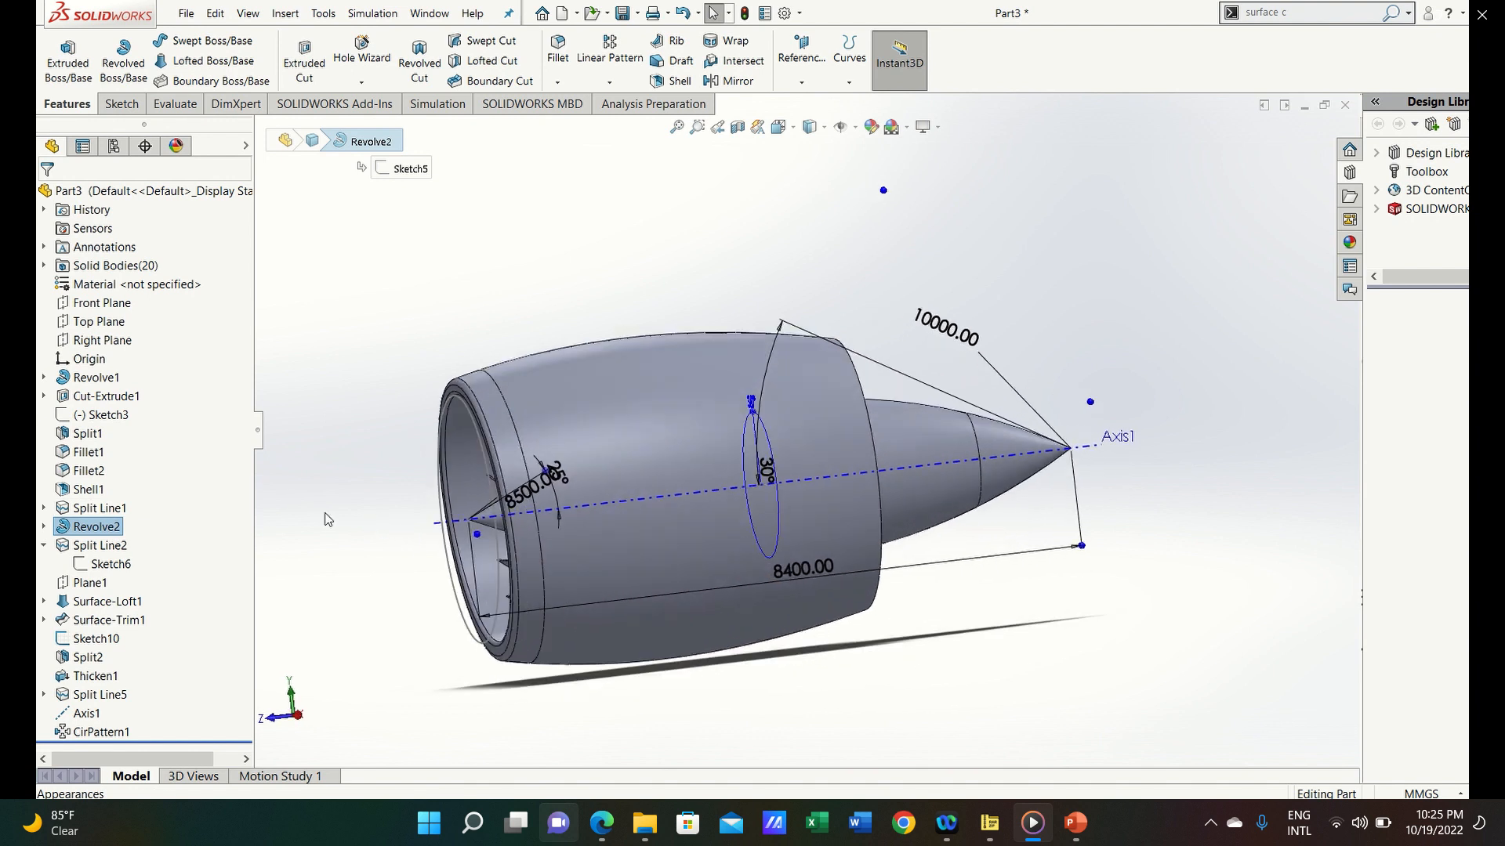
click(105, 530)
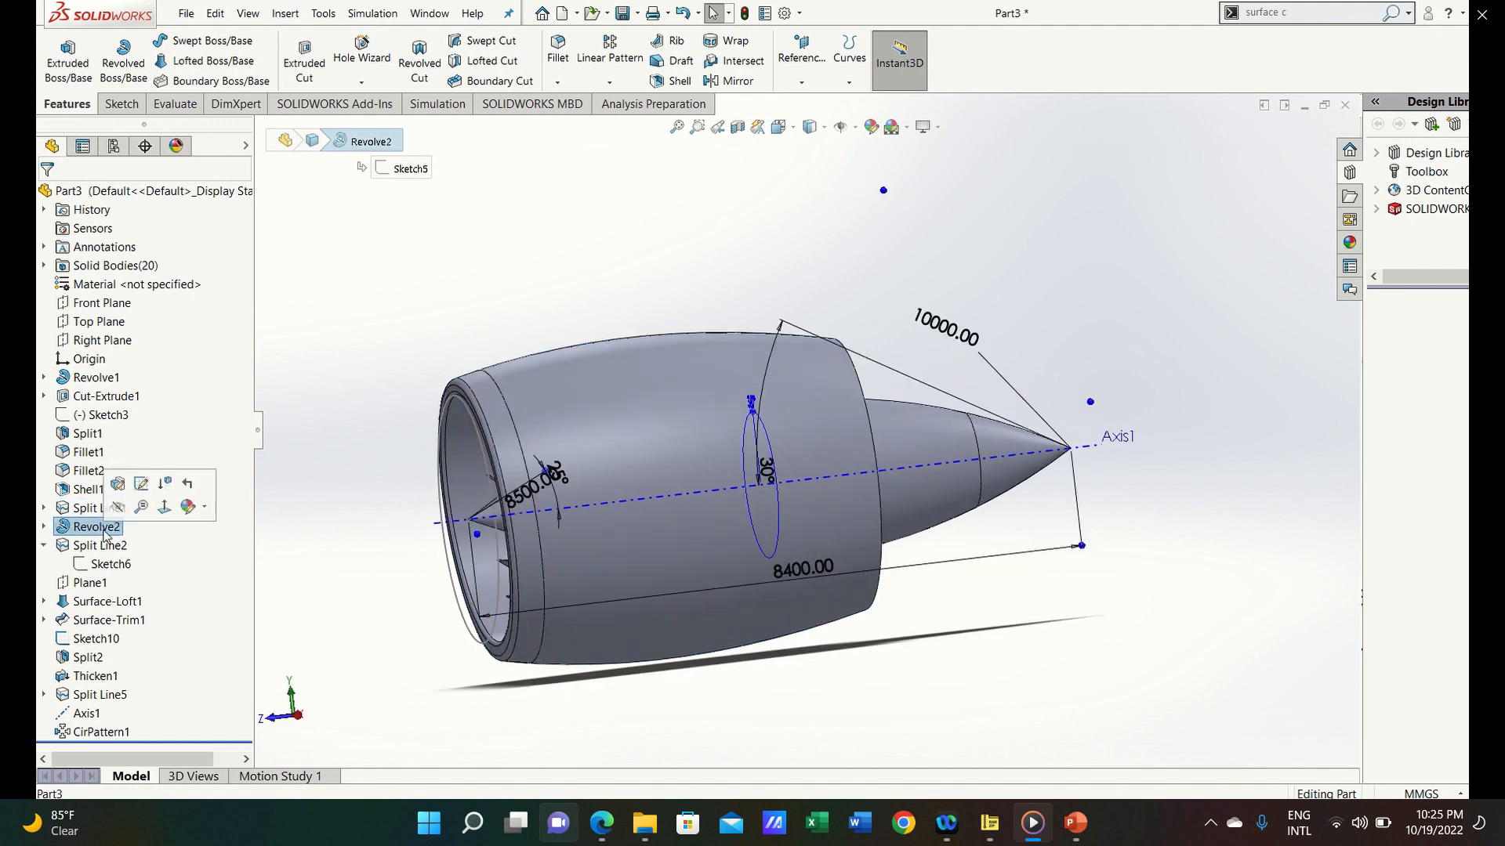
click(119, 485)
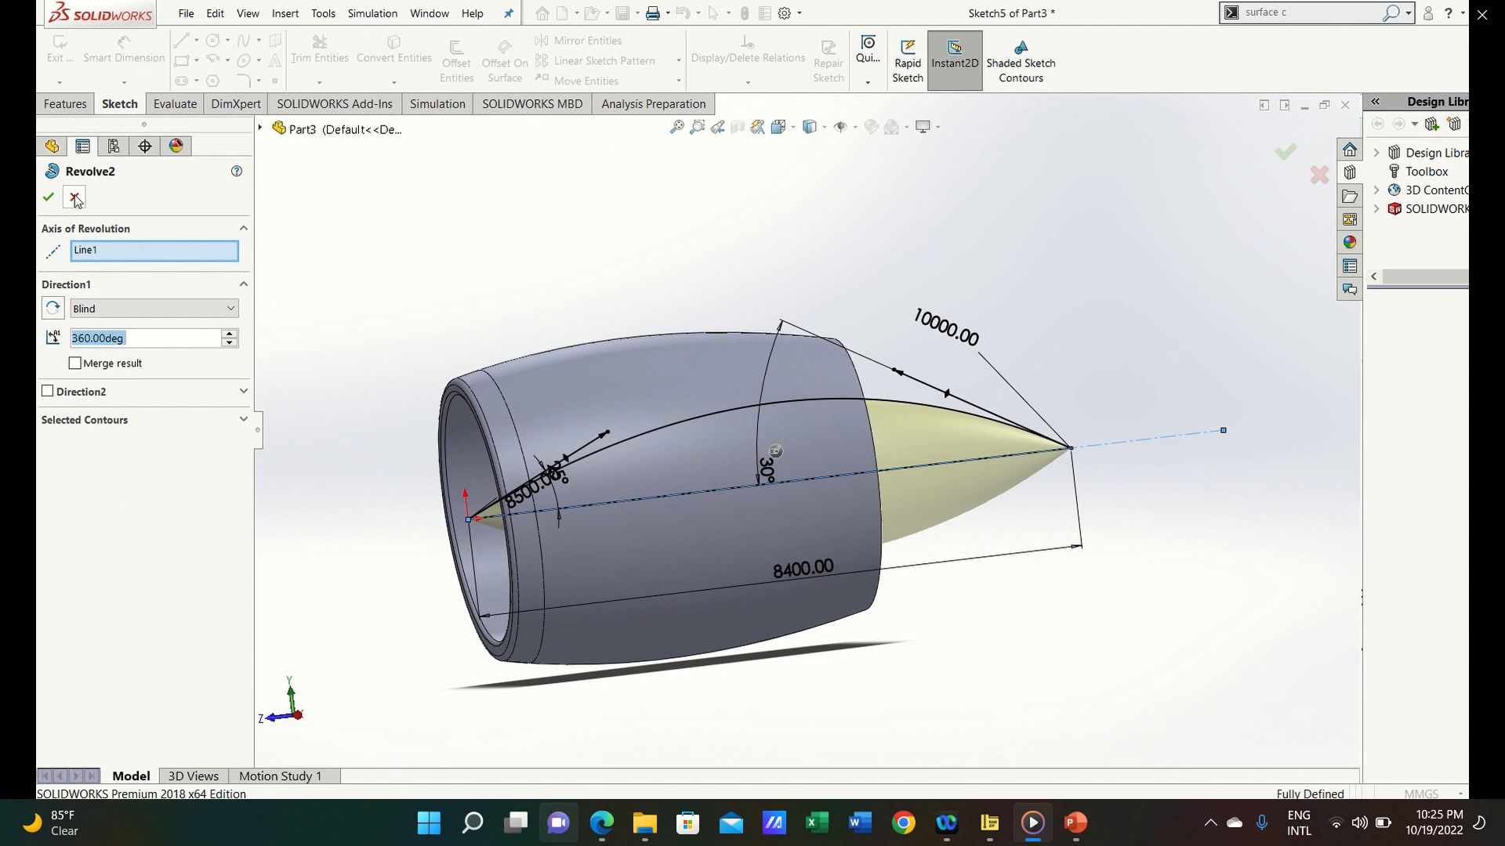
click(75, 197)
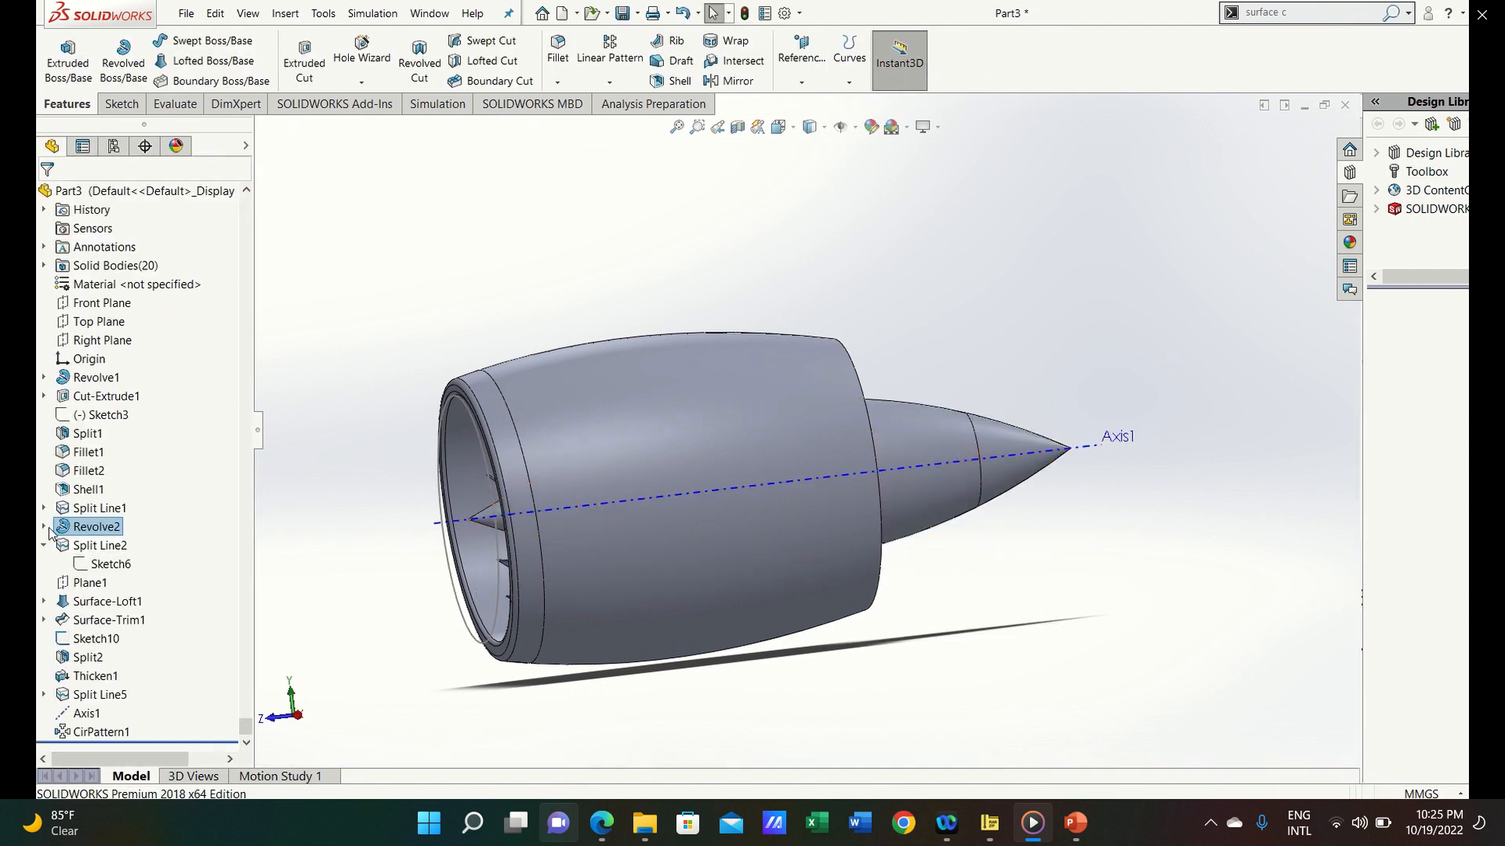
Edit the hub revolve's profile sketch, free the nose endpoint from the origin, and move it along the axis to the nacelle's inlet split line
click(44, 526)
click(107, 526)
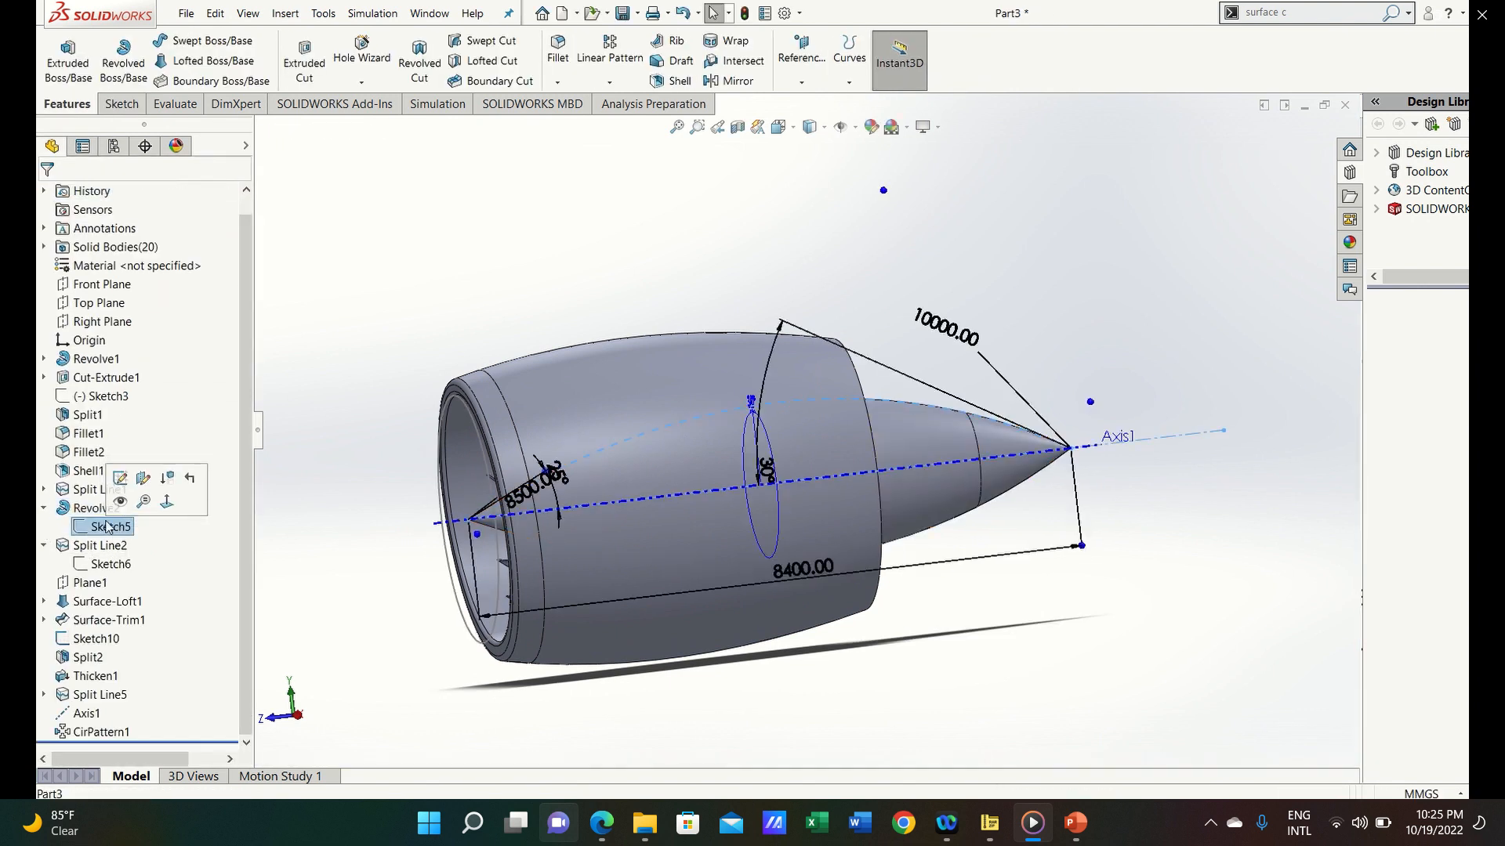
click(119, 478)
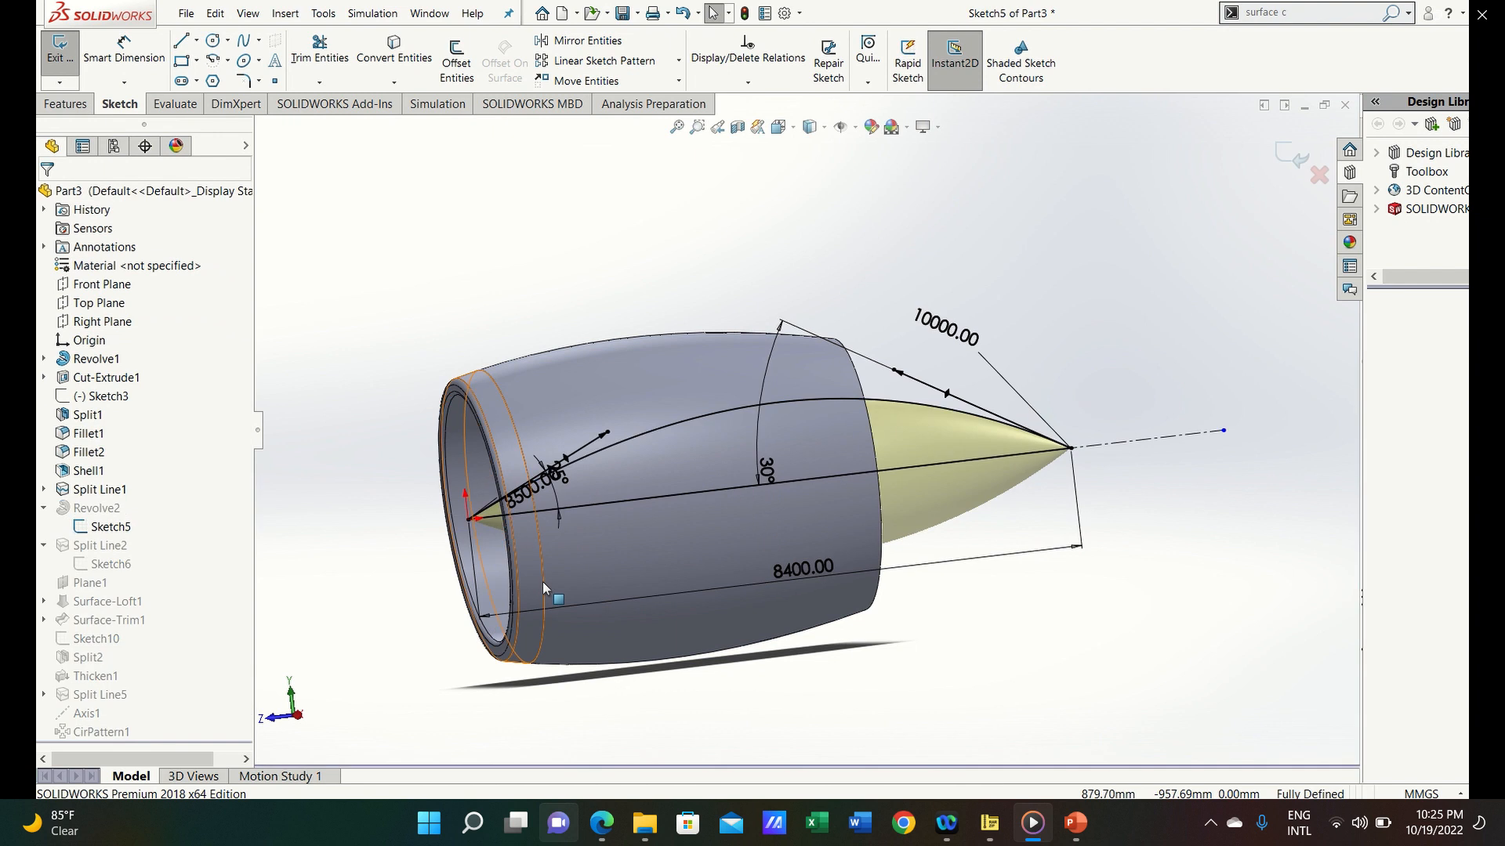
key(ctrl+8)
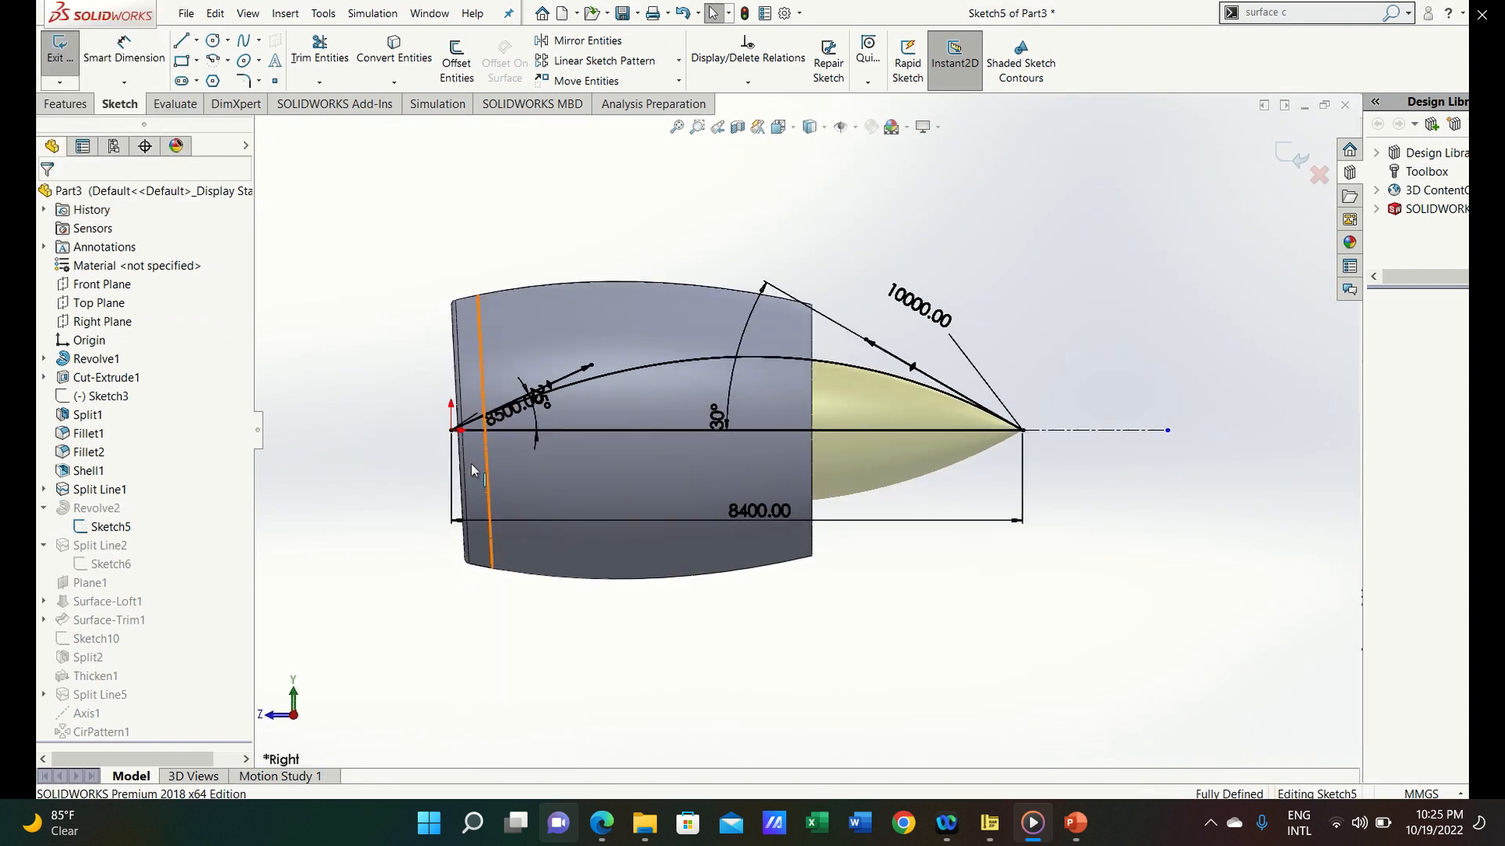
scroll(511, 431, down, 5)
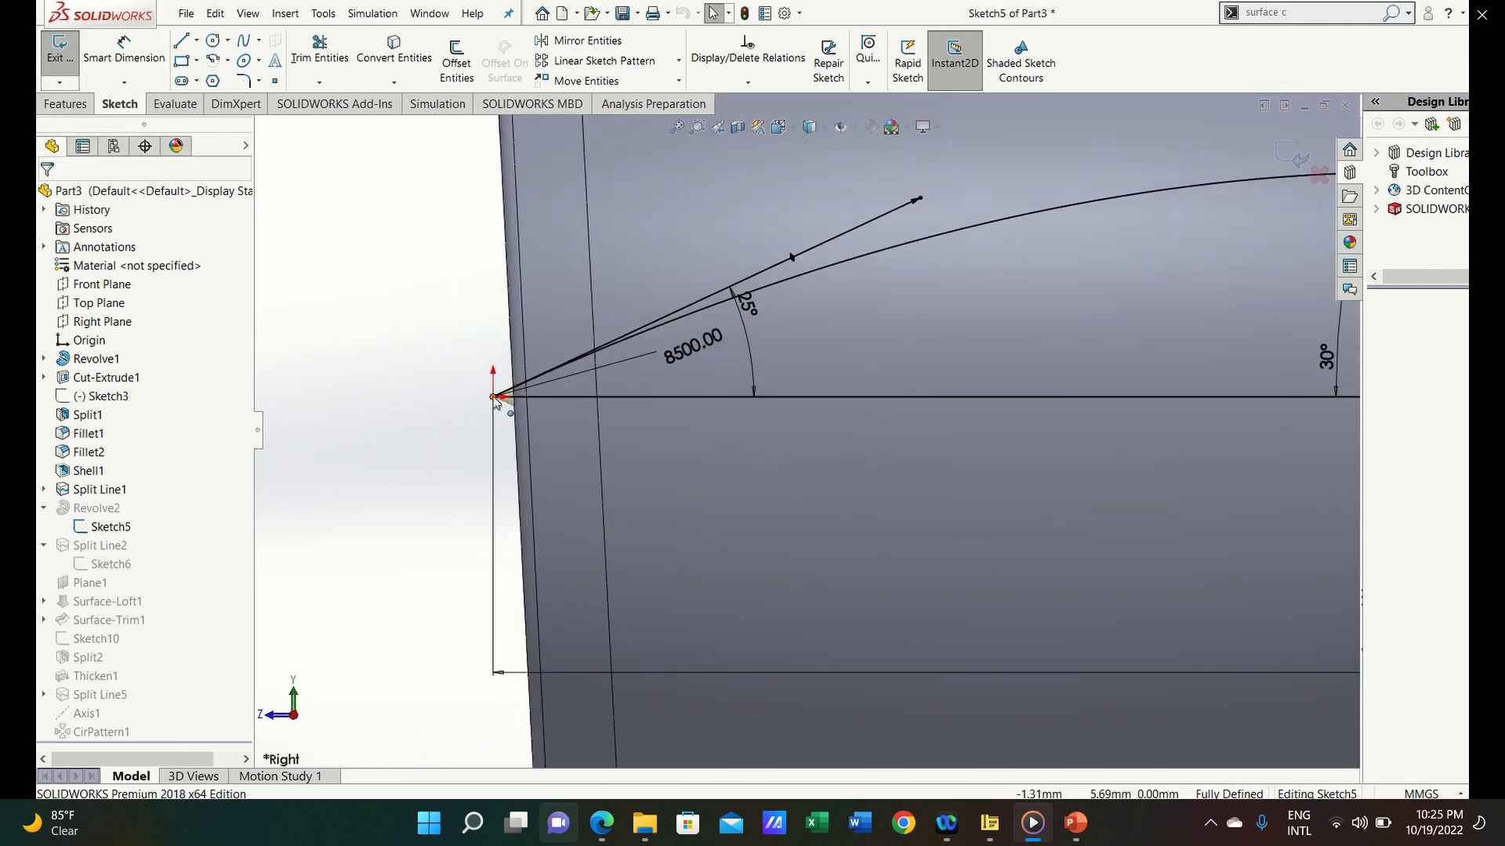
click(495, 398)
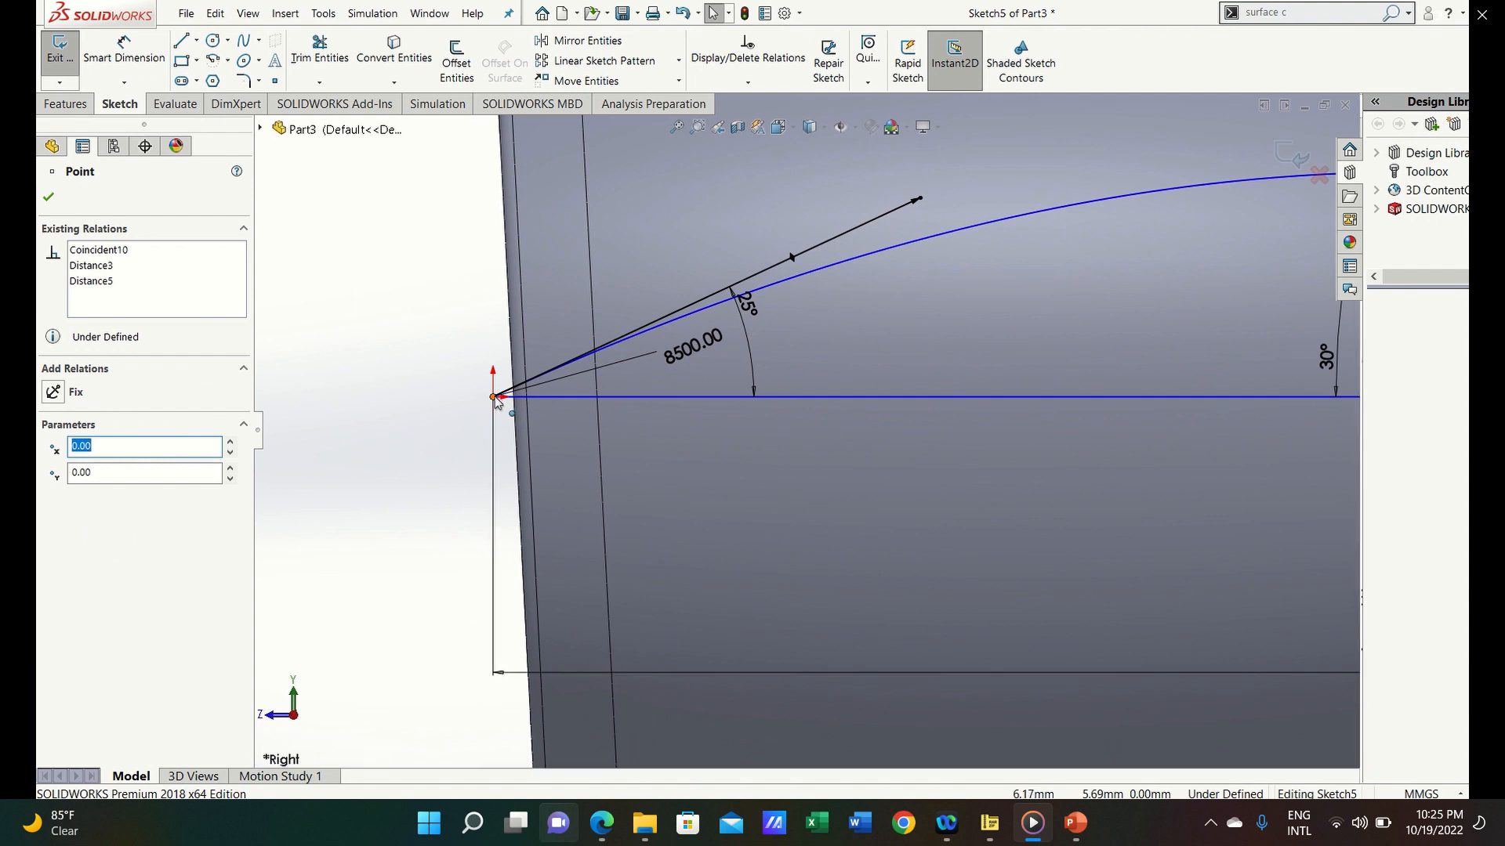
drag(494, 398, 595, 399)
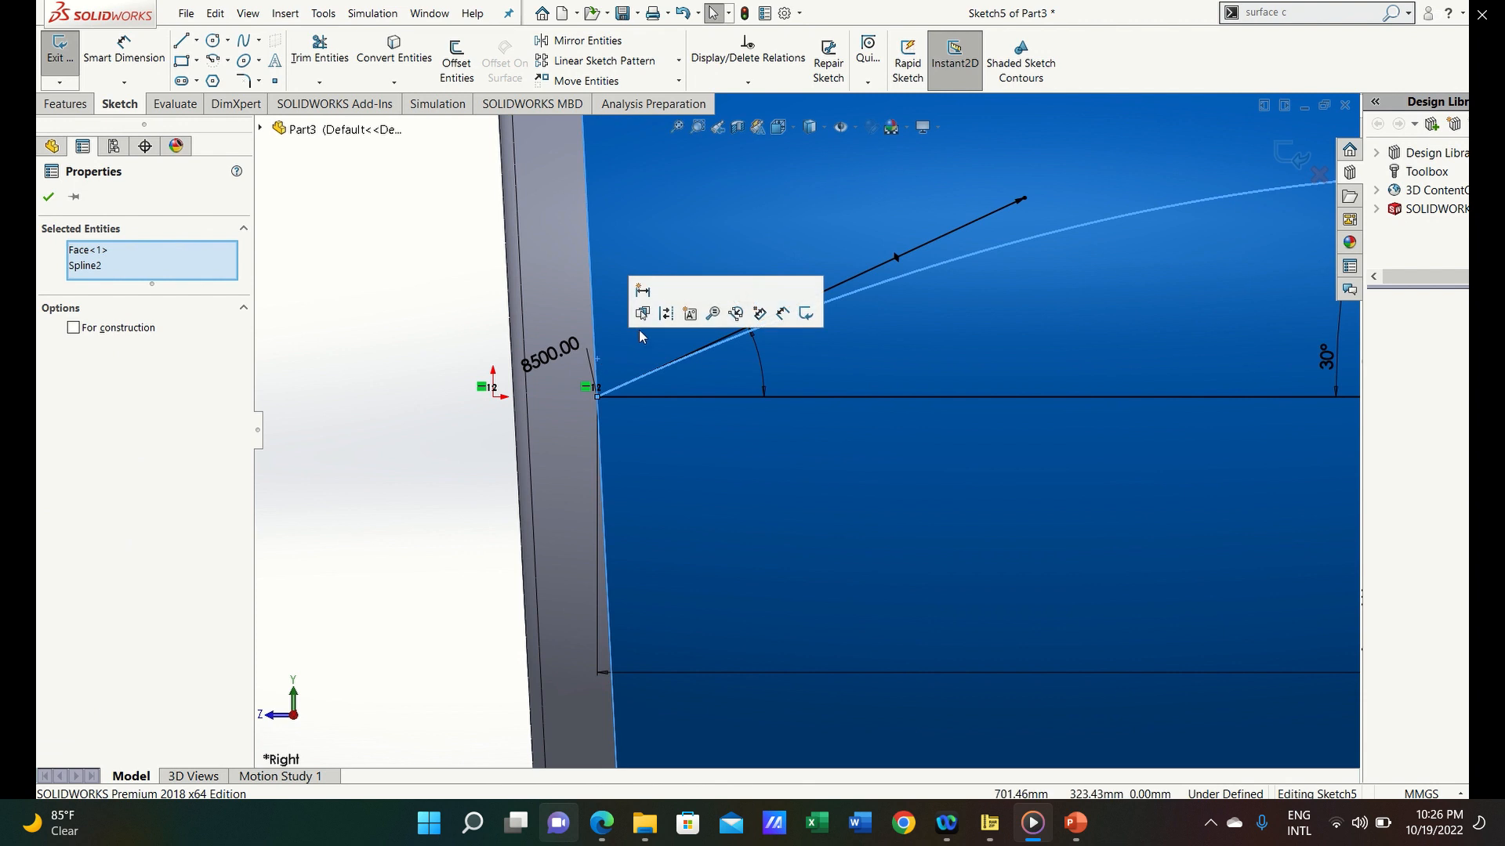
Set the spacing between the two vertical construction lines to 4000 mm and the first line's distance from the origin to 3000 mm
mouse_move(802, 599)
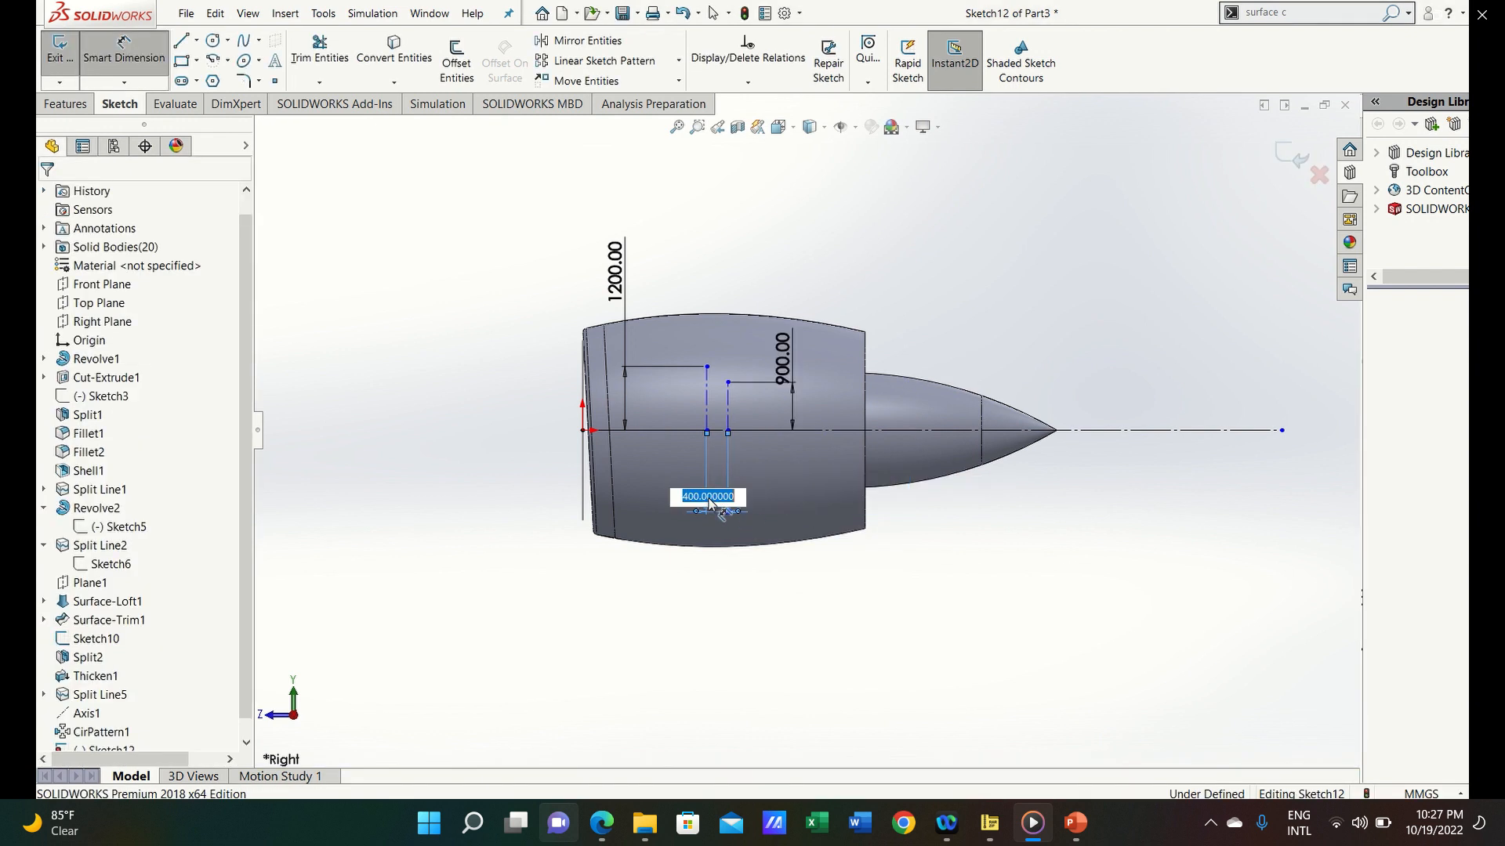
key(Return)
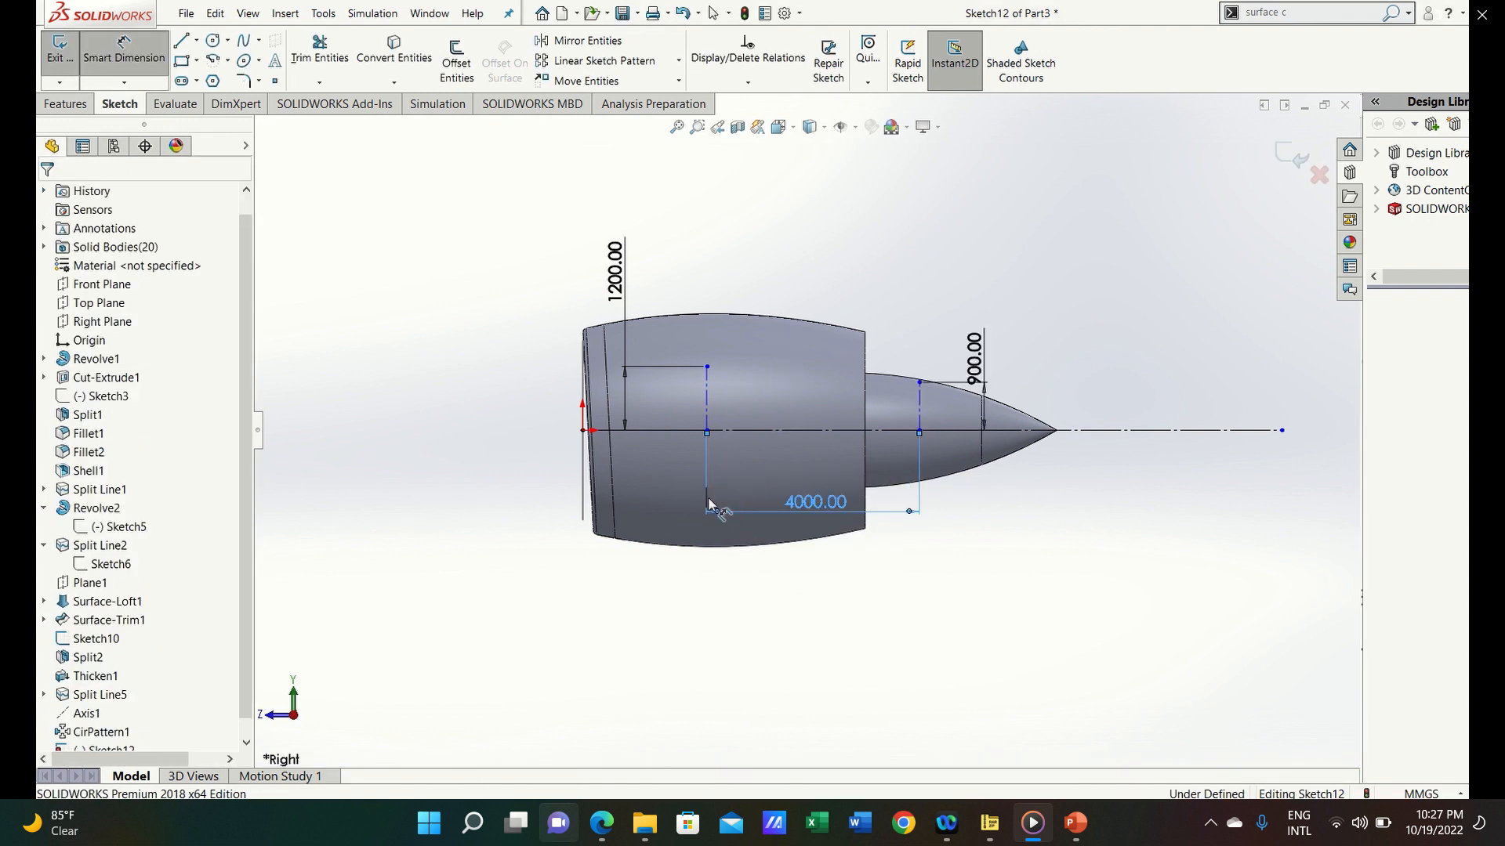
click(705, 420)
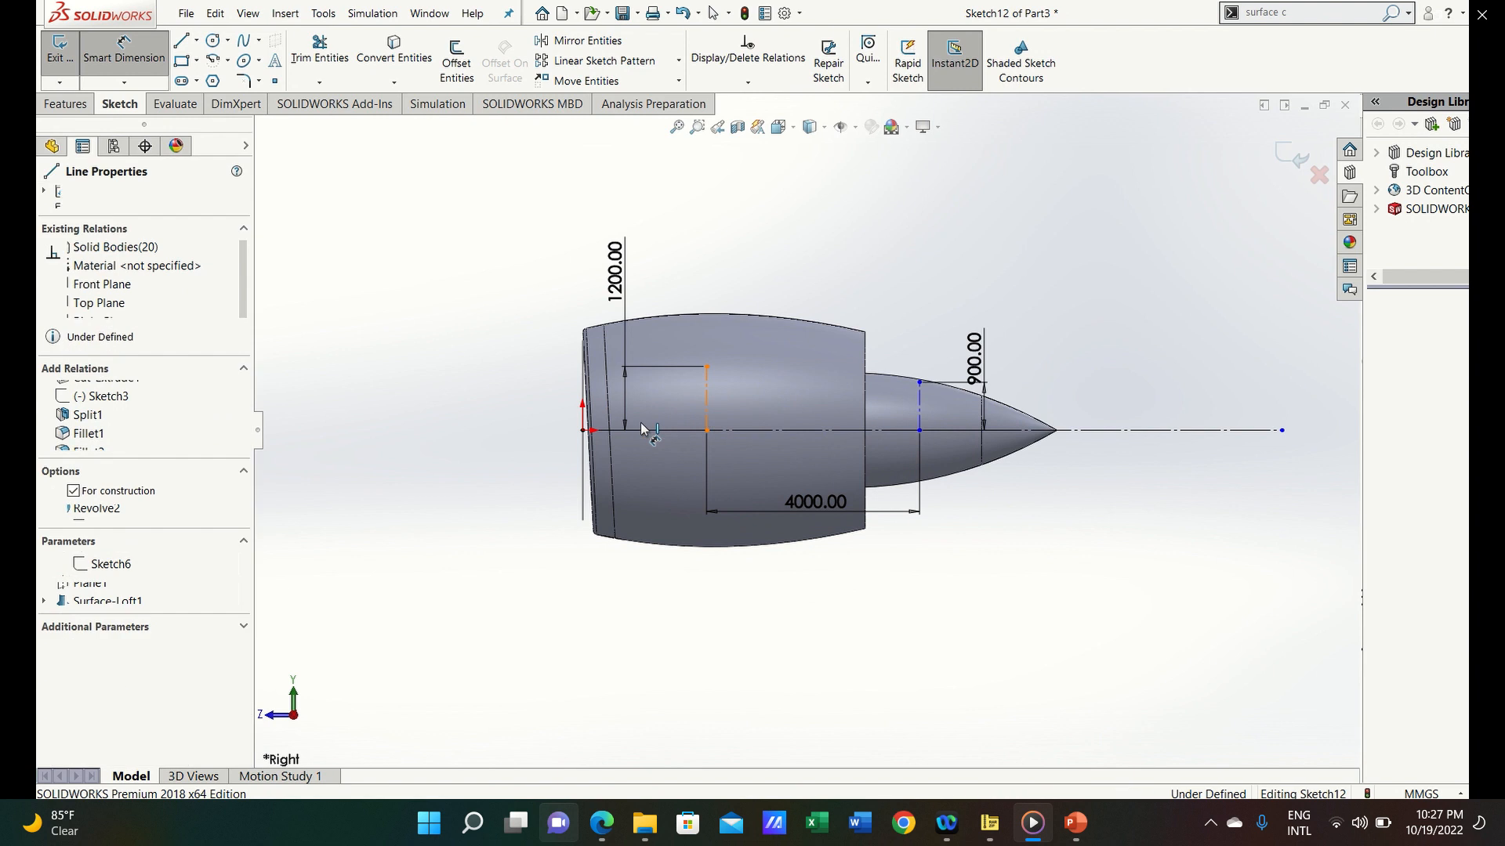
click(583, 431)
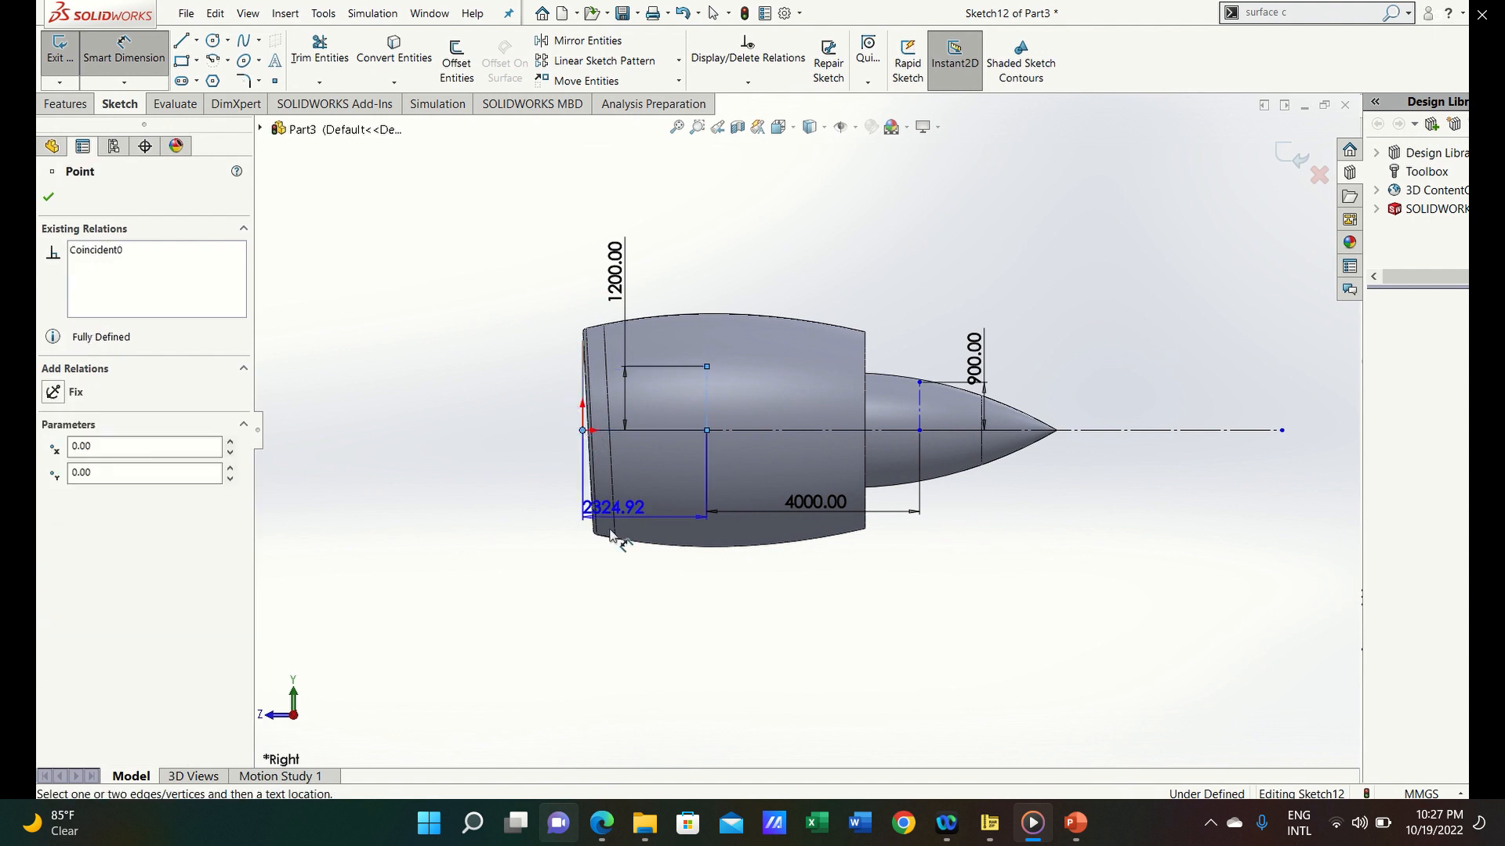
click(546, 573)
text(3)
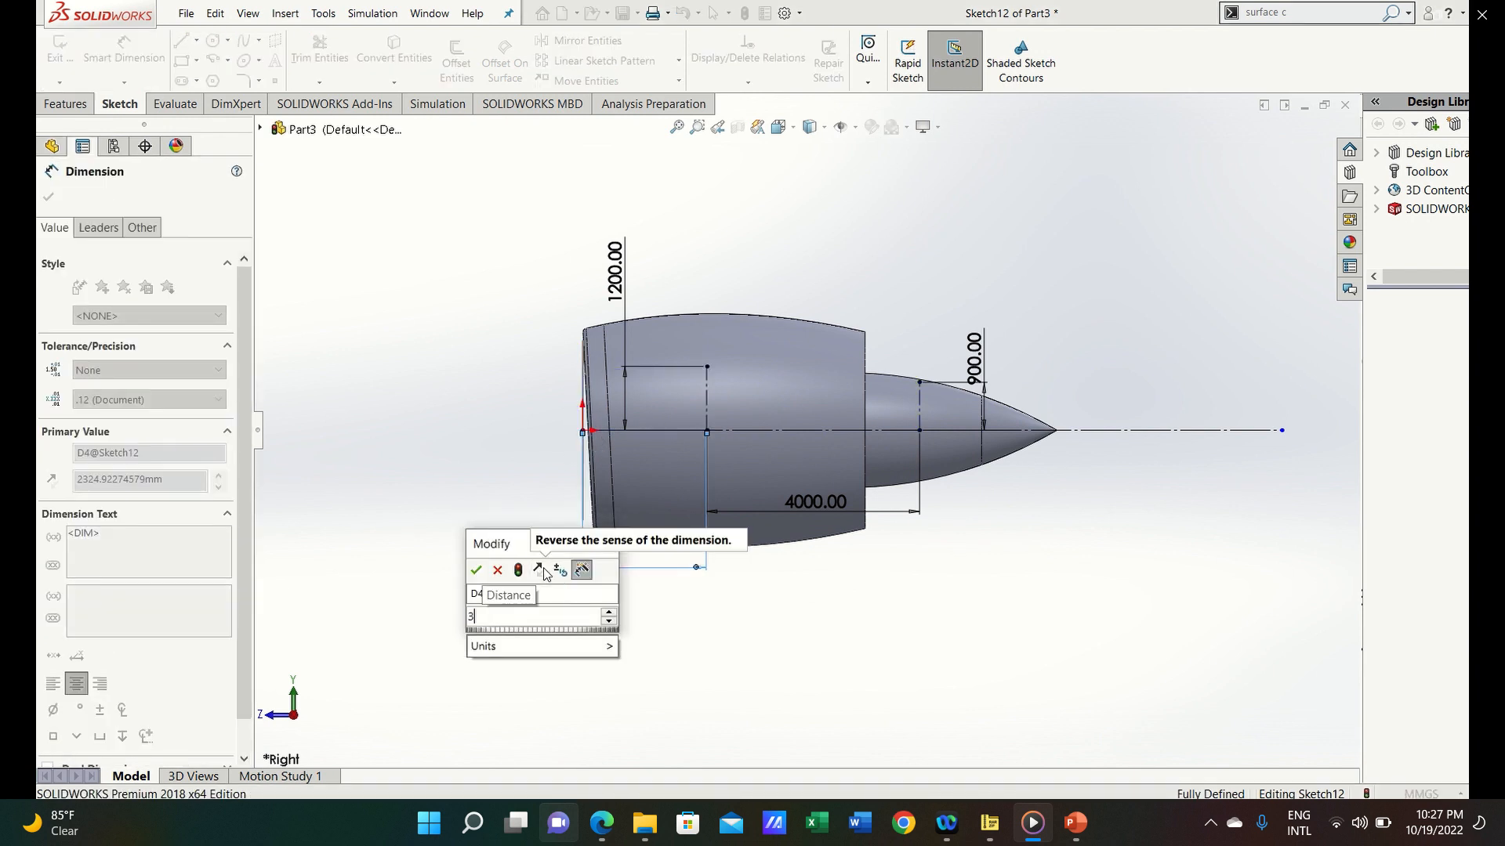
text(000)
key(Return)
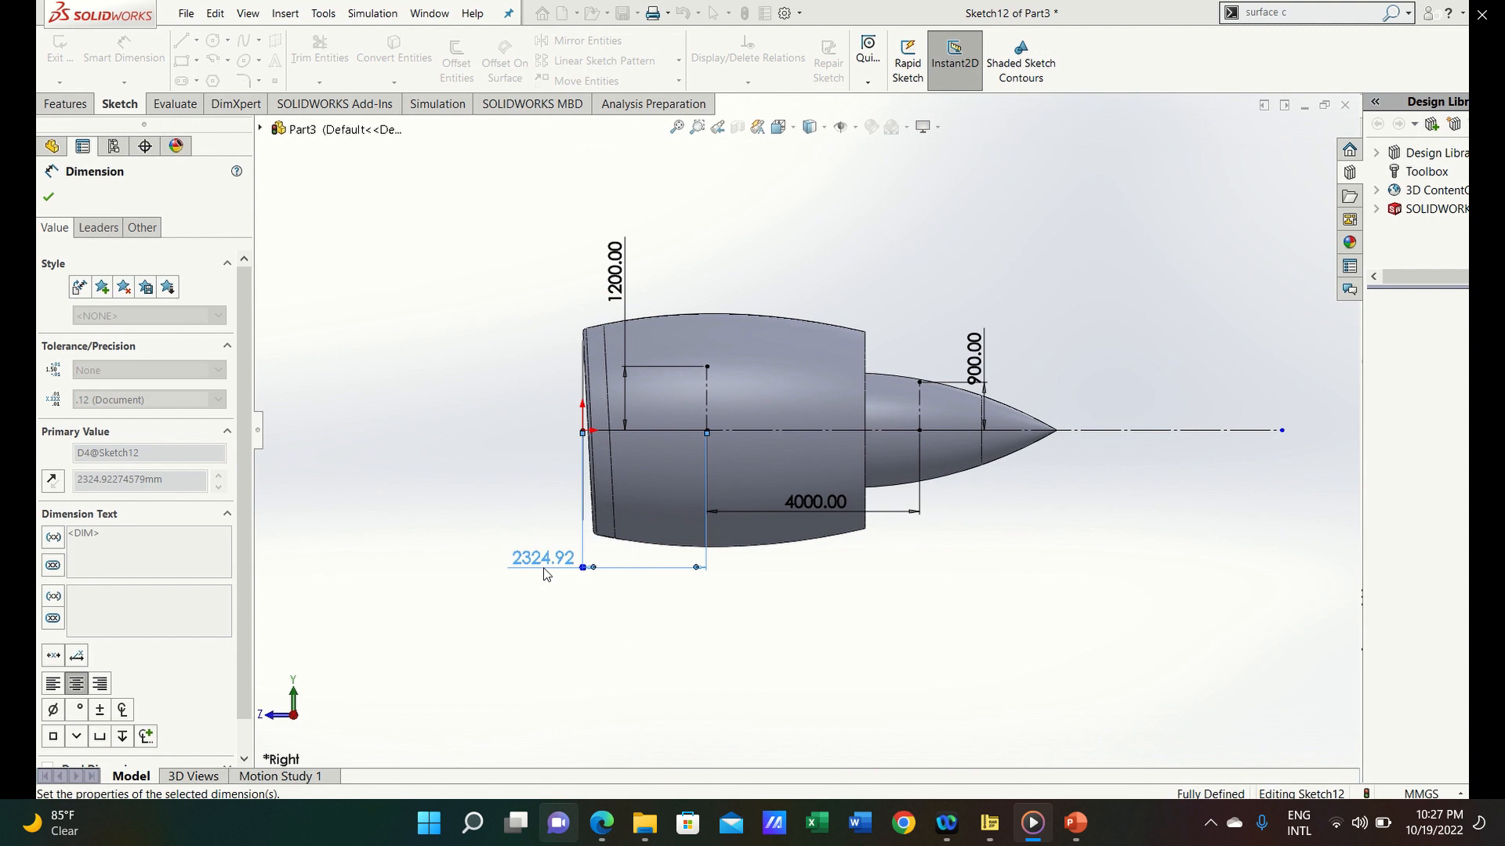
Draw a two-point spline joining the upper endpoints of the two vertical construction lines
key(s)
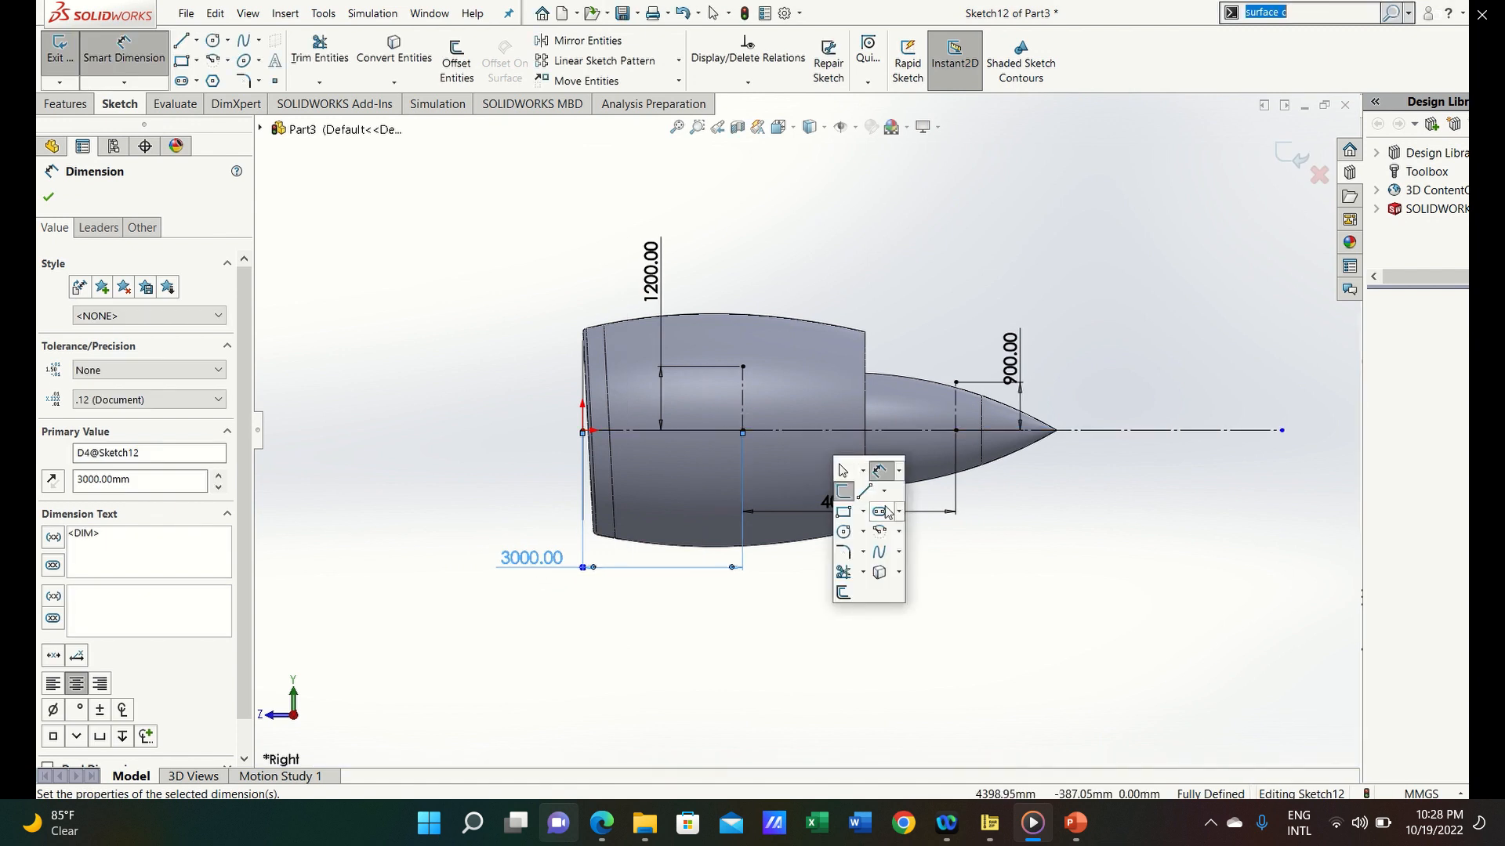
click(882, 551)
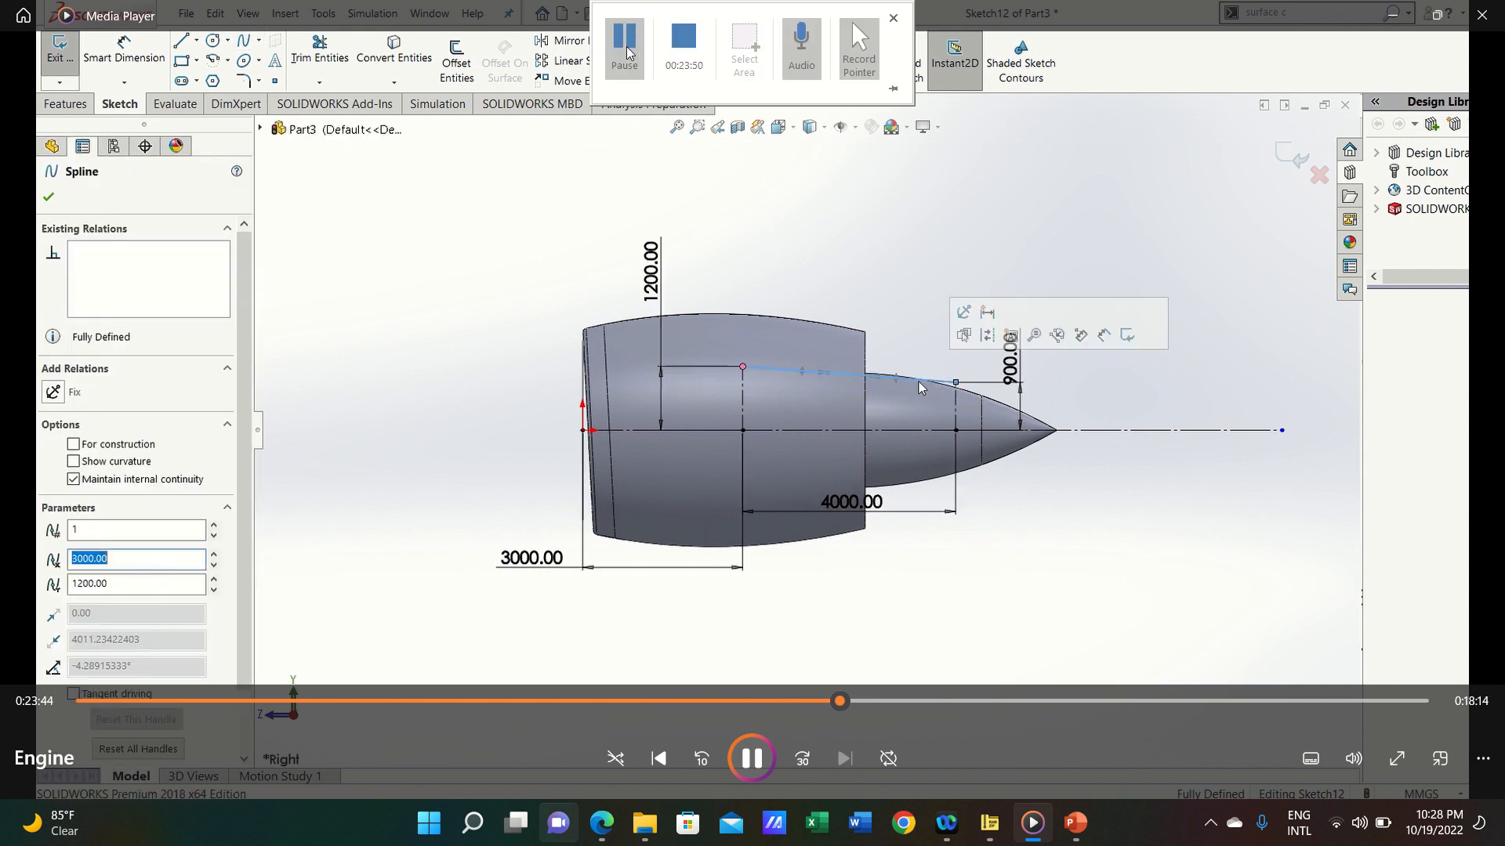
click(751, 758)
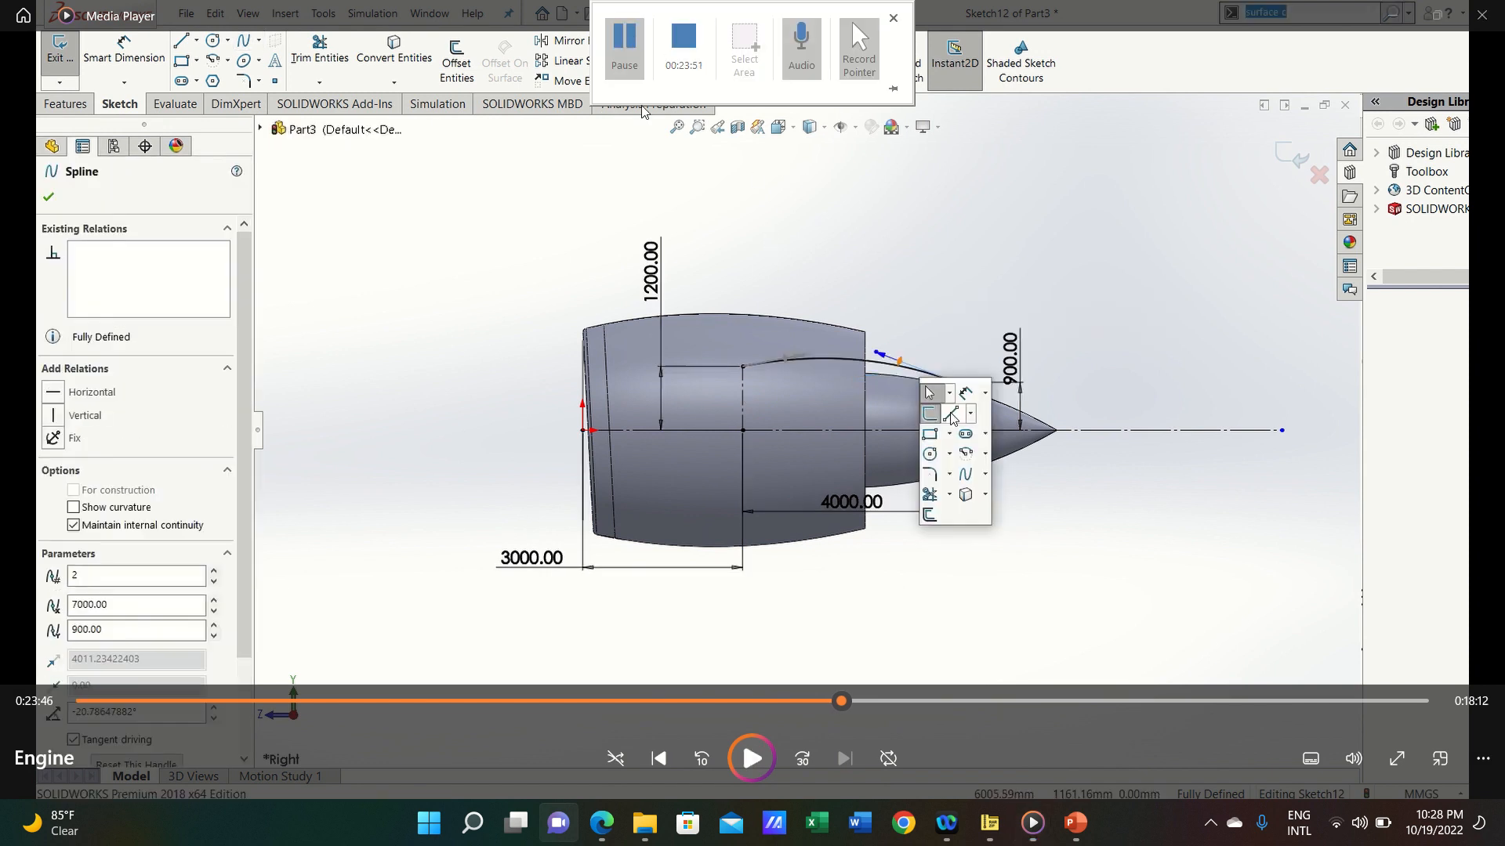
click(753, 758)
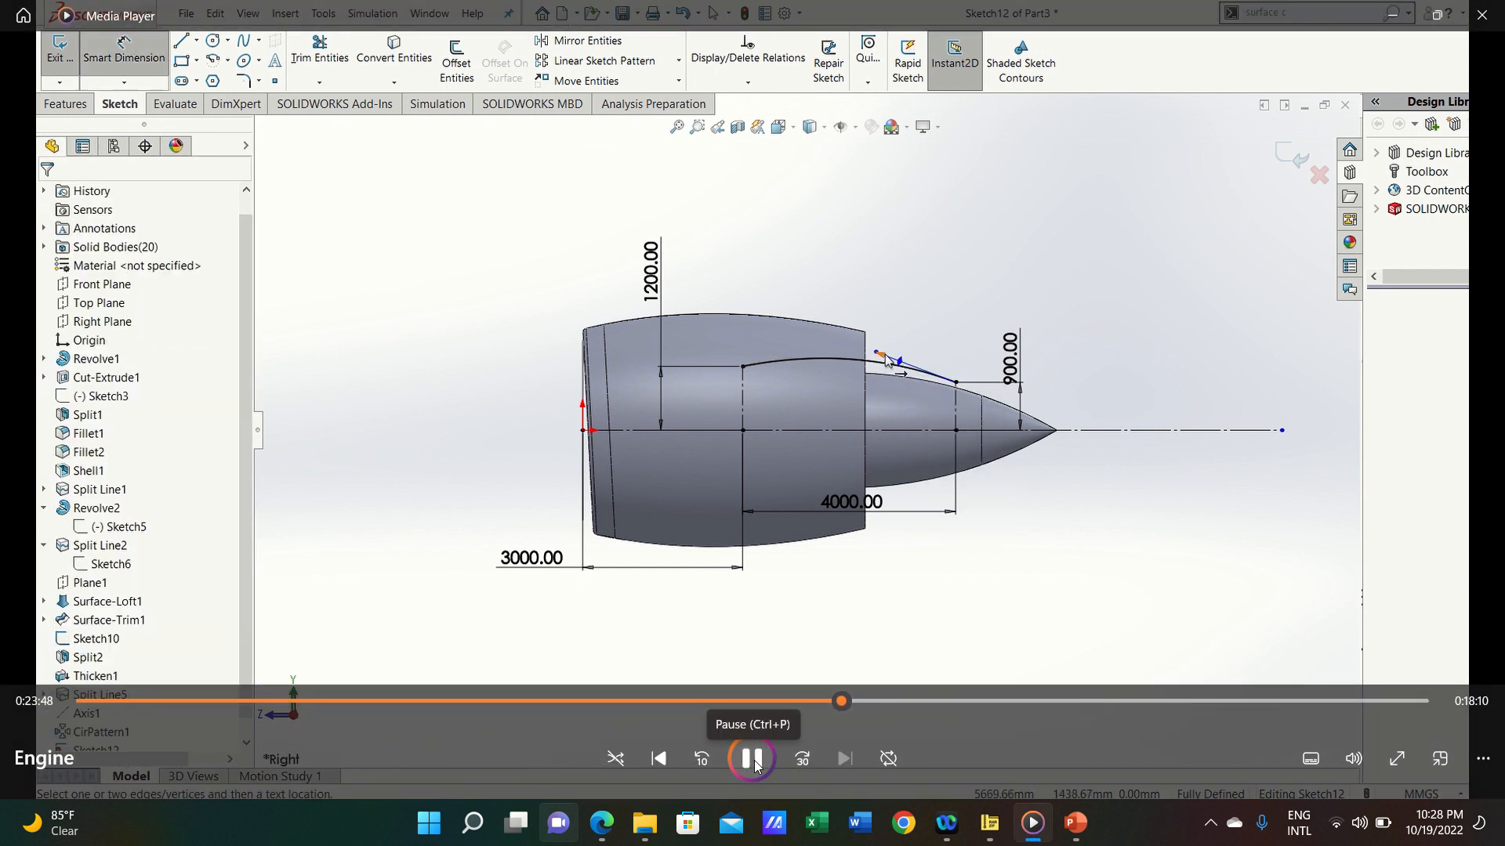
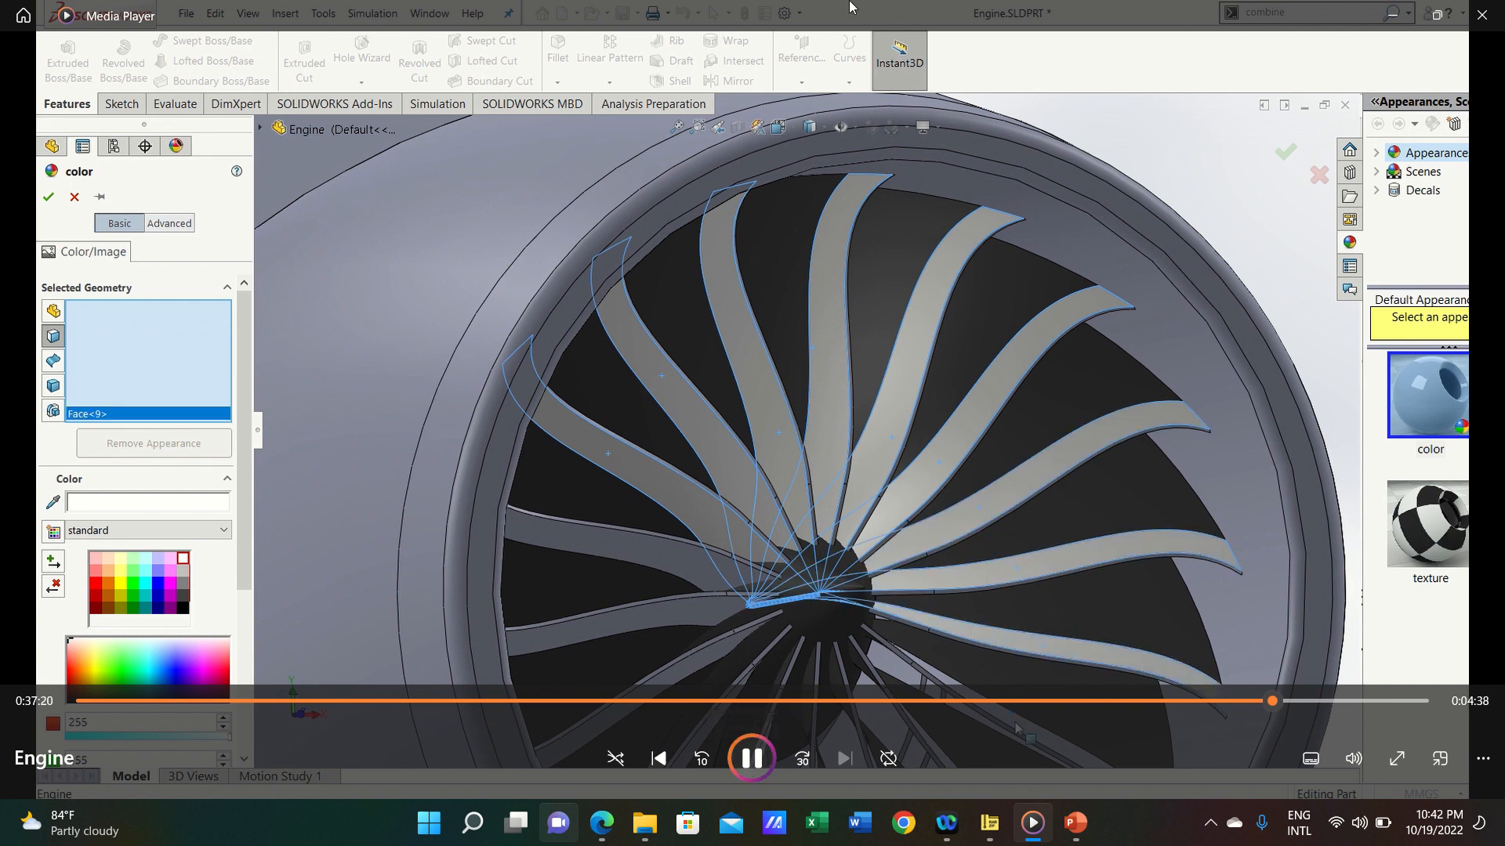
mouse_move(668, 53)
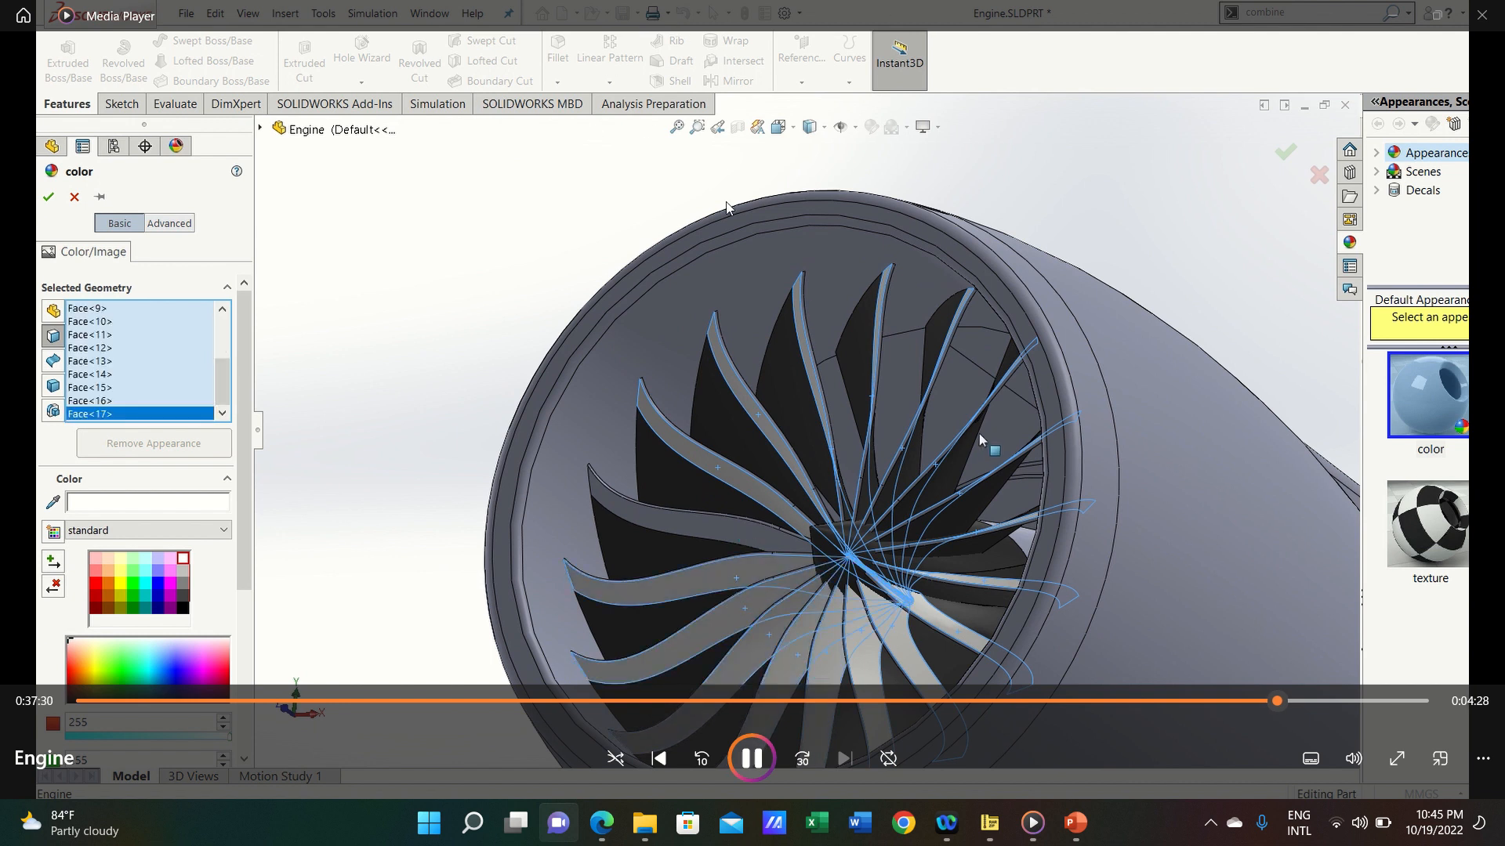
click(626, 47)
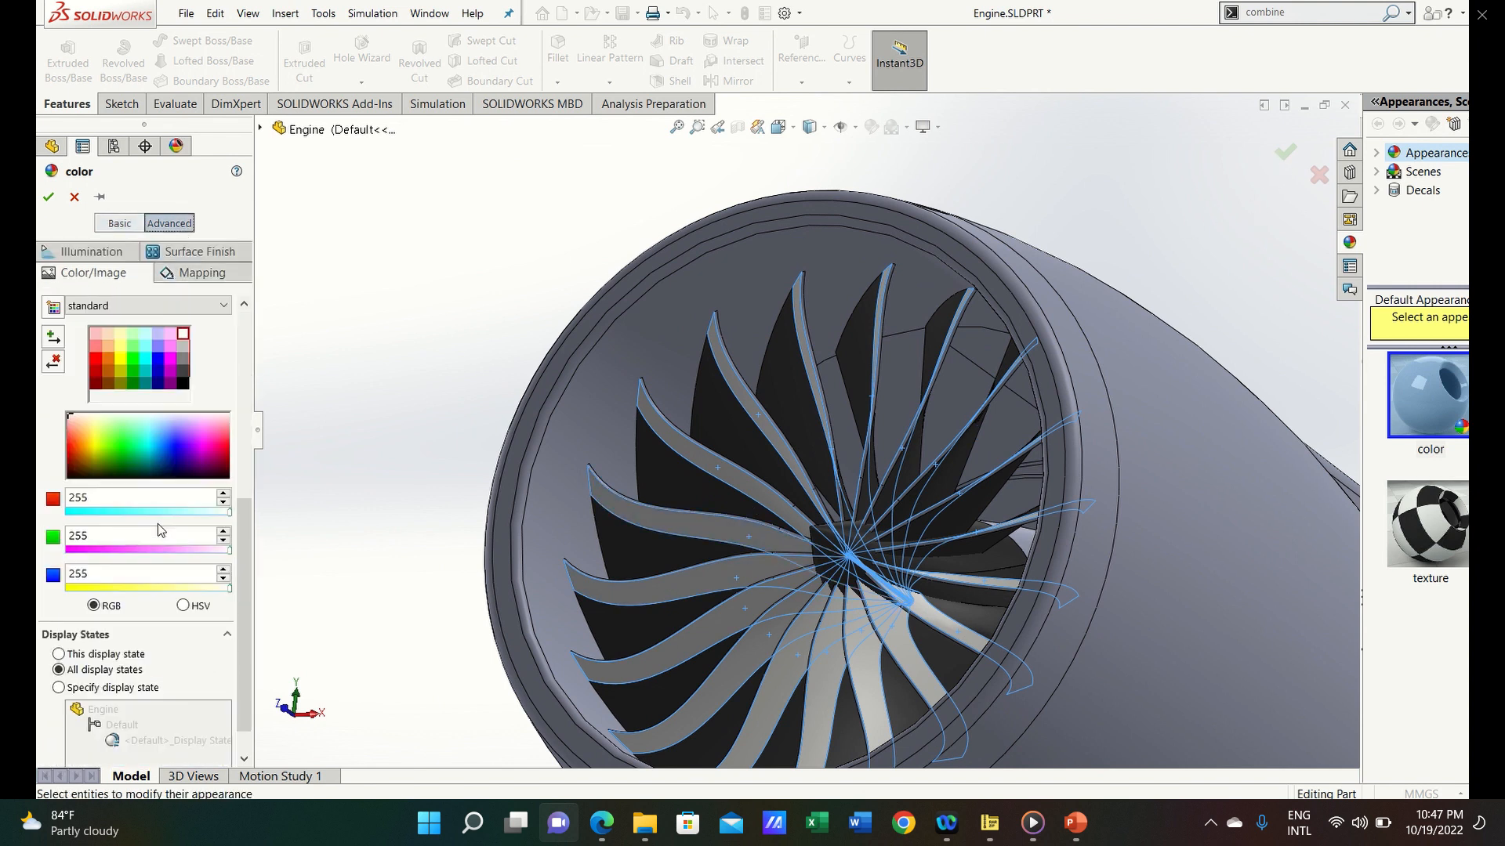
Set the luminous intensity of the selected fan blade edge faces to 30 w/srm^2 and apply the white appearance
click(92, 272)
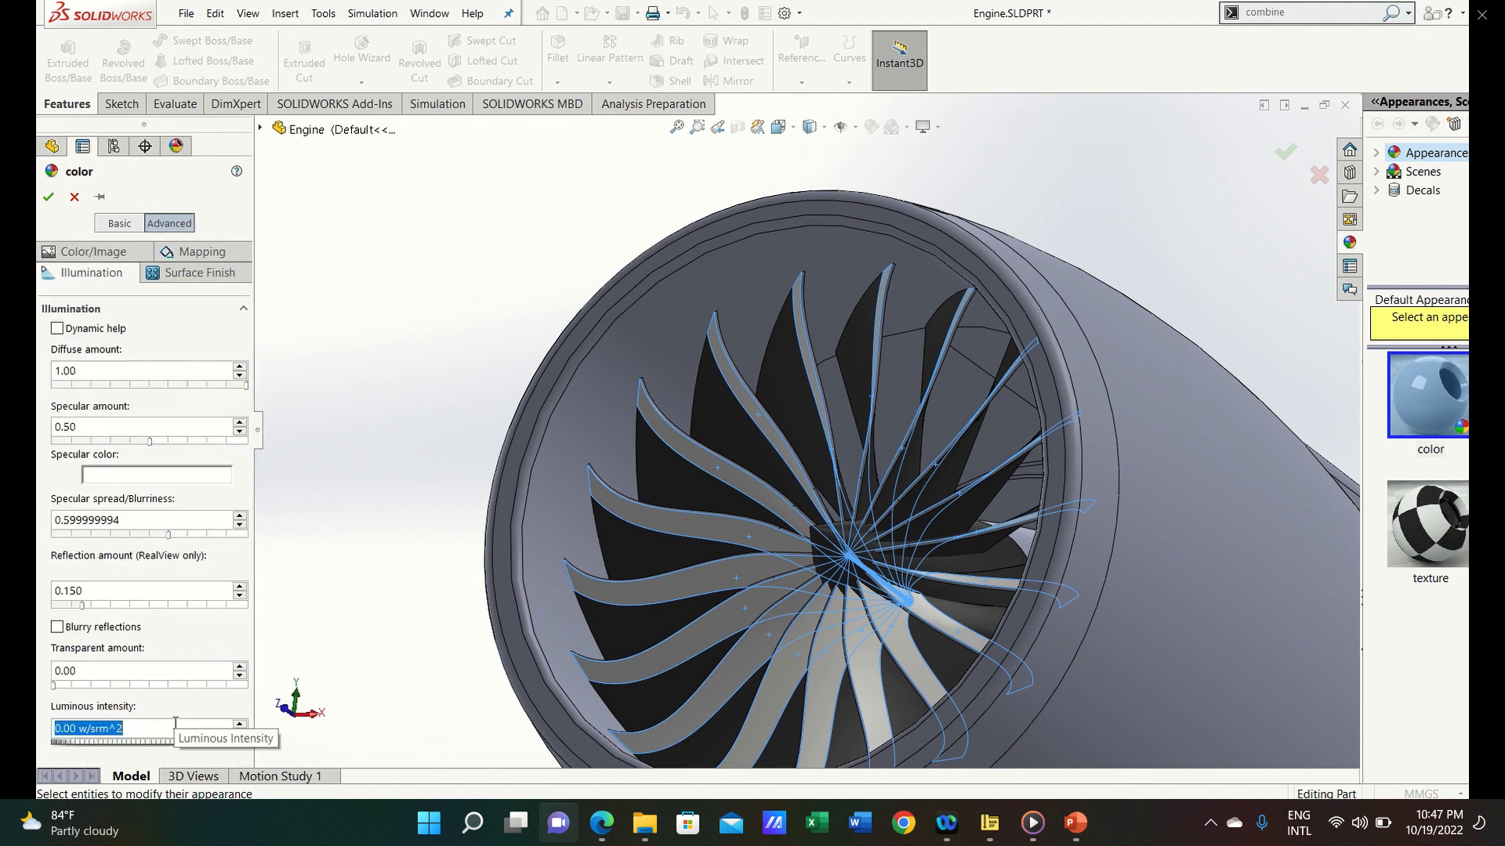
text(30)
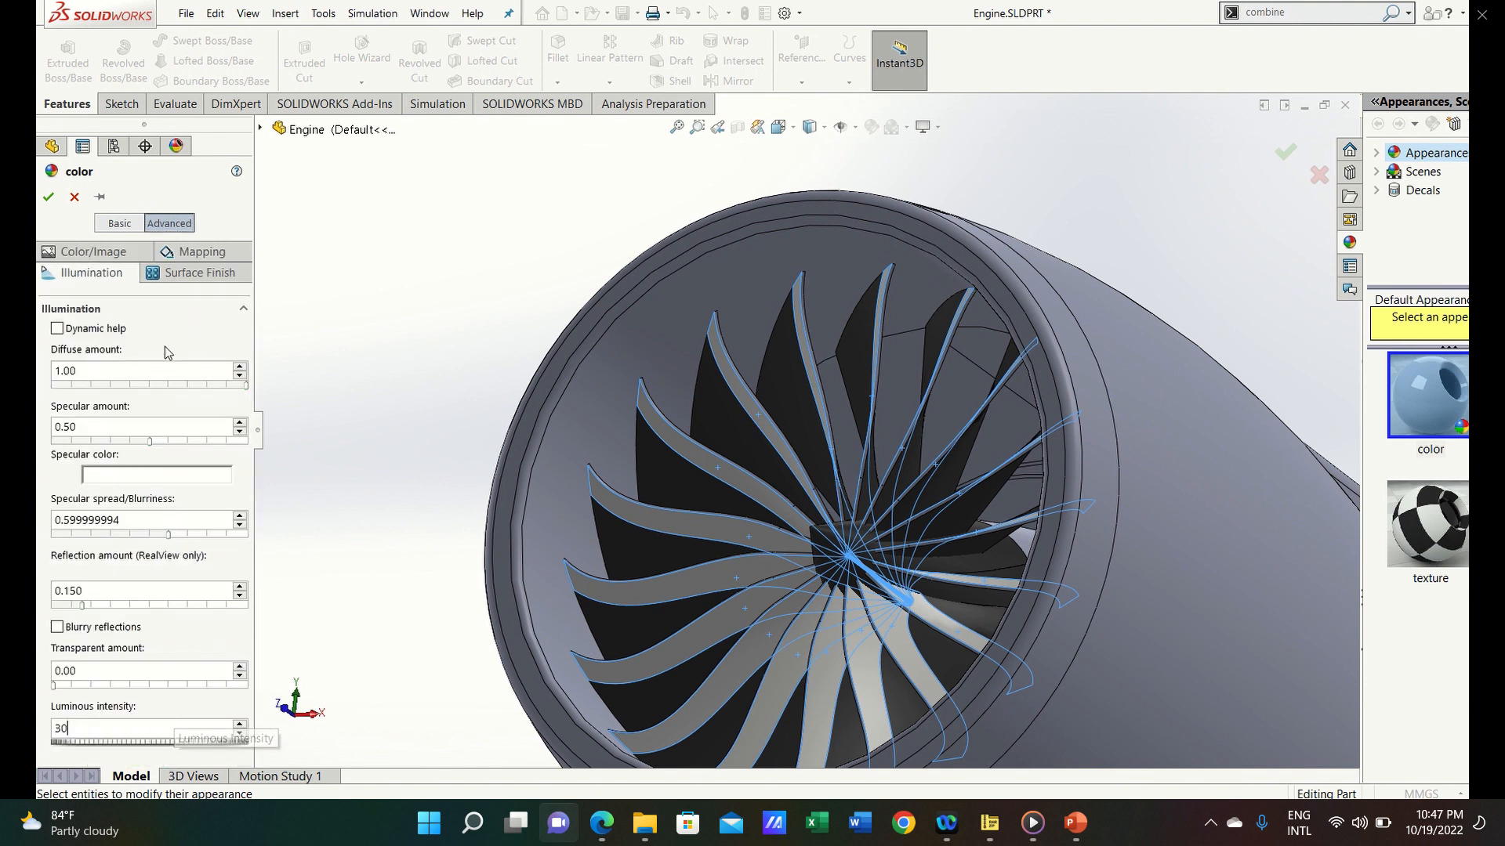
key(Return)
click(47, 196)
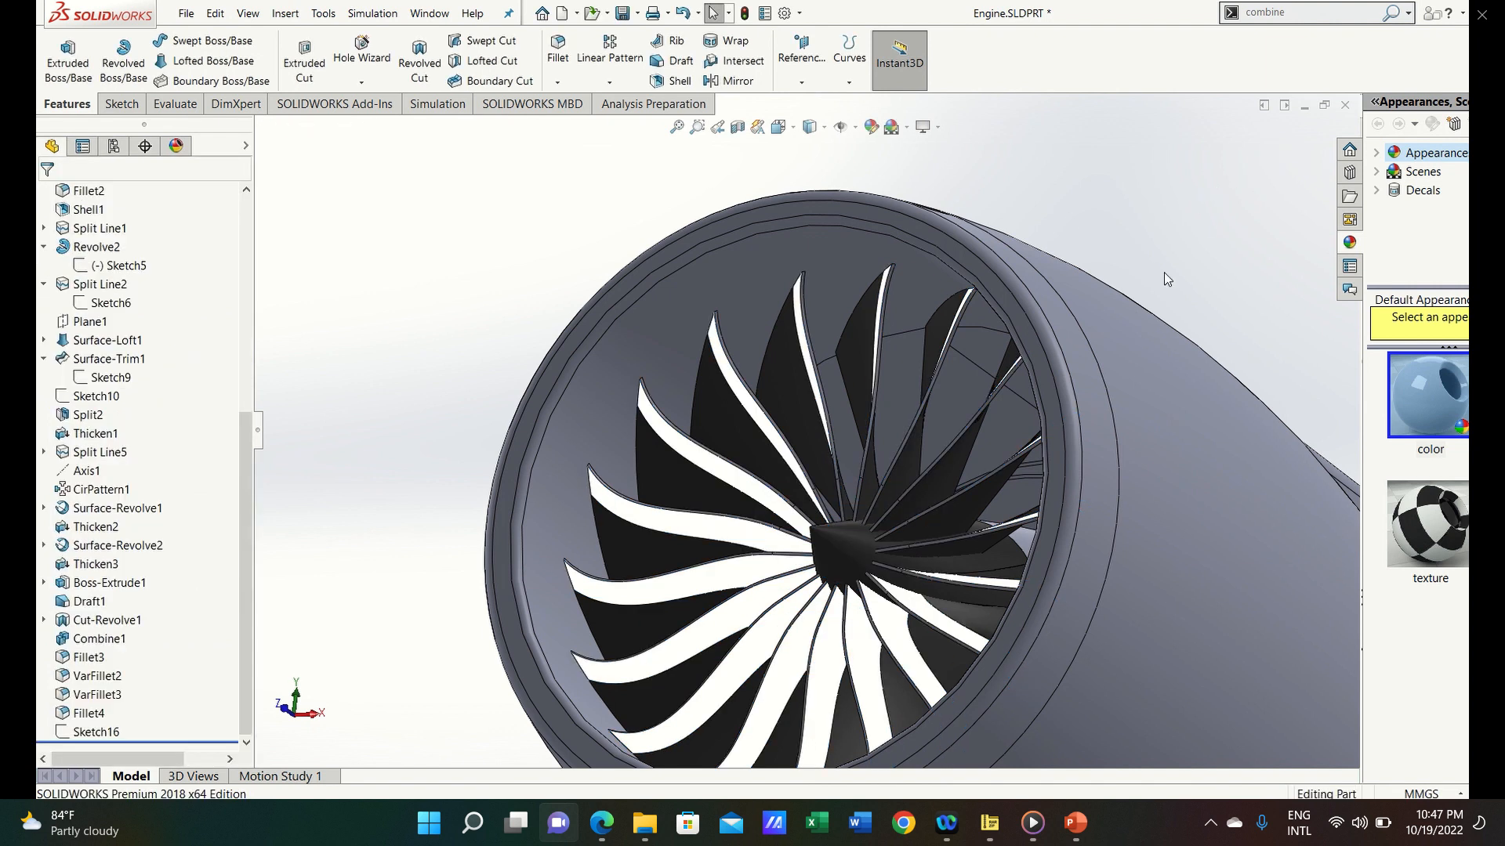
scroll(1176, 298, up, 5)
middle_drag(1188, 439, 1179, 504)
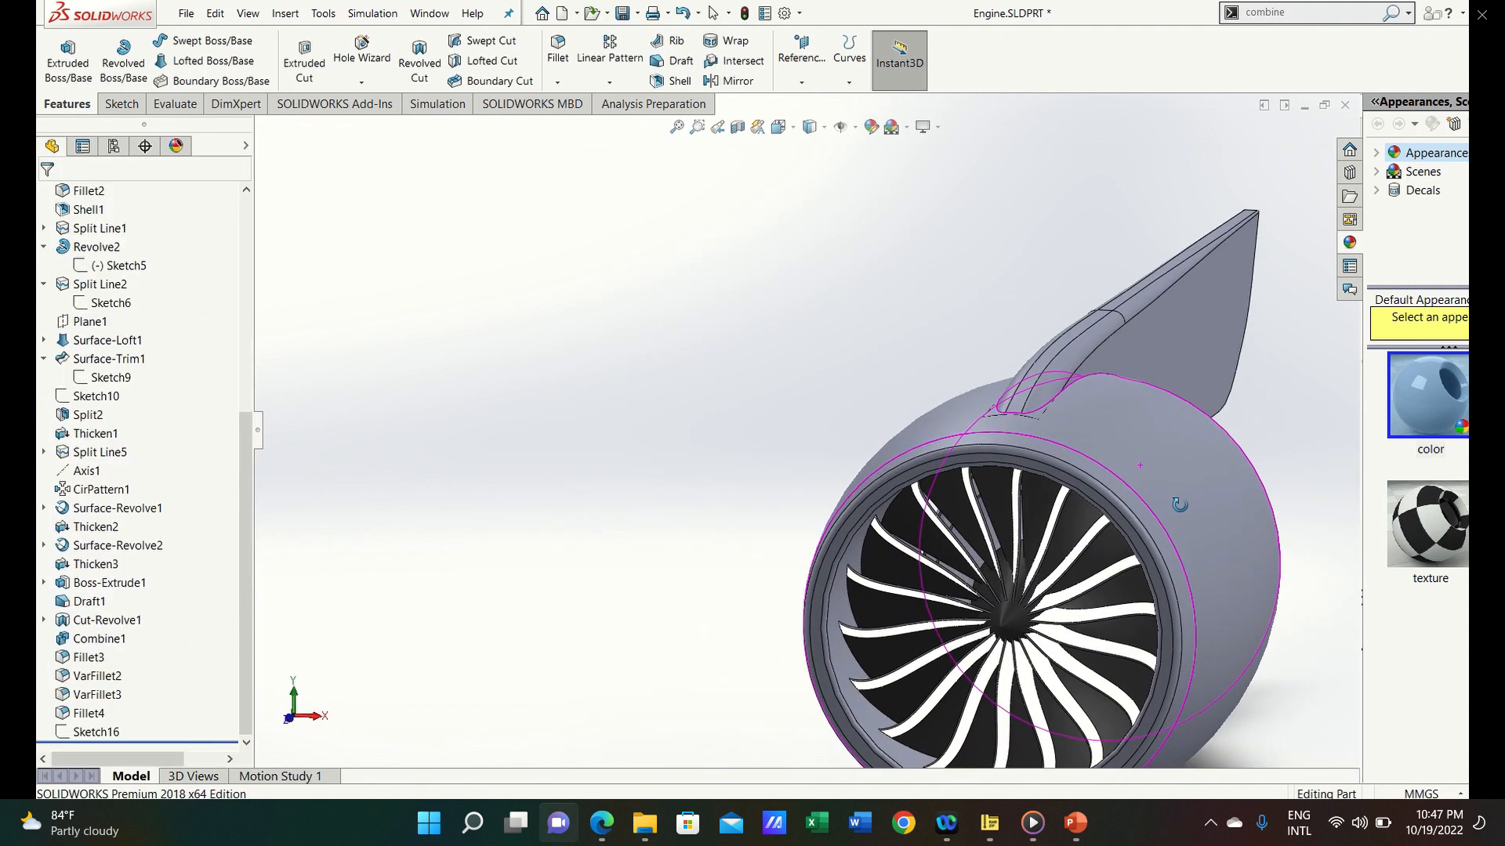
click(581, 87)
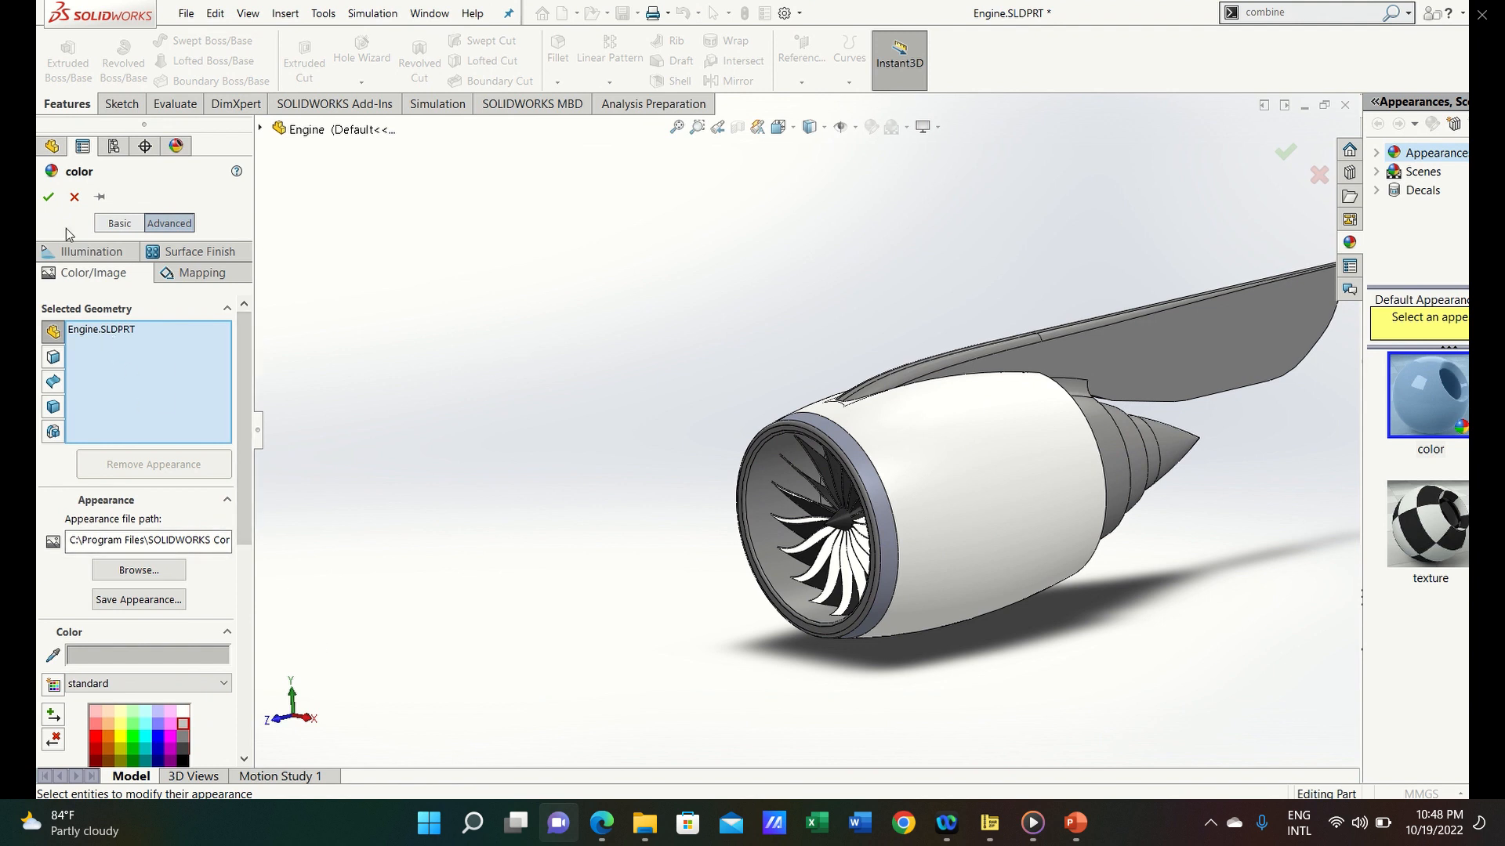
middle_drag(668, 507, 909, 648)
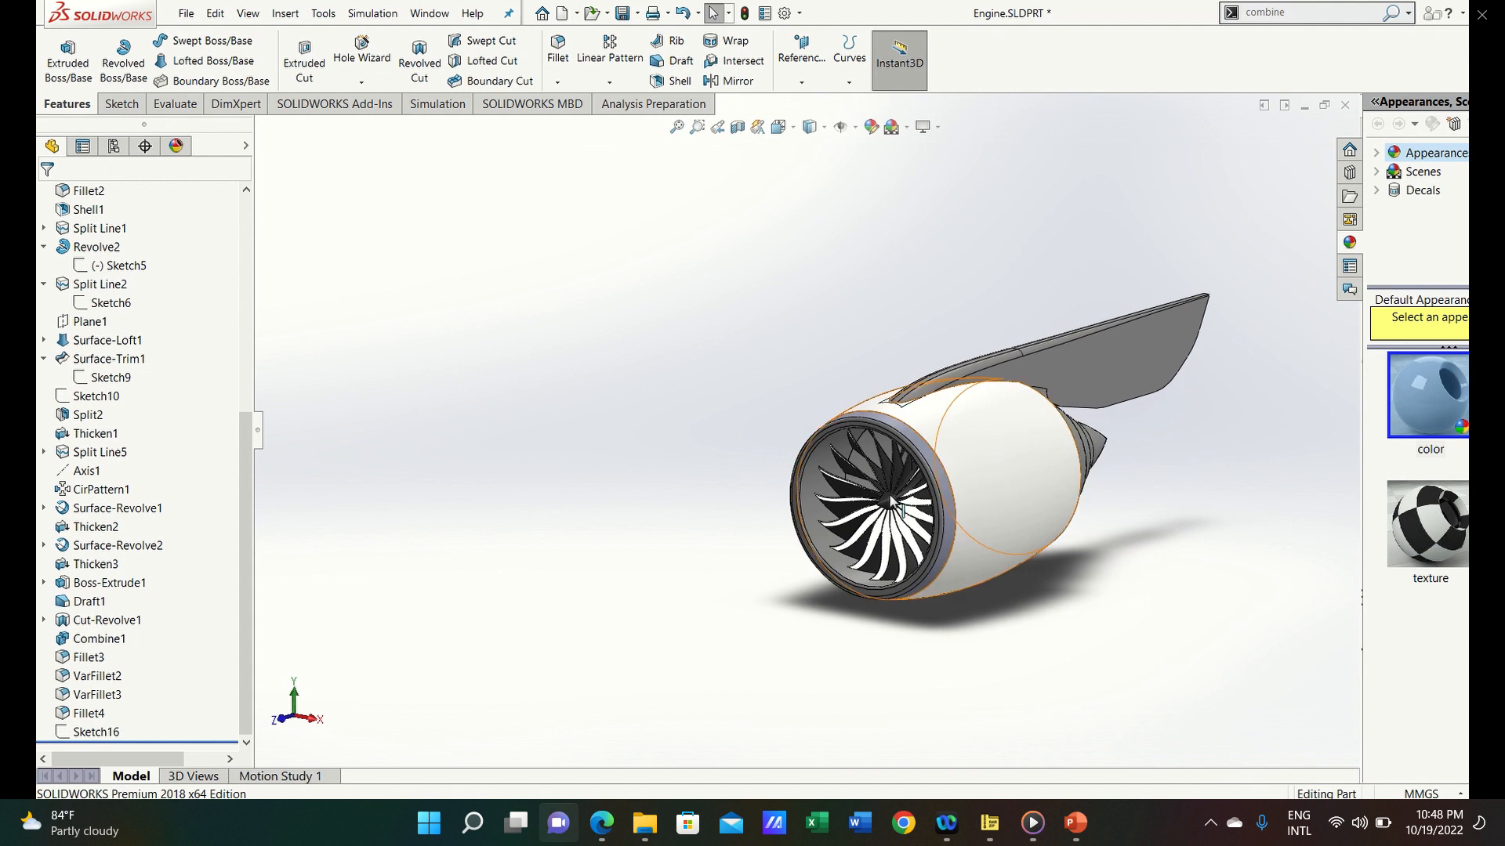
Sketch a circle centred on the origin on the Front Plane and dimension its diameter to 280 mm
scroll(110, 343, up, 5)
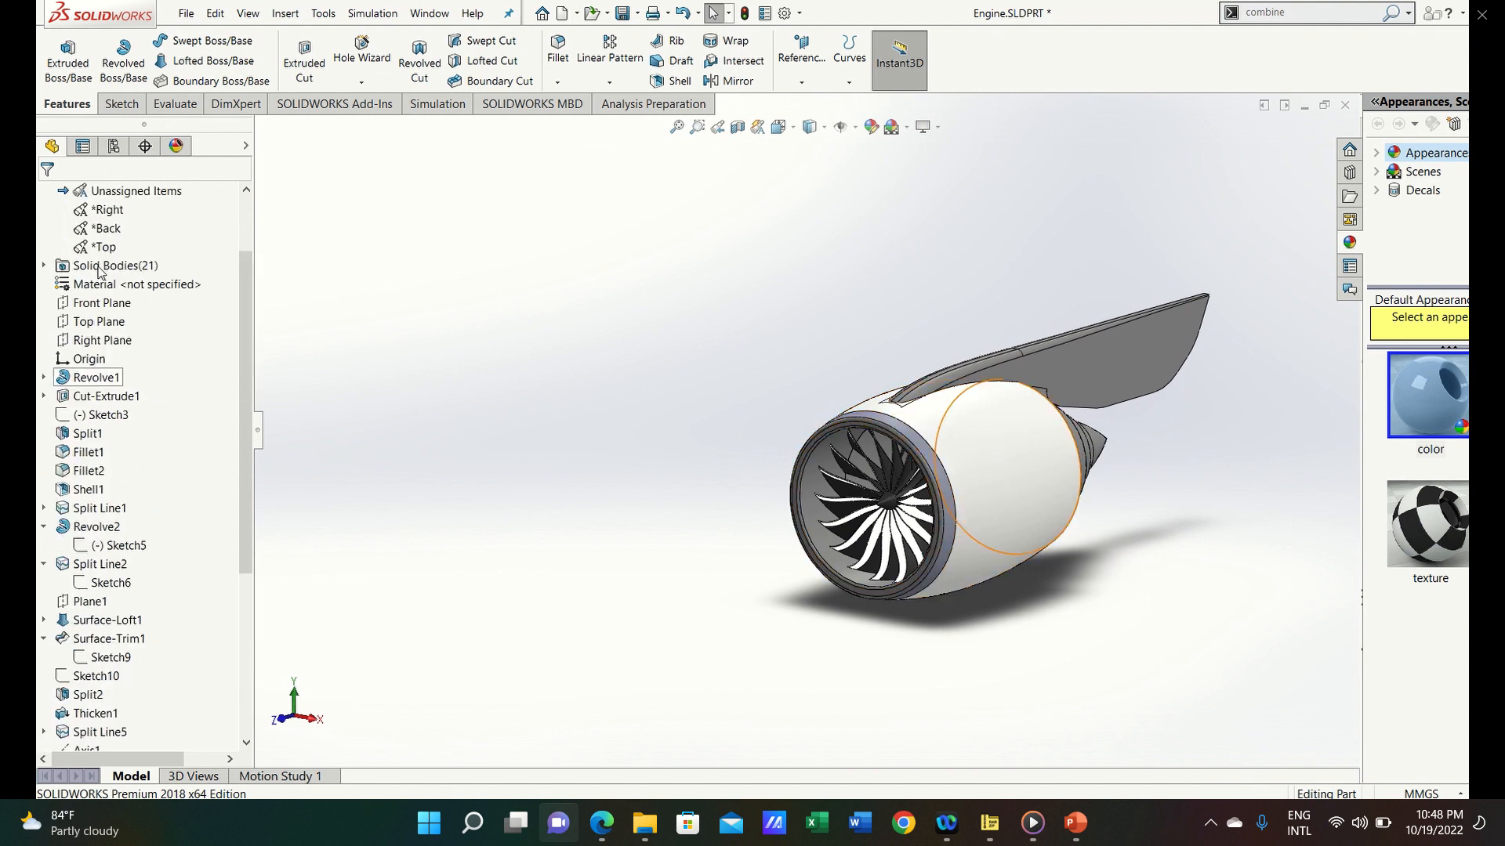
scroll(110, 294, up, 2)
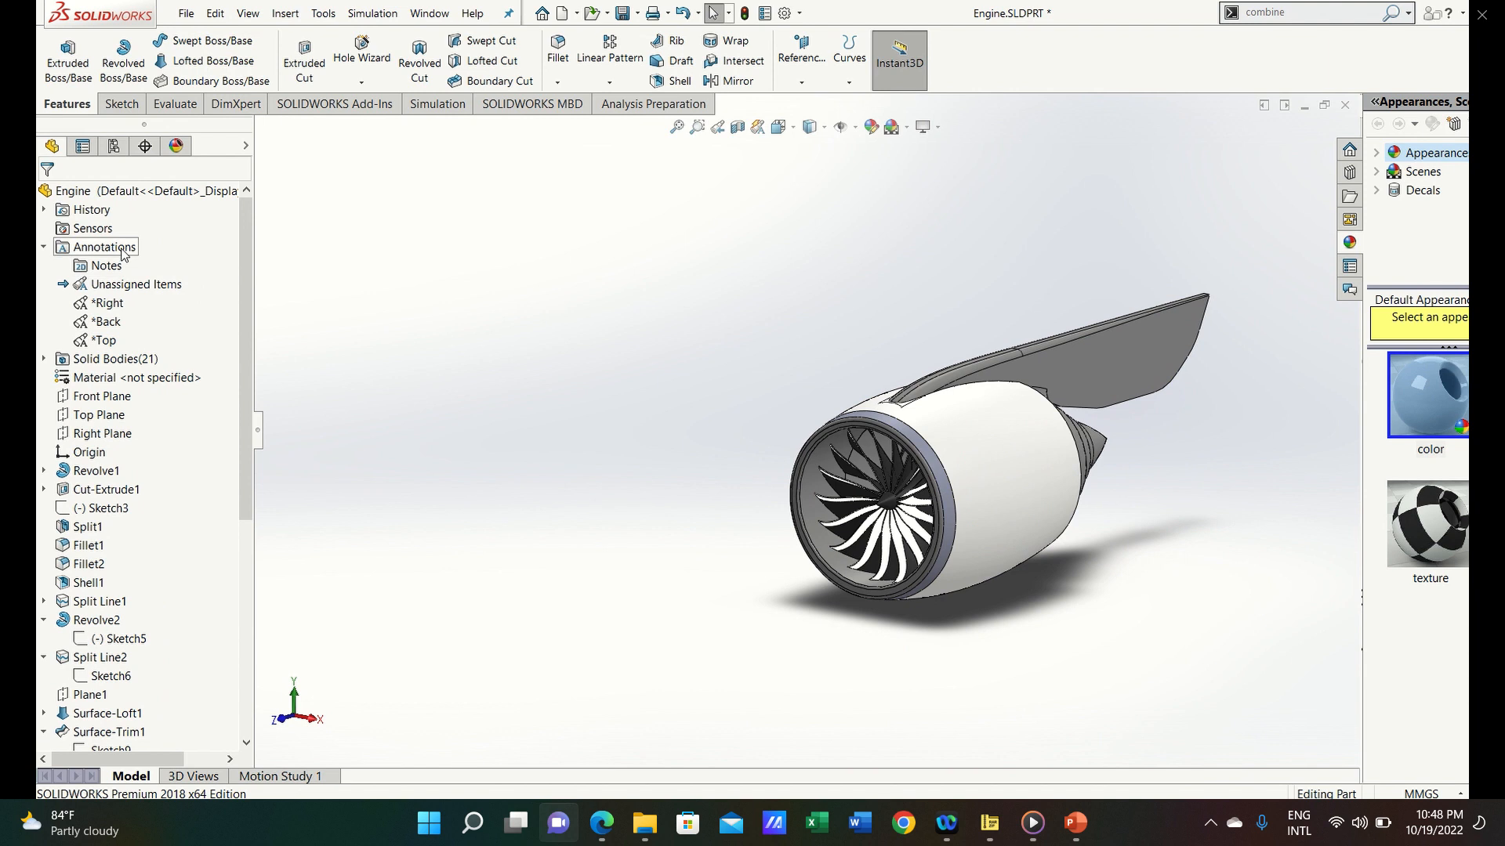
click(46, 247)
click(105, 304)
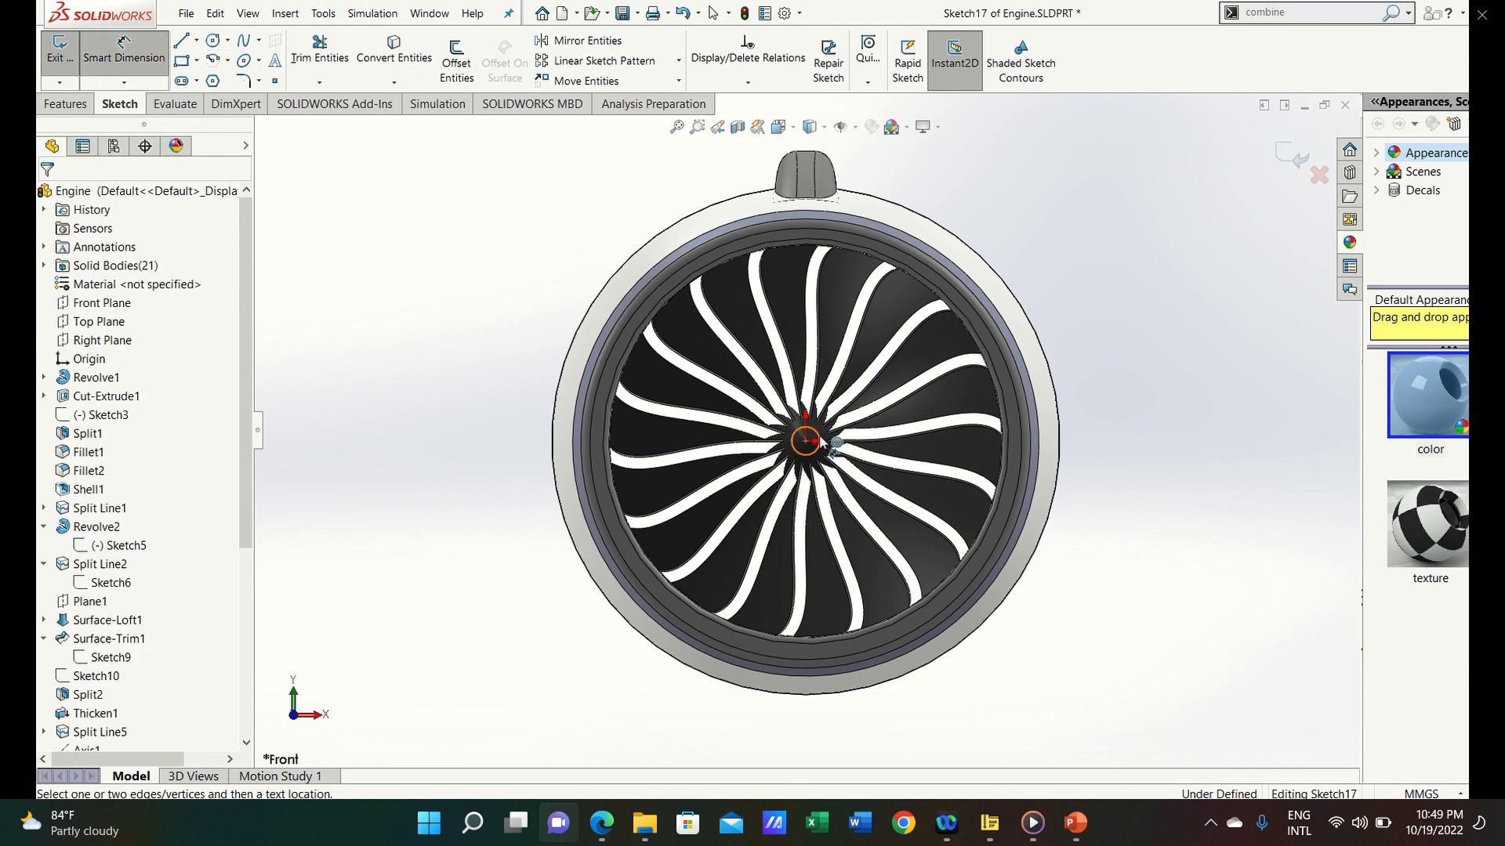
click(820, 441)
click(849, 422)
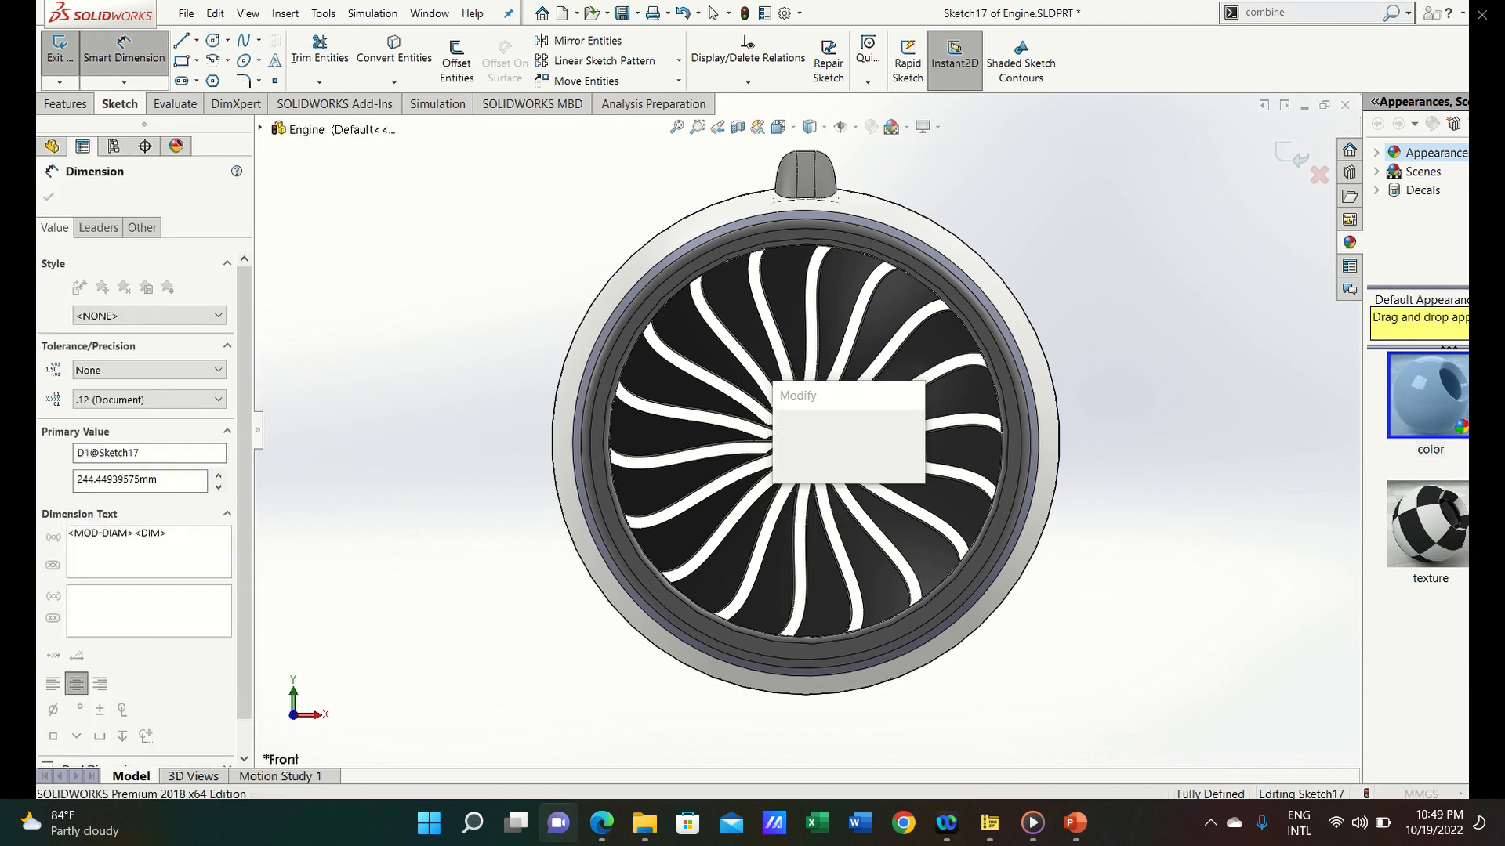
text(280)
key(Return)
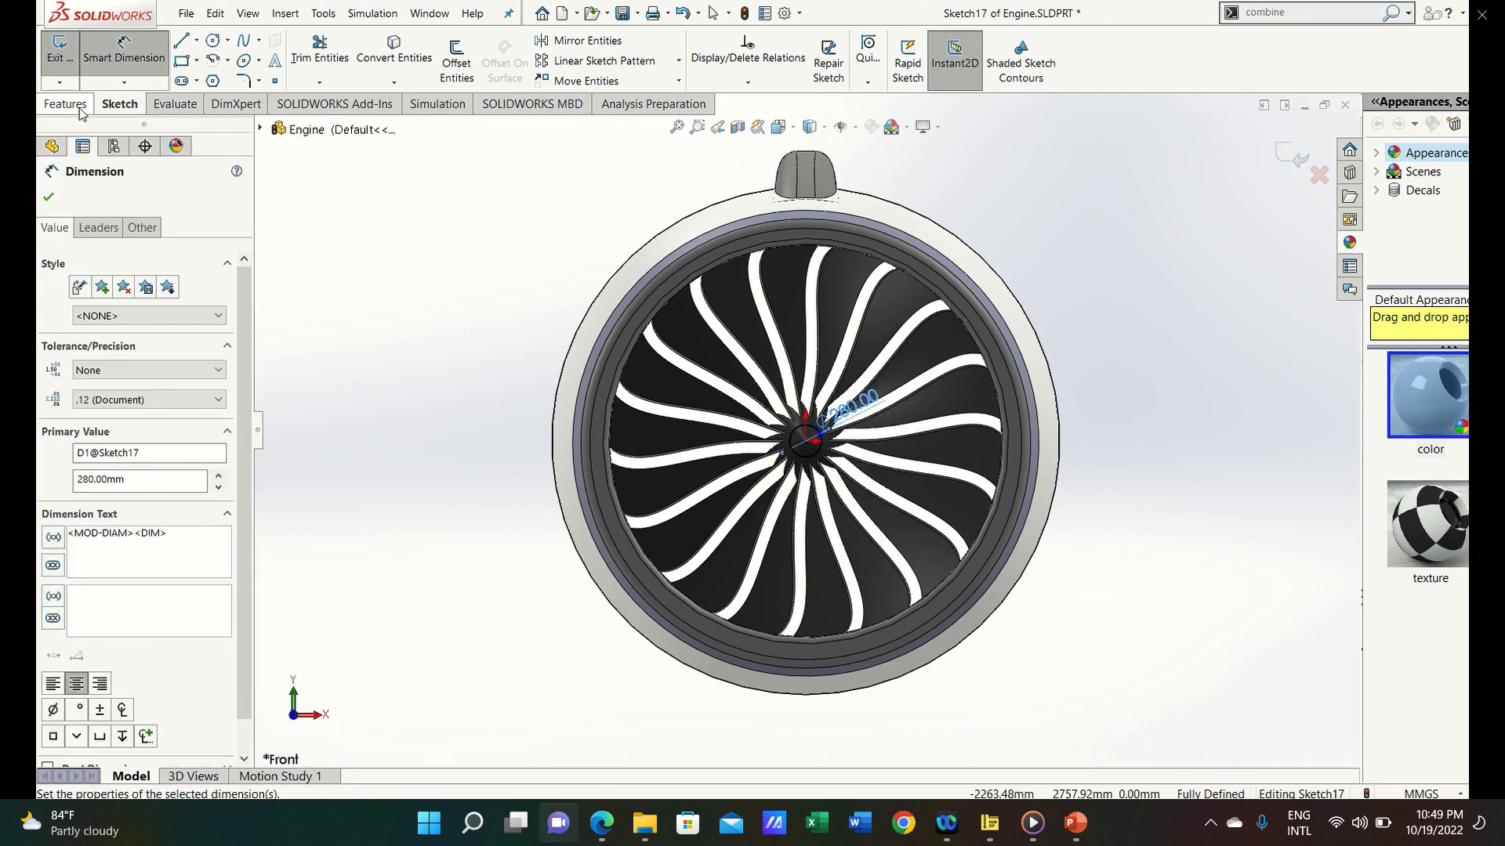
Start a constant-pitch helix from the 280 mm circle with a 500 mm pitch and 3 revolutions
click(79, 111)
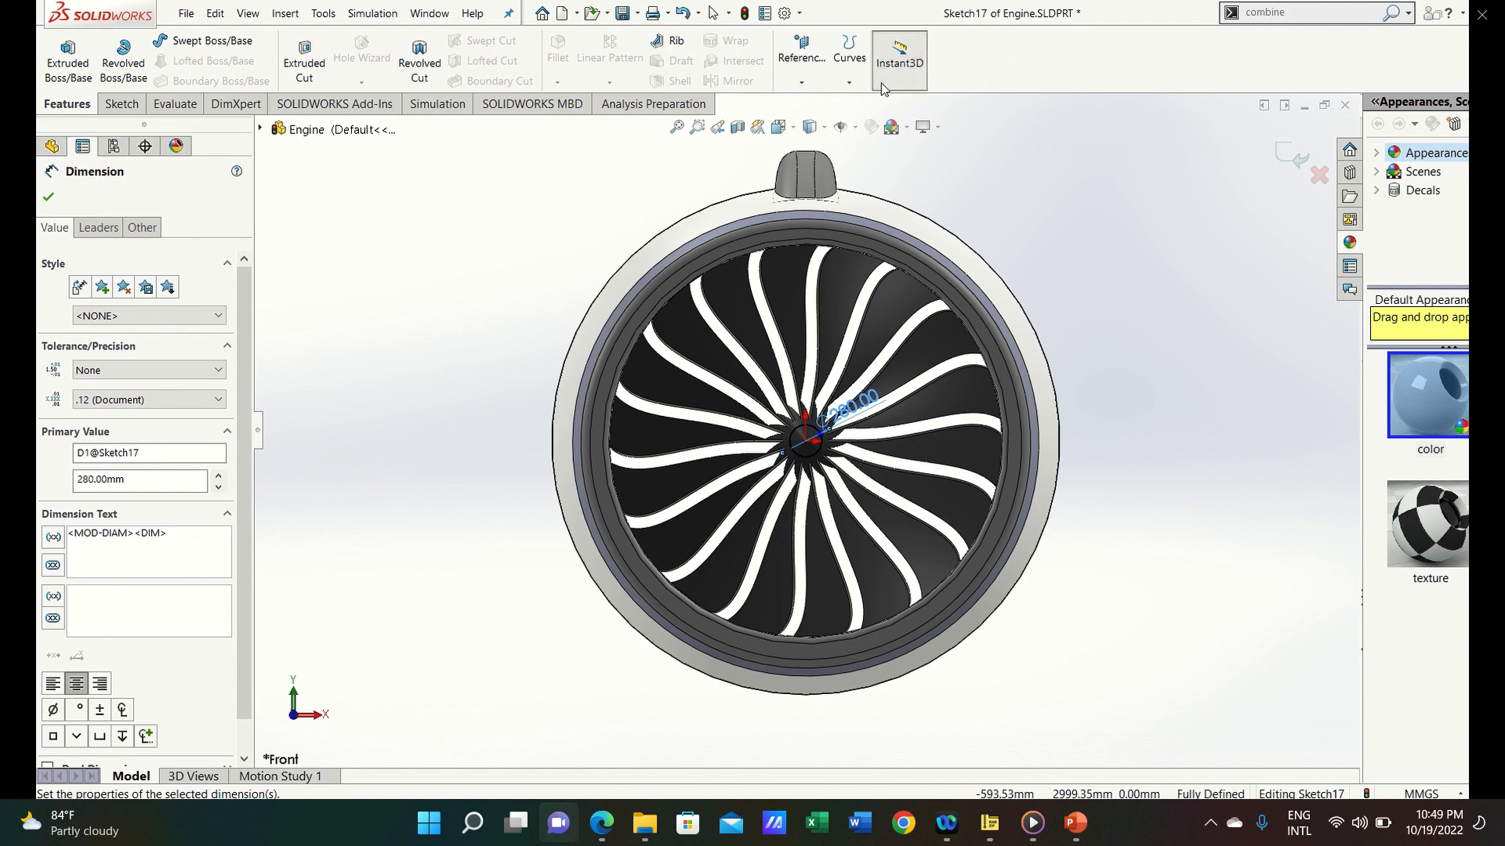
click(849, 59)
click(888, 122)
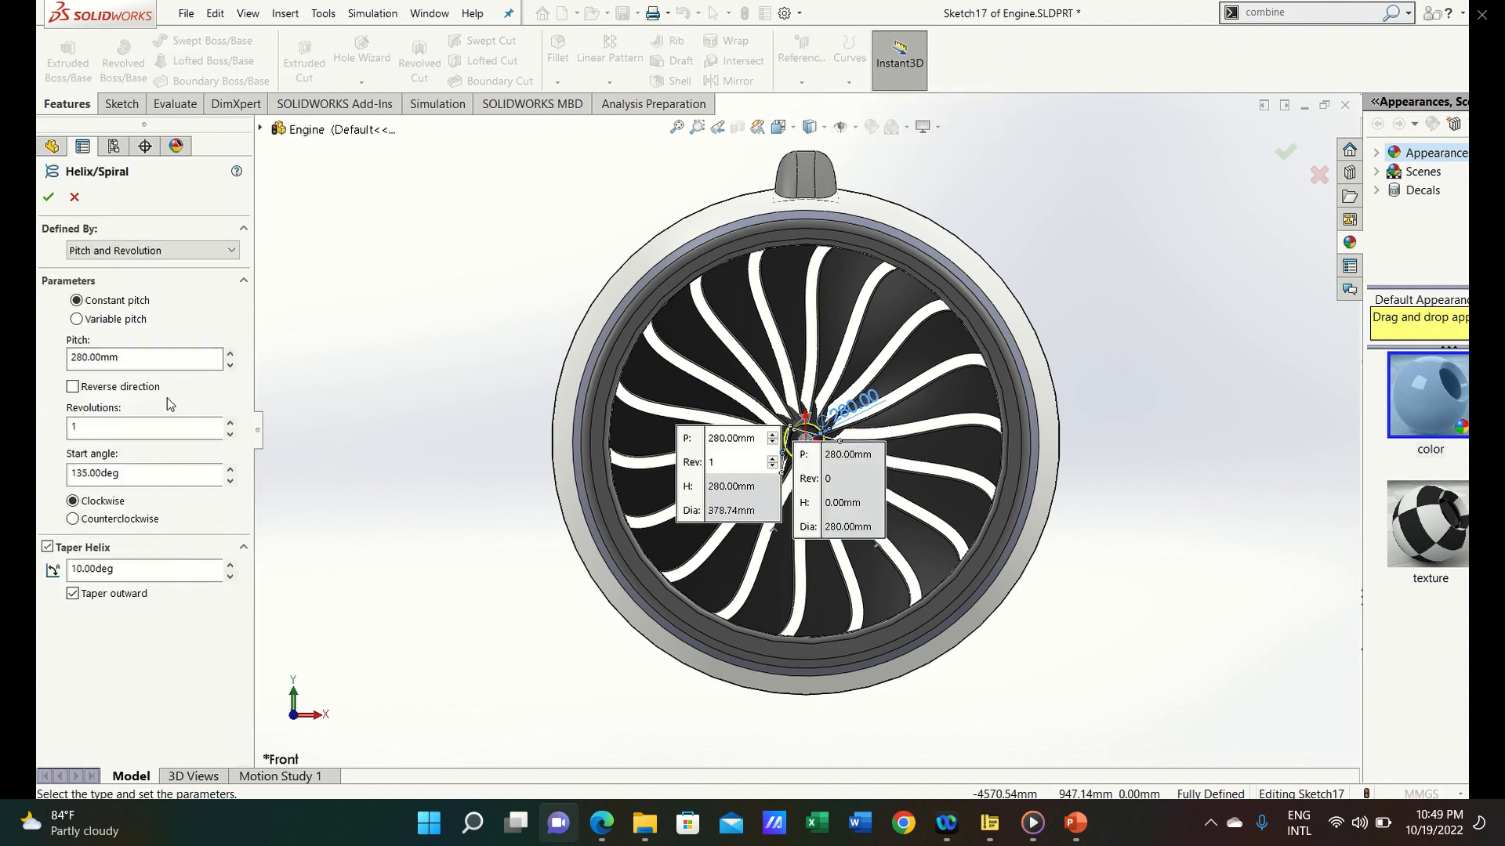
drag(125, 358, 55, 360)
drag(102, 424, 62, 421)
text(3)
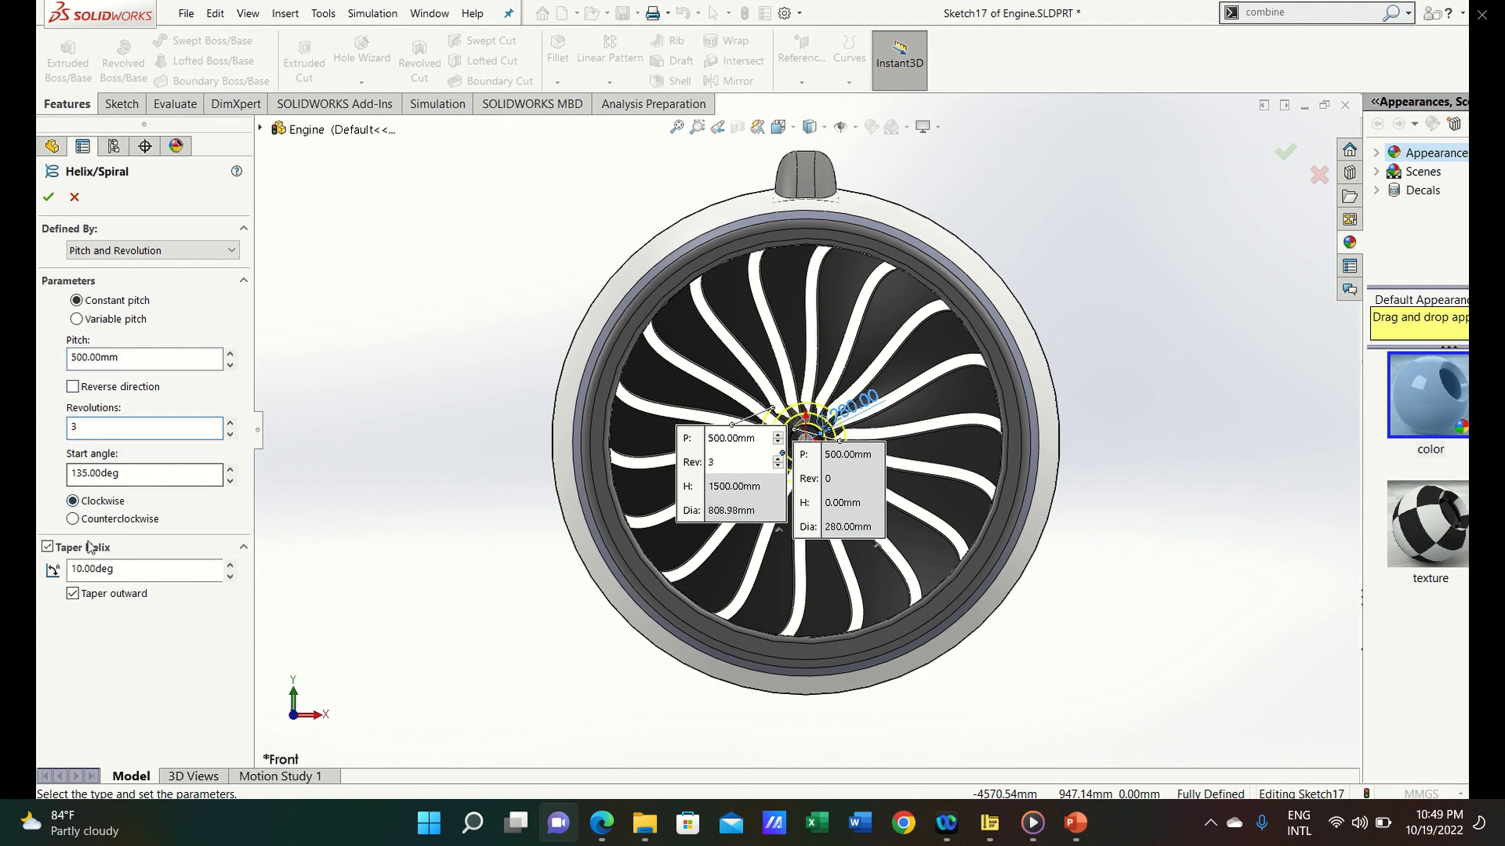
Taper the helix inward at 5.33215888°, set its start angle to 180°, and create it
click(74, 594)
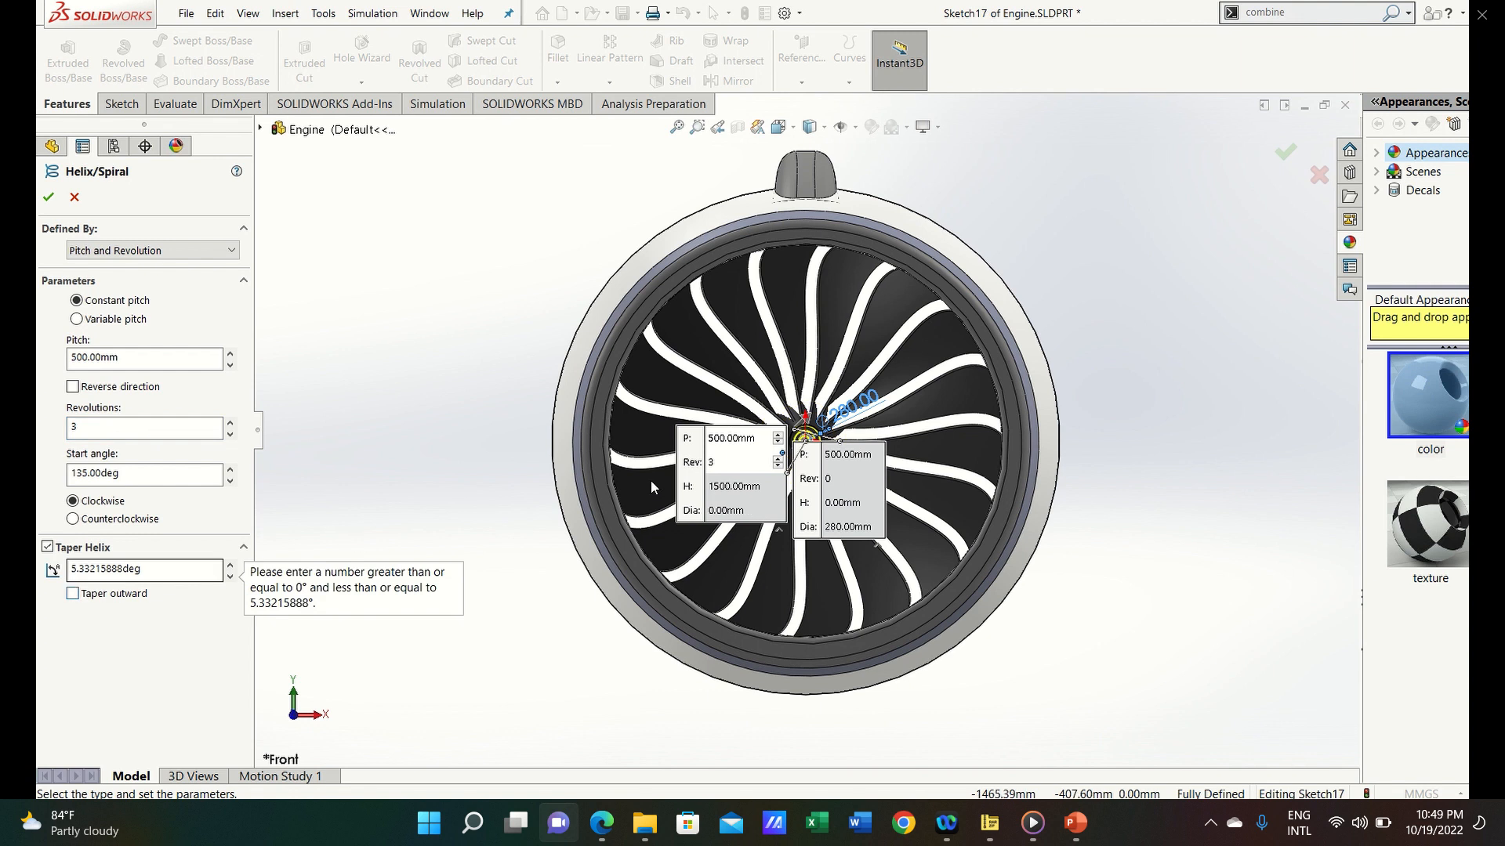
scroll(662, 470, down, 5)
drag(672, 457, 811, 449)
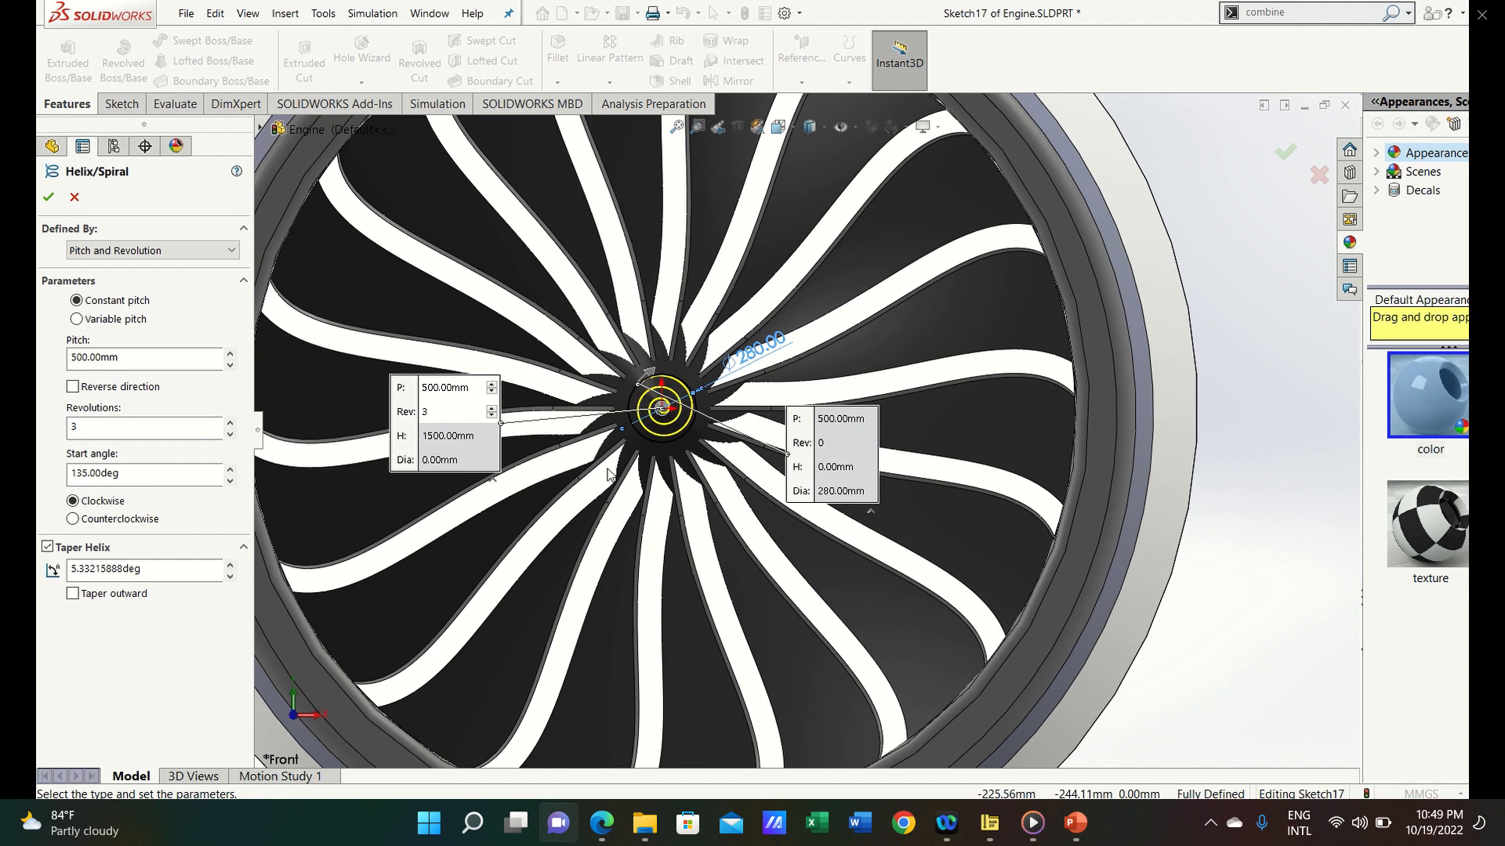
drag(190, 474, 39, 478)
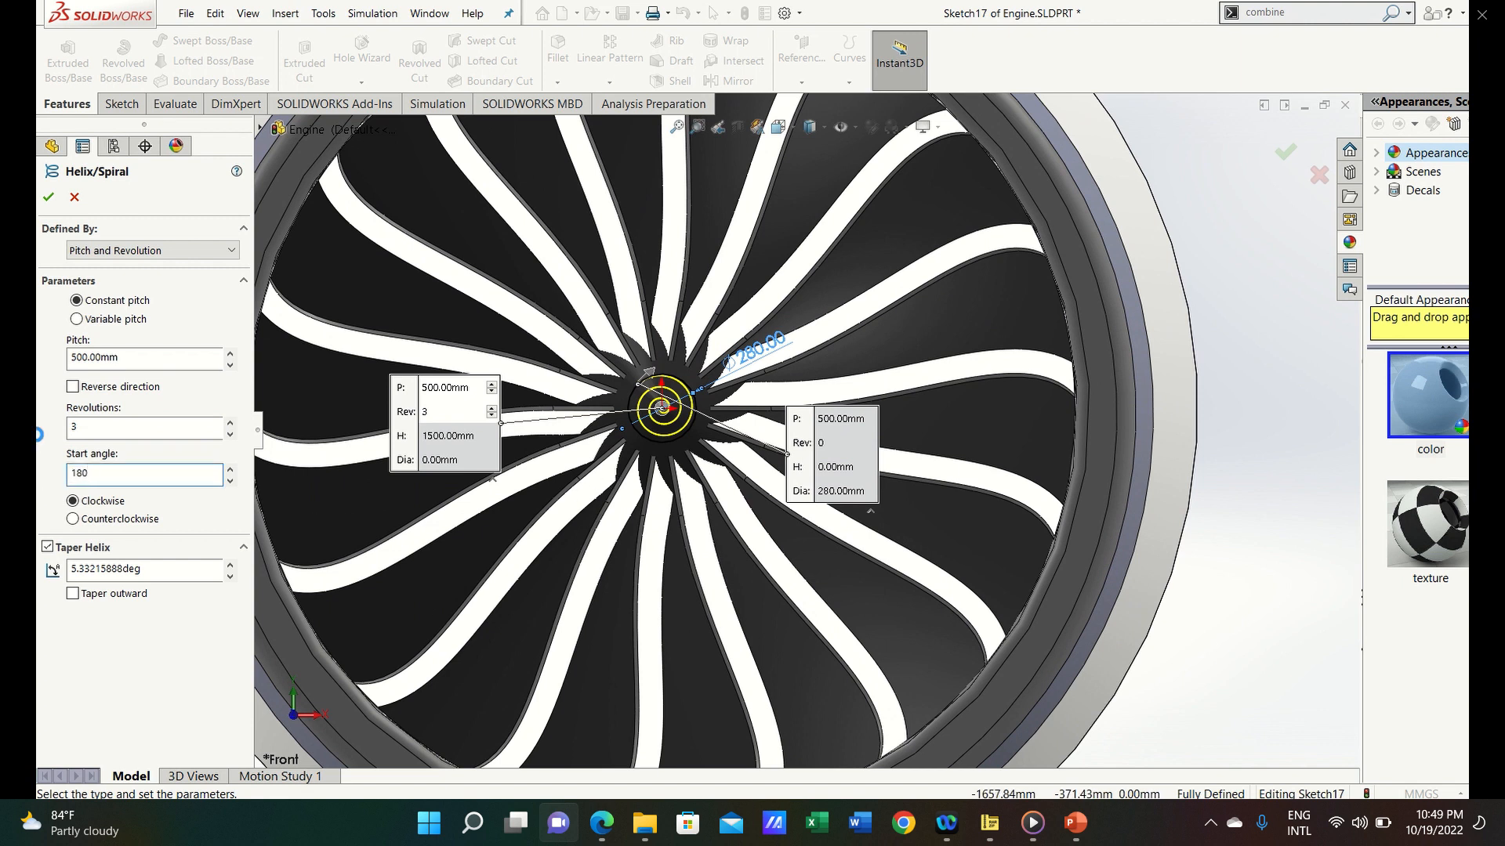
key(Return)
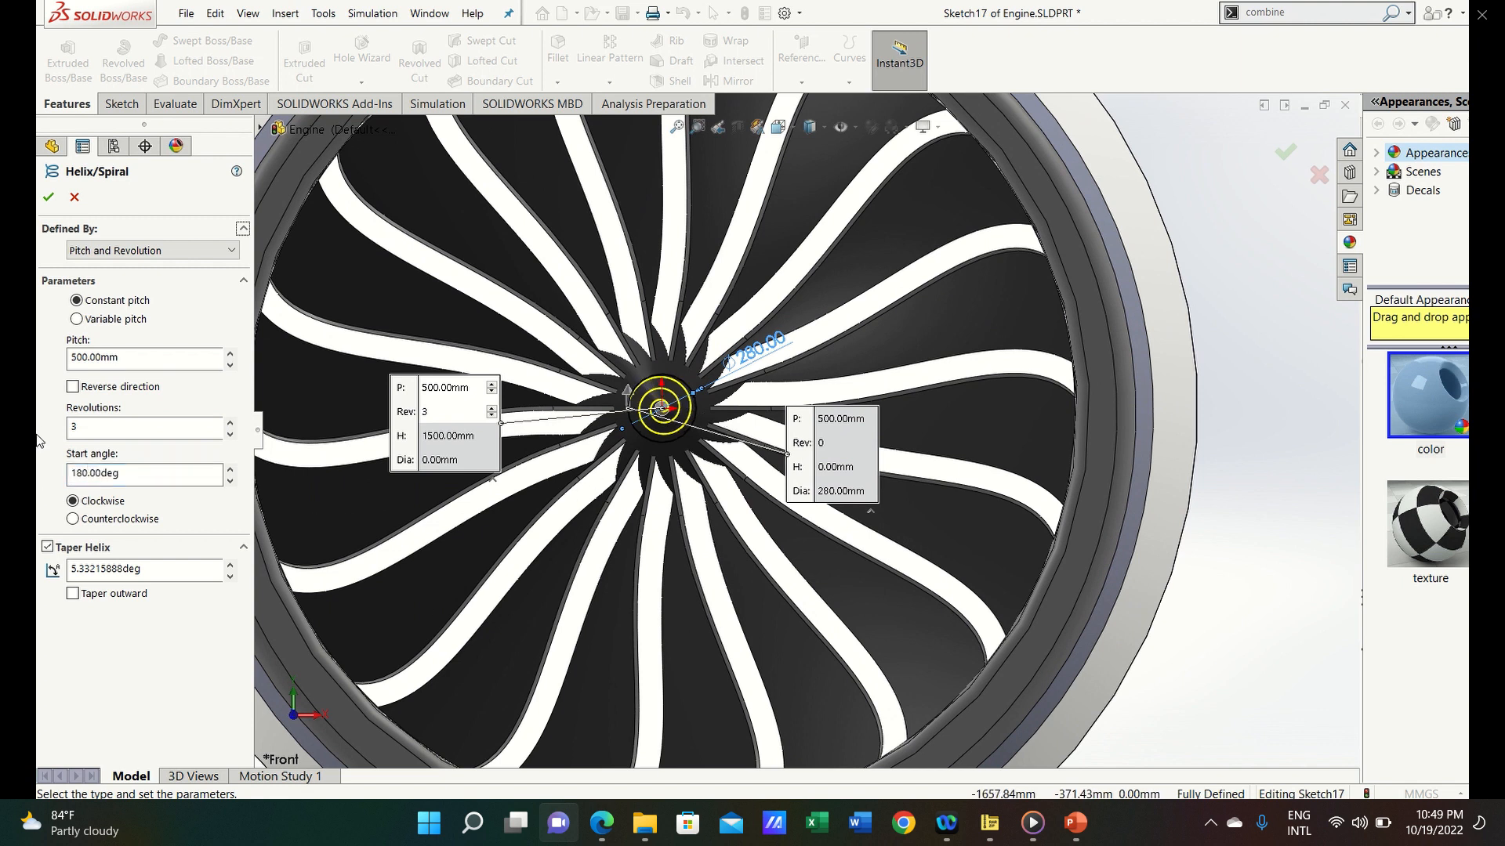
click(1284, 152)
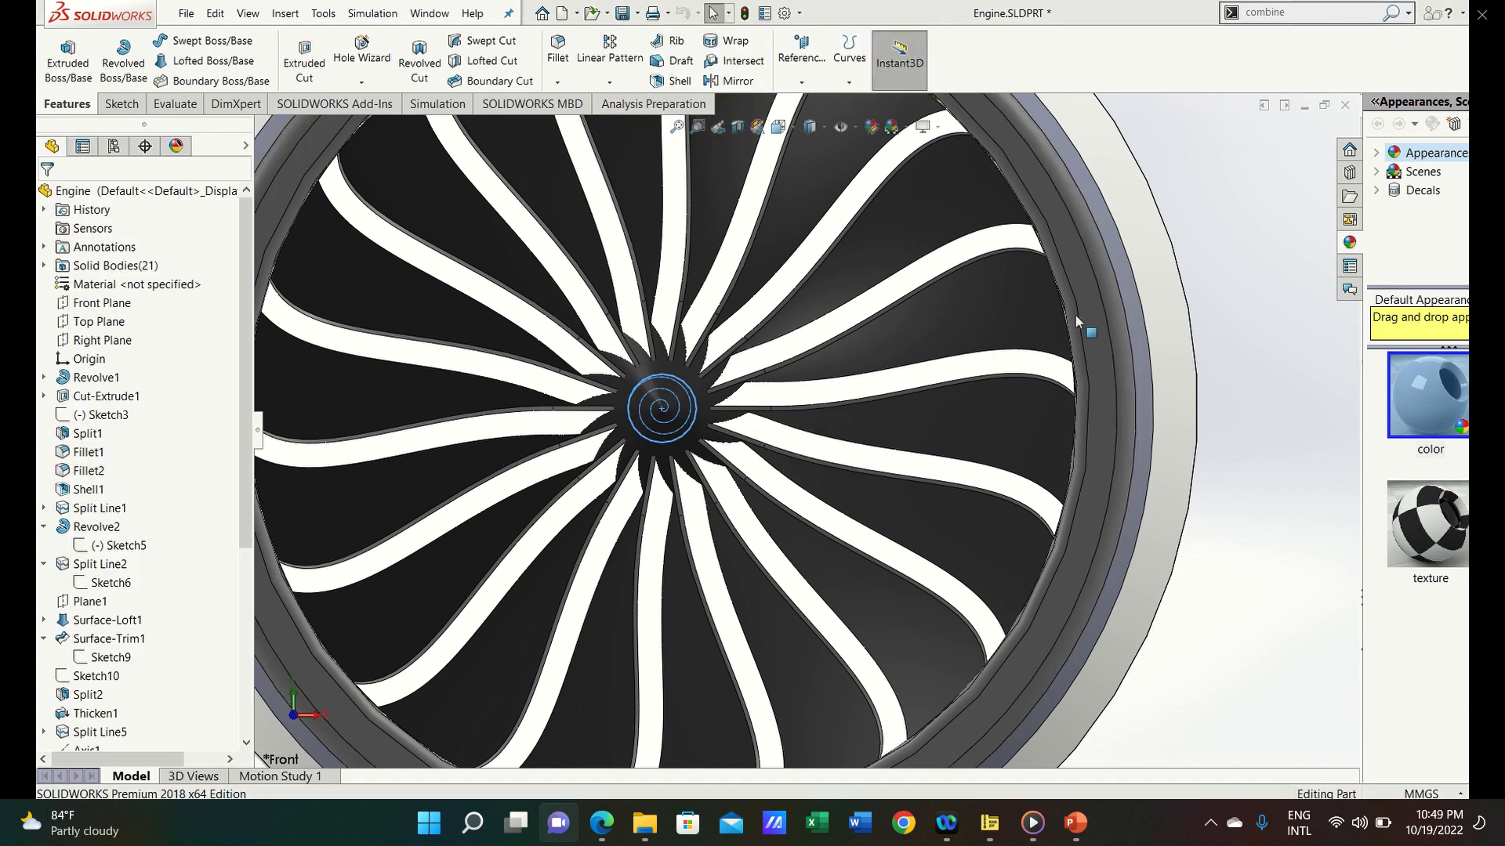
click(1211, 239)
scroll(628, 420, up, 1)
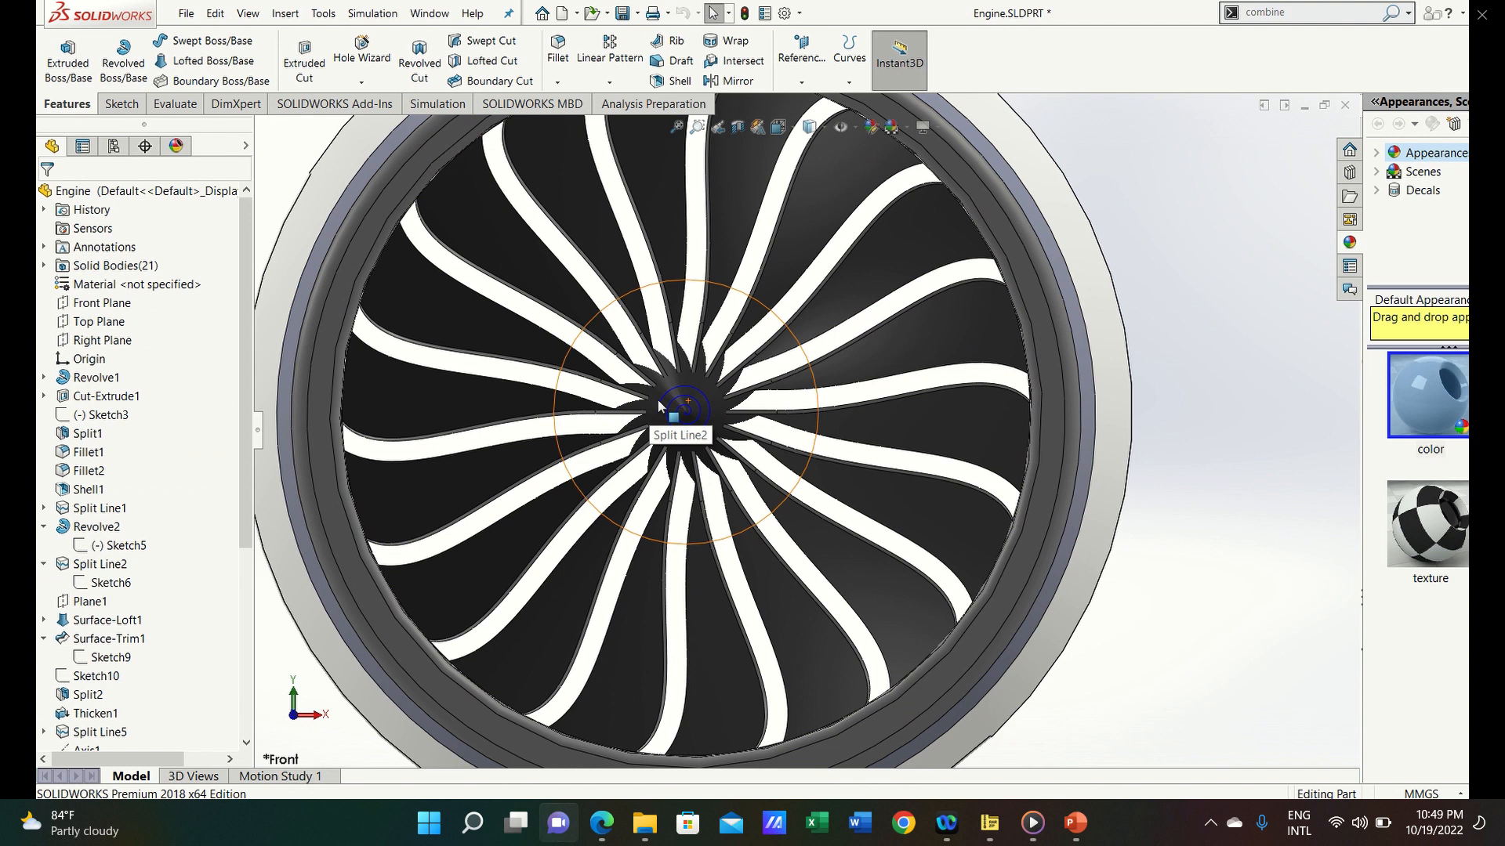
click(670, 397)
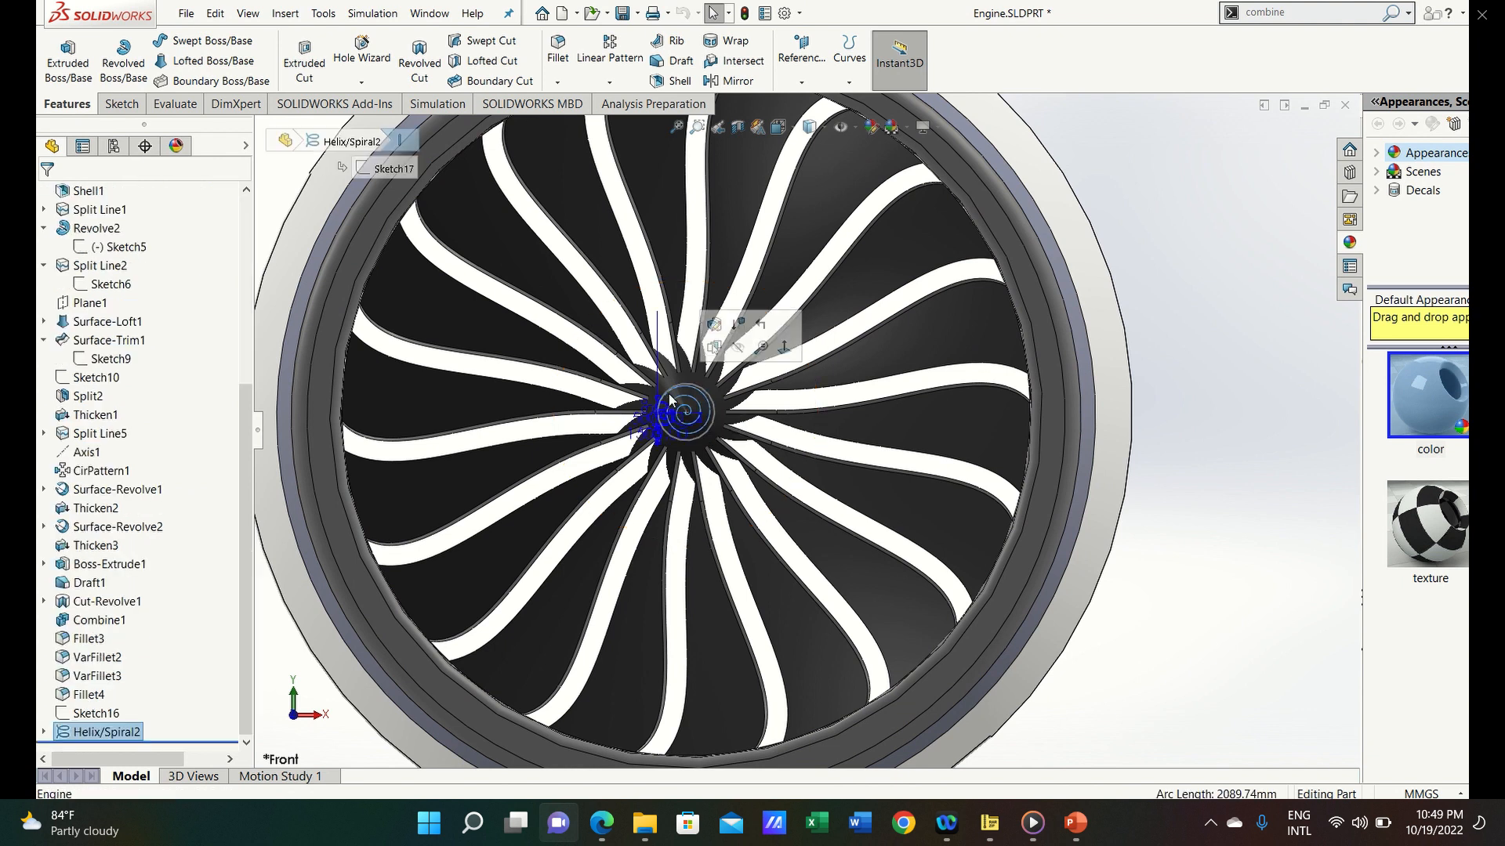
click(1163, 176)
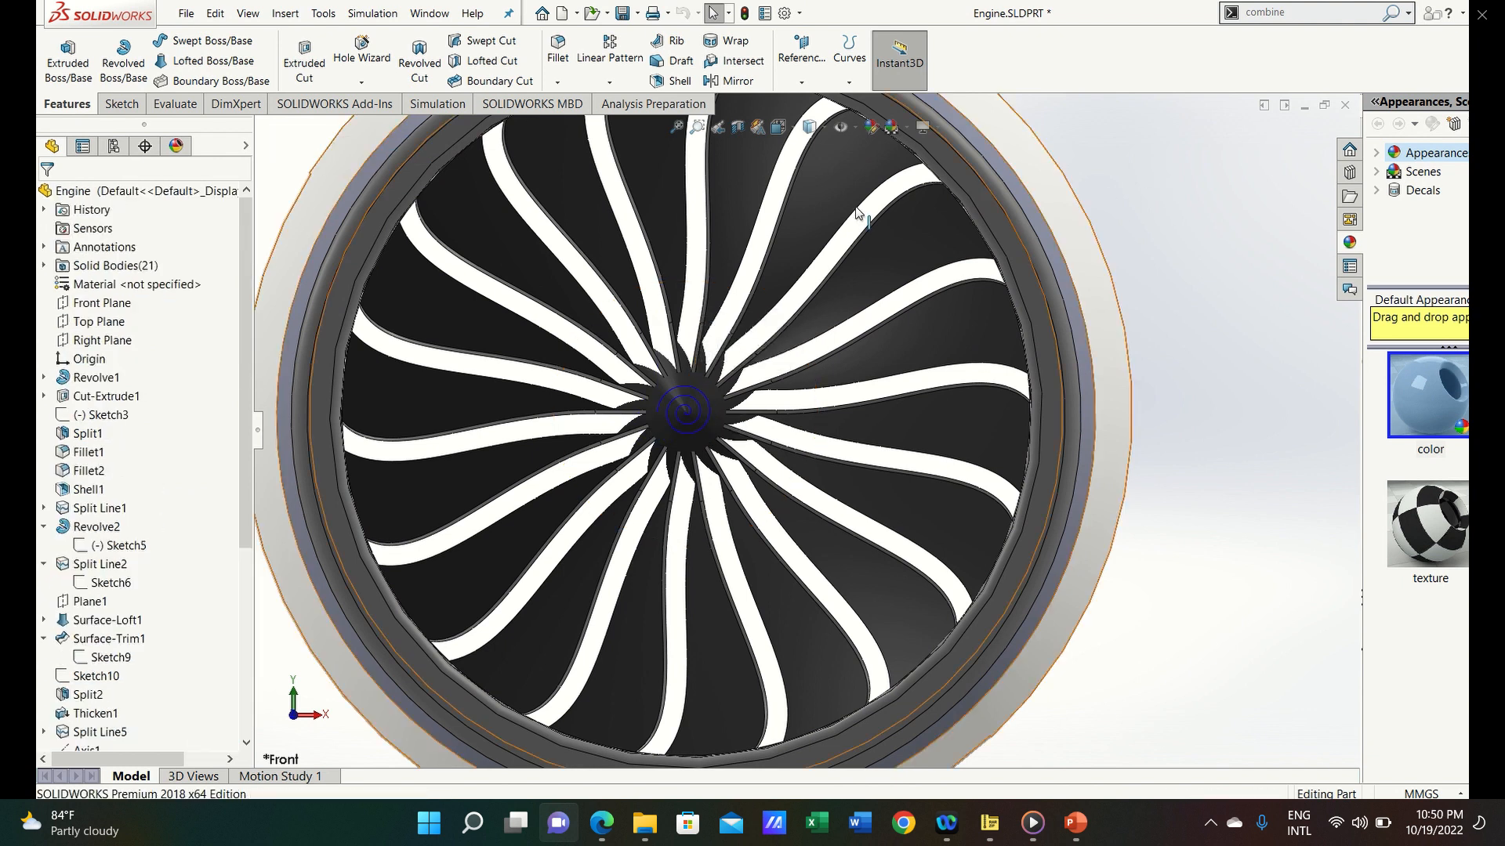
click(120, 103)
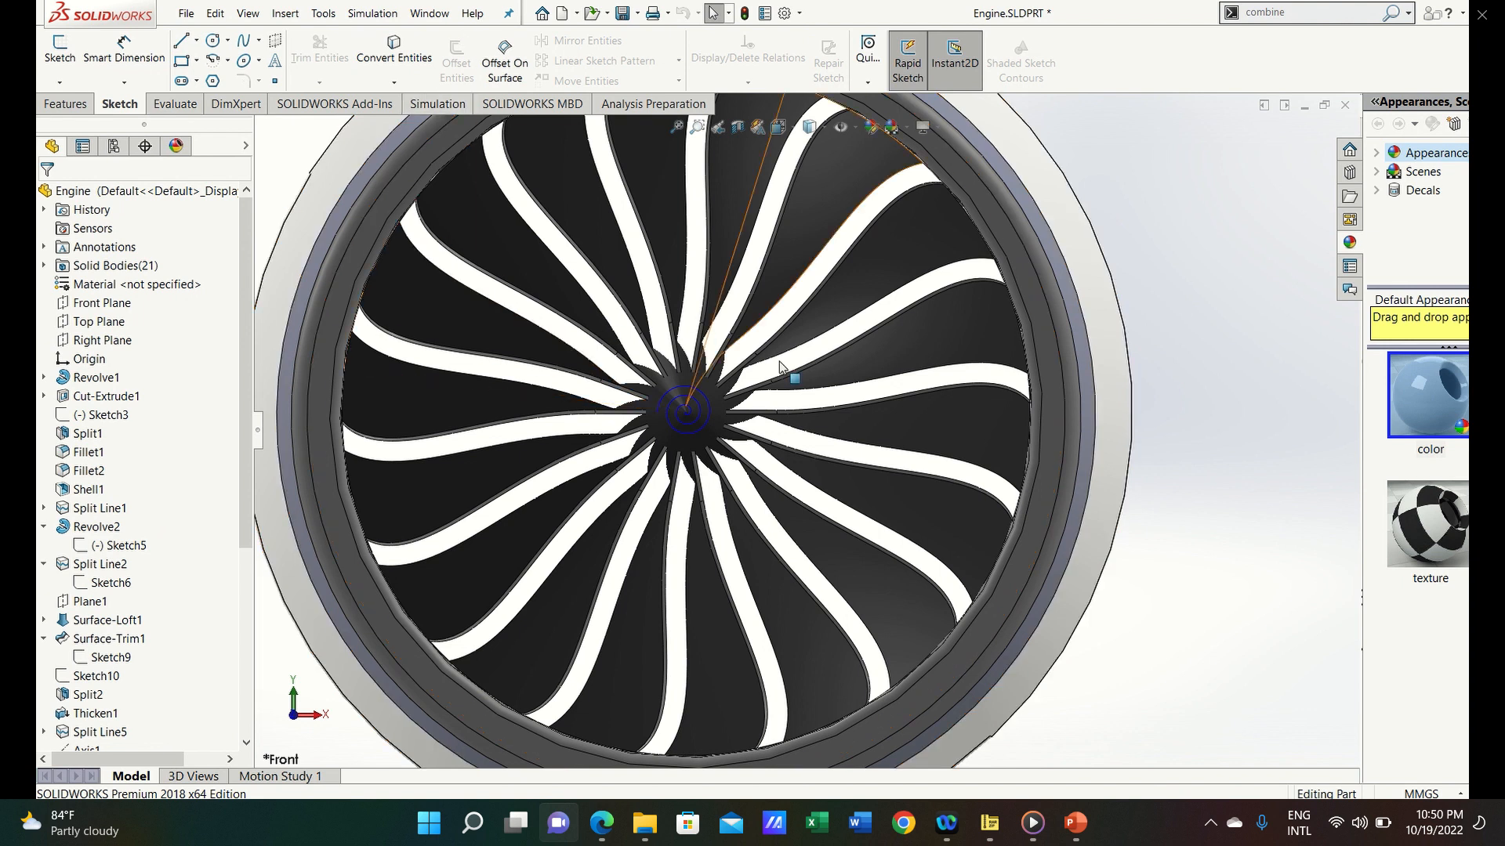
scroll(378, 360, up, 2)
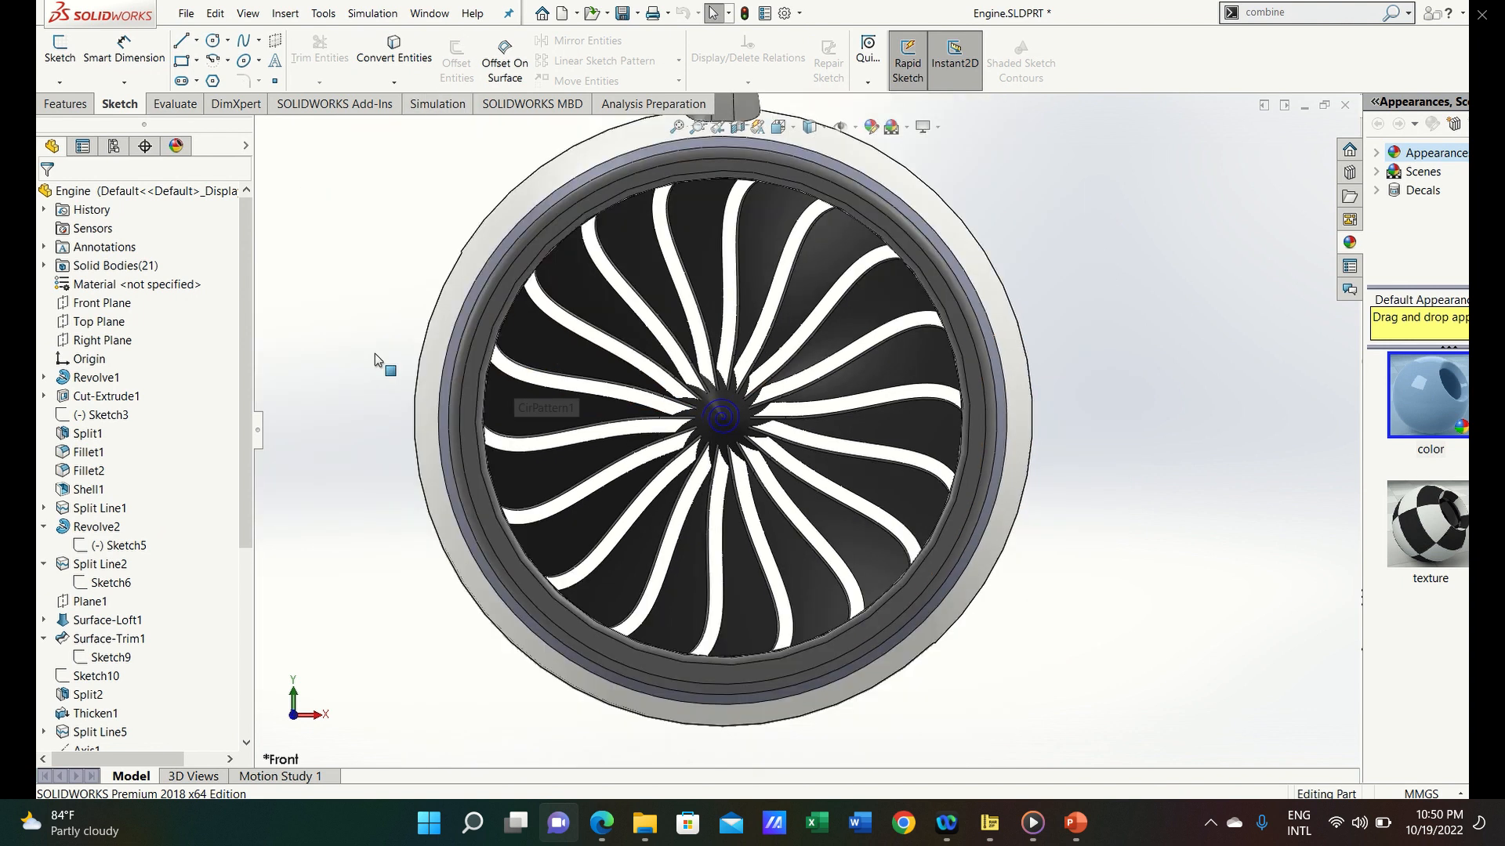
click(727, 427)
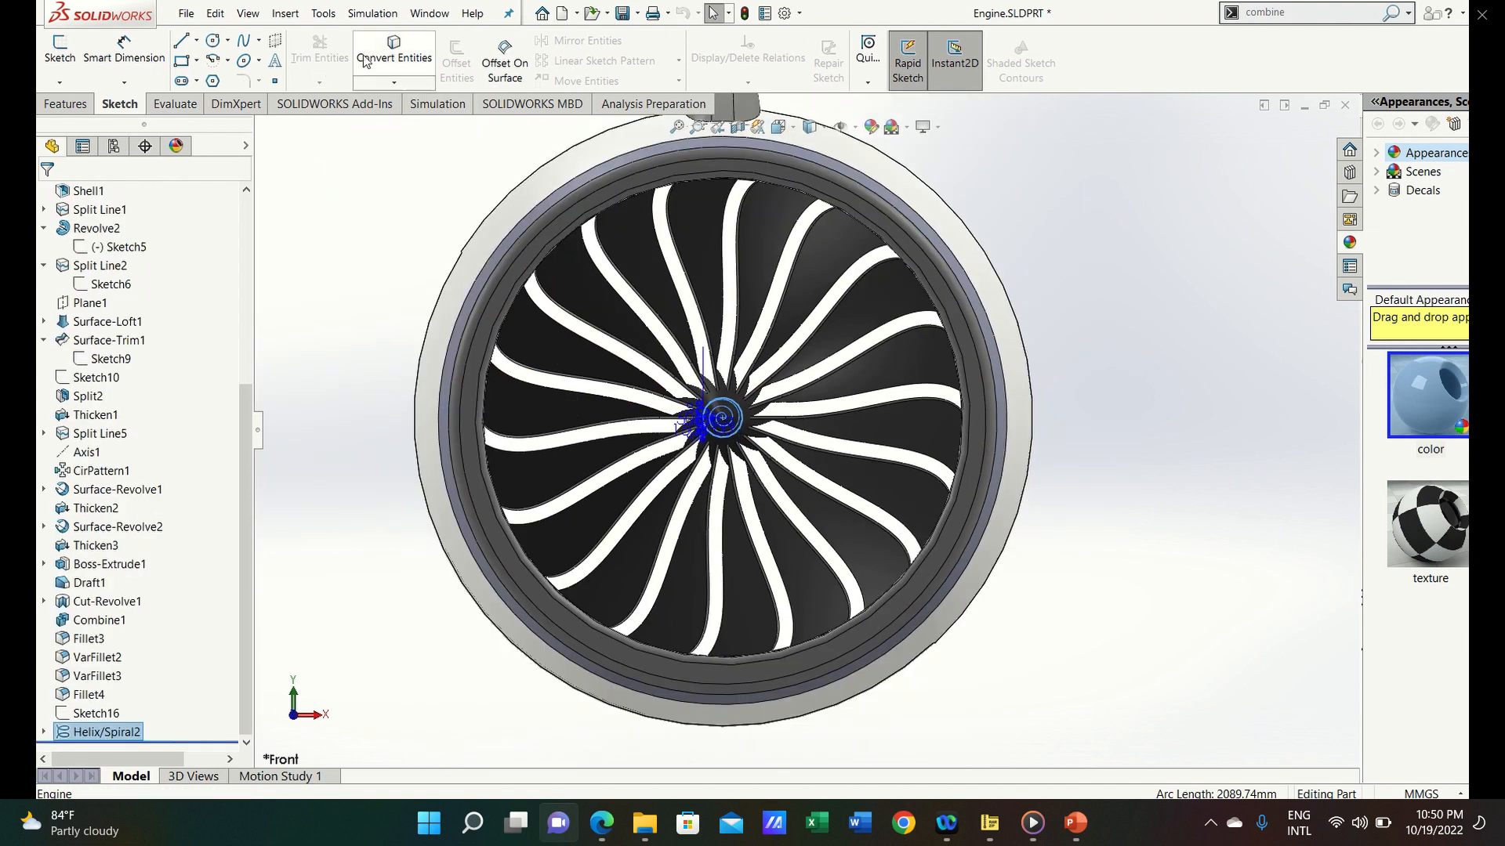
click(462, 170)
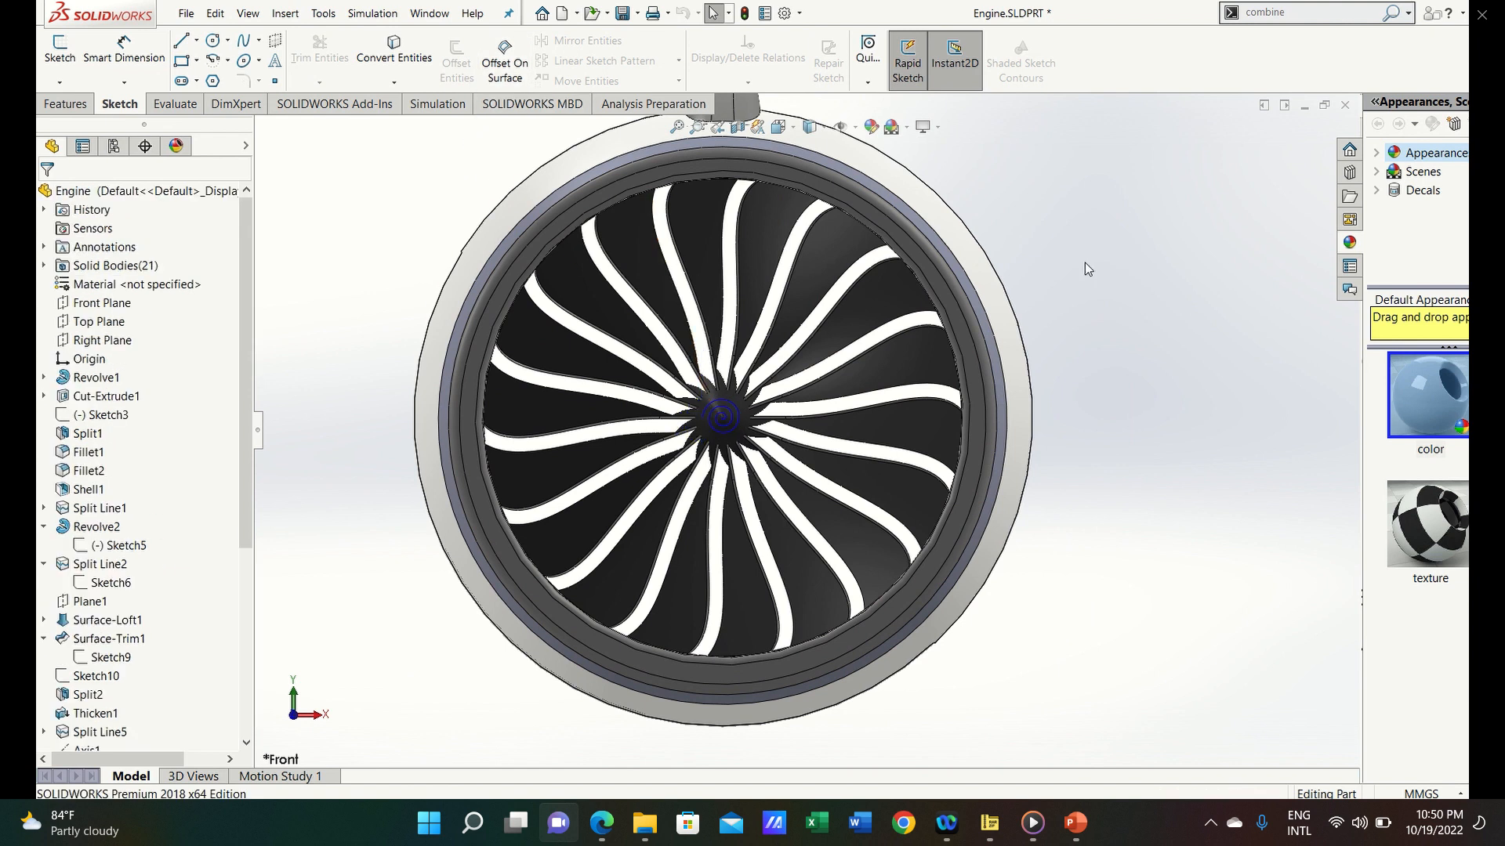
In a new sketch on the Front Plane, offset the helix curve inward by 25 mm and convert the original helix into sketch geometry
click(103, 341)
click(97, 321)
click(101, 303)
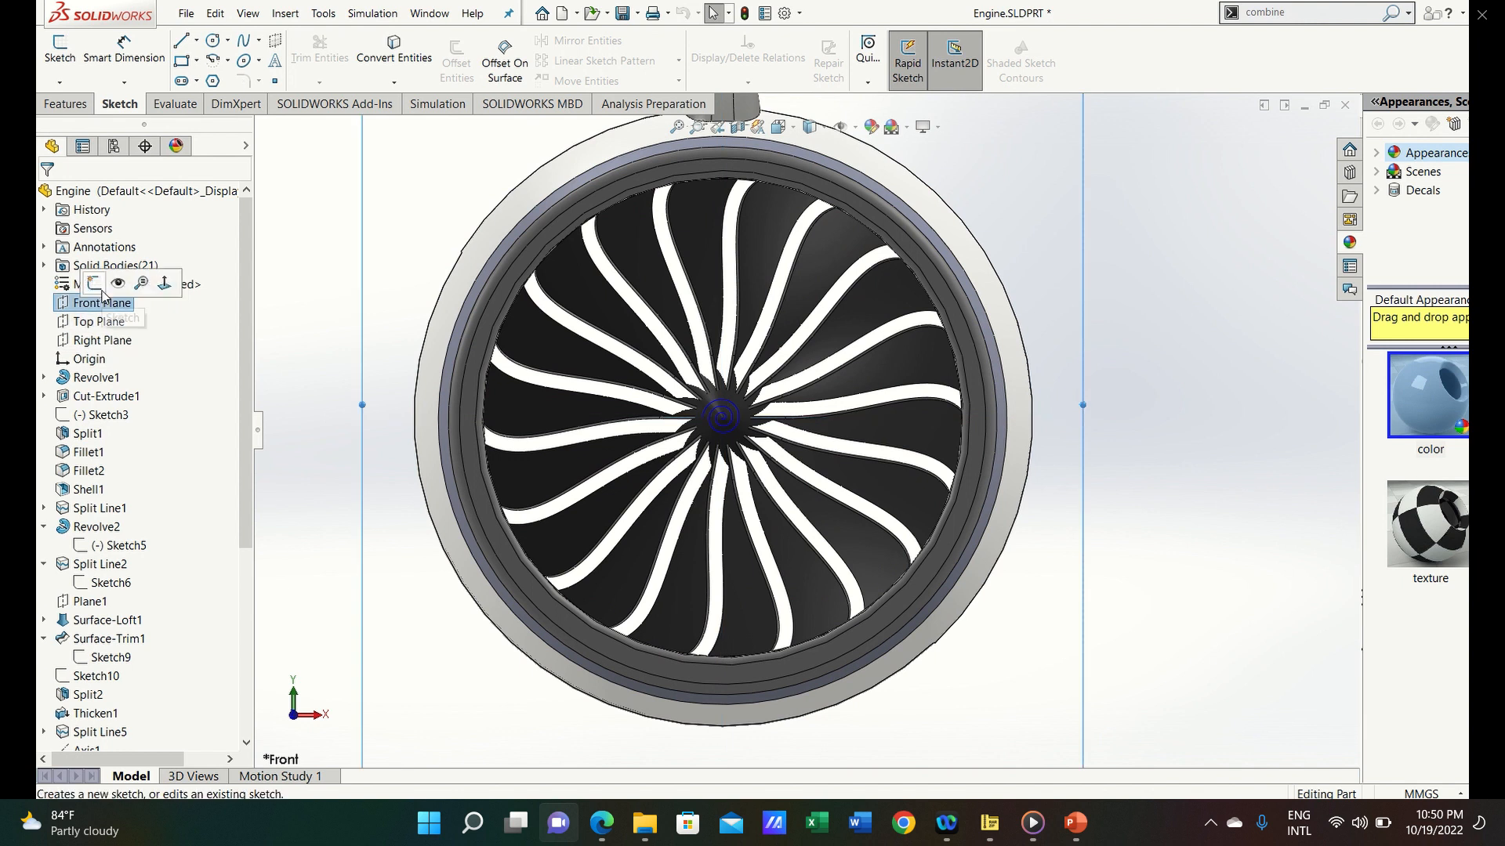
click(123, 288)
click(456, 63)
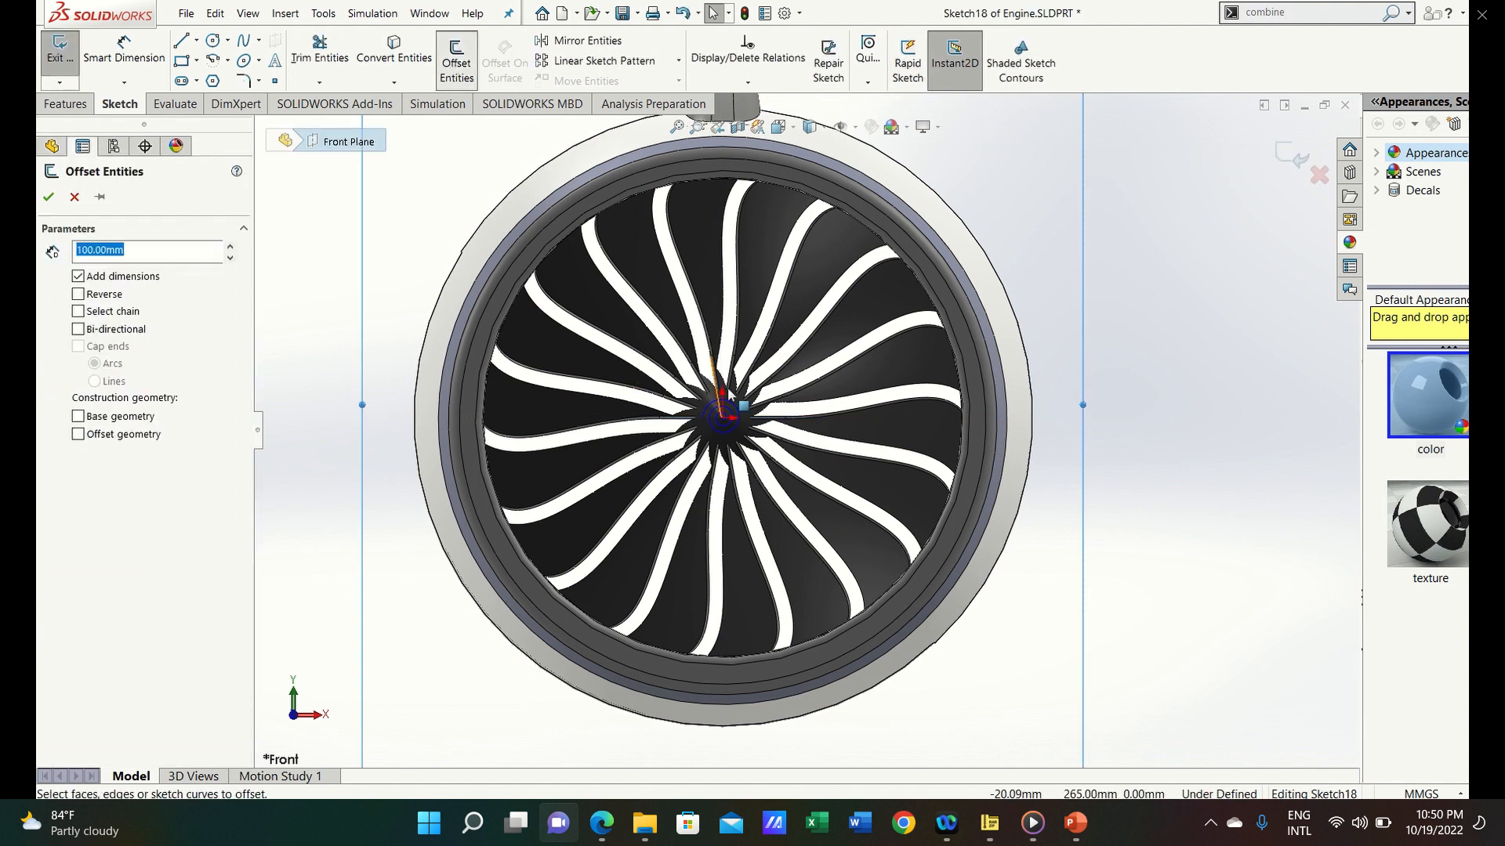
scroll(737, 417, down, 3)
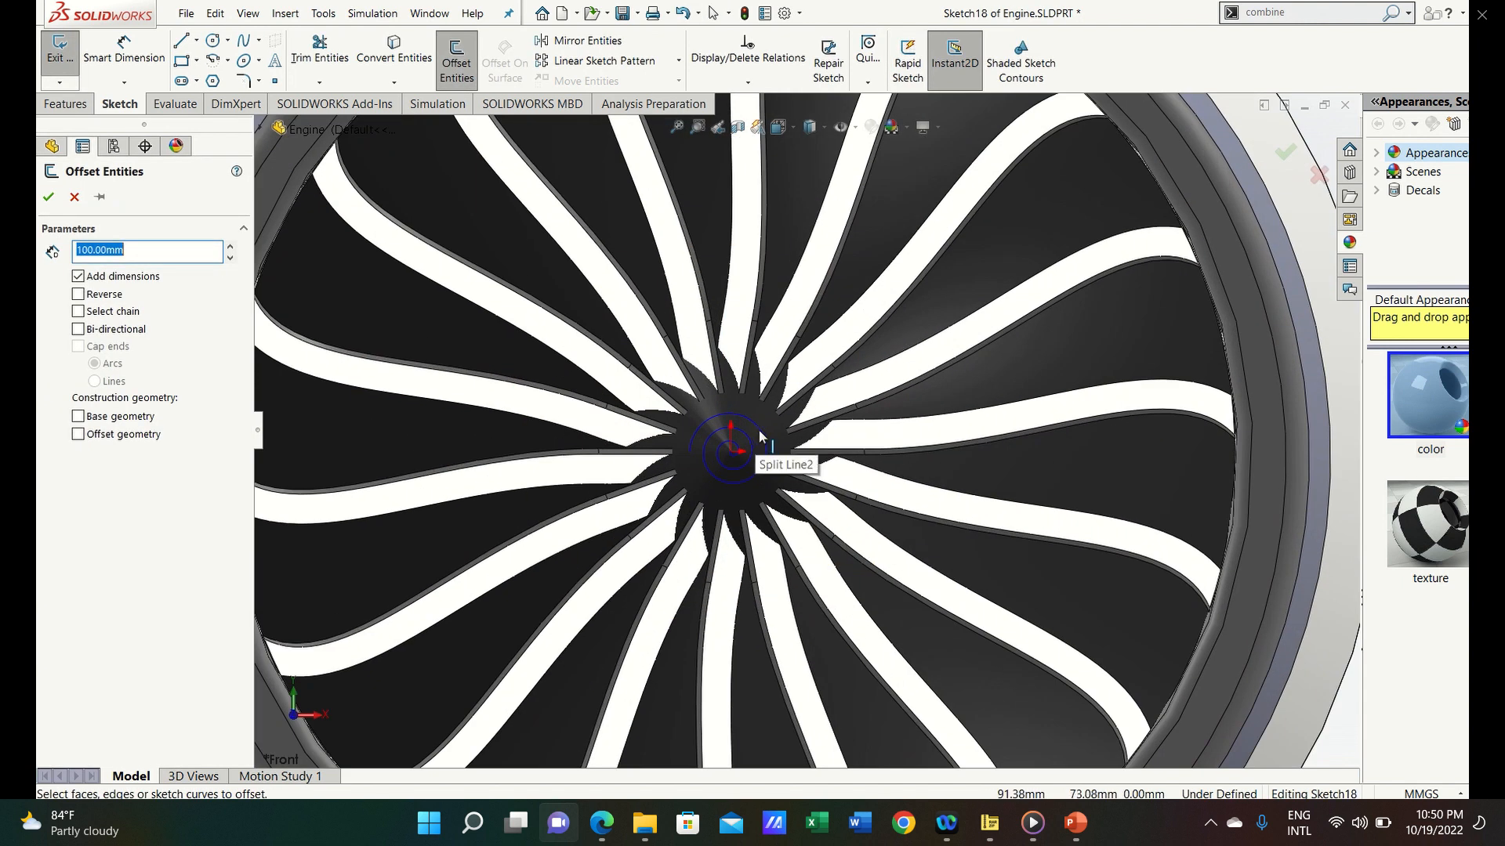
click(759, 436)
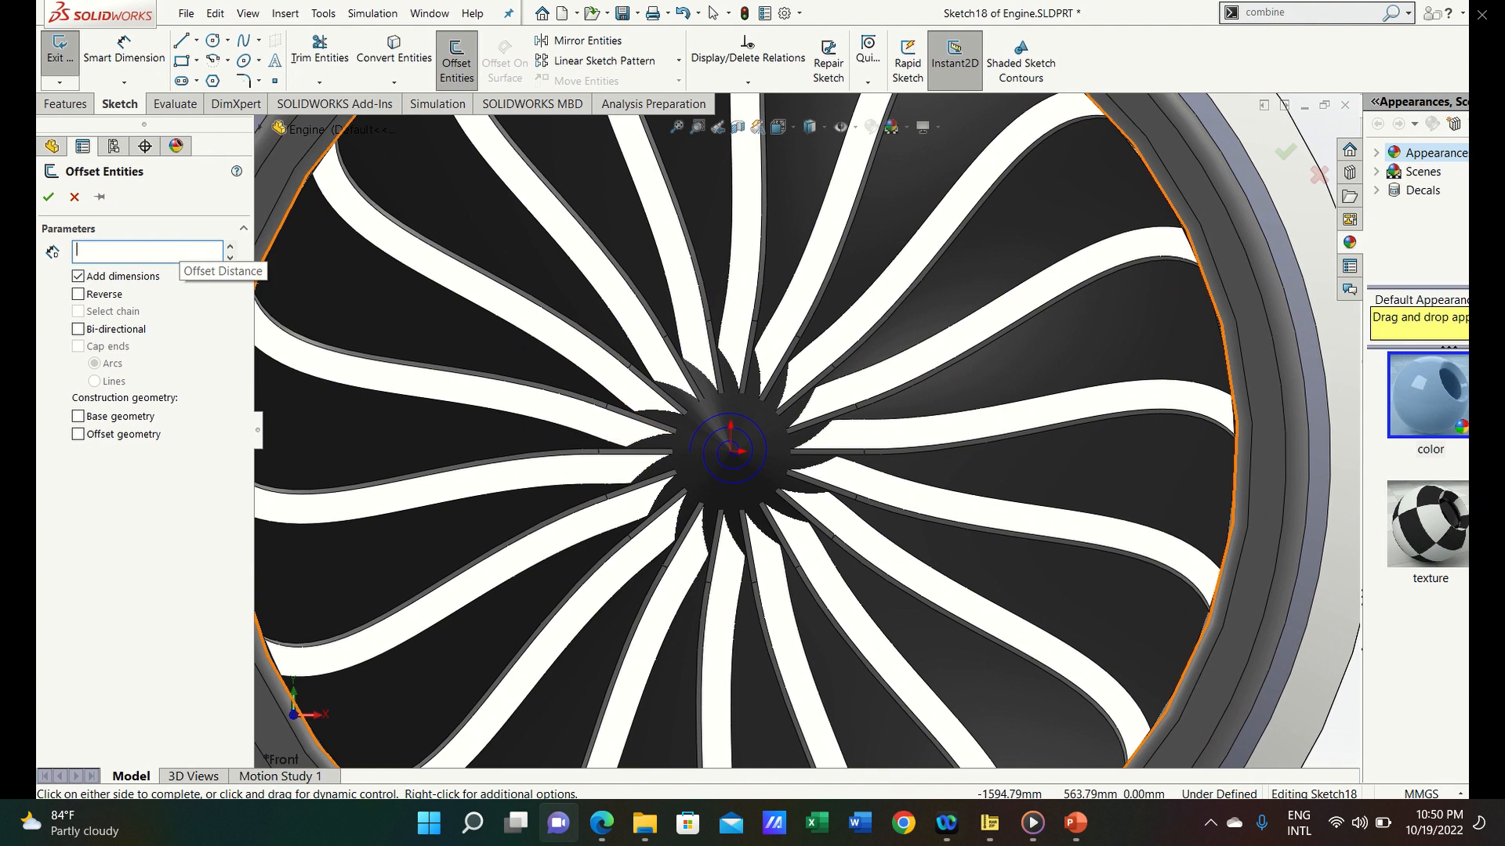
key(Return)
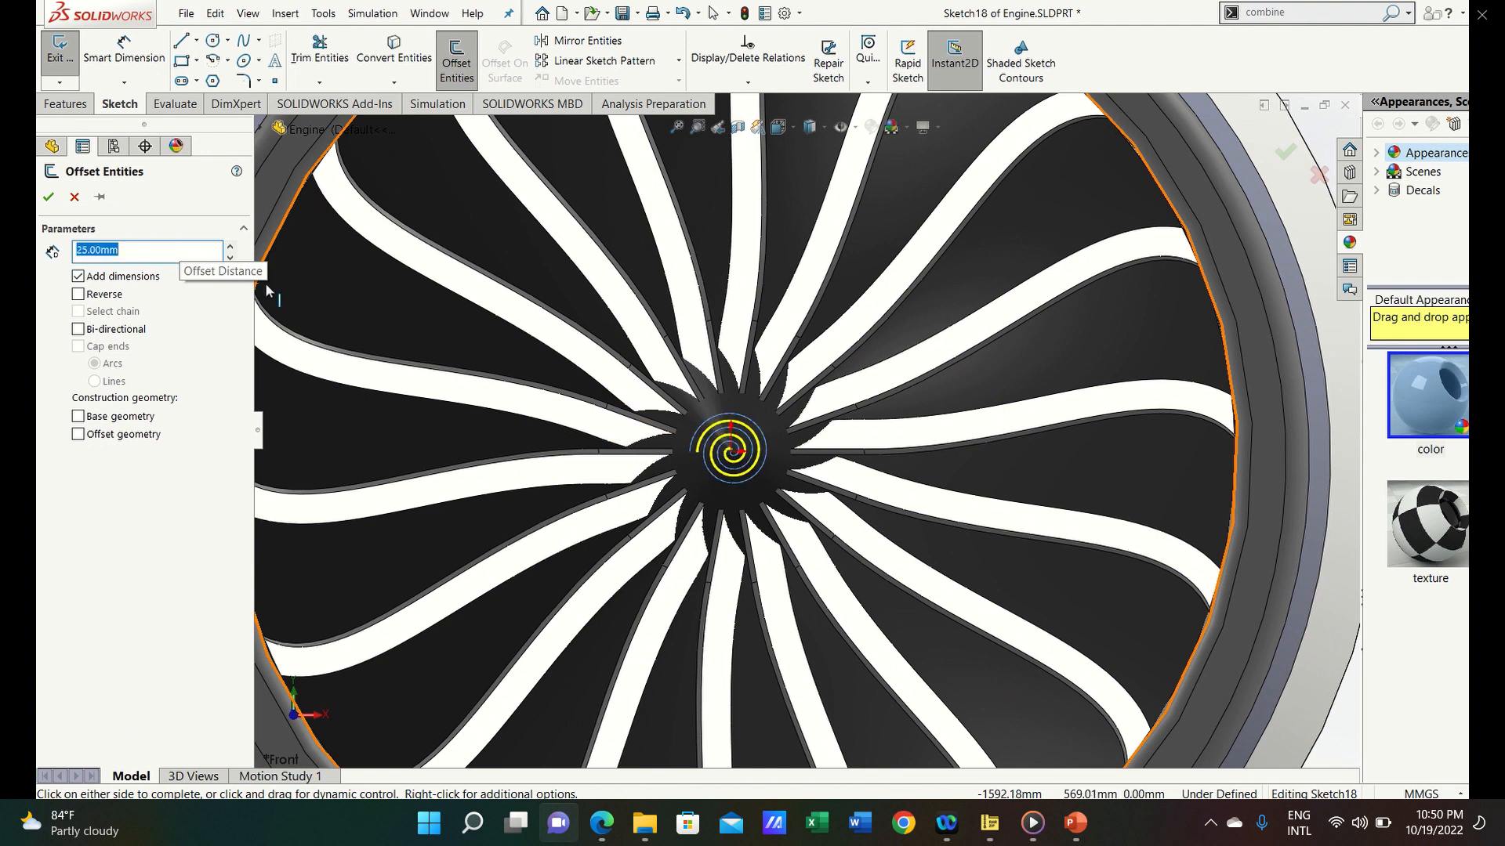
scroll(862, 510, down, 5)
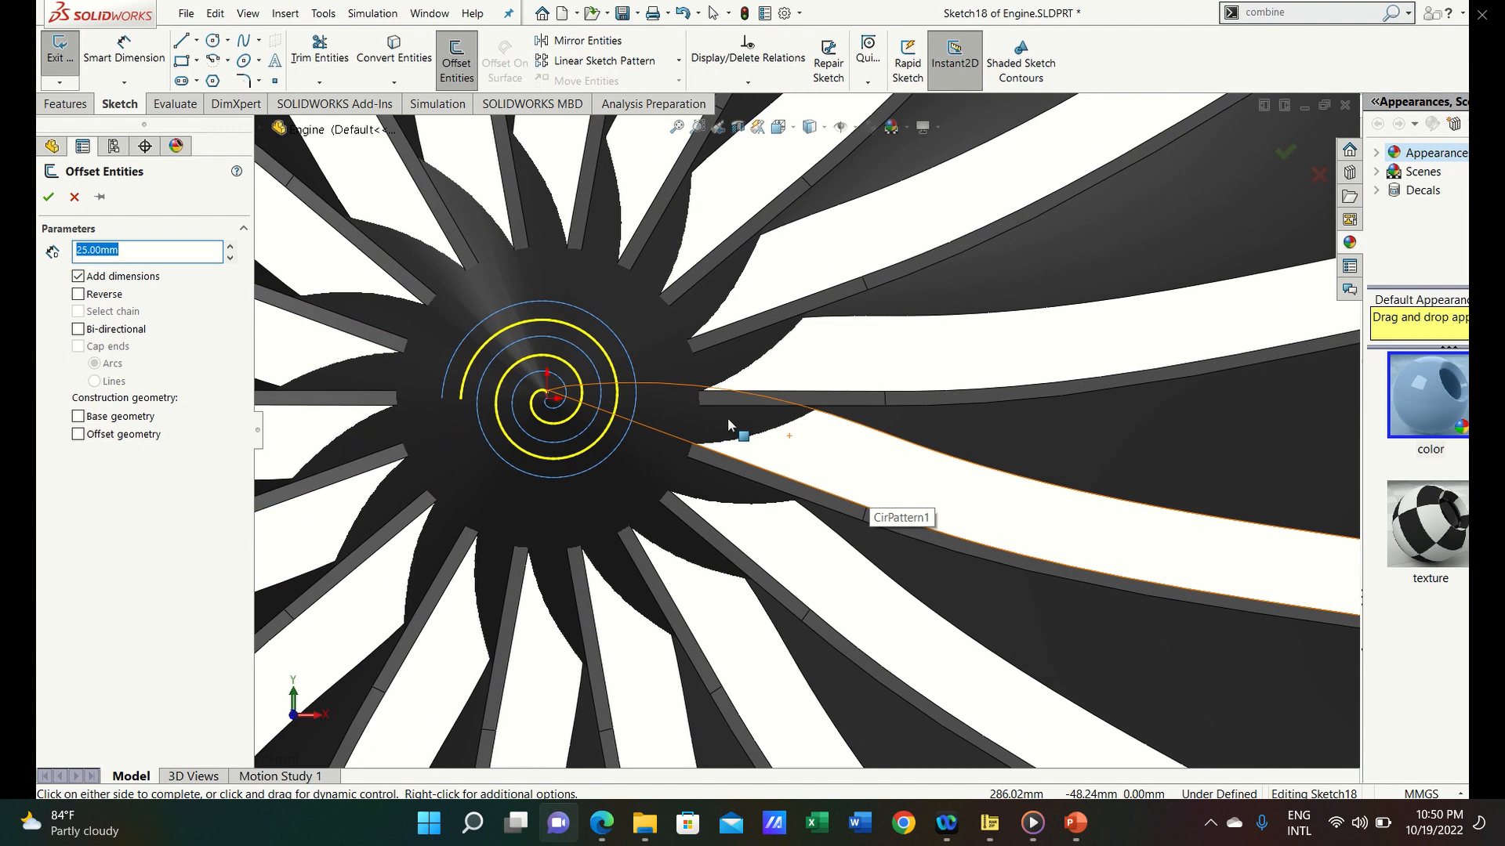
click(48, 198)
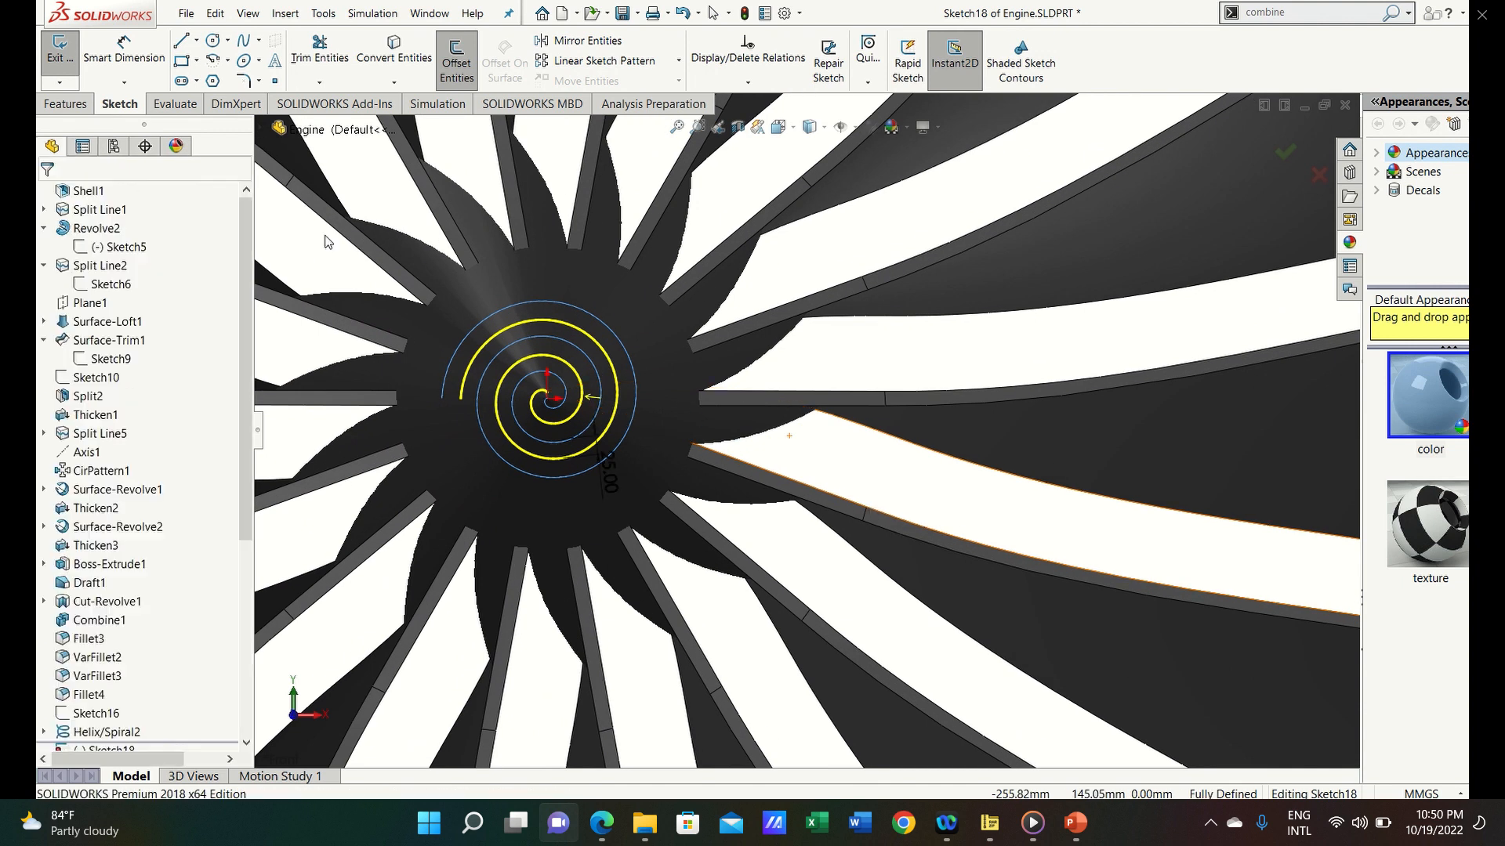
click(474, 328)
click(413, 71)
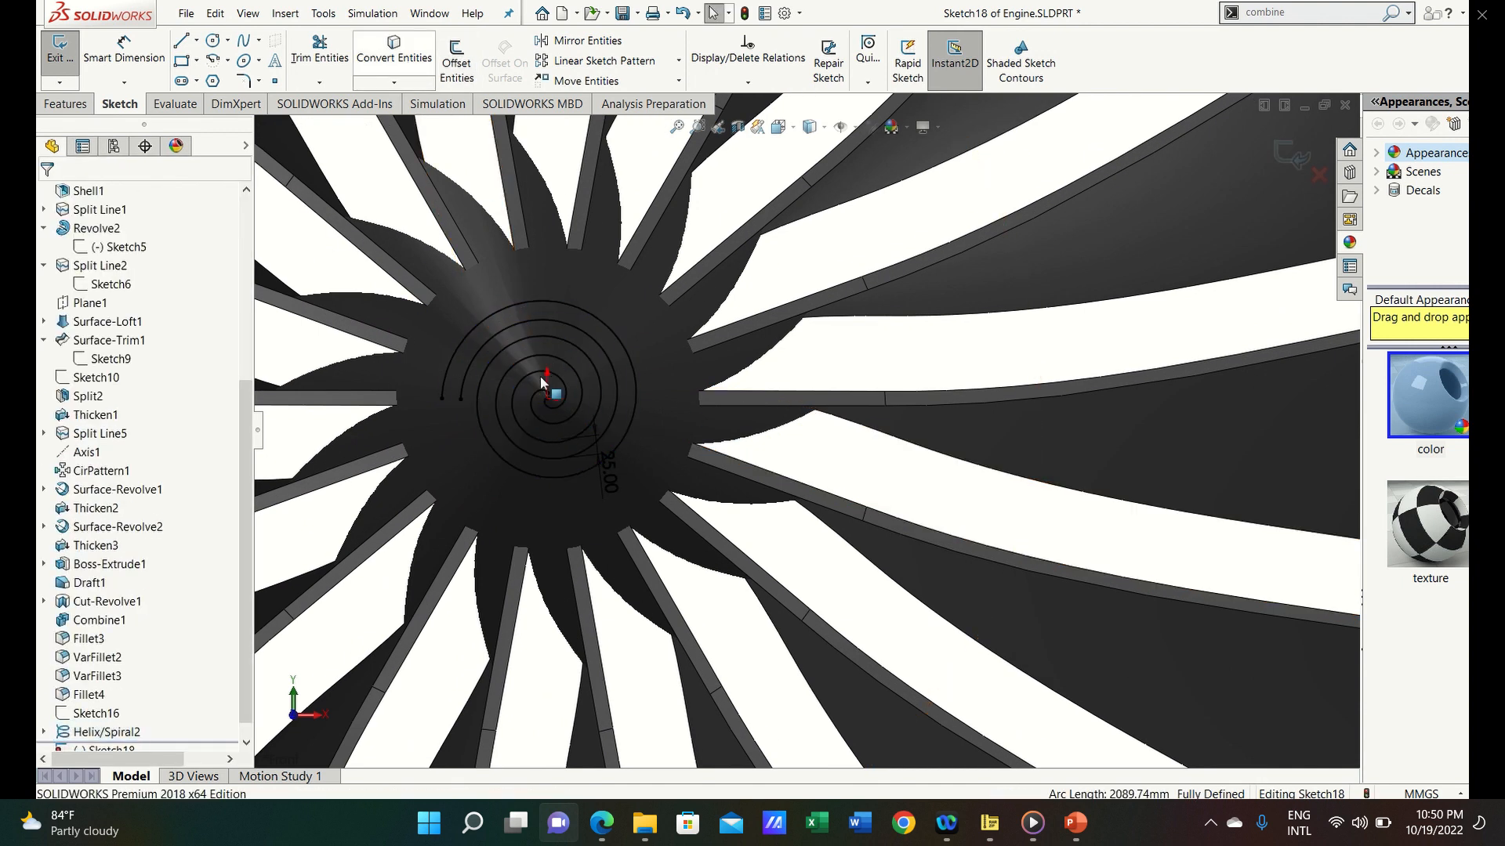
Close the spiral band with two lines, one joining the outer ends of both spirals and one joining their inner ends
key(s)
click(539, 444)
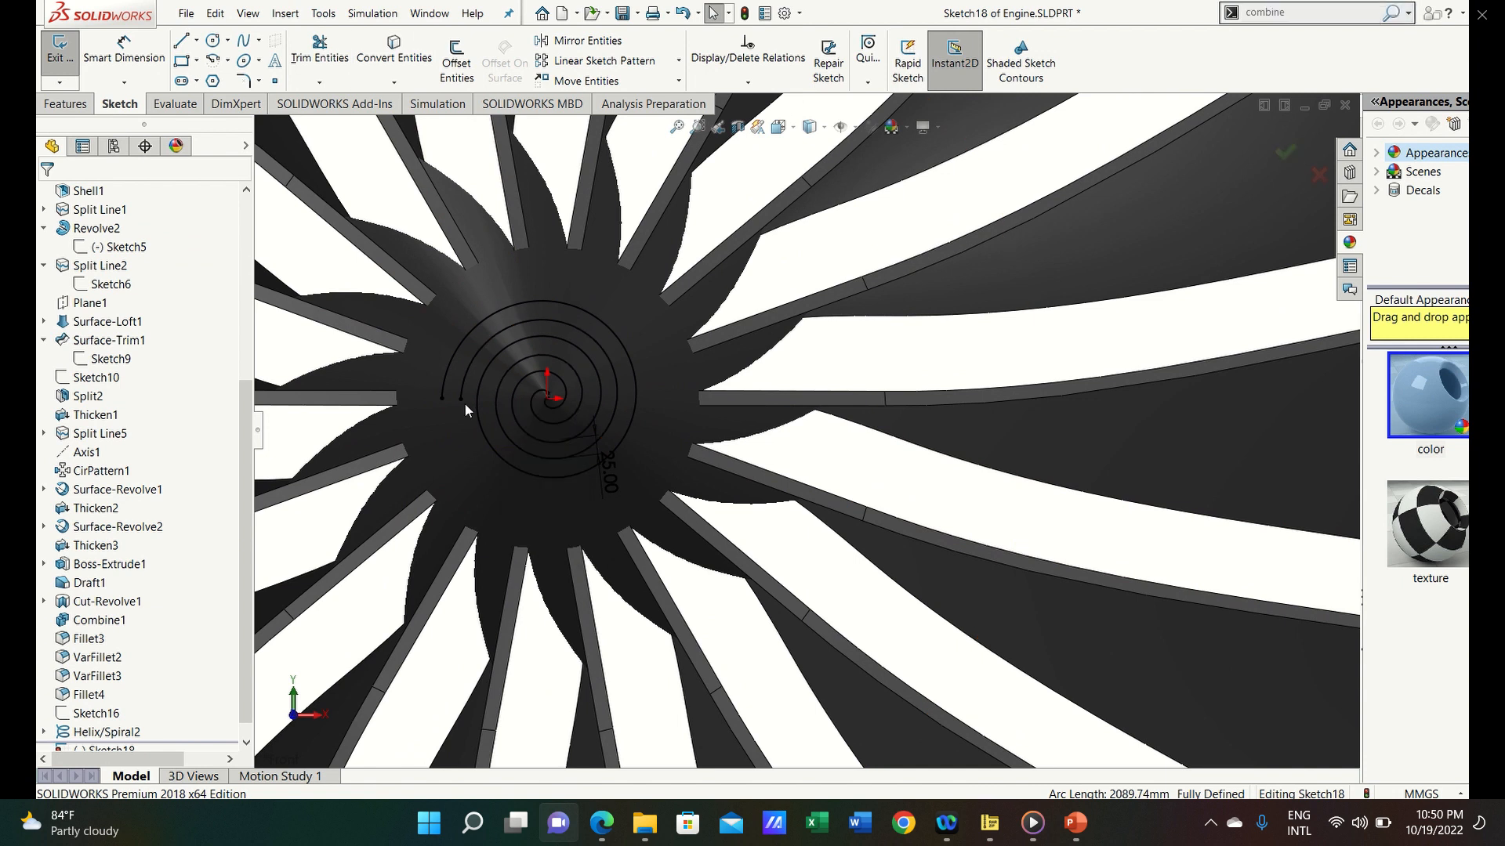
scroll(521, 439, down, 5)
scroll(784, 486, up, 3)
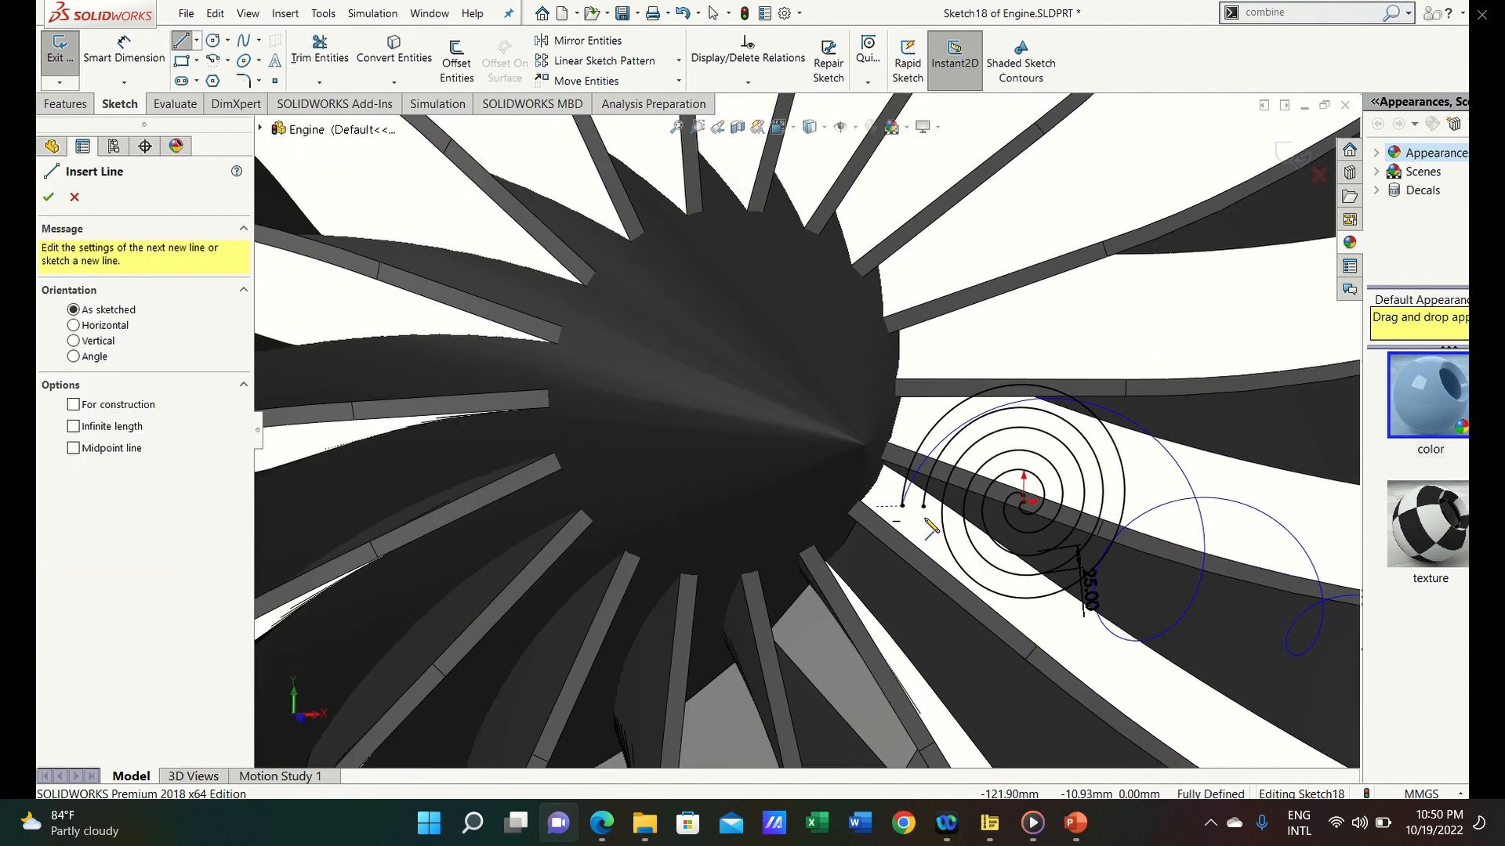
click(923, 506)
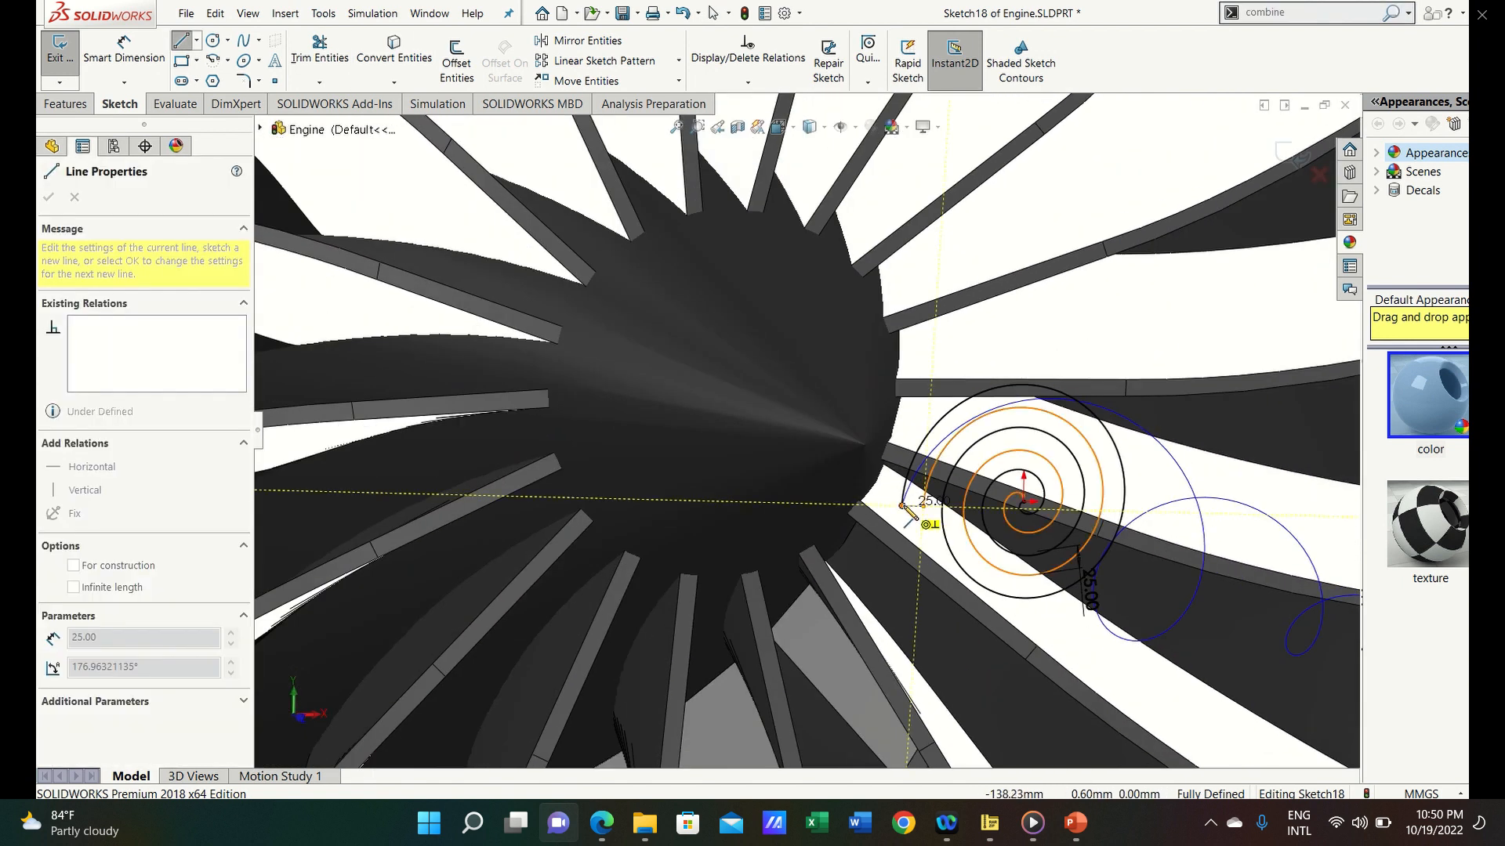
click(902, 505)
scroll(1042, 507, down, 5)
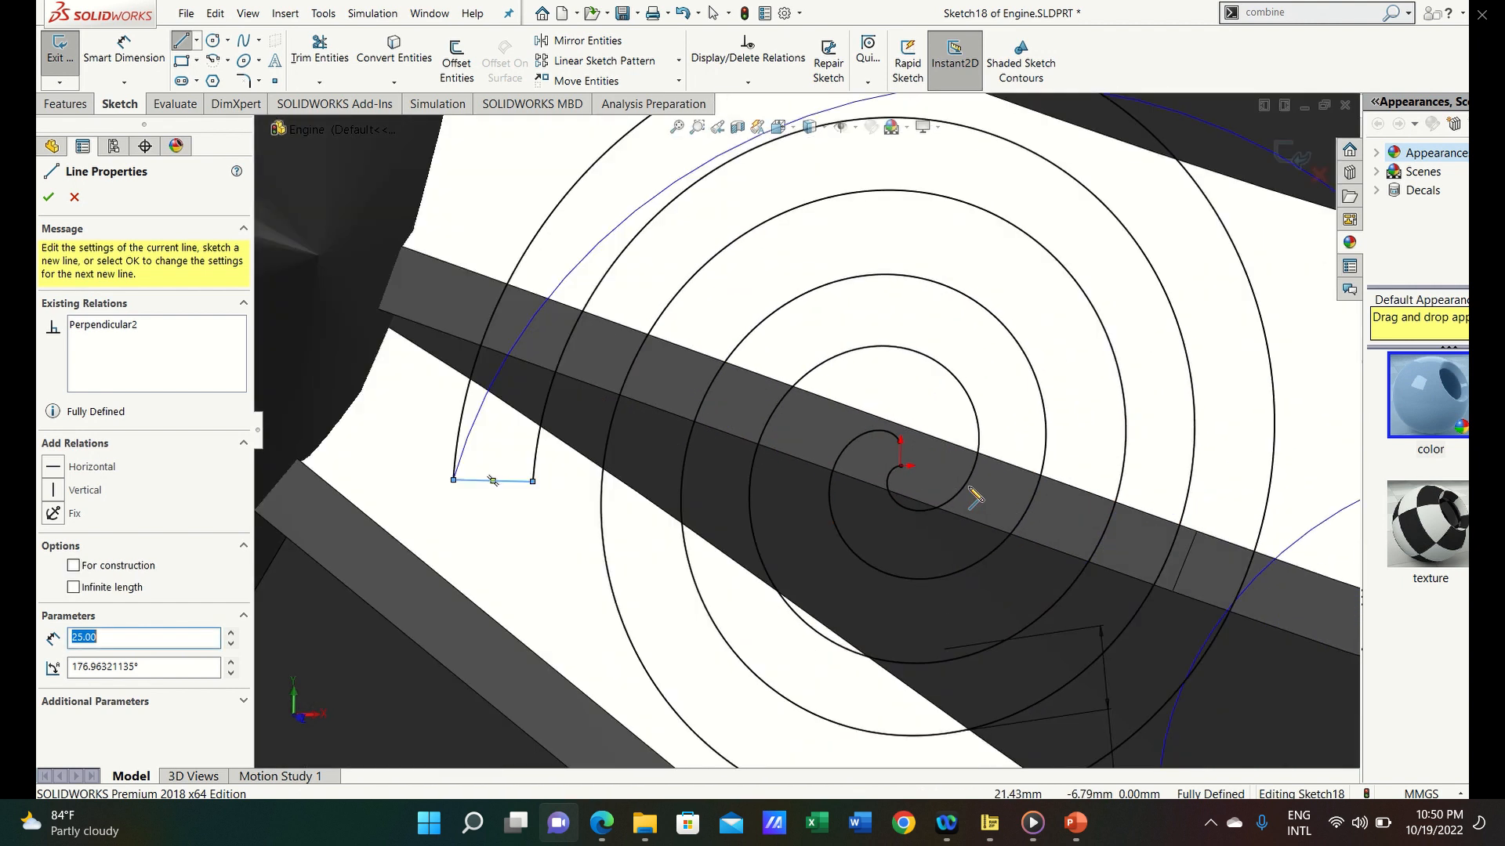
click(900, 467)
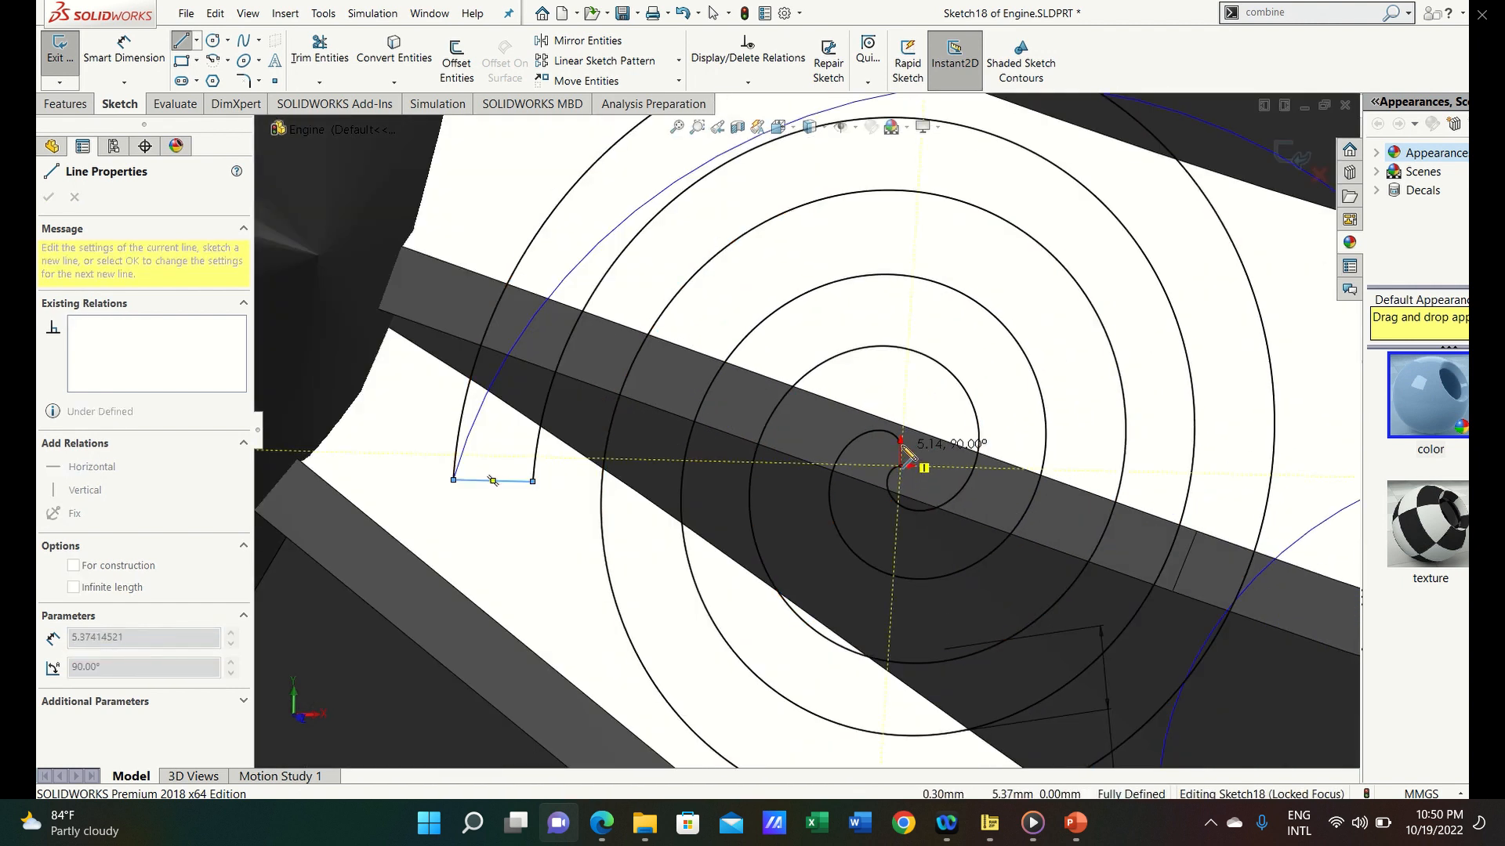
click(900, 441)
Create a projection split line that imprints the closed spiral band sketch onto the conical face of the fan hub
scroll(902, 455, up, 6)
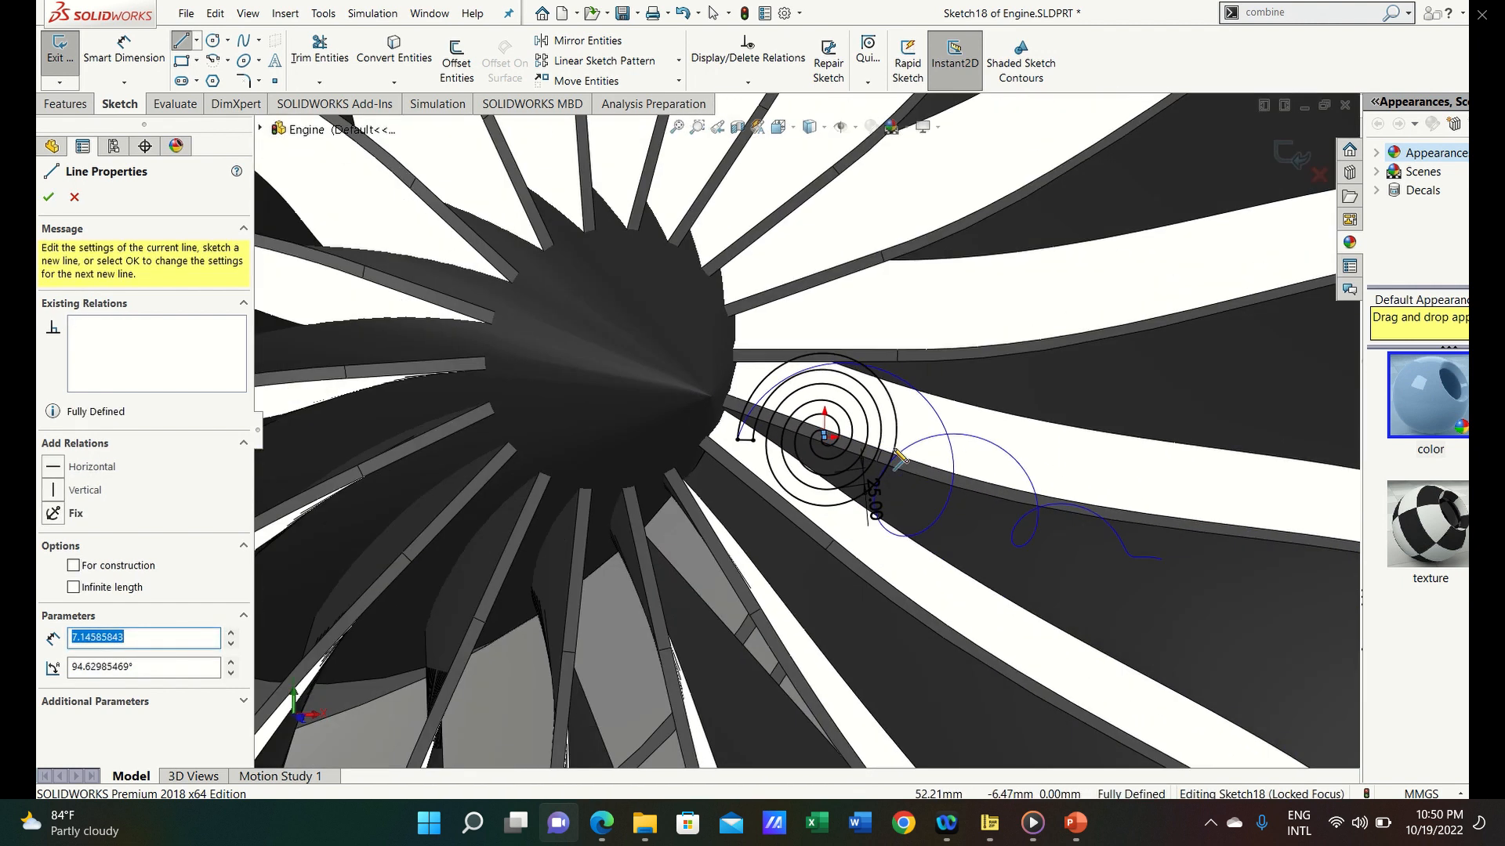
mouse_move(895, 449)
middle_down()
mouse_move(836, 455)
mouse_move(855, 456)
middle_up()
scroll(630, 358, up, 2)
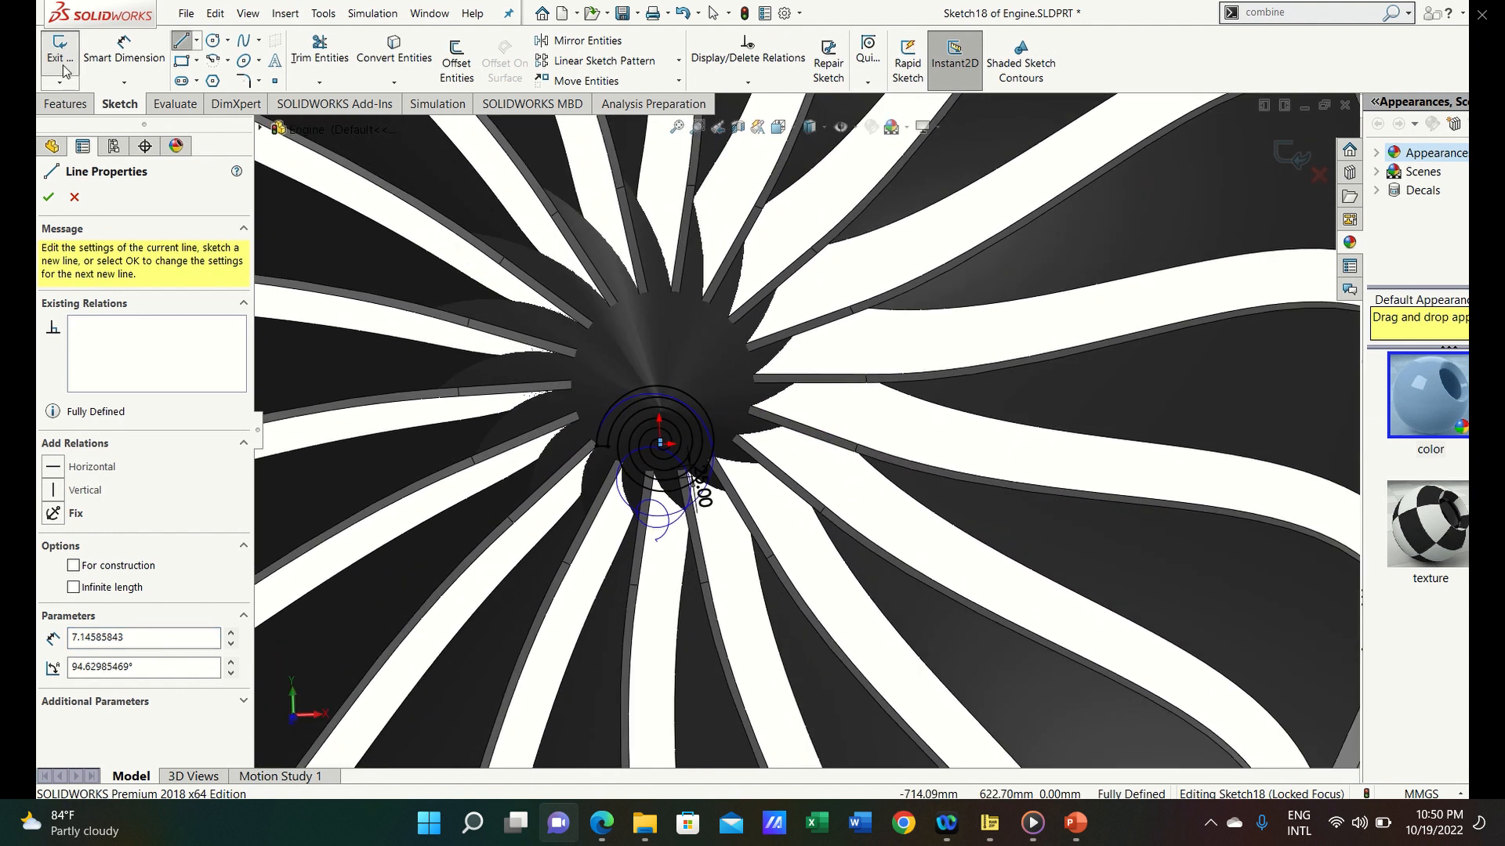
click(74, 108)
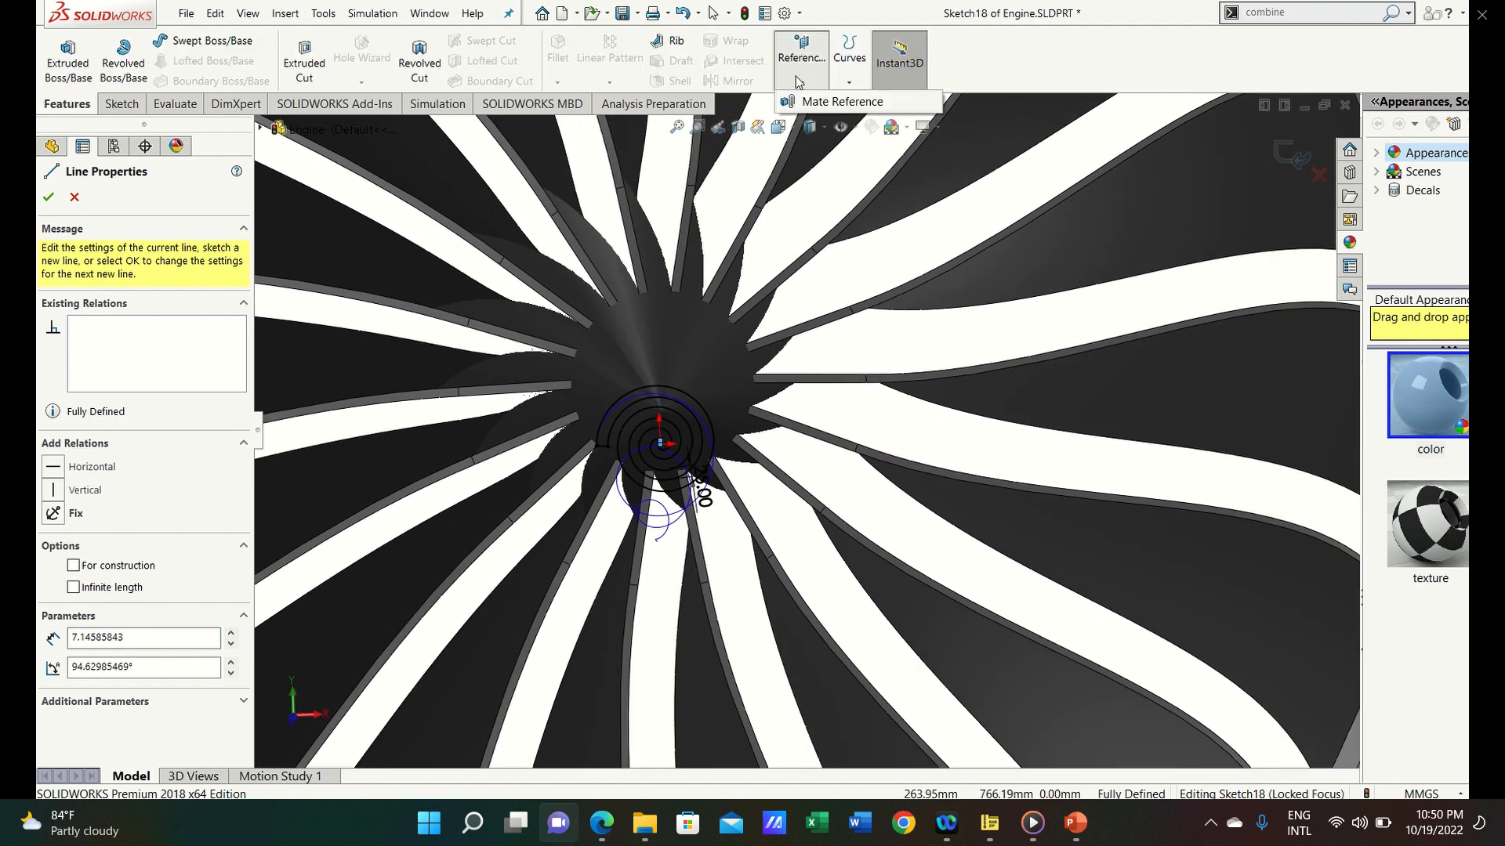
click(833, 78)
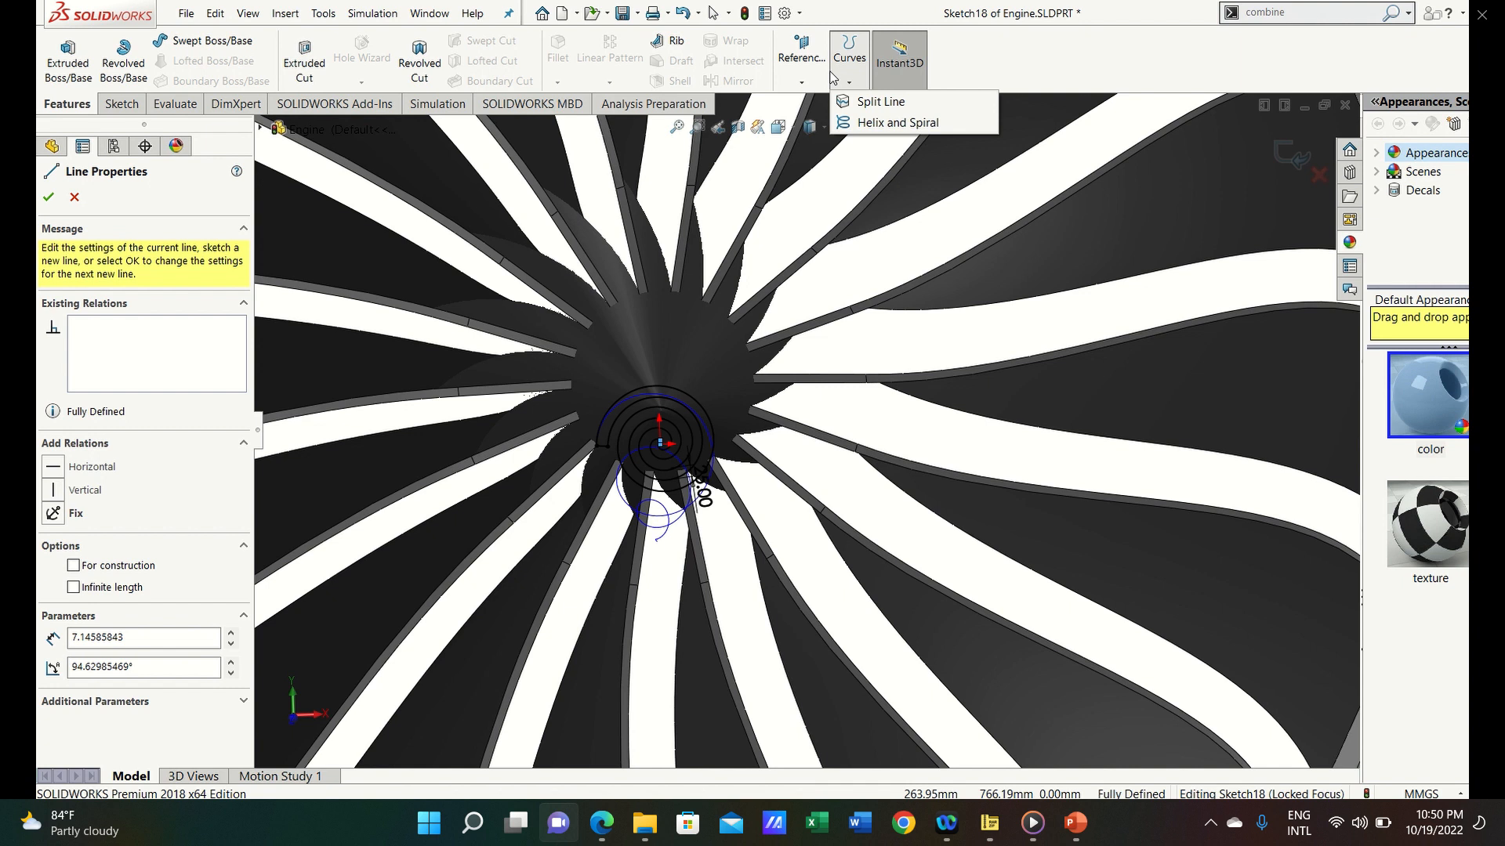
click(852, 102)
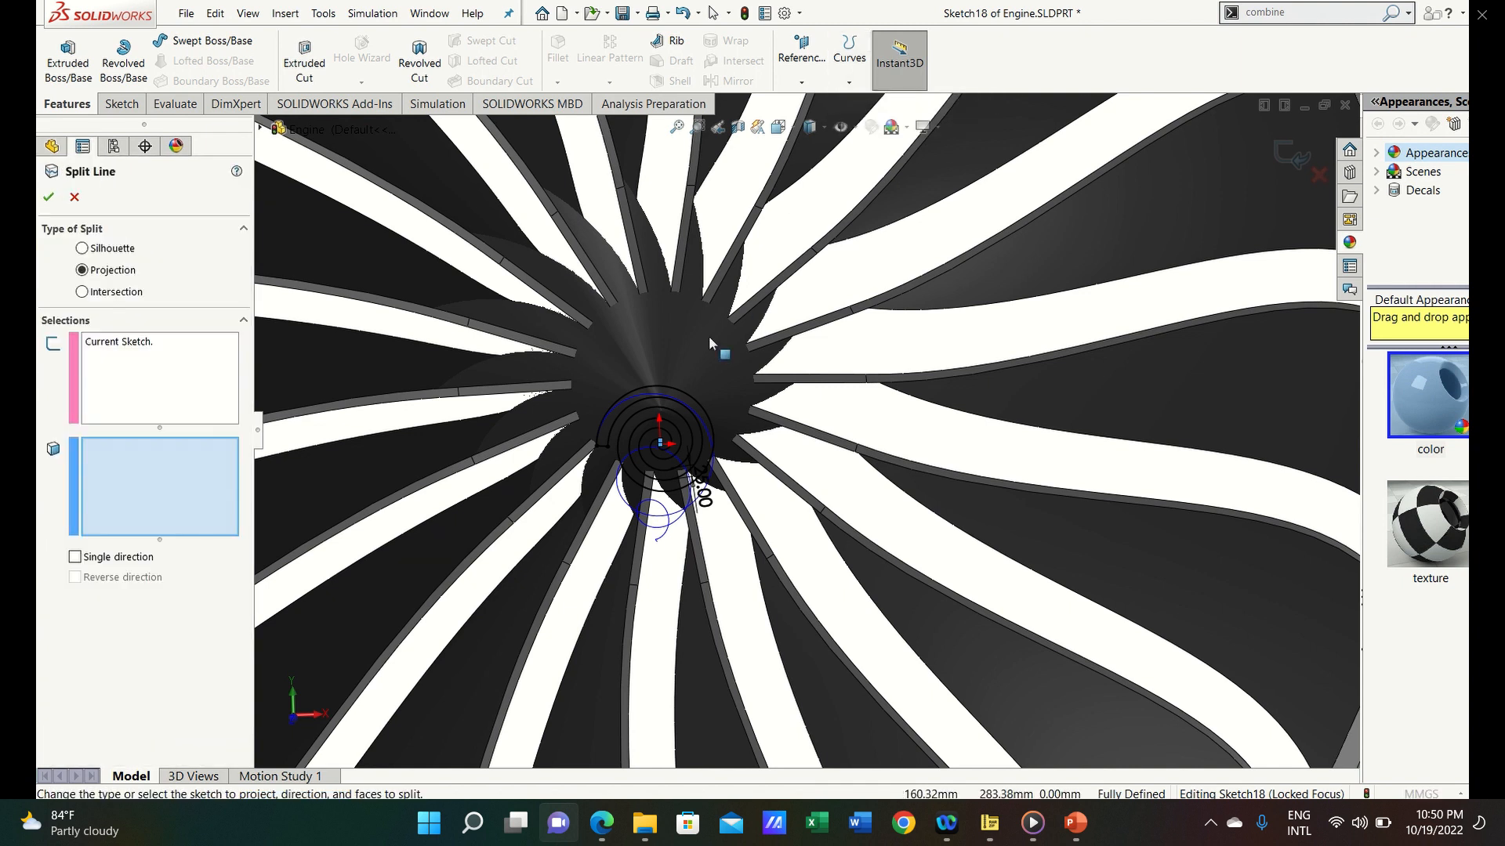
click(689, 358)
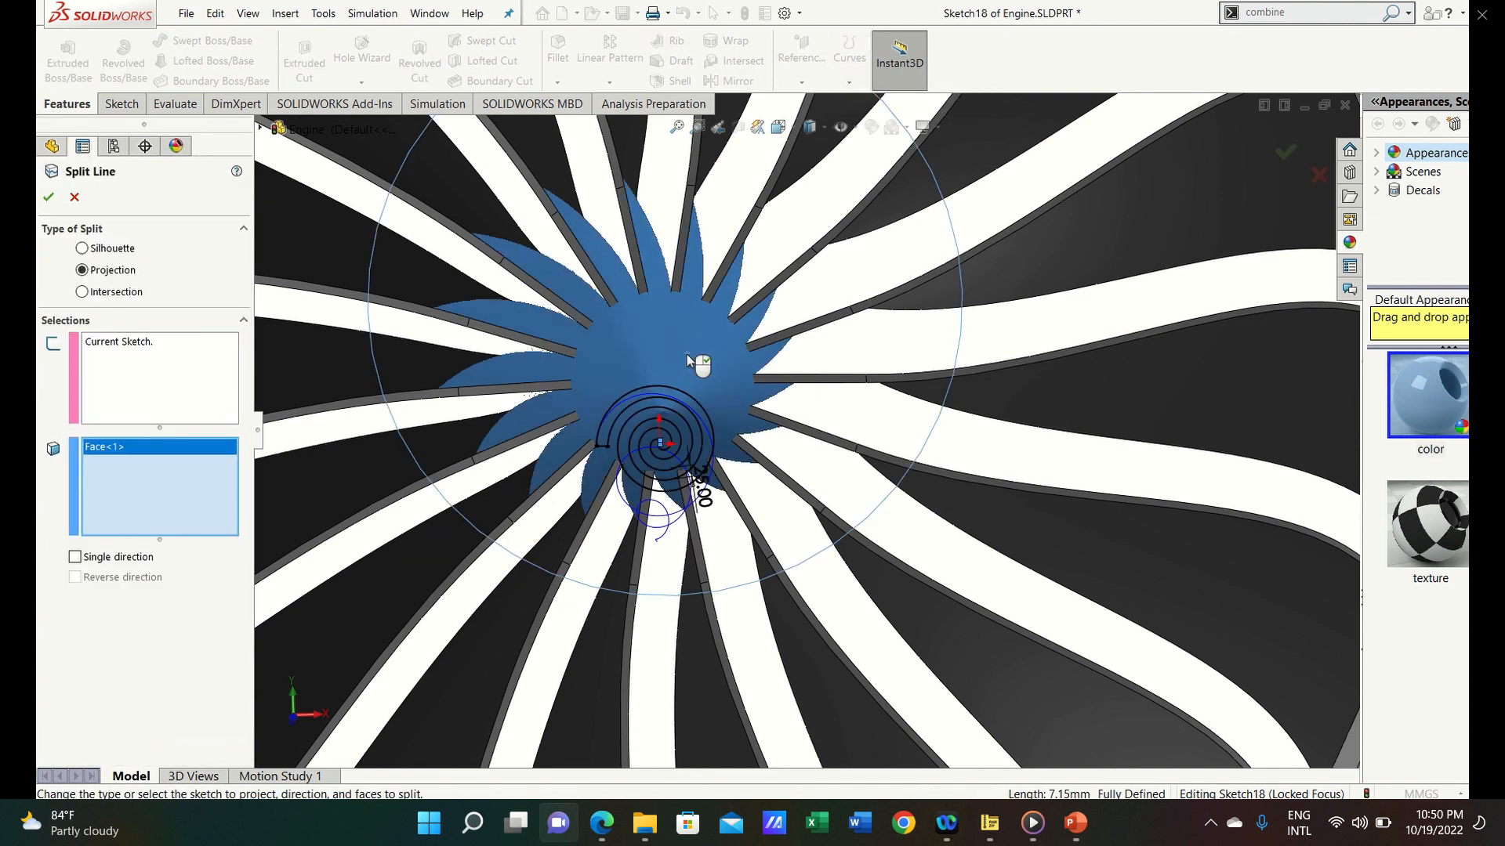
scroll(679, 356, up, 5)
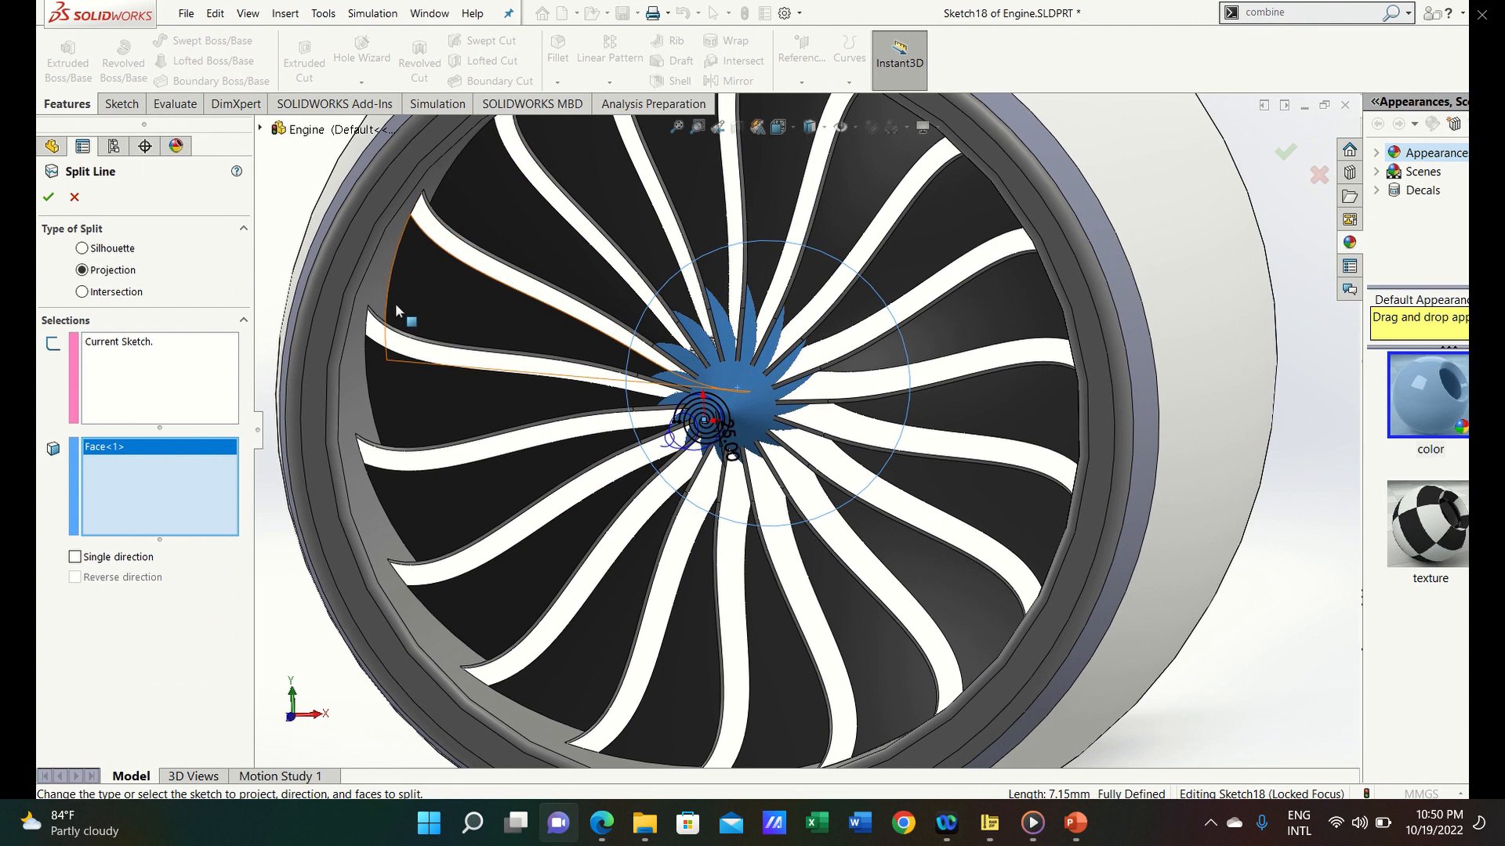
click(47, 198)
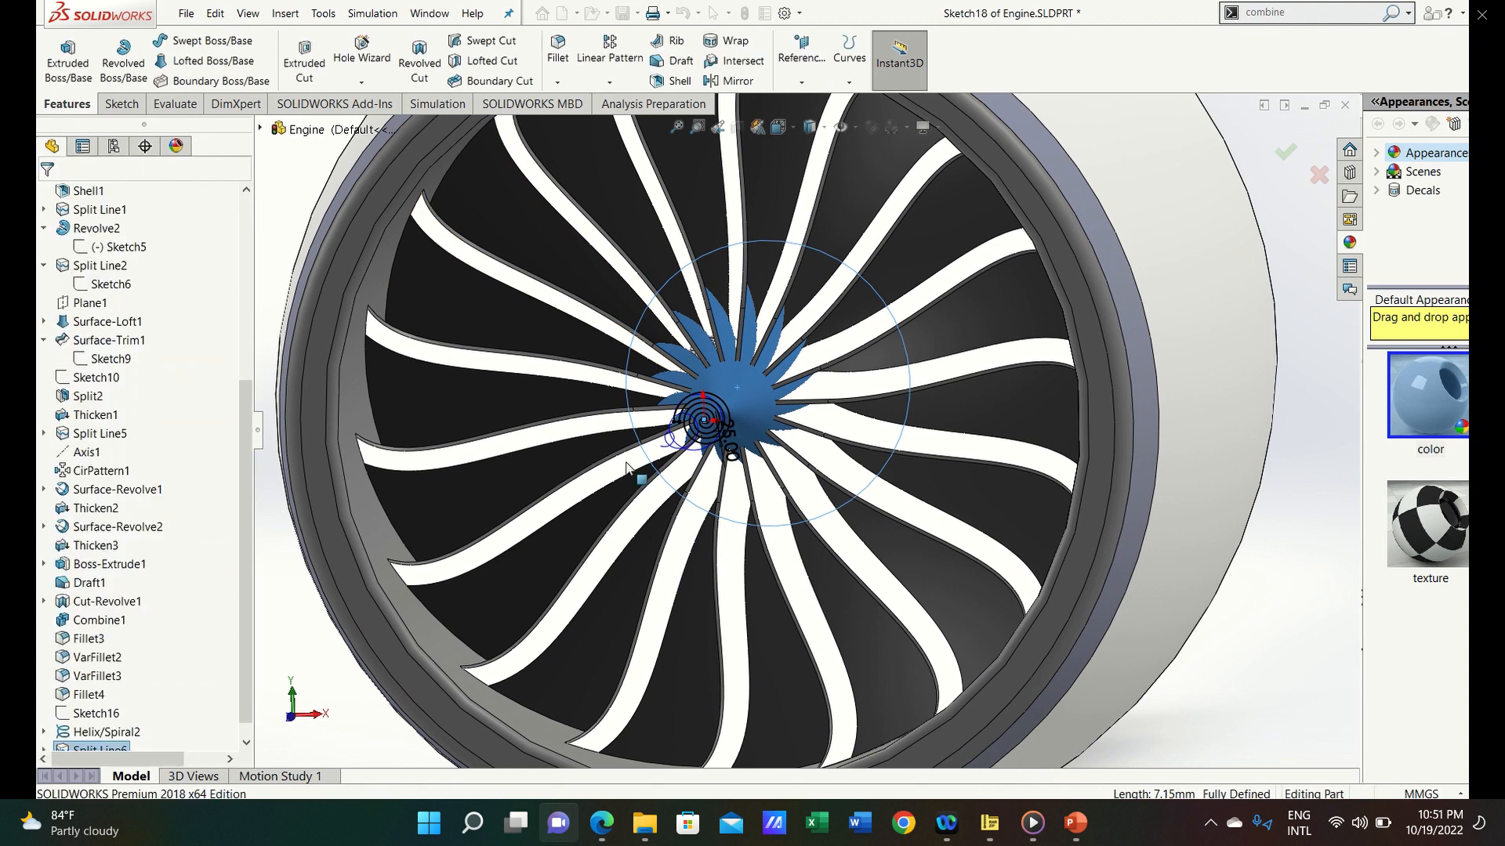
Hide the spiral band sketch and the helix curve in front of the hub
middle_drag(643, 480, 643, 466)
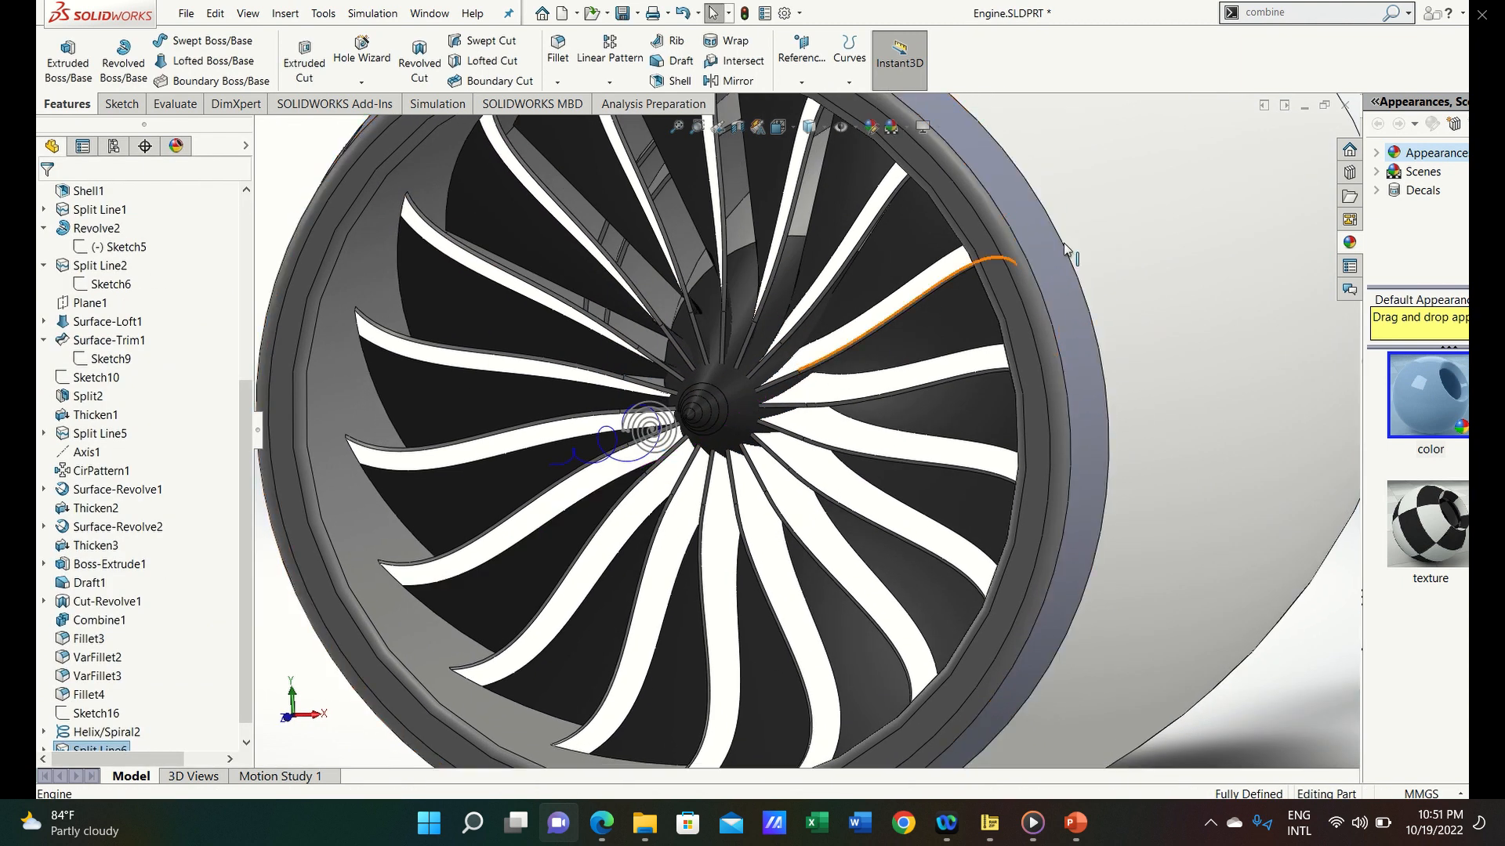
click(665, 410)
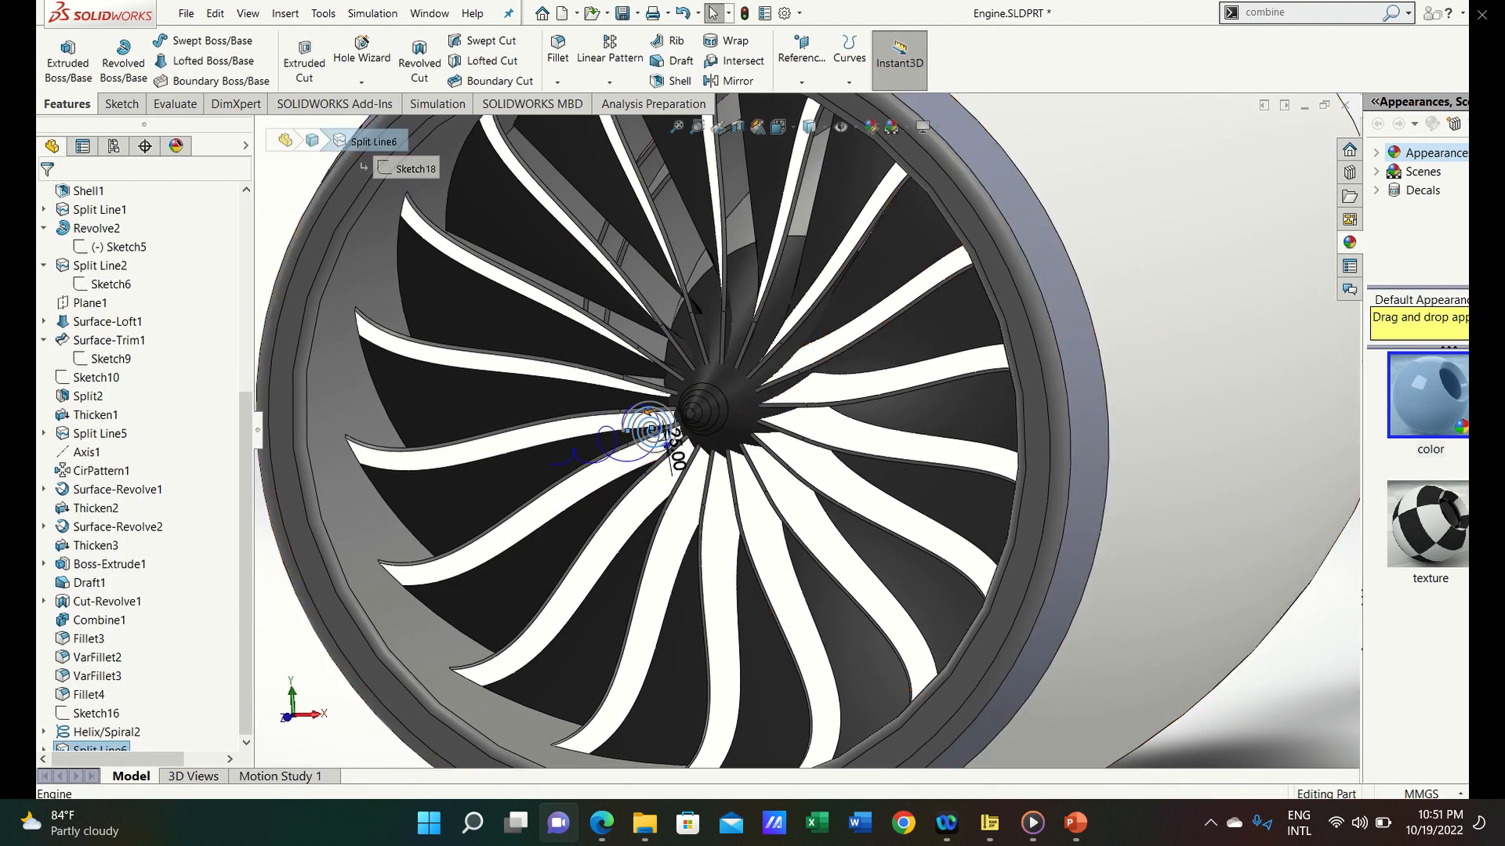
ctrl+click(640, 456)
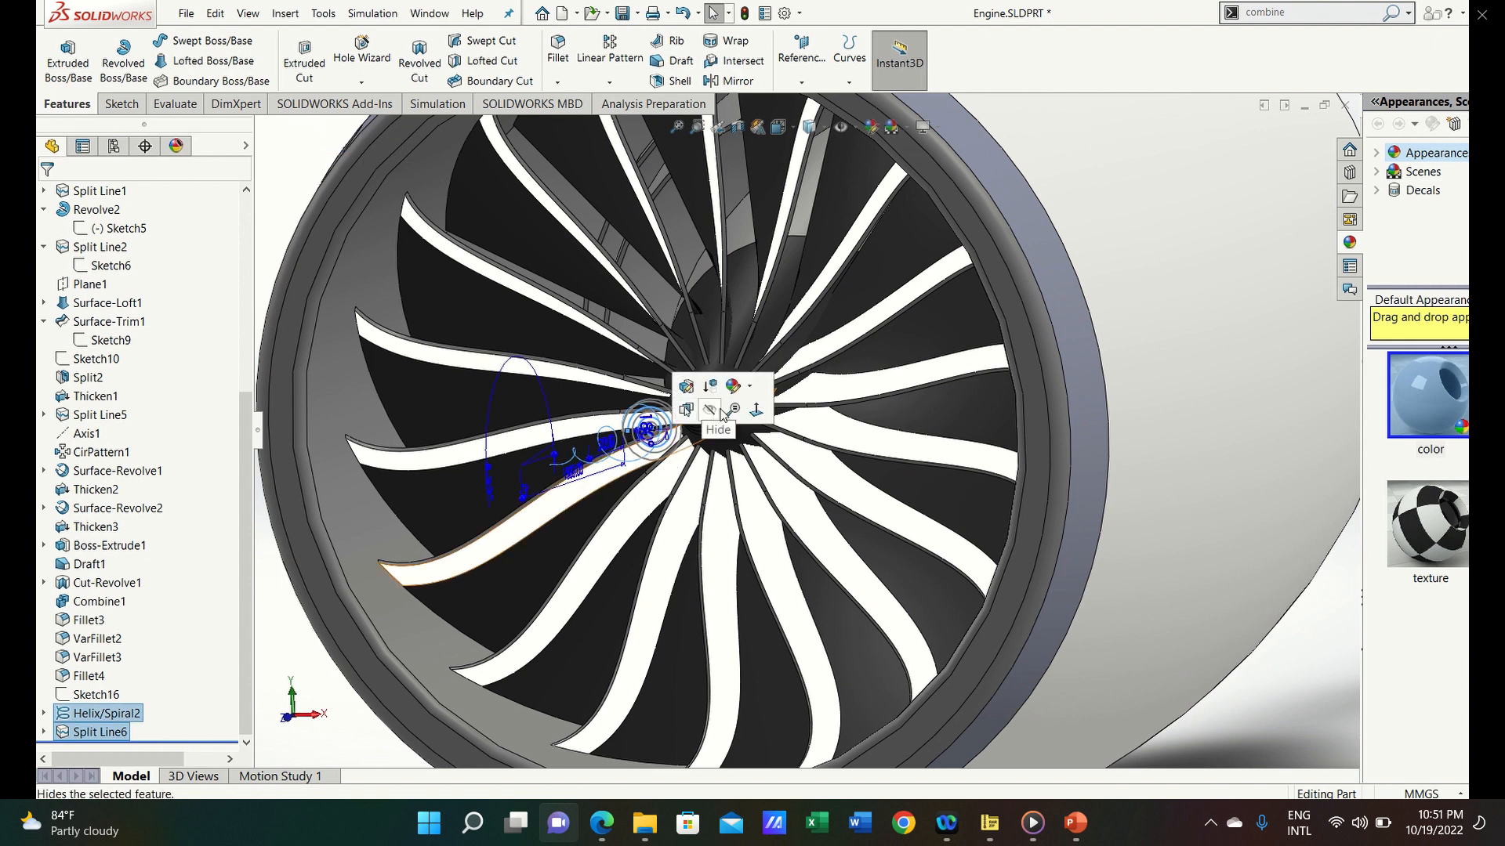
click(705, 415)
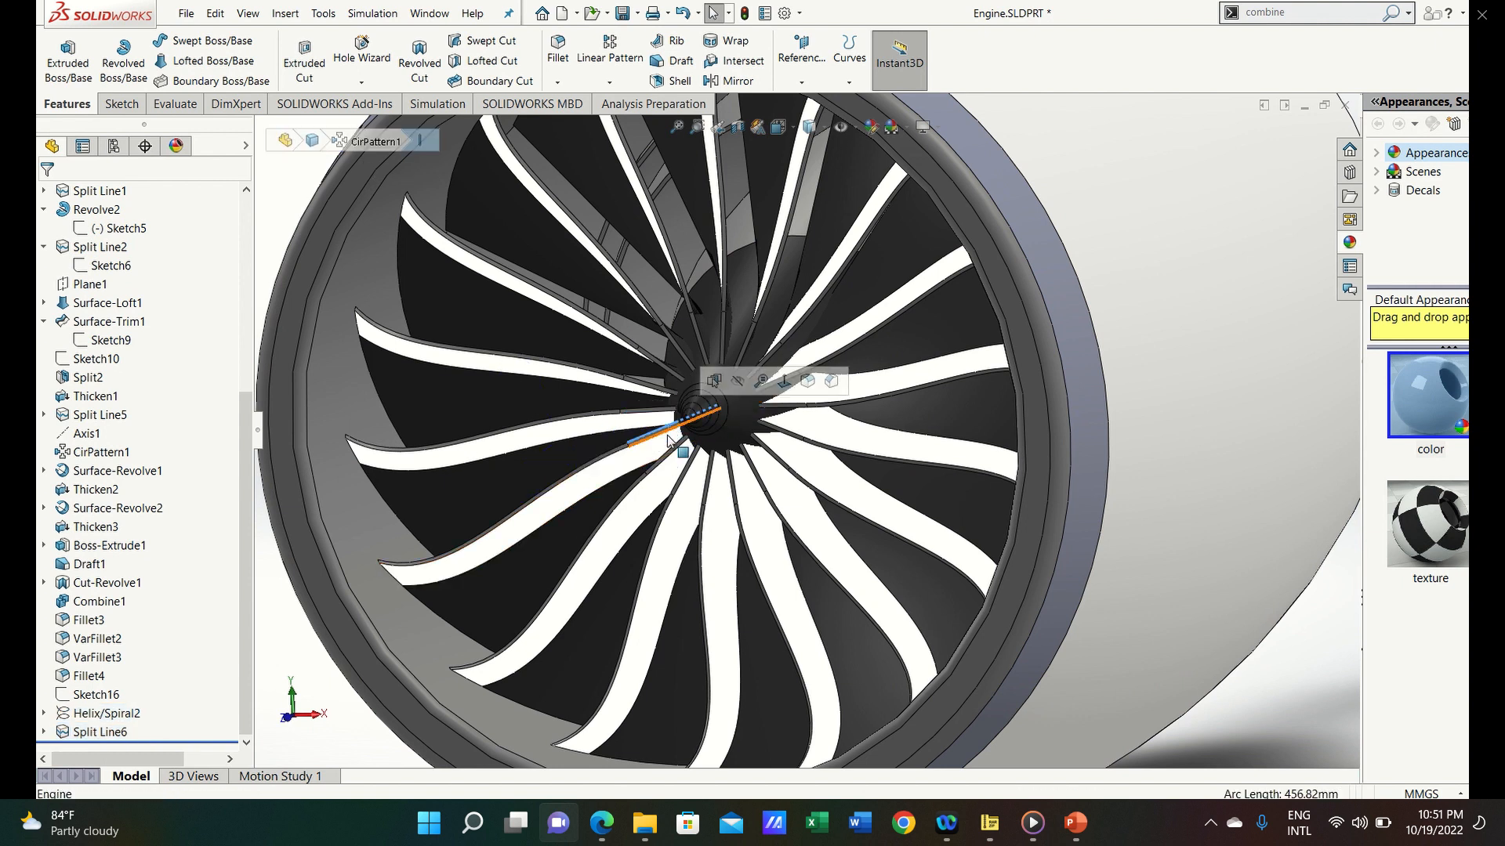
click(665, 445)
scroll(365, 326, up, 2)
click(365, 322)
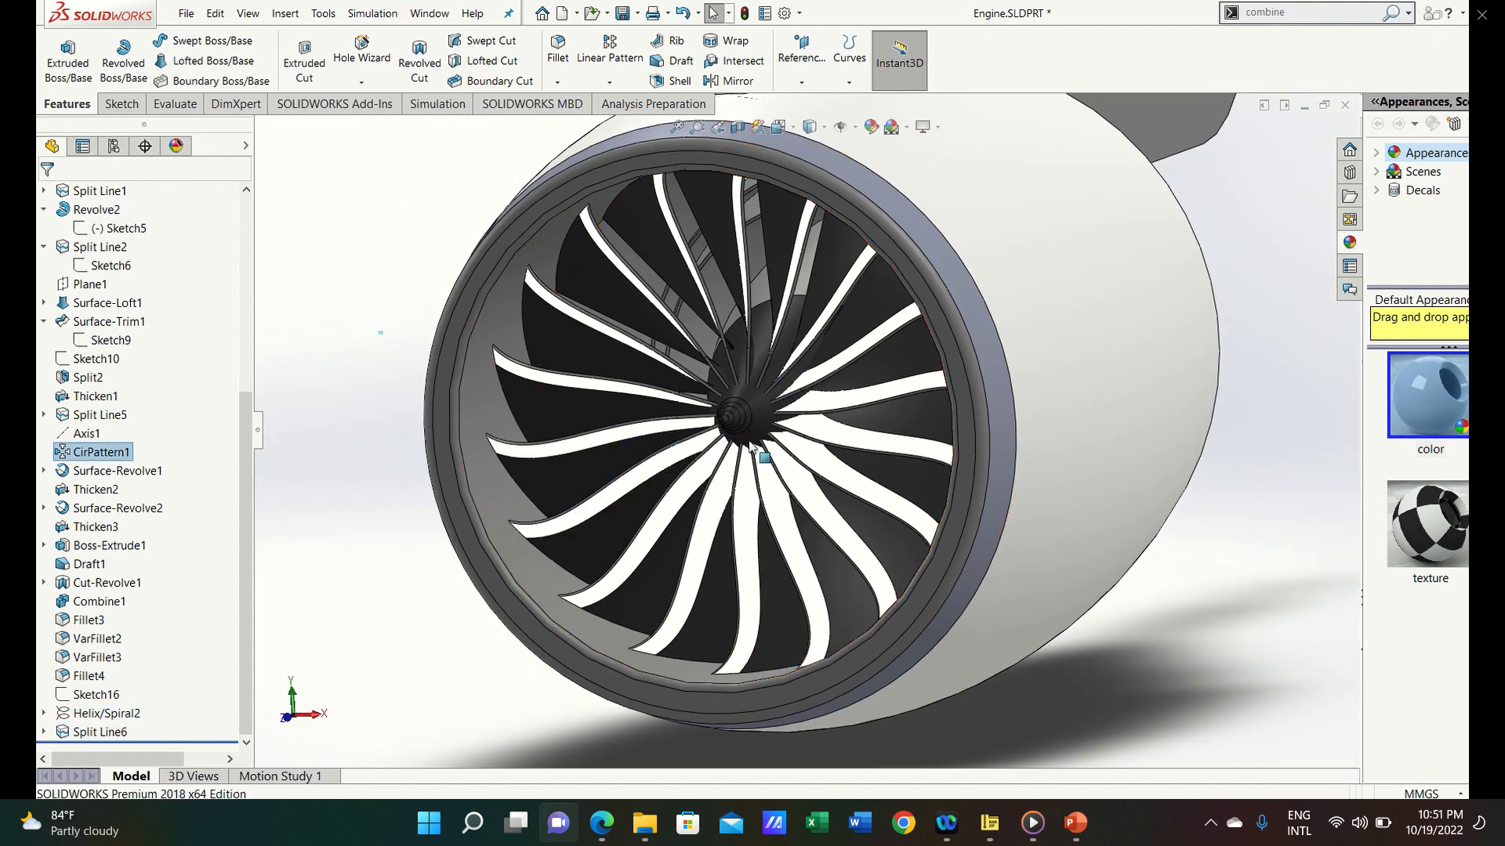
Colour only the split spiral face on the hub nose white and give it a luminous intensity of 0.23
scroll(751, 447, down, 5)
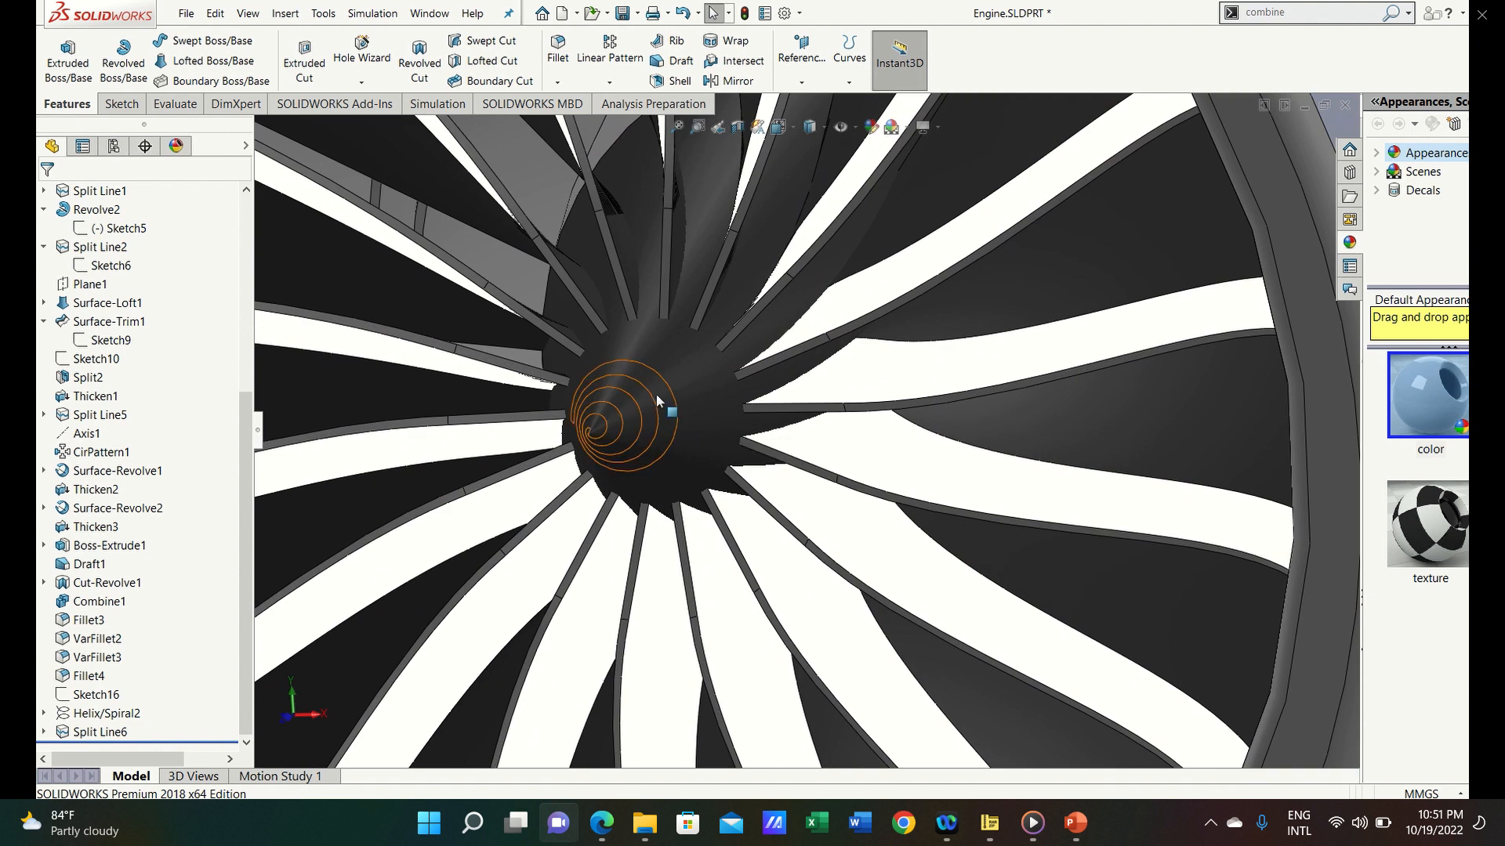
click(655, 398)
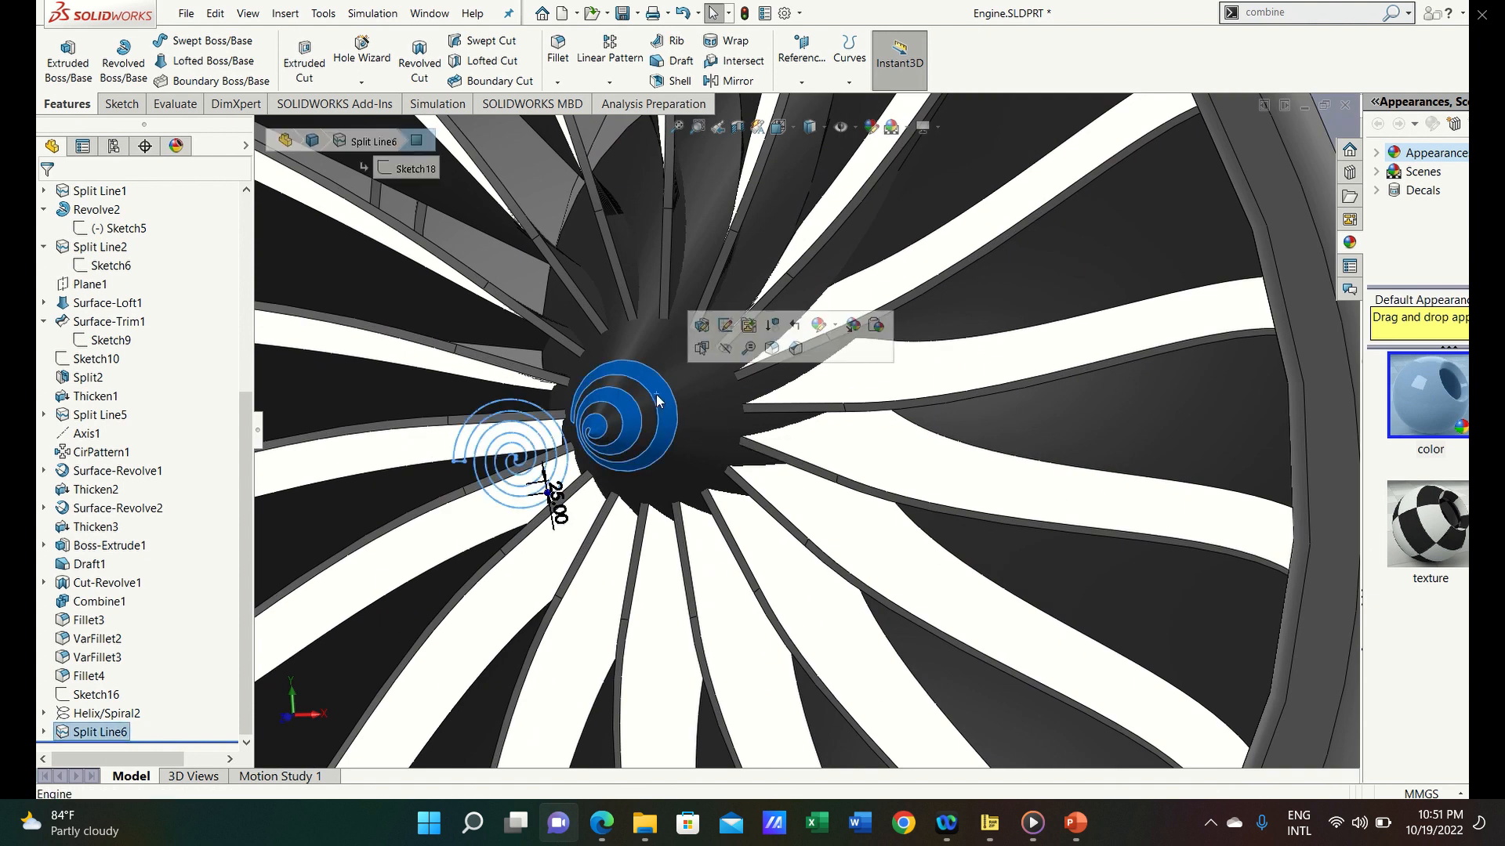
click(817, 326)
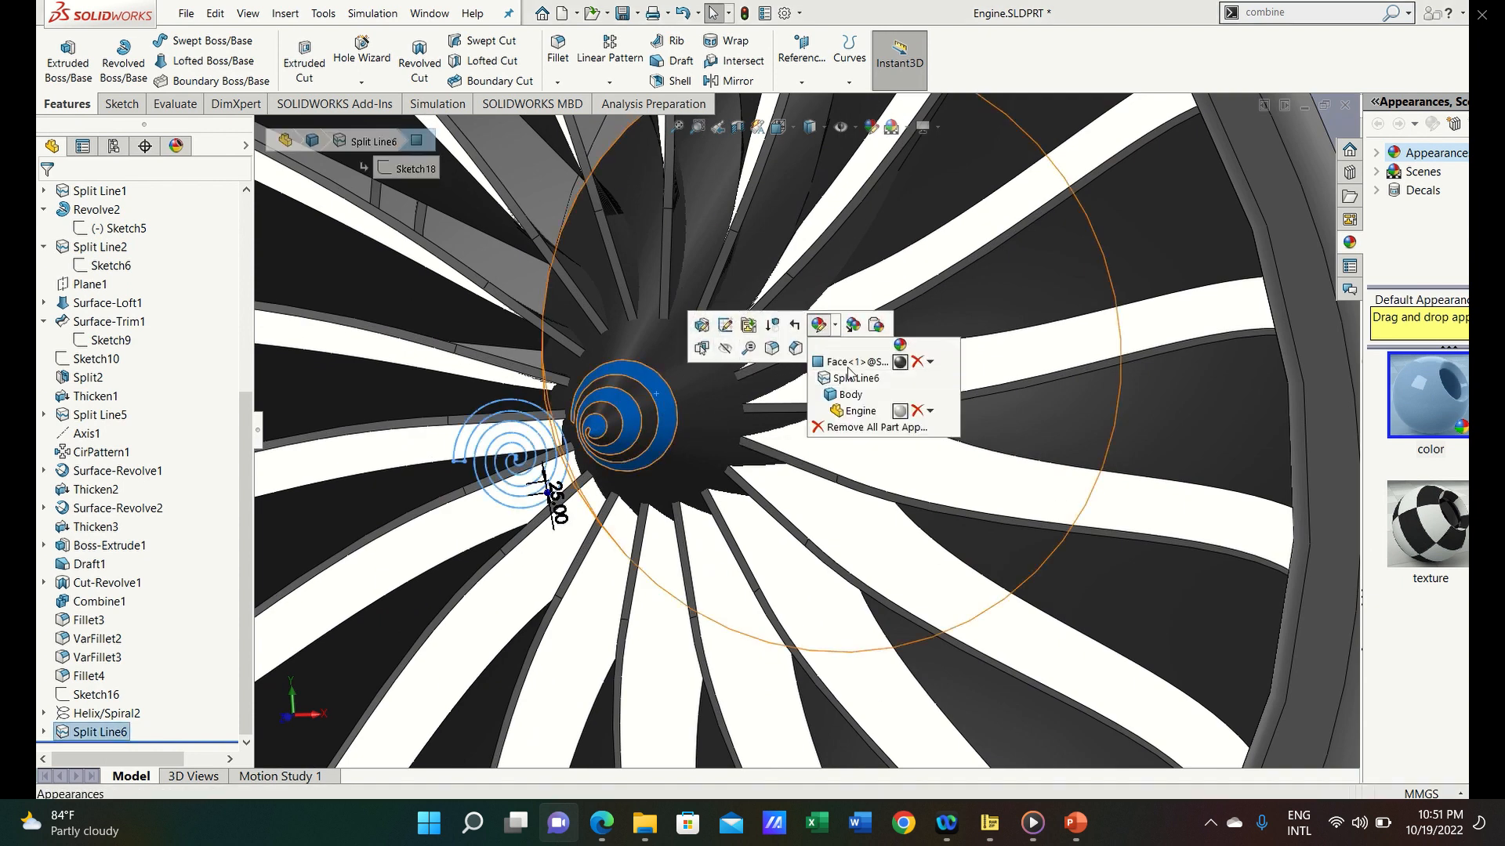
click(900, 414)
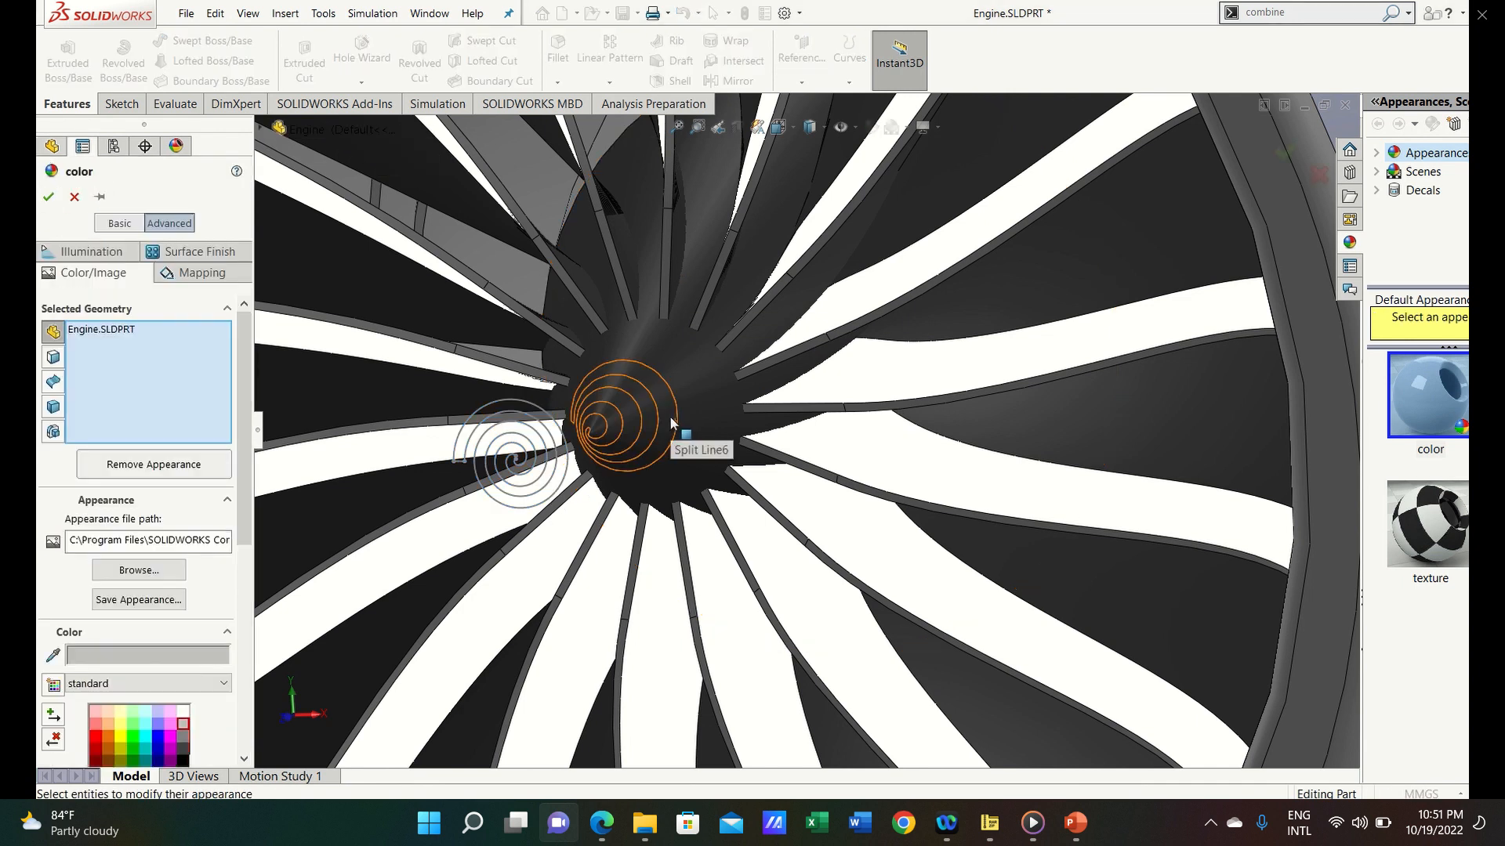
click(53, 357)
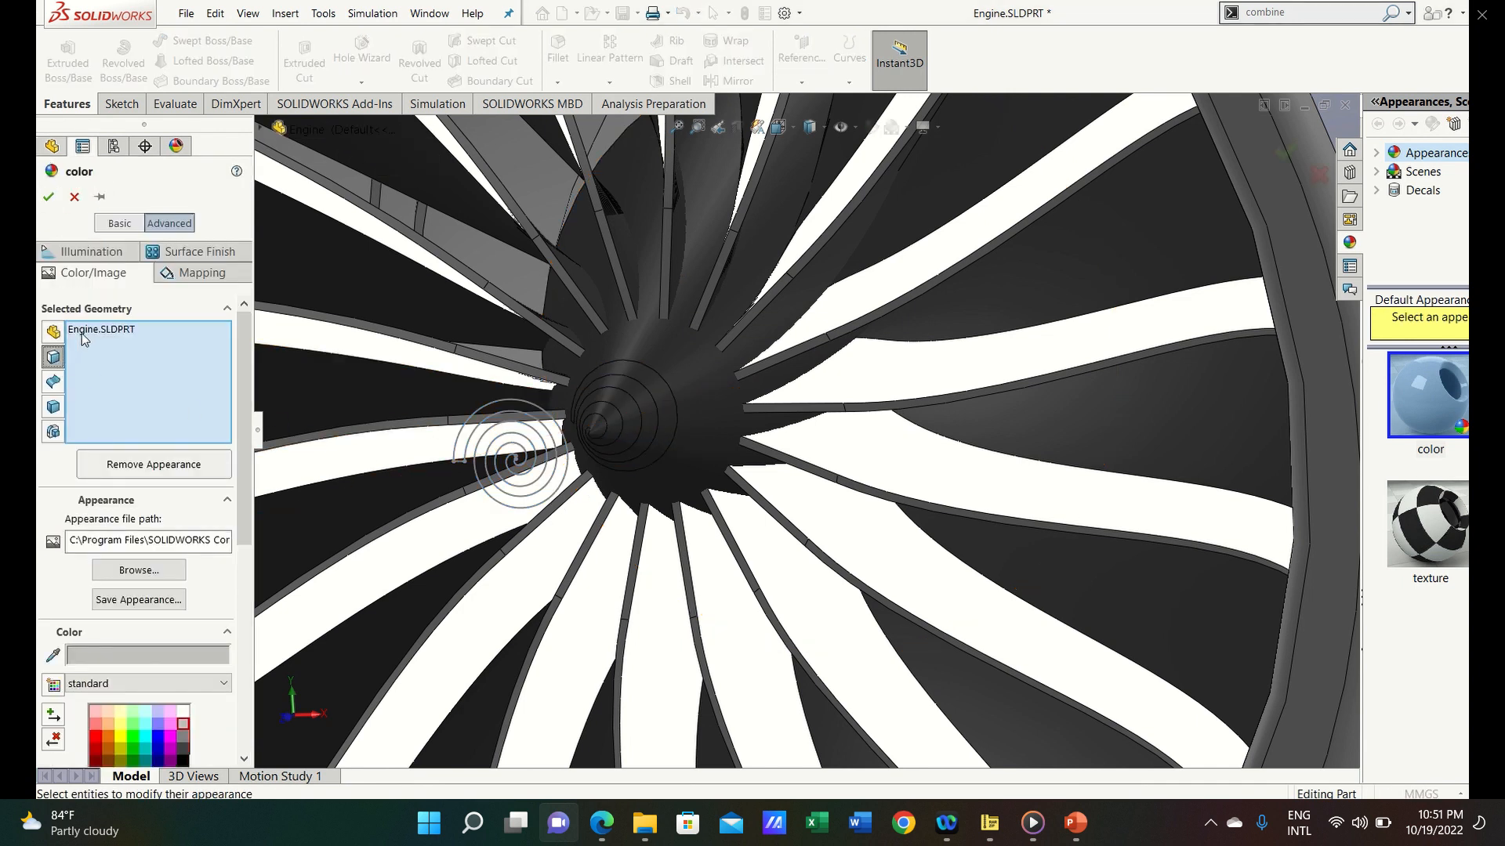
click(86, 331)
key(Delete)
click(181, 713)
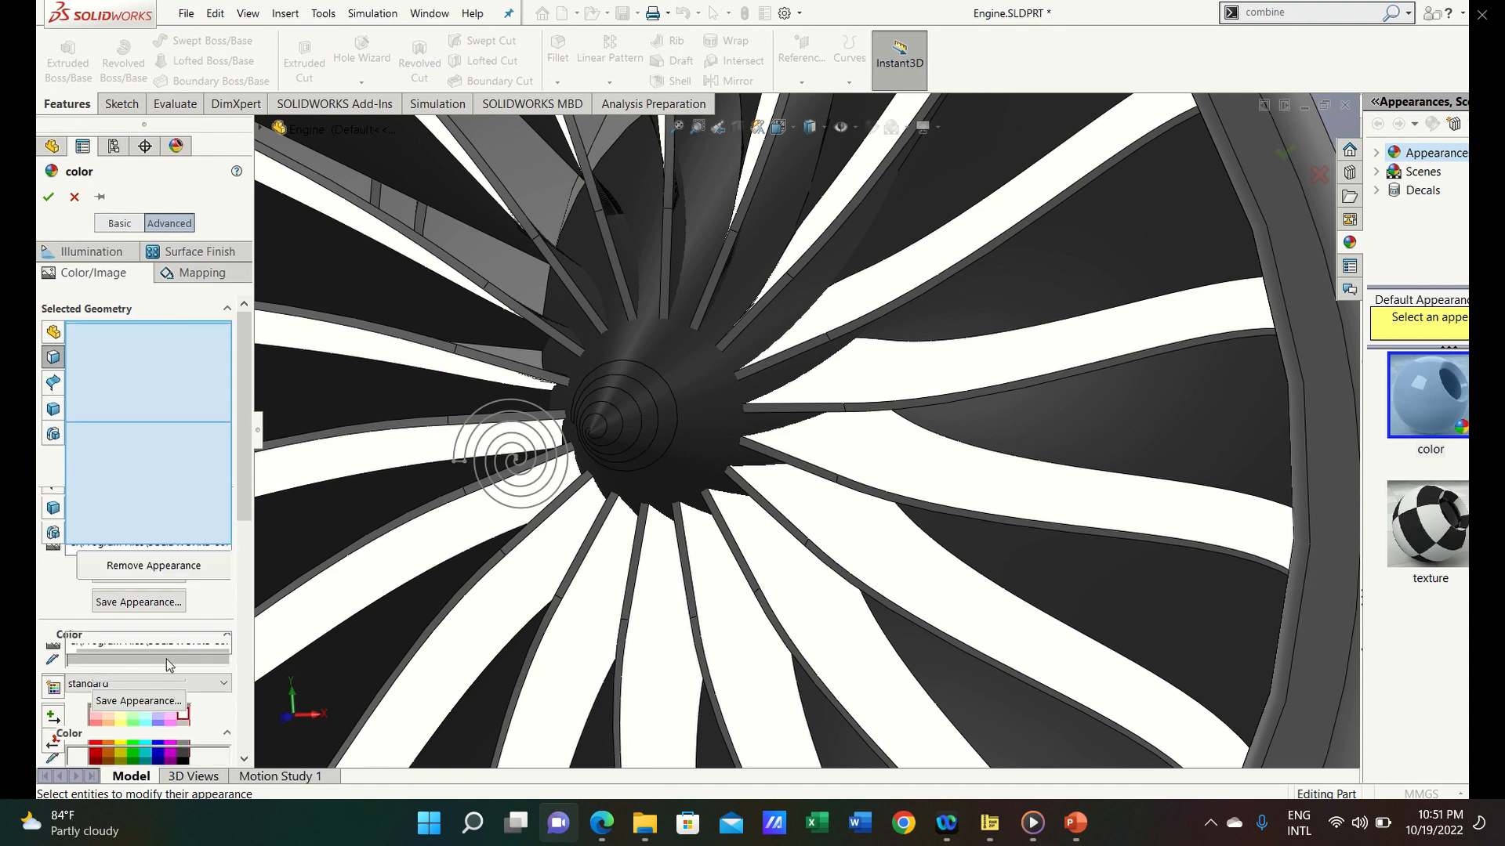
click(655, 387)
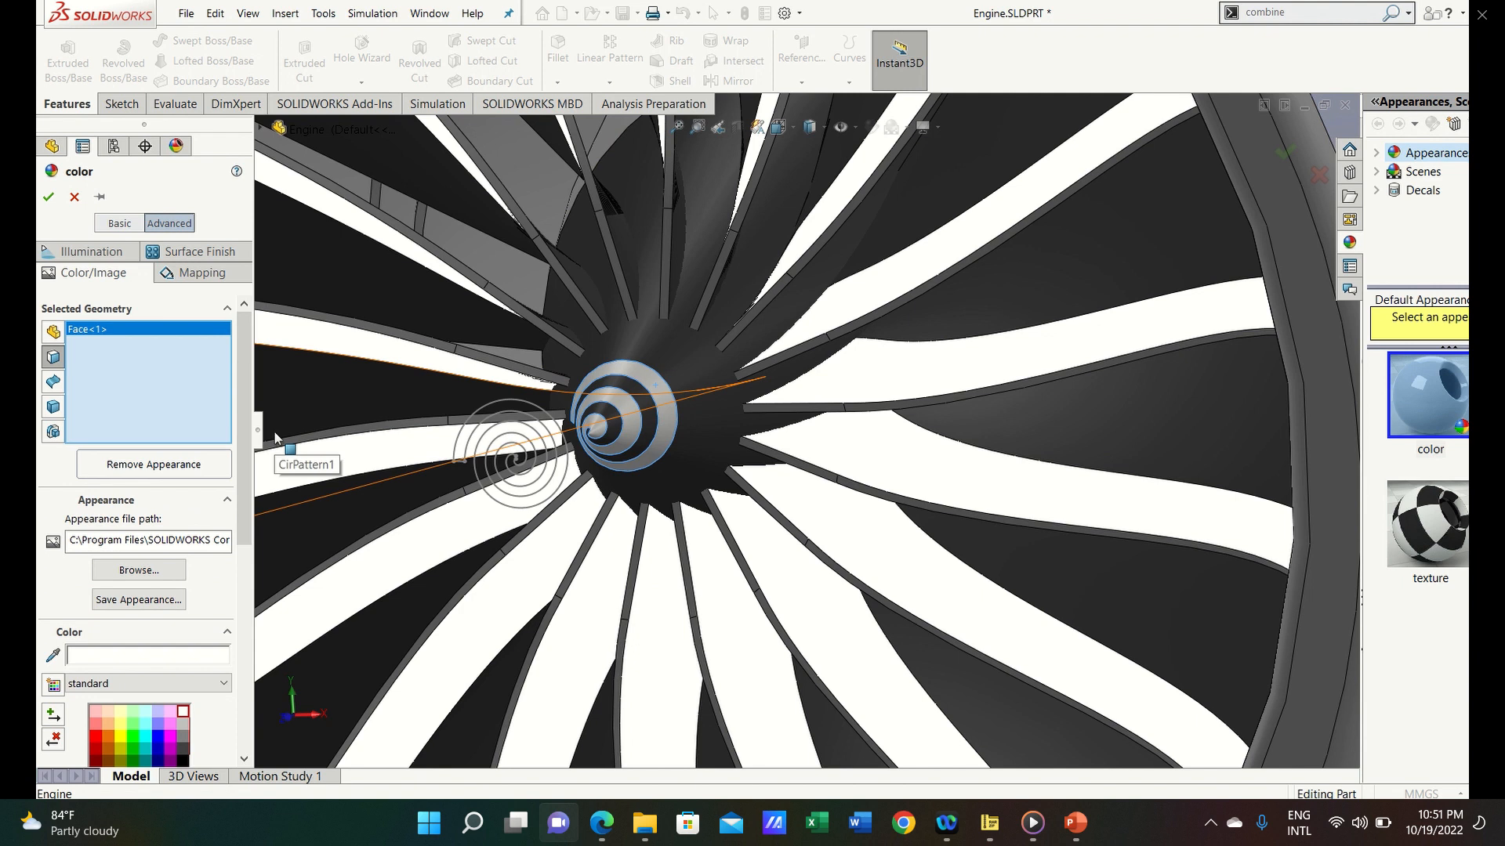
click(91, 251)
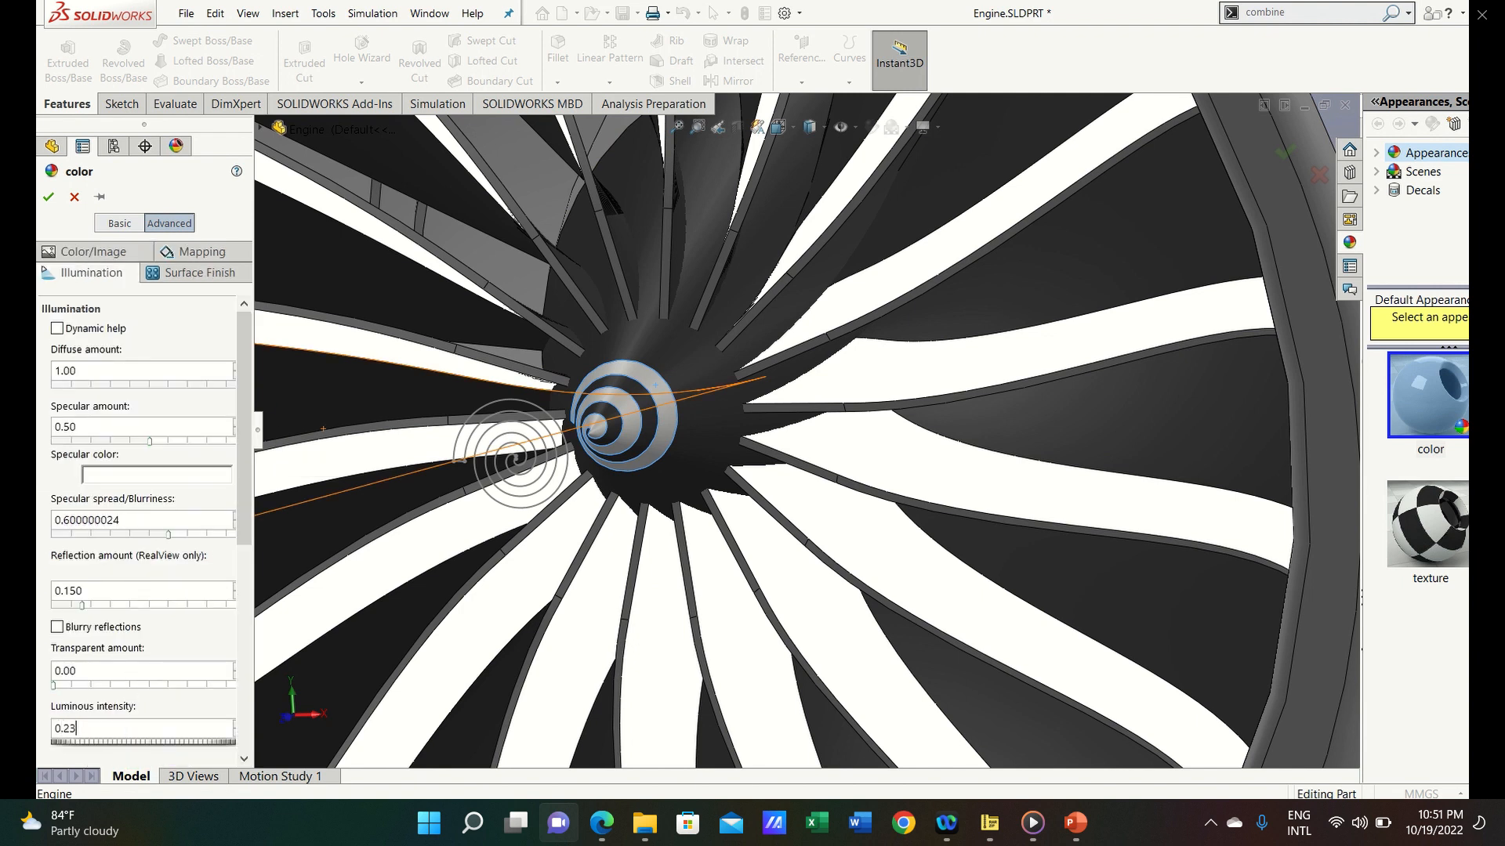
click(48, 197)
scroll(472, 420, up, 5)
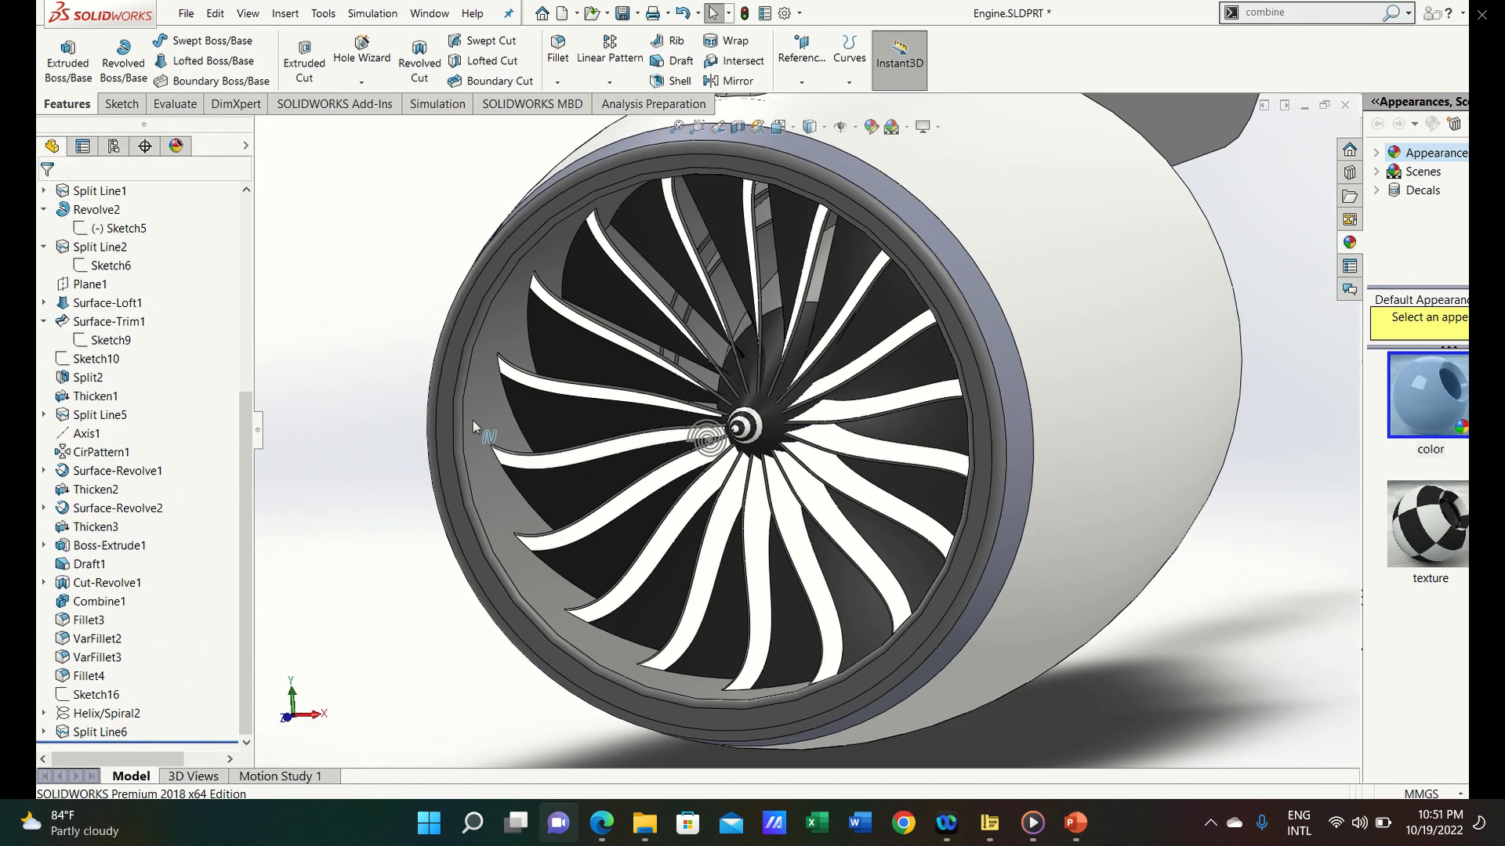
click(741, 461)
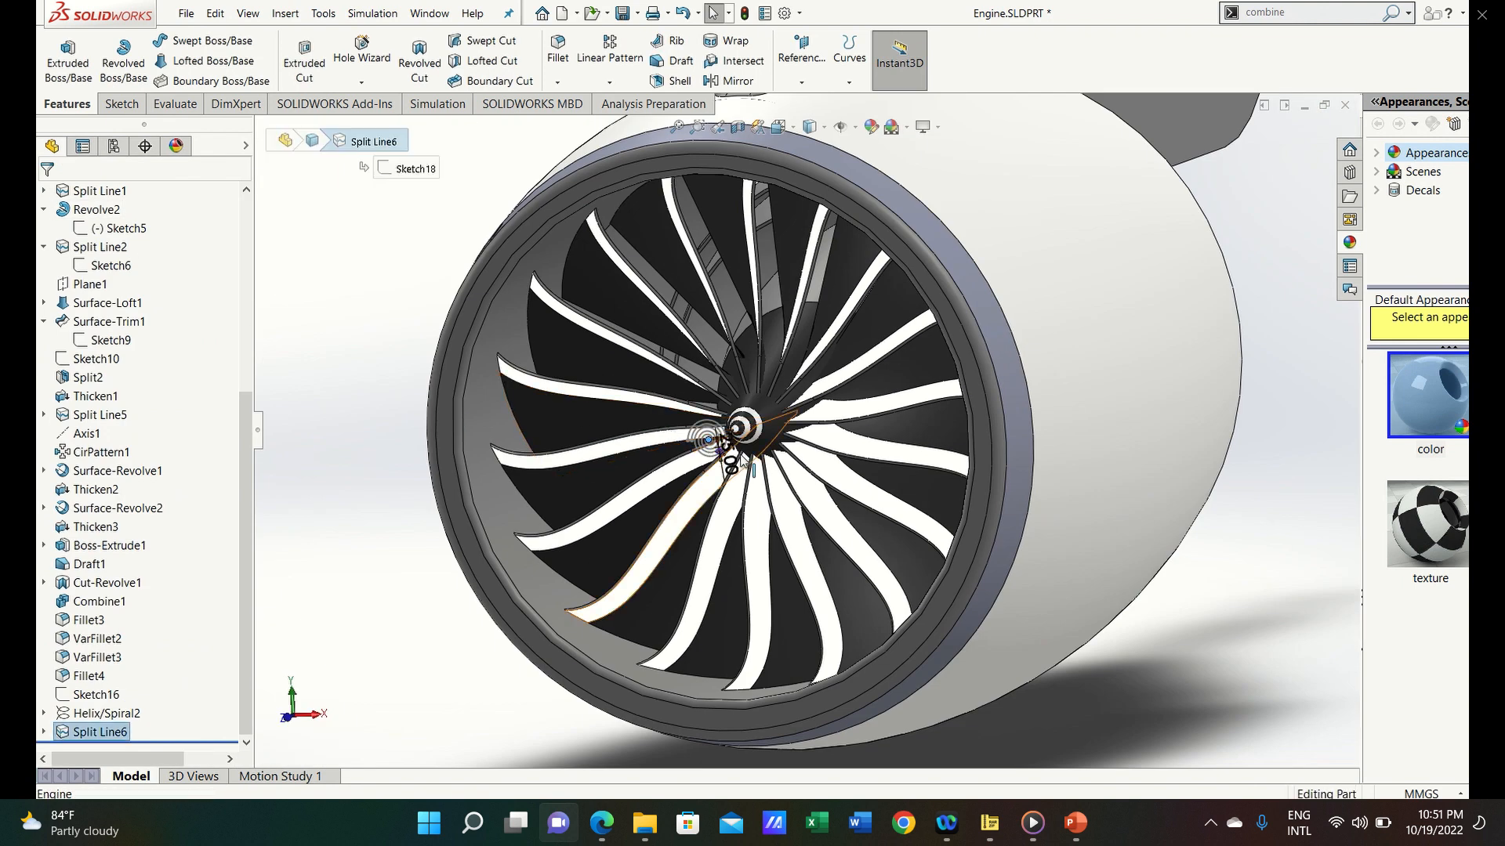
click(730, 464)
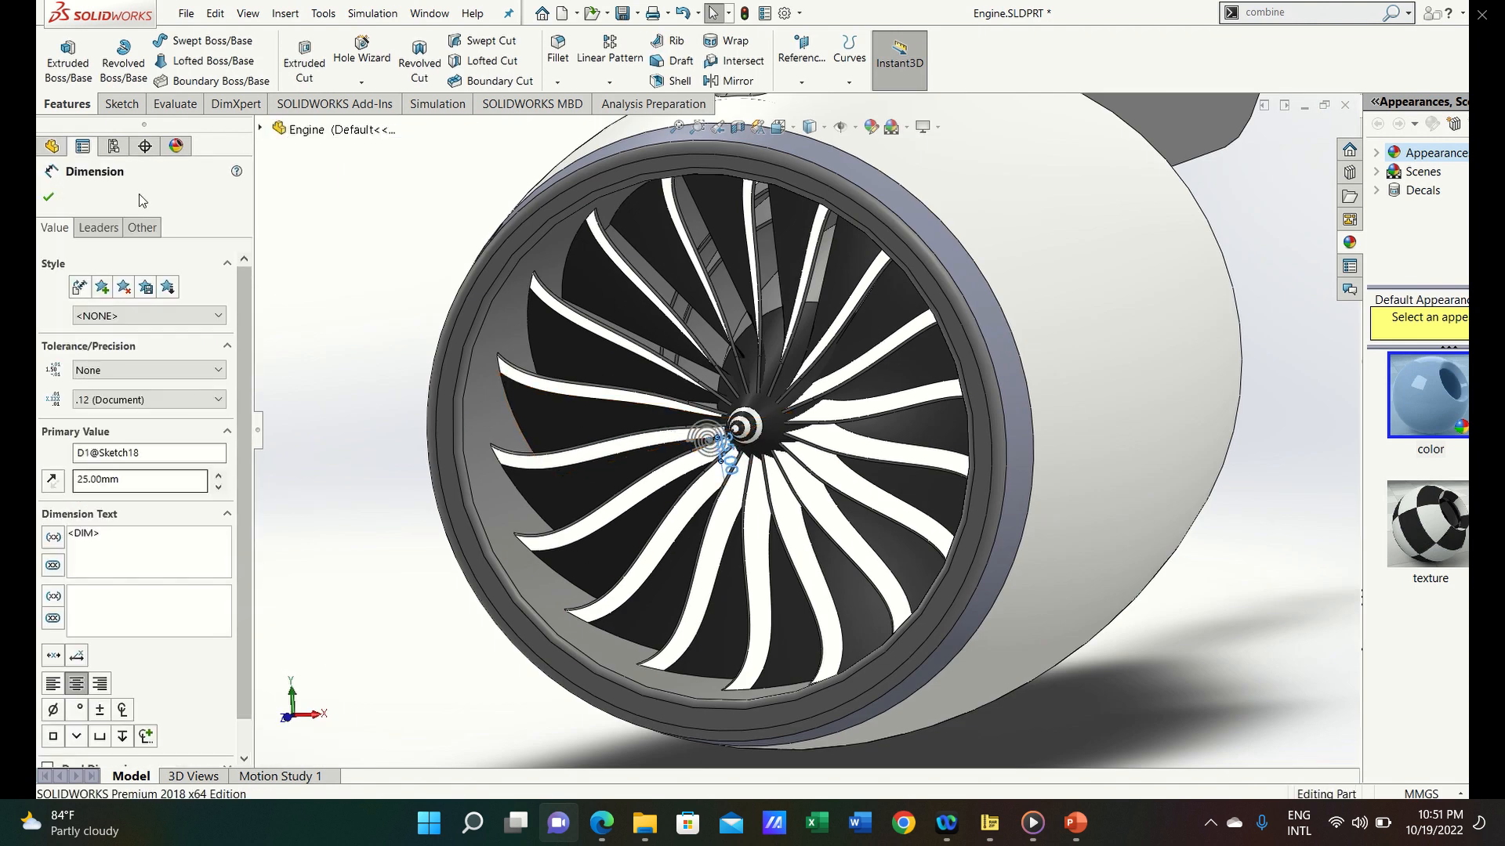
click(48, 197)
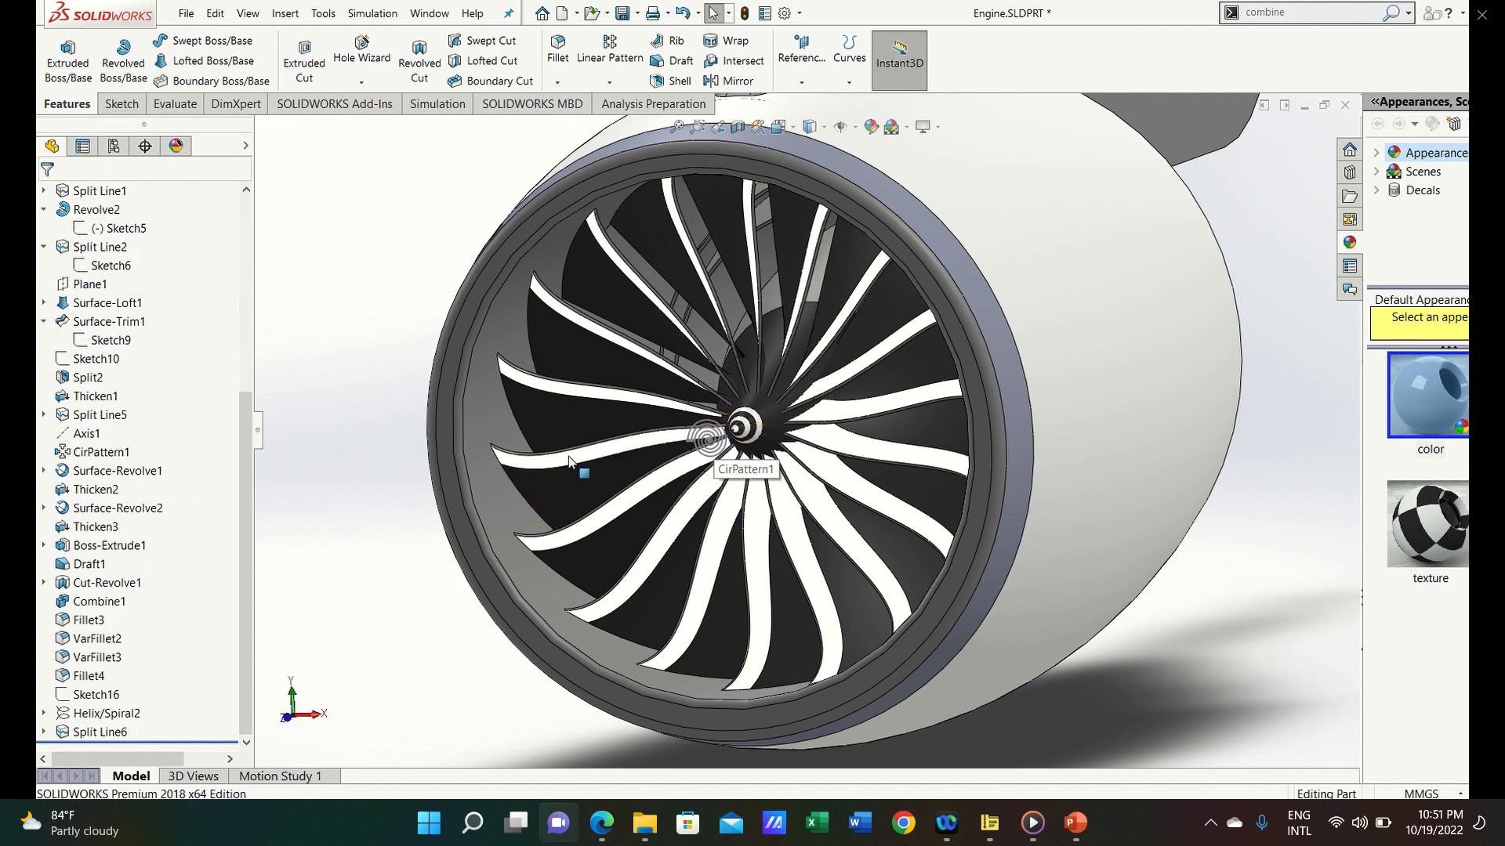
middle_drag(569, 456, 410, 546)
click(1060, 377)
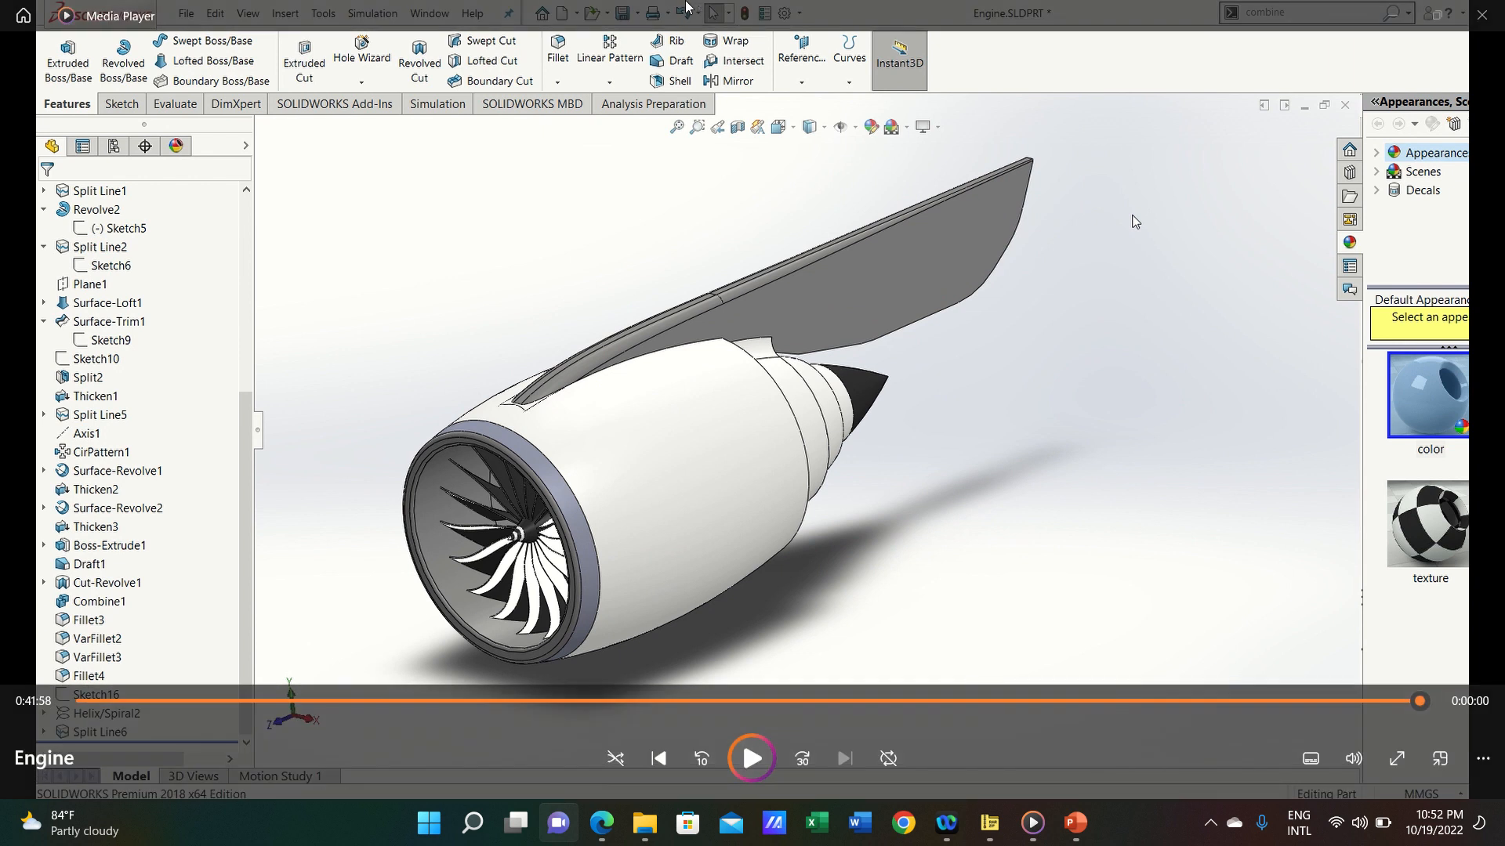
mouse_move(686, 7)
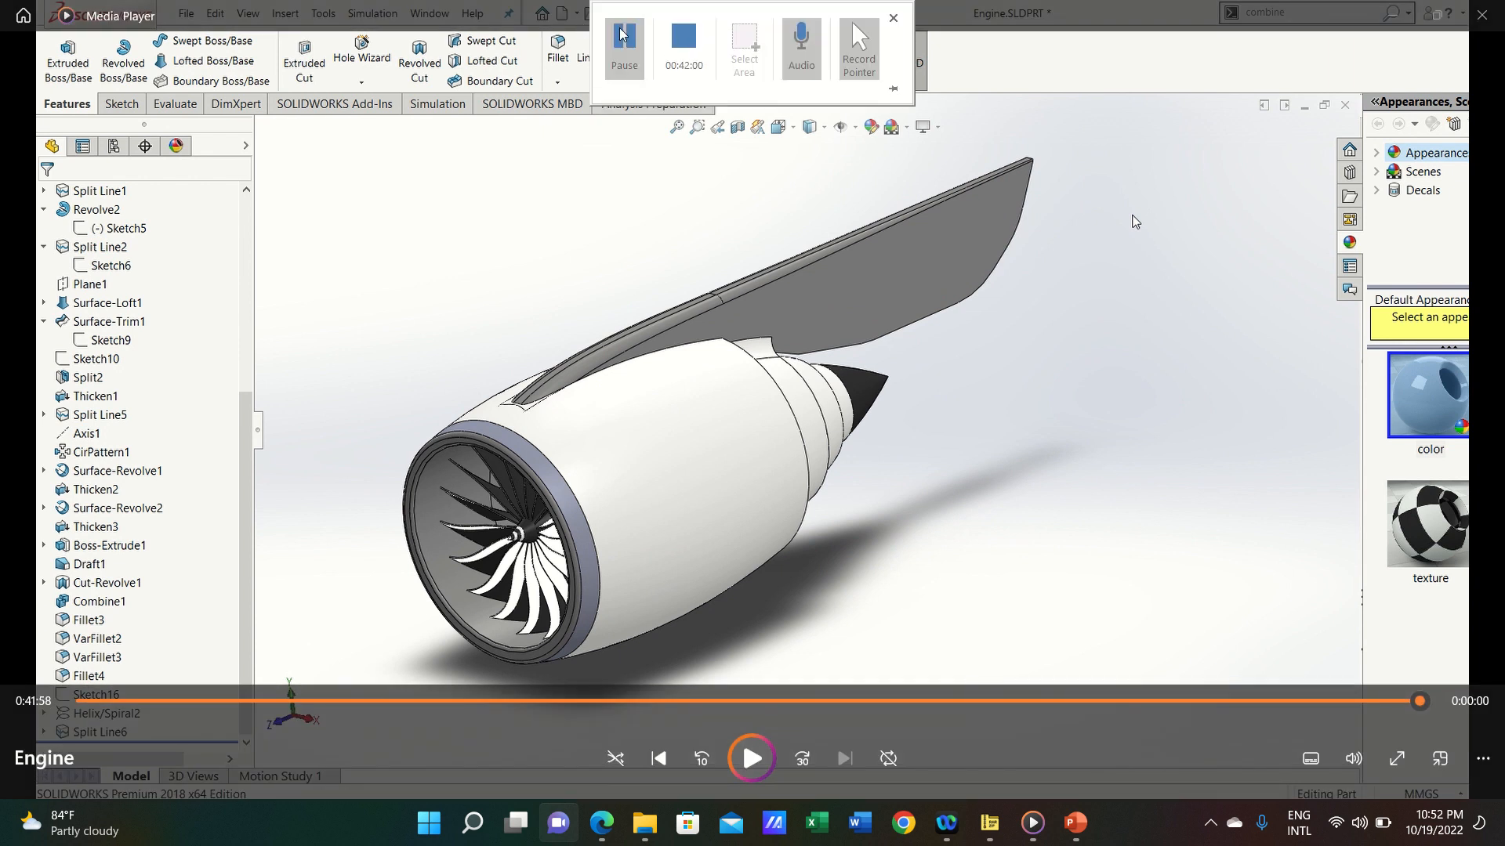